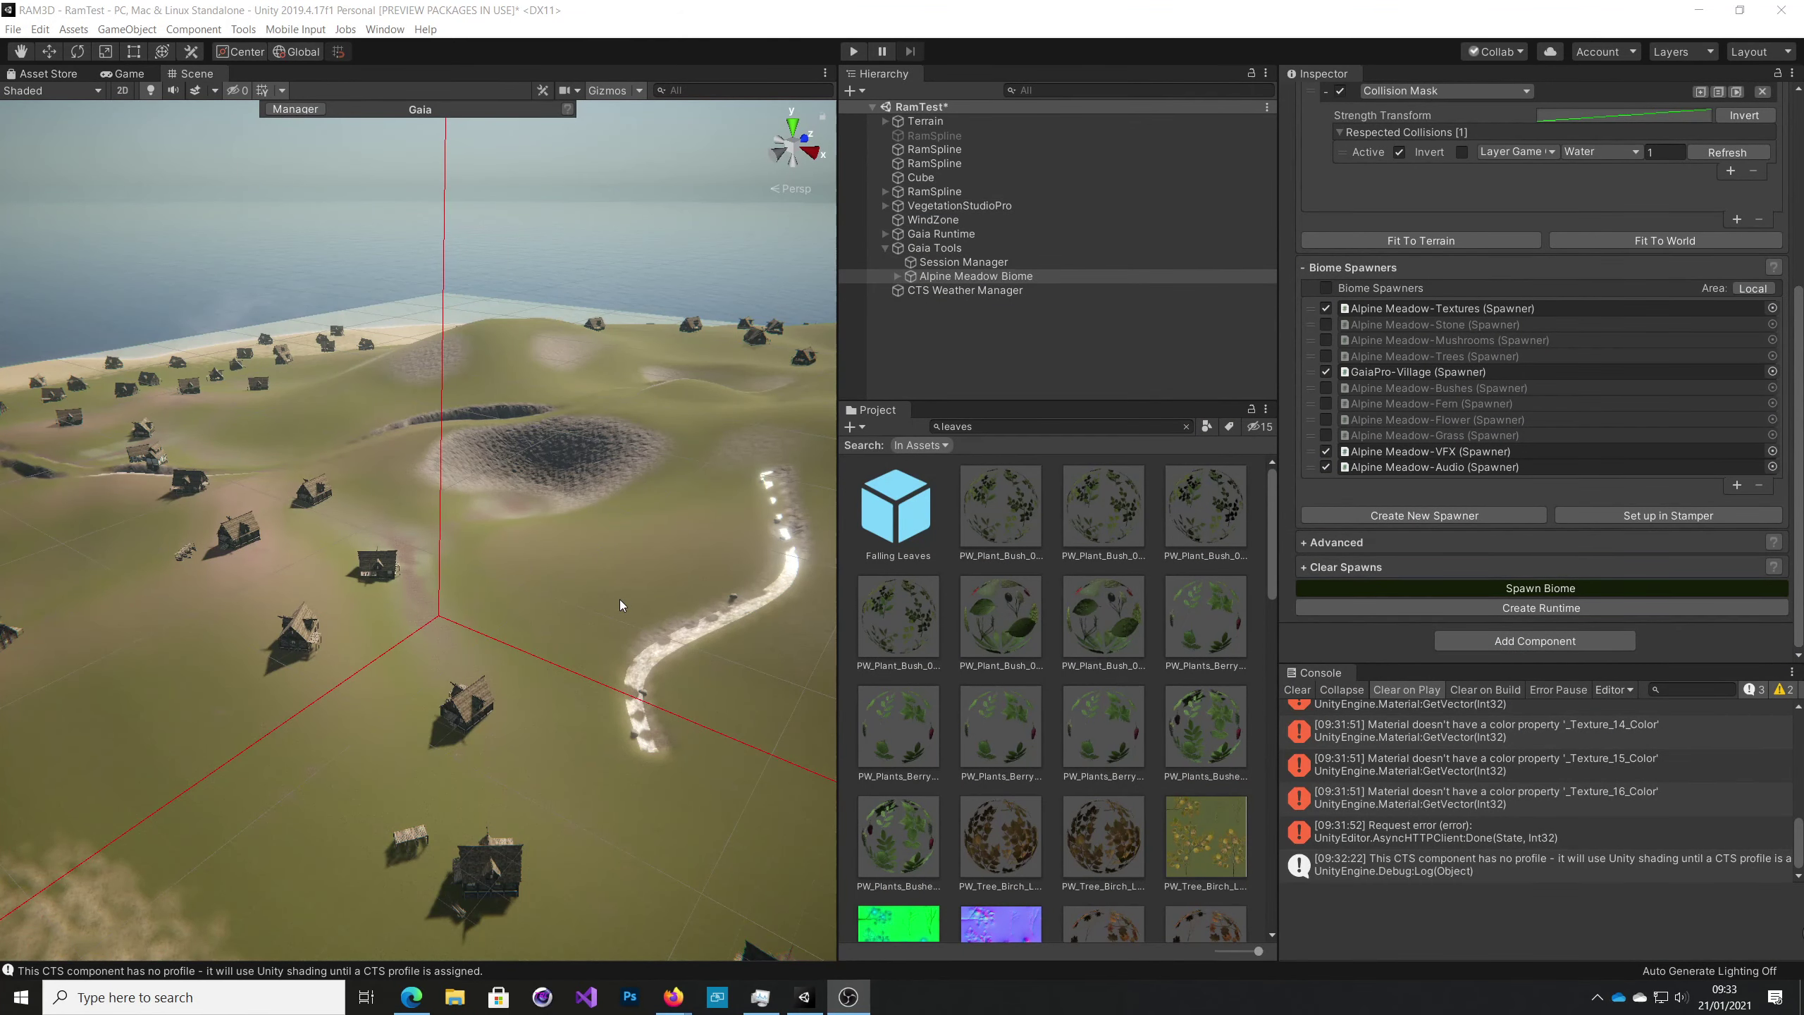
Play-test the scene by flying over the terrain to inspect the spawned village houses, and end the play session.
right_click_drag(620, 599, 602, 567)
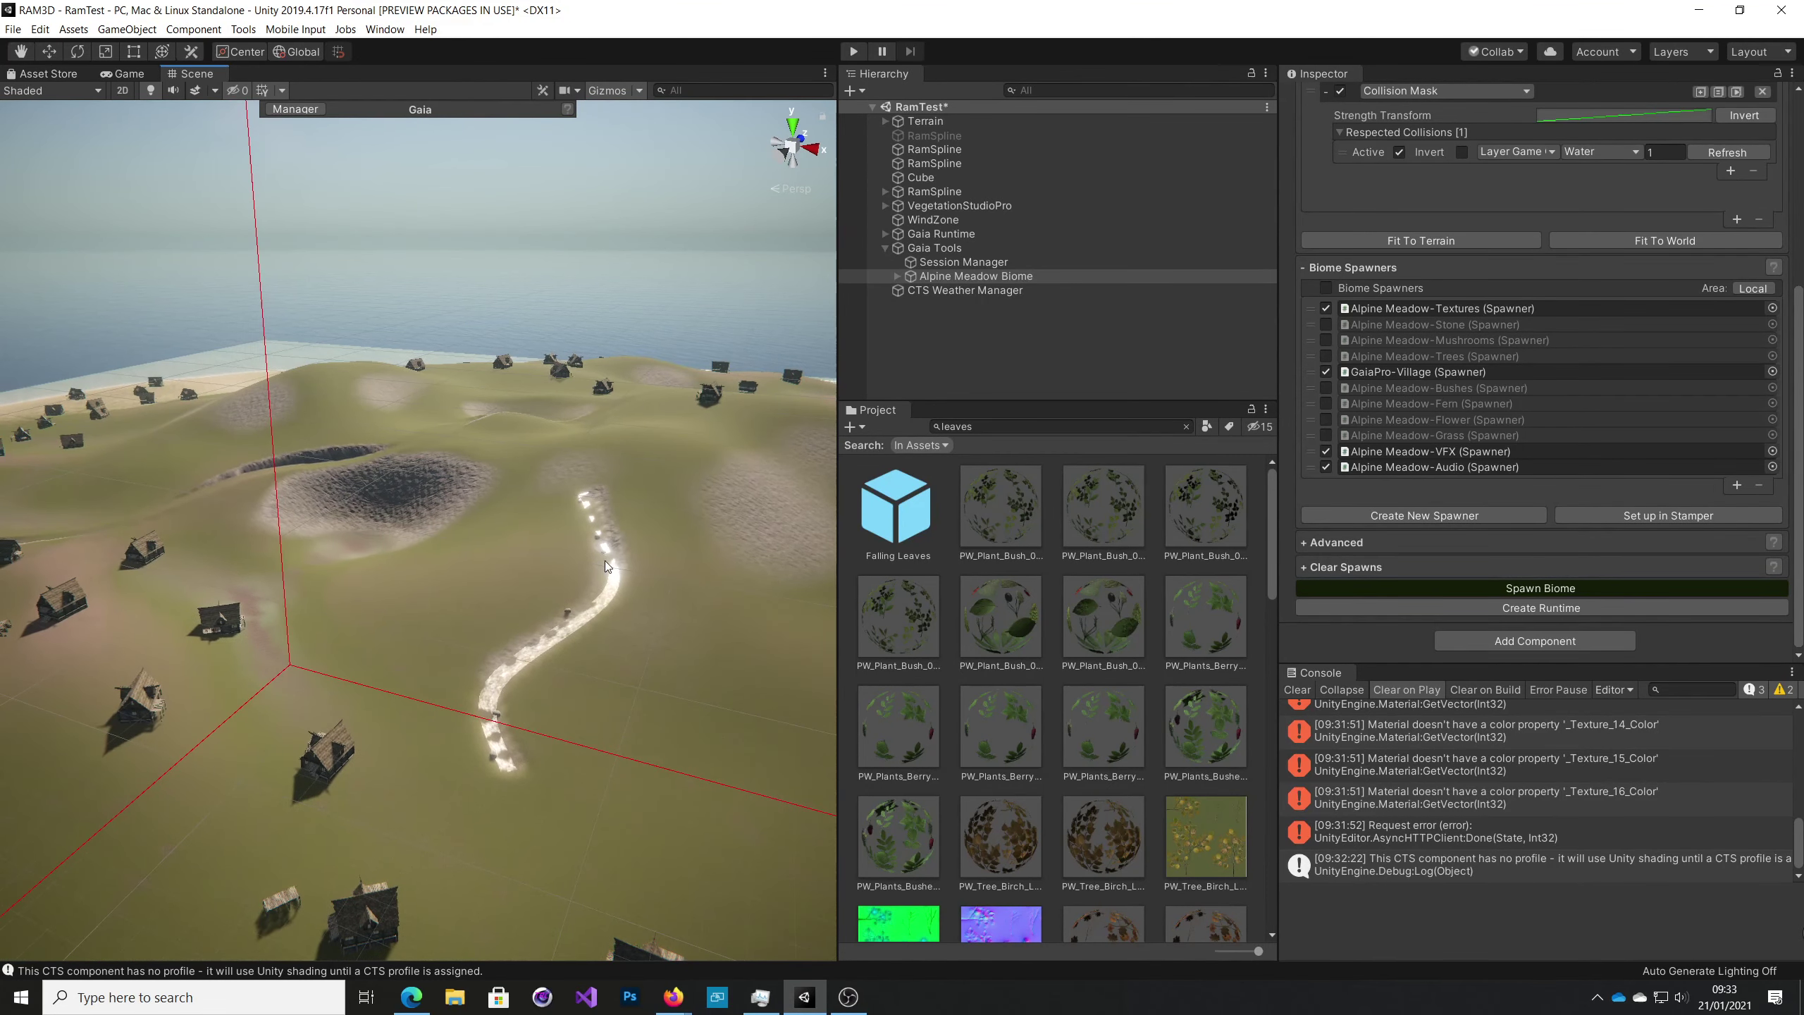
left_click(976, 277)
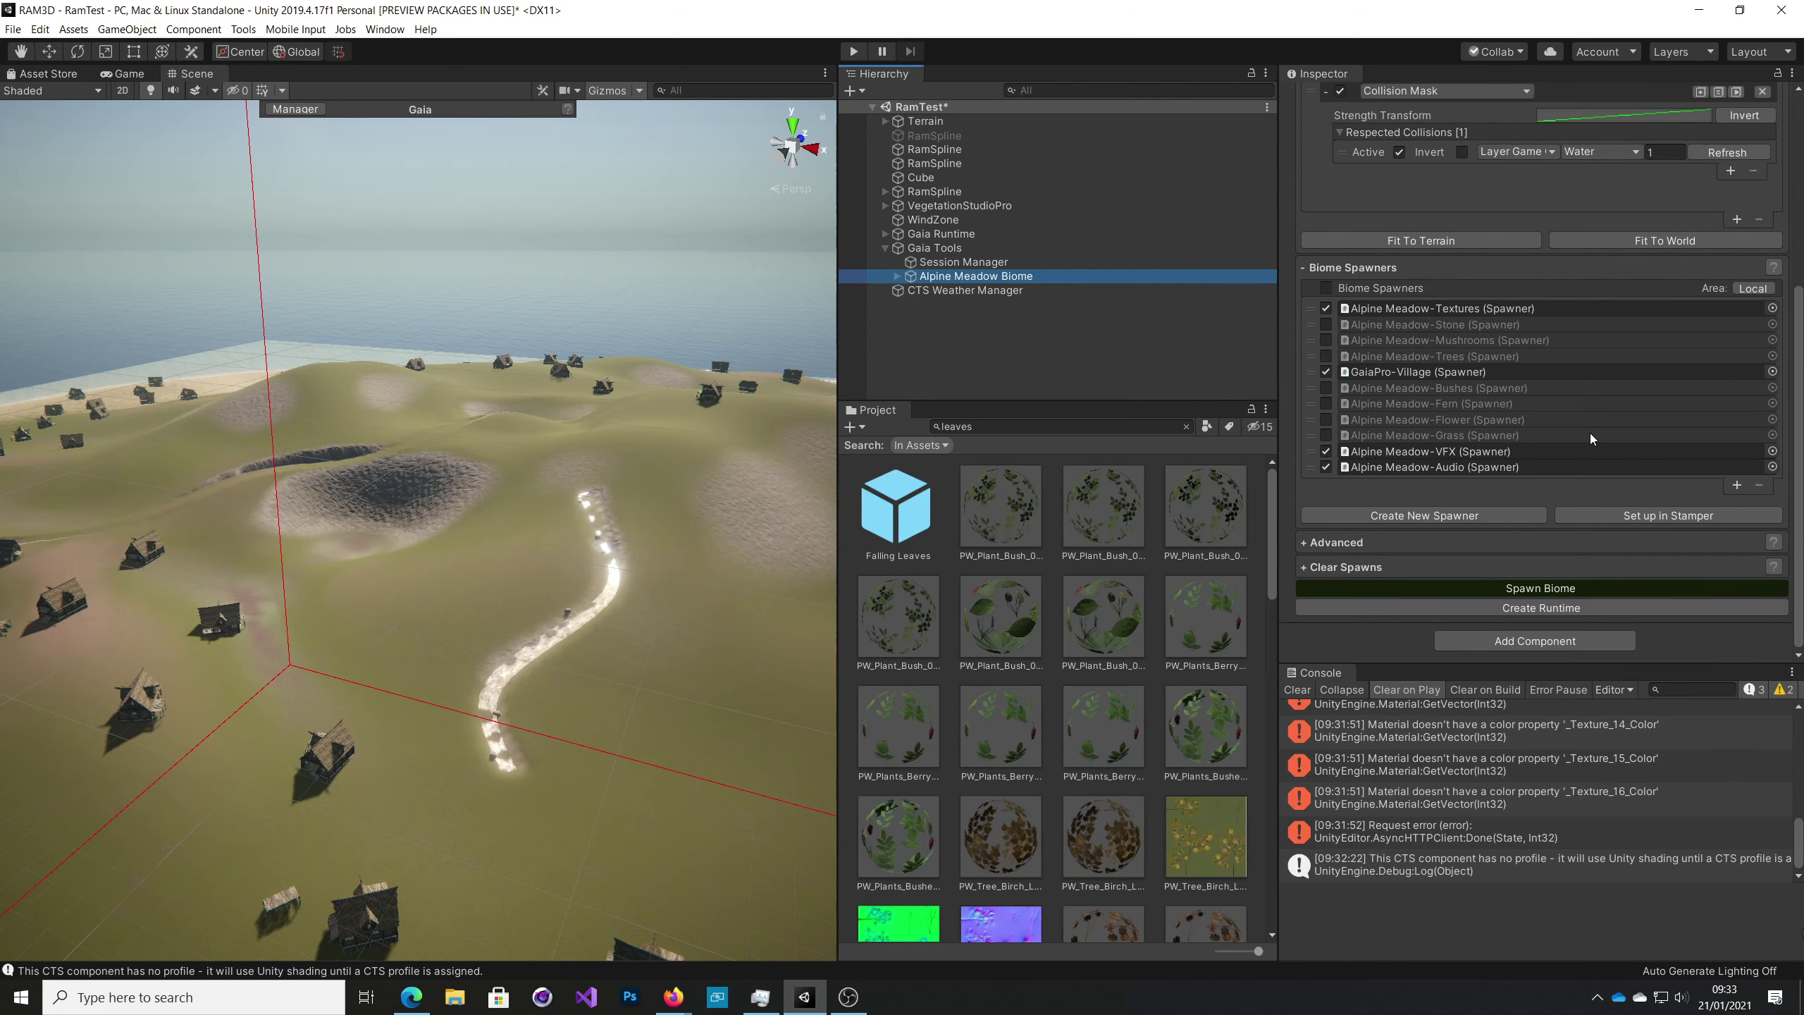
left_click(854, 52)
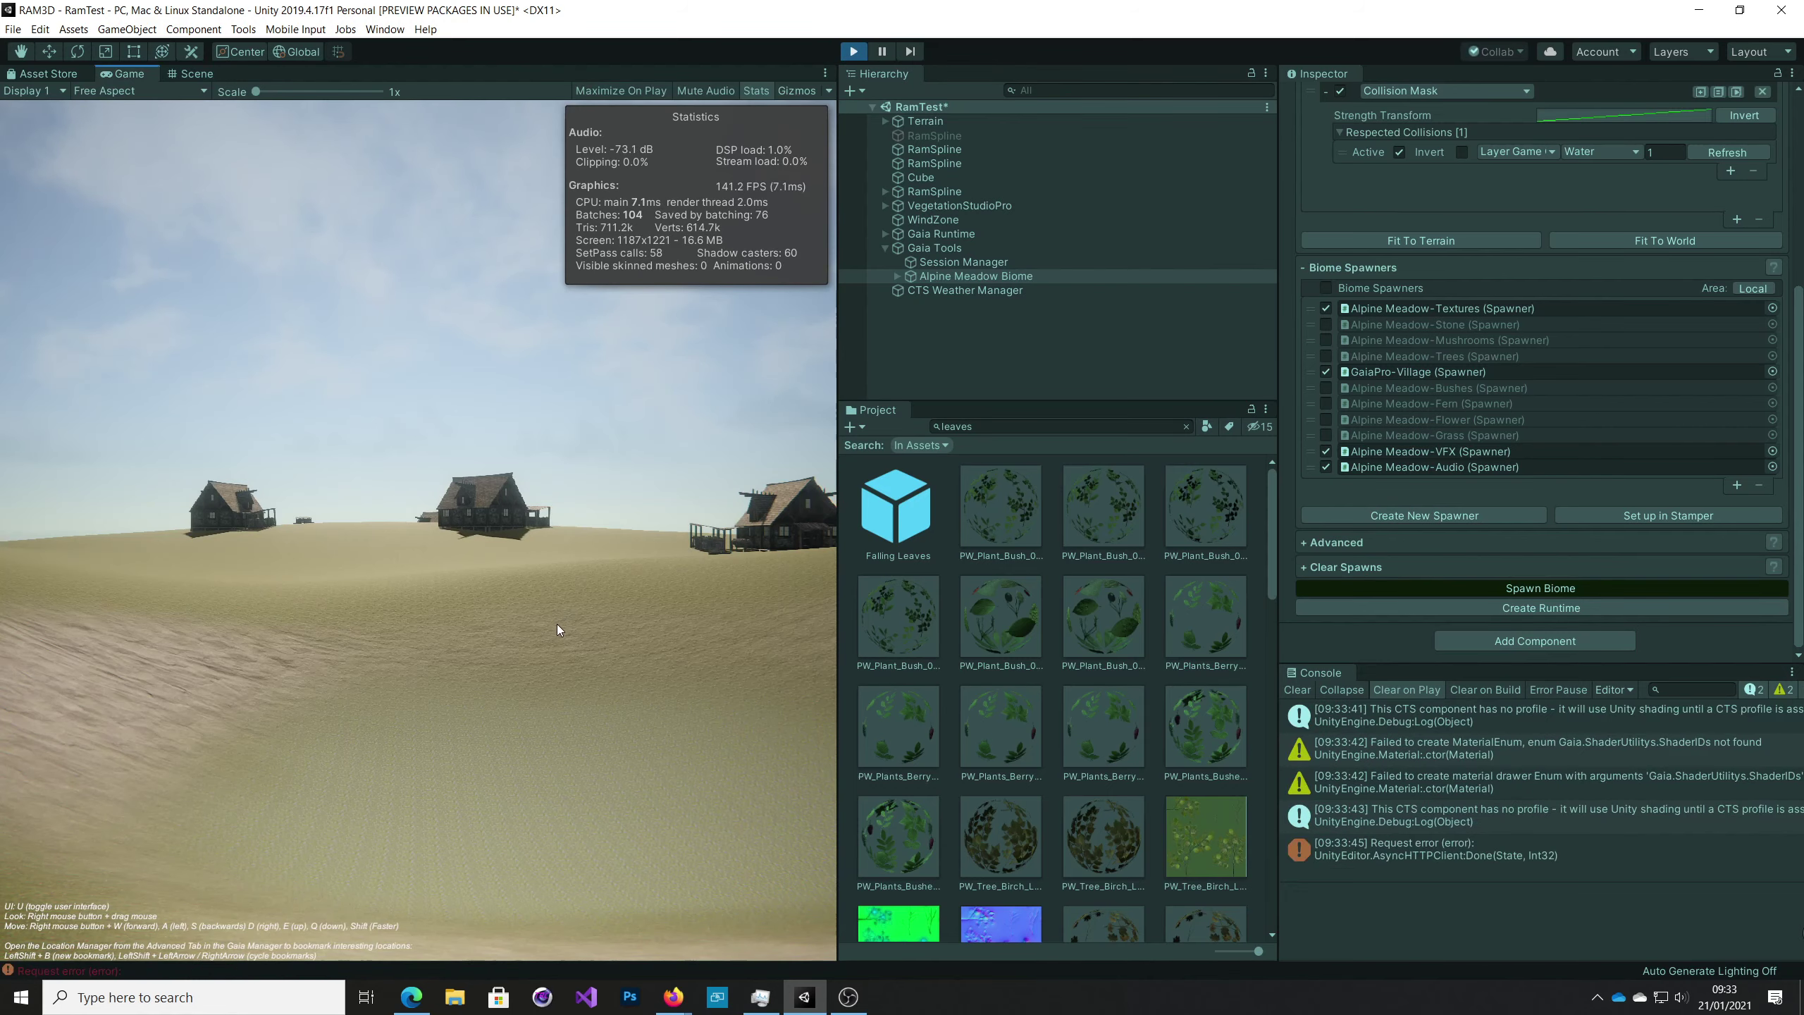
right_click_drag(568, 589, 828, 575)
key("w")
key("w")
key("w")
key("w")
key("w")
key("e")
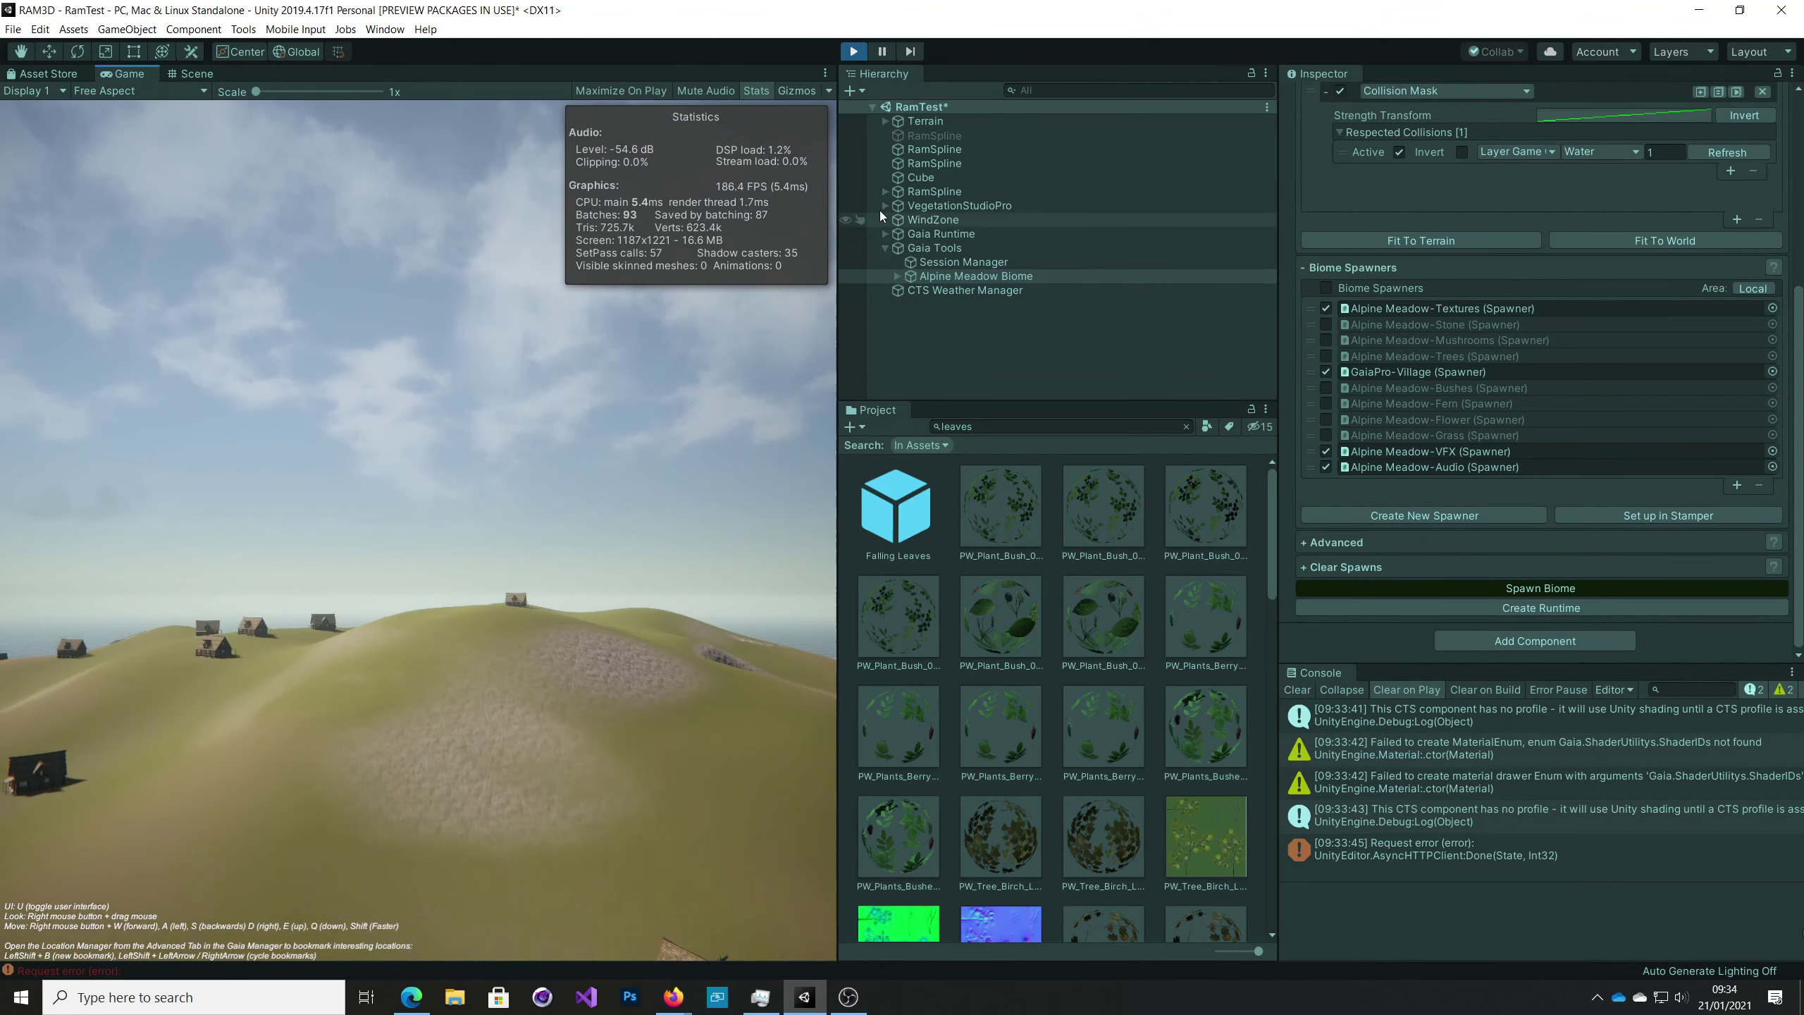
left_click(852, 53)
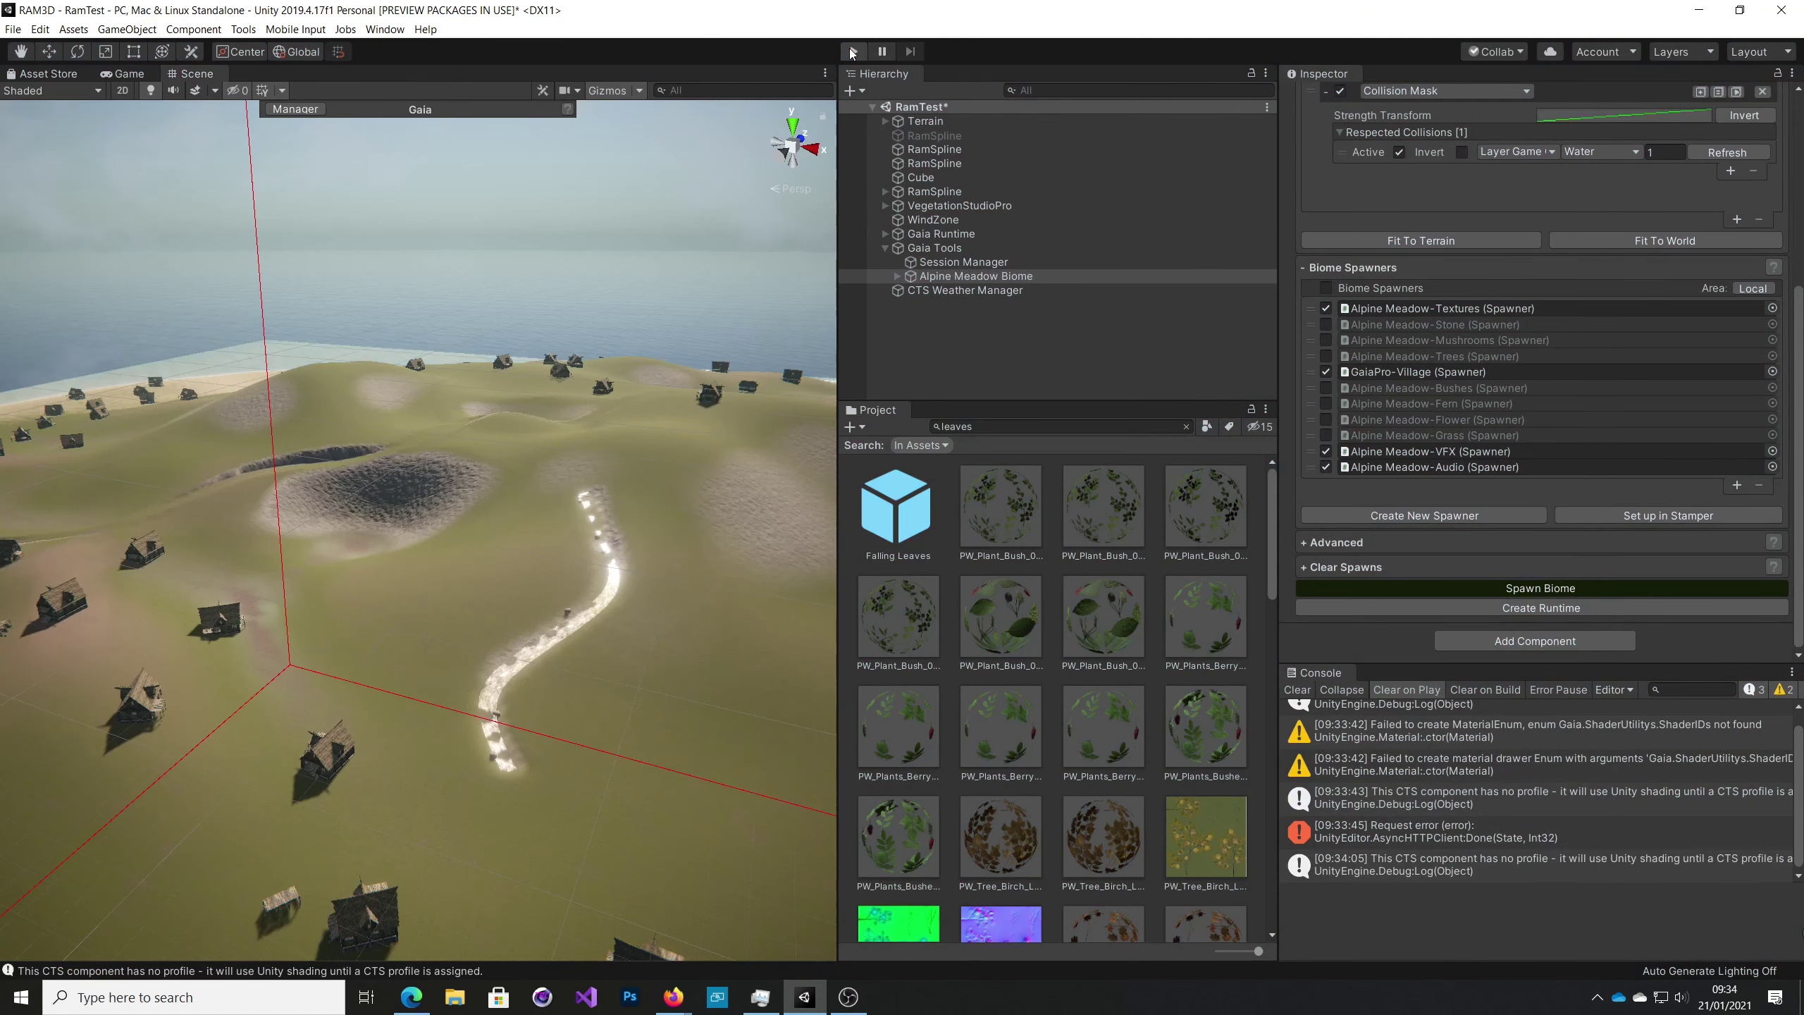
Enable the Stone, Mushrooms, Trees, Bushes, Fern, Flower and Grass spawners of the Alpine Meadow Biome.
left_click(1325, 324)
left_click(1326, 340)
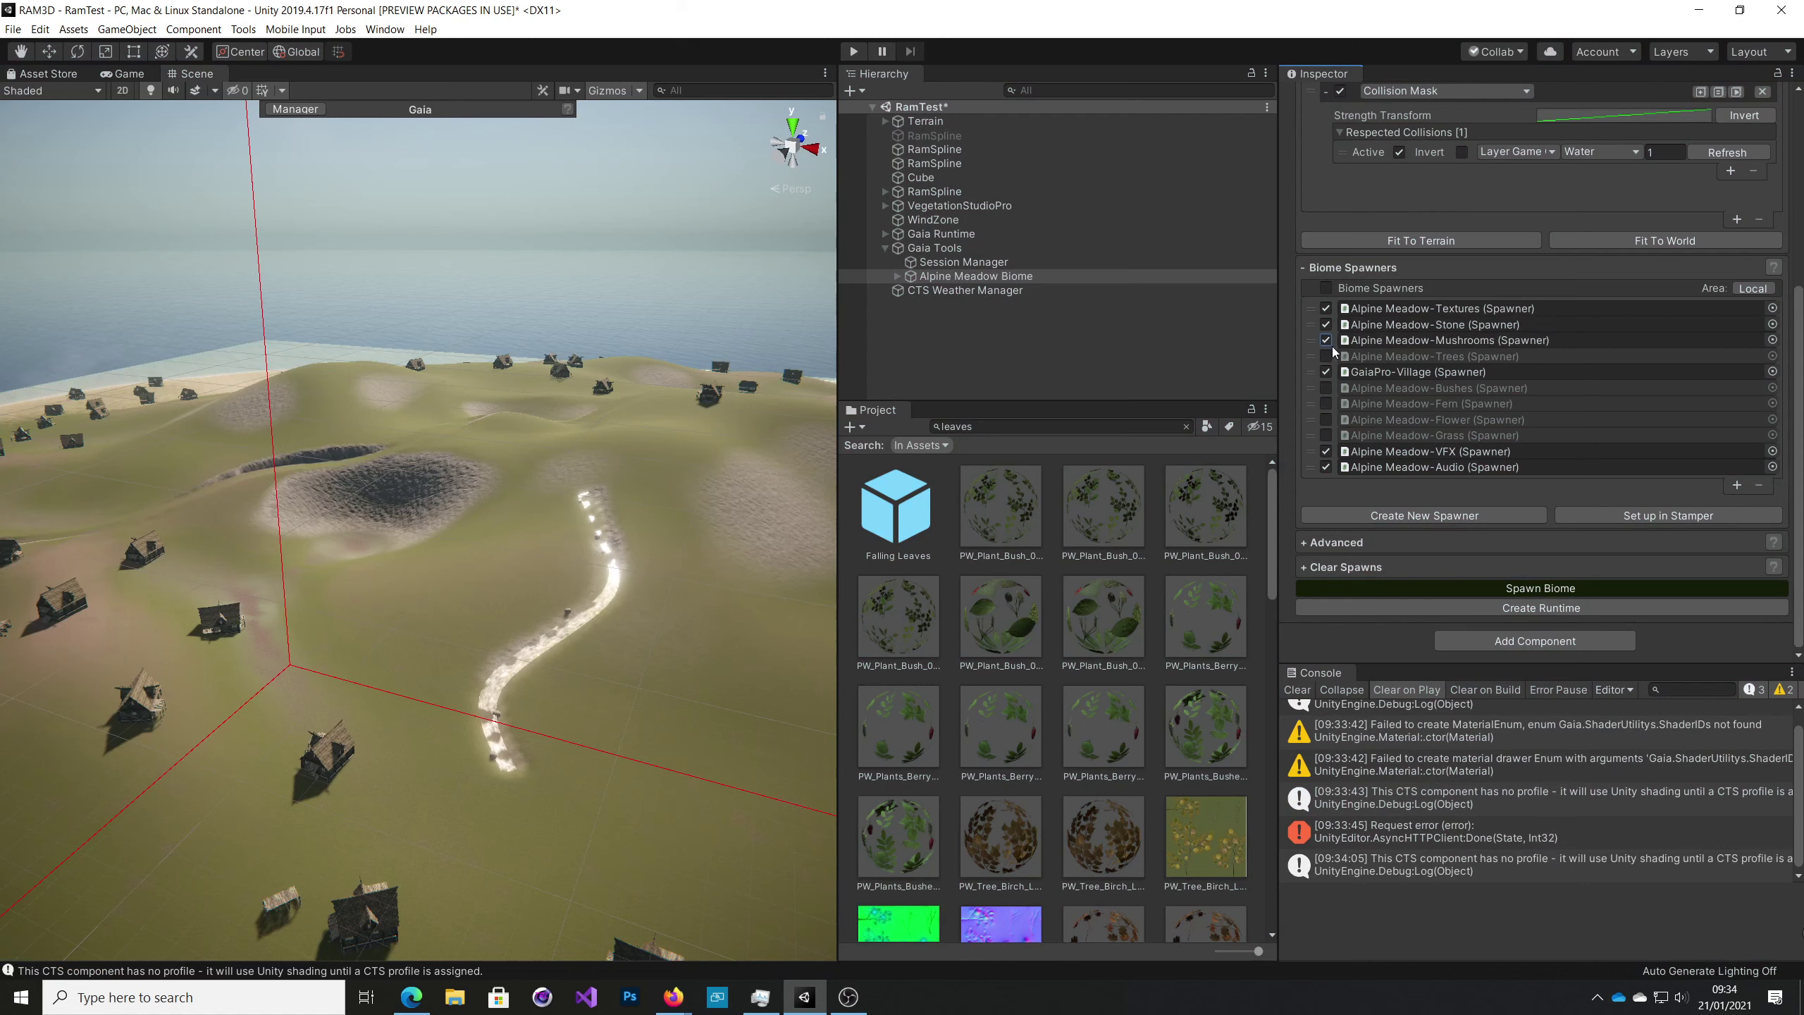
left_click(1325, 356)
left_click(1327, 388)
left_click(1326, 403)
left_click(1327, 420)
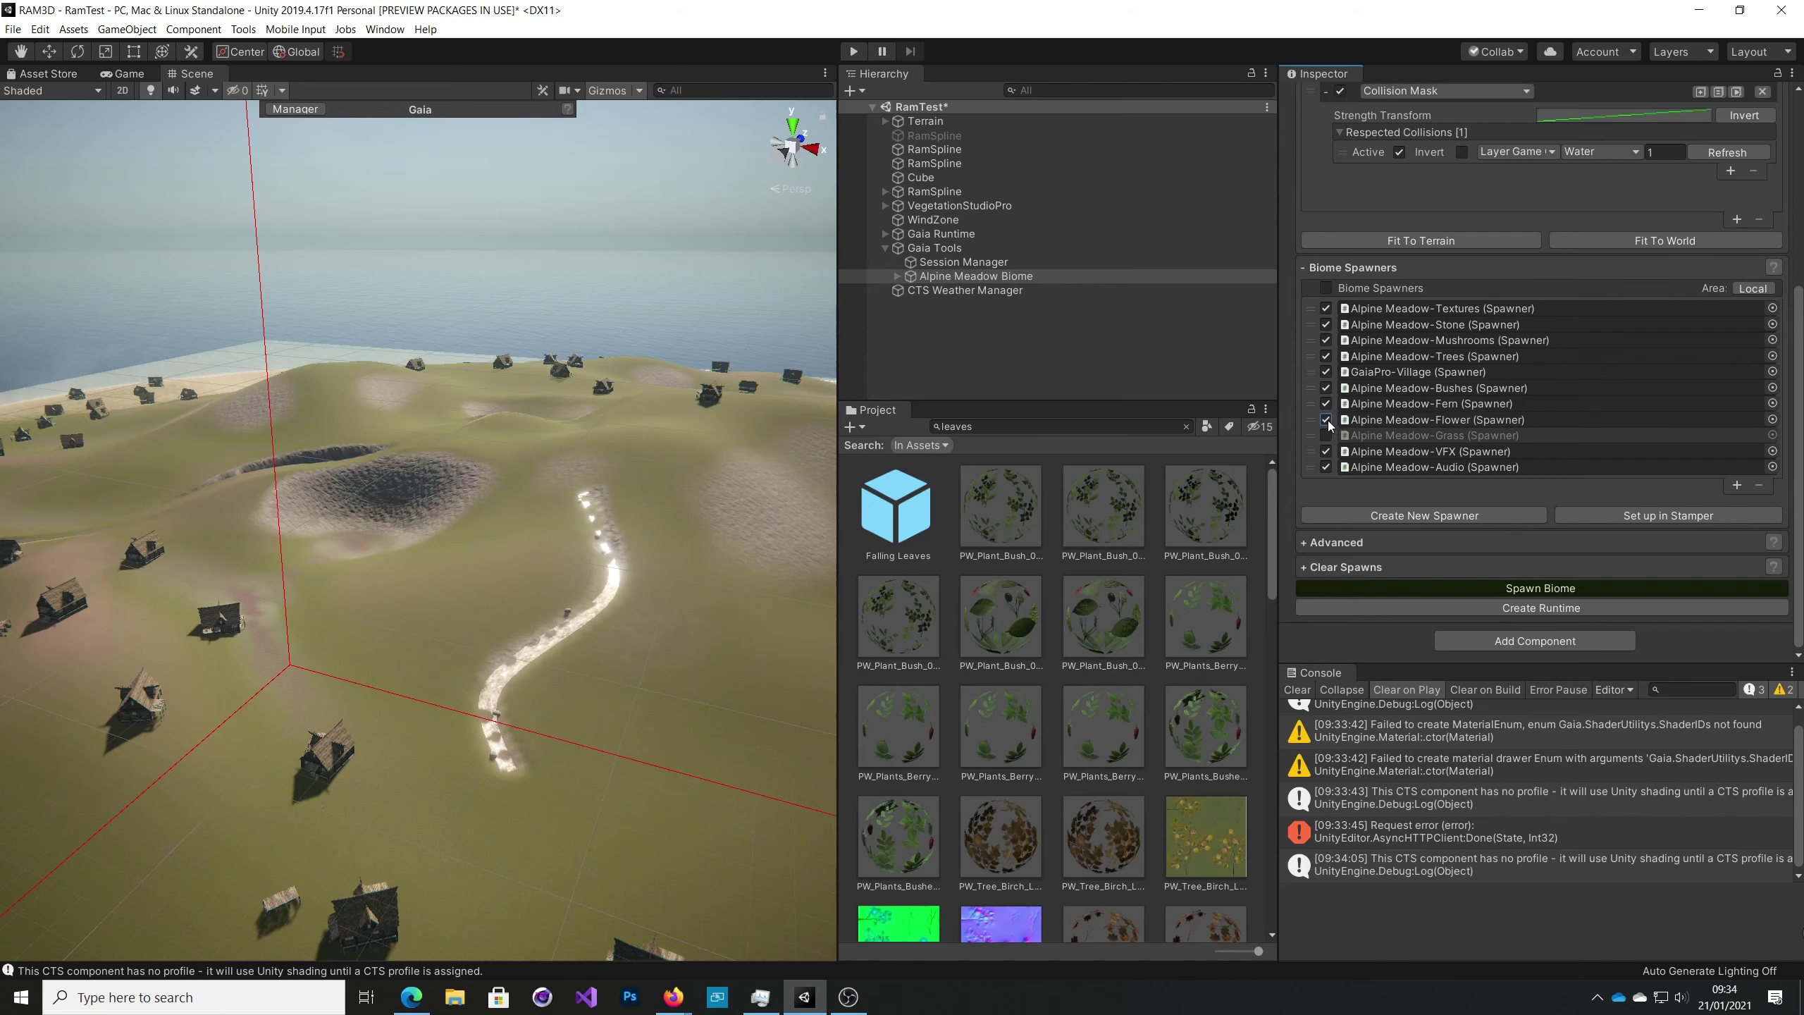
left_click(1326, 435)
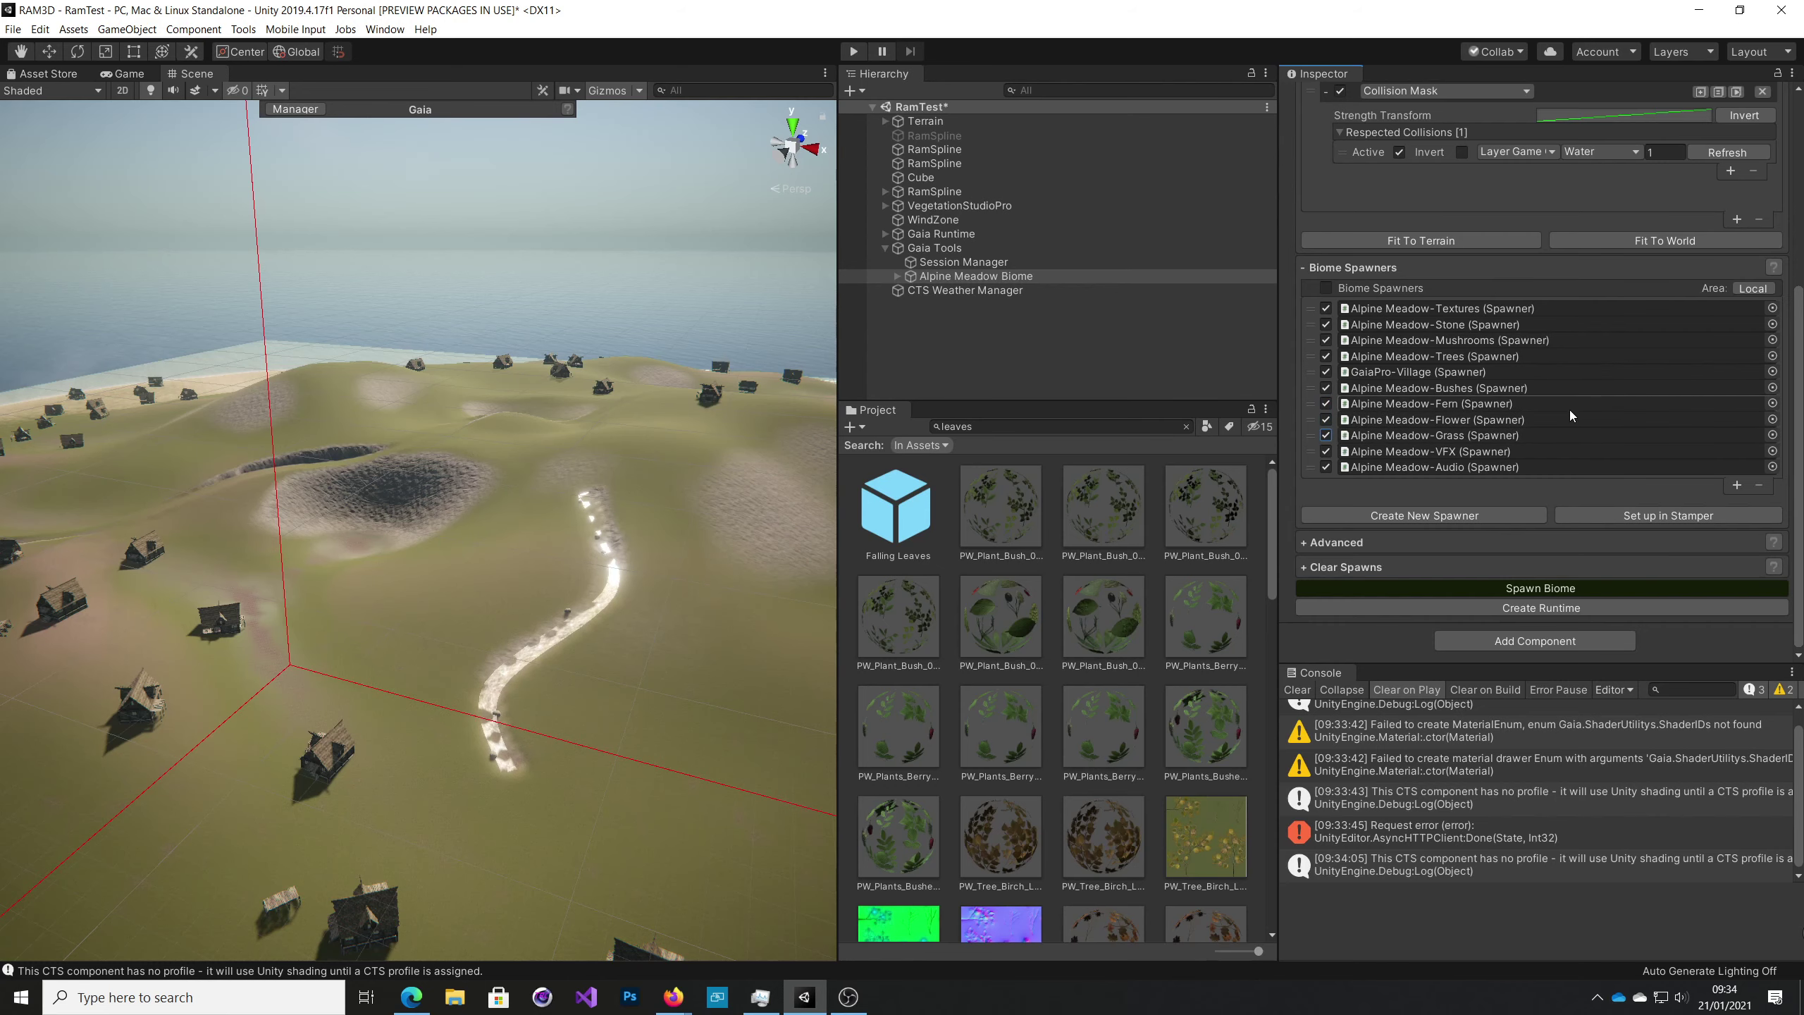
Clear all existing spawns from any source on the current terrain and spawn the Alpine Meadow Biome again.
left_click(1323, 570)
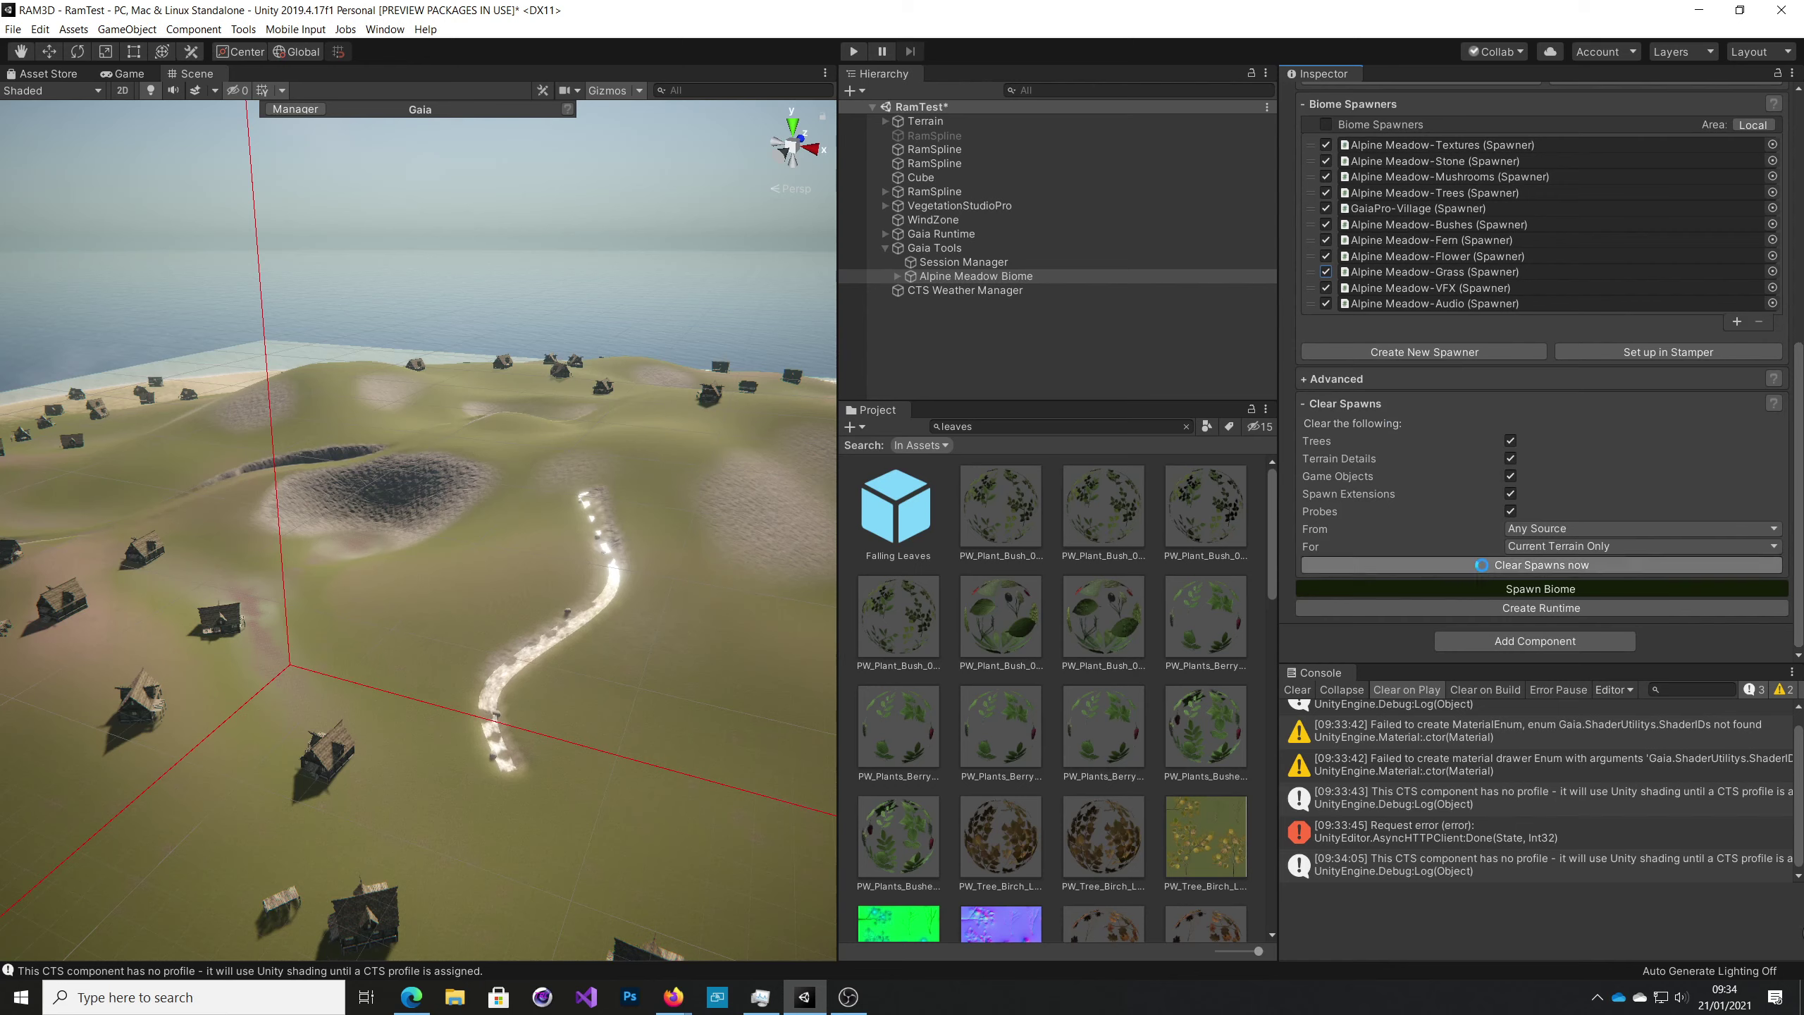
left_click(1483, 566)
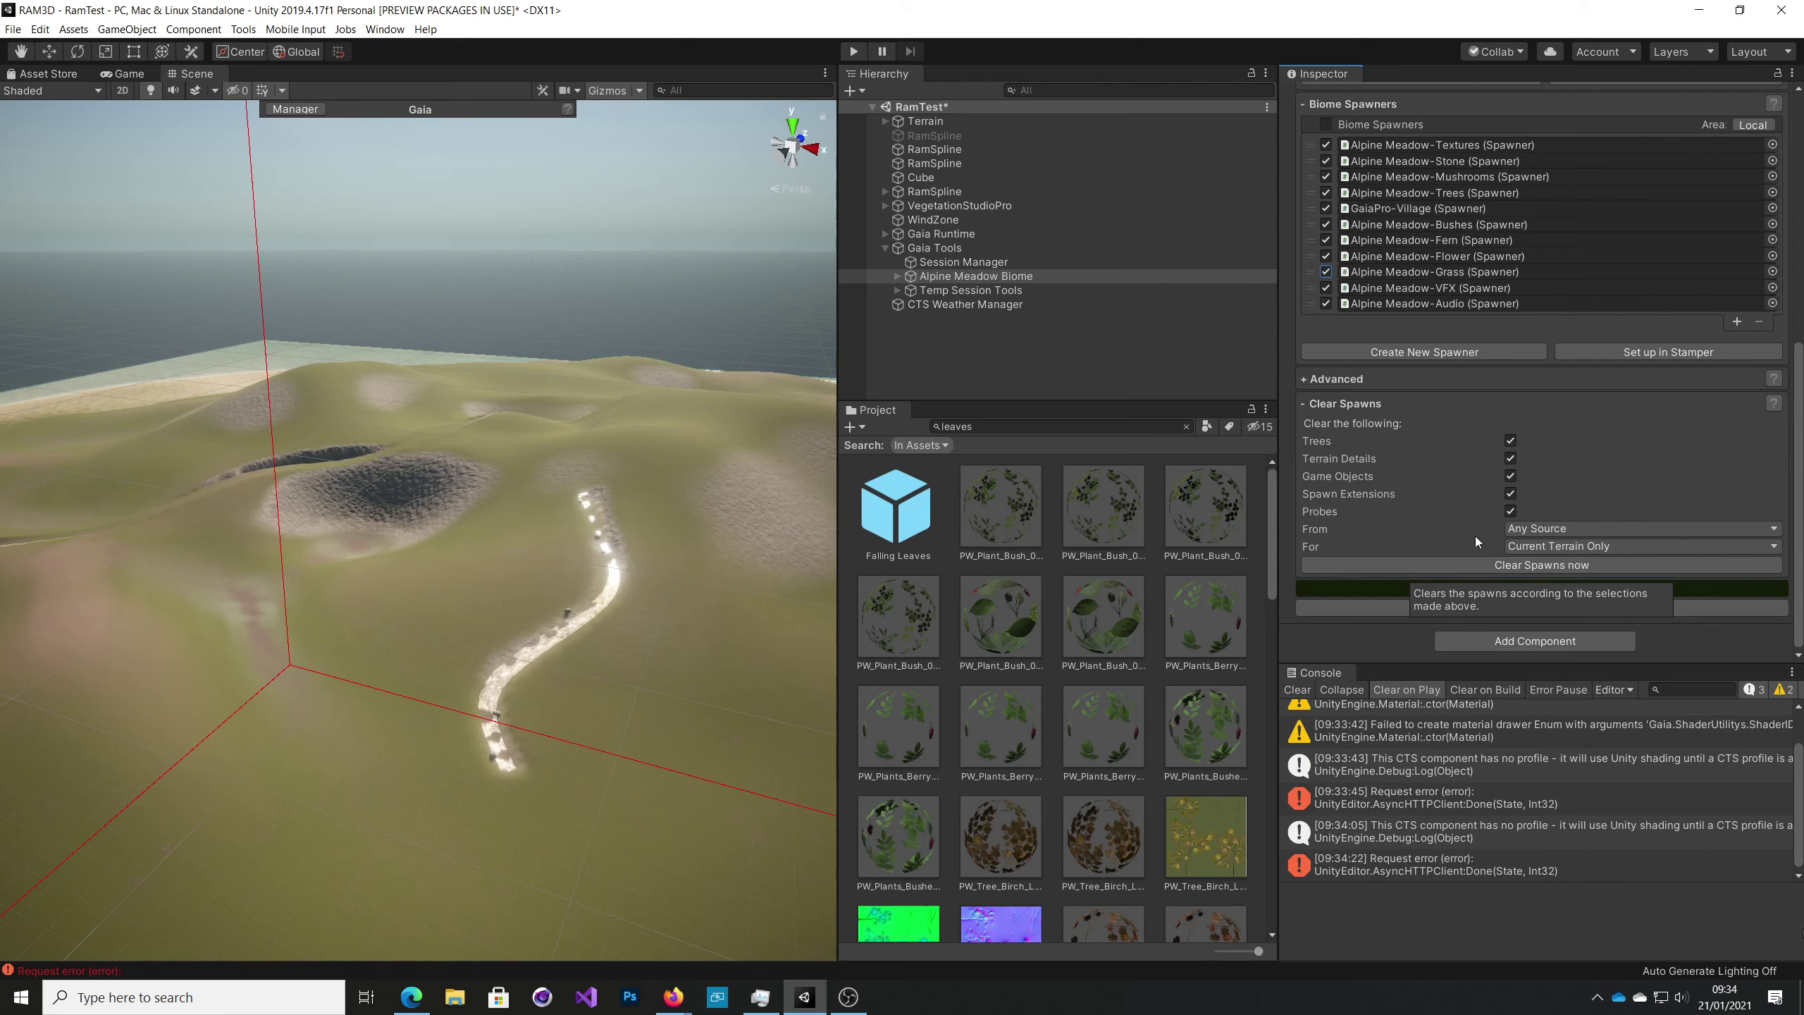
left_click(1483, 589)
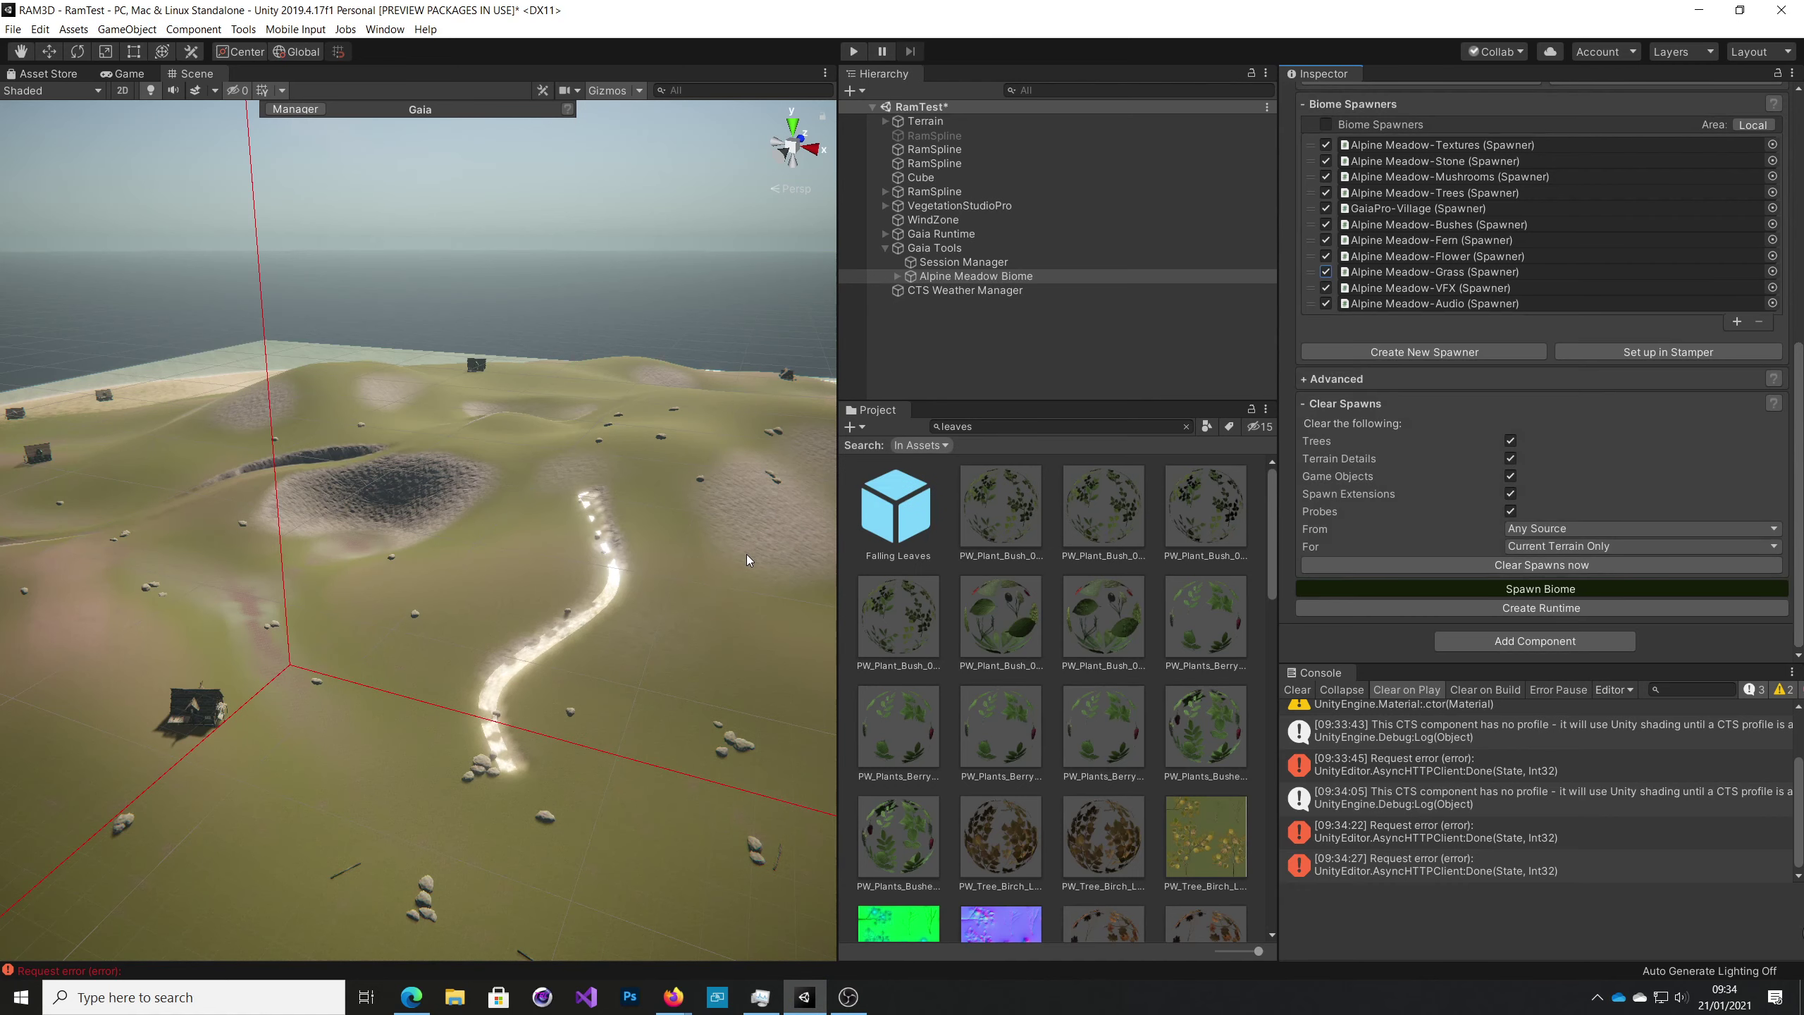
Enable Draw for the Terrain's tree and detail objects and view the forested terrain in the scene.
left_click(926, 122)
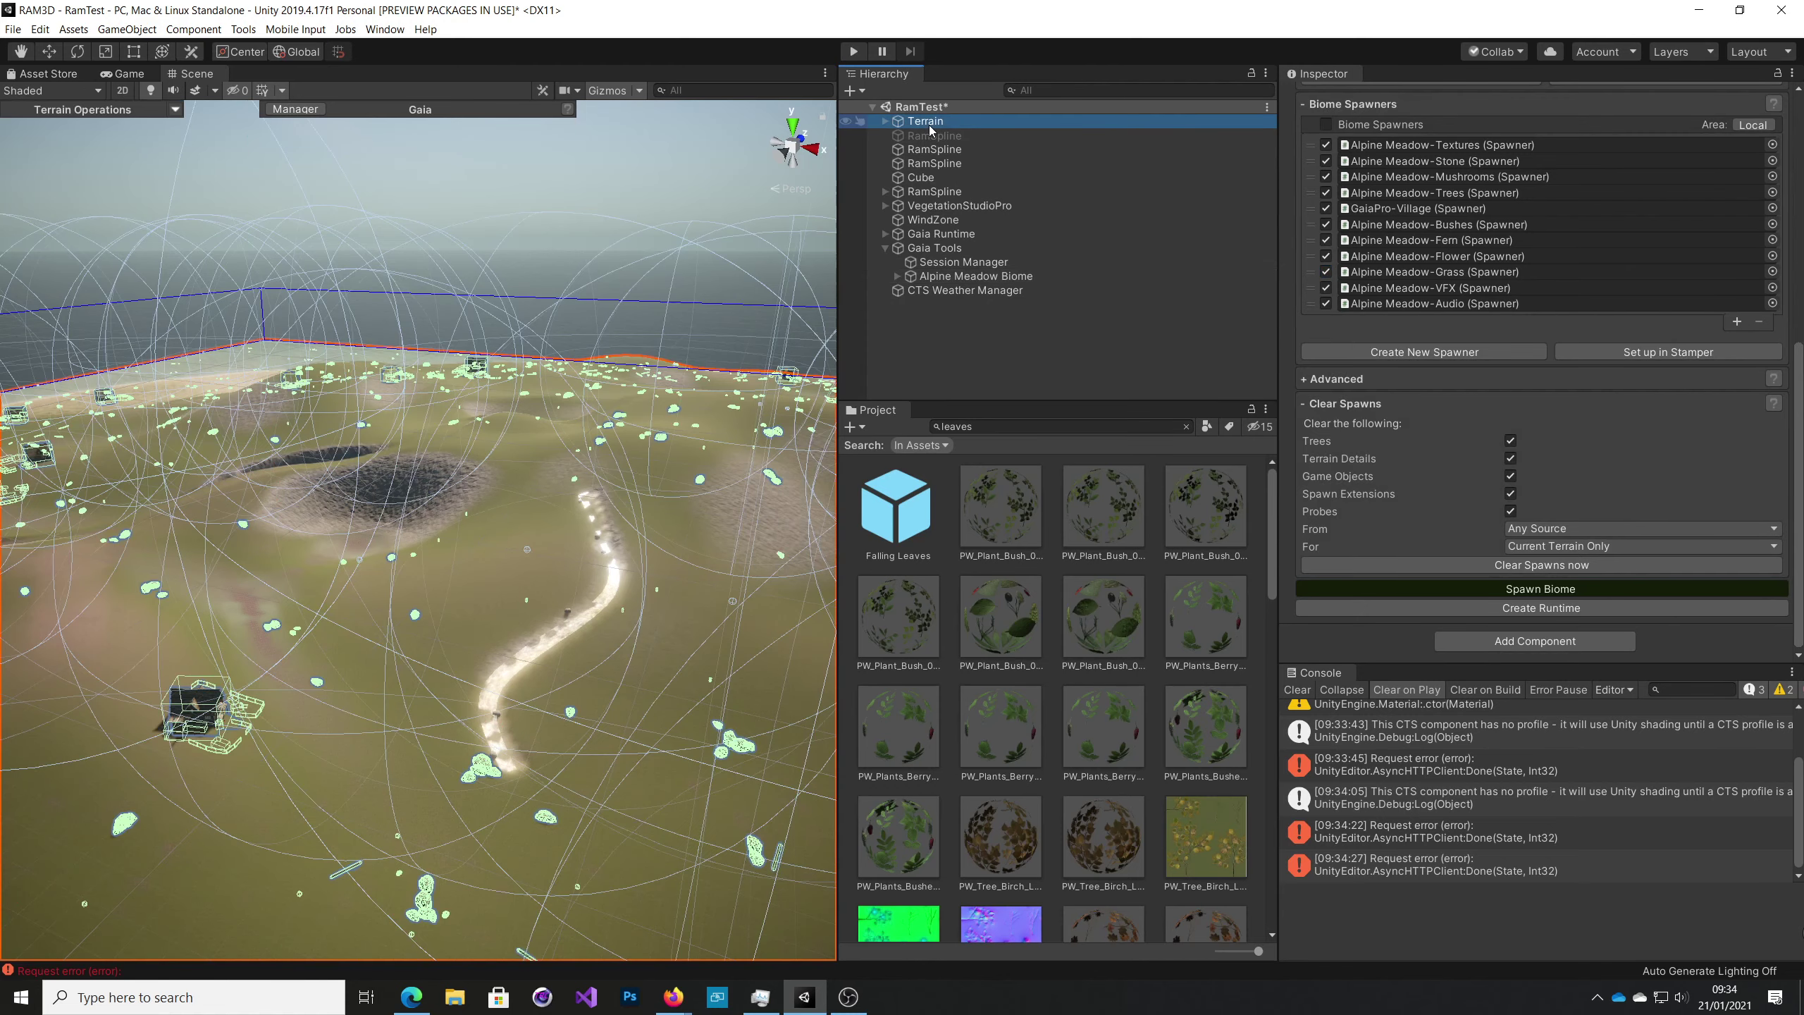
left_click(1531, 430)
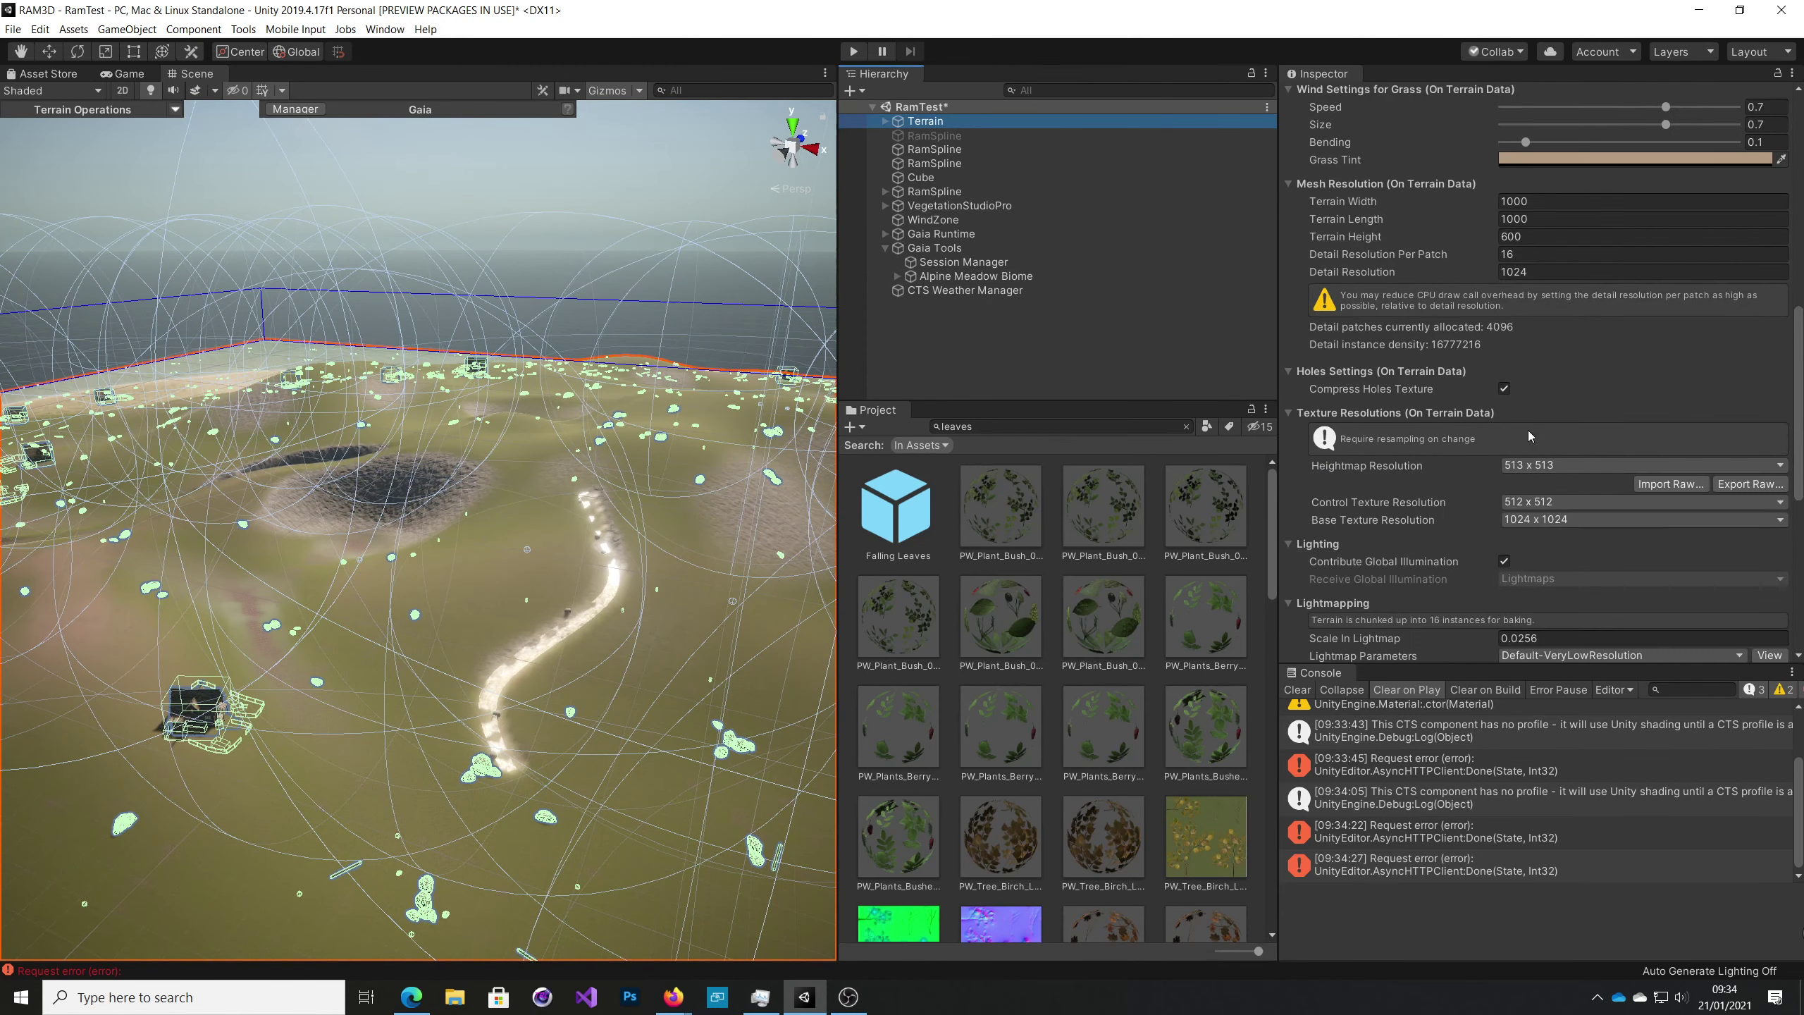
scroll(1528, 430, "down", 5)
scroll(1525, 408, "up", 10)
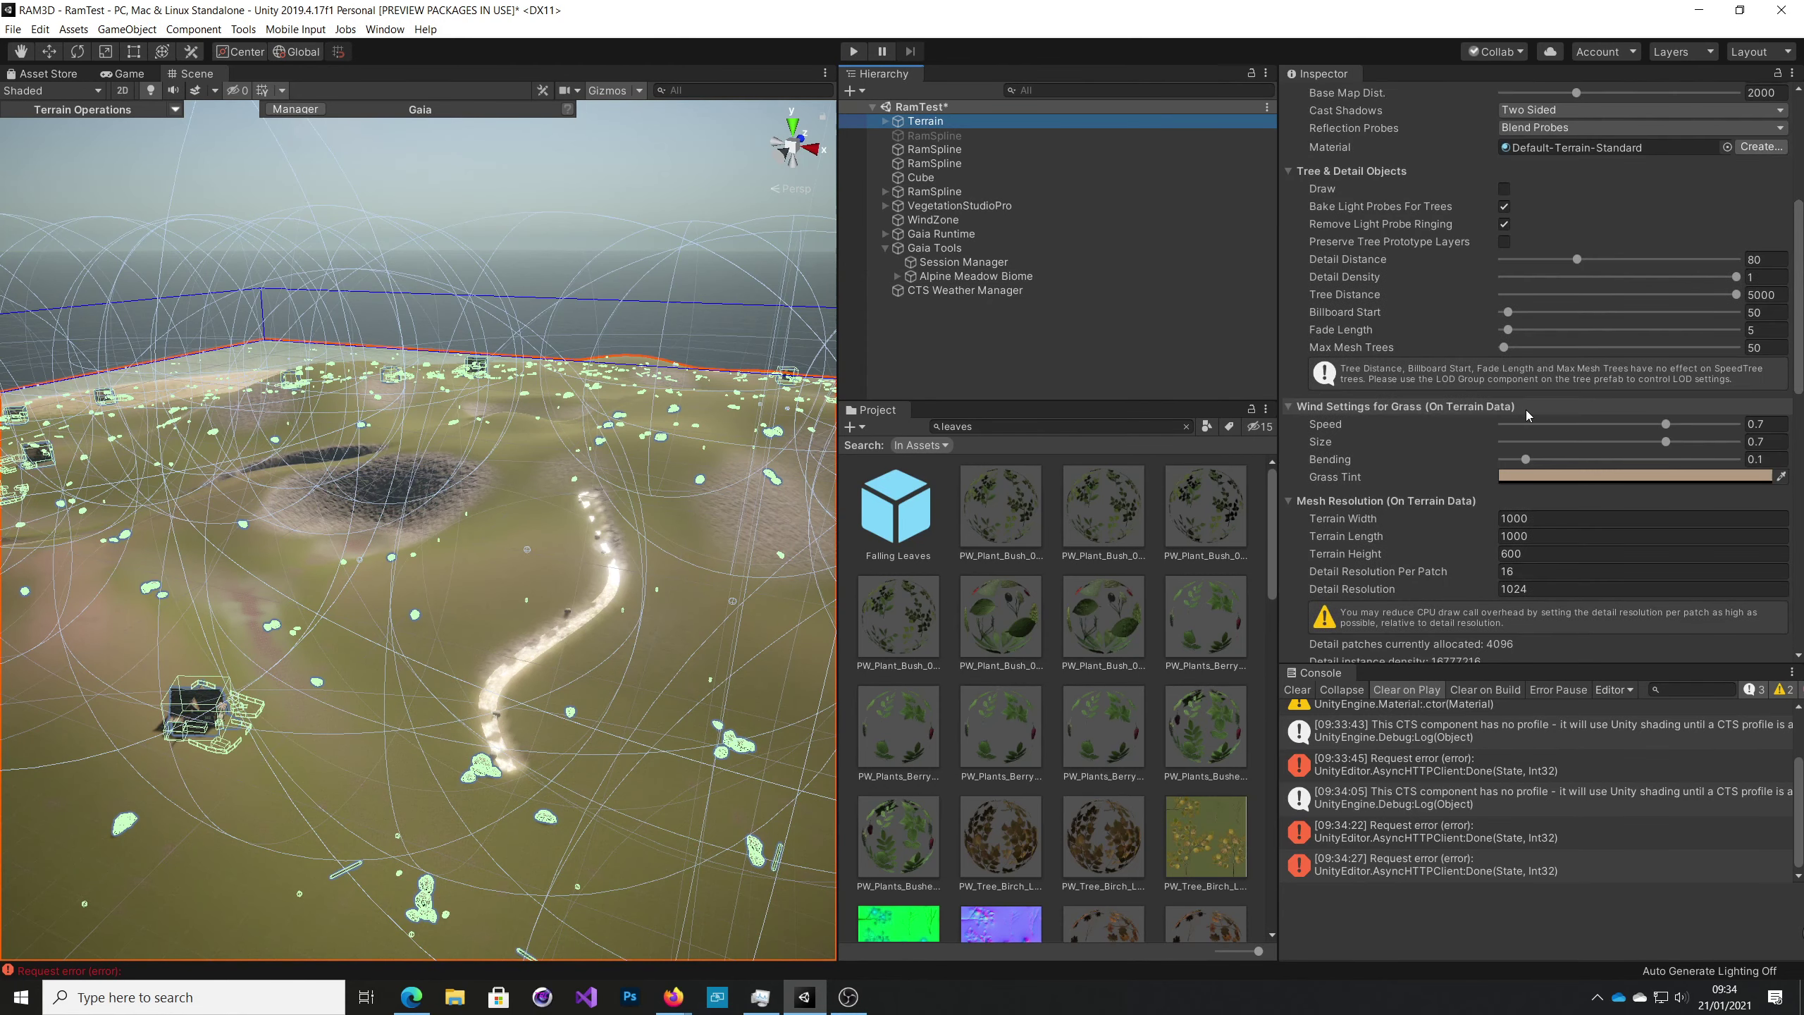
left_click(1504, 188)
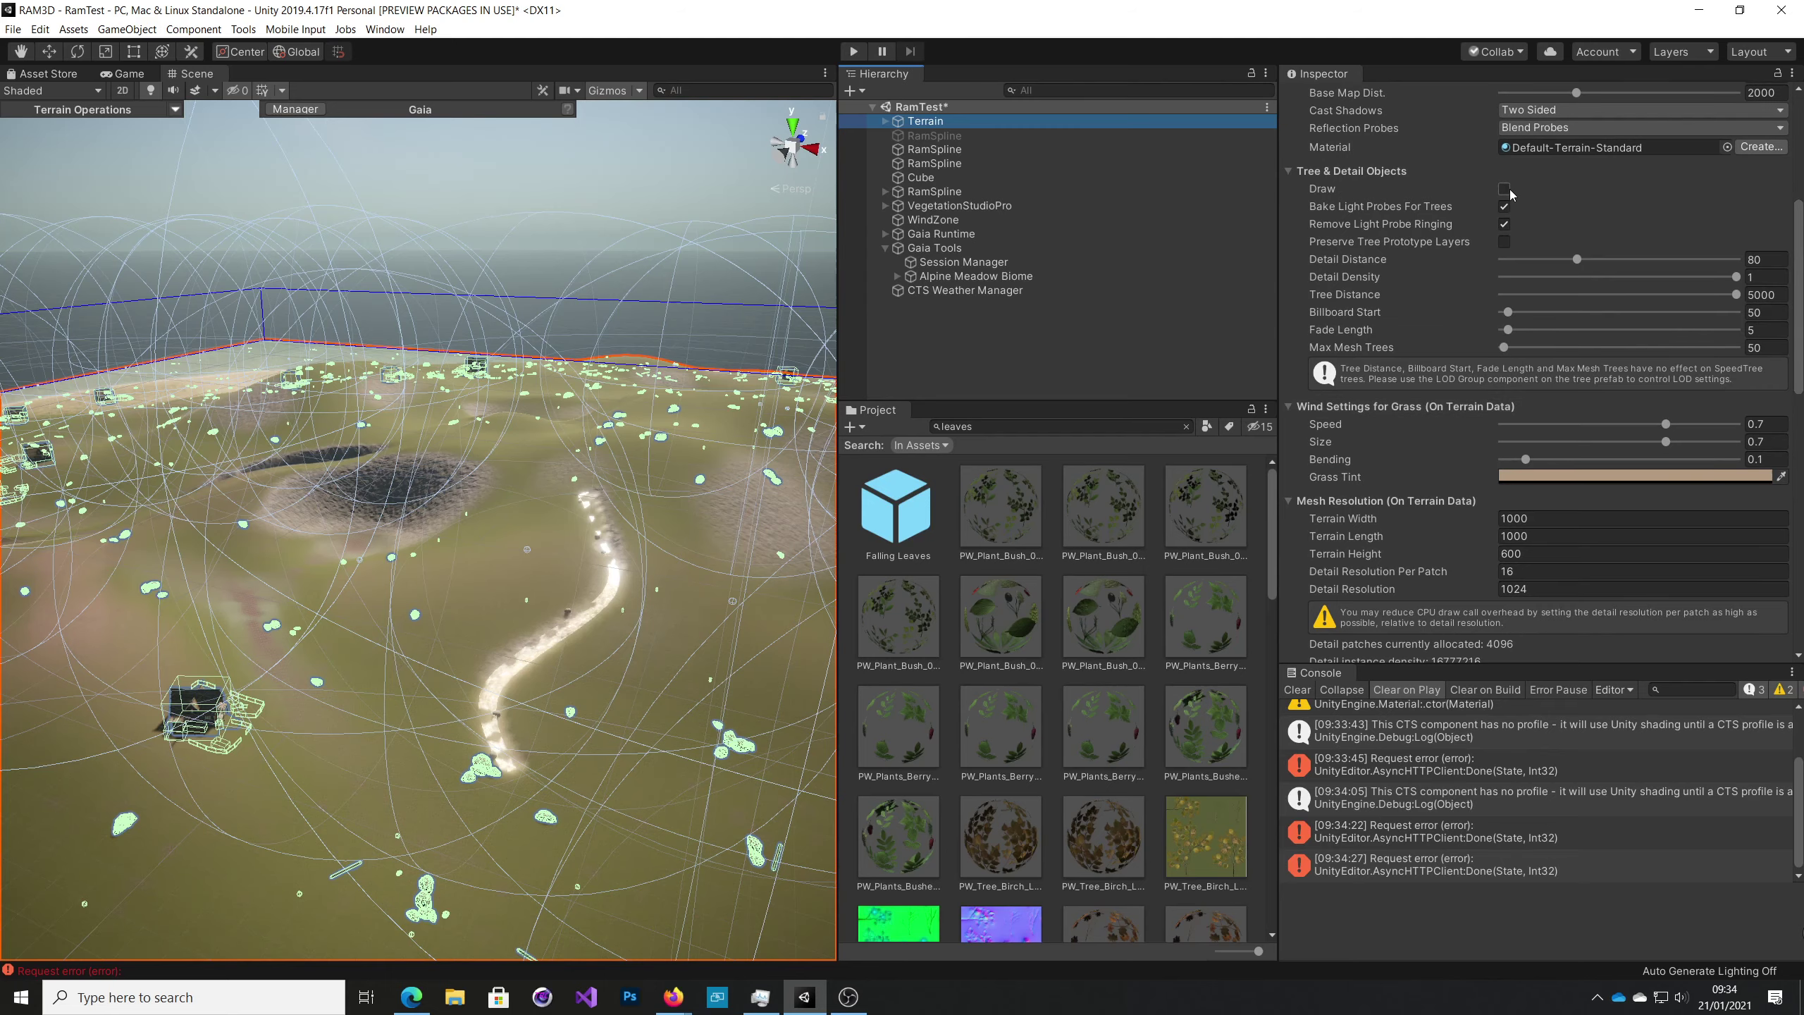
right_click_drag(724, 651, 475, 638)
left_click_drag(500, 631, 751, 619, "alt")
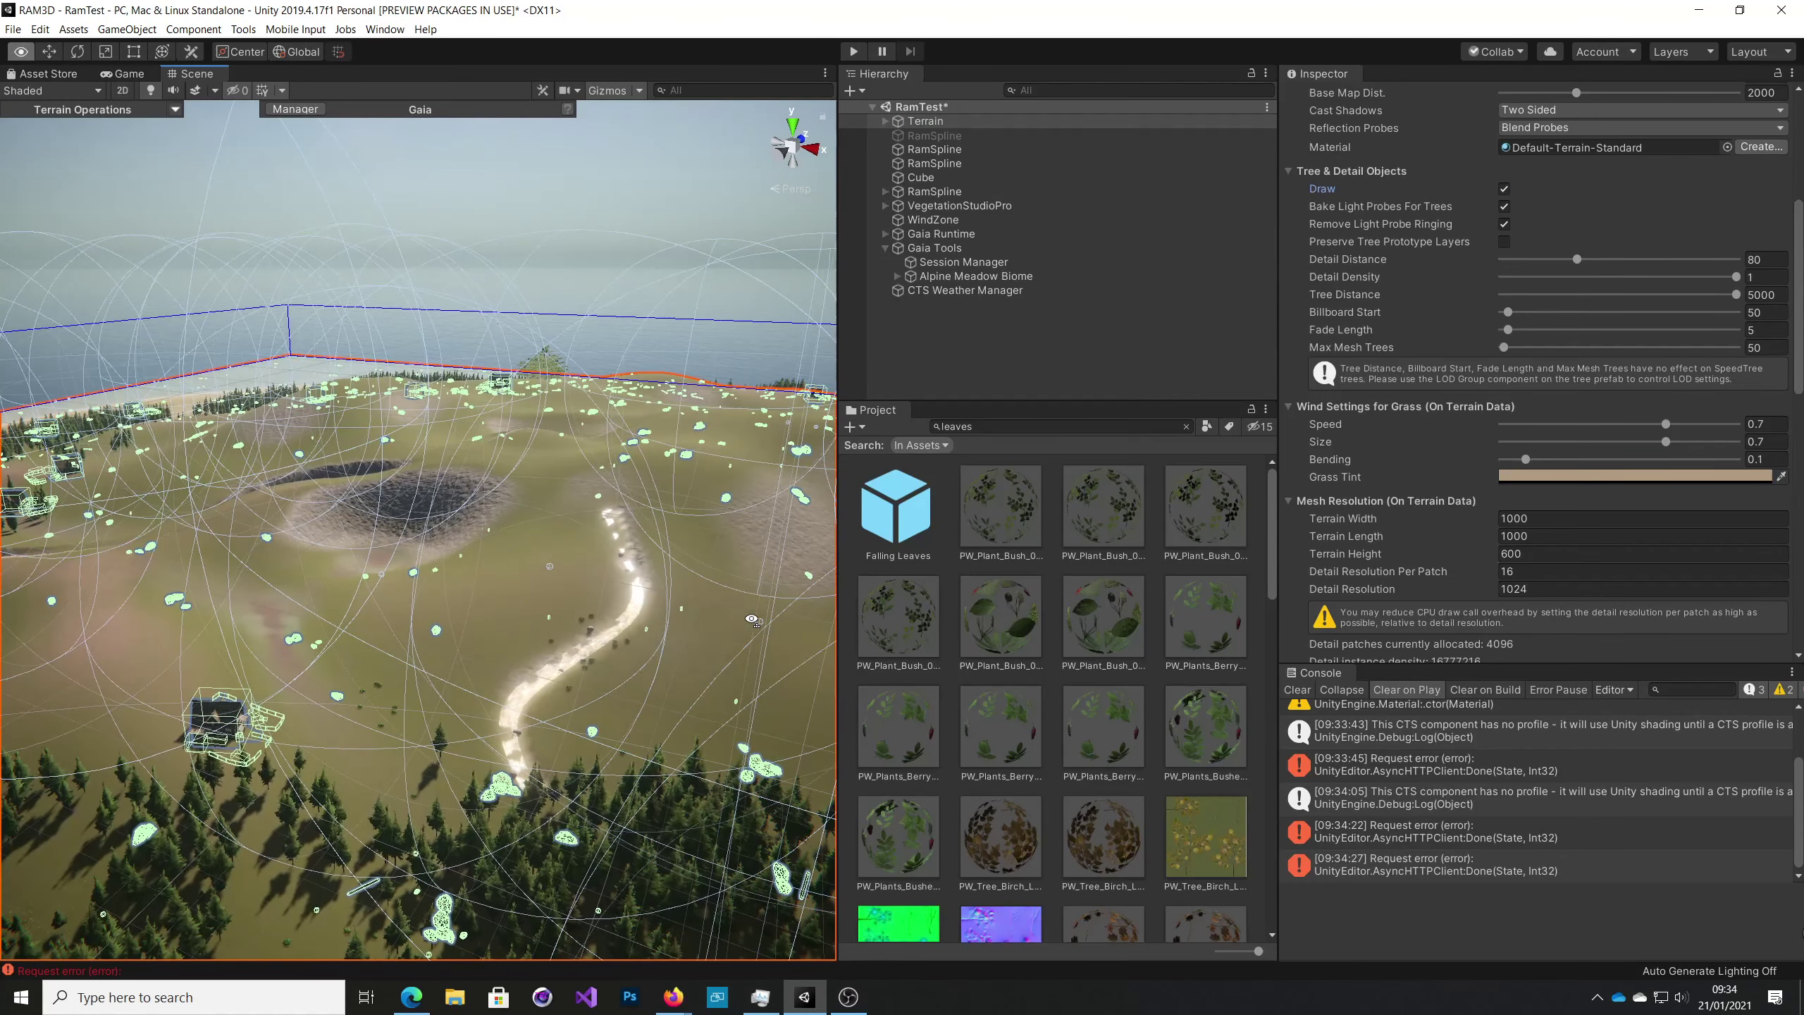
Play-test the scene and fly across the landscape to inspect the spawned grass, flowers, trees and houses.
left_click(857, 54)
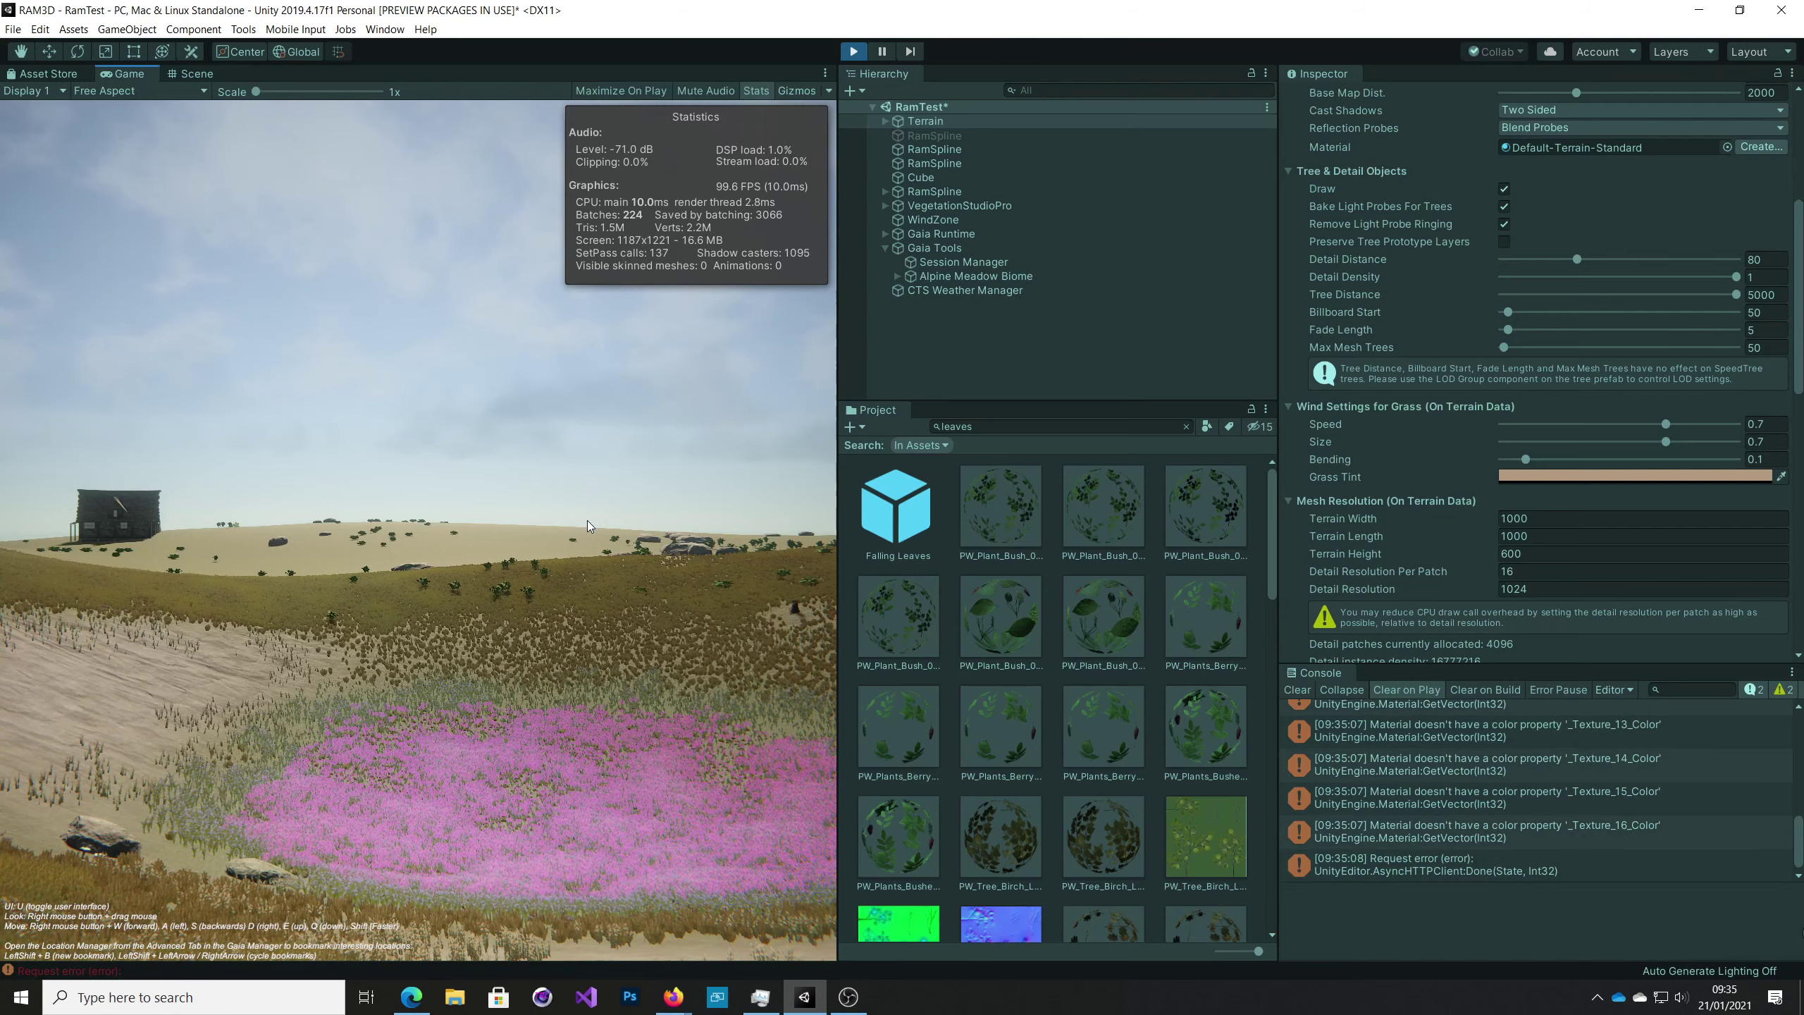
right_click_drag(587, 520, 1364, 462)
key("w")
key("s")
key("w")
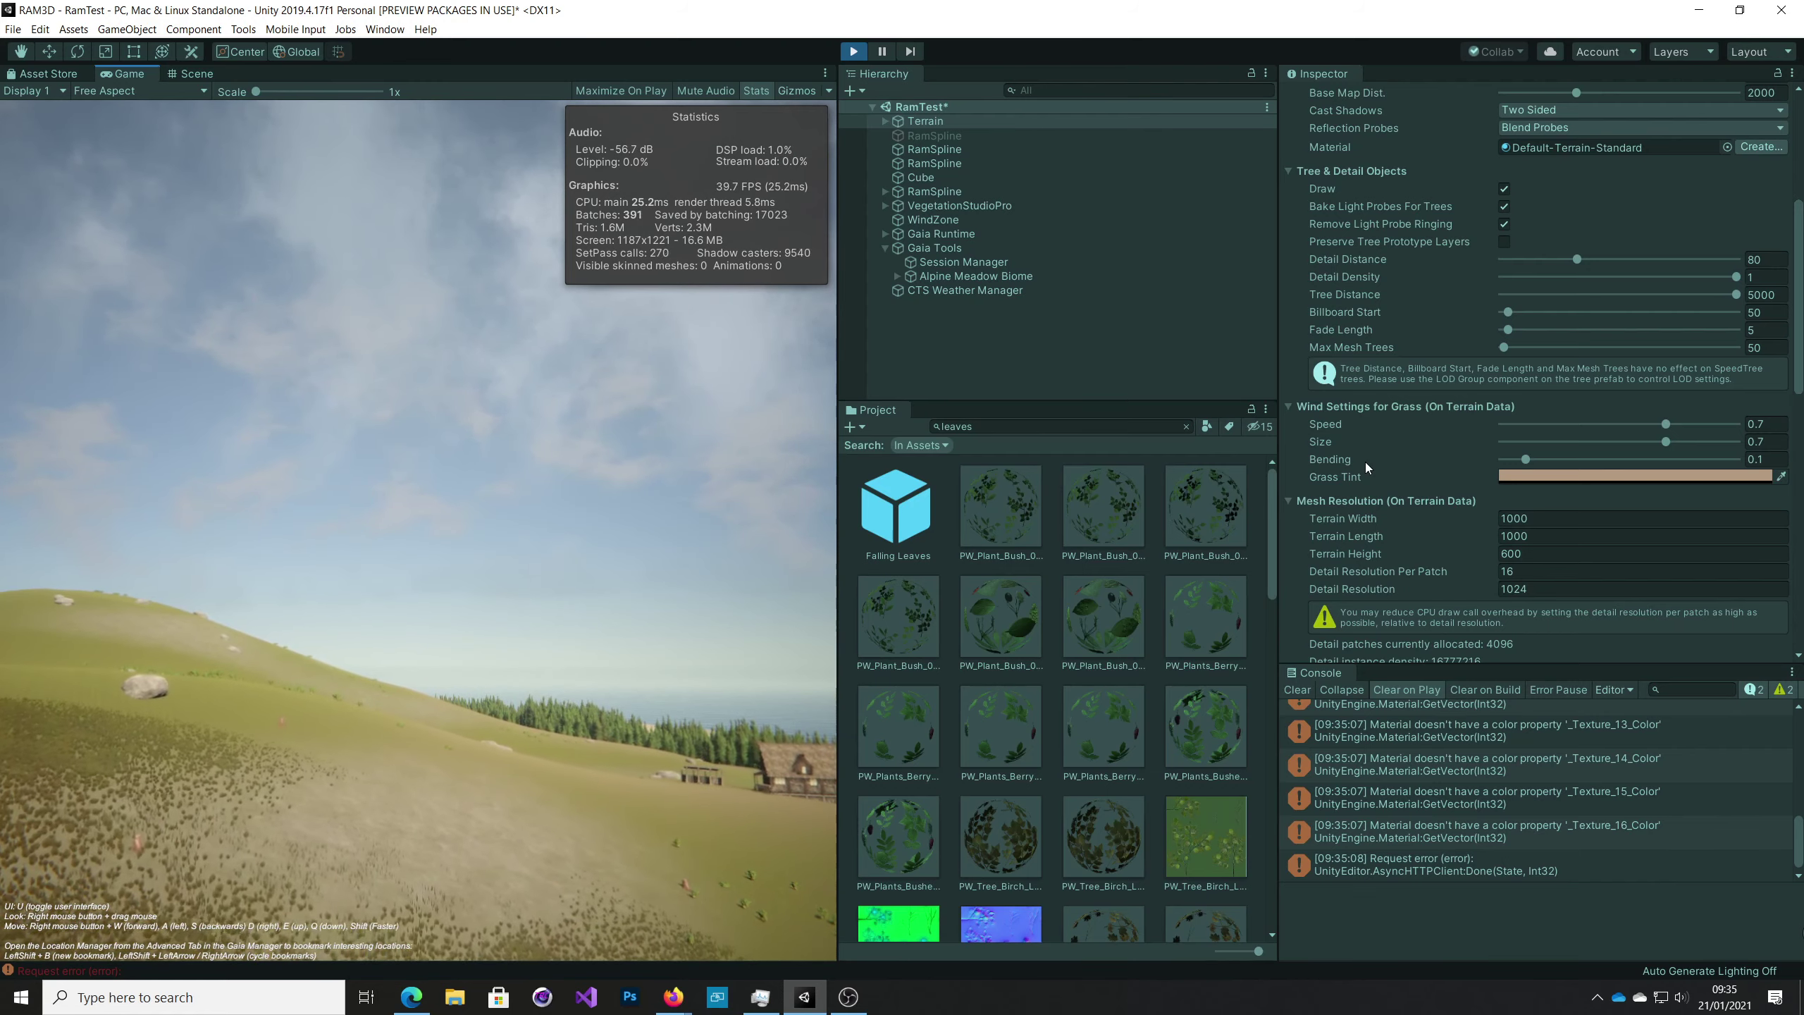
right_click_drag(1364, 463, 1428, 508)
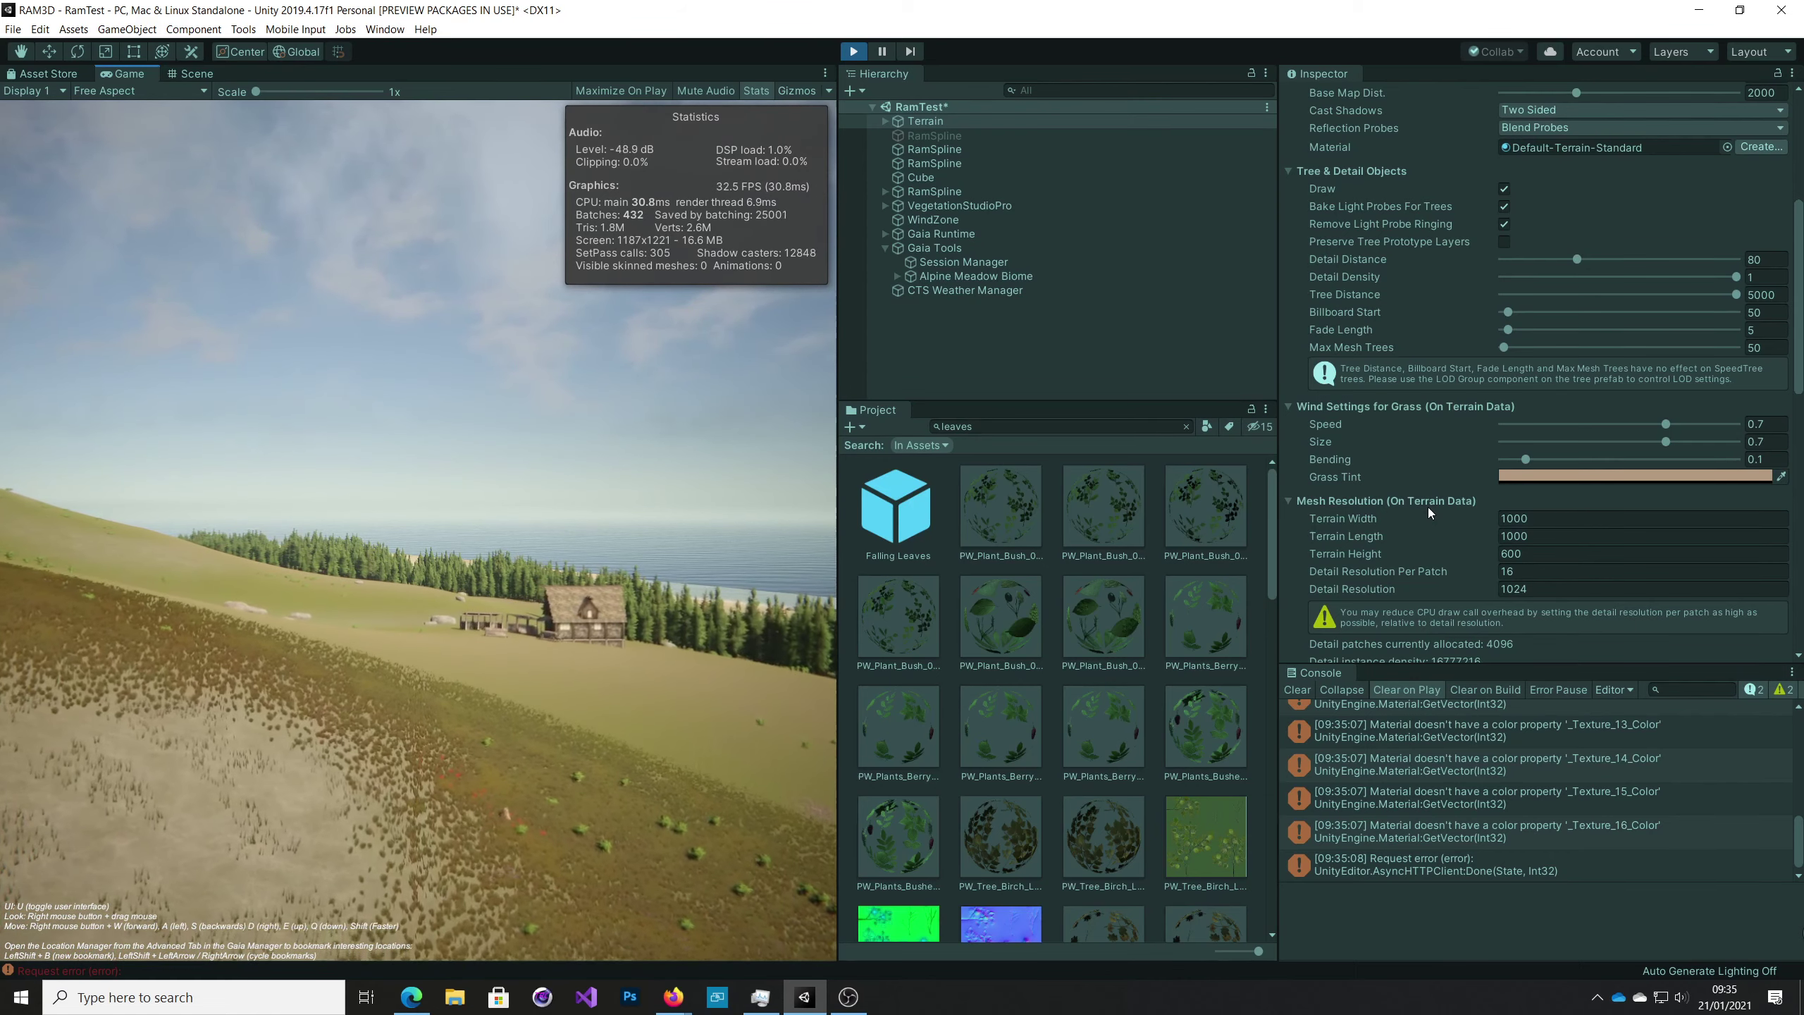
right_click_drag(1427, 507, 1439, 506)
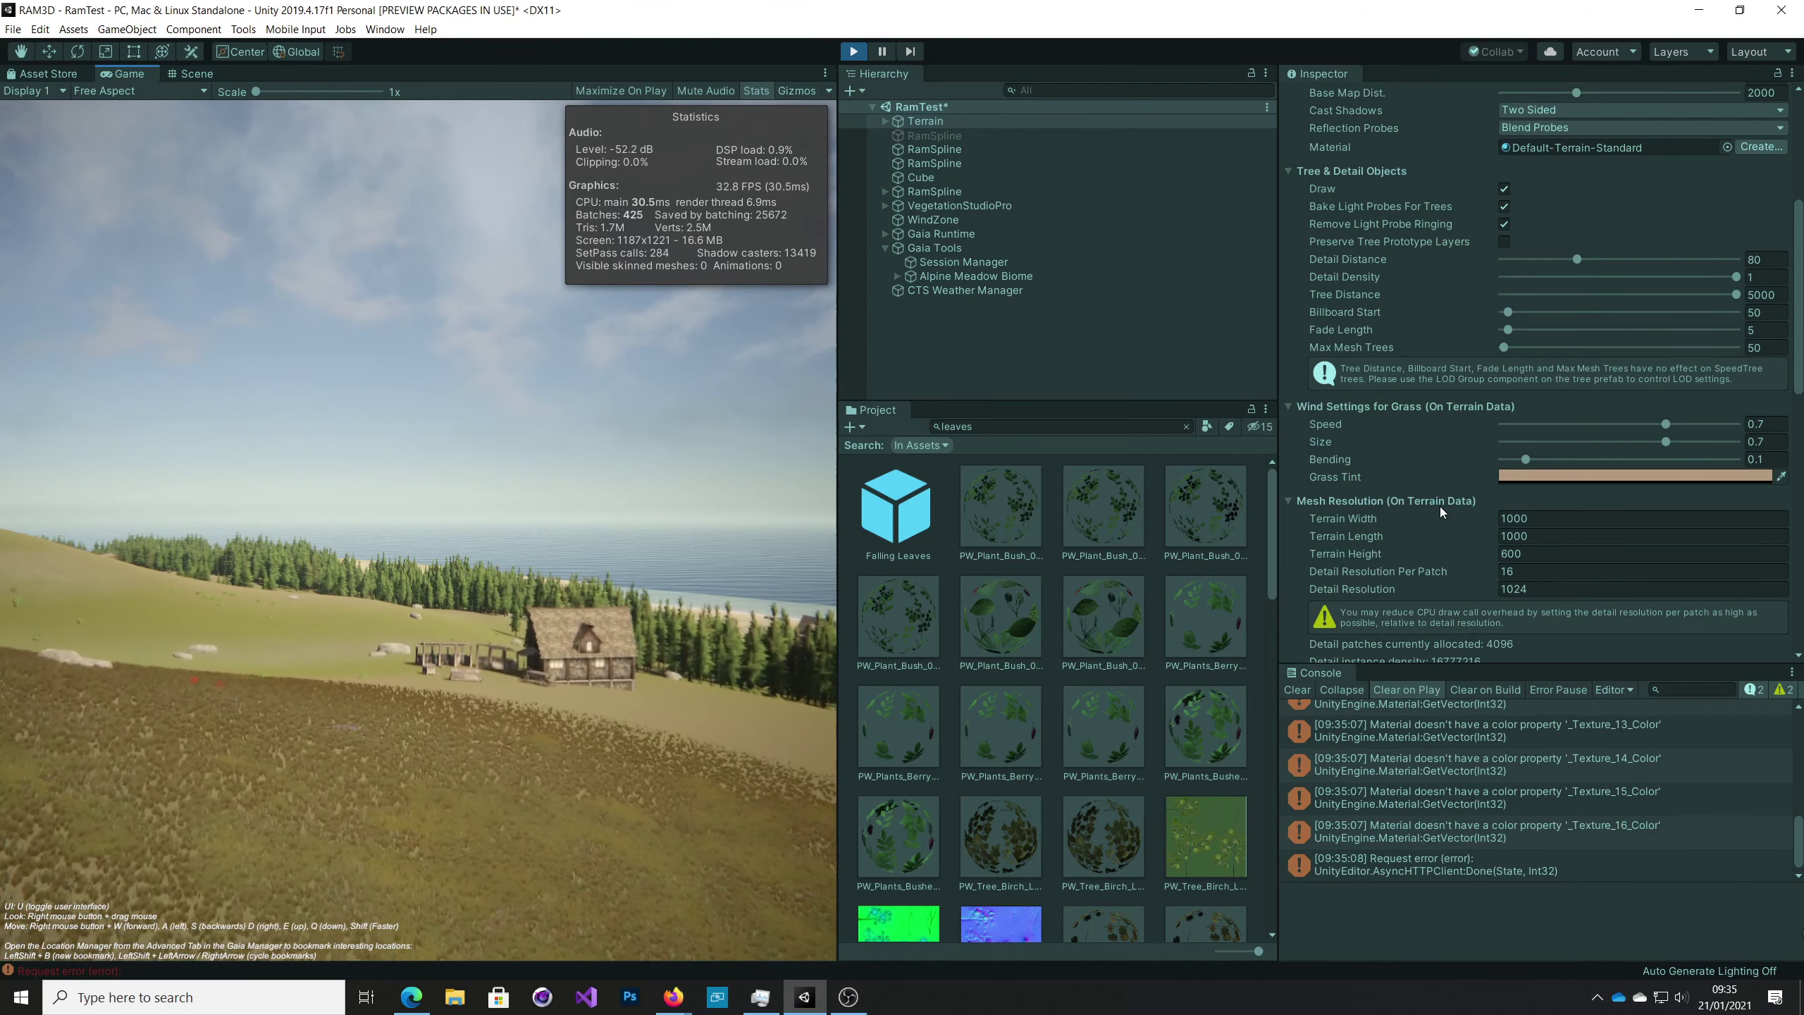
mouse_move(1441, 506)
right_mouse_down()
mouse_move(1467, 513)
mouse_move(1310, 491)
mouse_move(1477, 520)
mouse_move(1066, 505)
mouse_move(1192, 502)
mouse_move(1572, 573)
mouse_move(1342, 480)
mouse_move(1412, 512)
right_mouse_up()
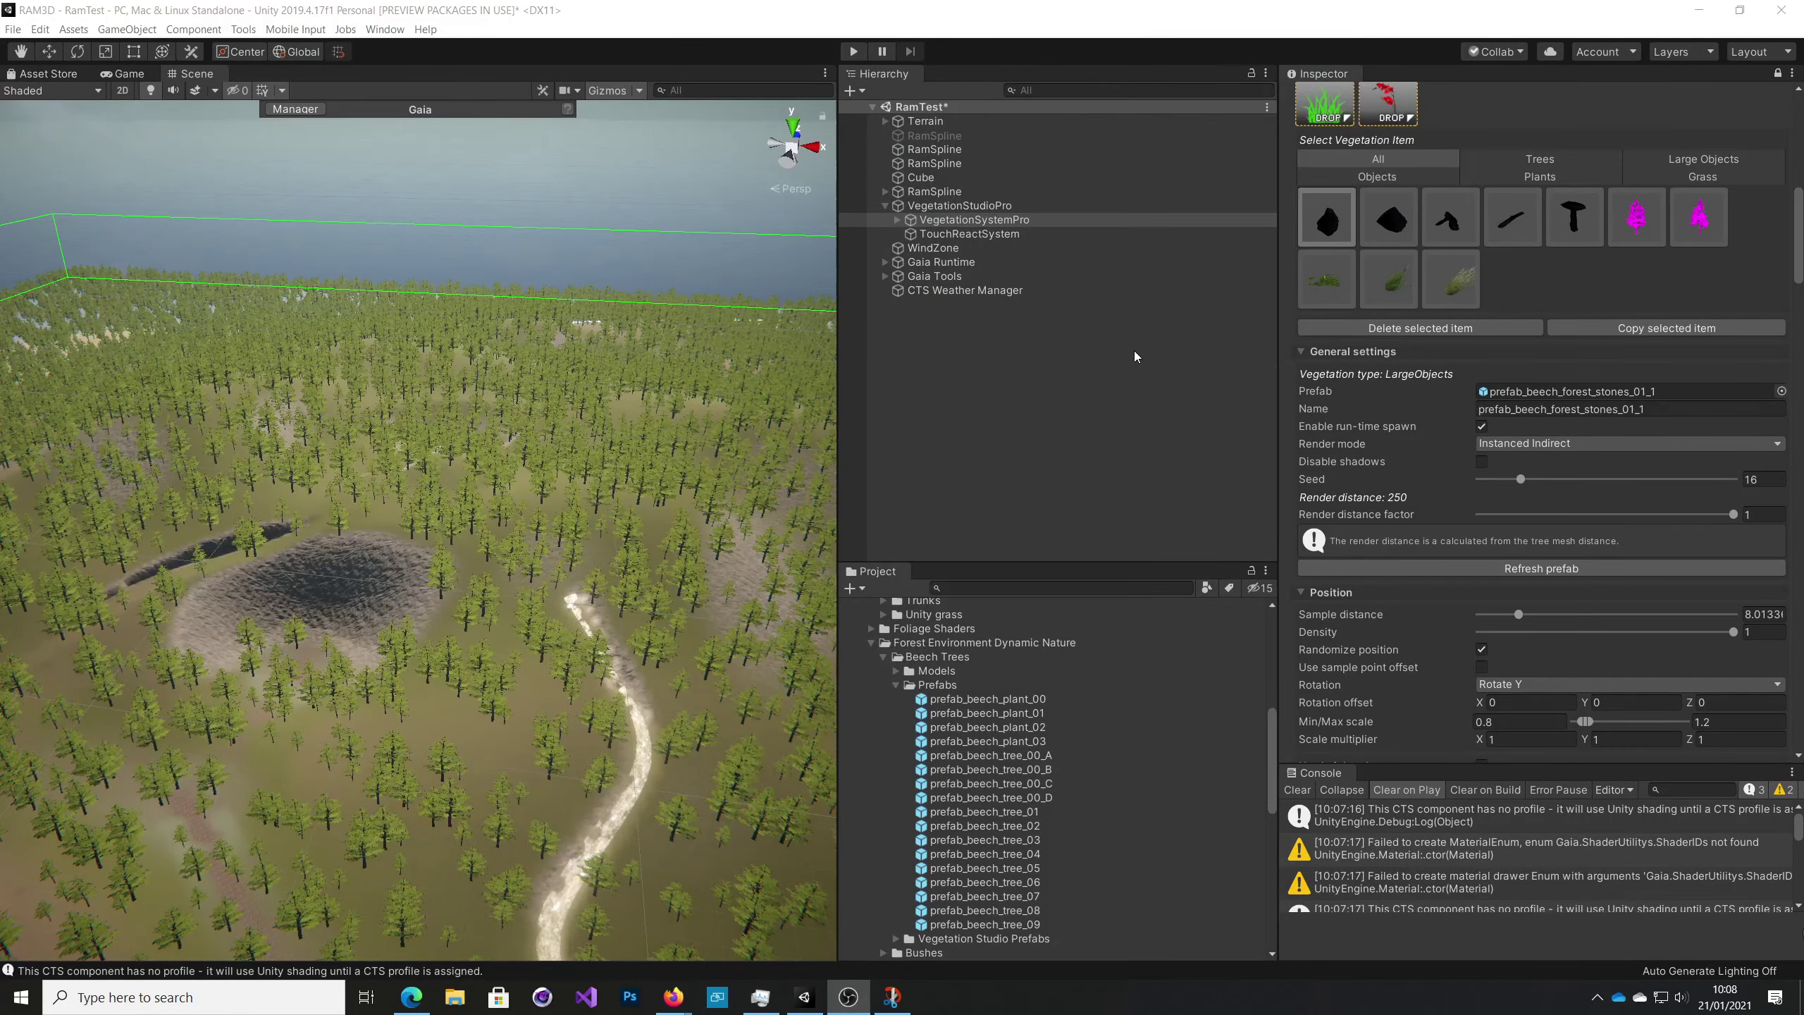
Unlock the Inspector to show the Alpine Meadow Biome and spawn it with its Textures, GaiaPro-Village, VFX and Audio spawners.
left_click(966, 222)
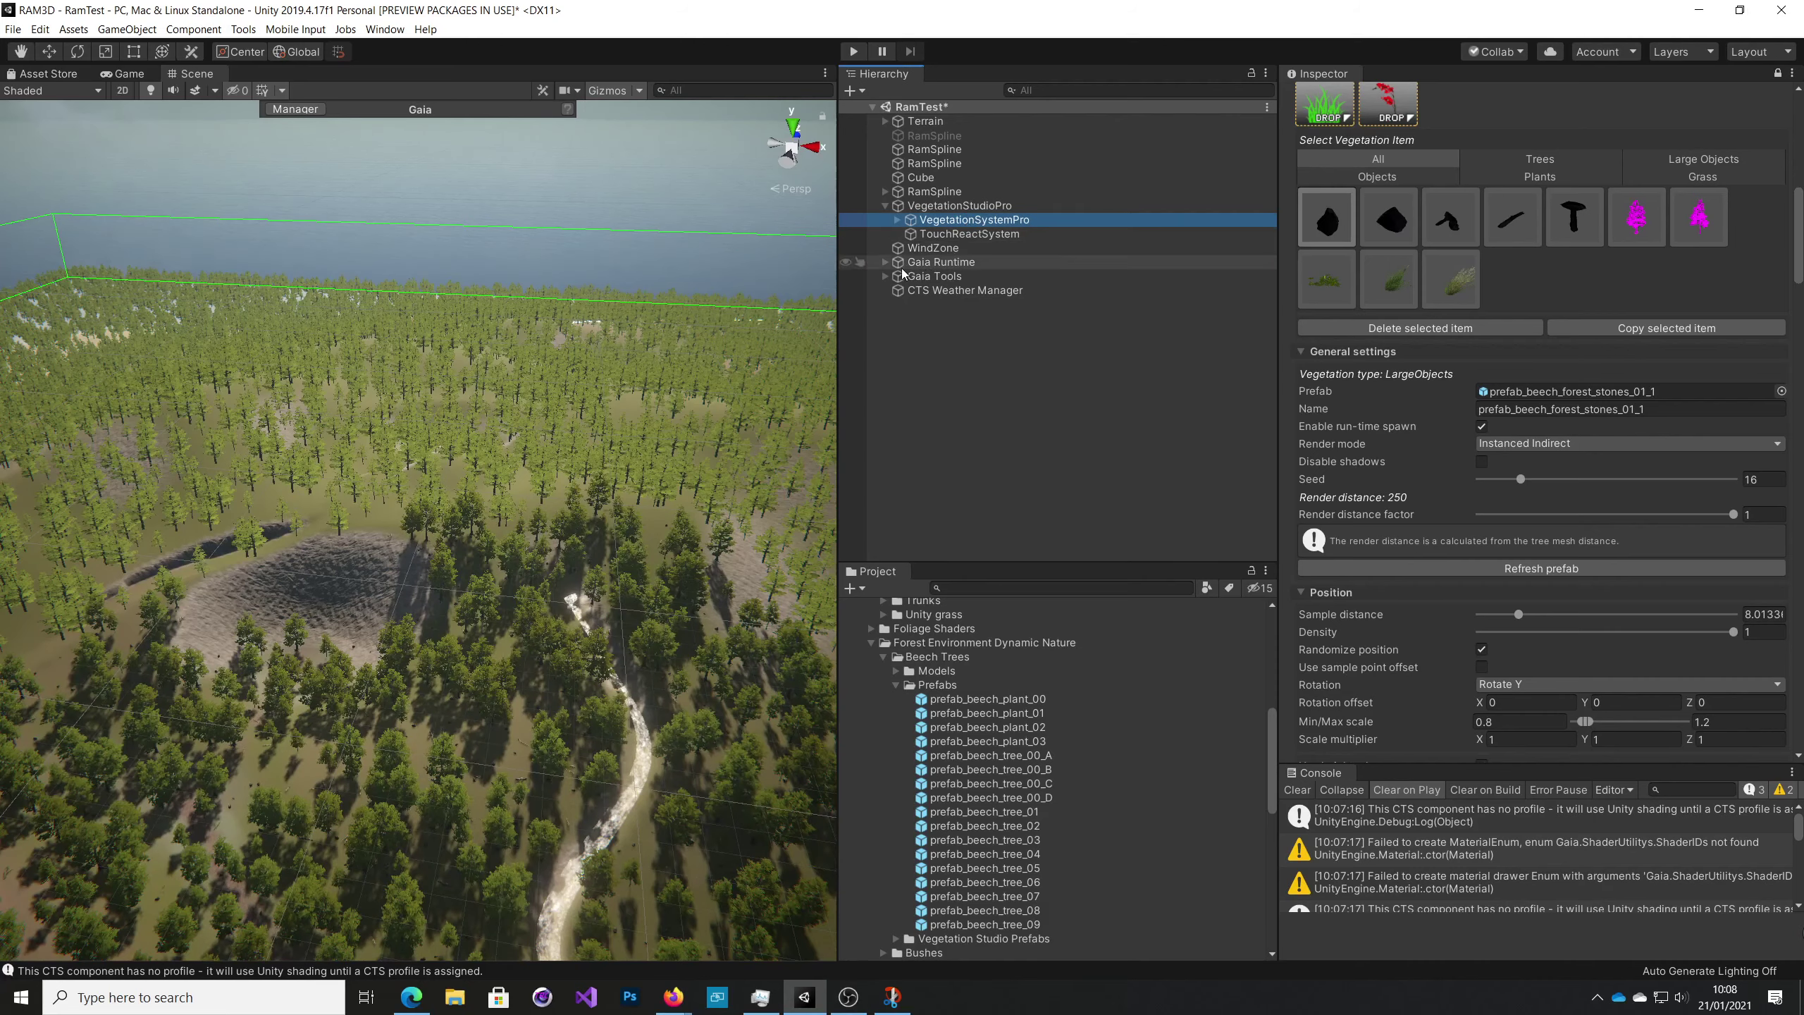
left_click(884, 264)
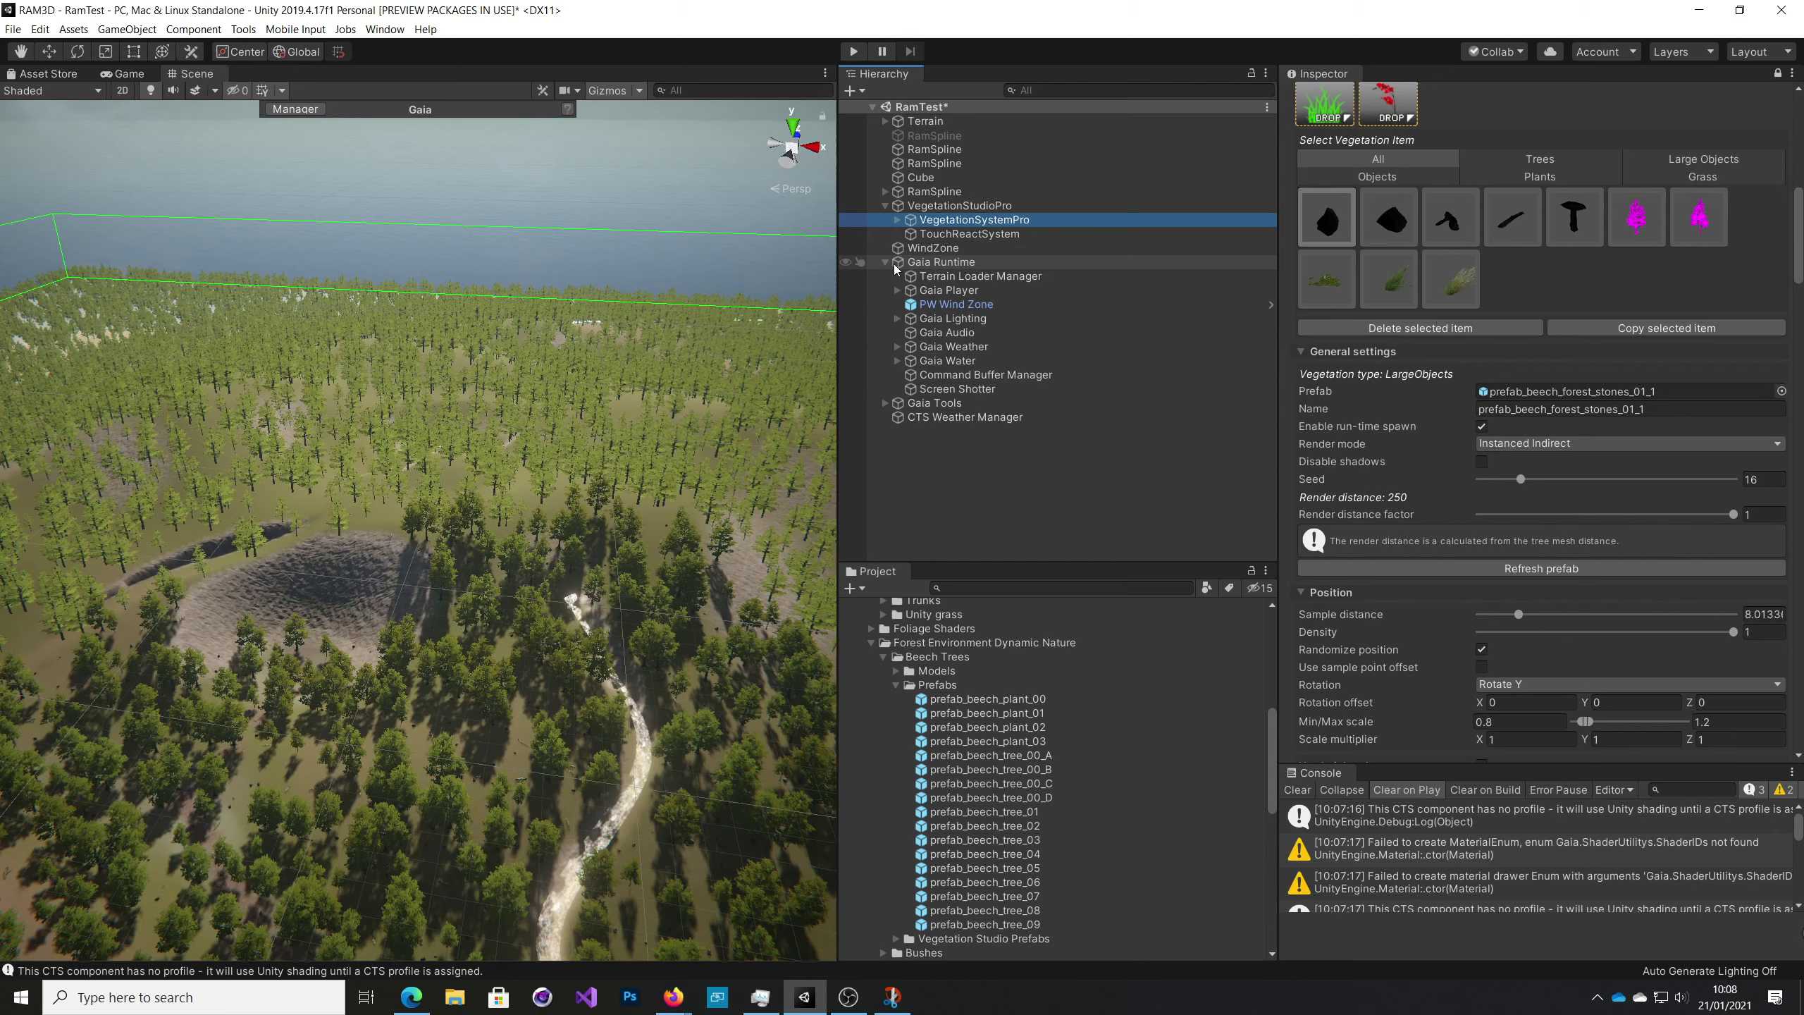
left_click(885, 265)
left_click(885, 277)
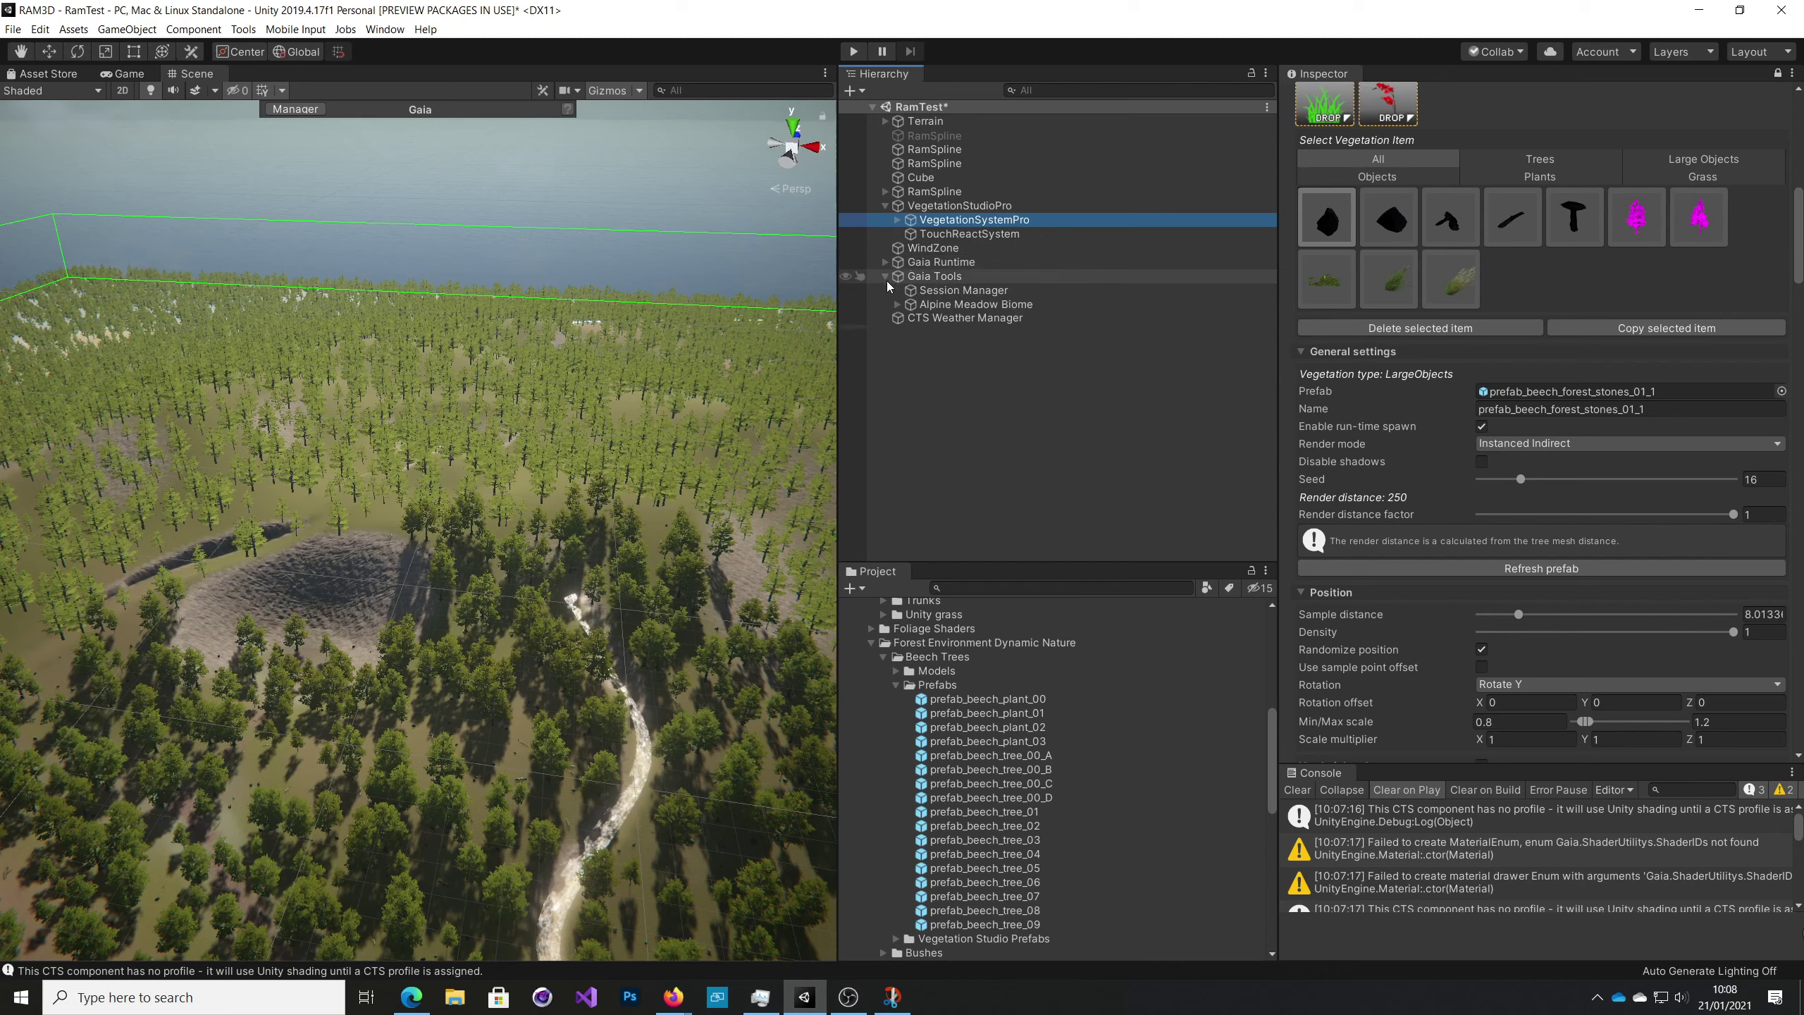
left_click(931, 305)
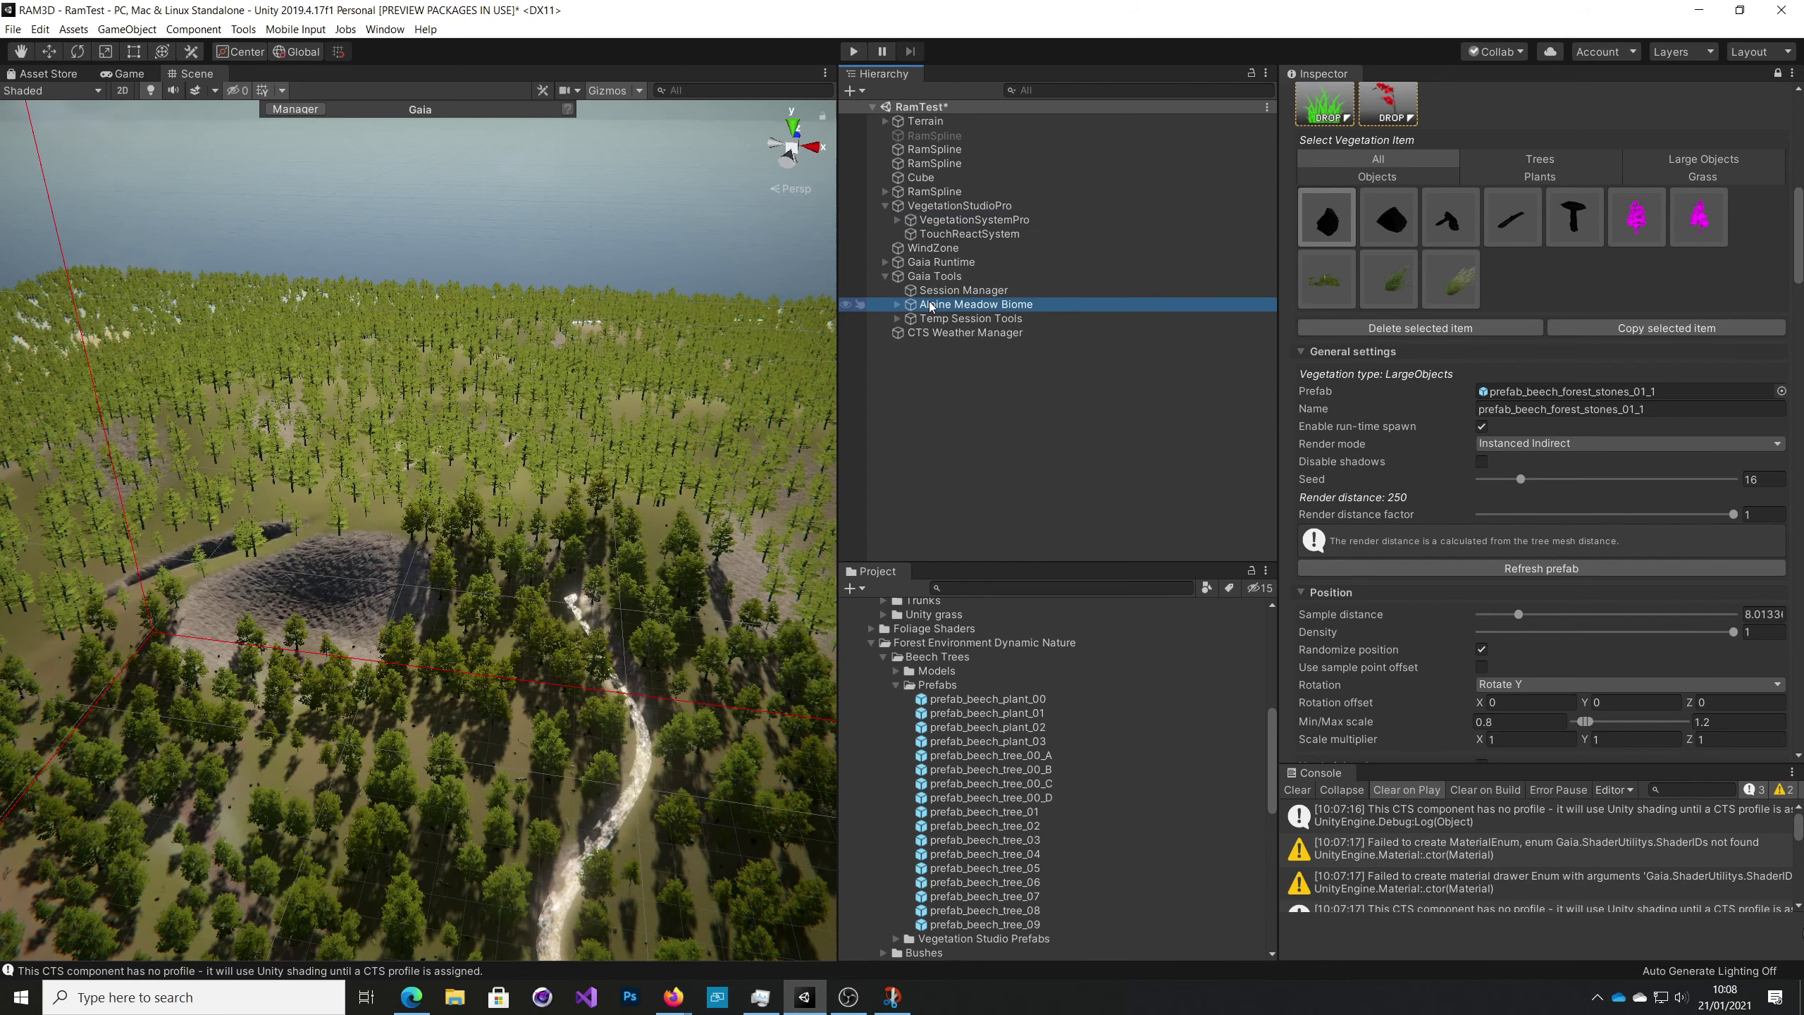
left_click(897, 305)
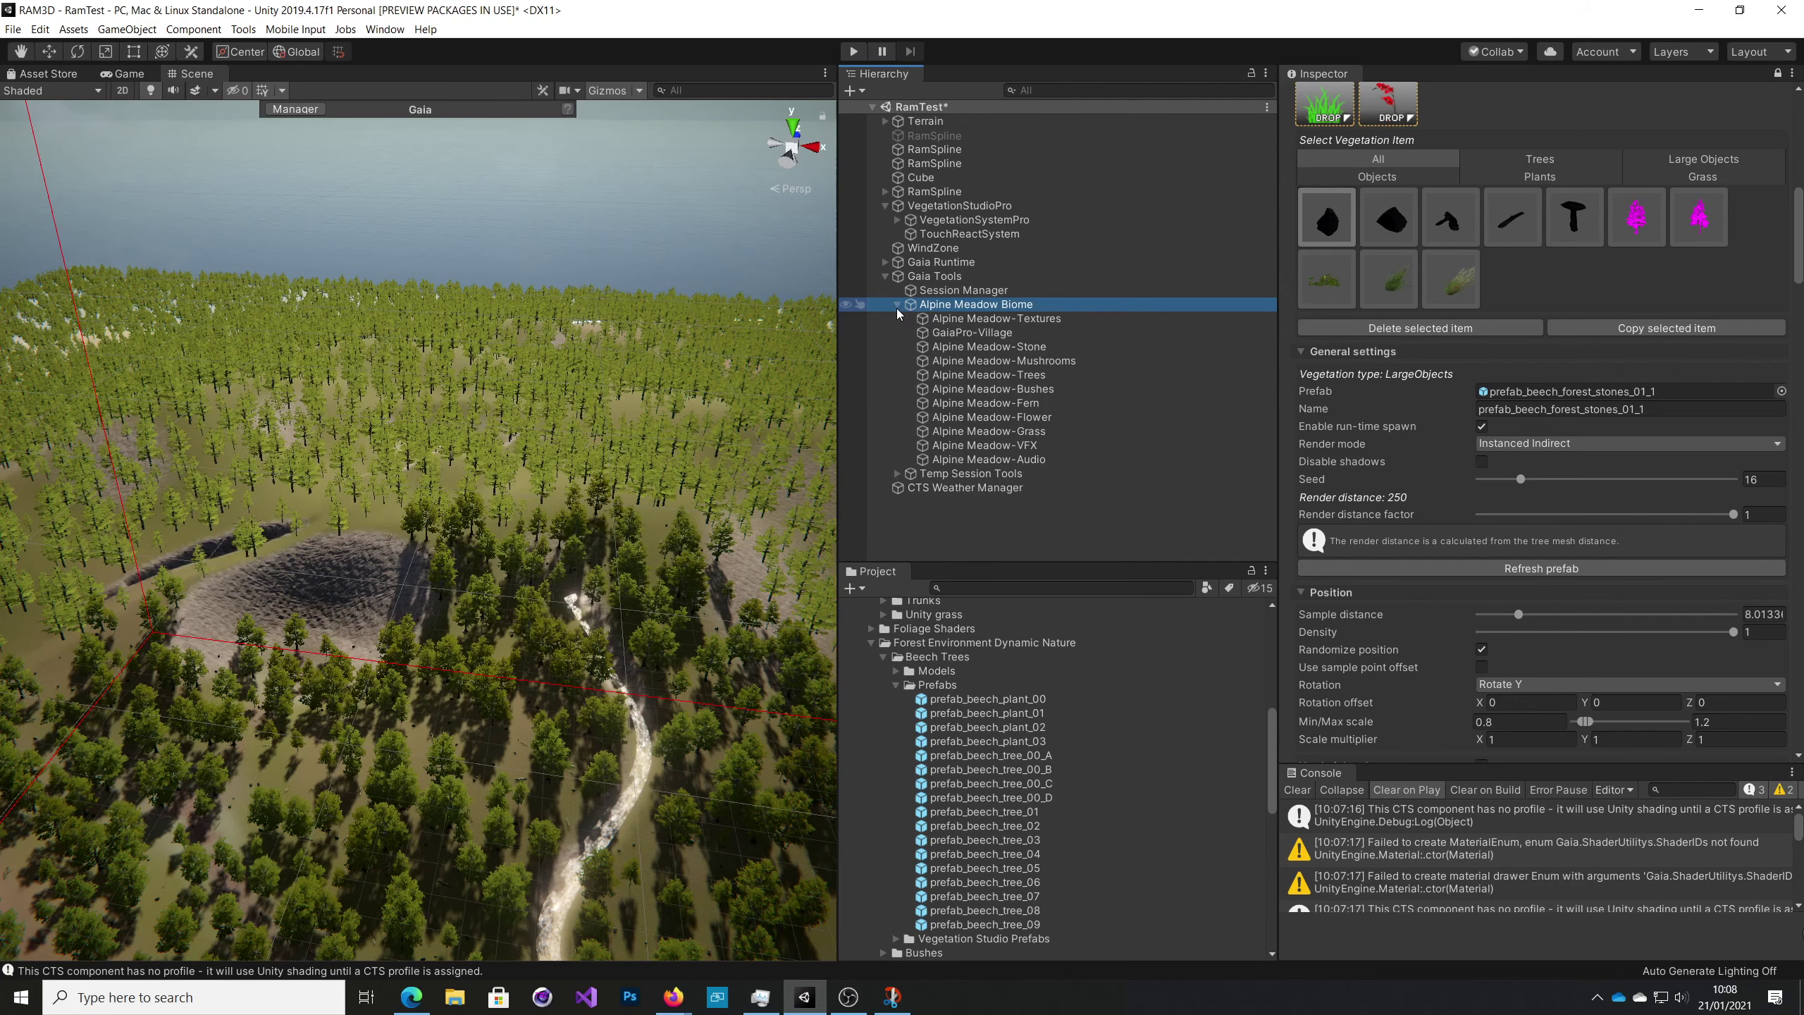
left_click(949, 318)
left_click(956, 305)
scroll(1545, 141, "up", 10)
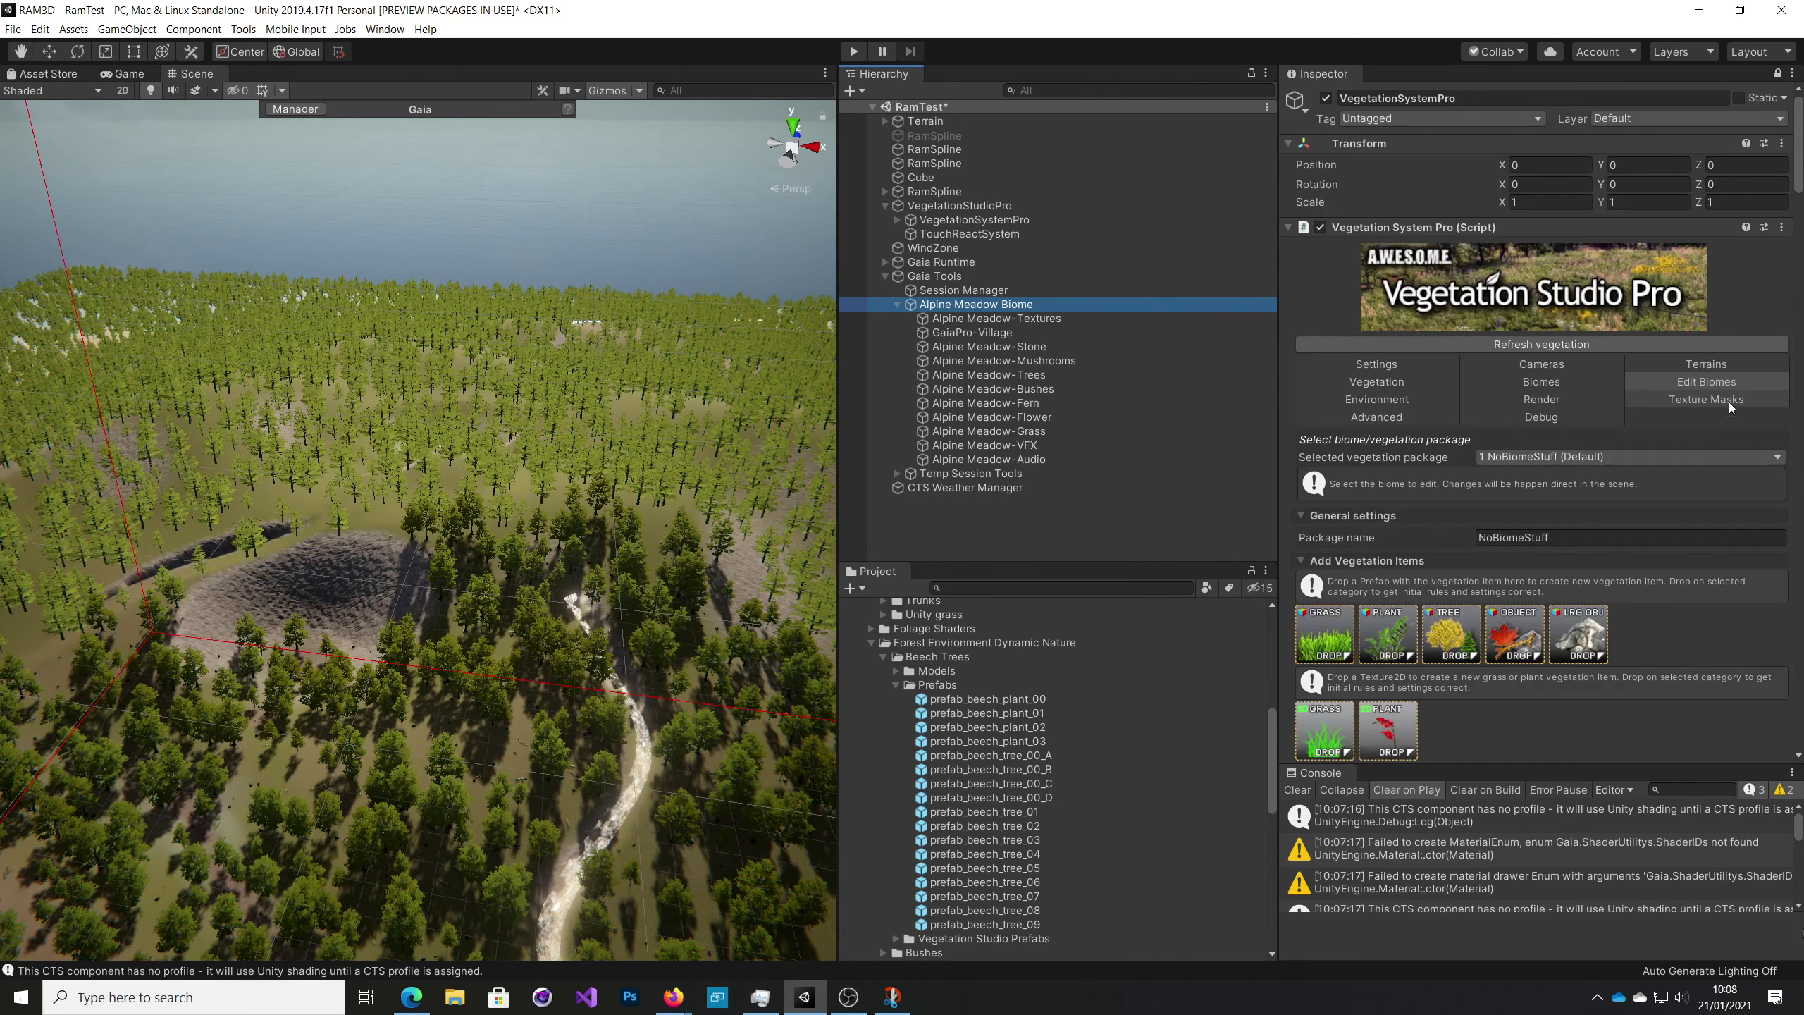
left_click(1777, 73)
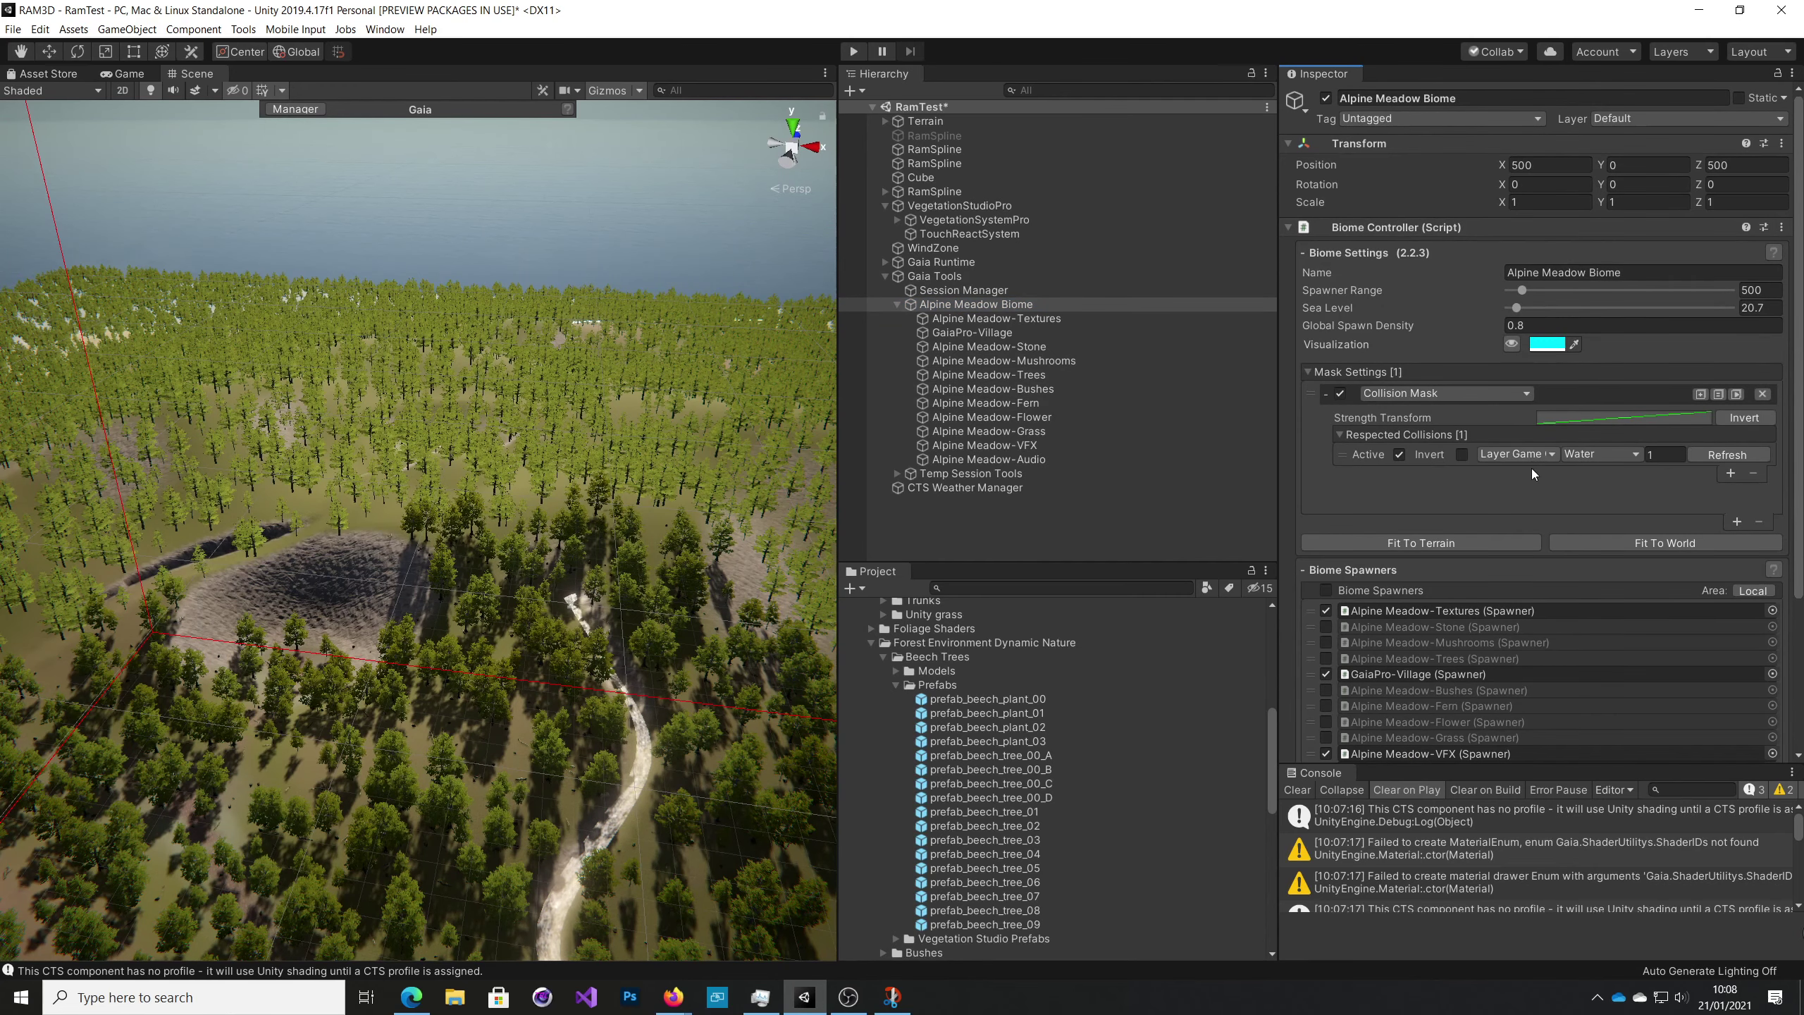
scroll(1508, 592, "down", 6)
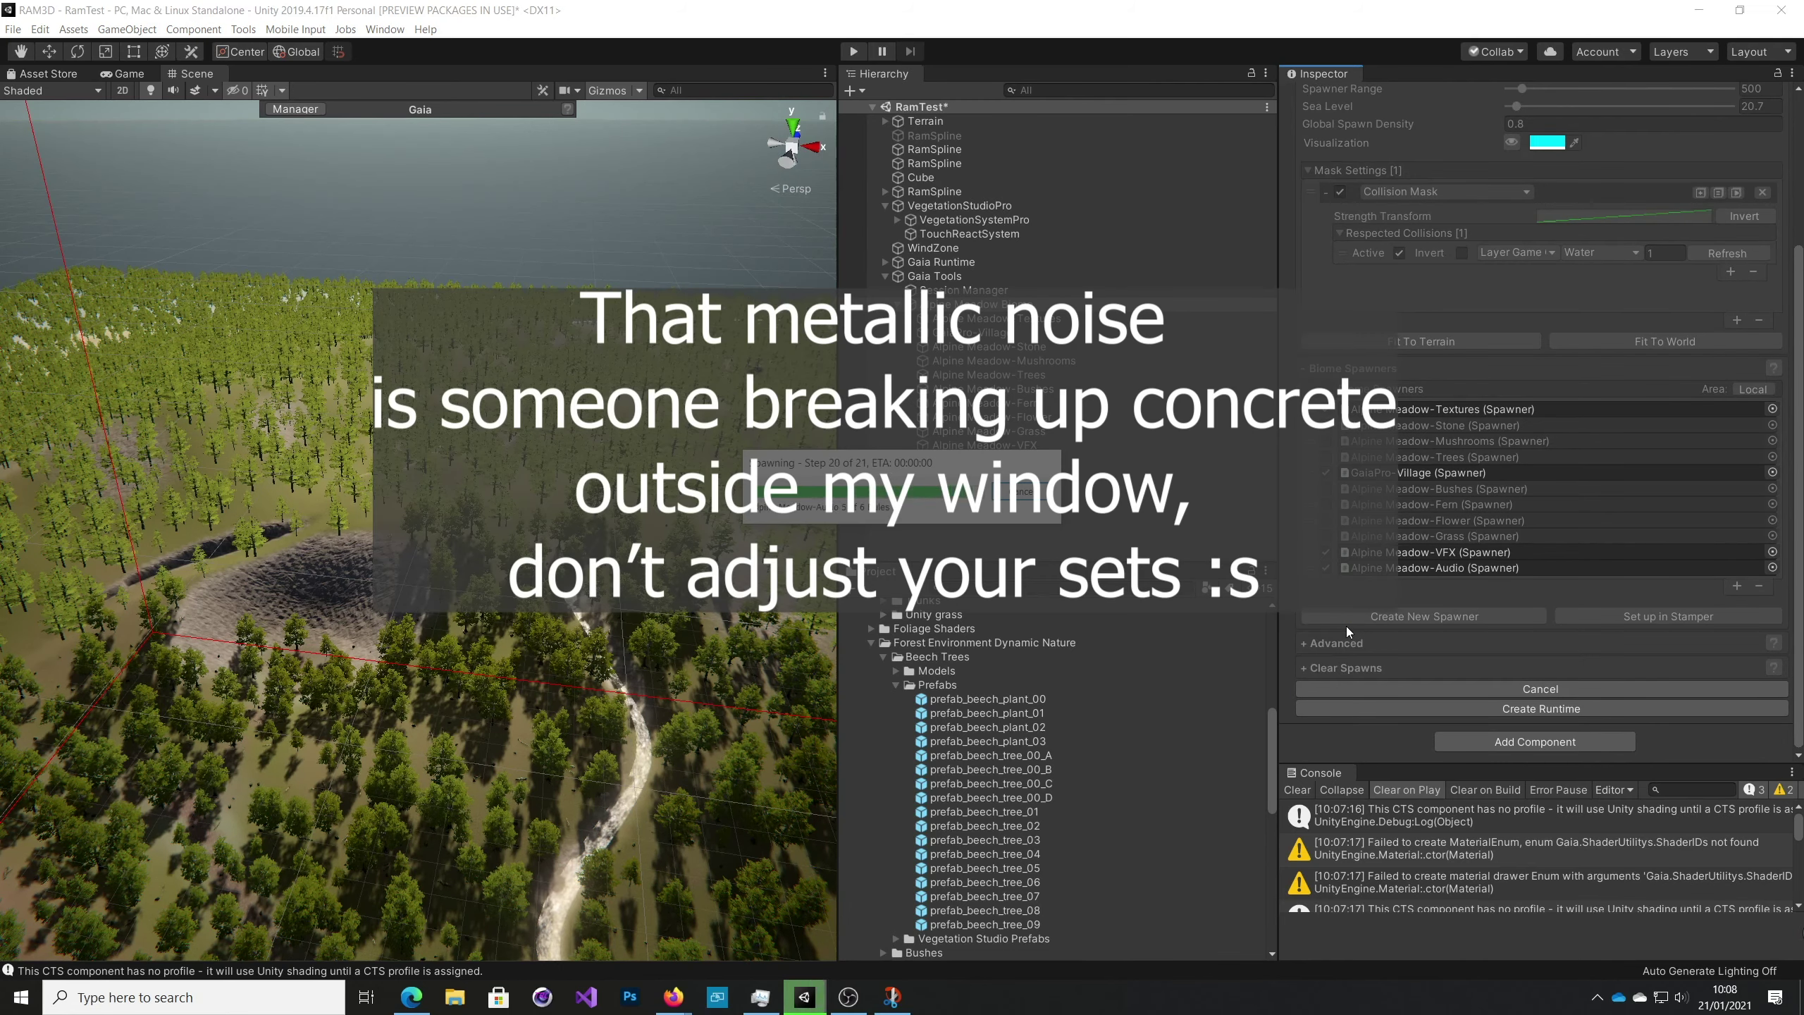
left_click_drag(721, 620, 355, 609, "alt")
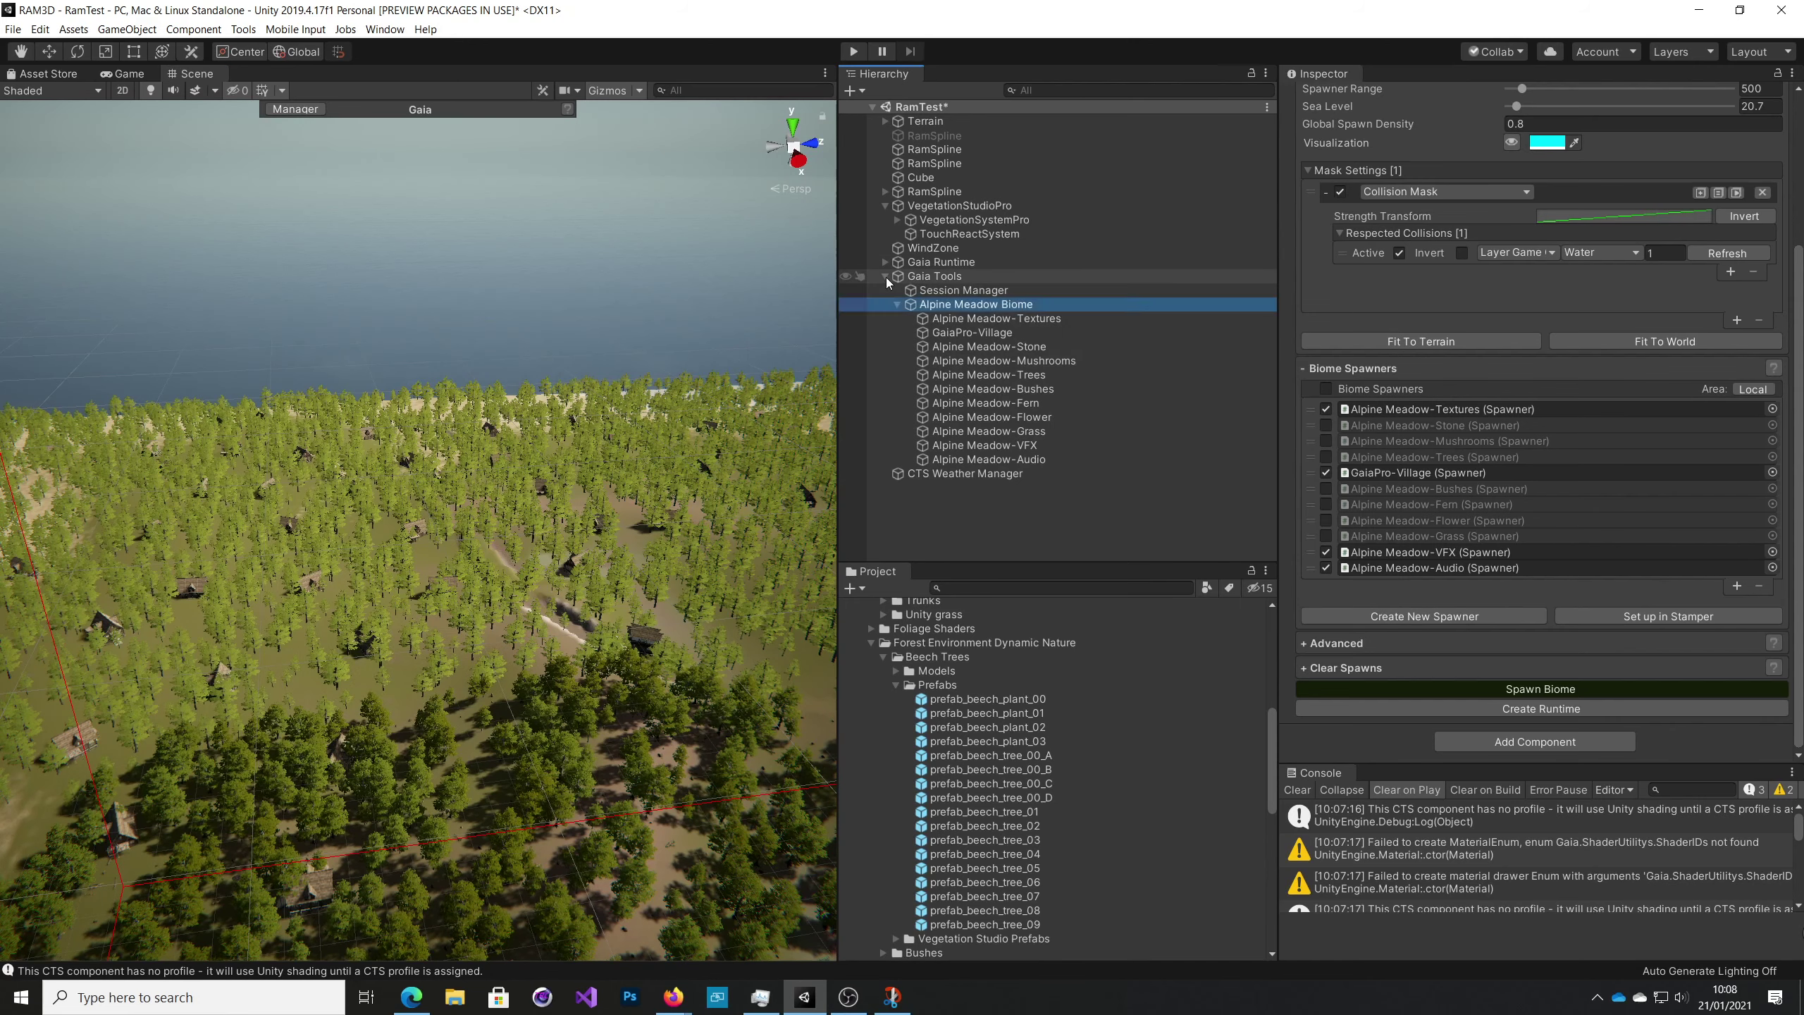
Examine the Trees, Large Objects and Plants vegetation items of VegetationSystemPro's NoBiomeStuff package.
left_click(885, 276)
left_click(939, 221)
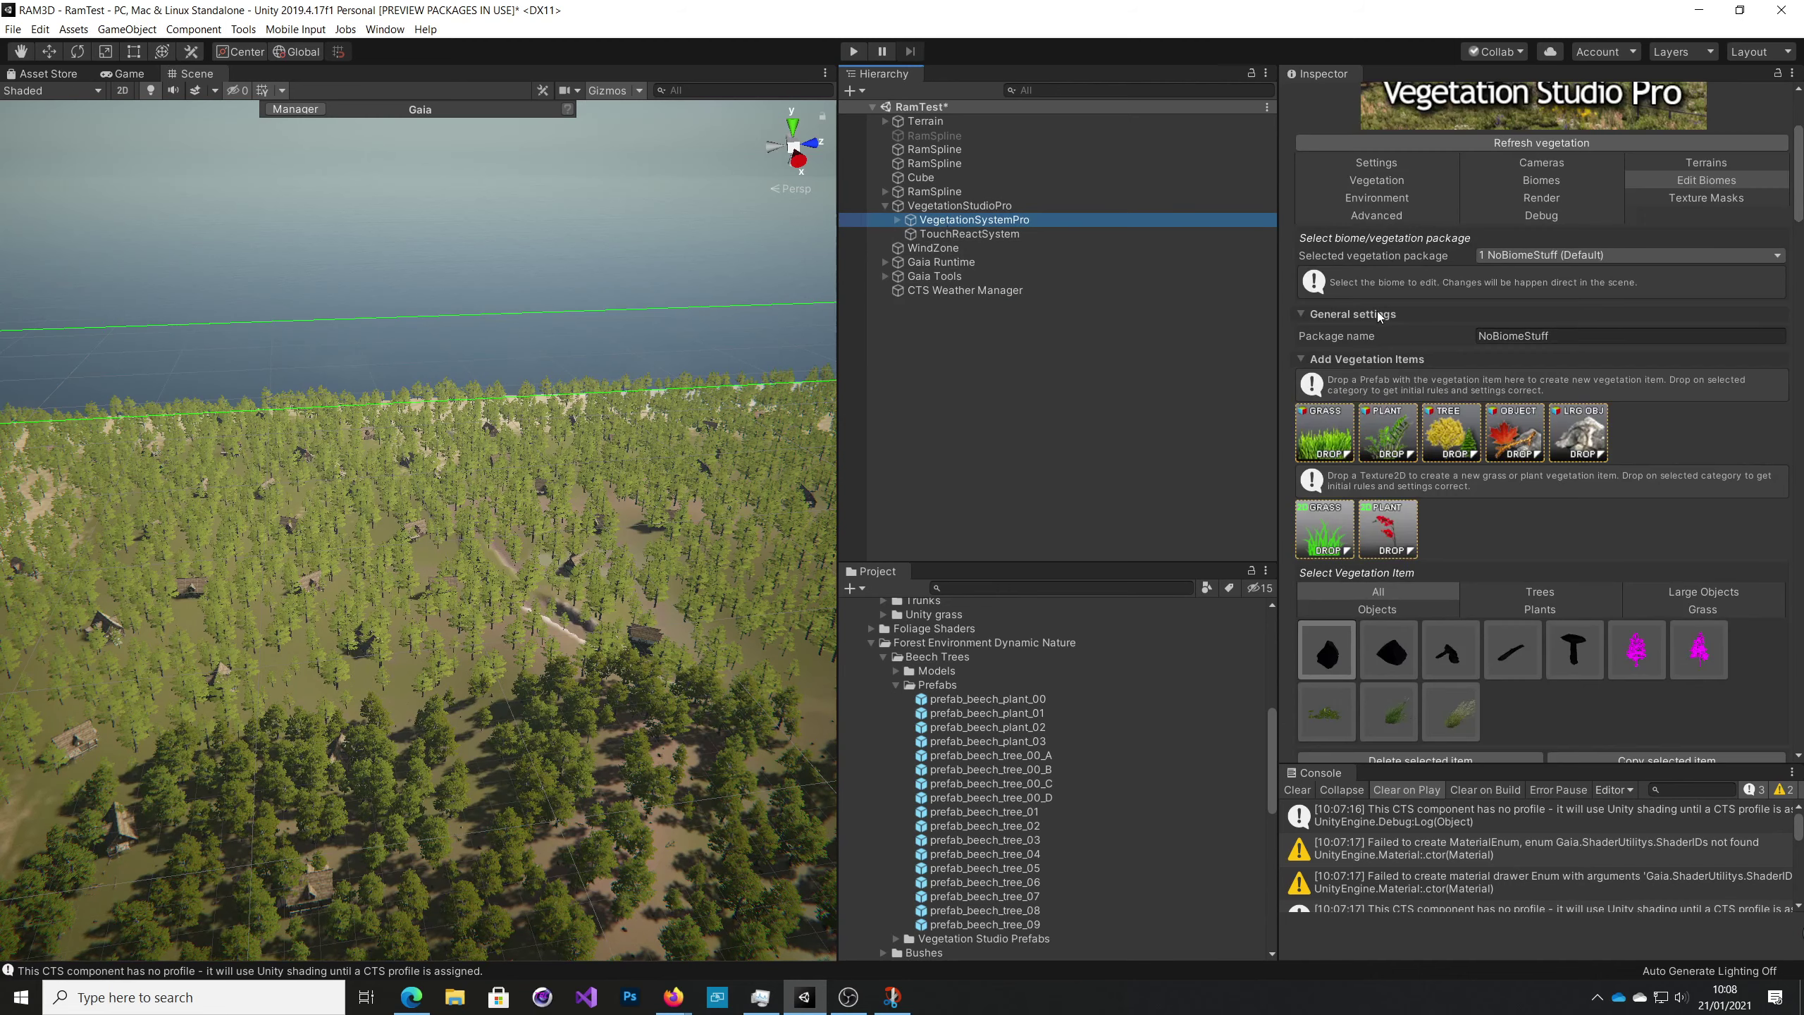
scroll(1500, 579, "down", 3)
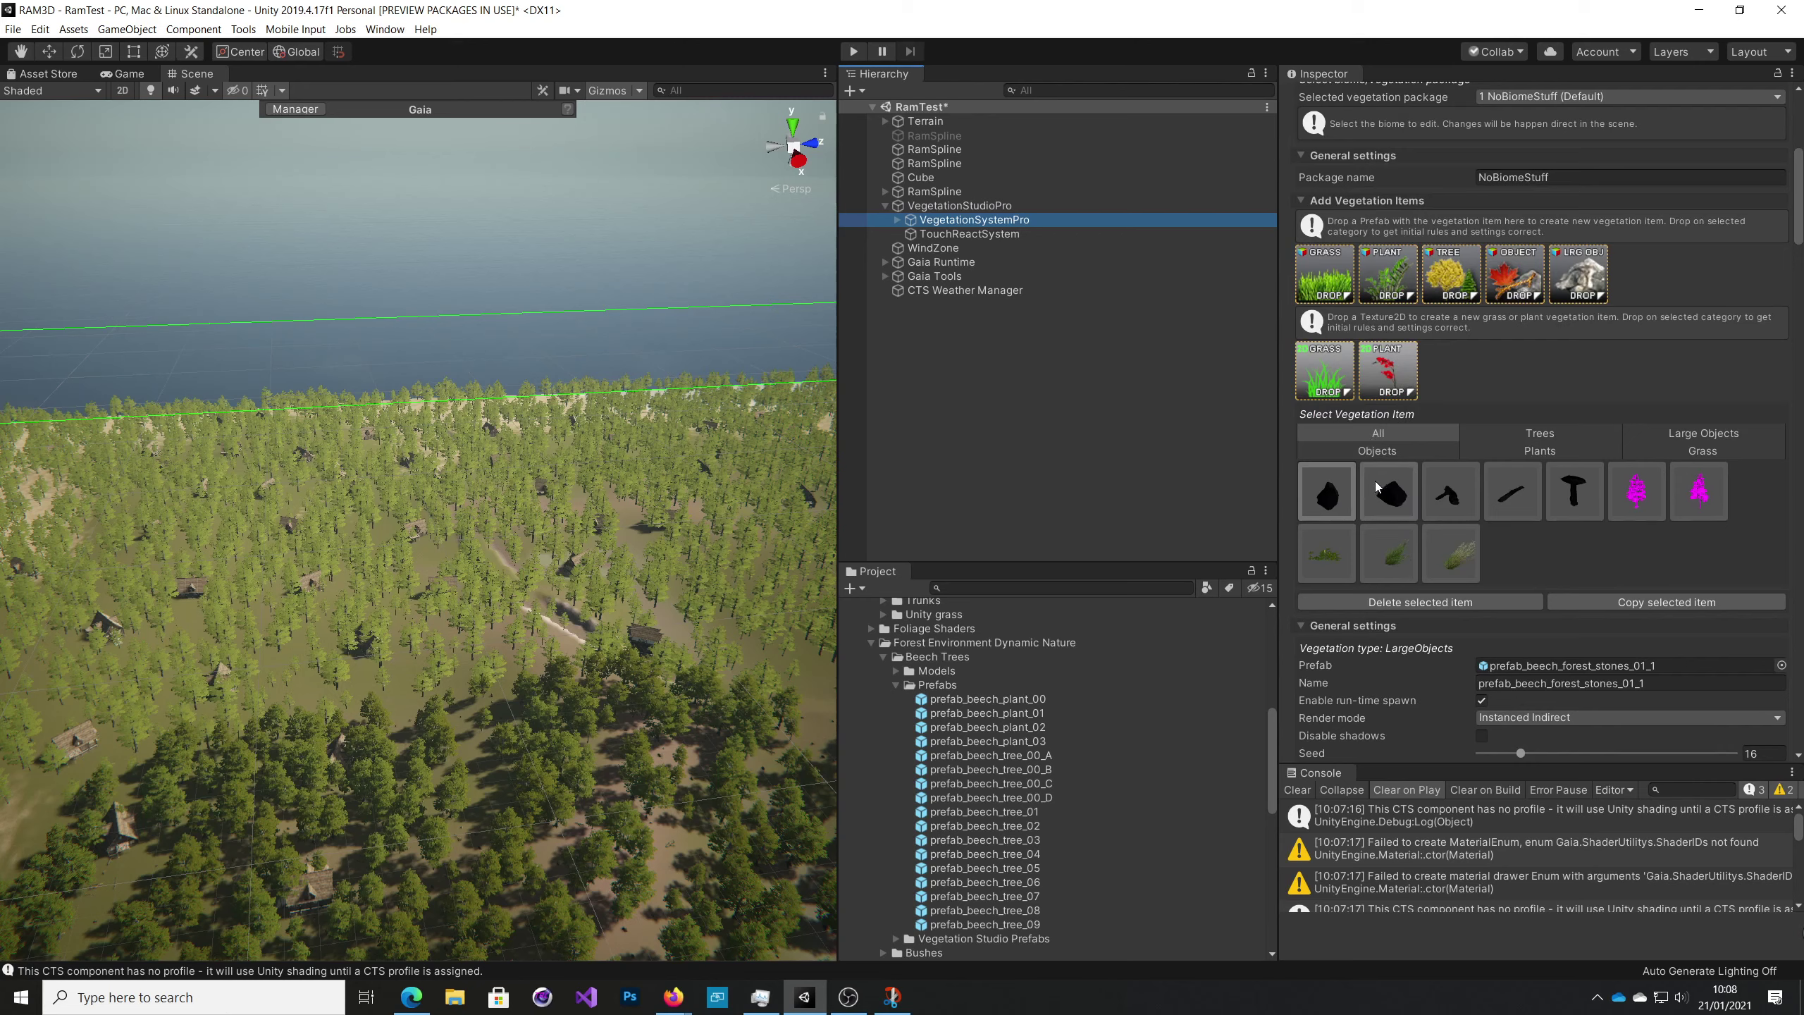
left_click(1531, 434)
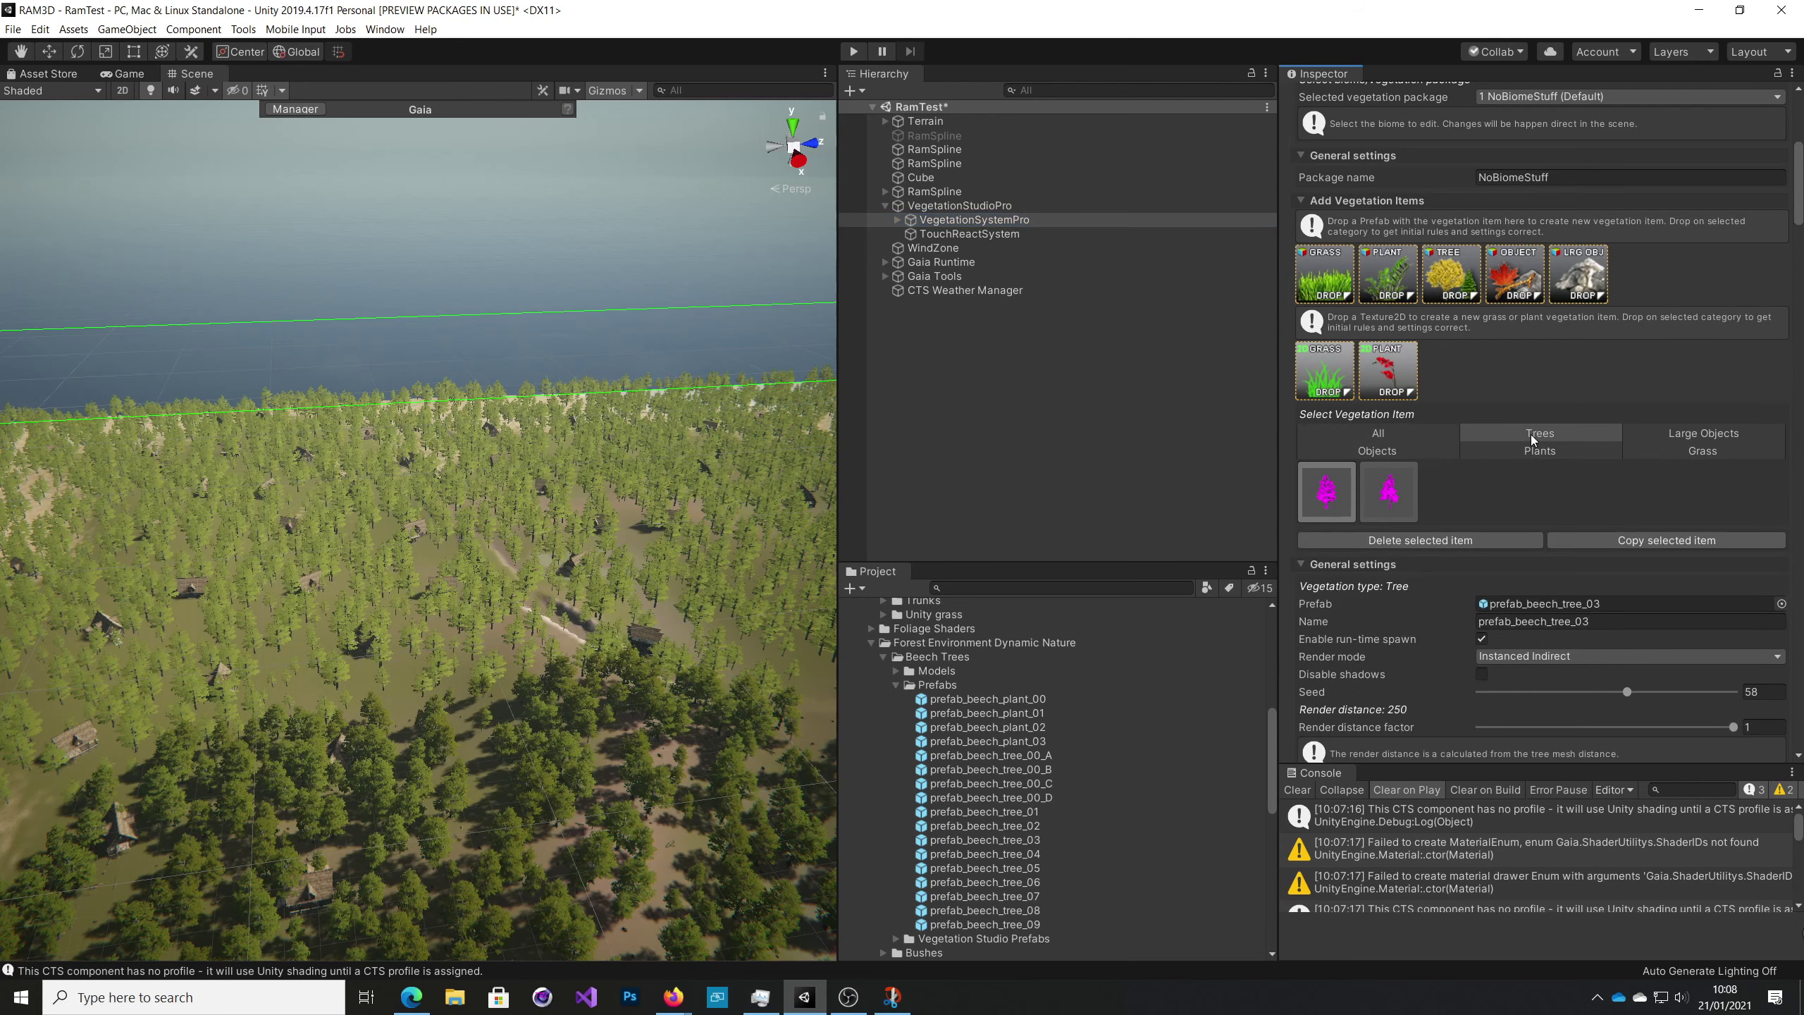
left_click(1682, 431)
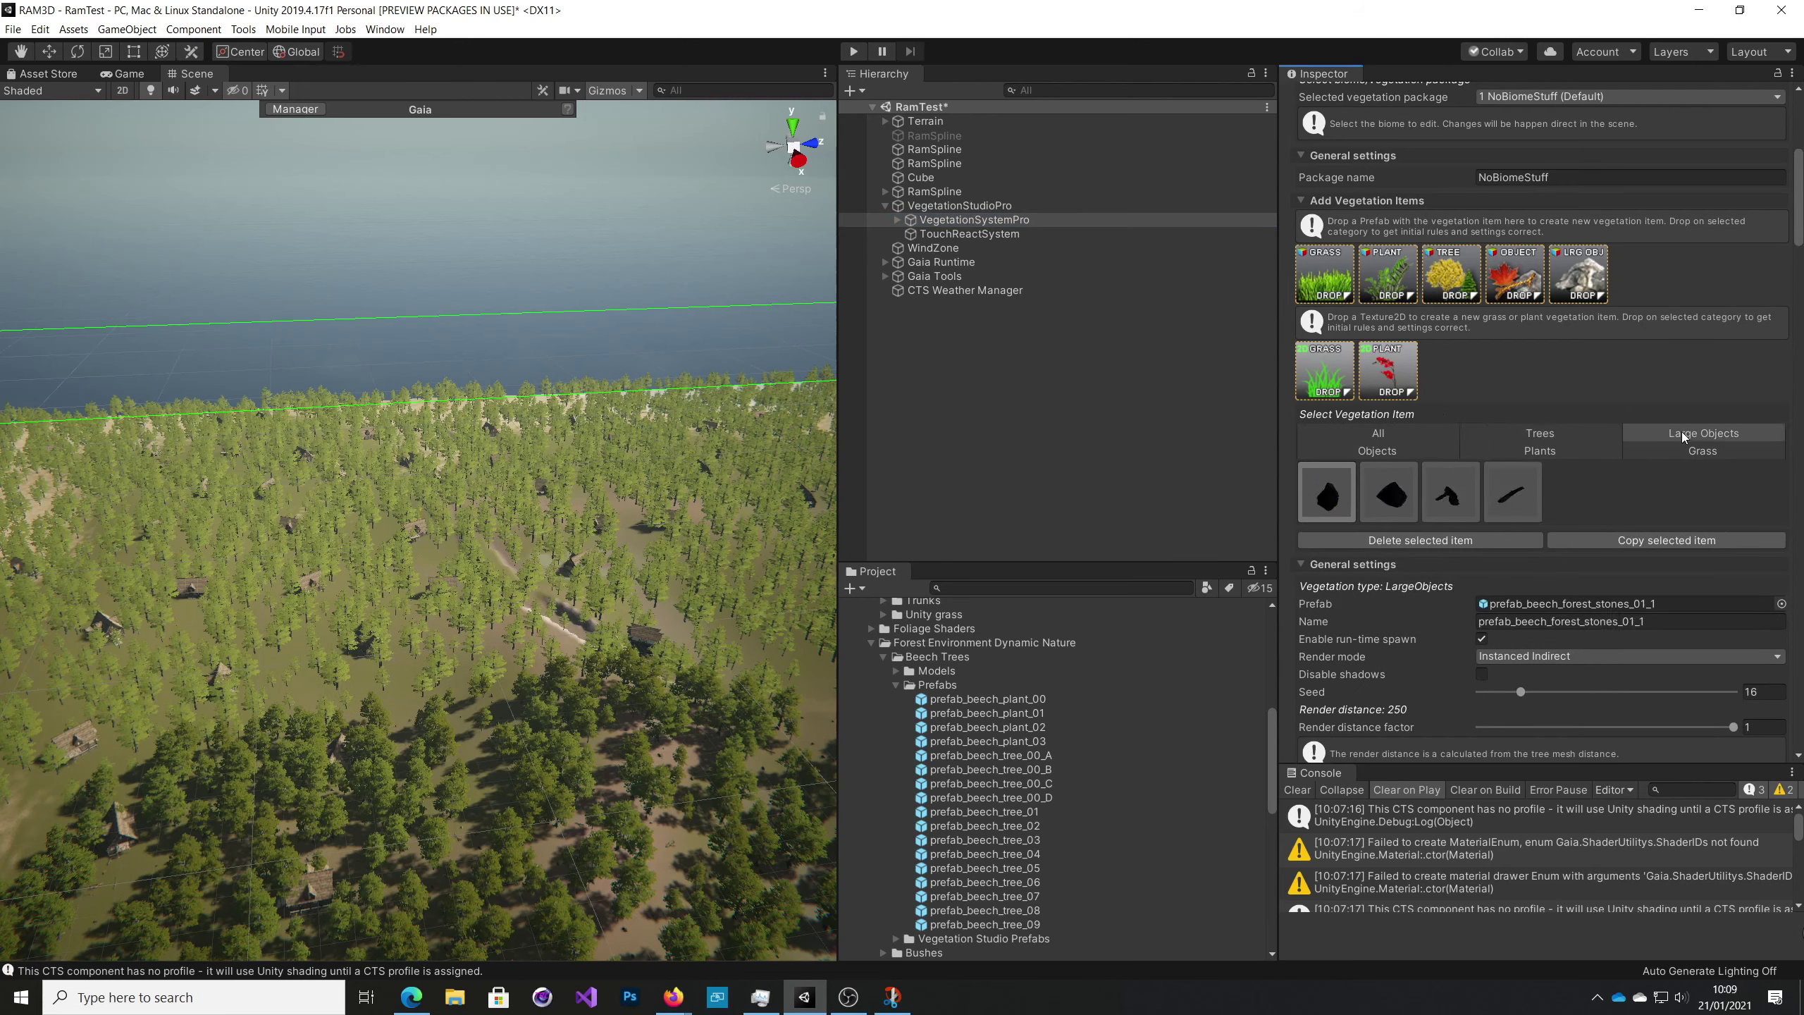
left_click(1525, 448)
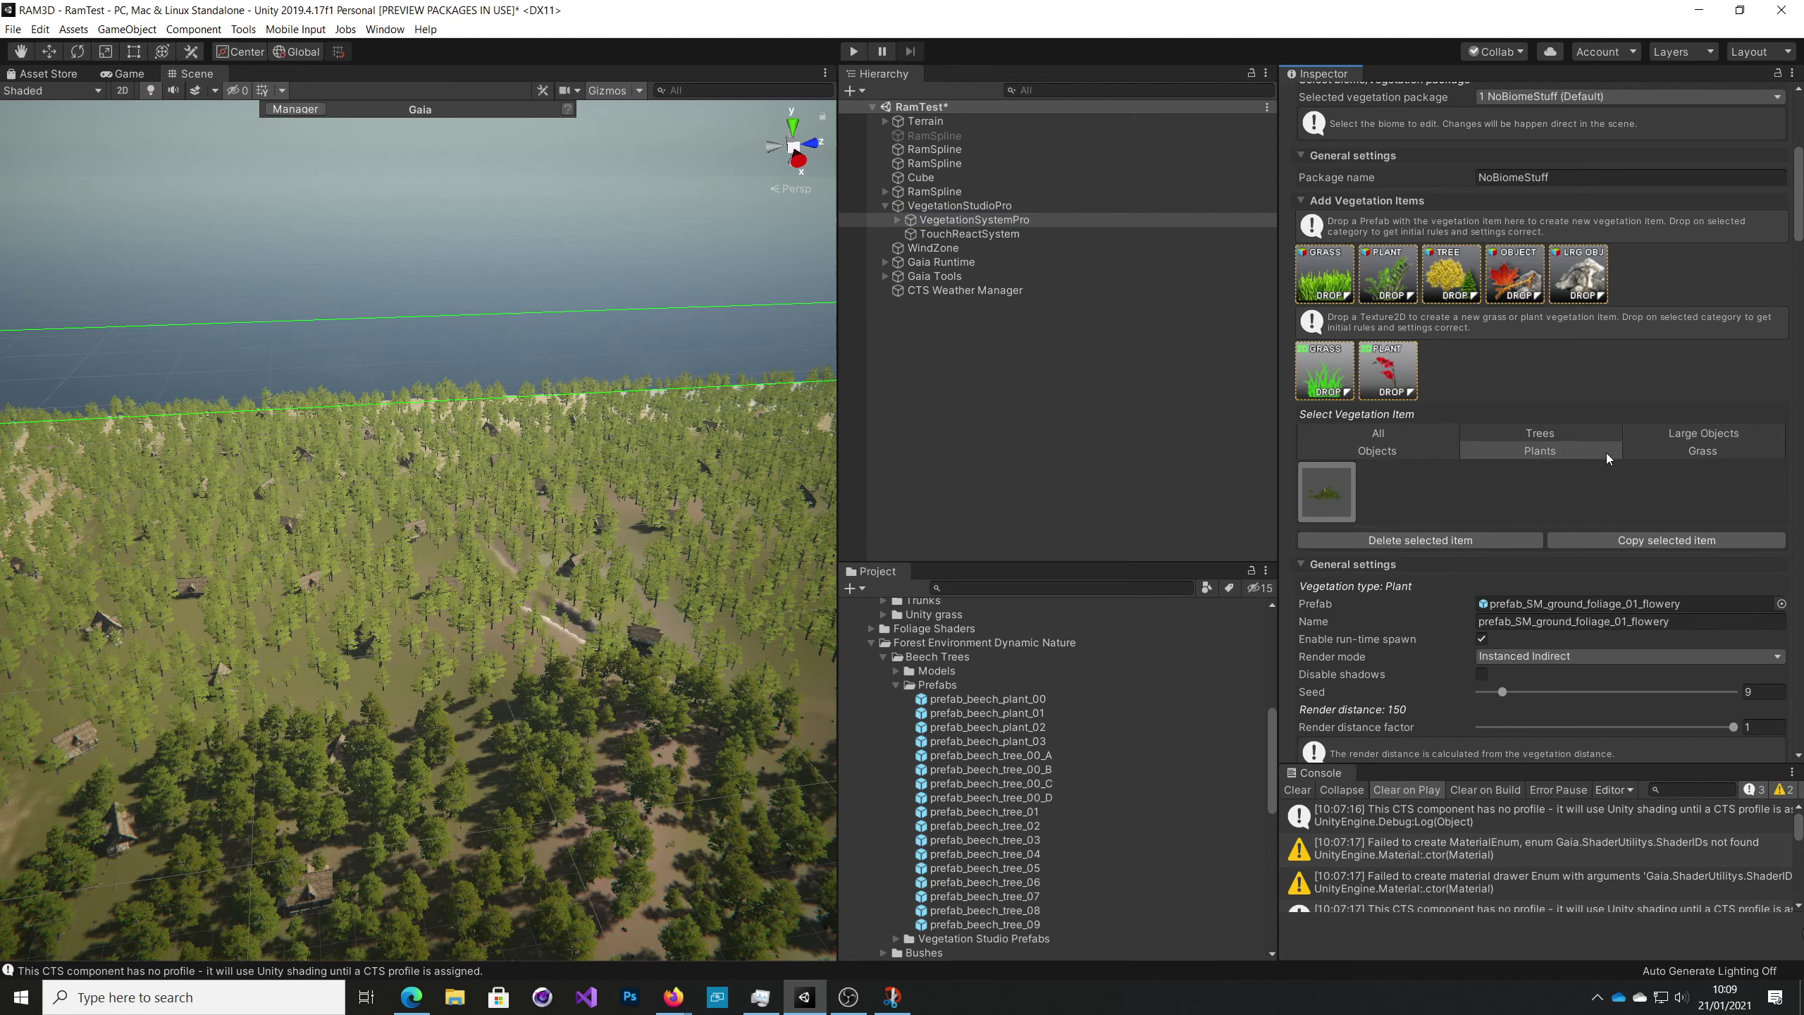
Show the Grass items of the NoBiomeStuff package and survey the forested terrain from several angles in the scene view.
left_click(1679, 452)
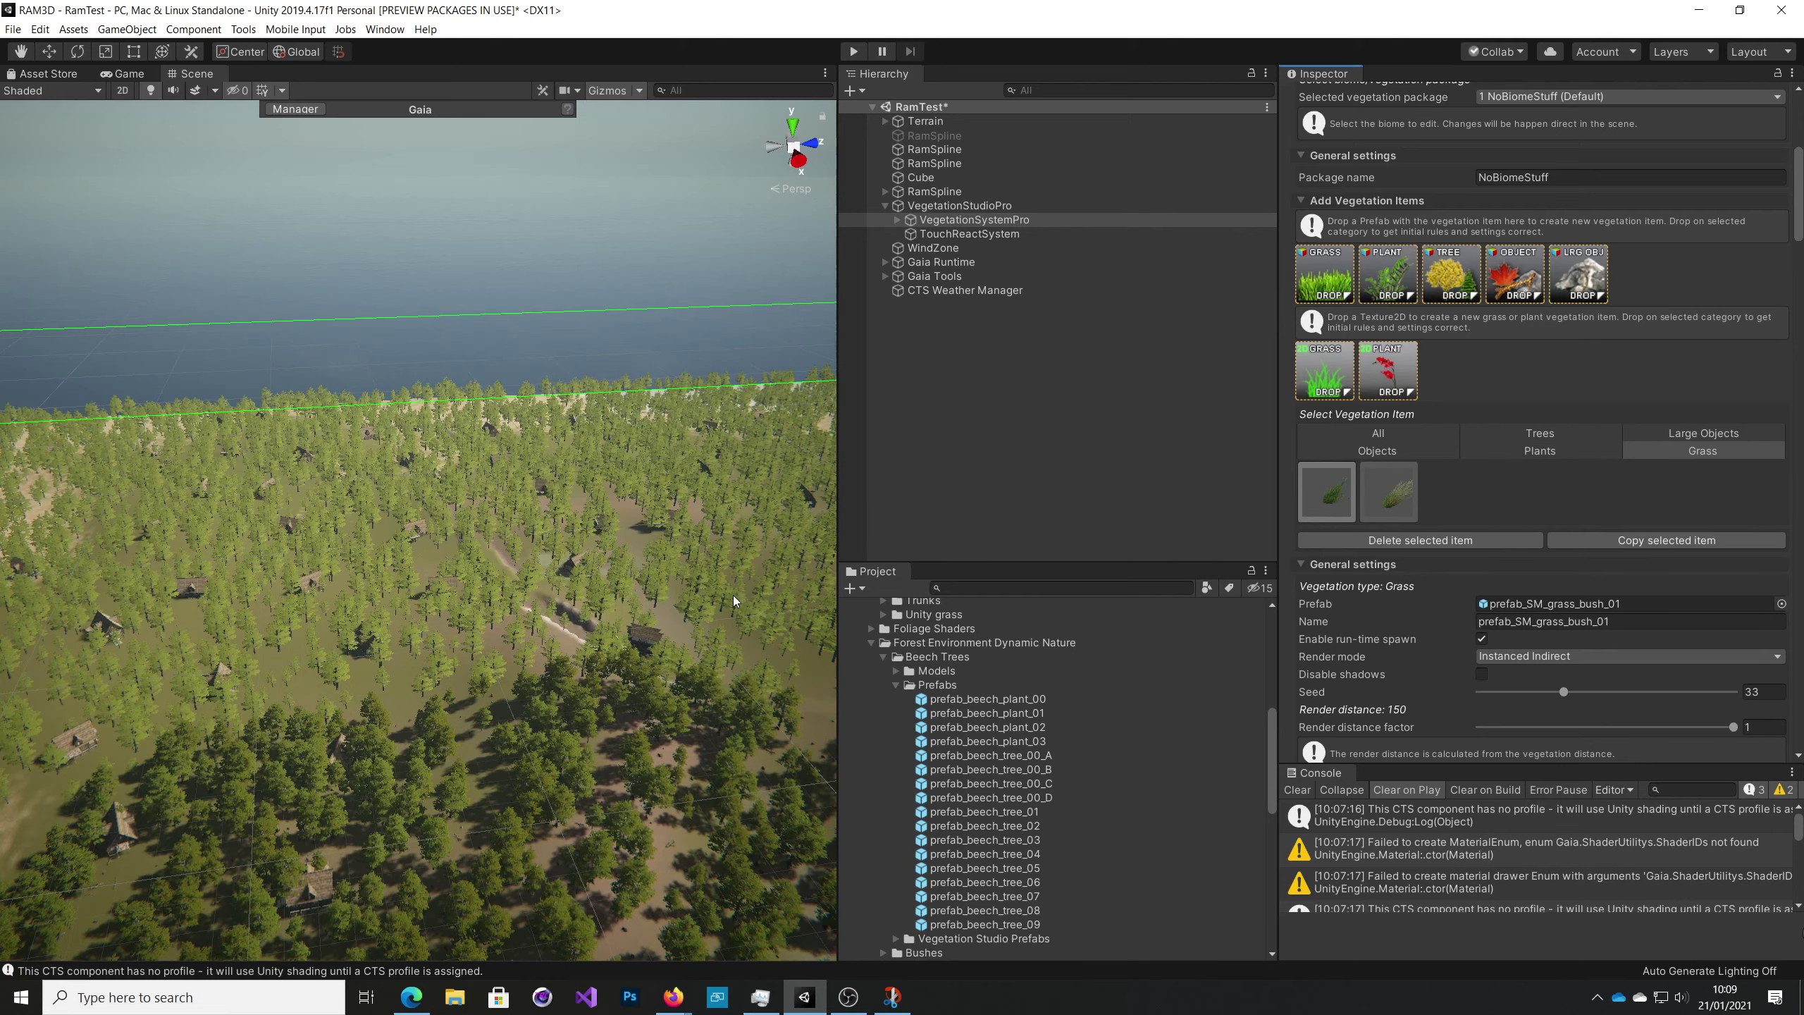
right_click_drag(733, 595, 537, 686)
left_click_drag(536, 687, 746, 592, "alt")
right_click_drag(745, 592, 1555, 587)
right_click_drag(642, 583, 788, 579)
left_click_drag(787, 578, 268, 634, "alt")
key("w")
key("a")
right_click_drag(269, 632, 377, 640)
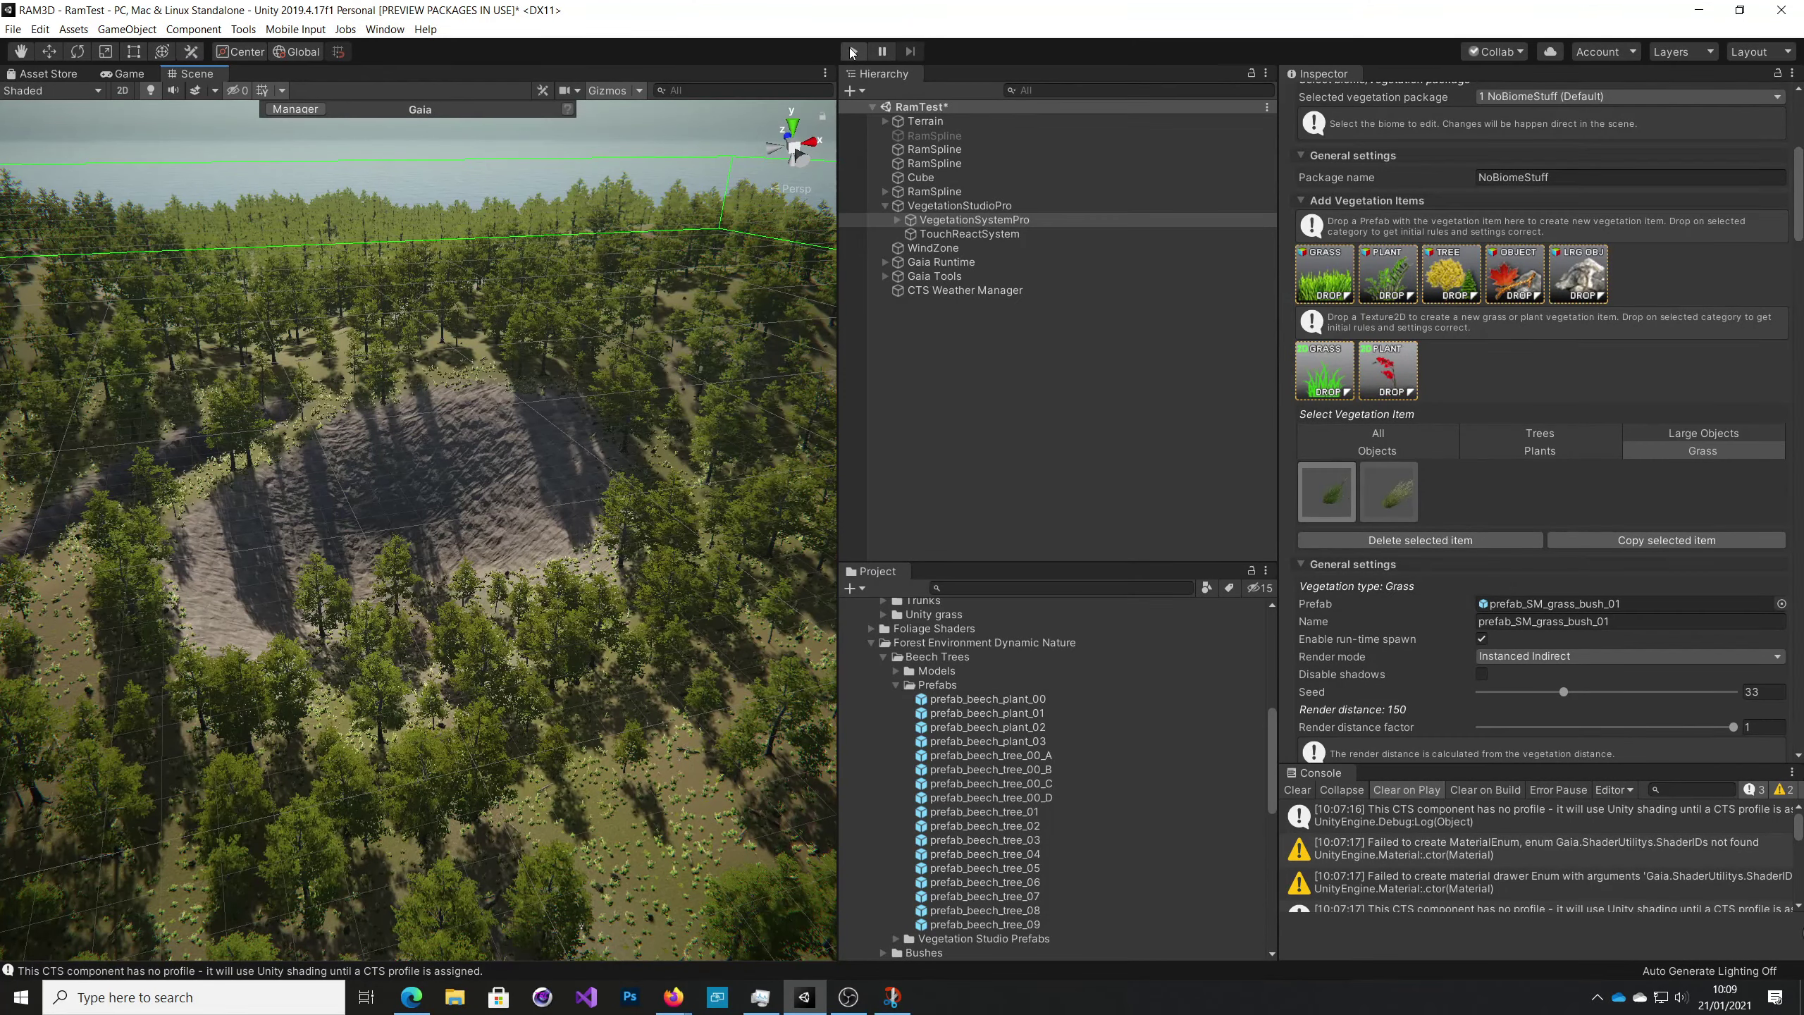
Play-test the scene, dismissing the CTS notice, and inspect the grass, flowers and stones on the forest floor up close.
left_click(852, 52)
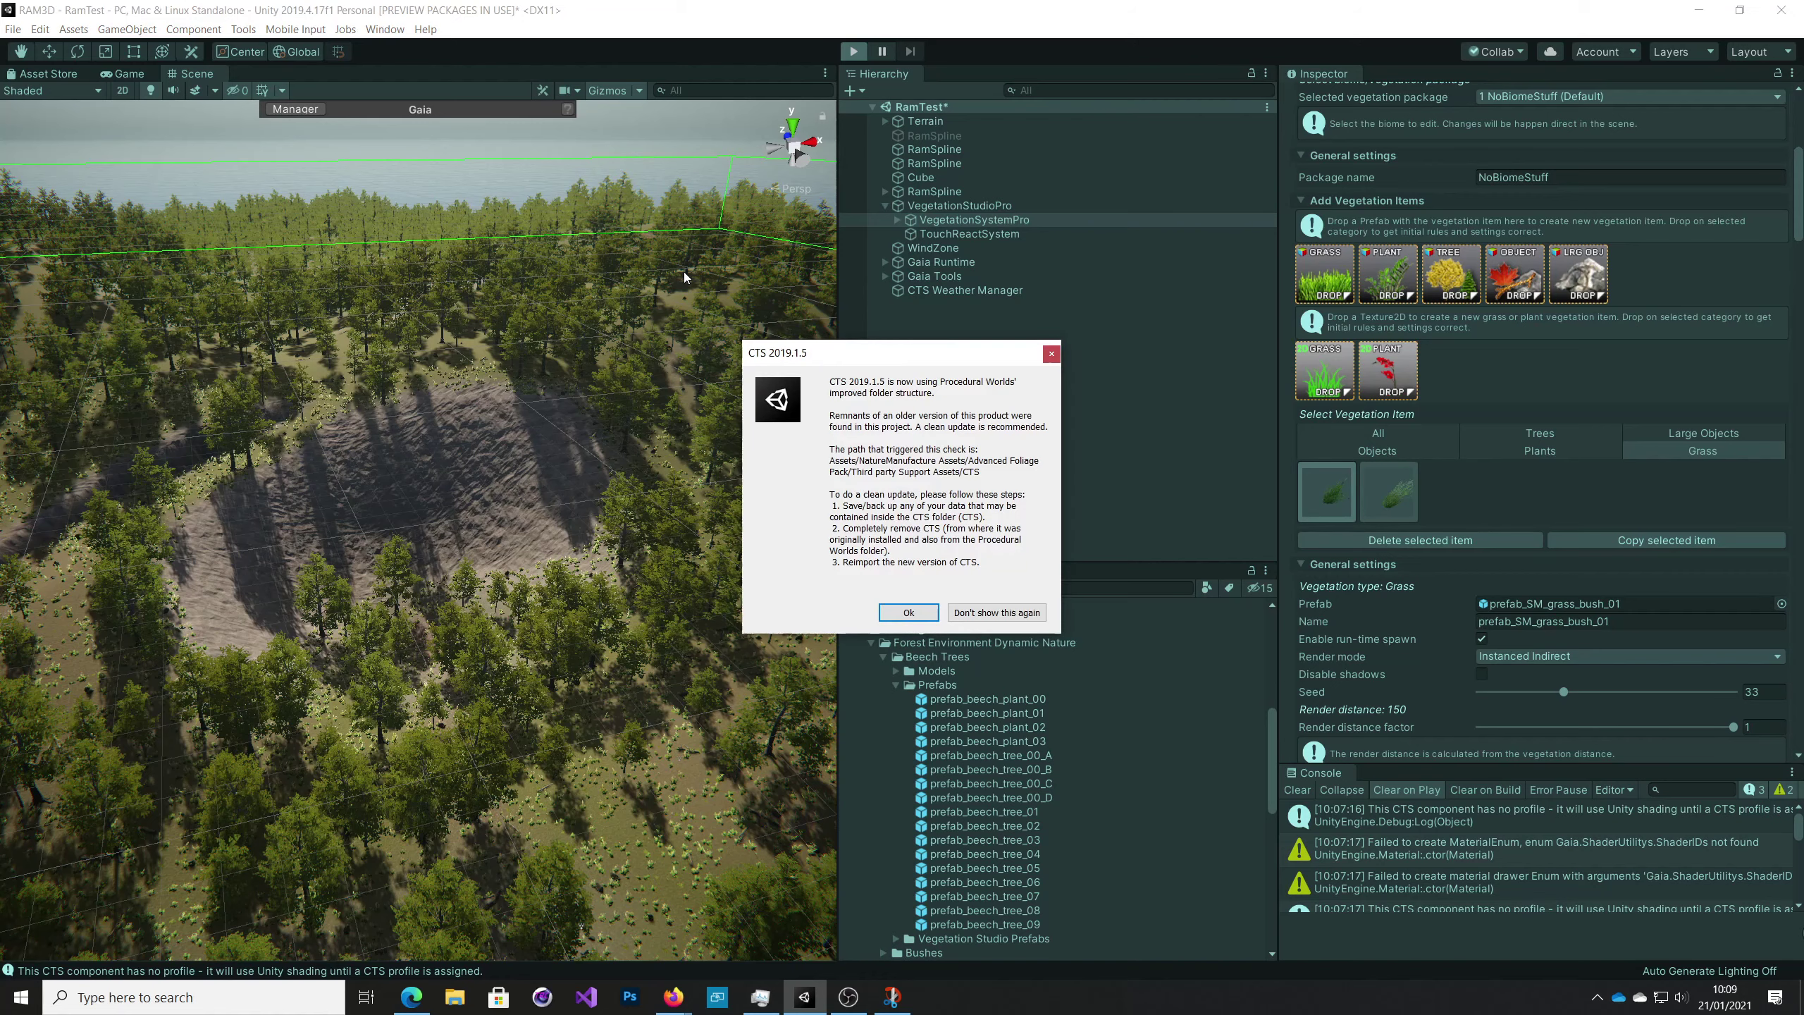
left_click(902, 615)
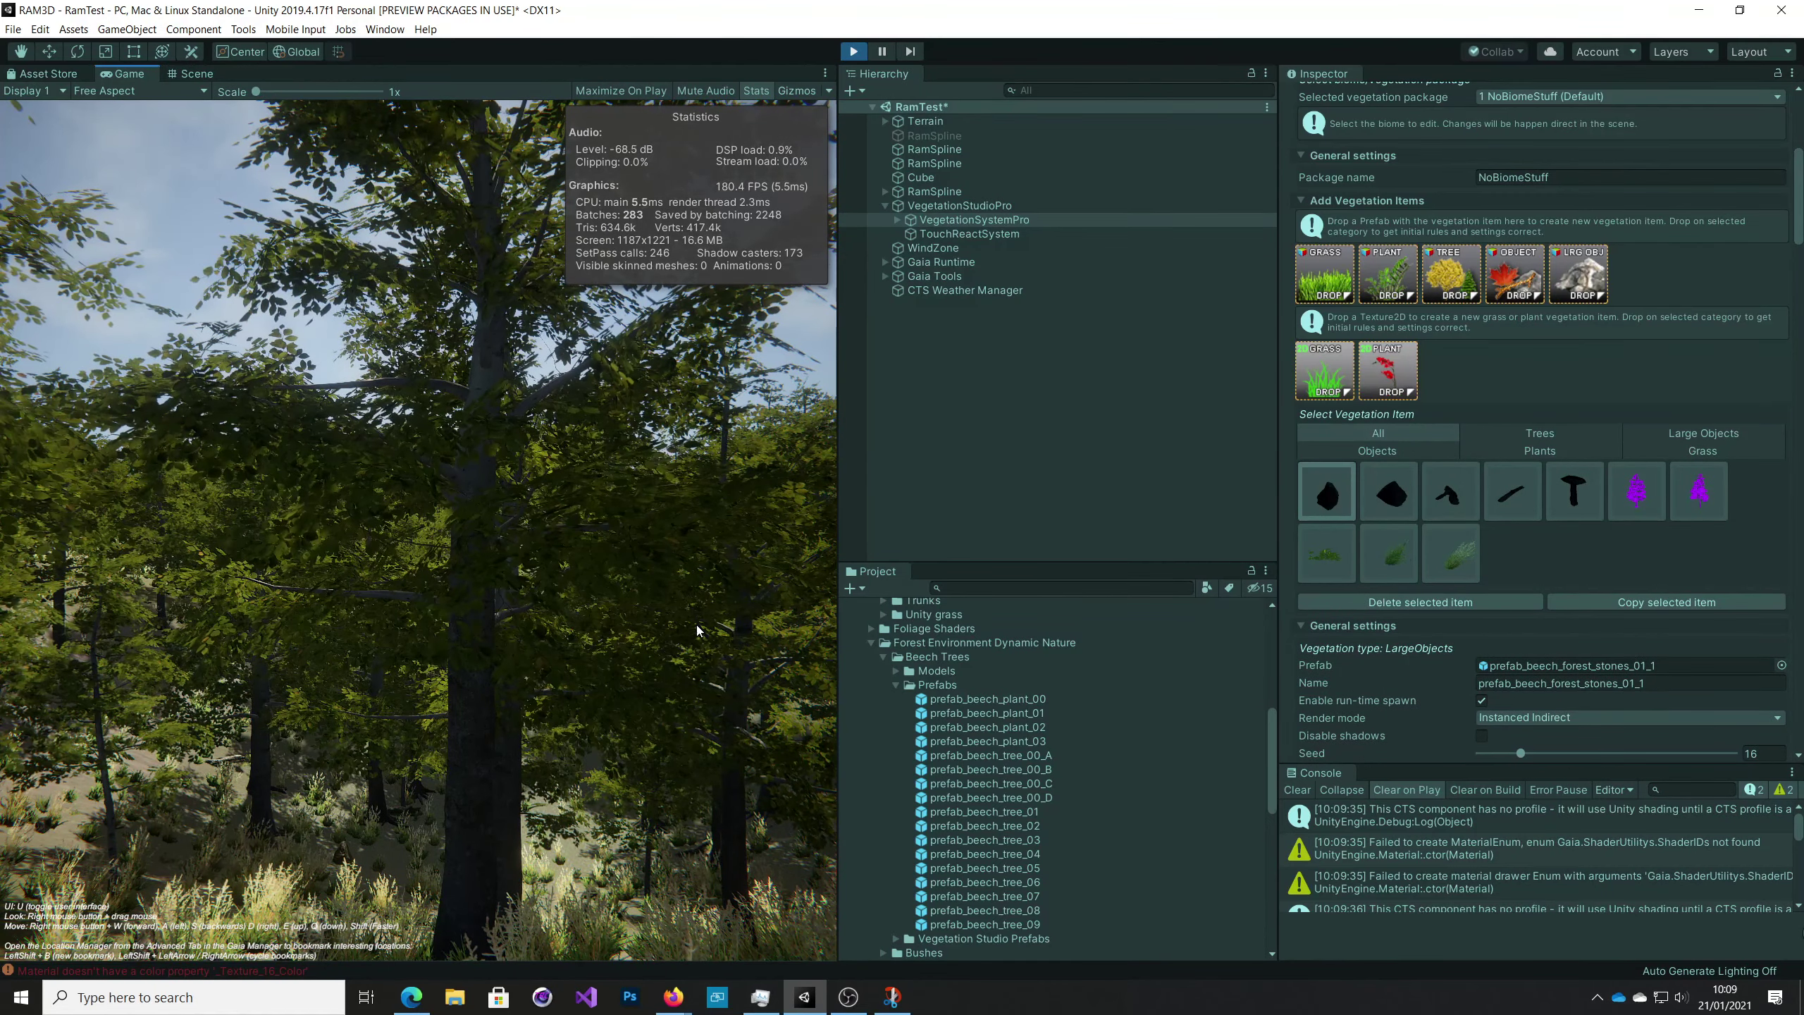
right_click_drag(696, 624, 575, 714)
key("w")
key("w")
key("s")
key("w")
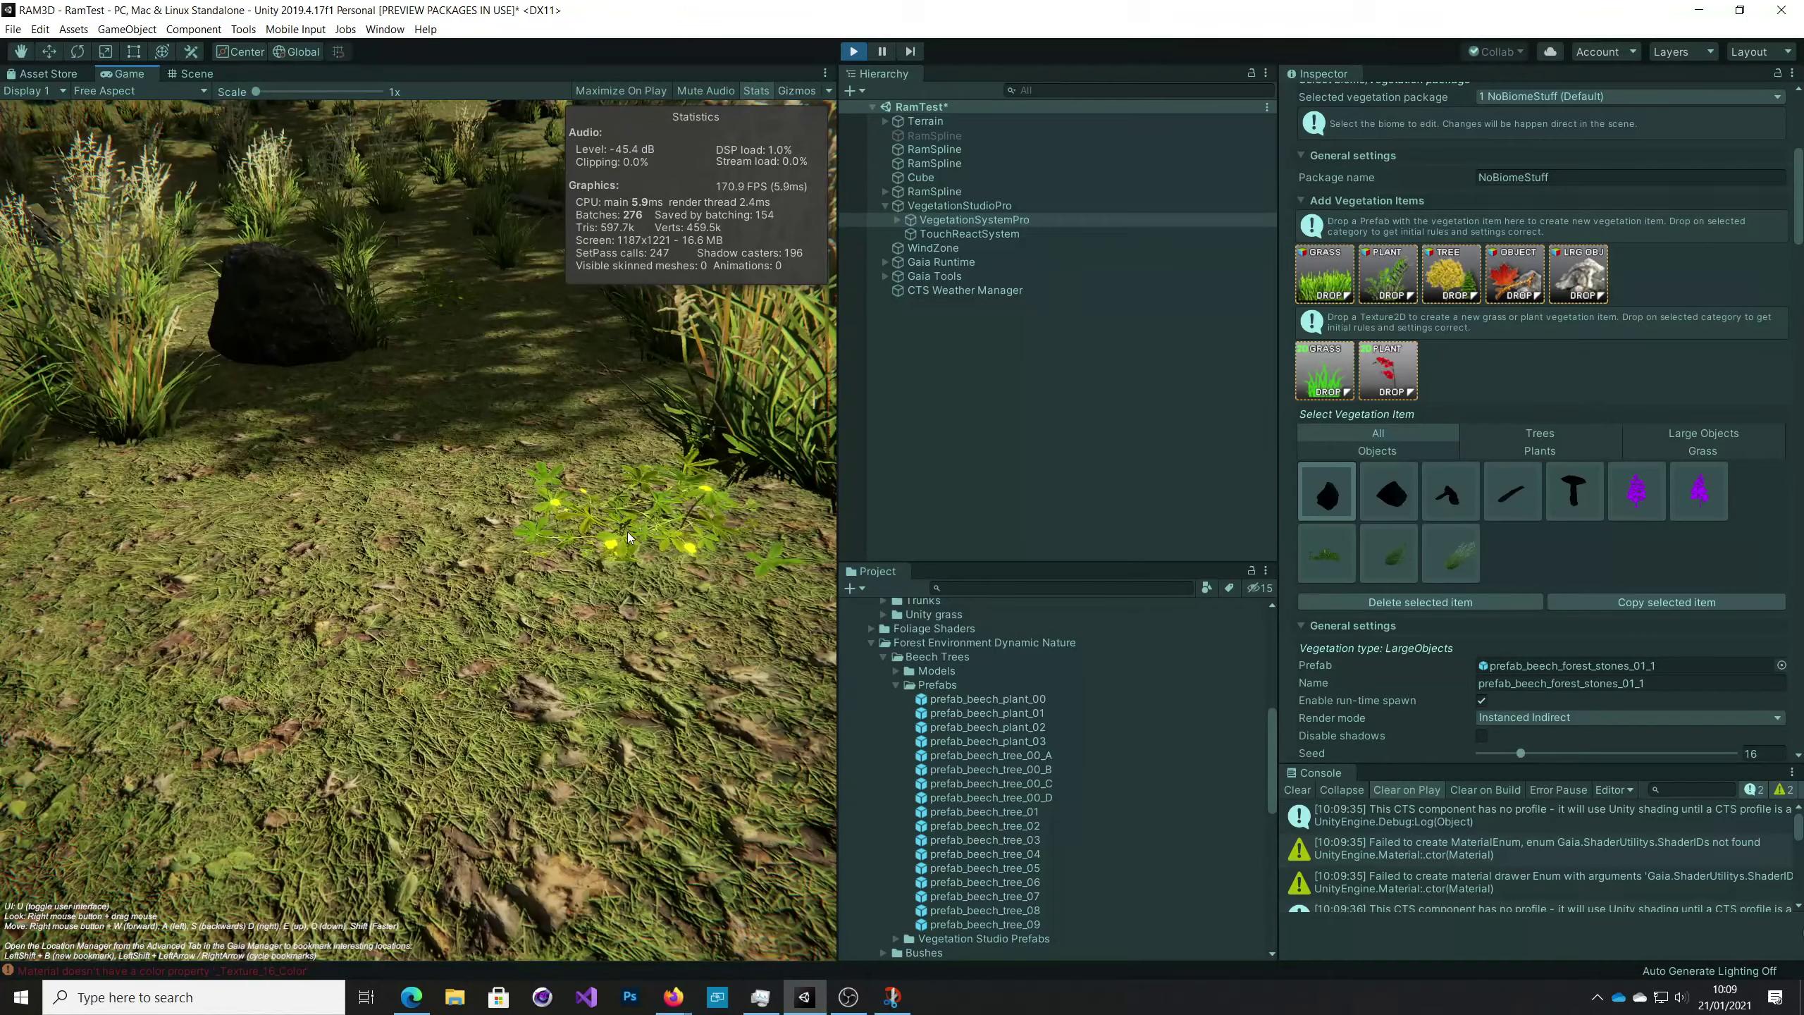
key("s")
right_click_drag(627, 531, 268, 427)
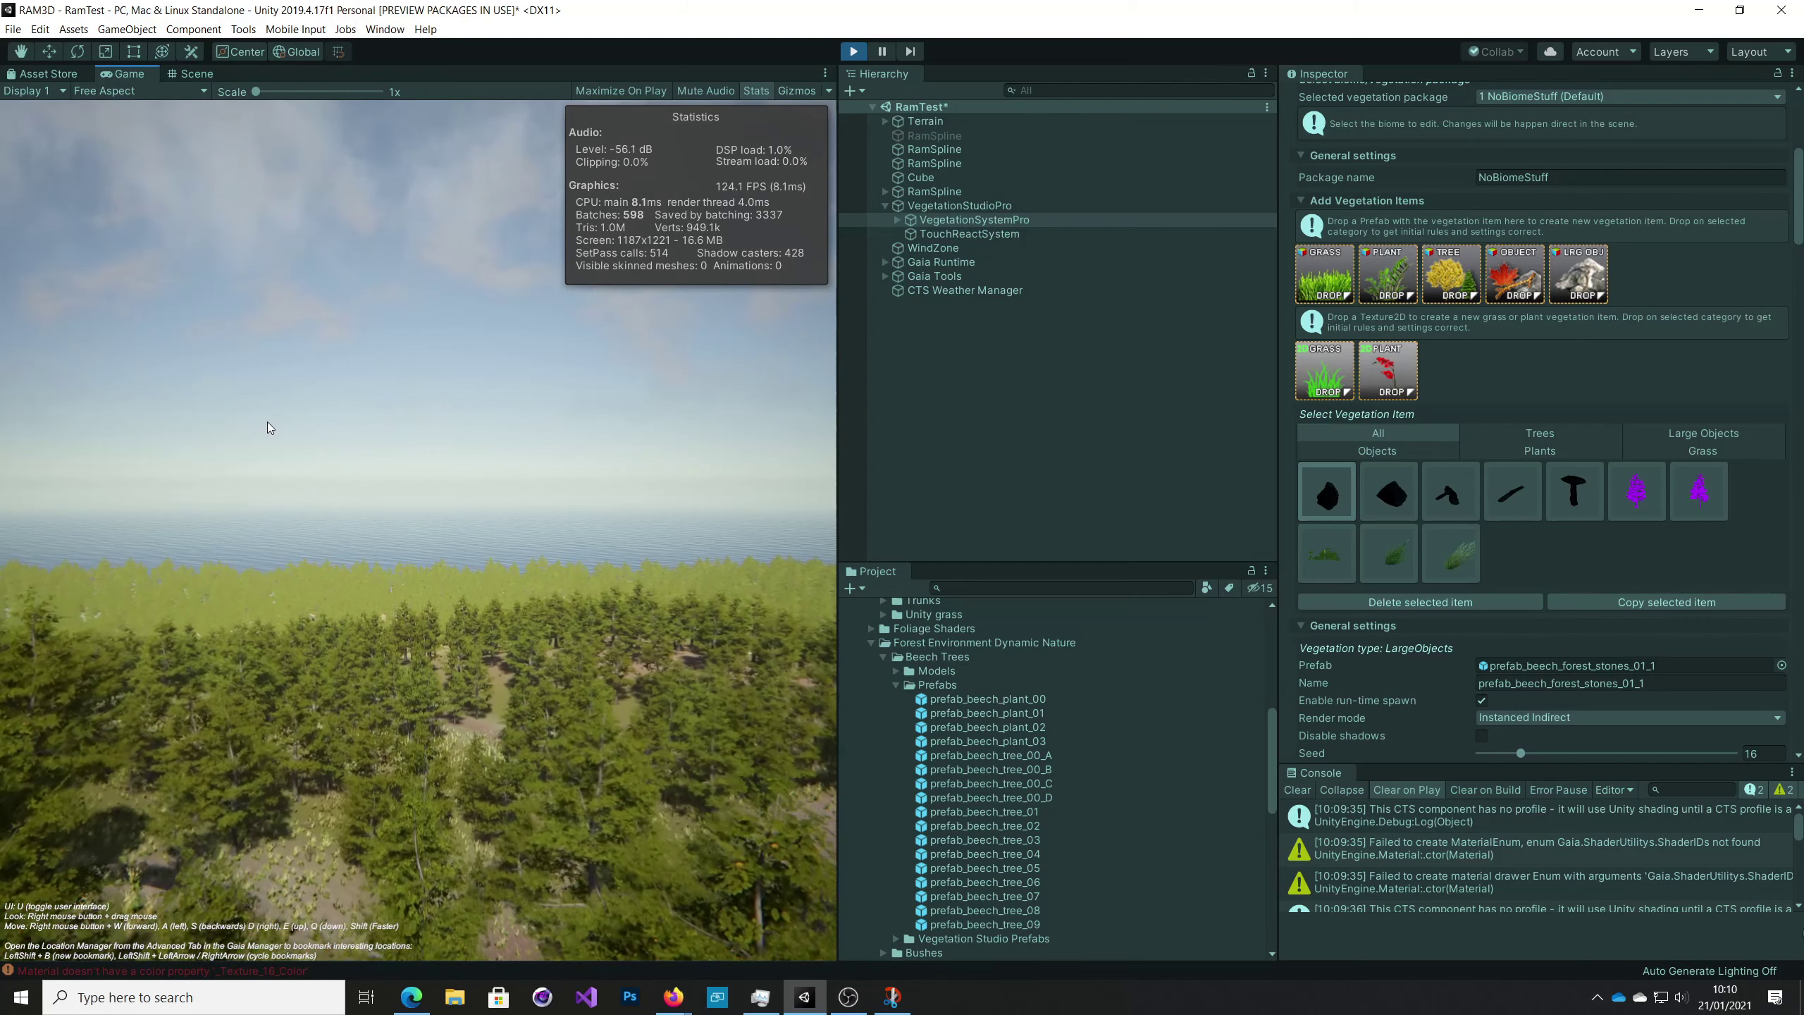
Fly above the treetops in play mode and inspect the village houses among the trees.
right_click_drag(268, 421, 318, 422)
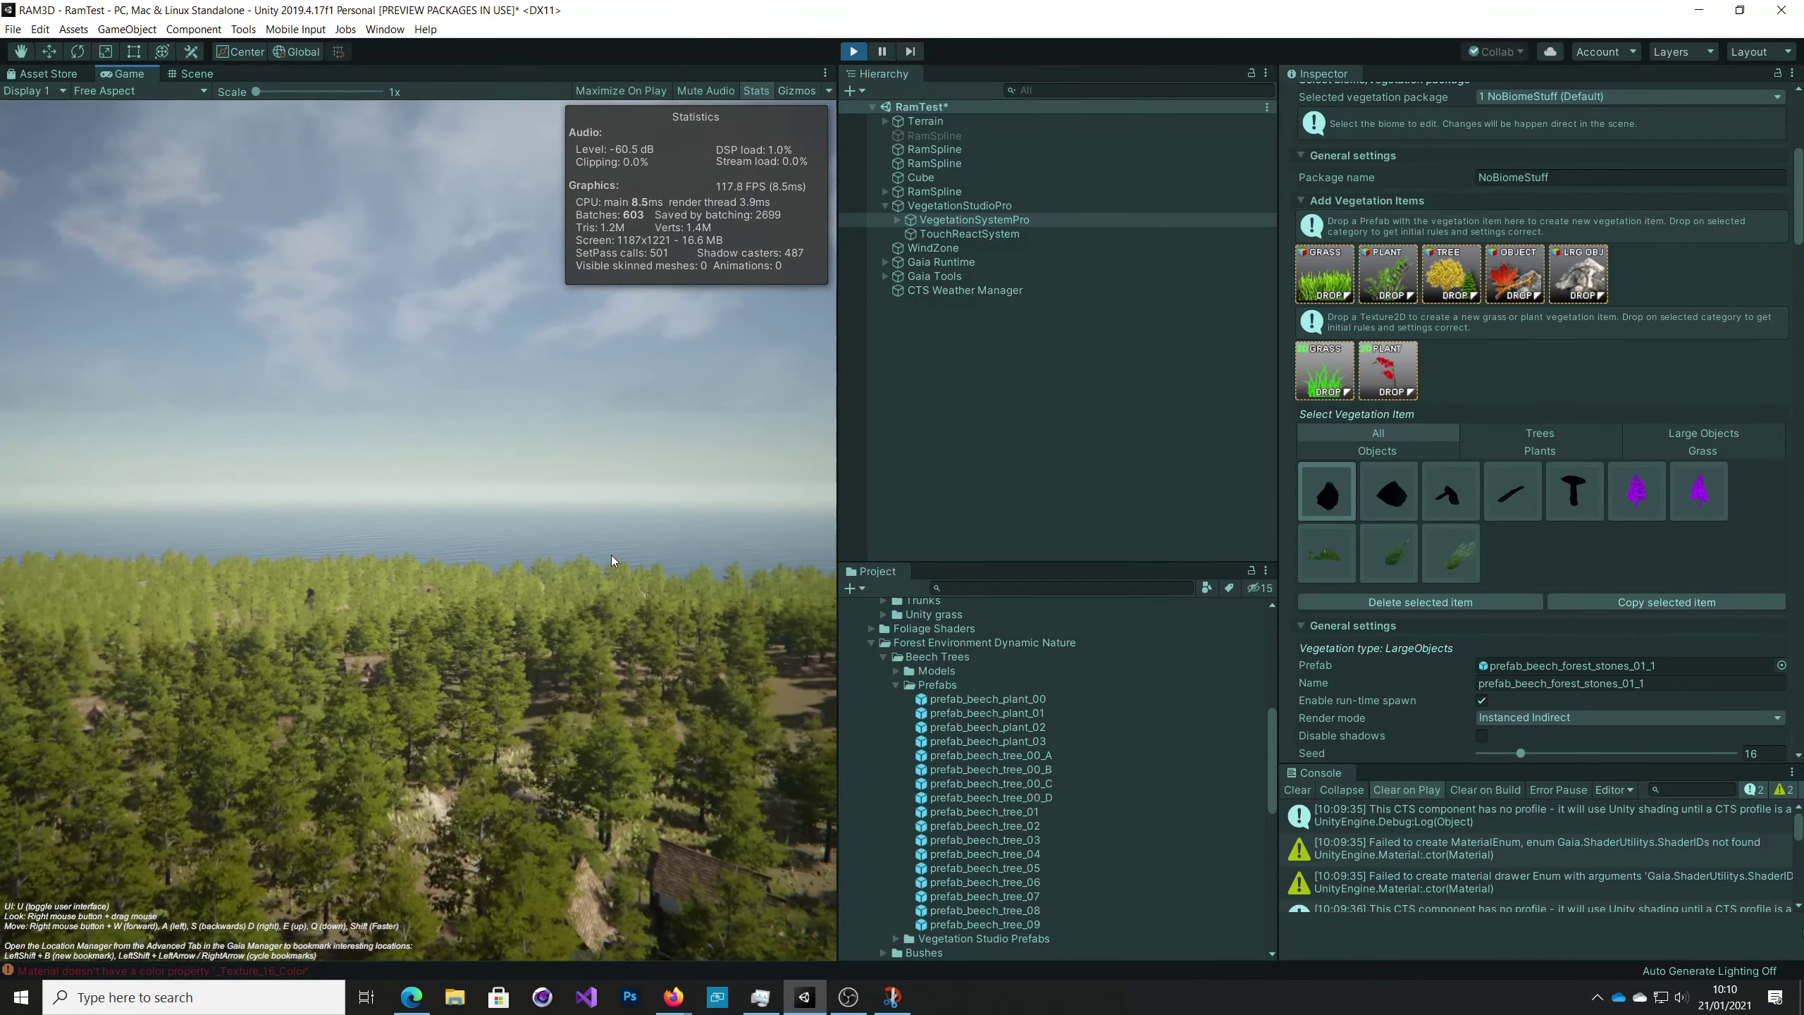
right_click_drag(612, 556, 1226, 605)
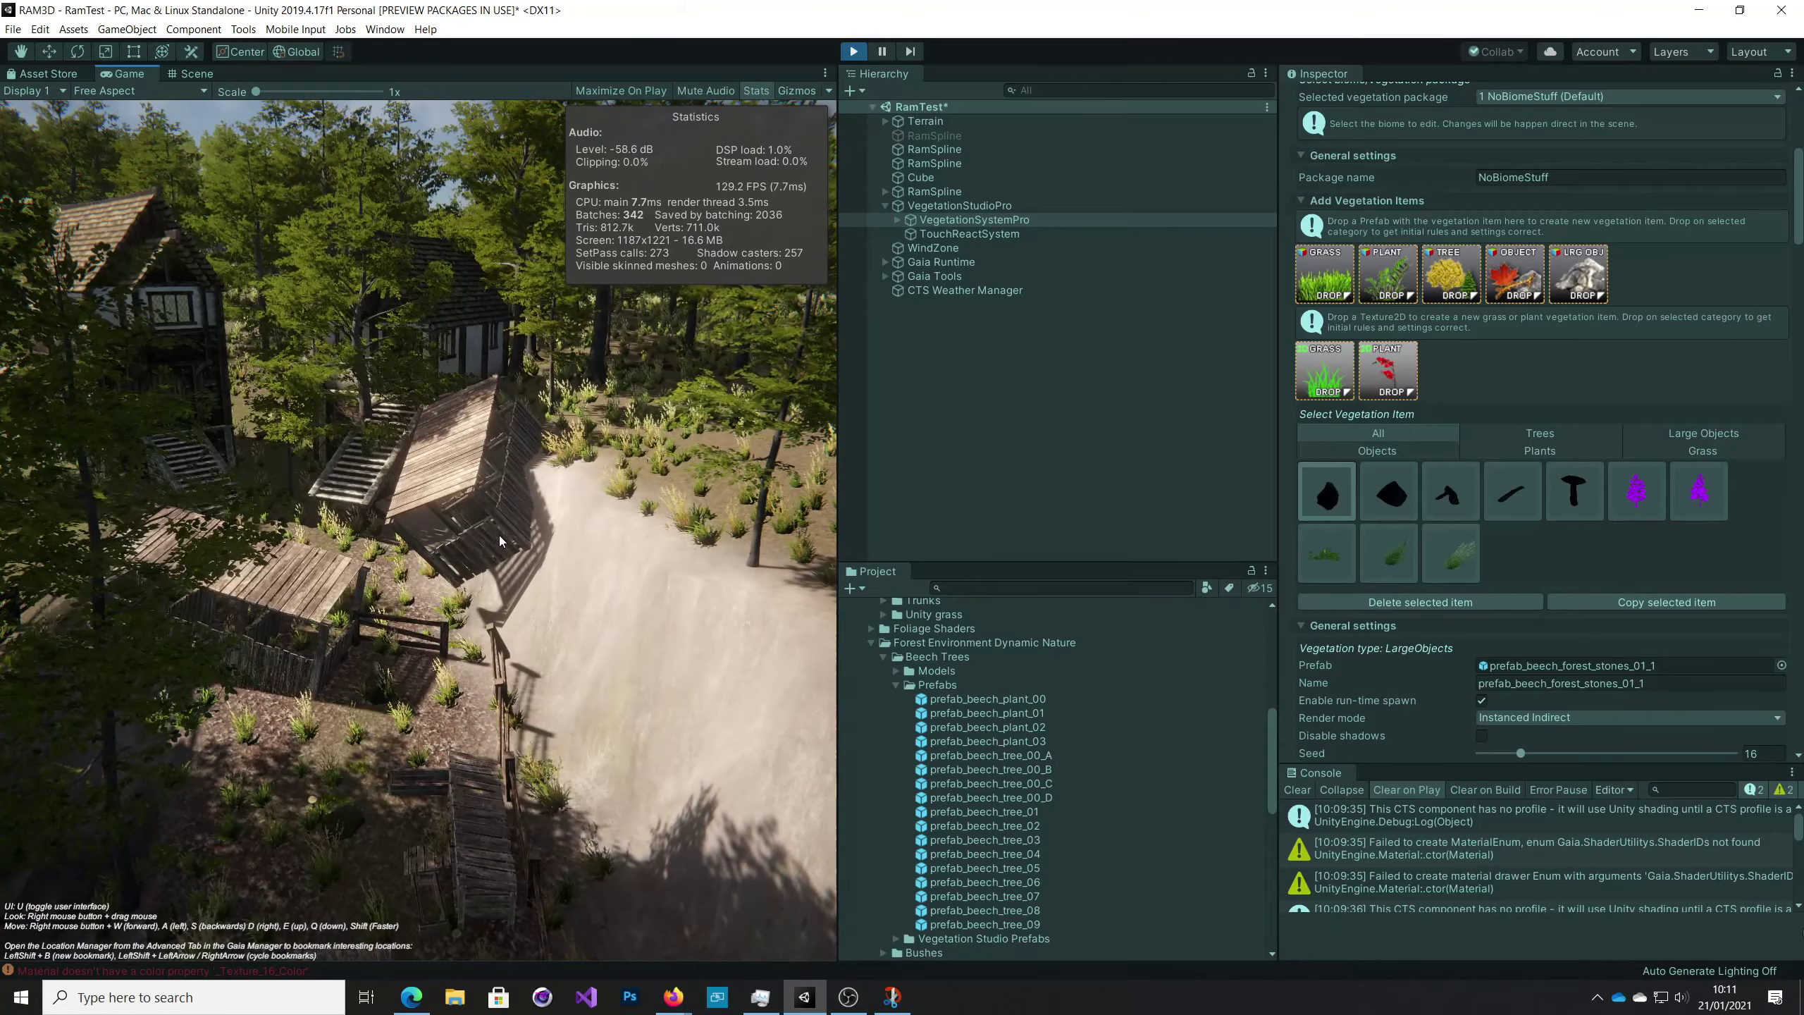
right_click_drag(469, 551, 1781, 609)
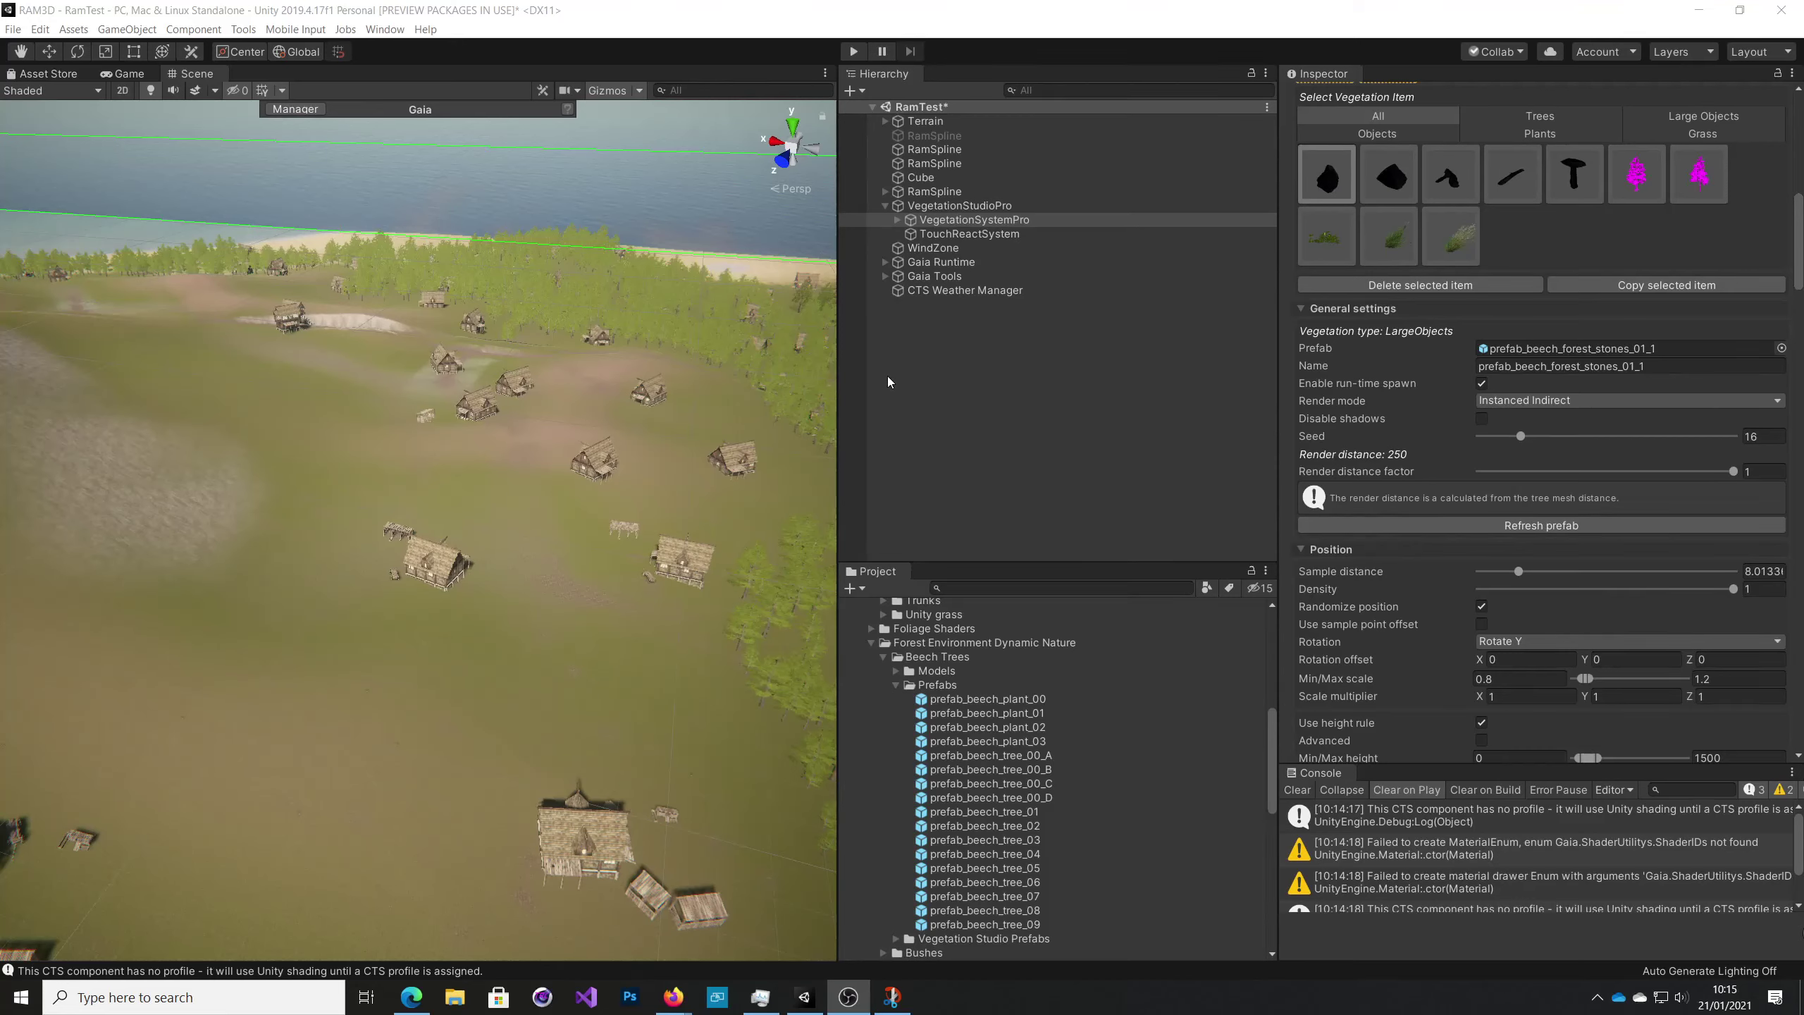
Survey the open grassy hills and scattered houses in the scene view and start a play-test, dismissing the CTS notice.
right_click_drag(675, 630, 168, 597)
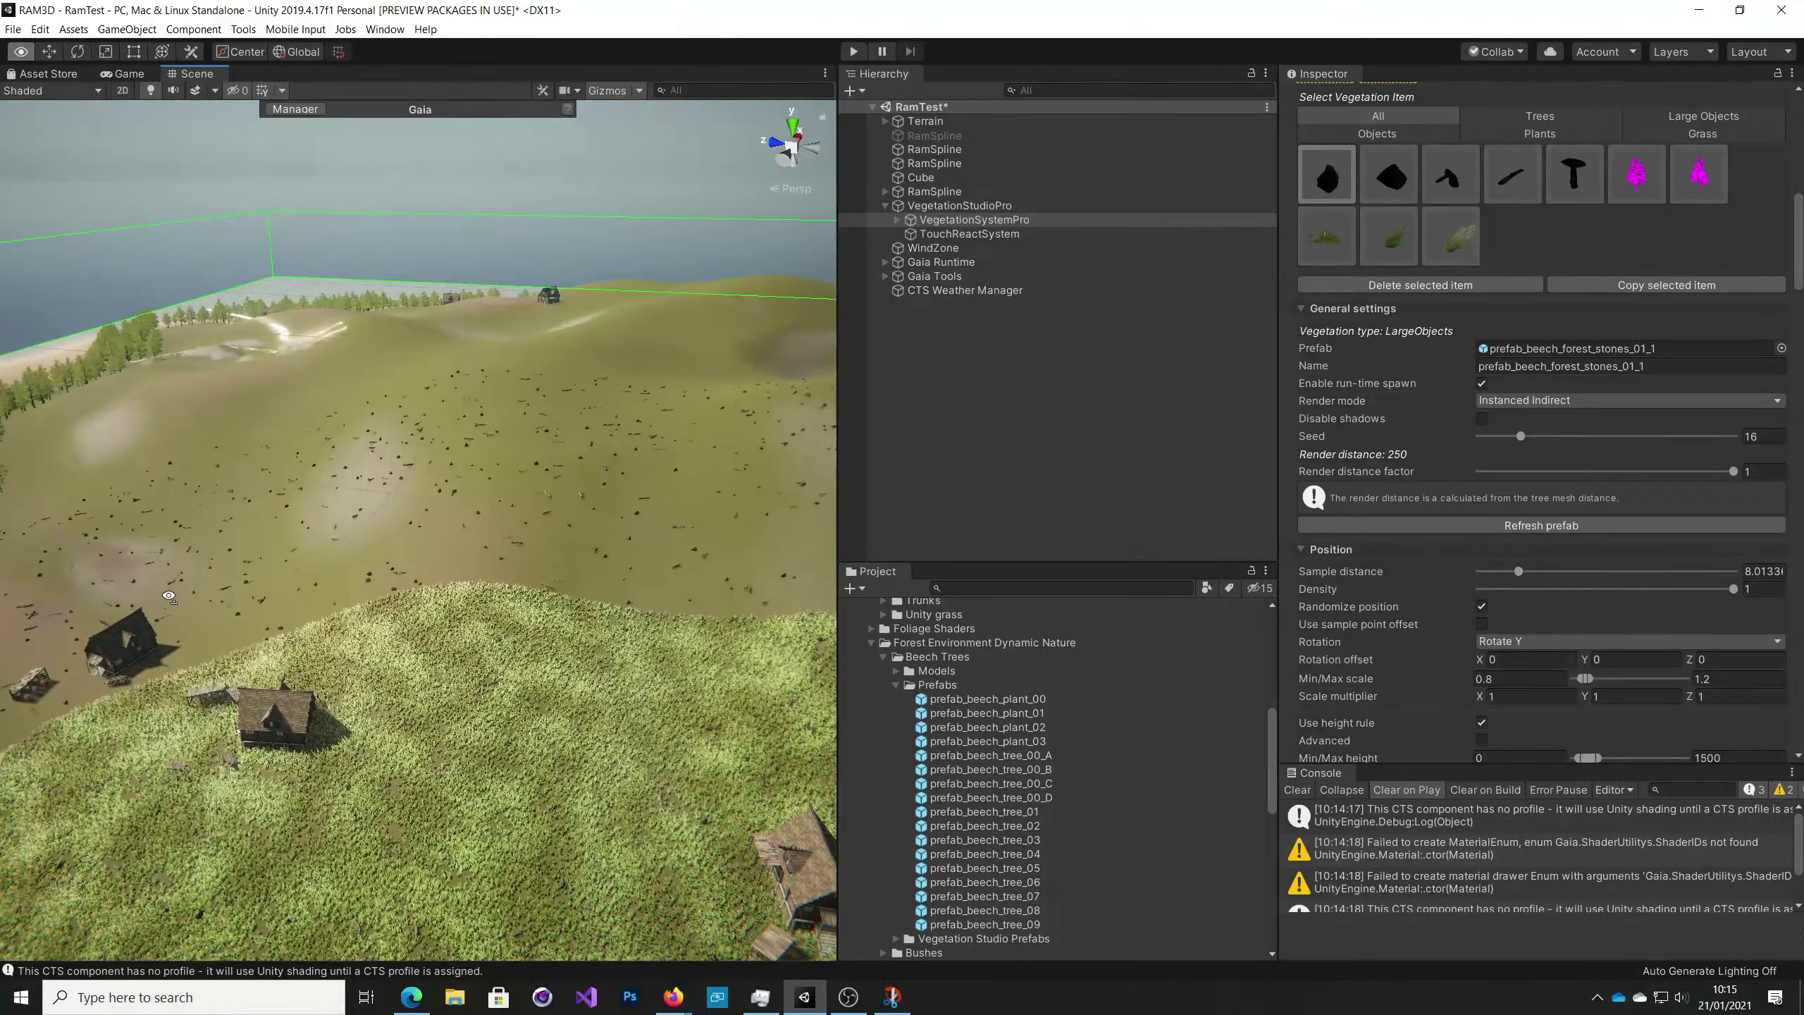
right_click_drag(540, 708, 705, 695)
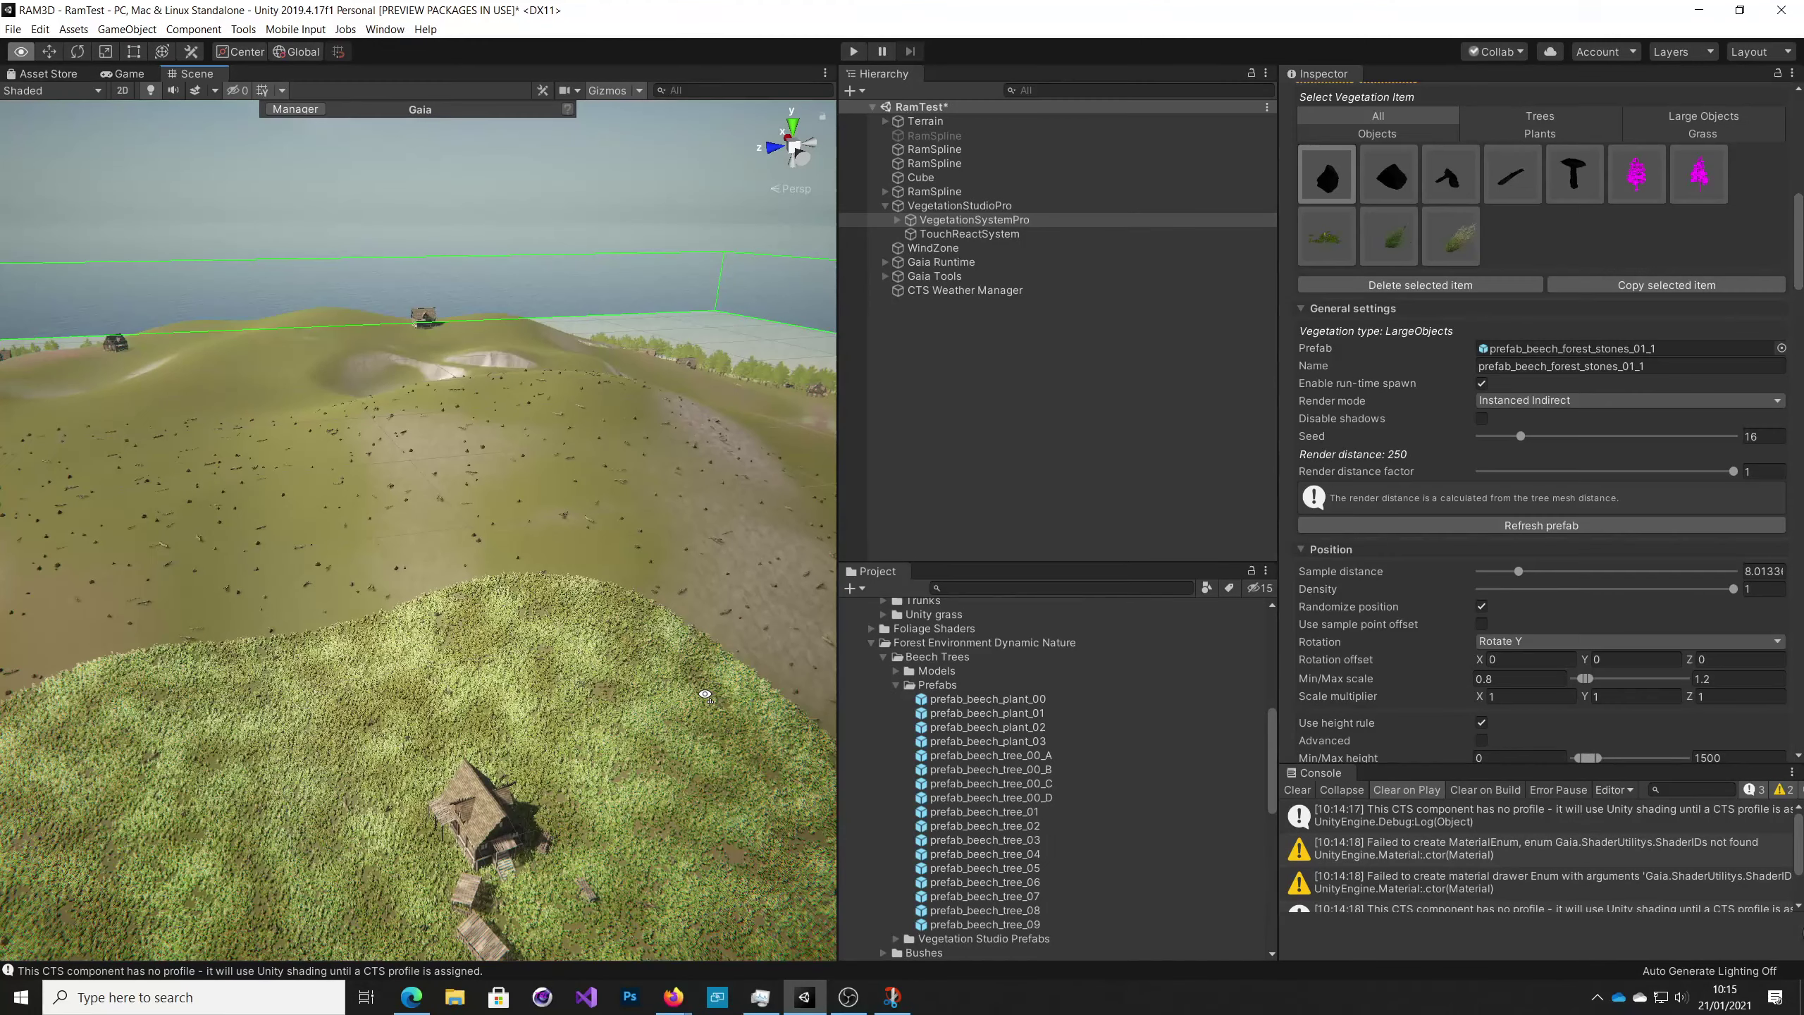
left_click(854, 53)
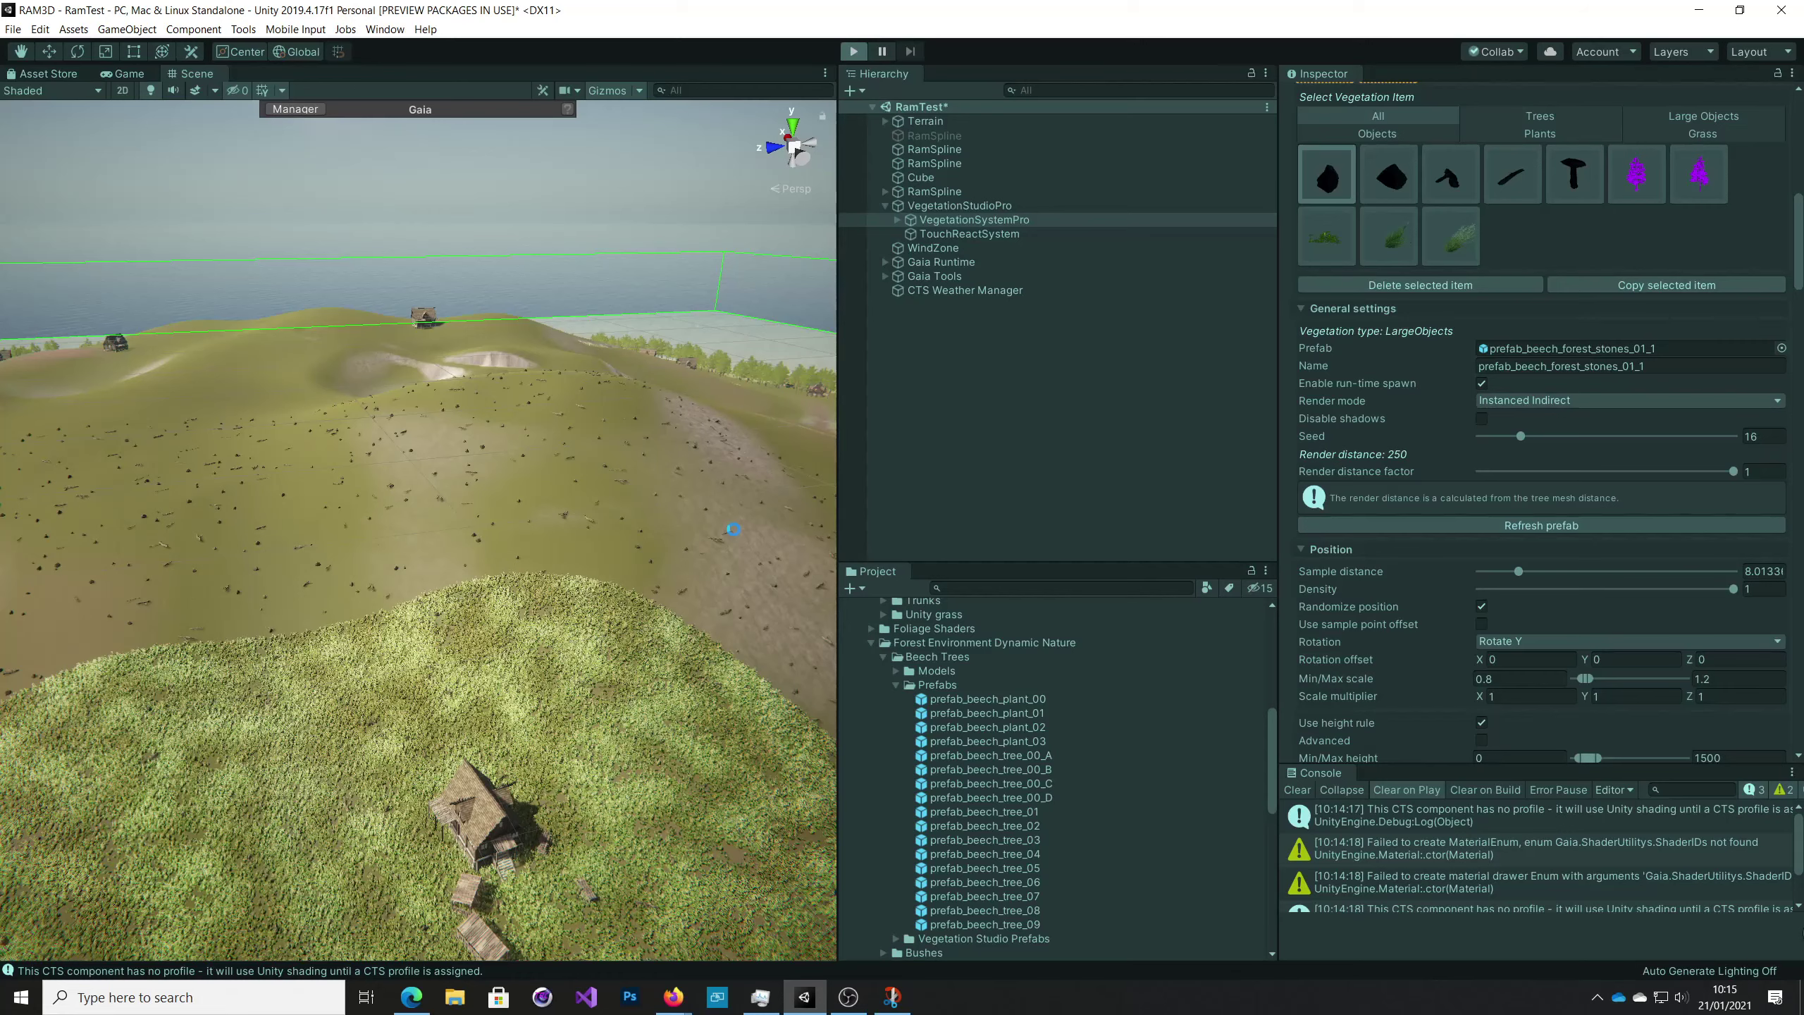
left_click(889, 631)
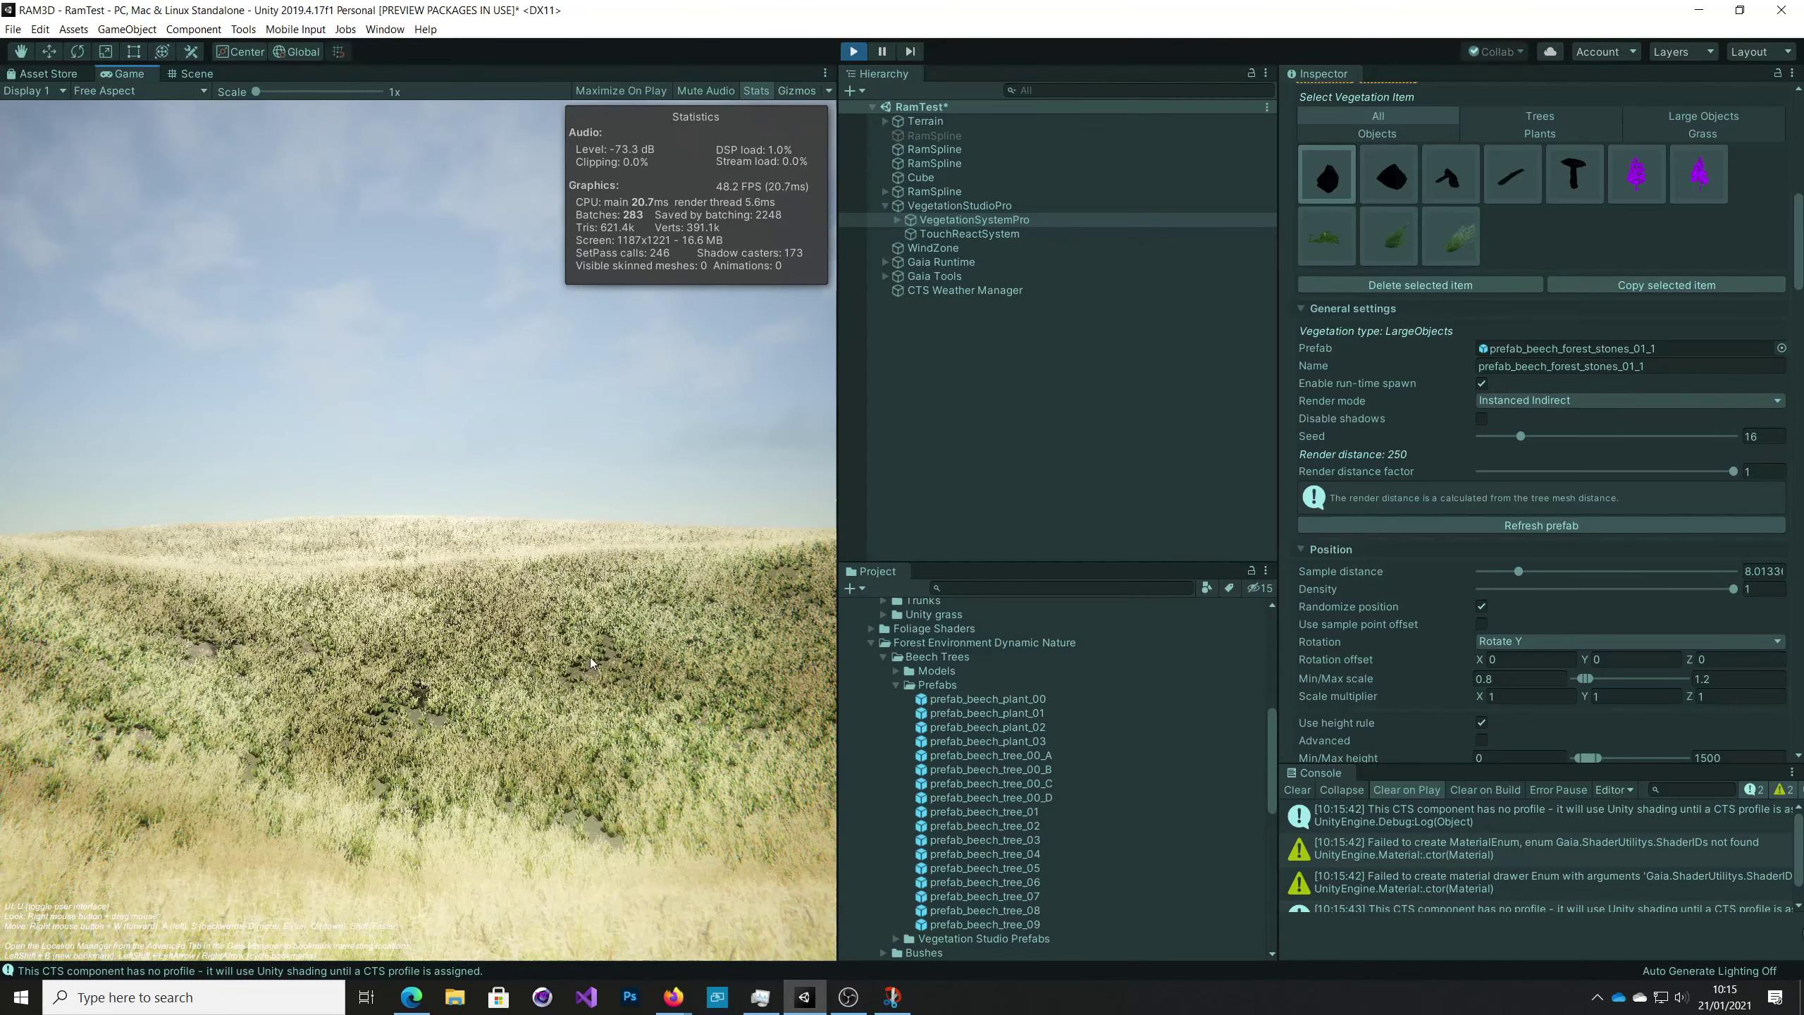
Fly over the grass-covered hills in play mode to examine the grass's coverage and rendering distance.
right_click_drag(590, 663, 721, 751)
key("w")
key("e")
key("w")
key("w")
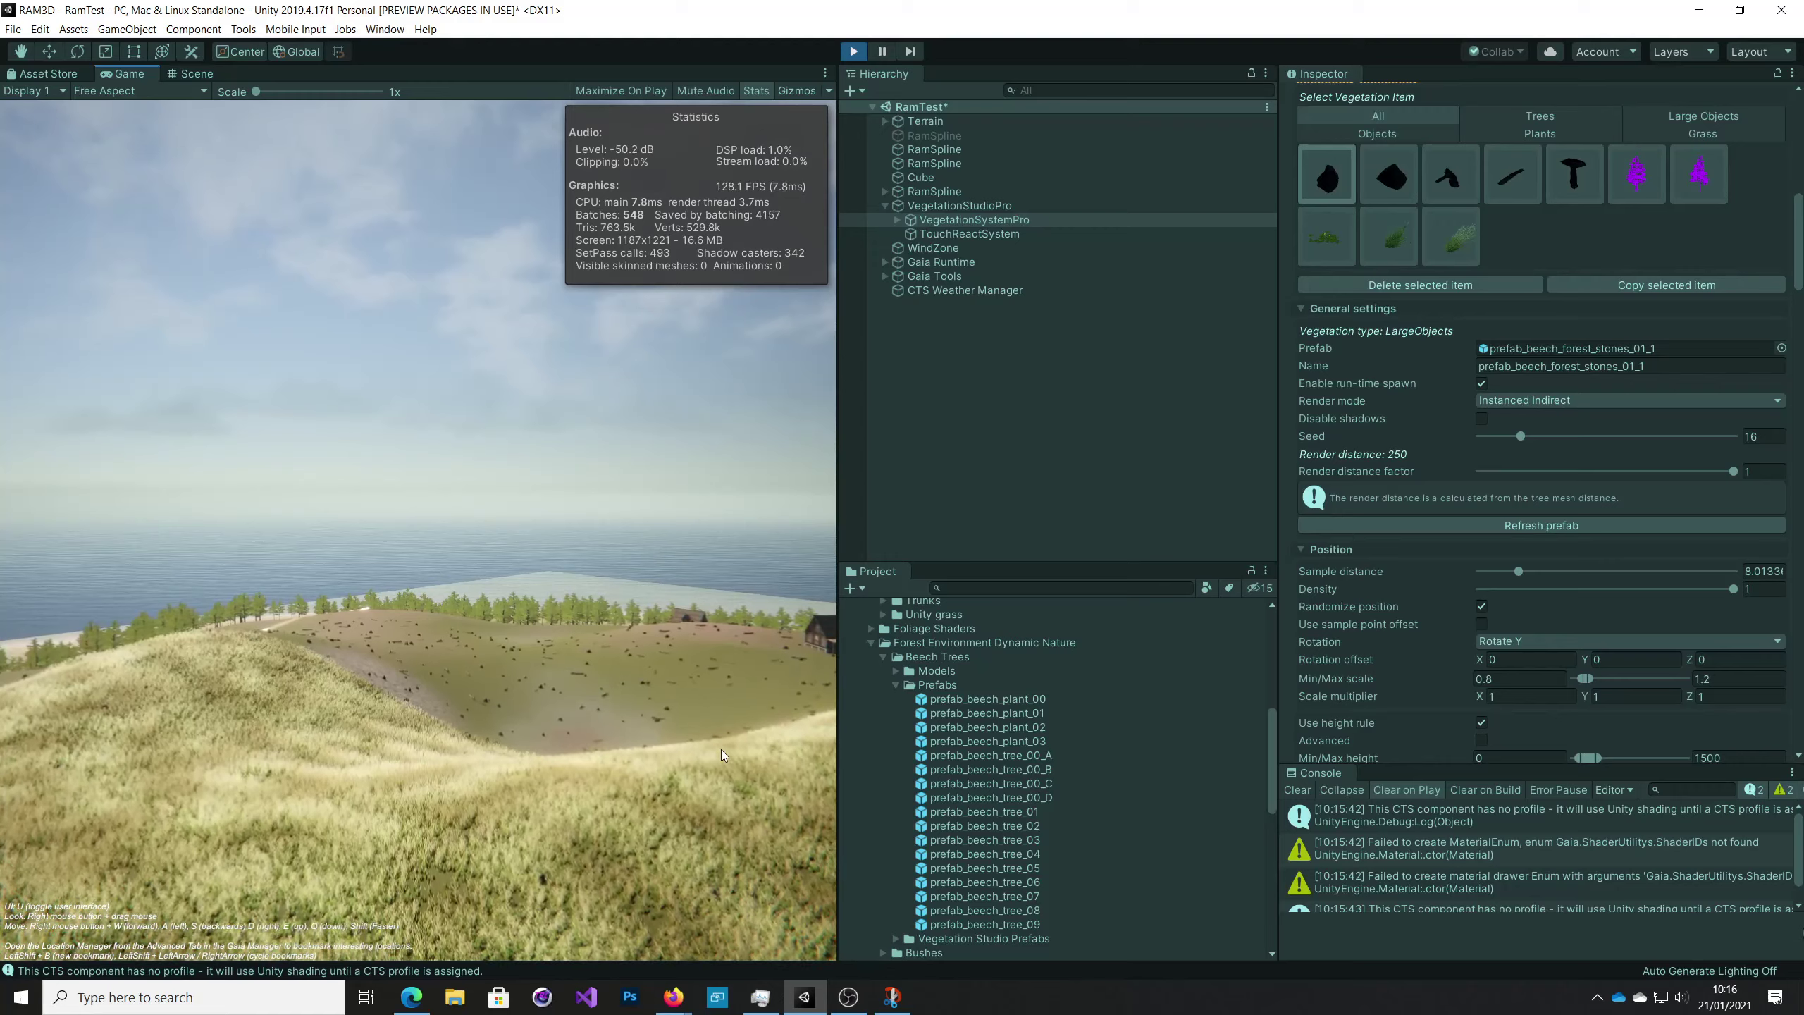
key("w")
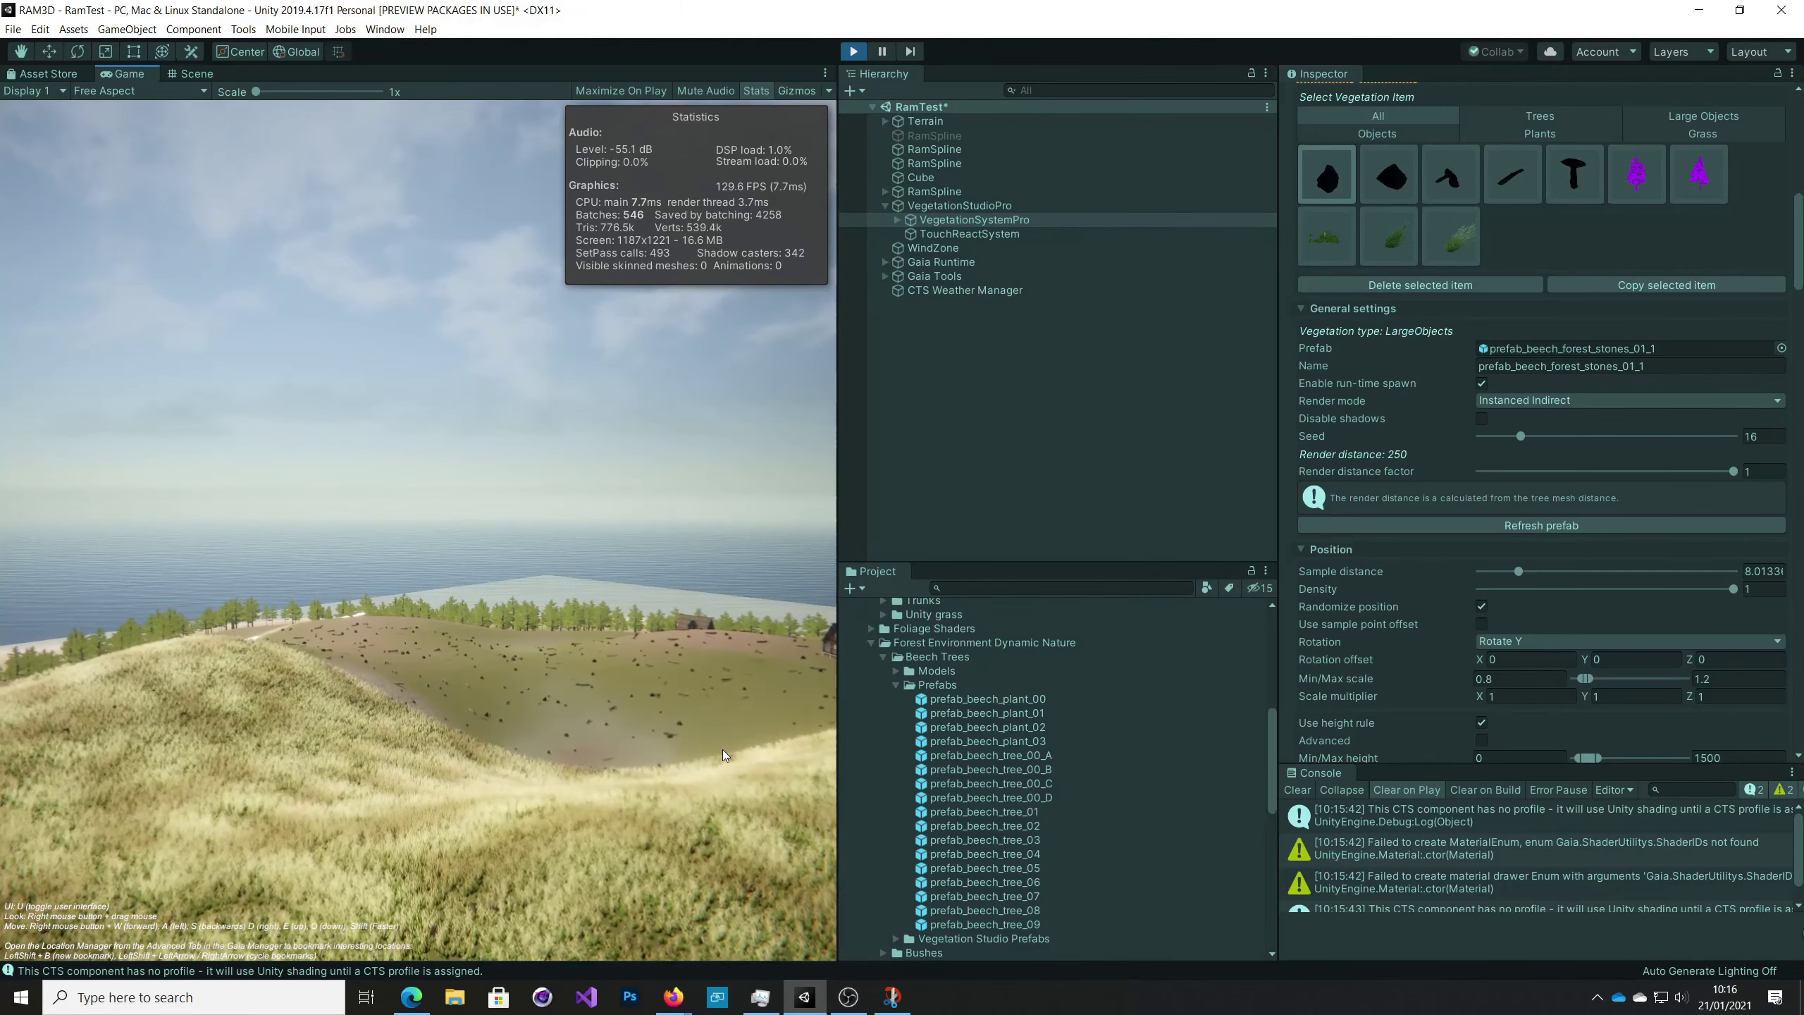
key("w")
right_click_drag(723, 749, 262, 866)
key("w")
key("w")
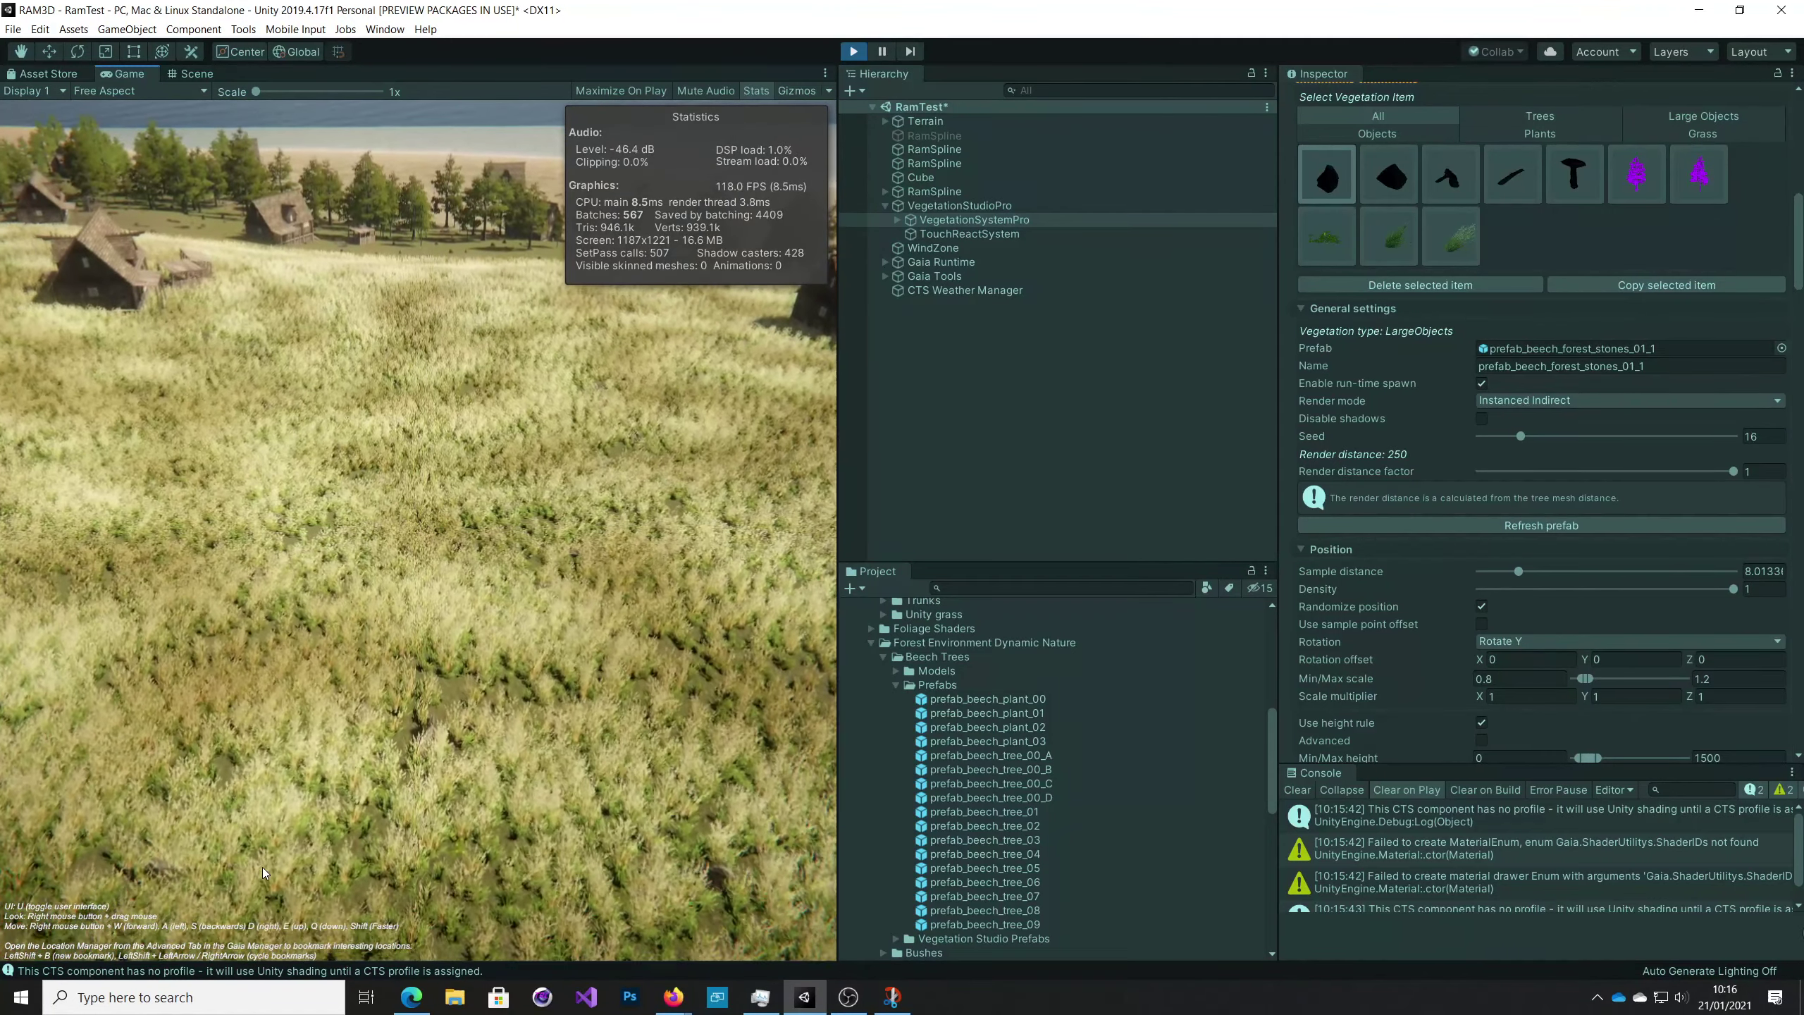
right_click_drag(263, 862, 274, 825)
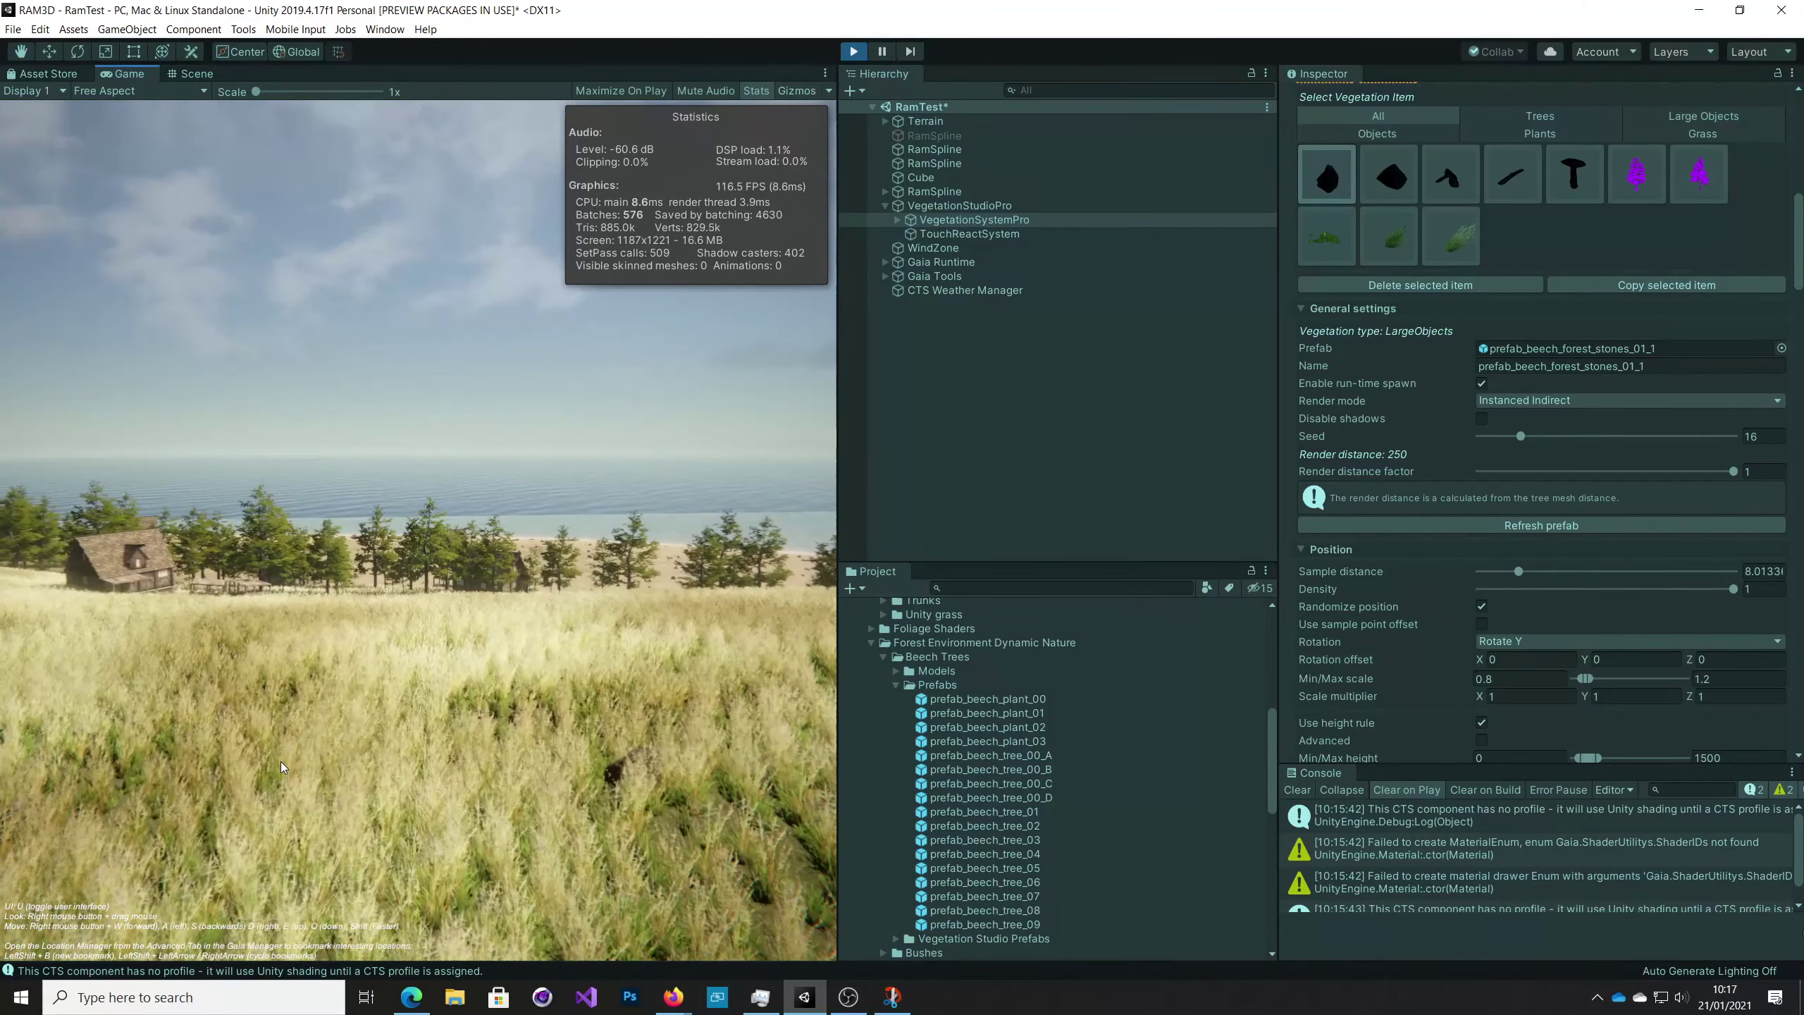
Fly to a farmhouse near the forest edge and inspect the grass growing against its walls.
right_click_drag(282, 763, 1368, 811)
key("w")
key("w")
key("w")
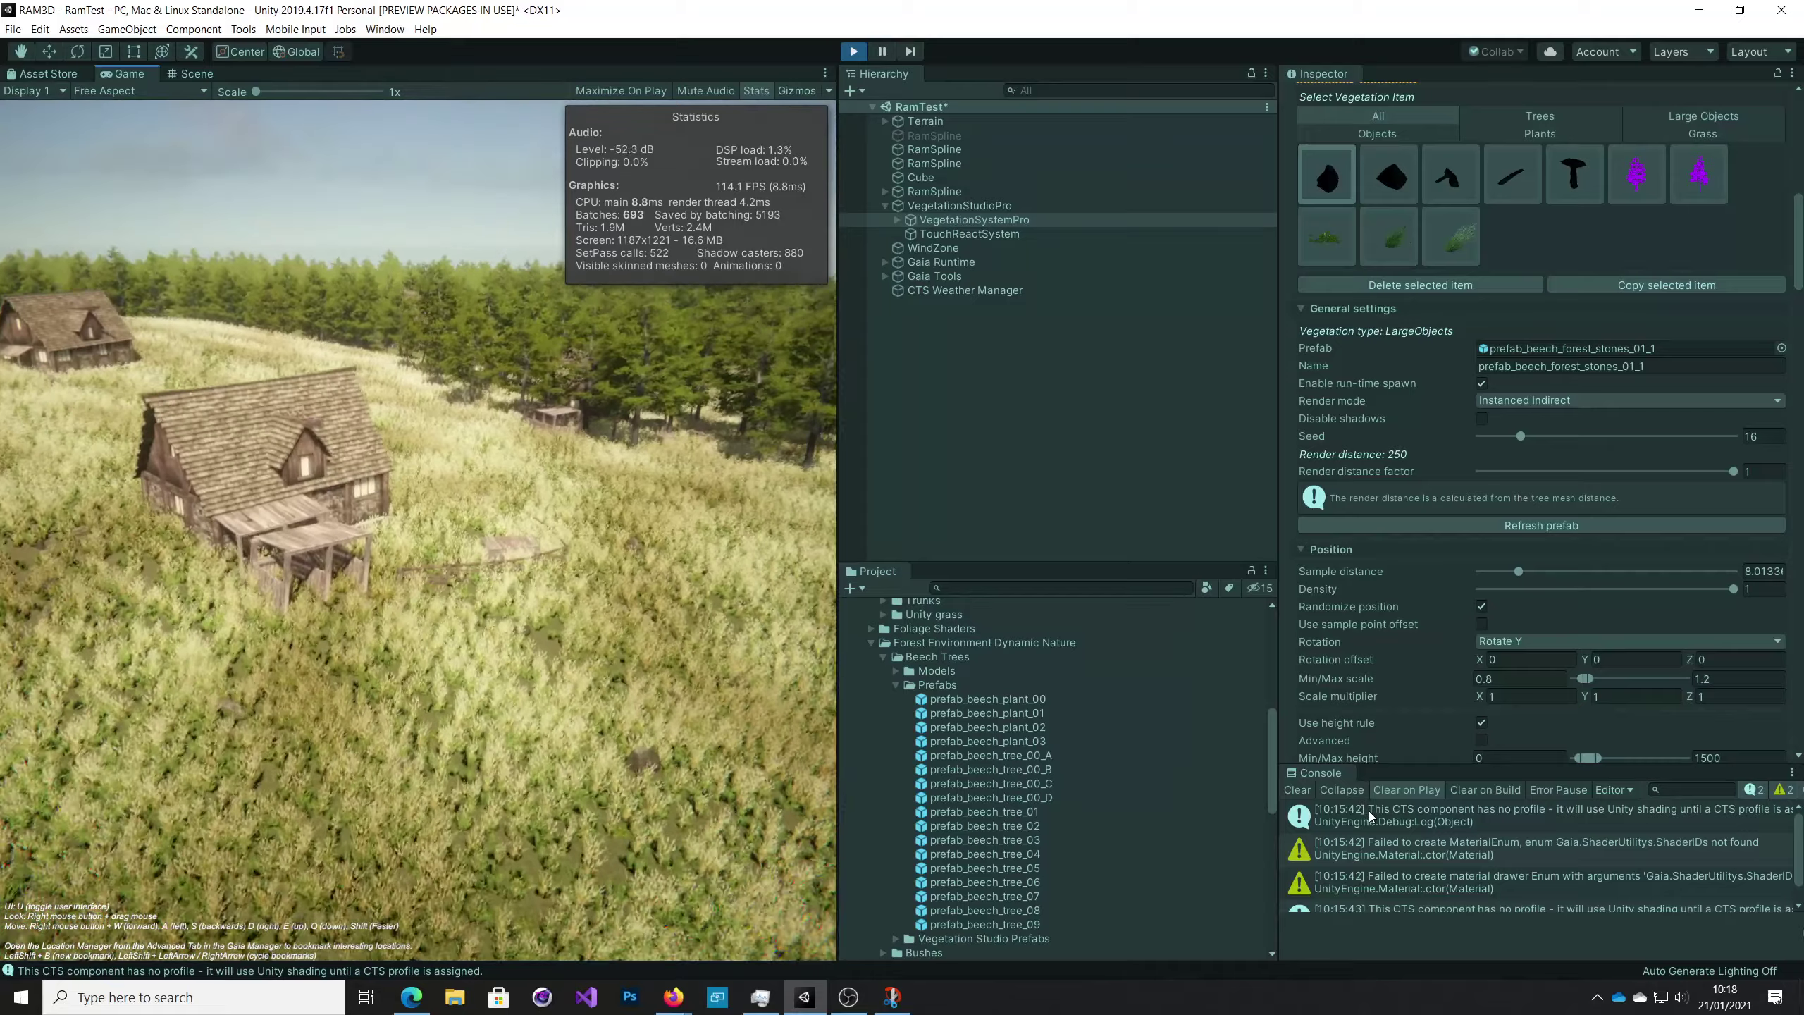
key("w")
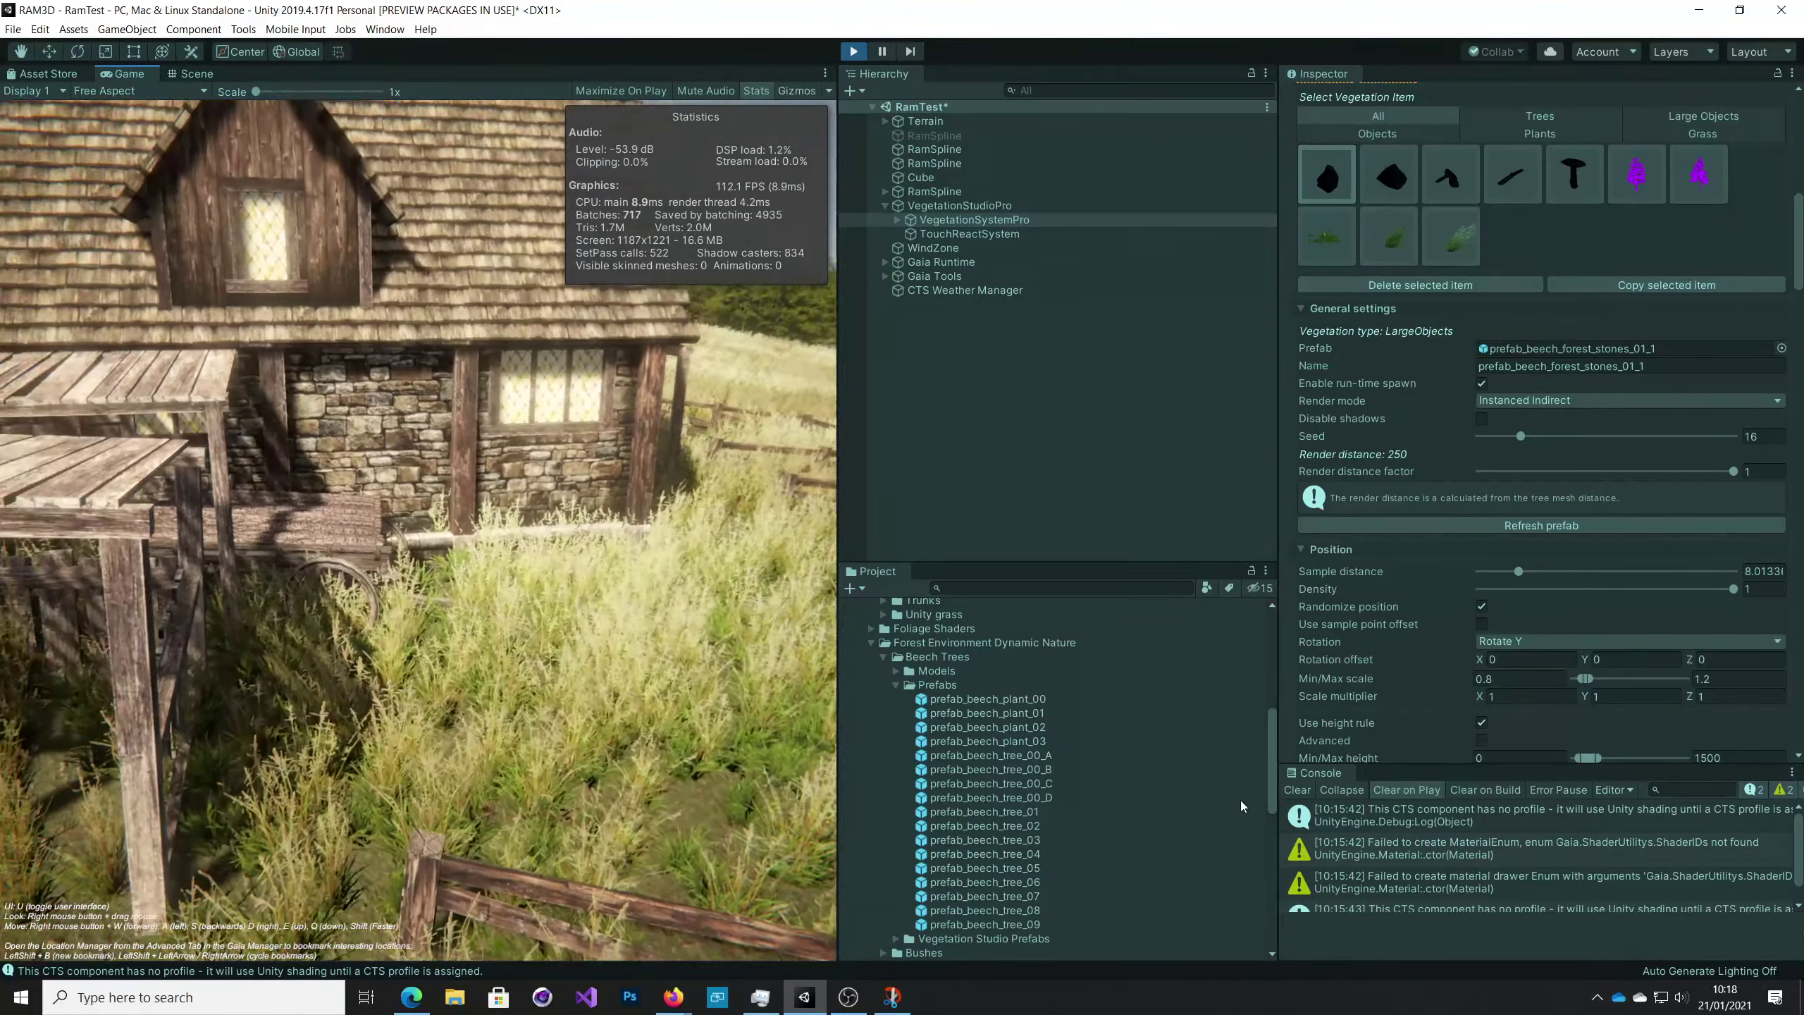
key("s")
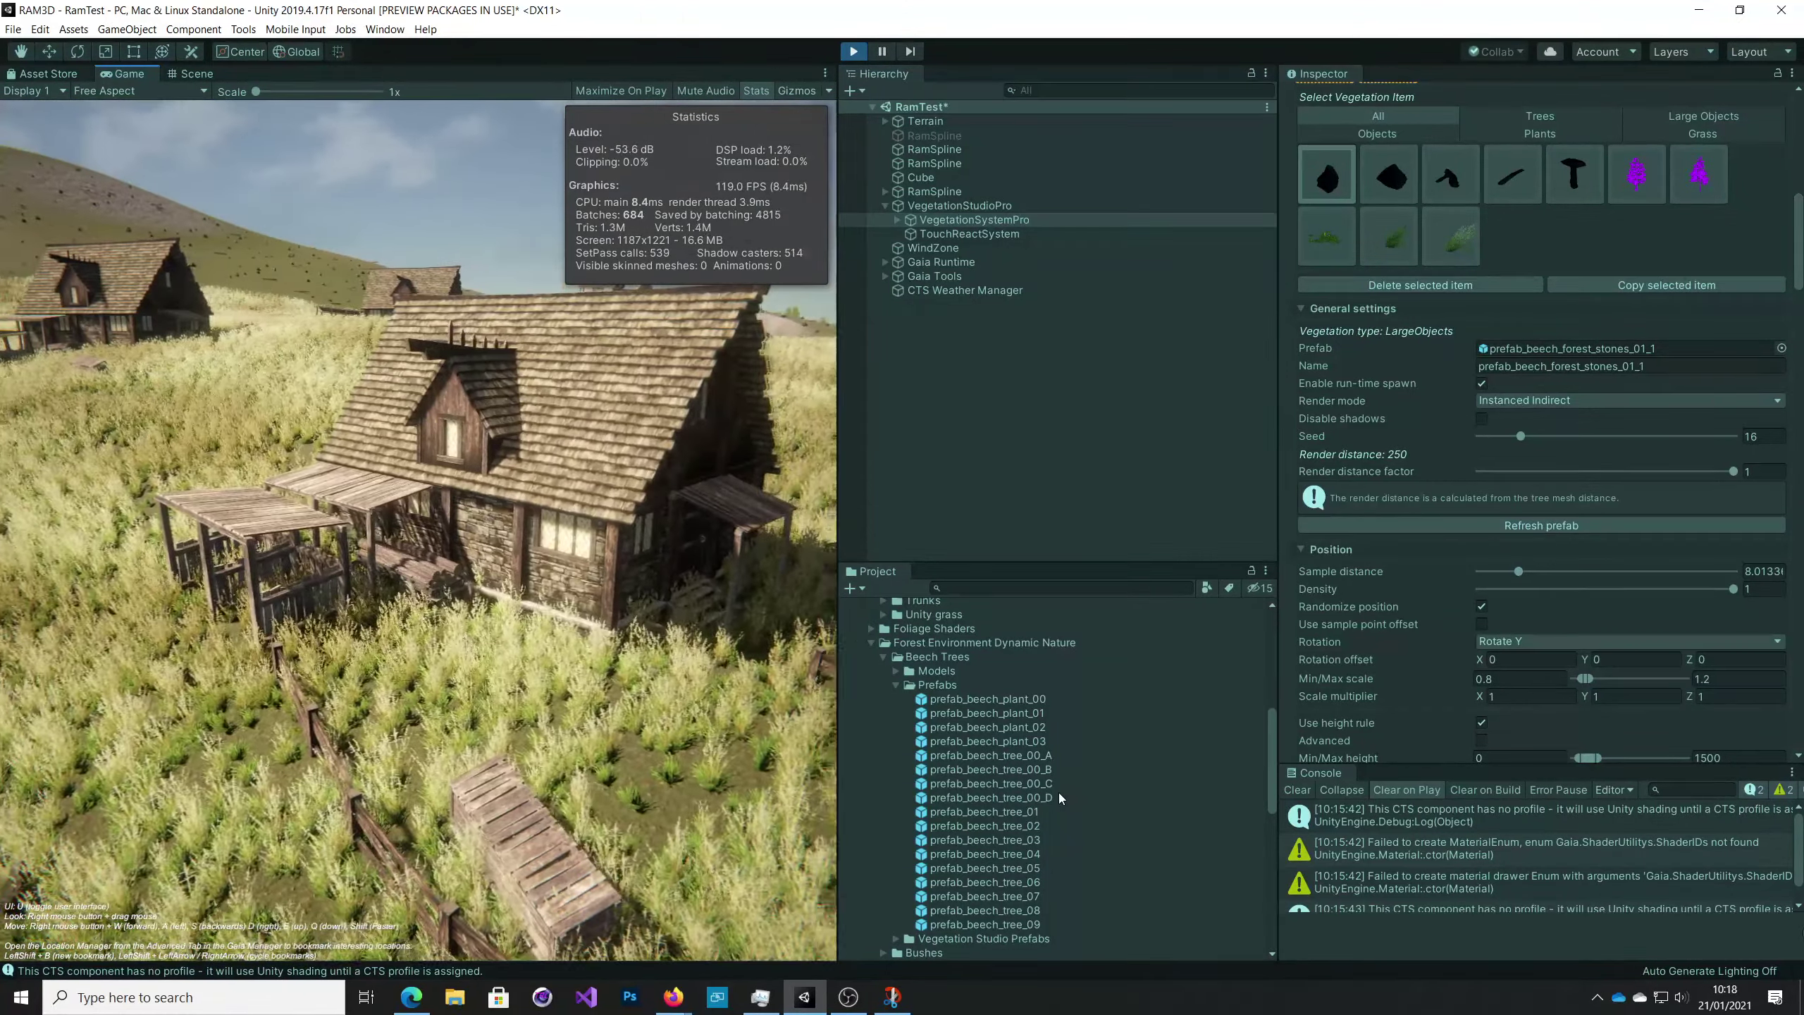
key("s")
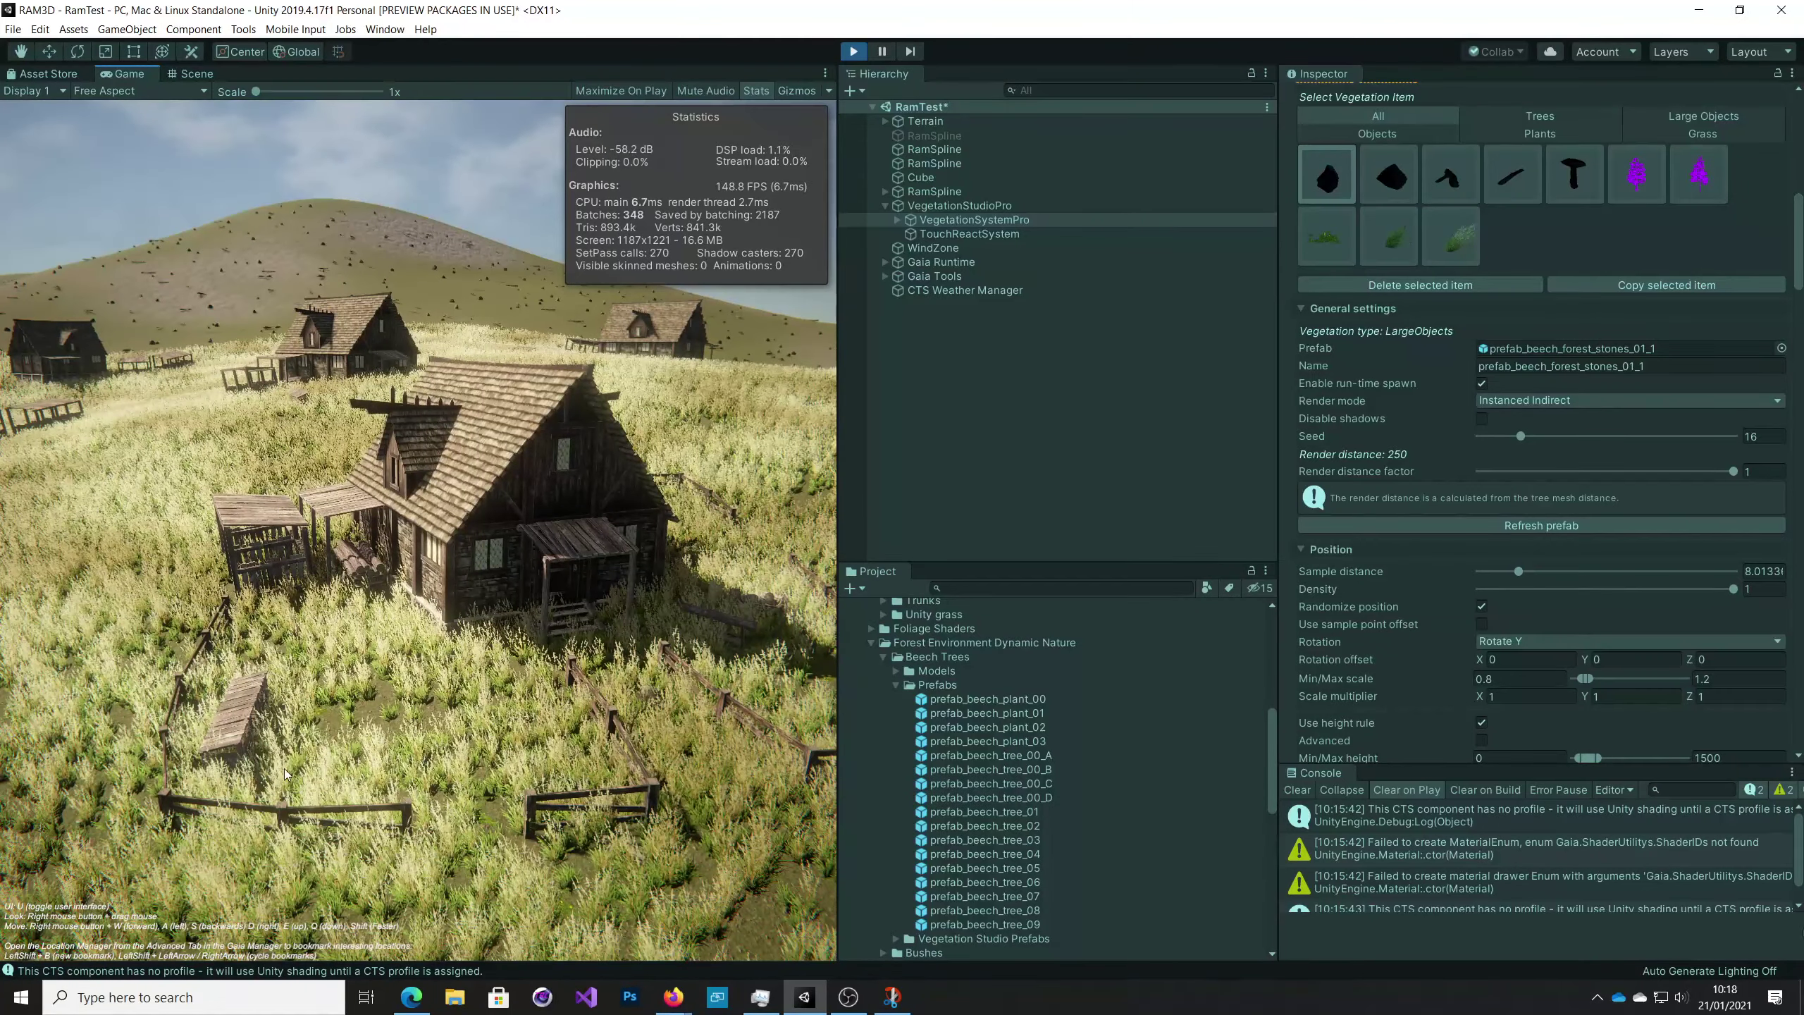
Circle the farmhouse to view its side shelter, fences and surrounding meadow from different angles.
key("w")
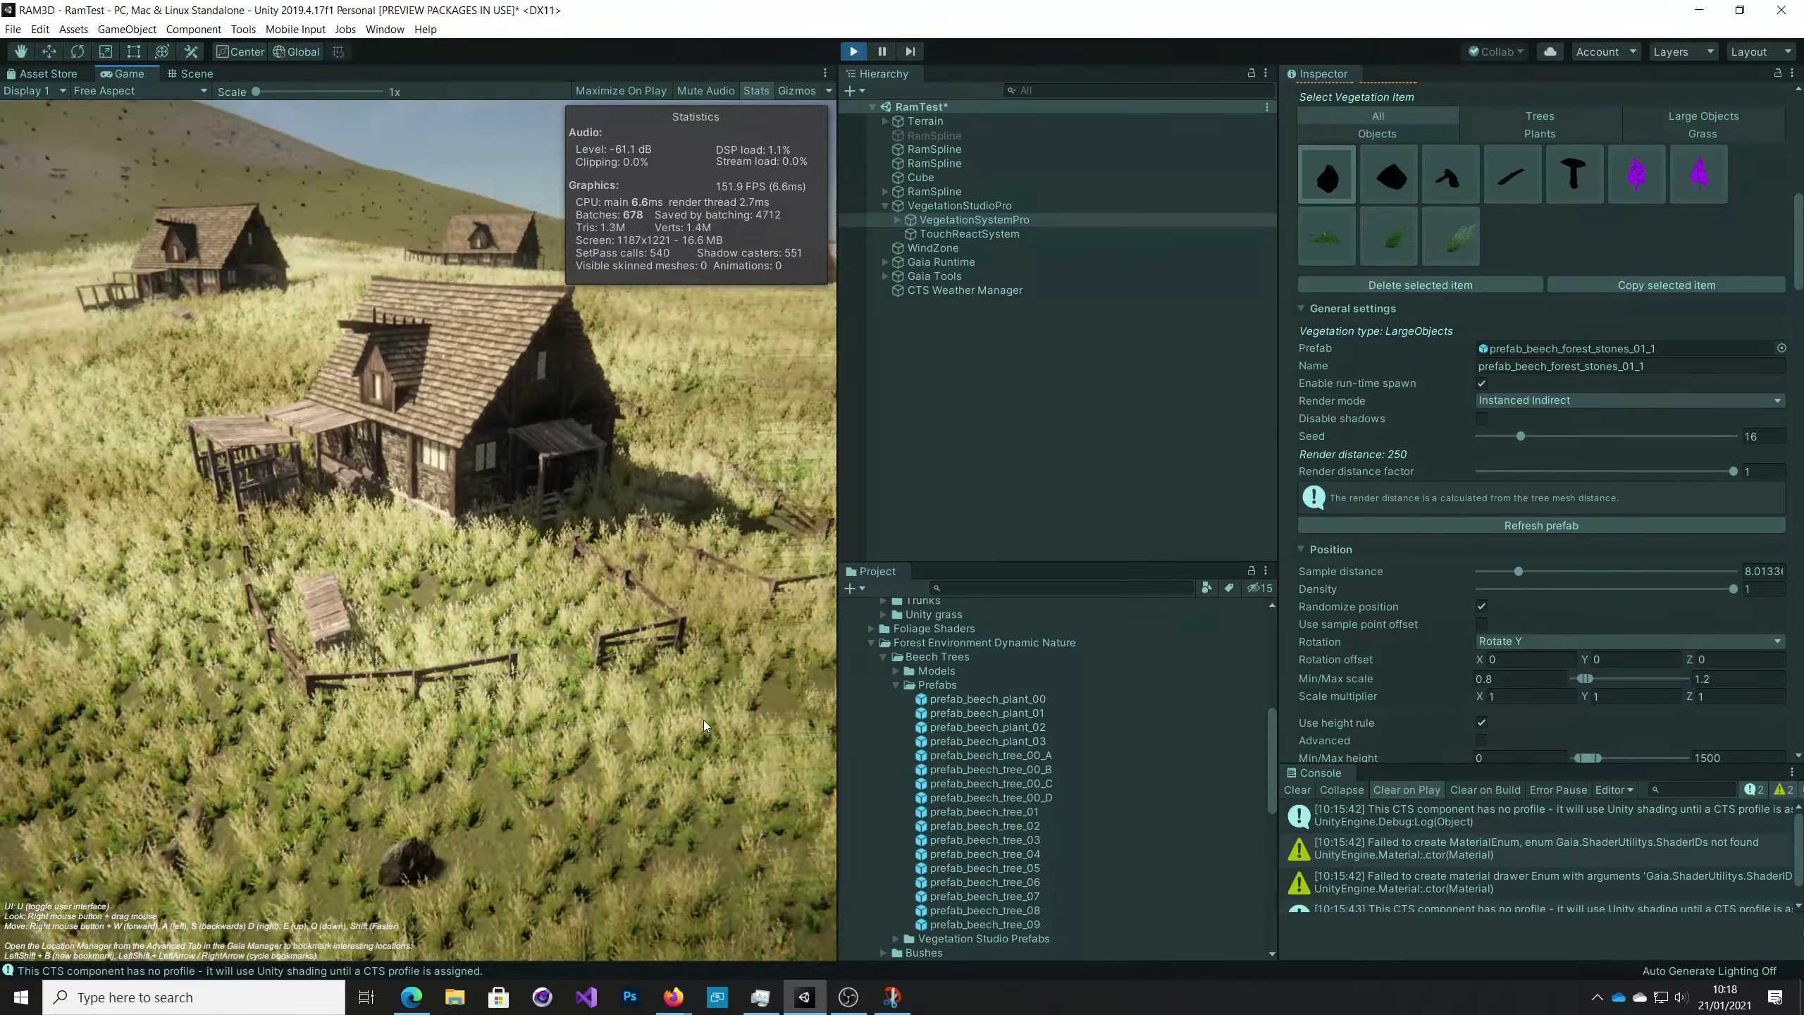
key("a")
right_click_drag(704, 721, 881, 698)
key("s")
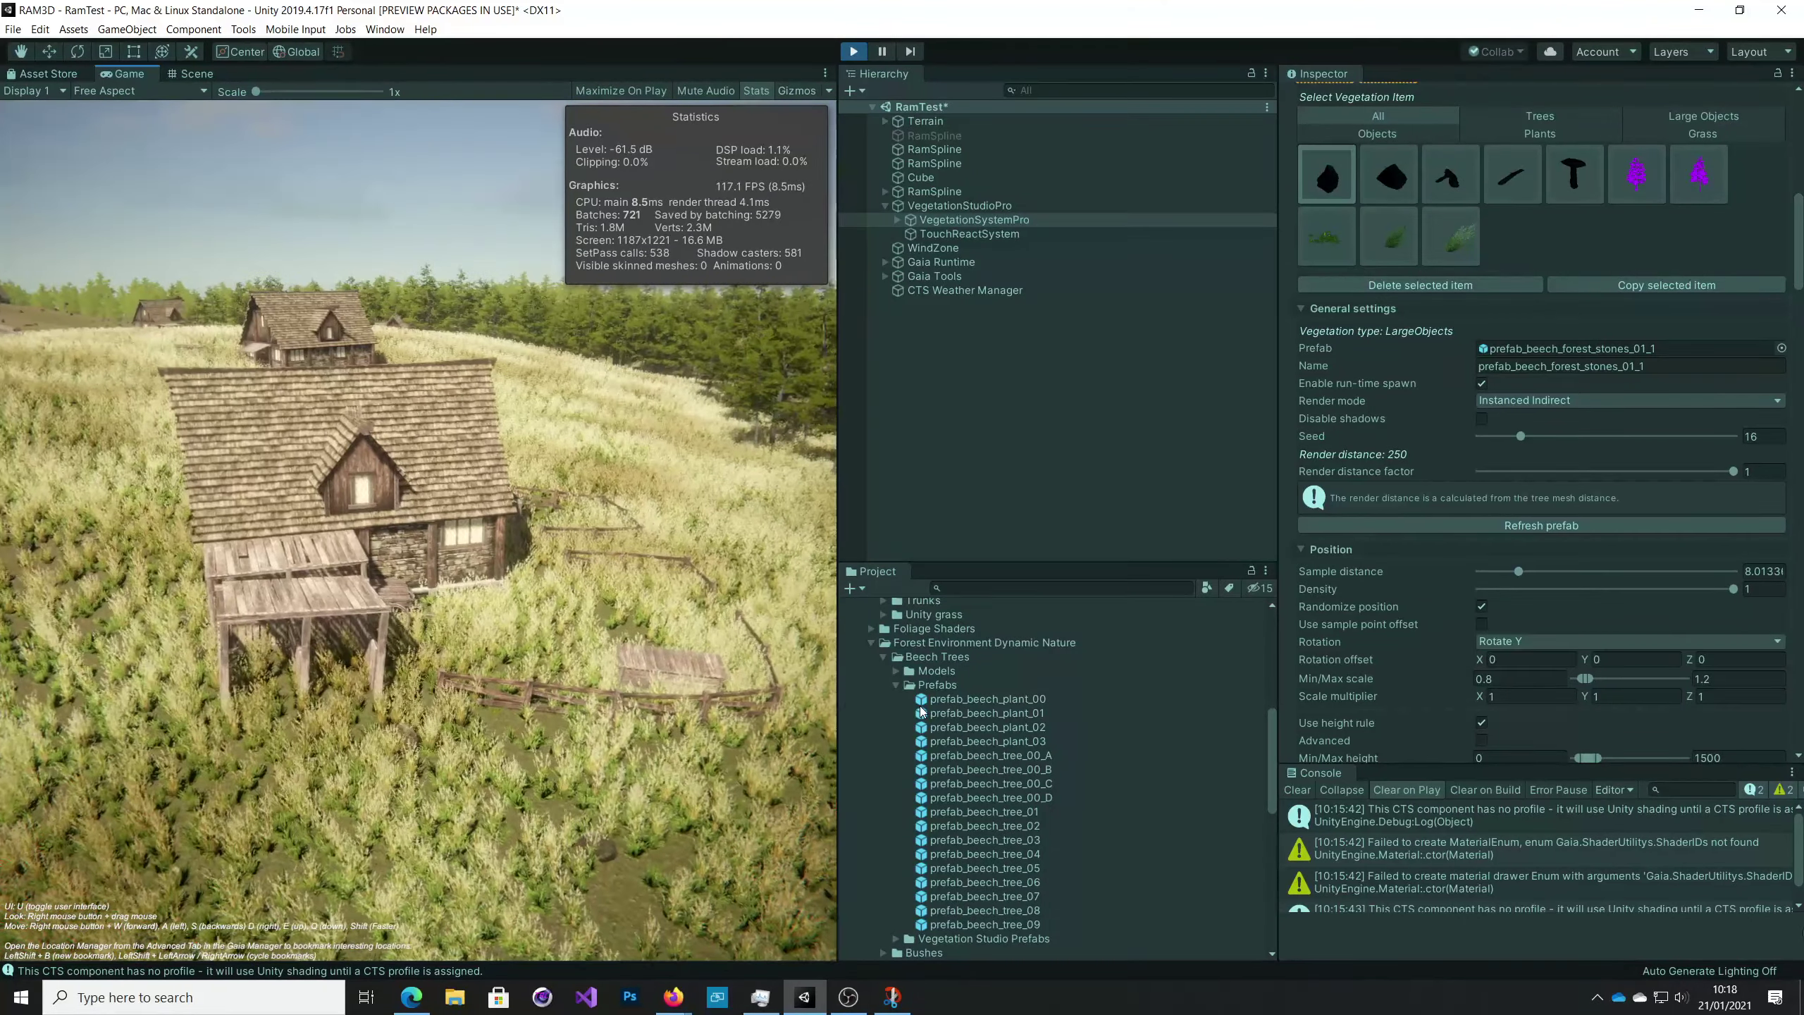
key("w")
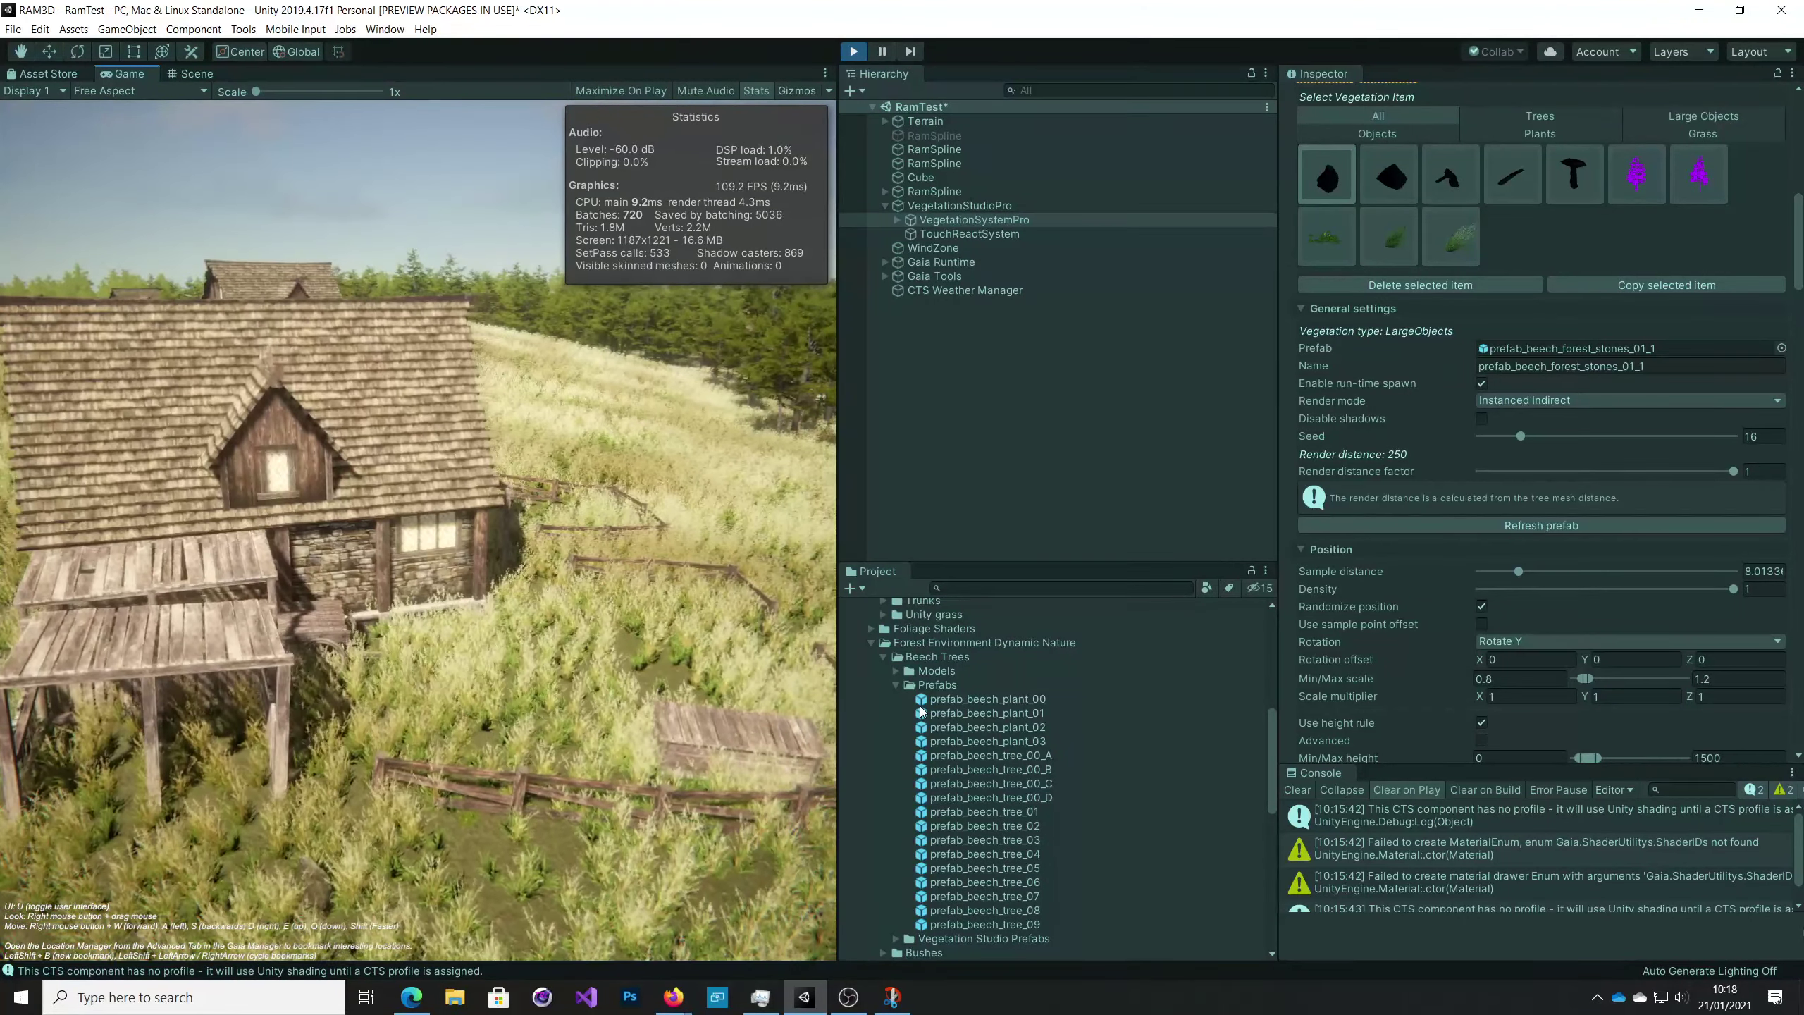
right_click_drag(872, 714, 609, 714)
key("w")
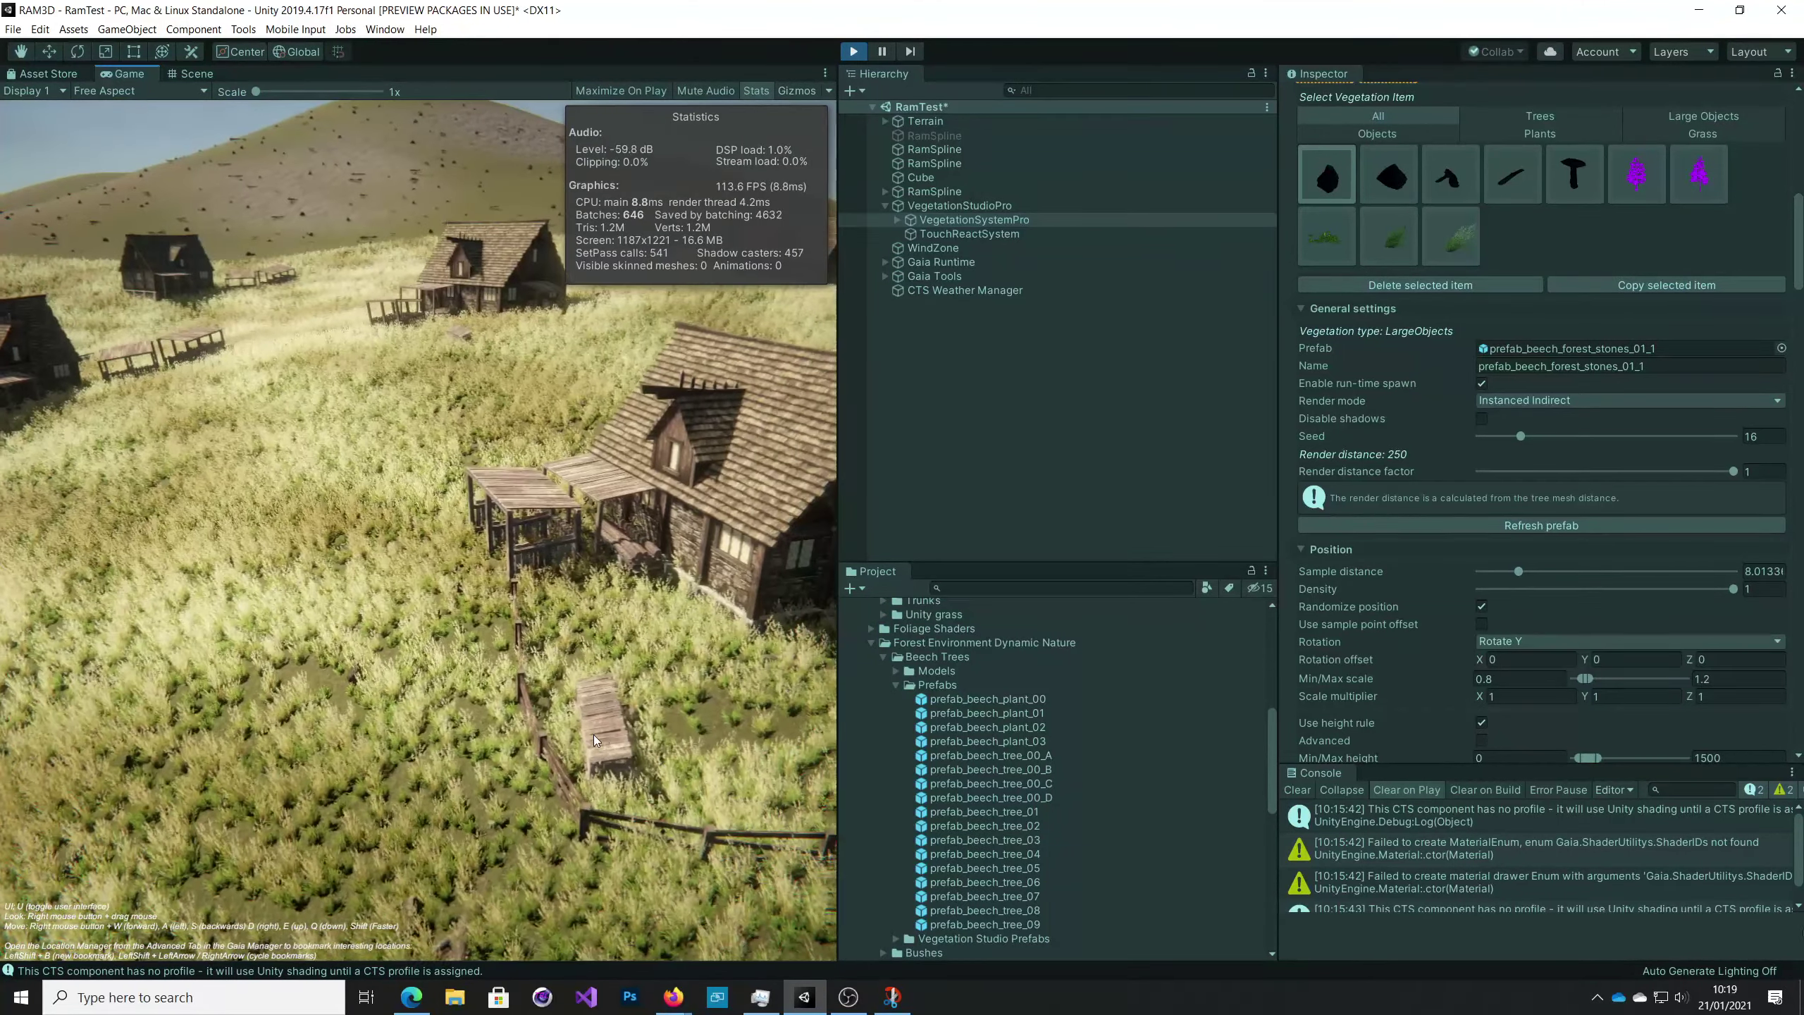
Examine the farmhouse's front porch, fences and cart in the grass up close, ending with a raised view of the yard.
key("d")
right_click_drag(612, 742, 617, 752)
key("w")
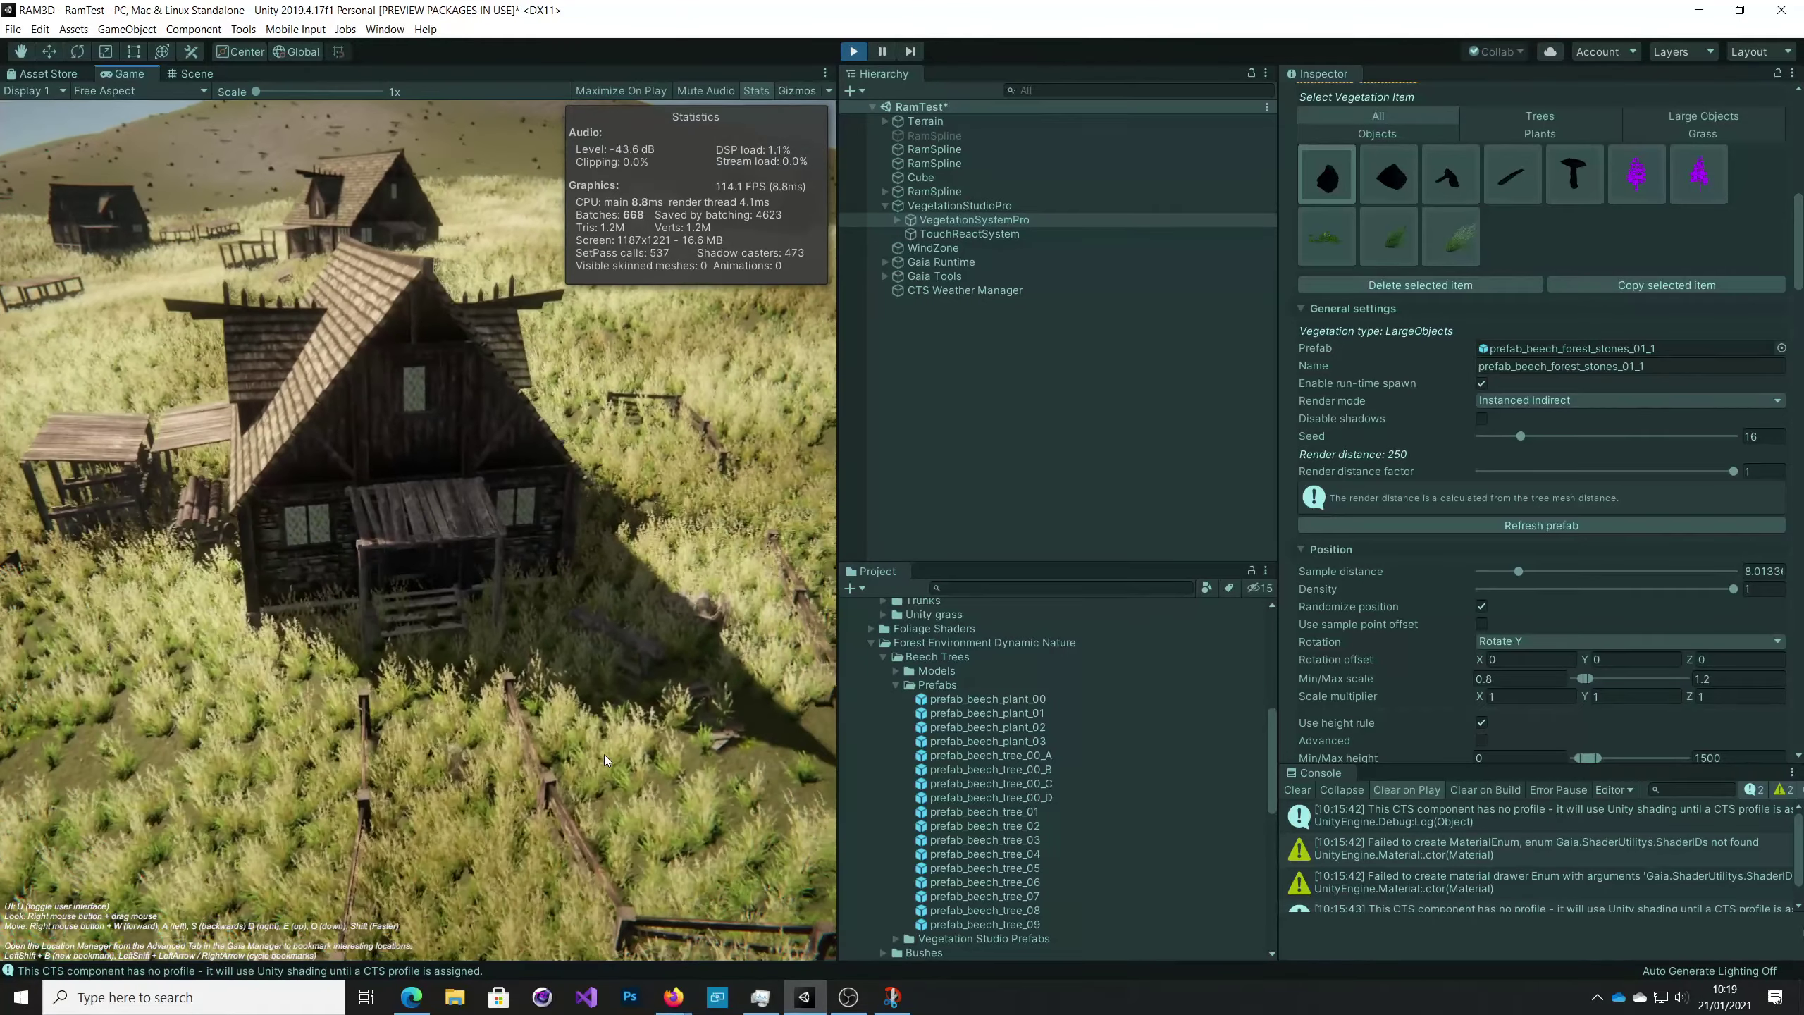
key("w")
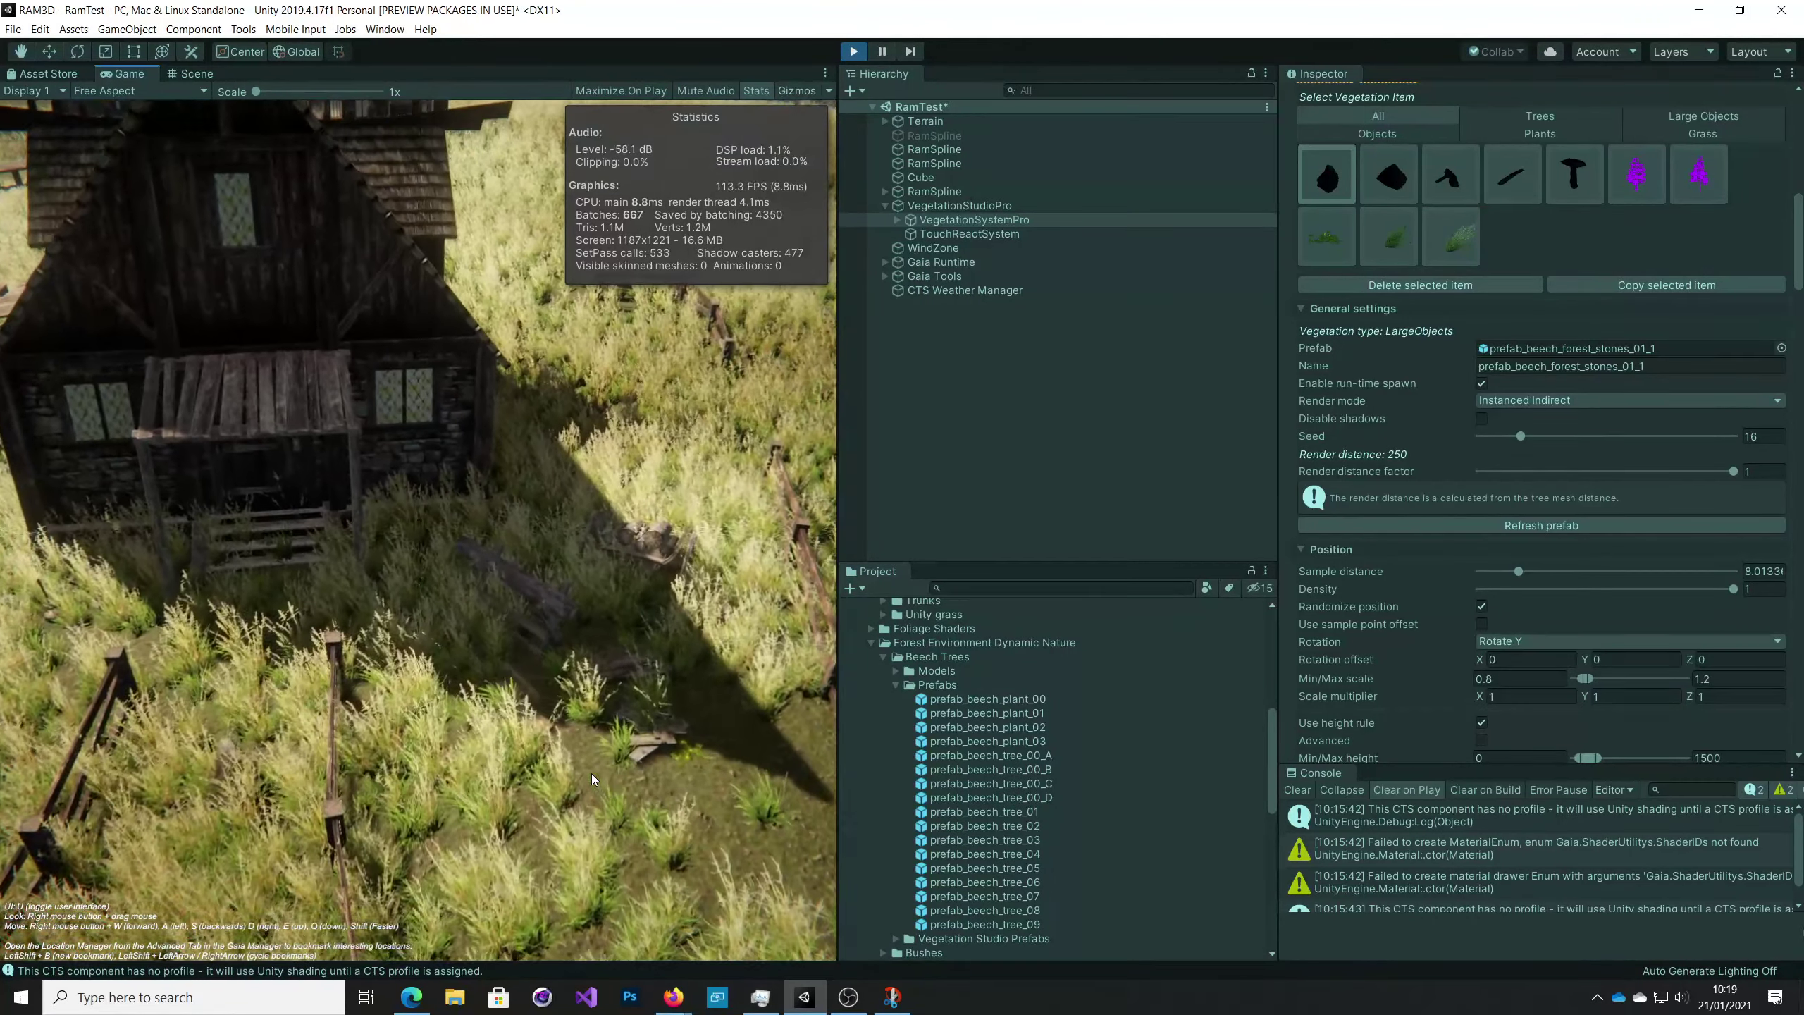
right_click_drag(592, 773, 676, 734)
key("s")
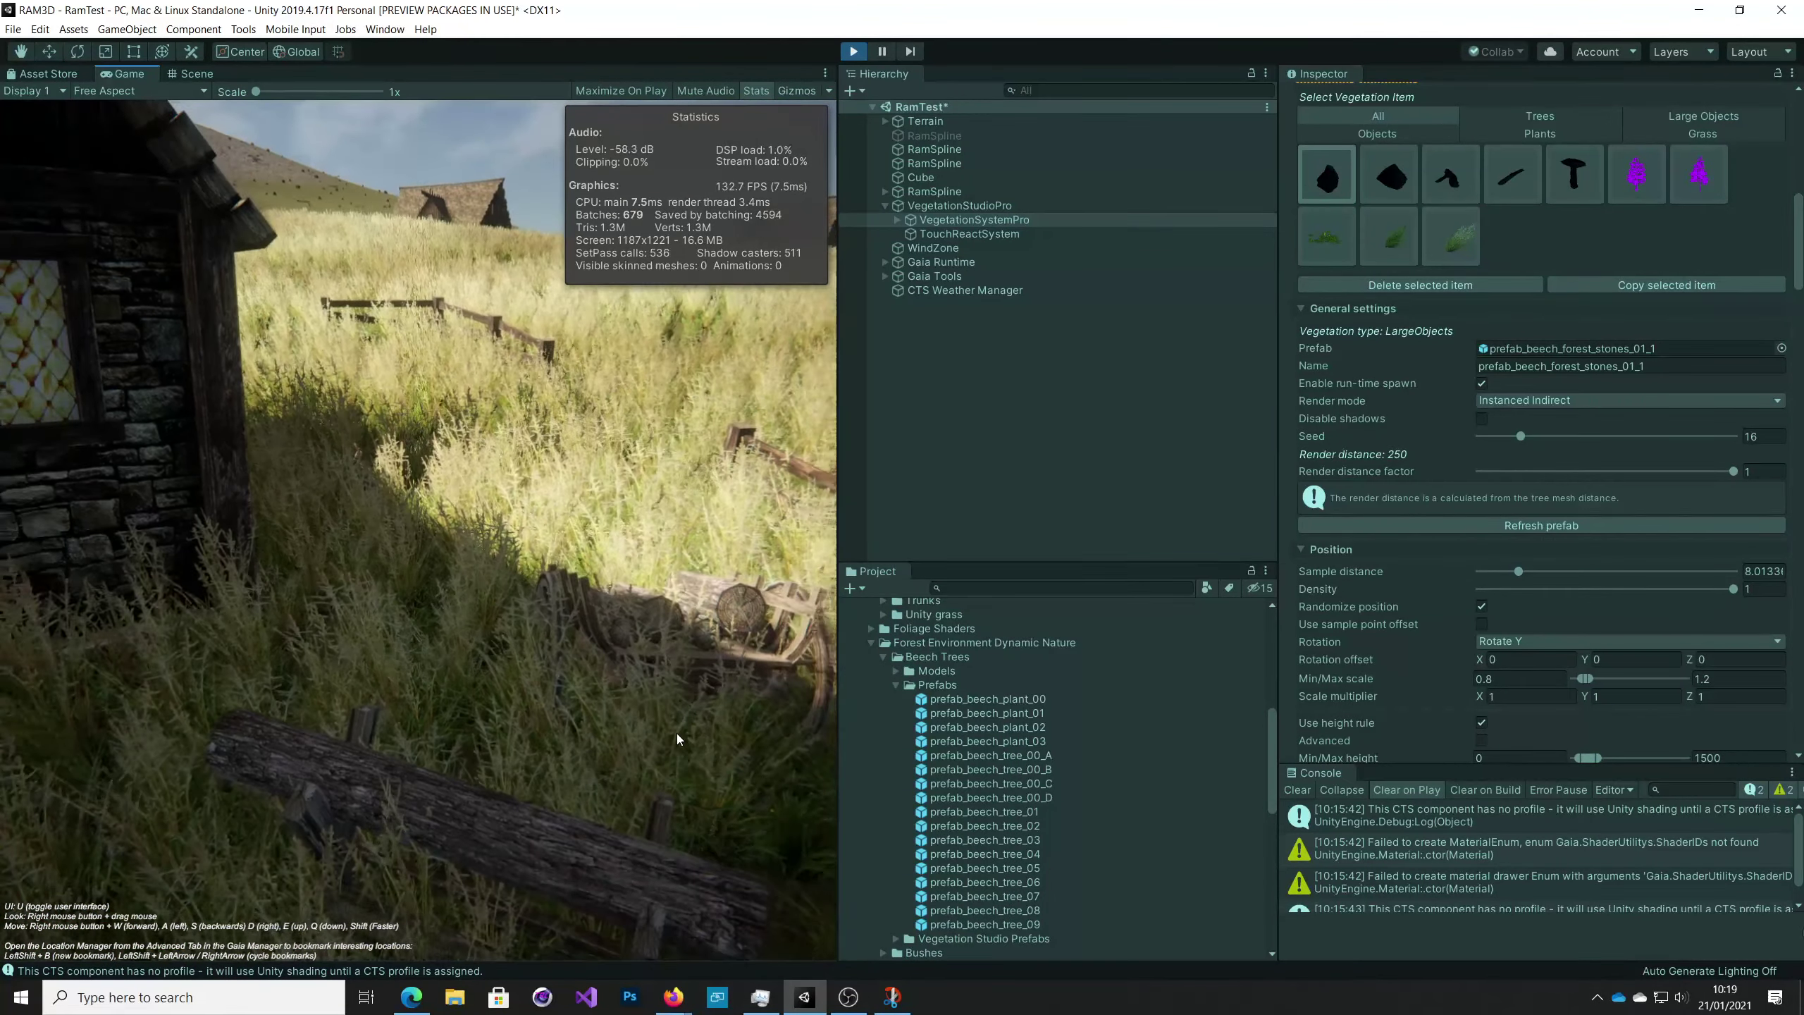
key("e")
key("s")
key("e")
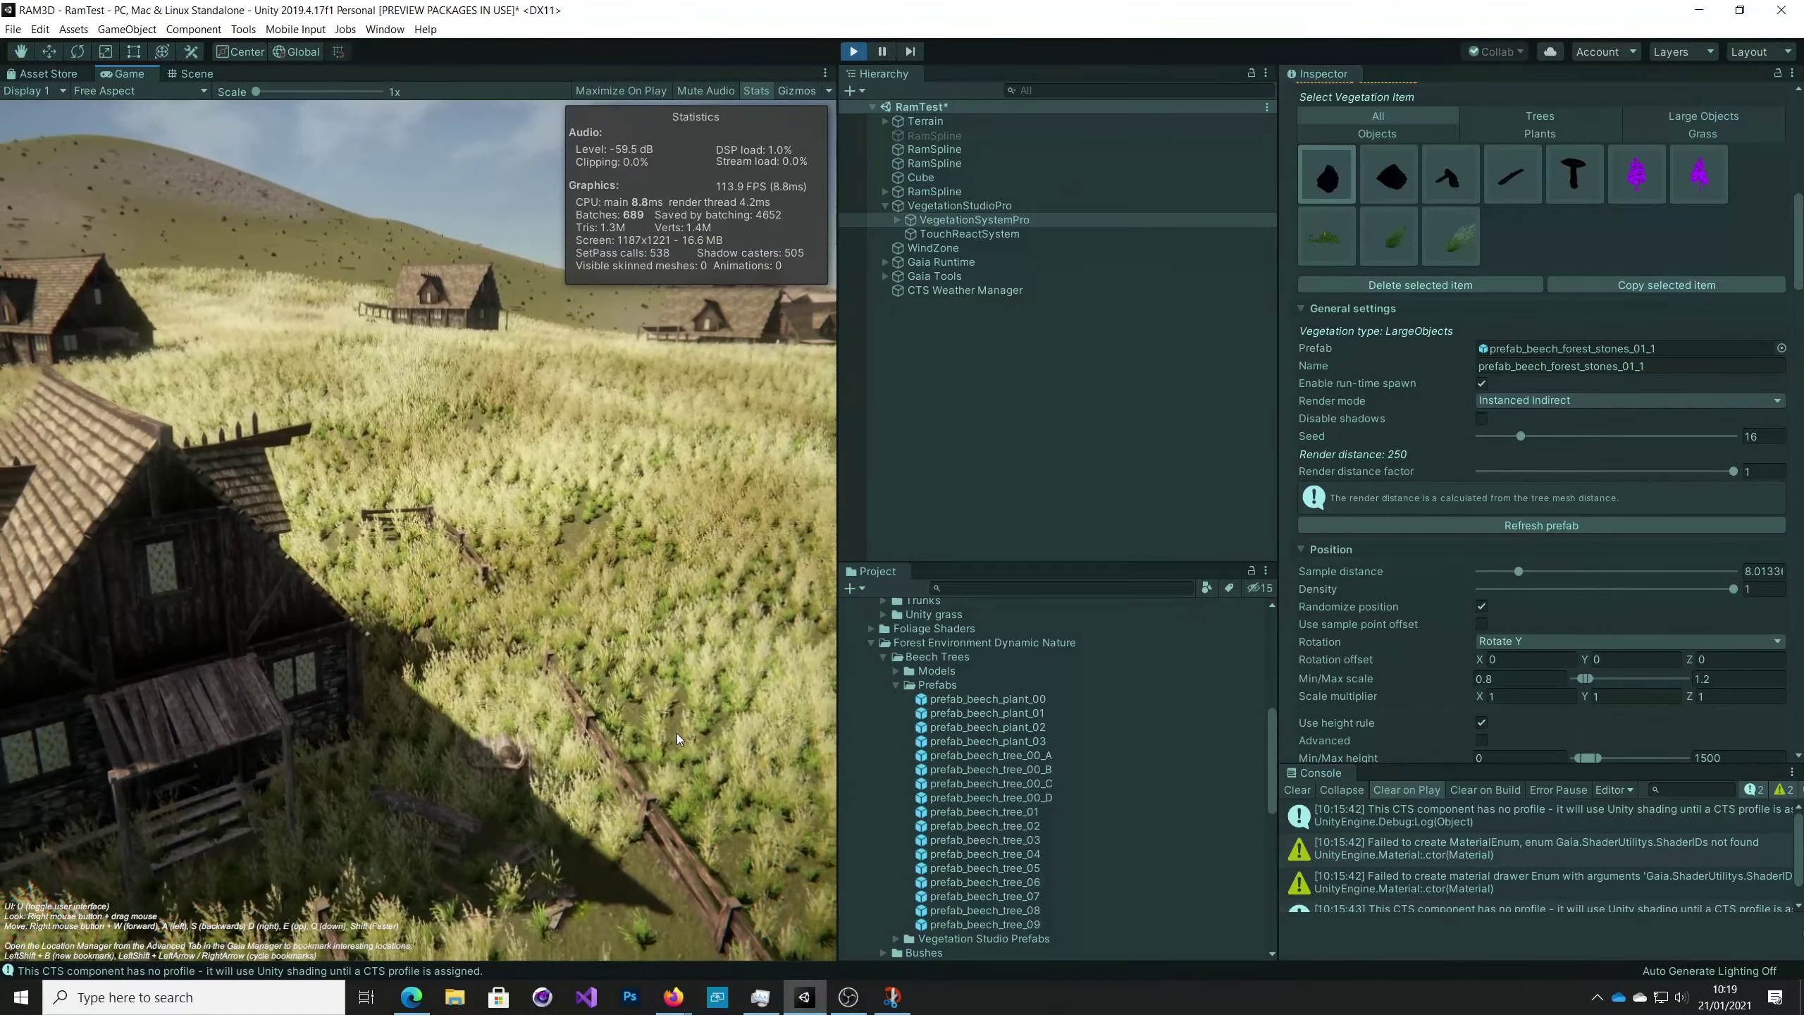
Fly over the village houses and meadow to view the stone-strewn hill beyond them.
right_click_drag(677, 734, 580, 642)
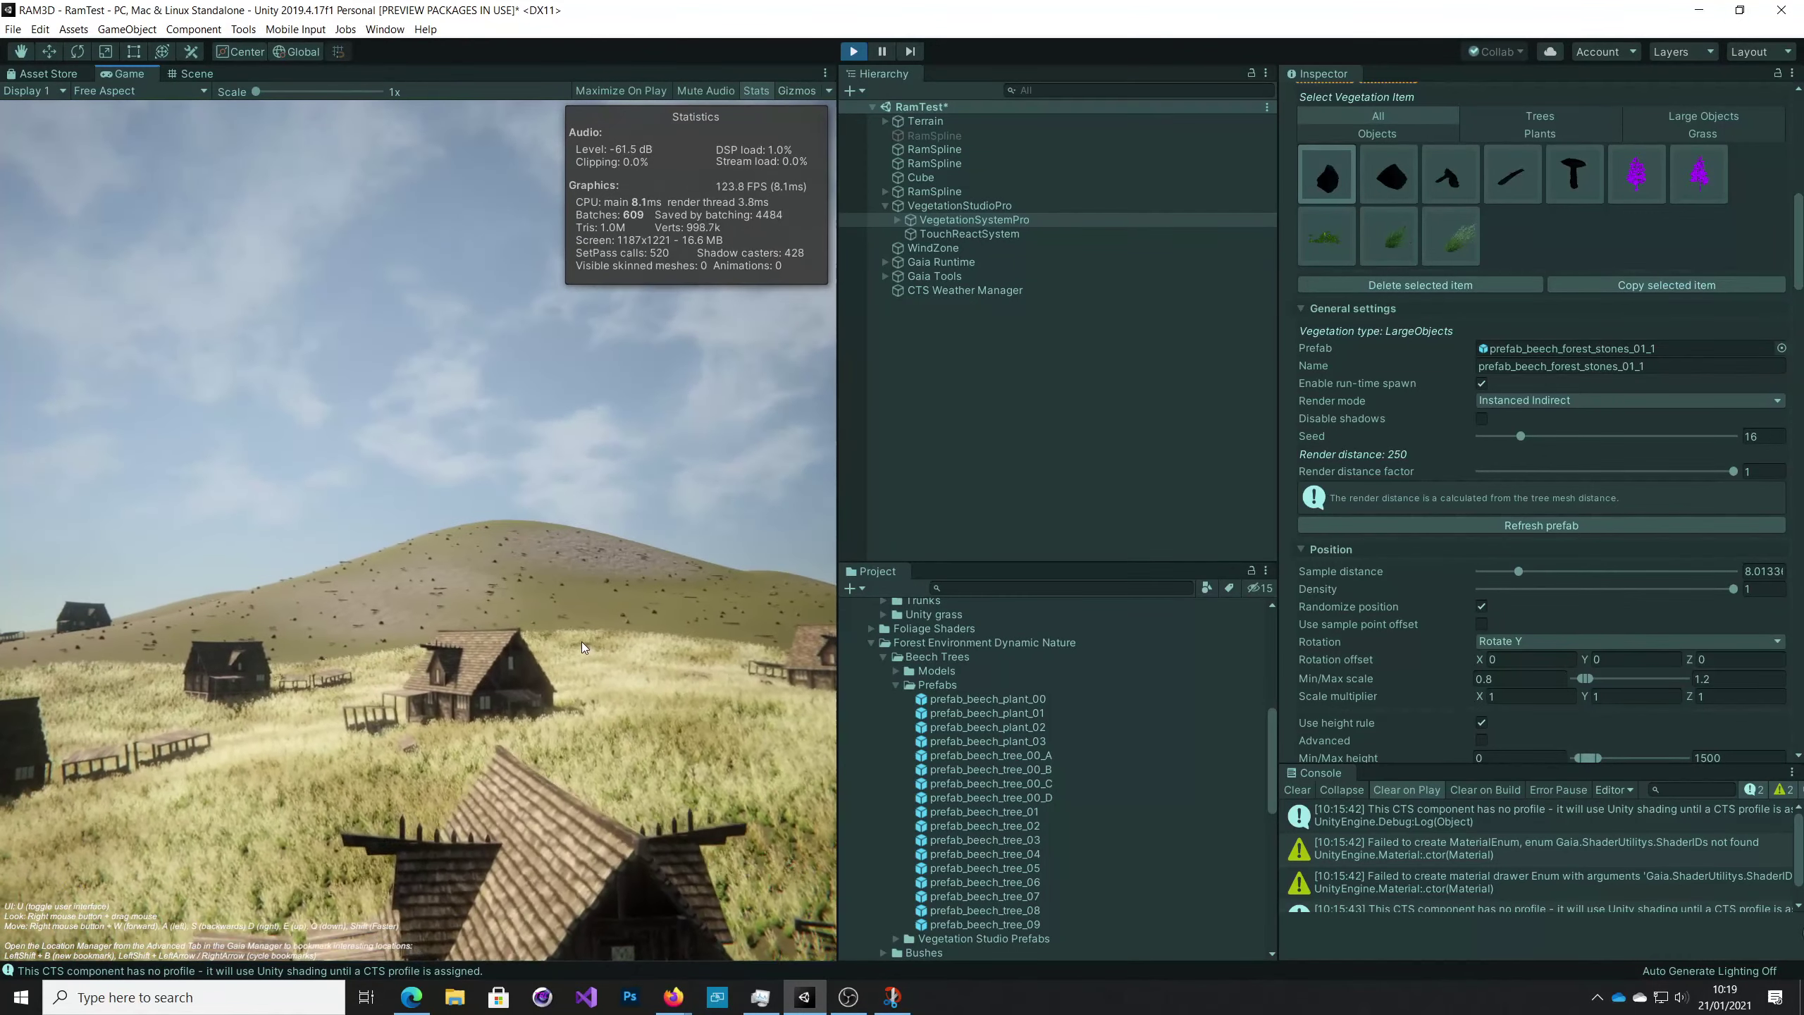
key("e")
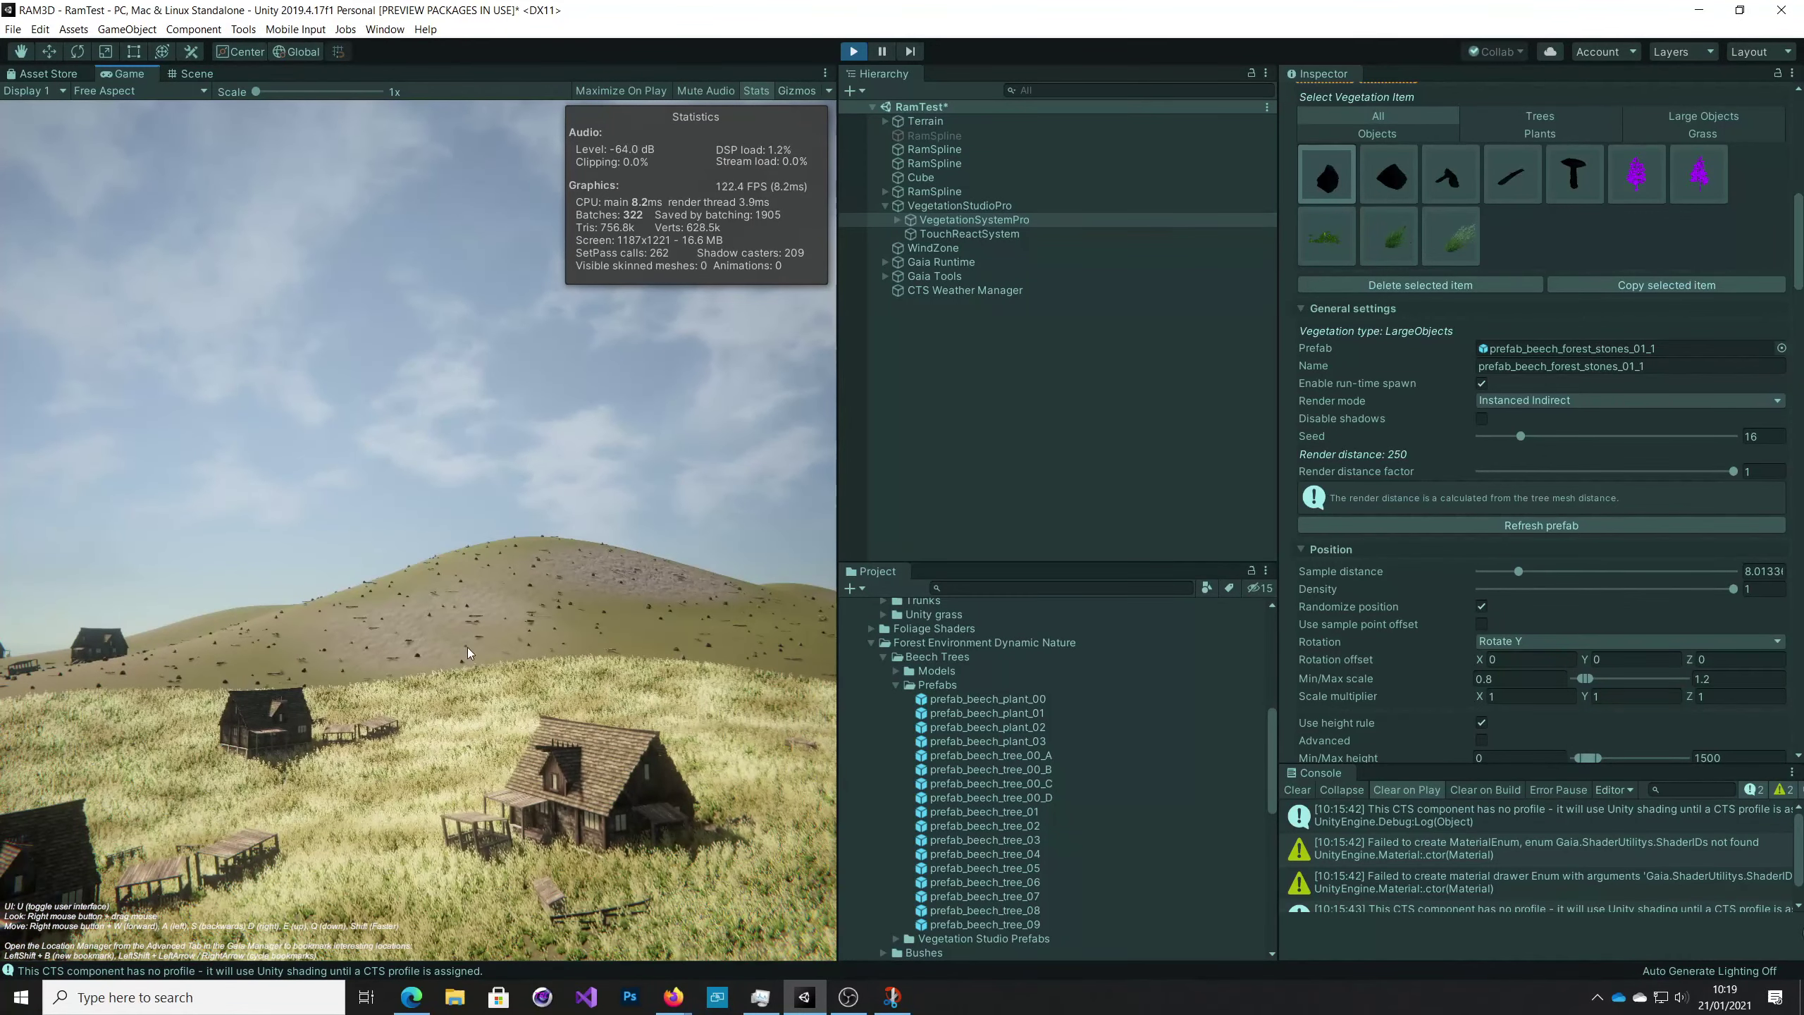
key("w")
right_click_drag(468, 647, 646, 755)
key("w")
key("w")
key("w")
key("w")
key("s")
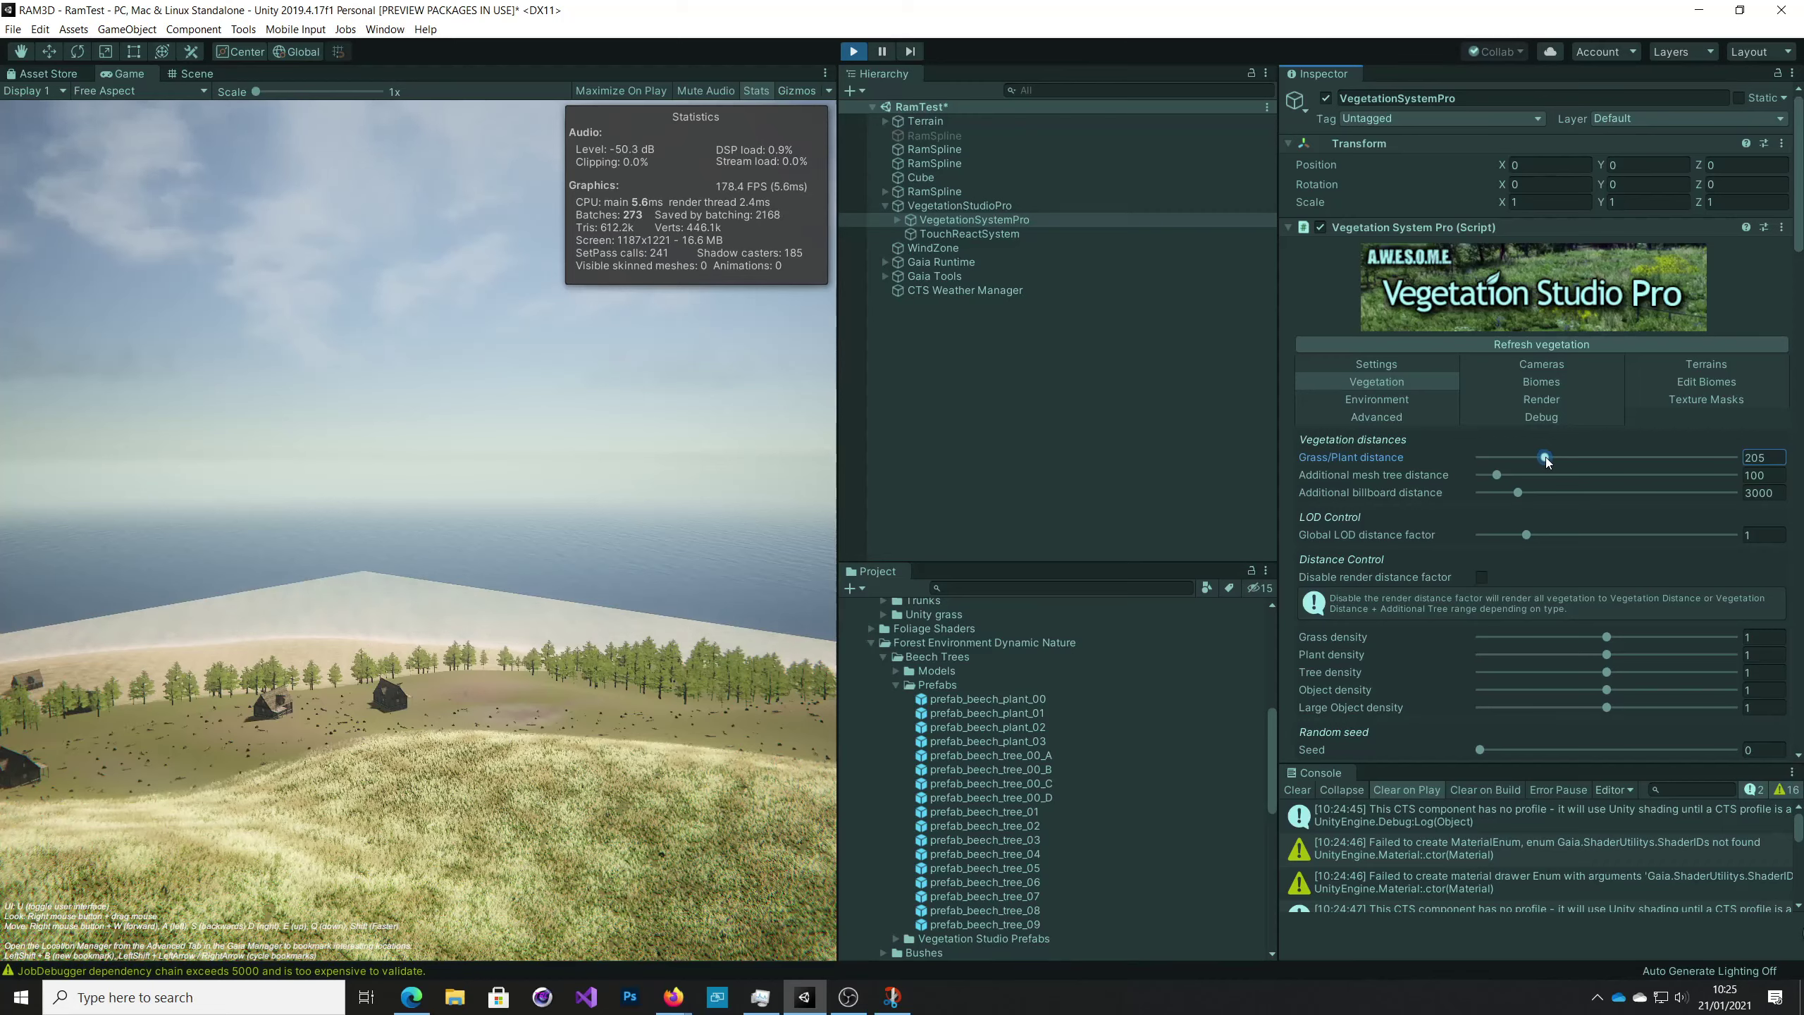
Set VegetationSystemPro's Grass/Plant distance to 280 and look across the meadow to check the extended grass.
left_click_drag(1560, 458, 1566, 458)
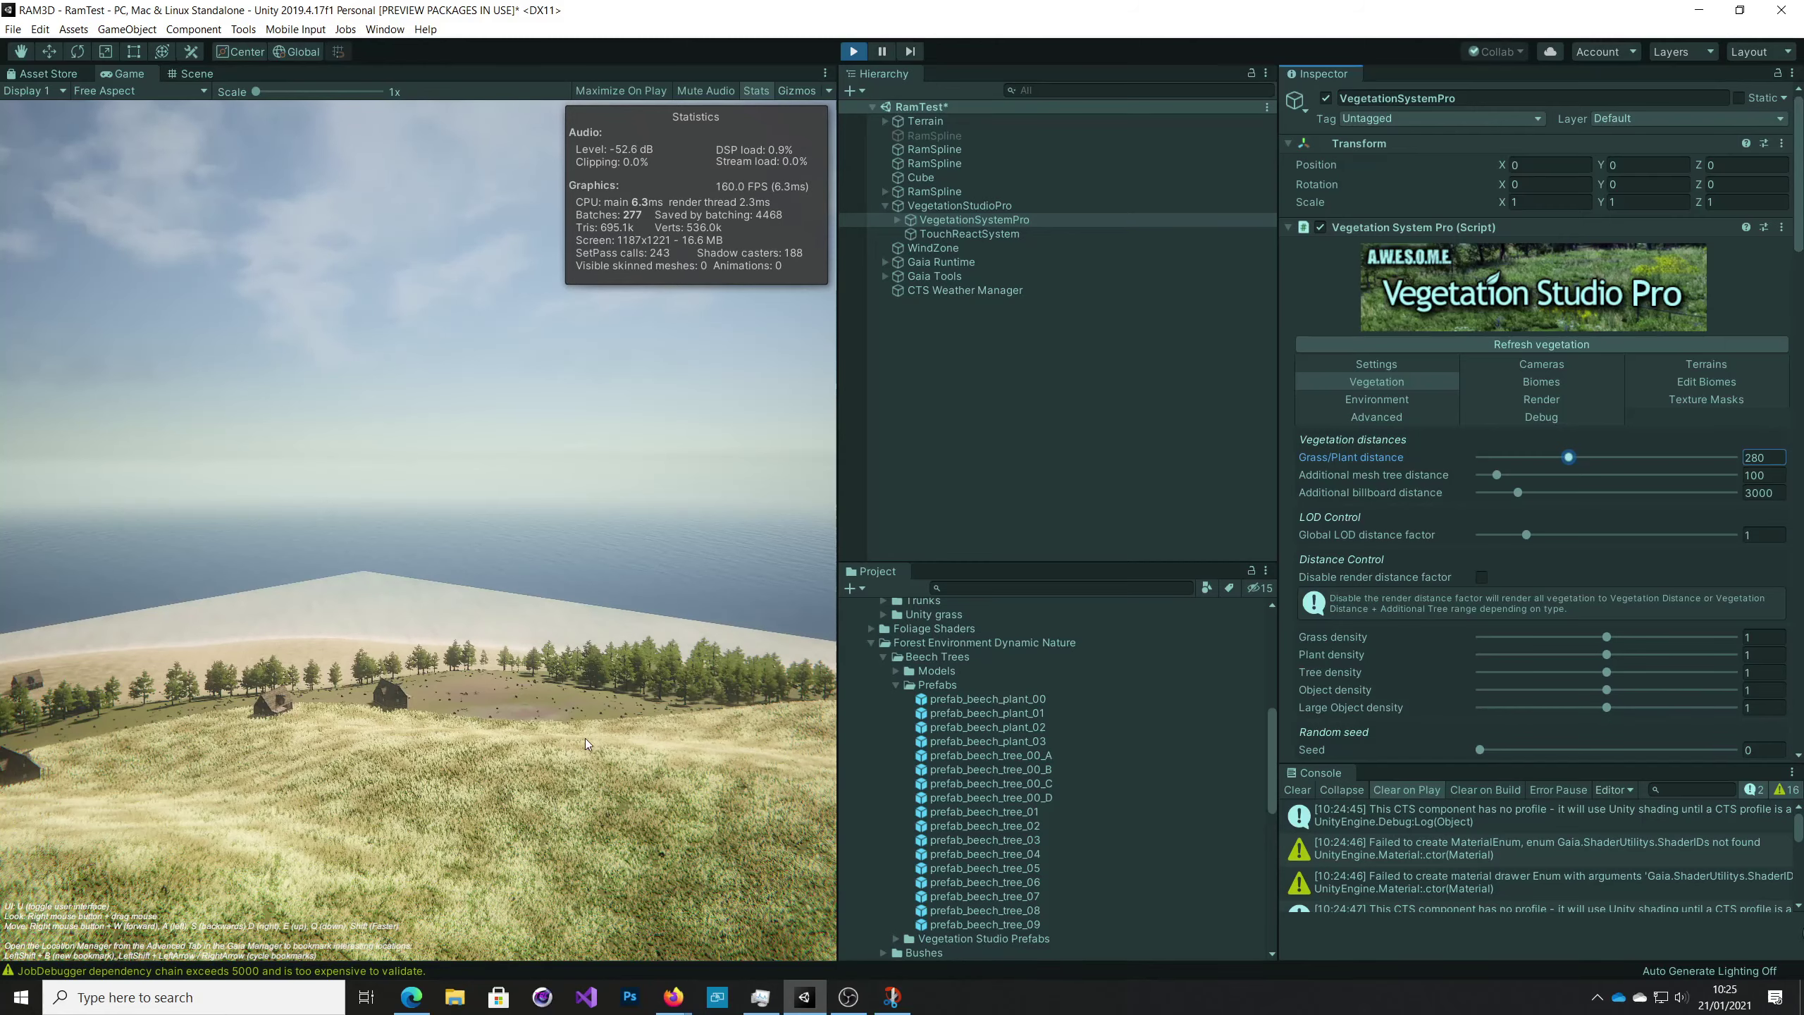
right_click_drag(585, 739, 630, 829)
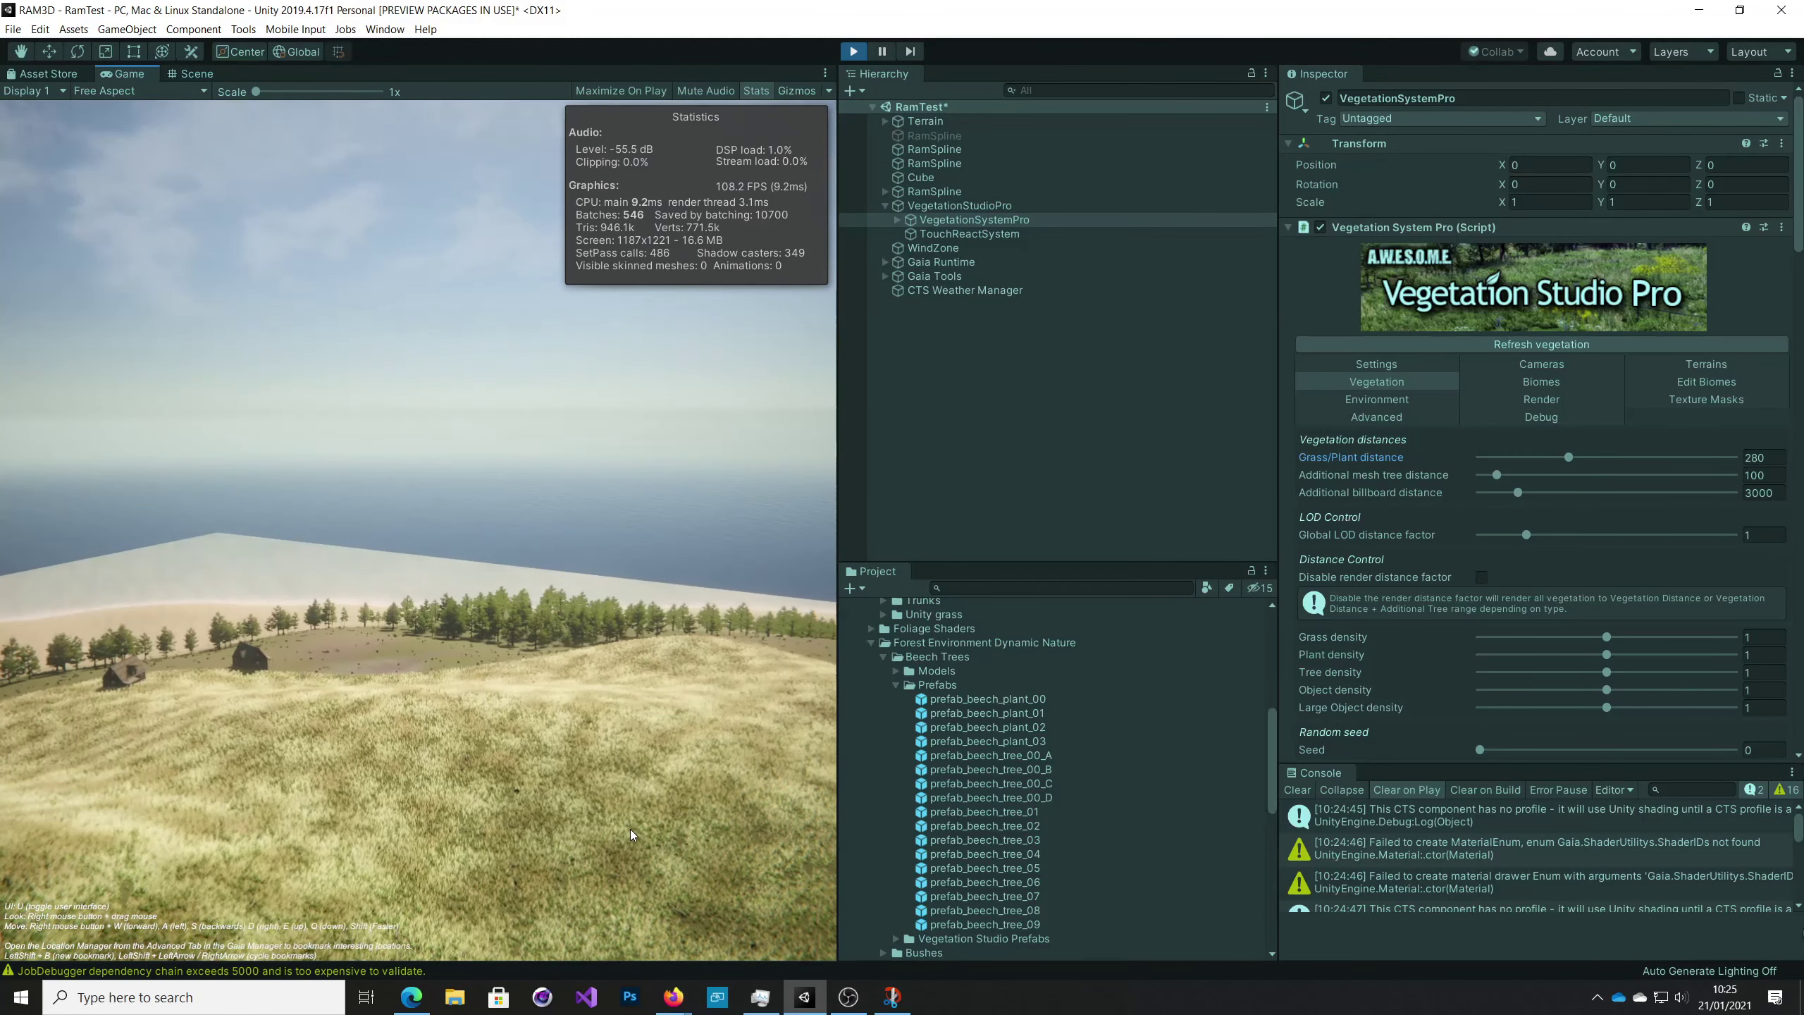
key("w")
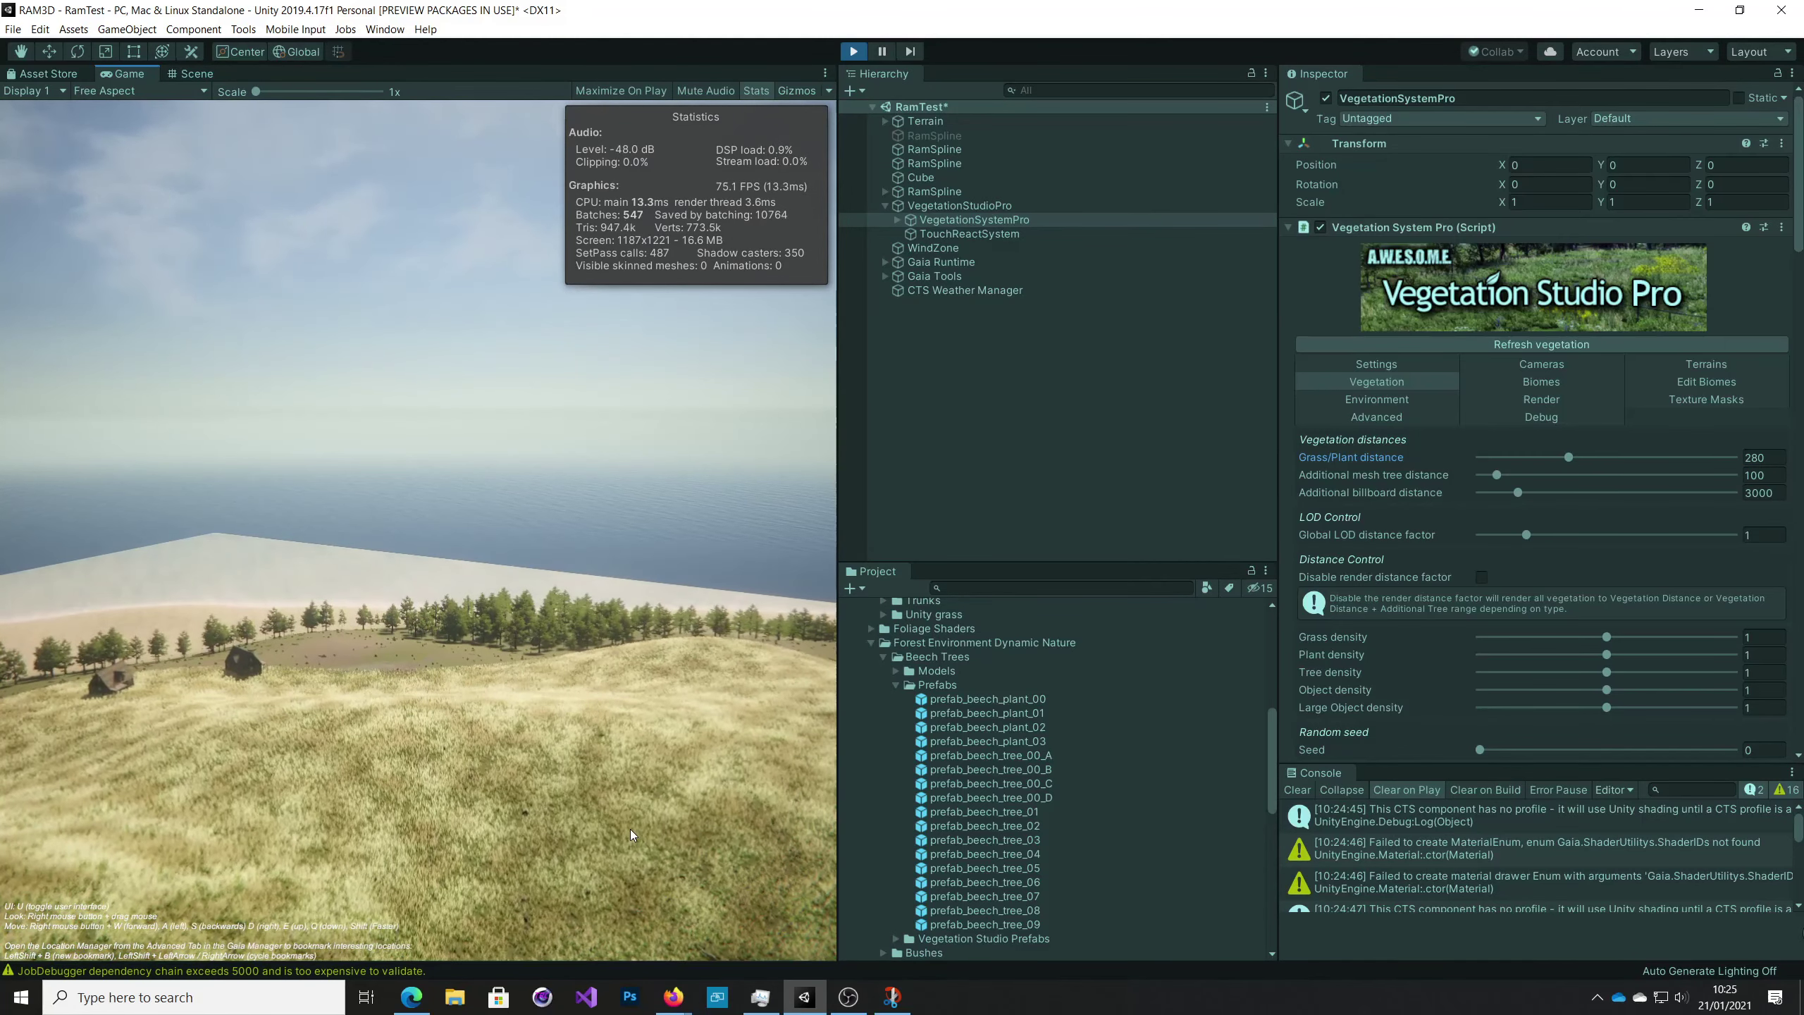
Turn the game view over the village houses and raise VegetationSystemPro's Grass/Plant distance to 372.
right_click_drag(630, 829, 535, 824)
key("a")
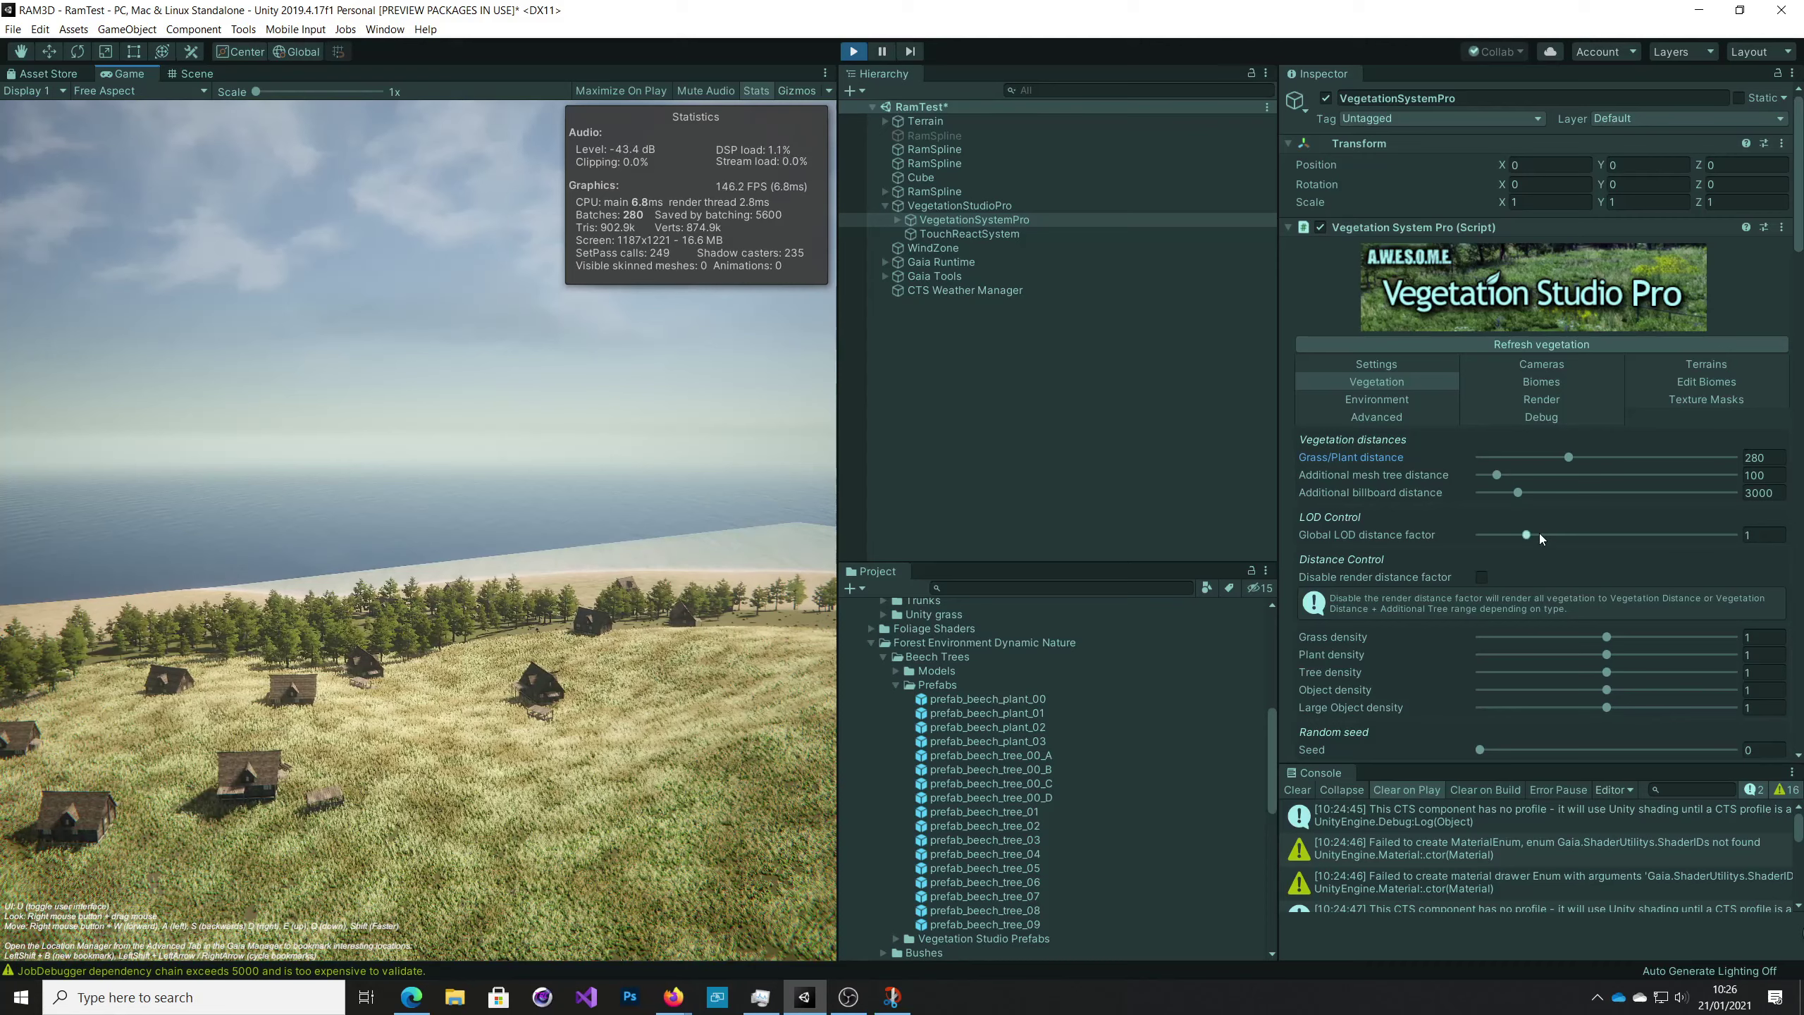
left_click_drag(1570, 461, 1571, 463)
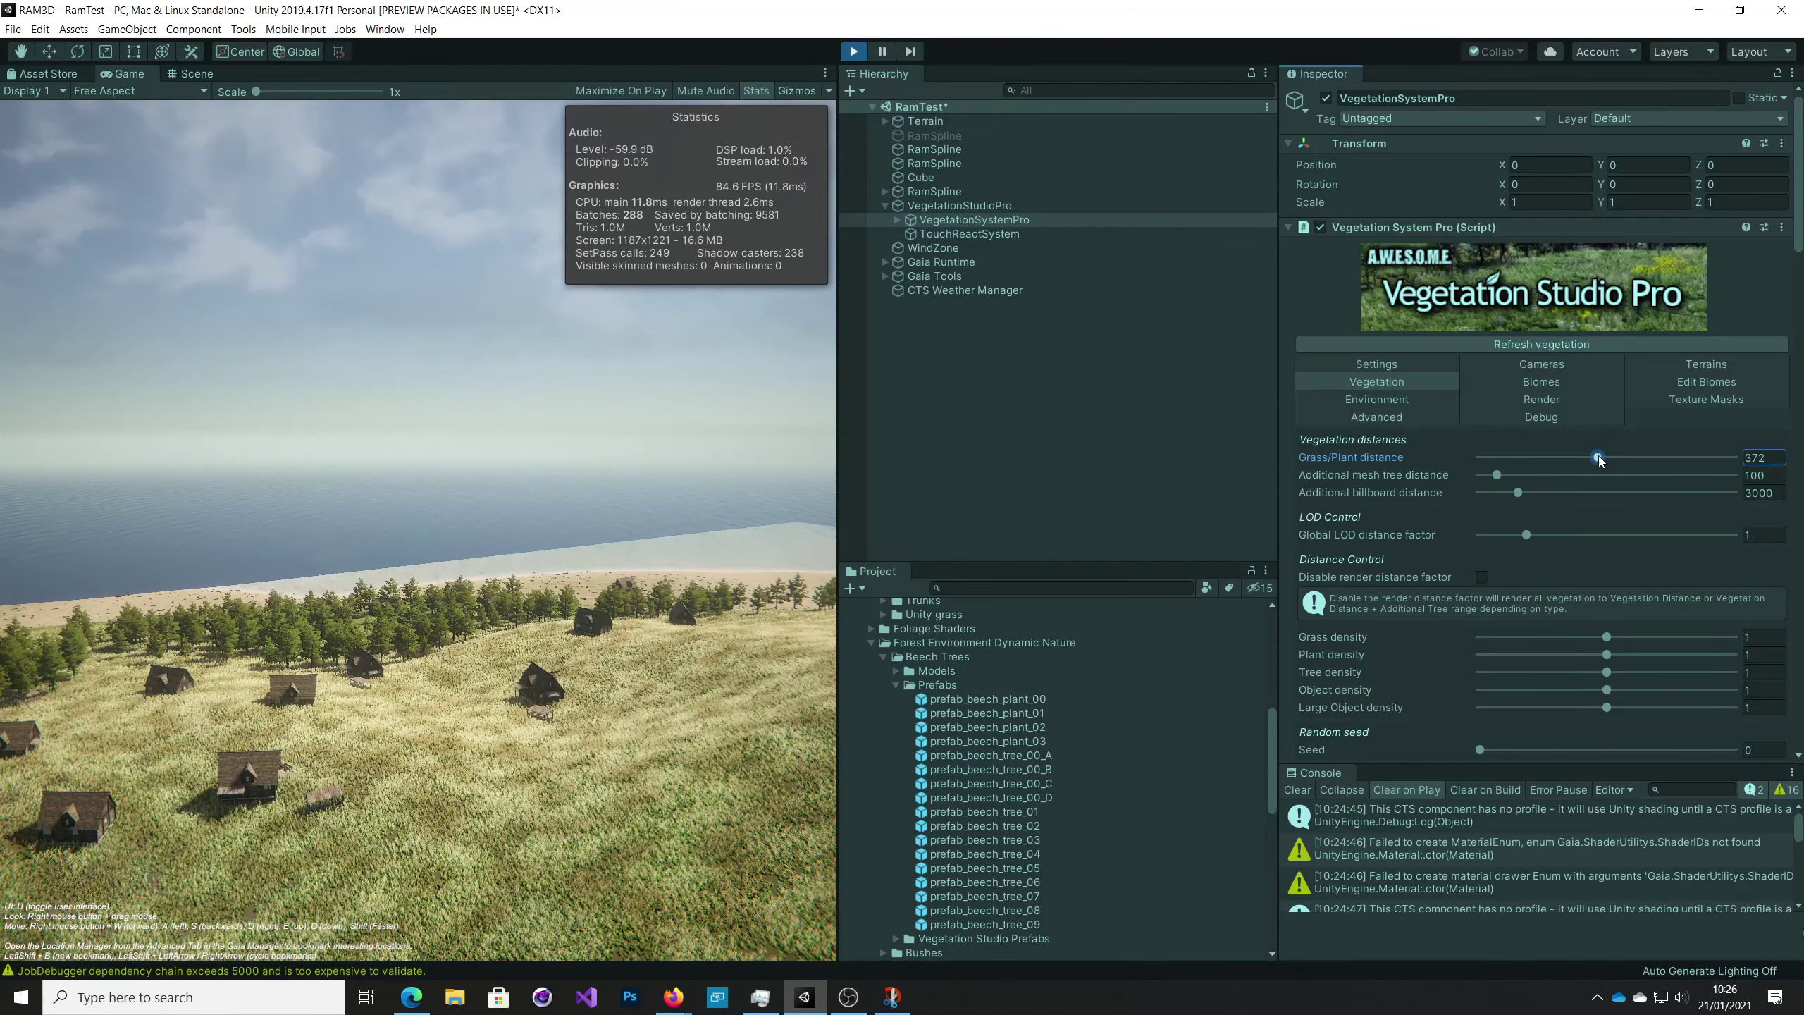
Fly around the meadow and down to ground level to examine how far the grass extends toward the trees.
mouse_move(524, 750)
right_mouse_down()
mouse_move(678, 747)
mouse_move(493, 762)
mouse_move(629, 767)
mouse_move(587, 776)
mouse_move(46, 720)
mouse_move(66, 745)
mouse_move(120, 749)
mouse_move(268, 909)
mouse_move(277, 673)
mouse_move(220, 716)
mouse_move(528, 716)
mouse_move(494, 738)
right_mouse_up()
key("w")
key("e")
key("w")
key("d")
key("d")
key("w")
key("s")
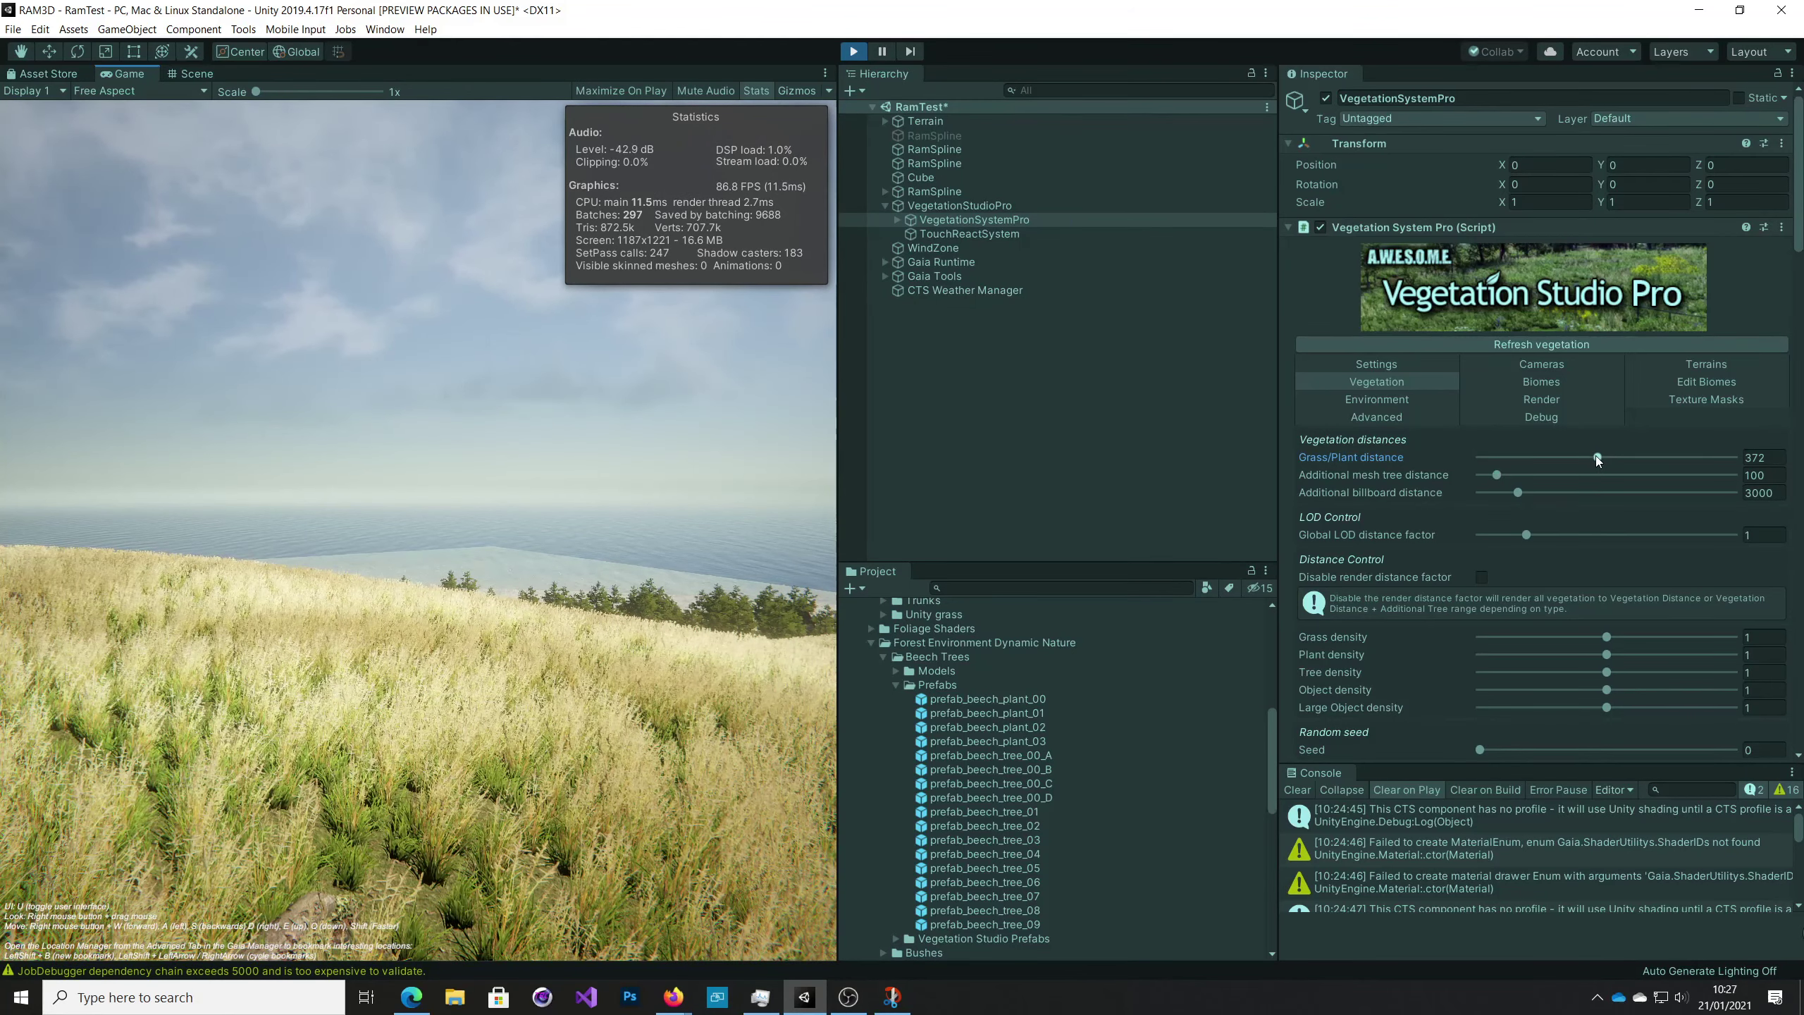
Set the Grass/Plant distance to 150 and move forward over the meadow to check the shorter grass range.
left_click_drag(1598, 460, 1547, 462)
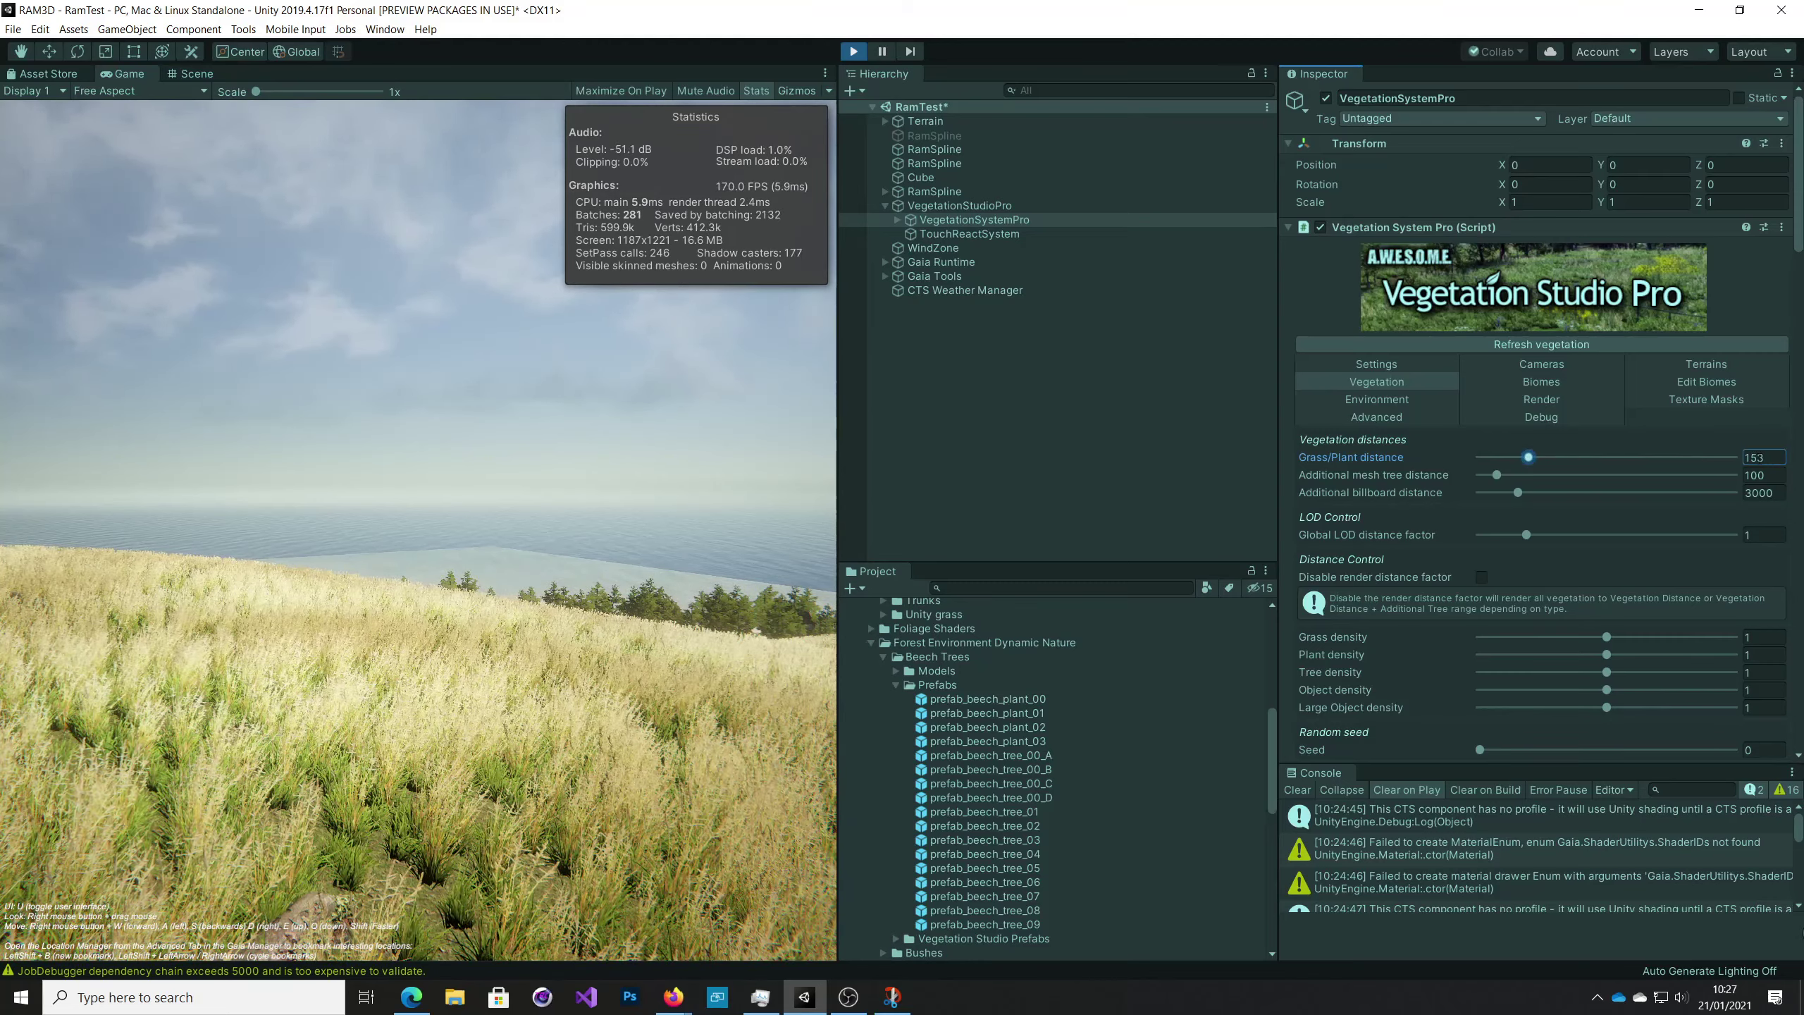
type("150")
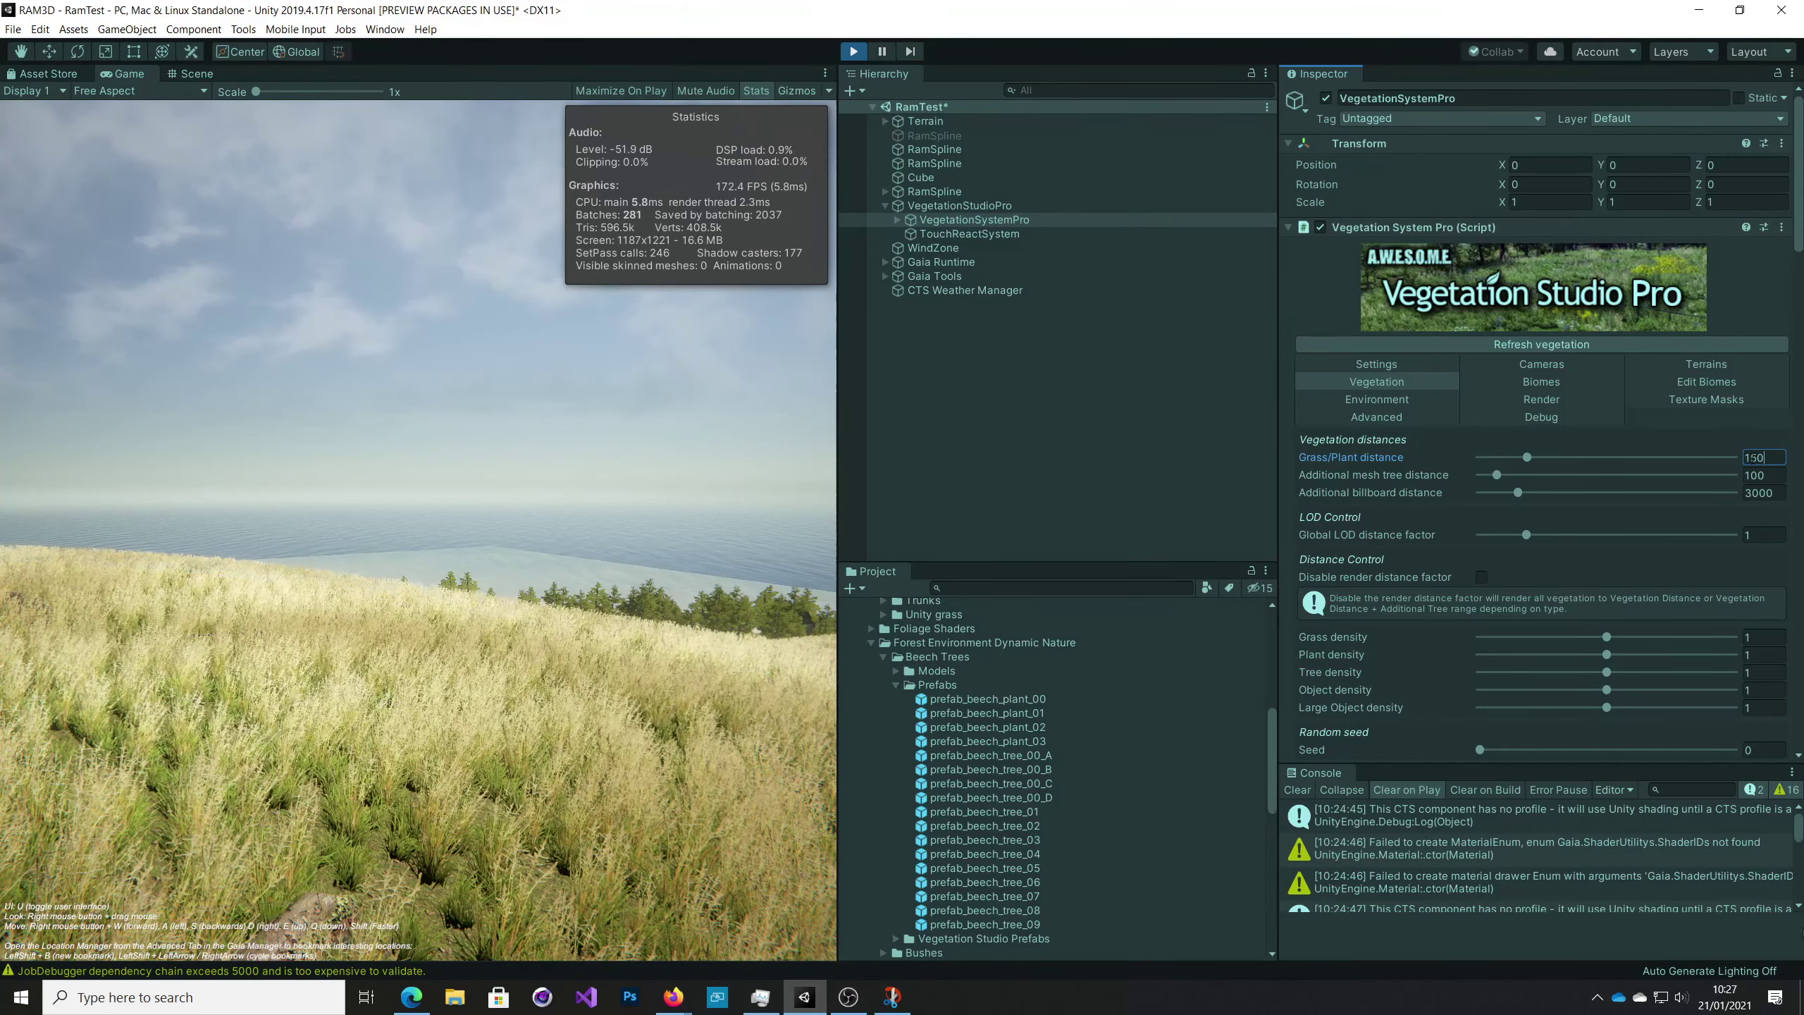
key("w")
mouse_move(509, 776)
right_mouse_down()
mouse_move(486, 790)
mouse_move(507, 778)
right_mouse_up()
key("w")
key("w")
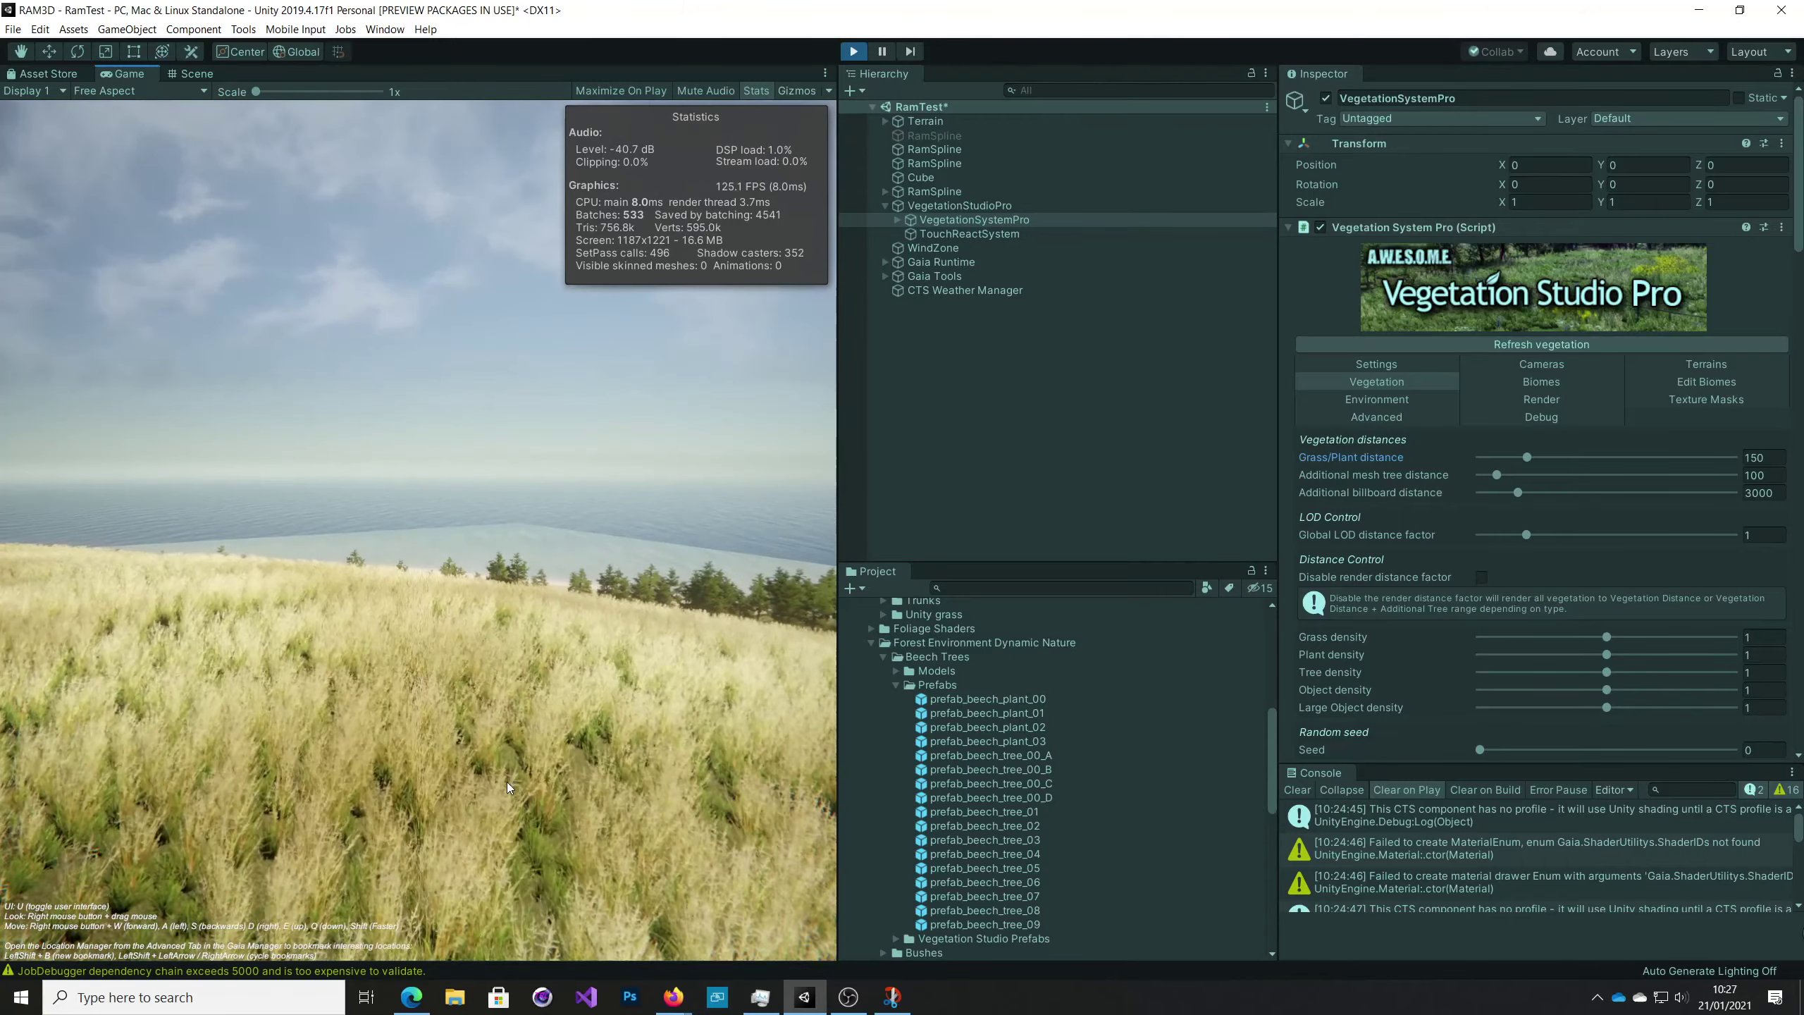
key("w")
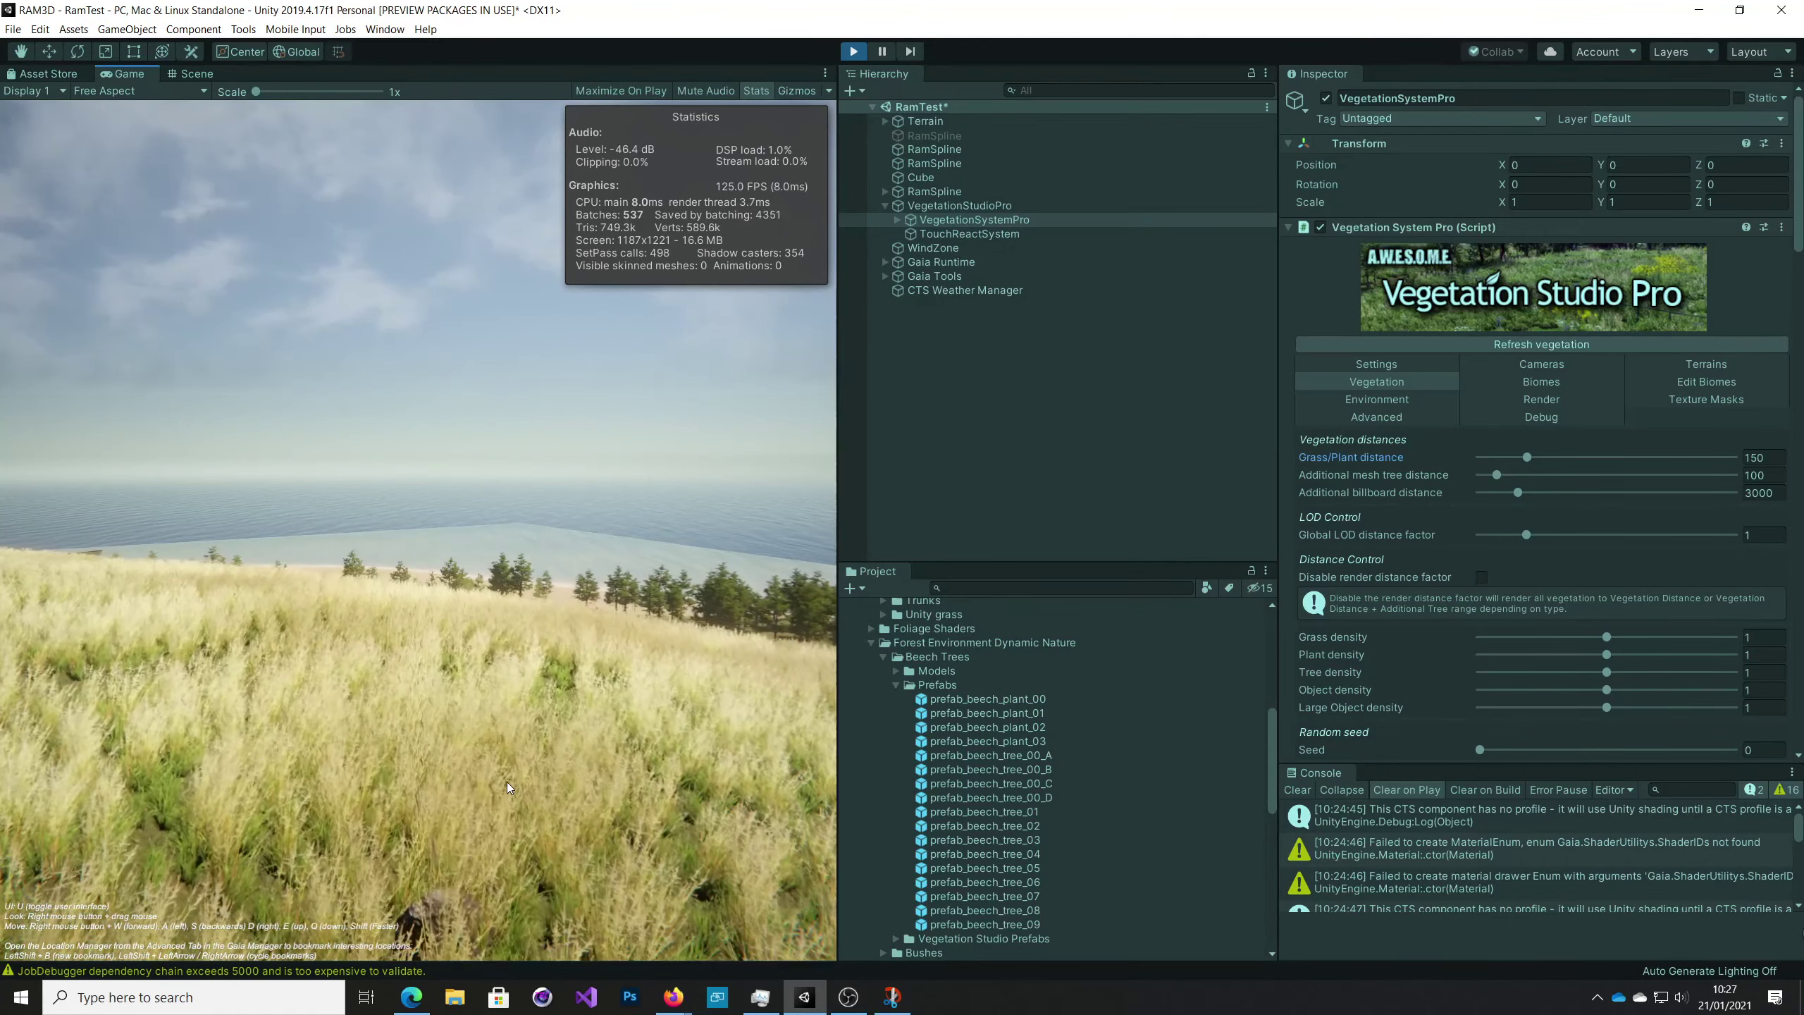
key("w")
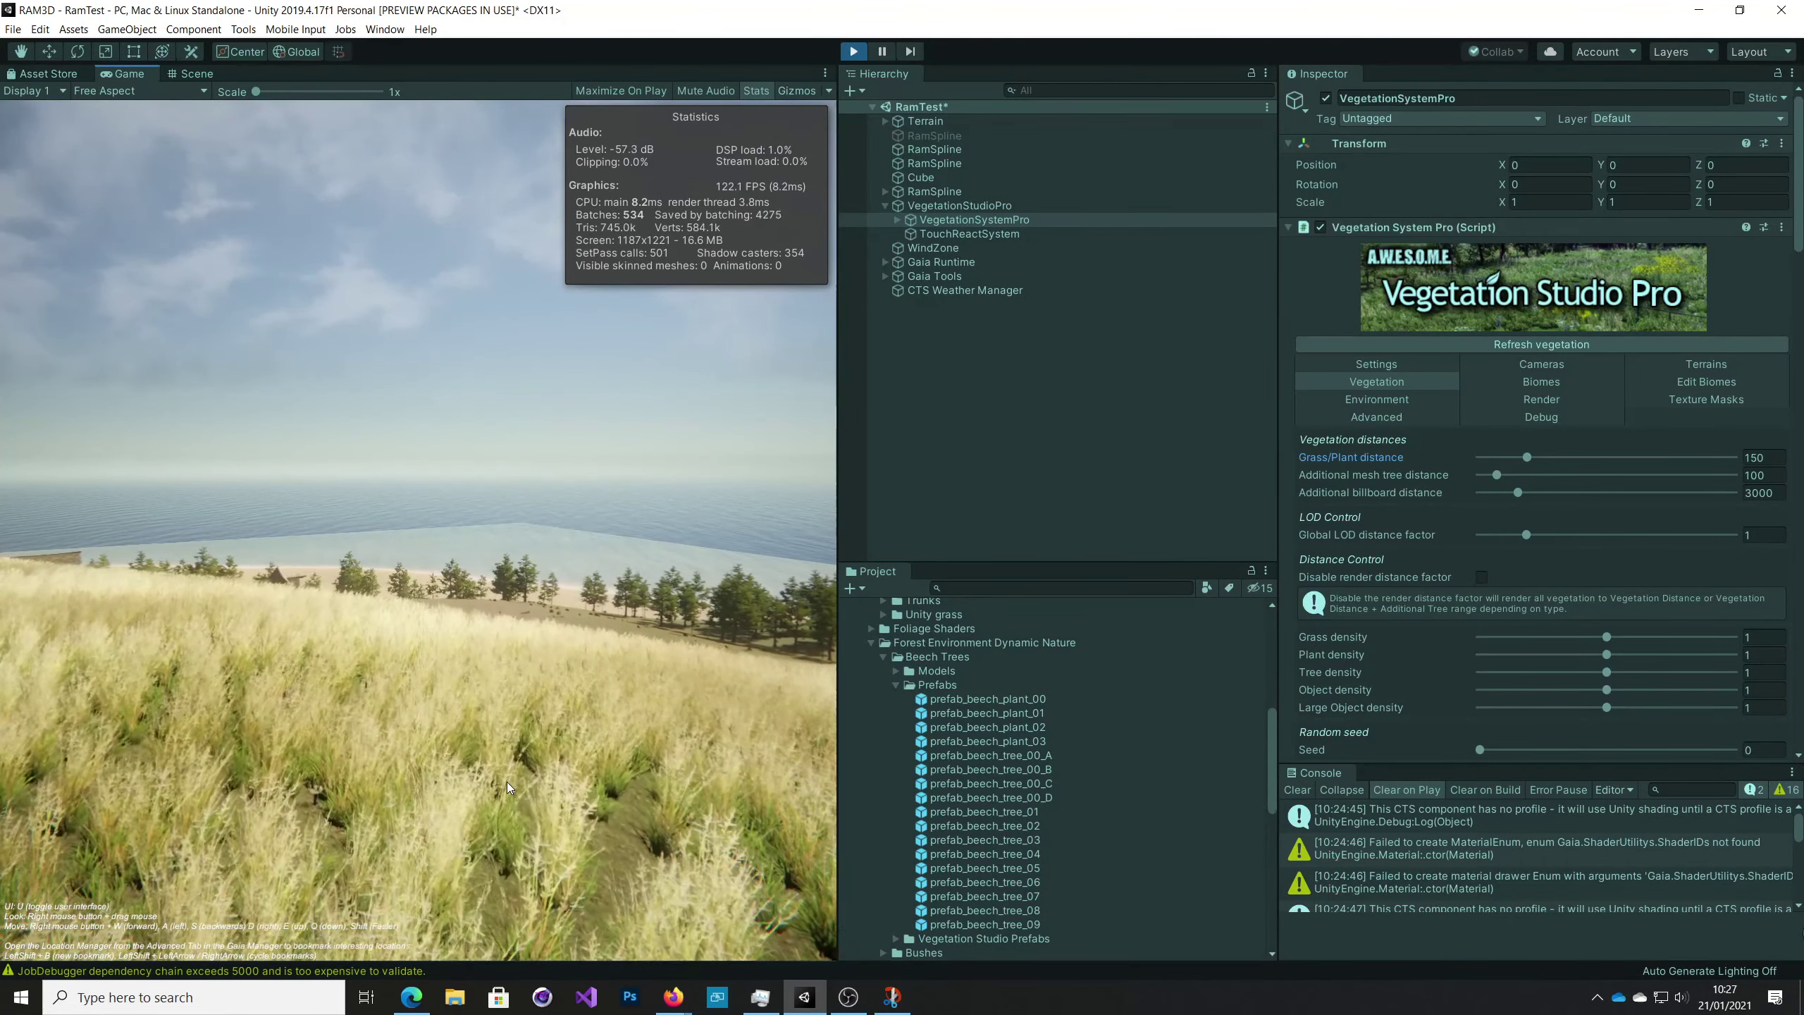
Continue across the meadow toward the lone house and tree line to examine where the grass ends.
right_click_drag(507, 781, 530, 778)
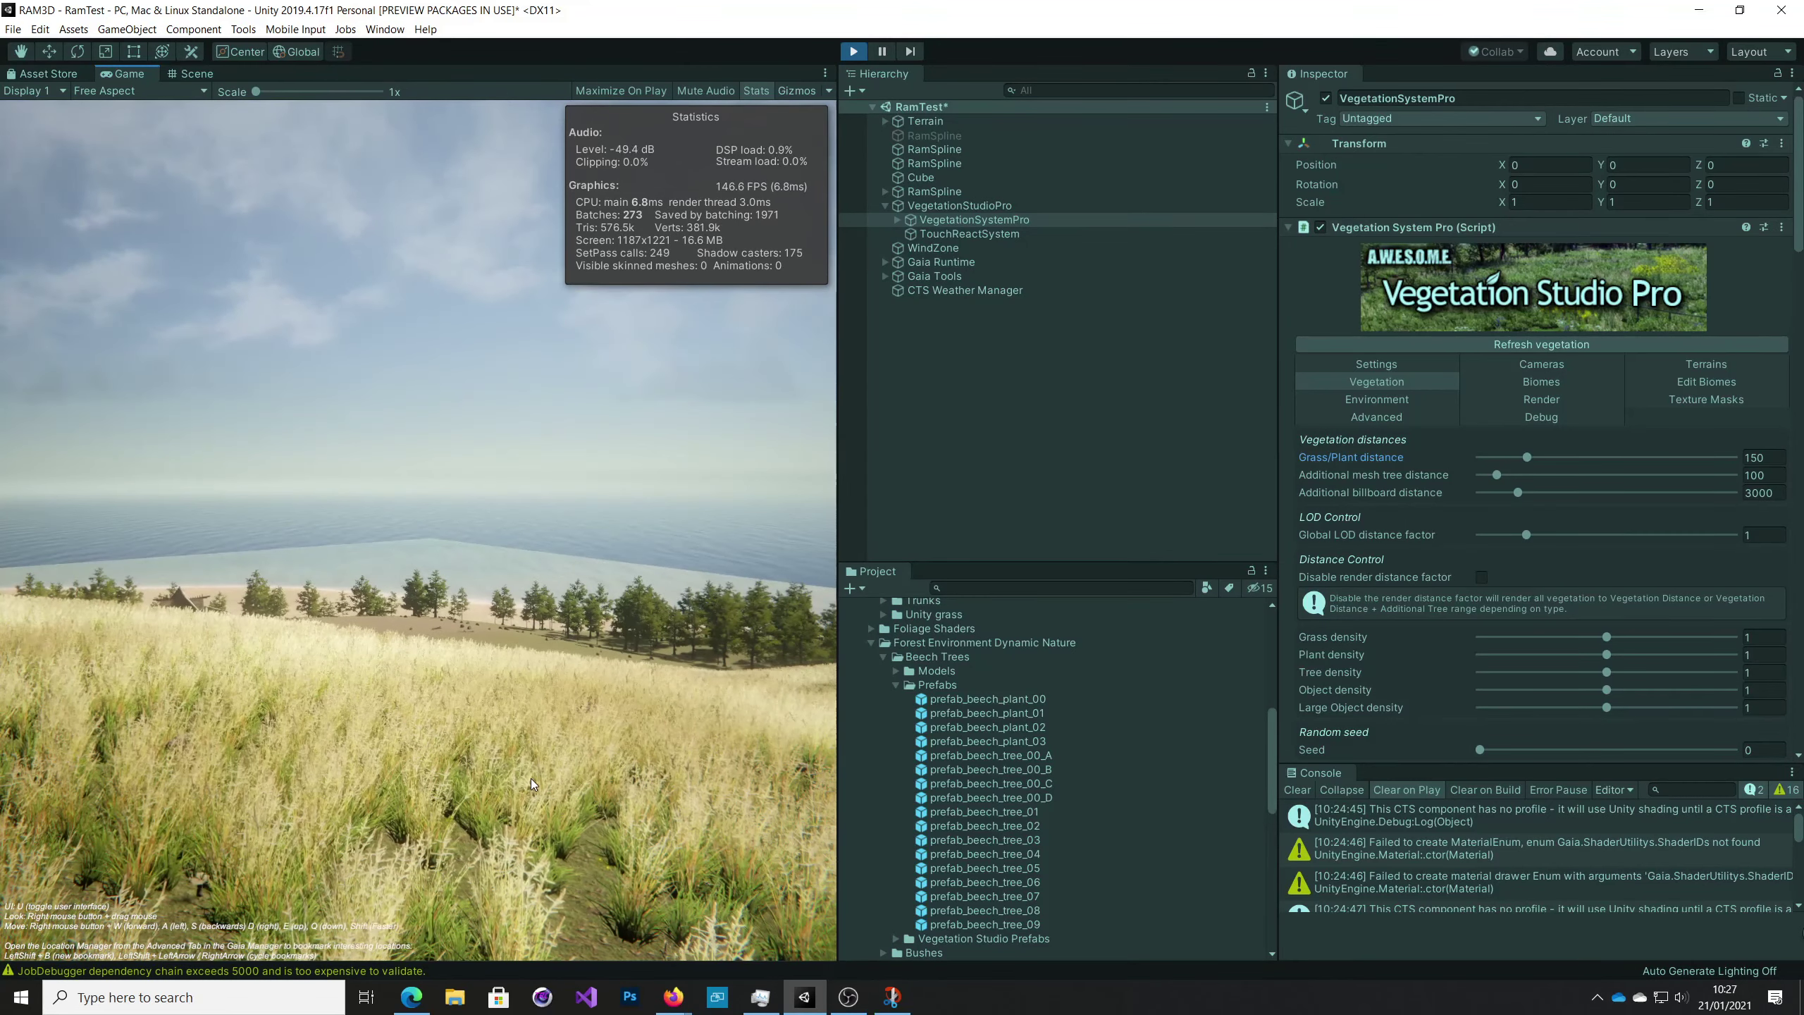
key("w")
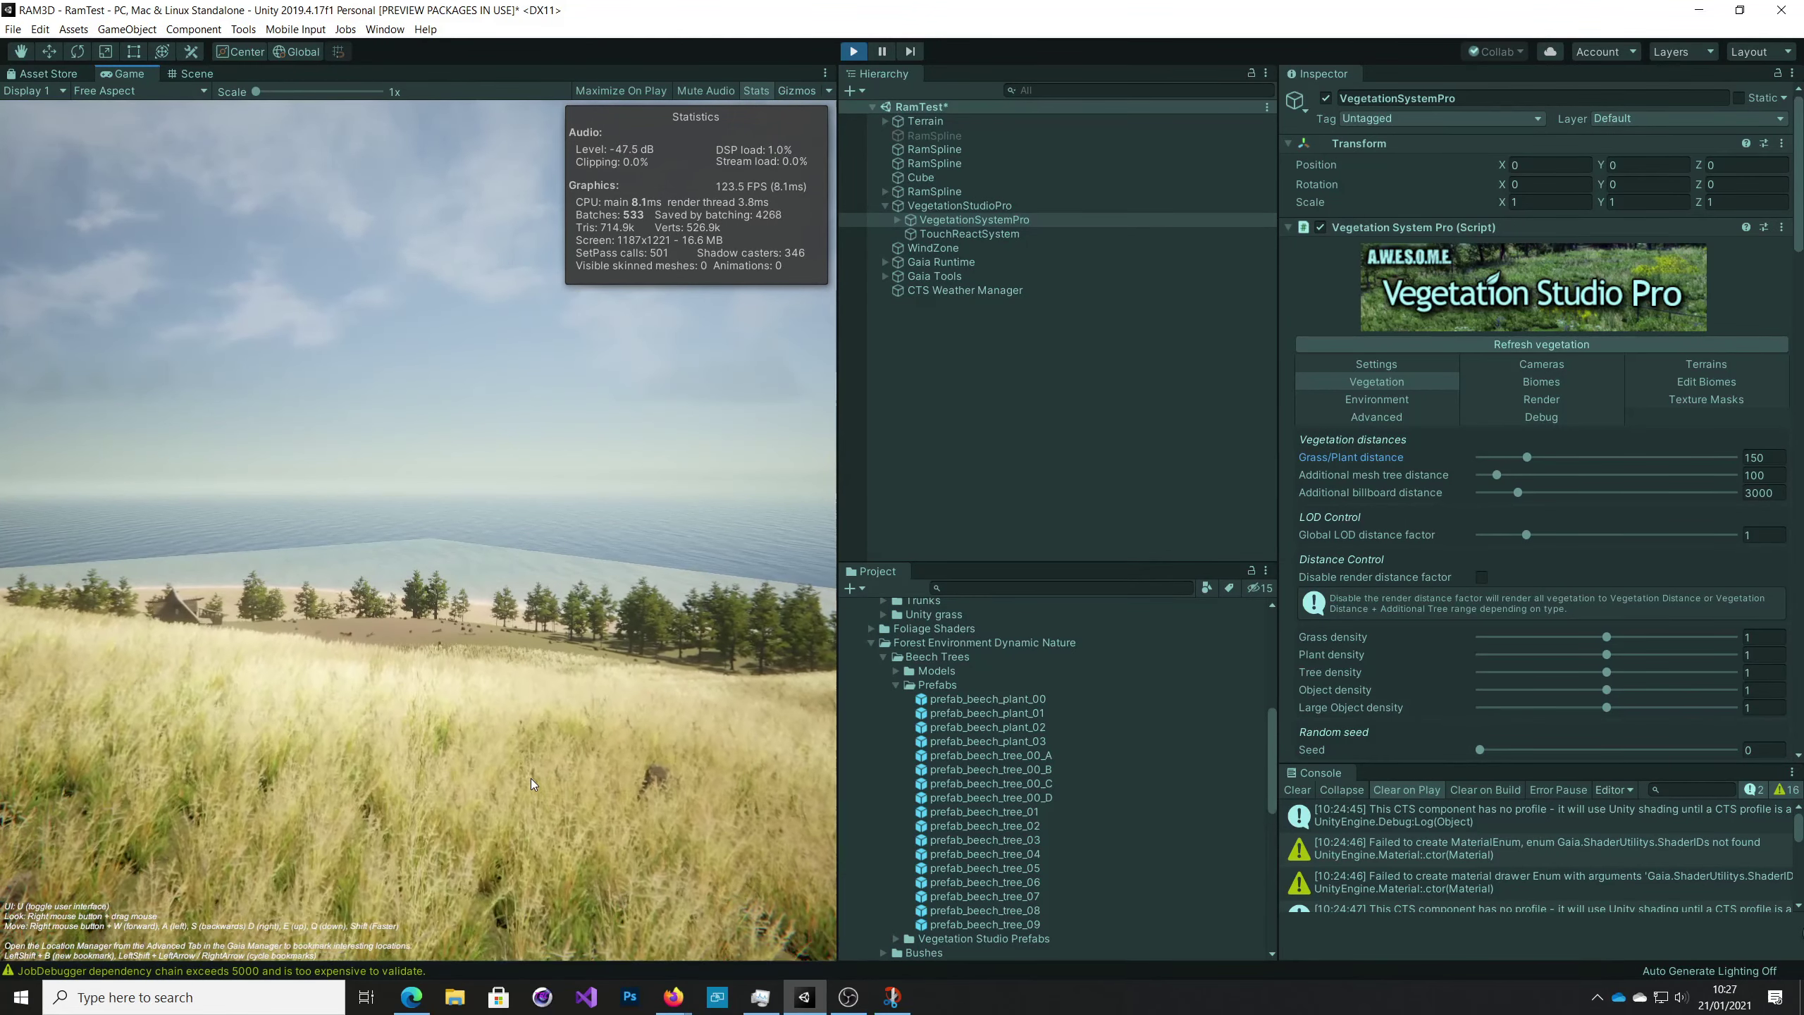
right_click_drag(529, 778, 516, 784)
key("w")
key("w")
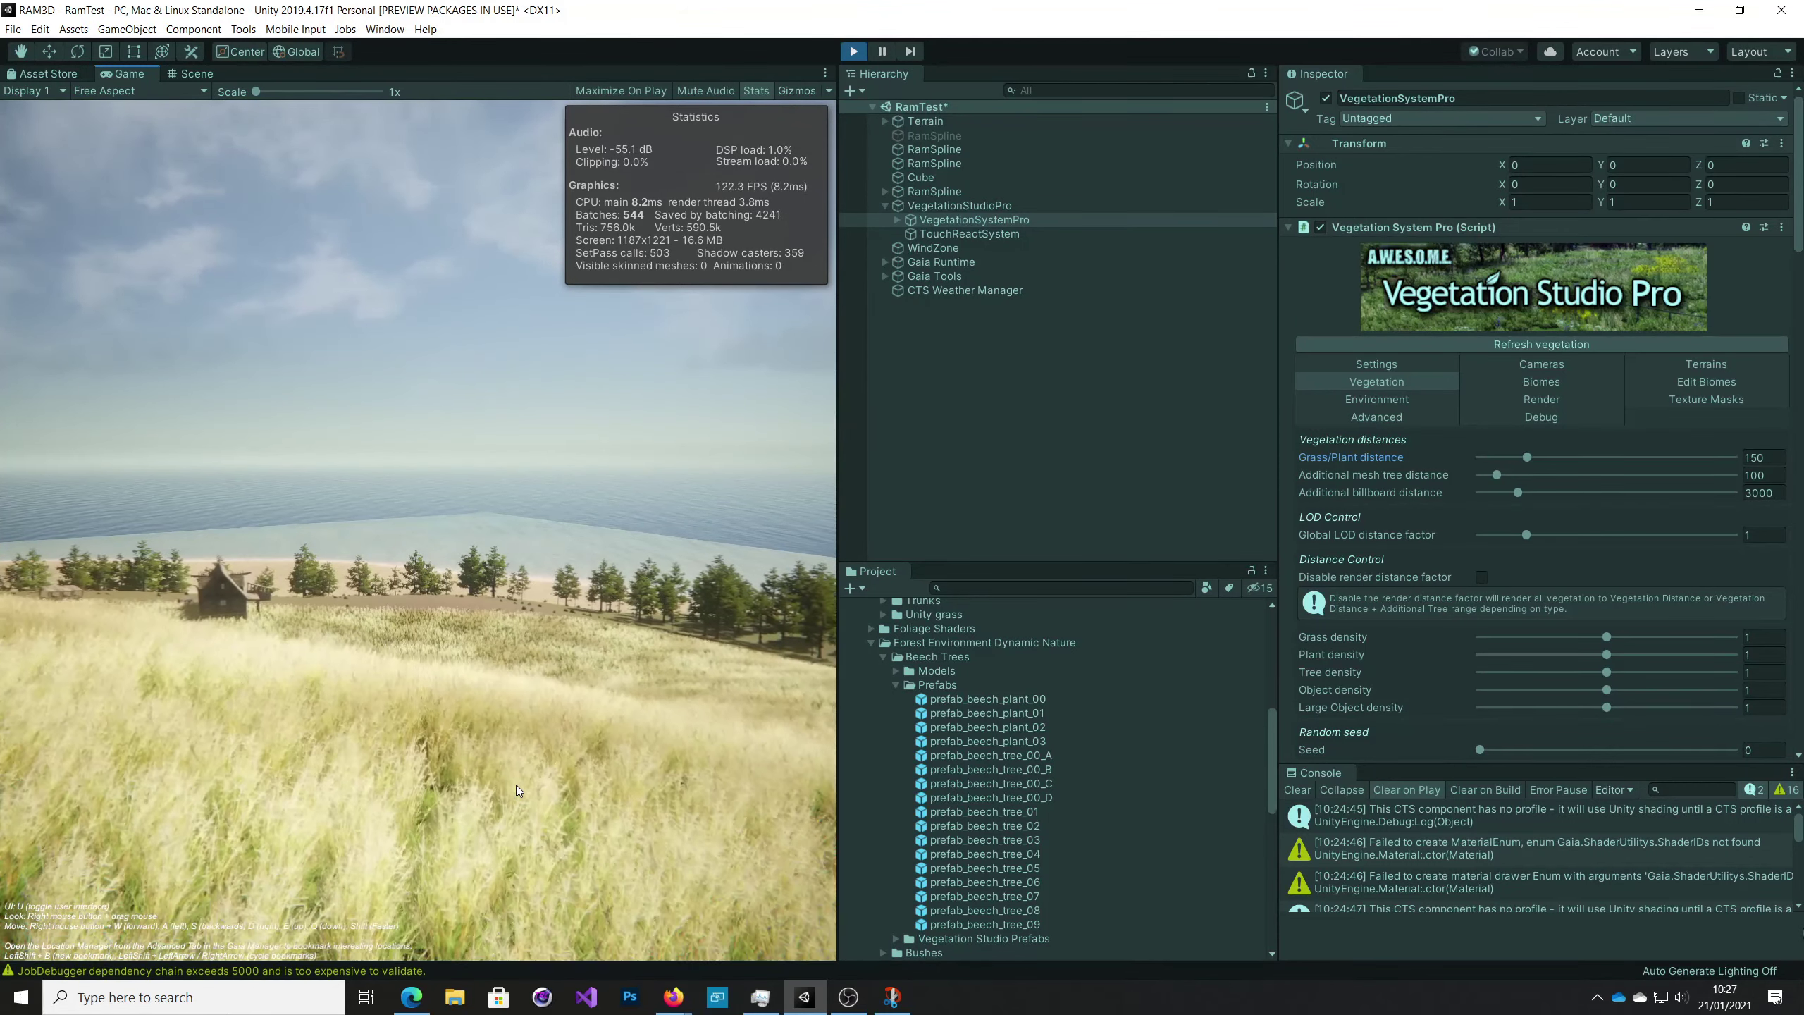
key("w")
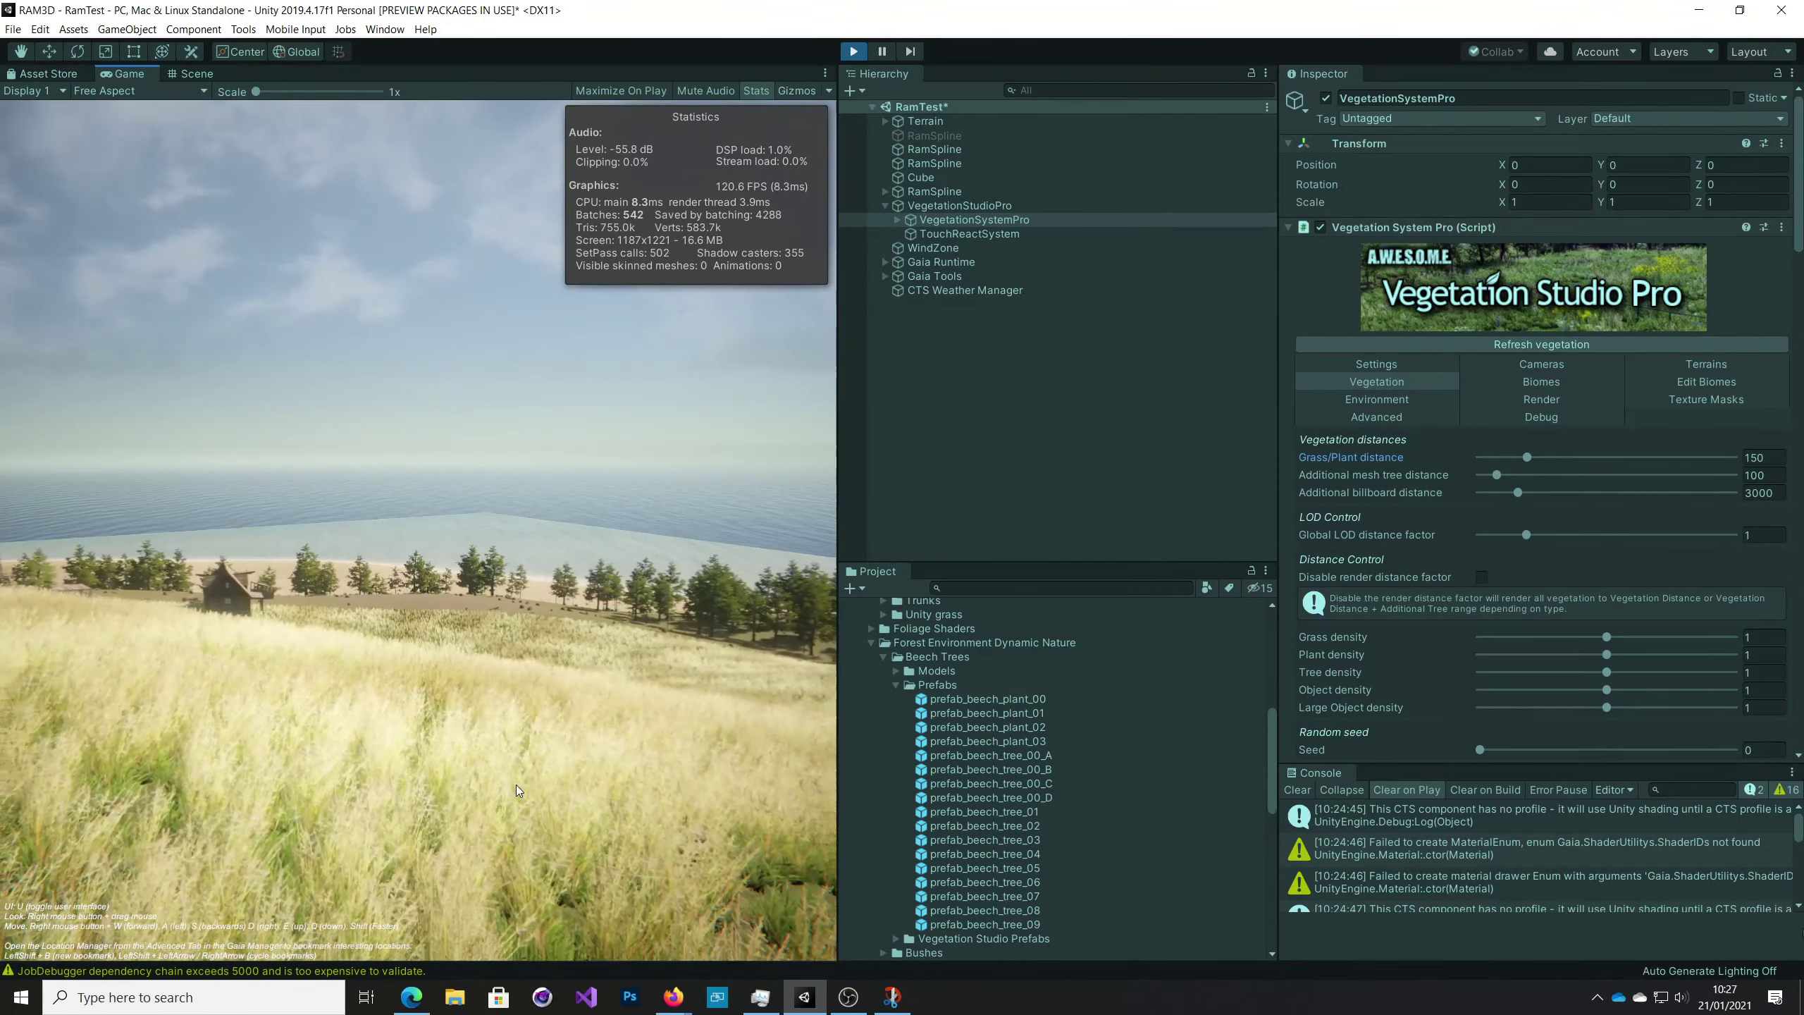
key("w")
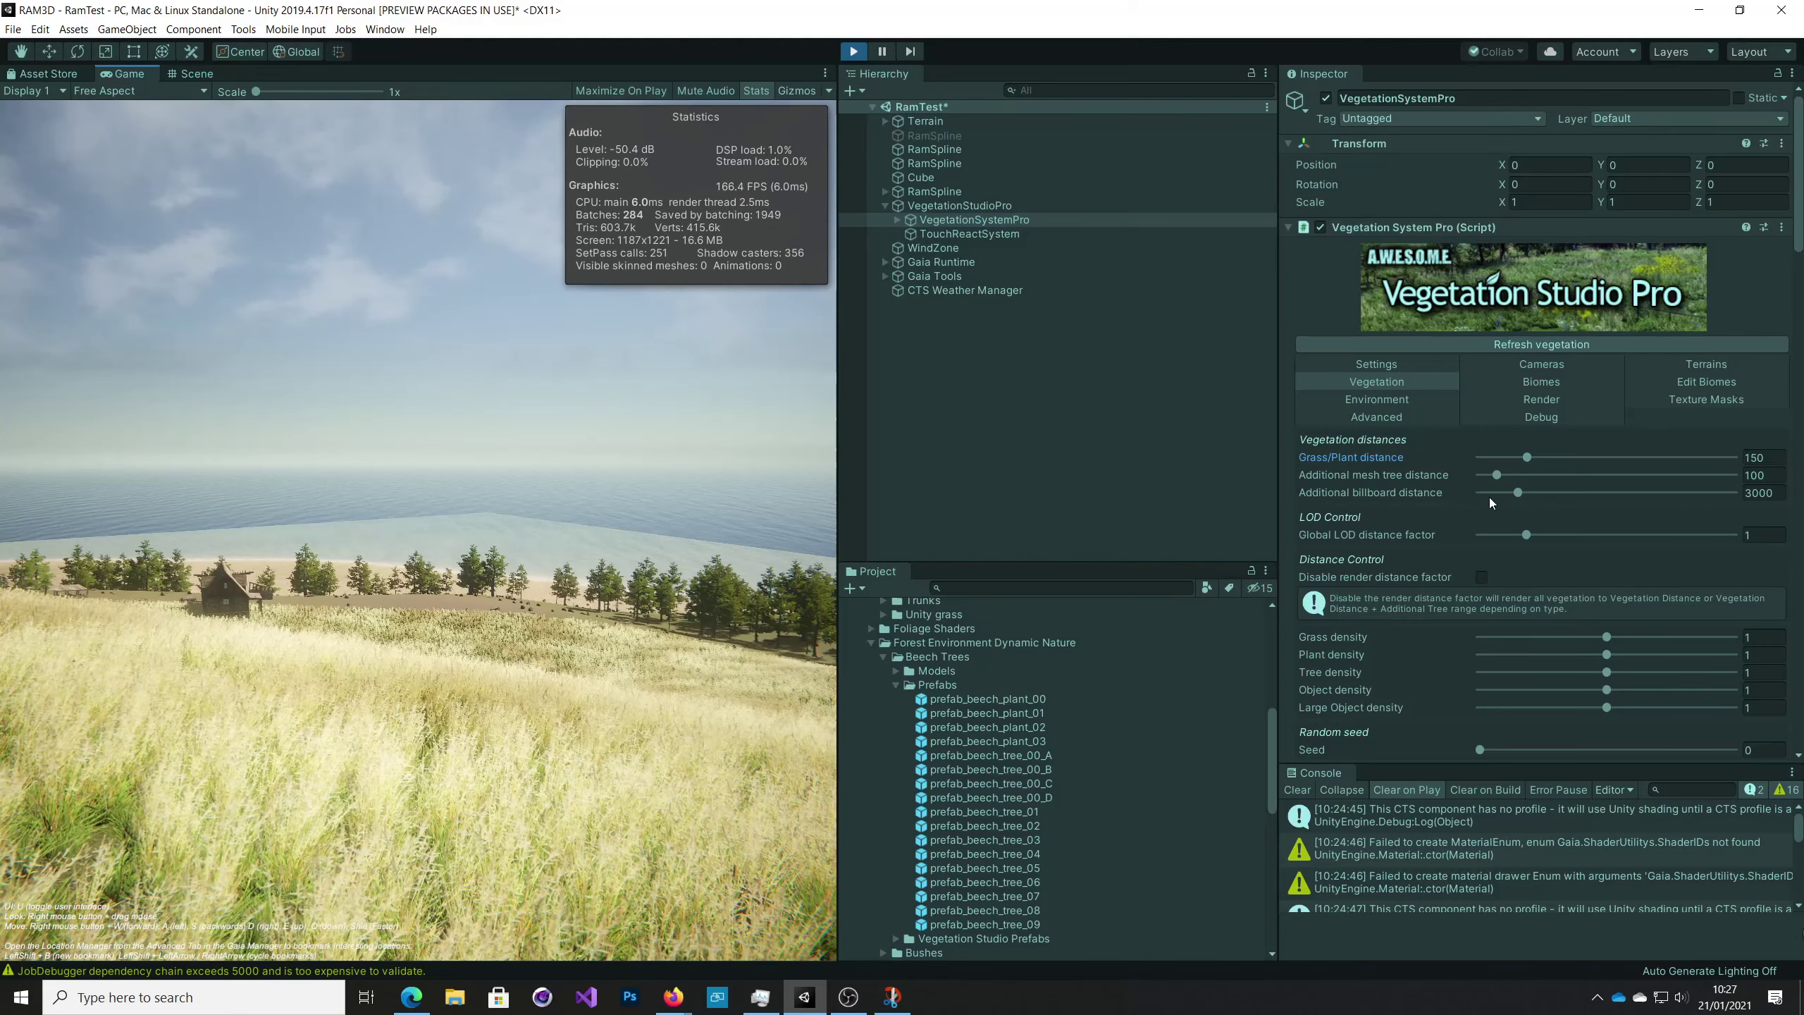
Set the Grass/Plant distance to 170 and travel through the meadow to check the grass from another direction.
left_click(1777, 455)
type("170")
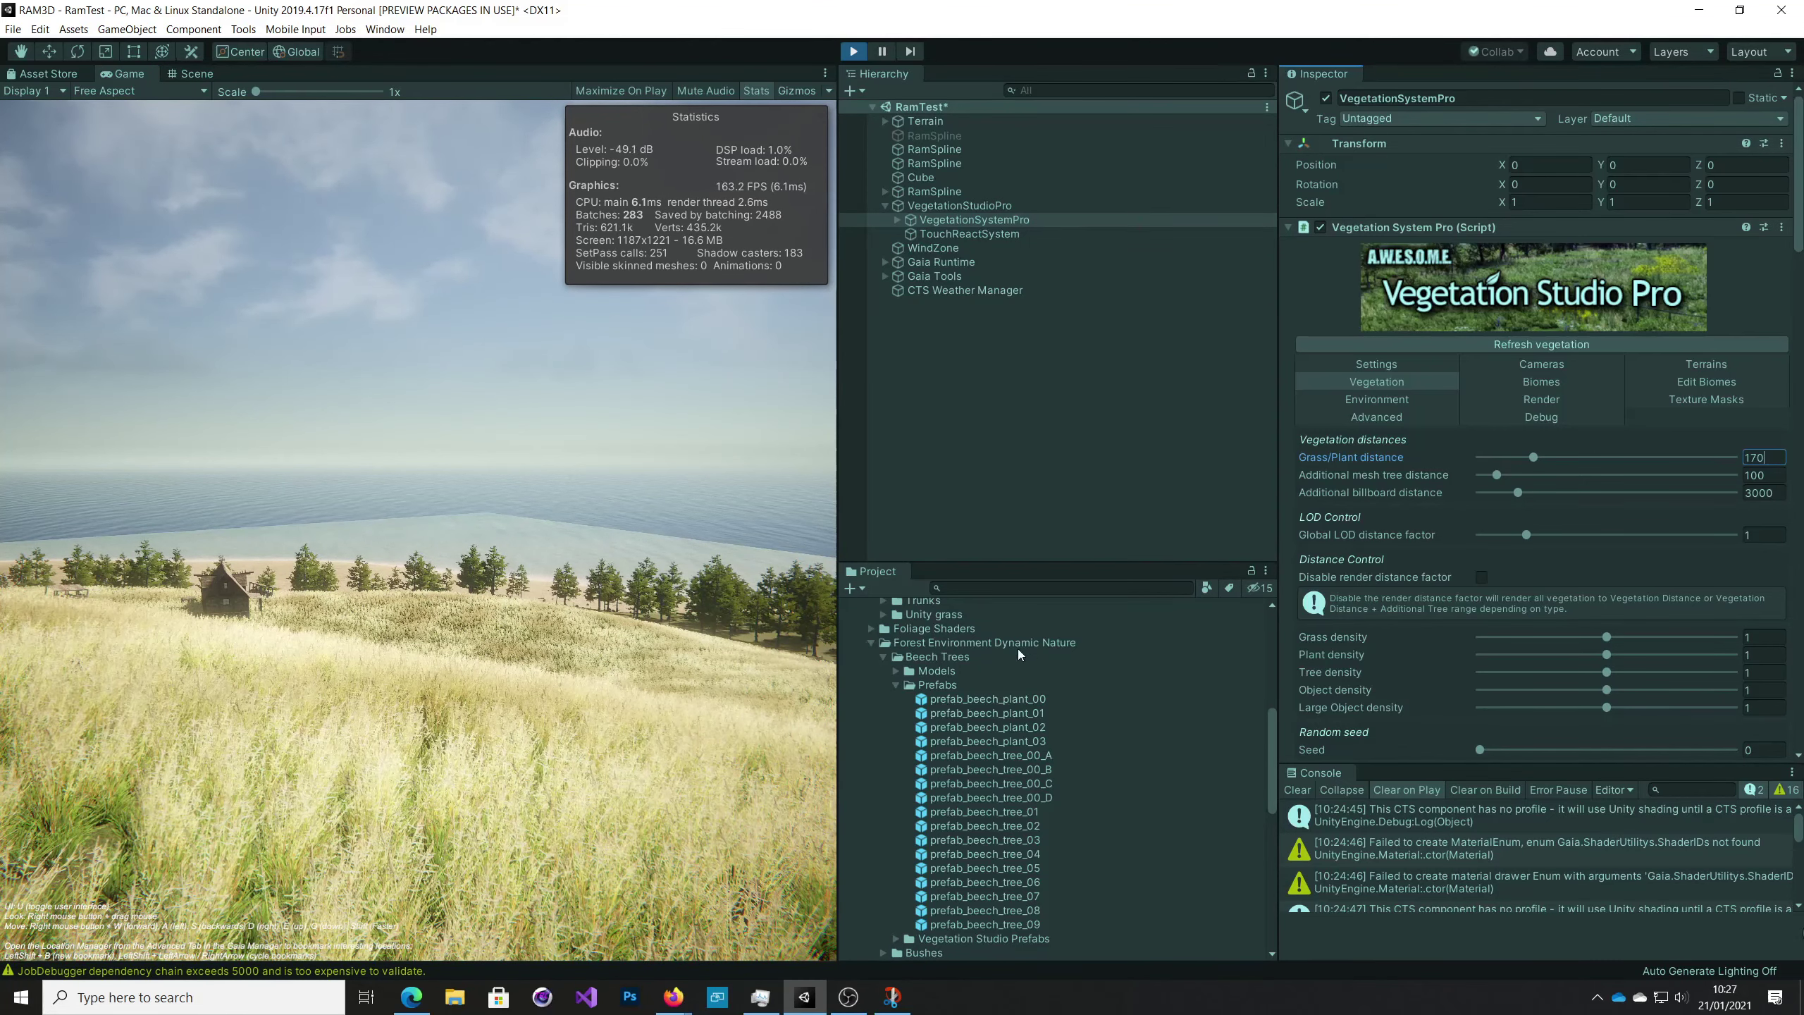
key("s")
right_click_drag(628, 735, 772, 751)
key("w")
key("w")
key("w")
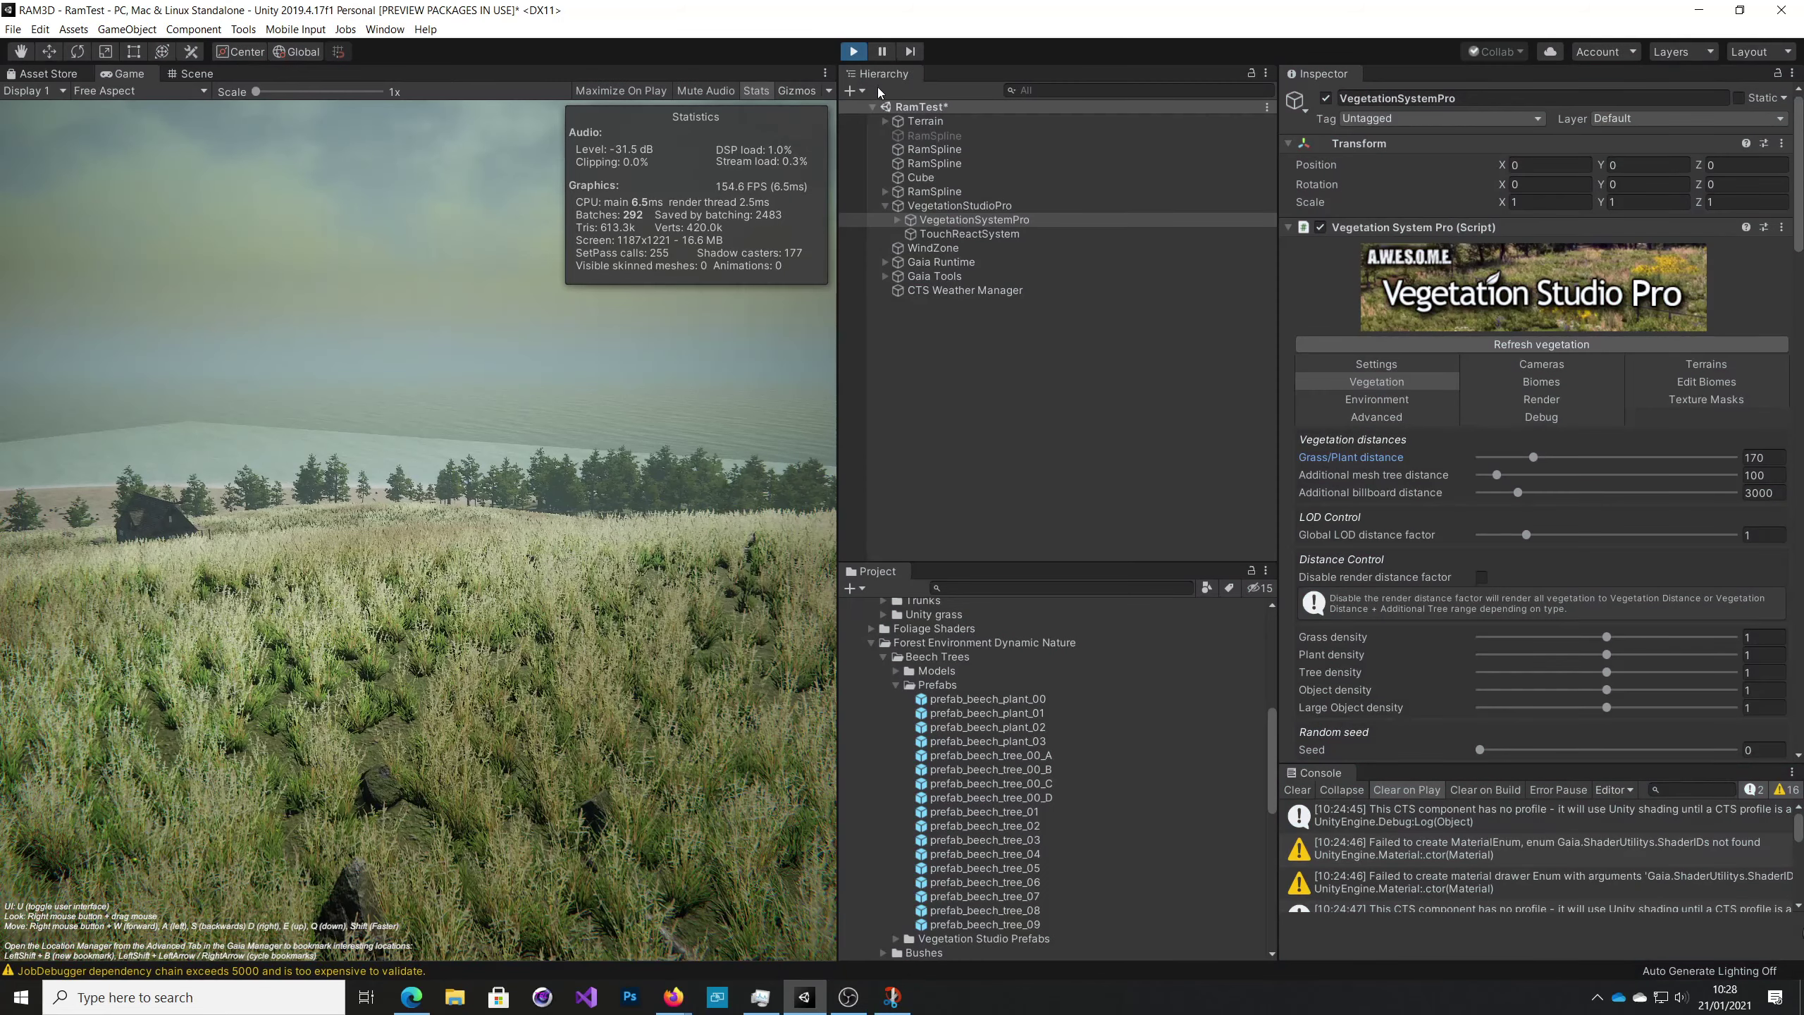
Exit play mode and disable shadows for the prefab_SM_ground_foliage_01_flowery plant in VegetationSystemPro's NoBiomeStuff package.
key("ctrl+p")
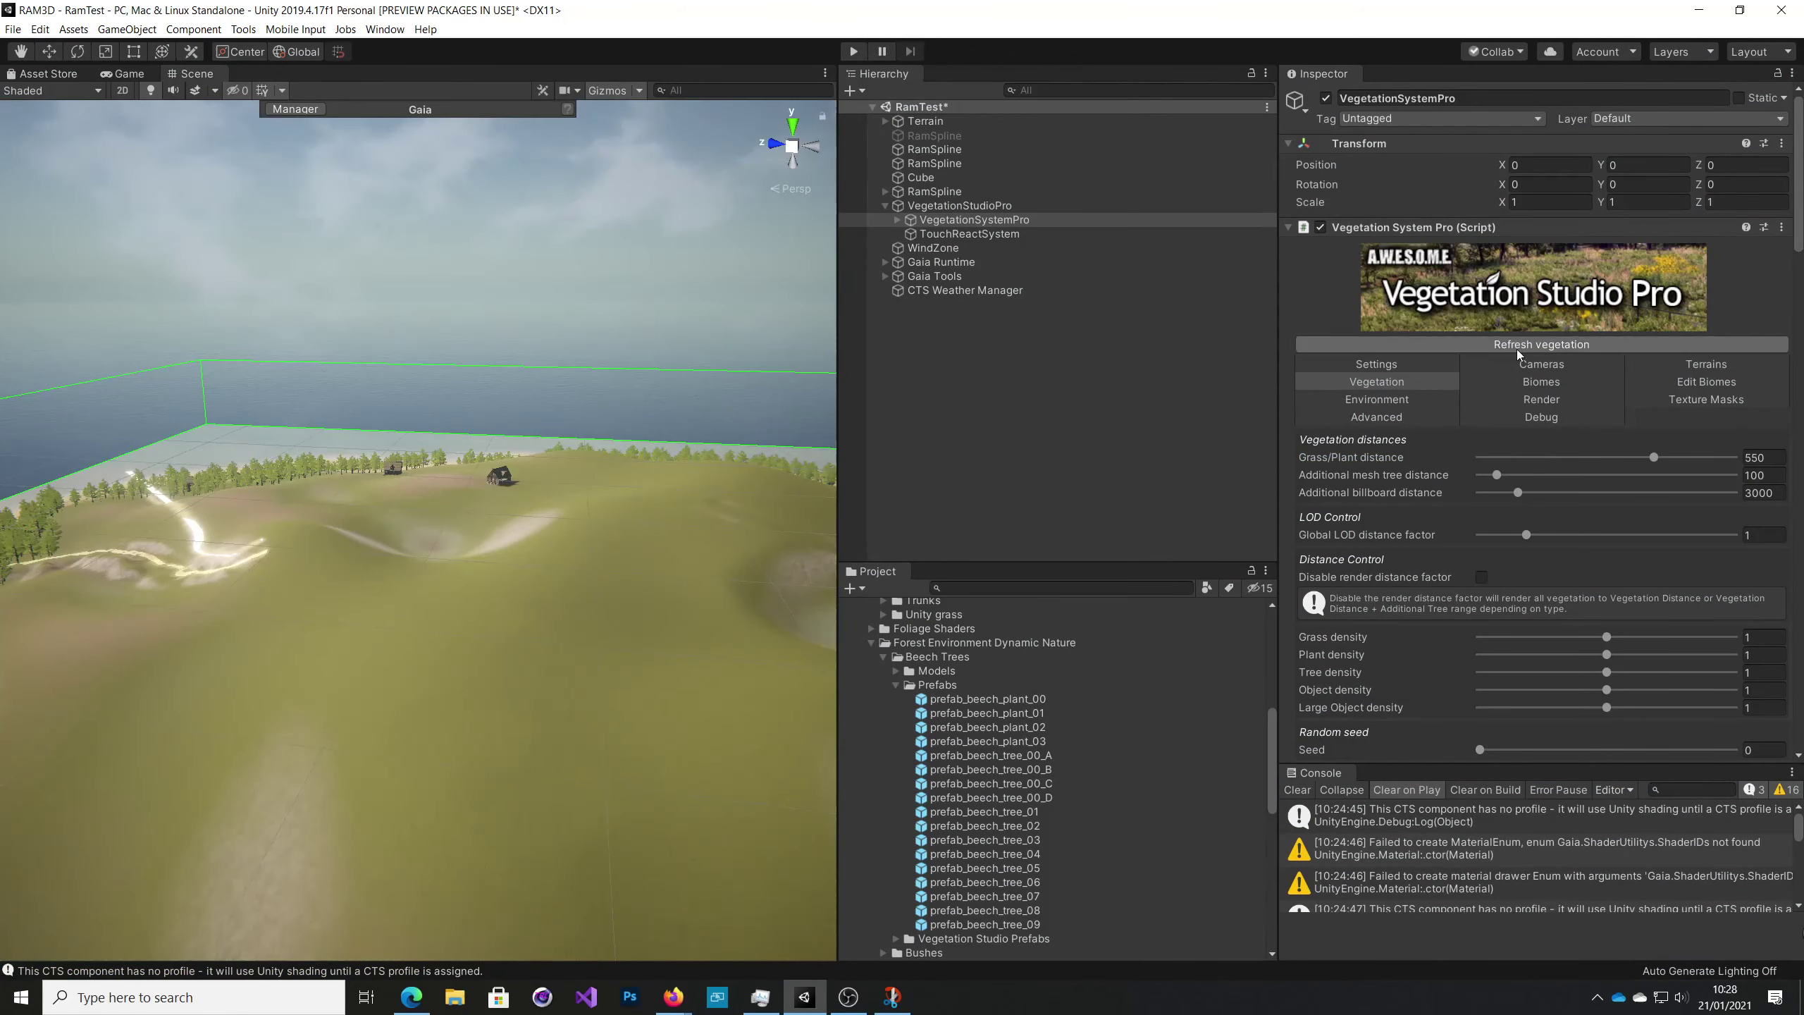
left_click(984, 223)
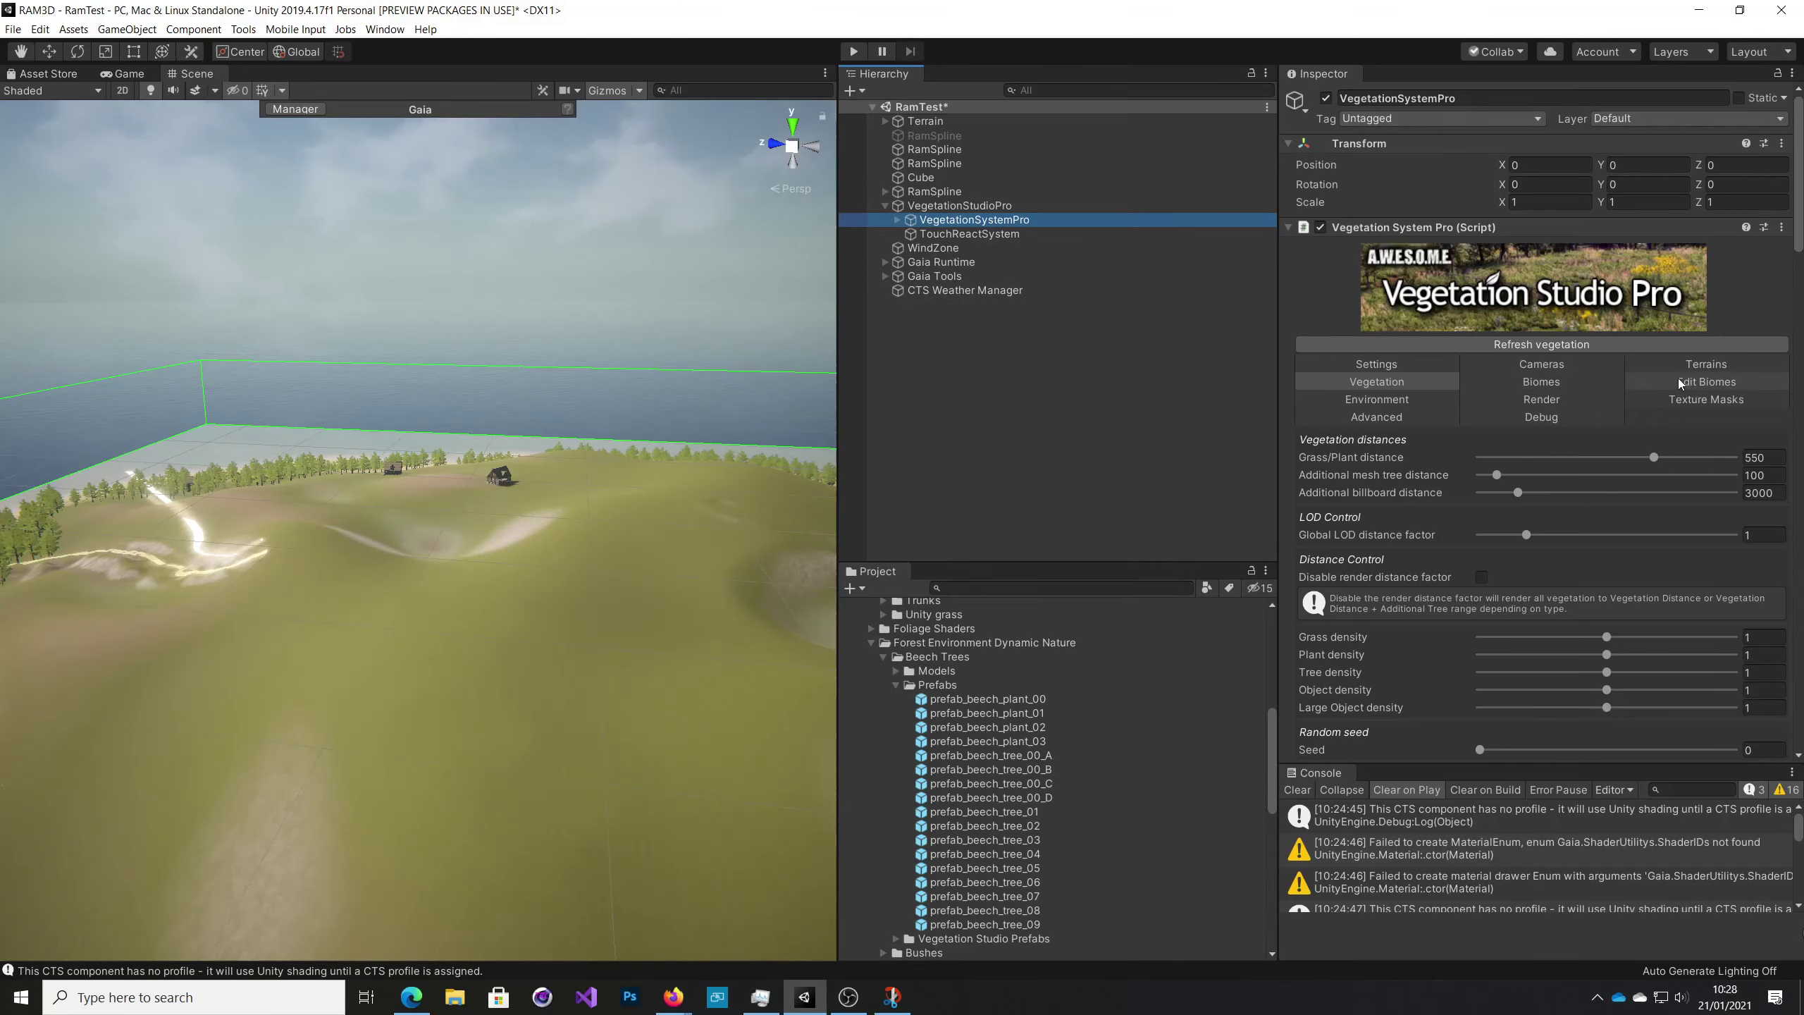
left_click(1700, 384)
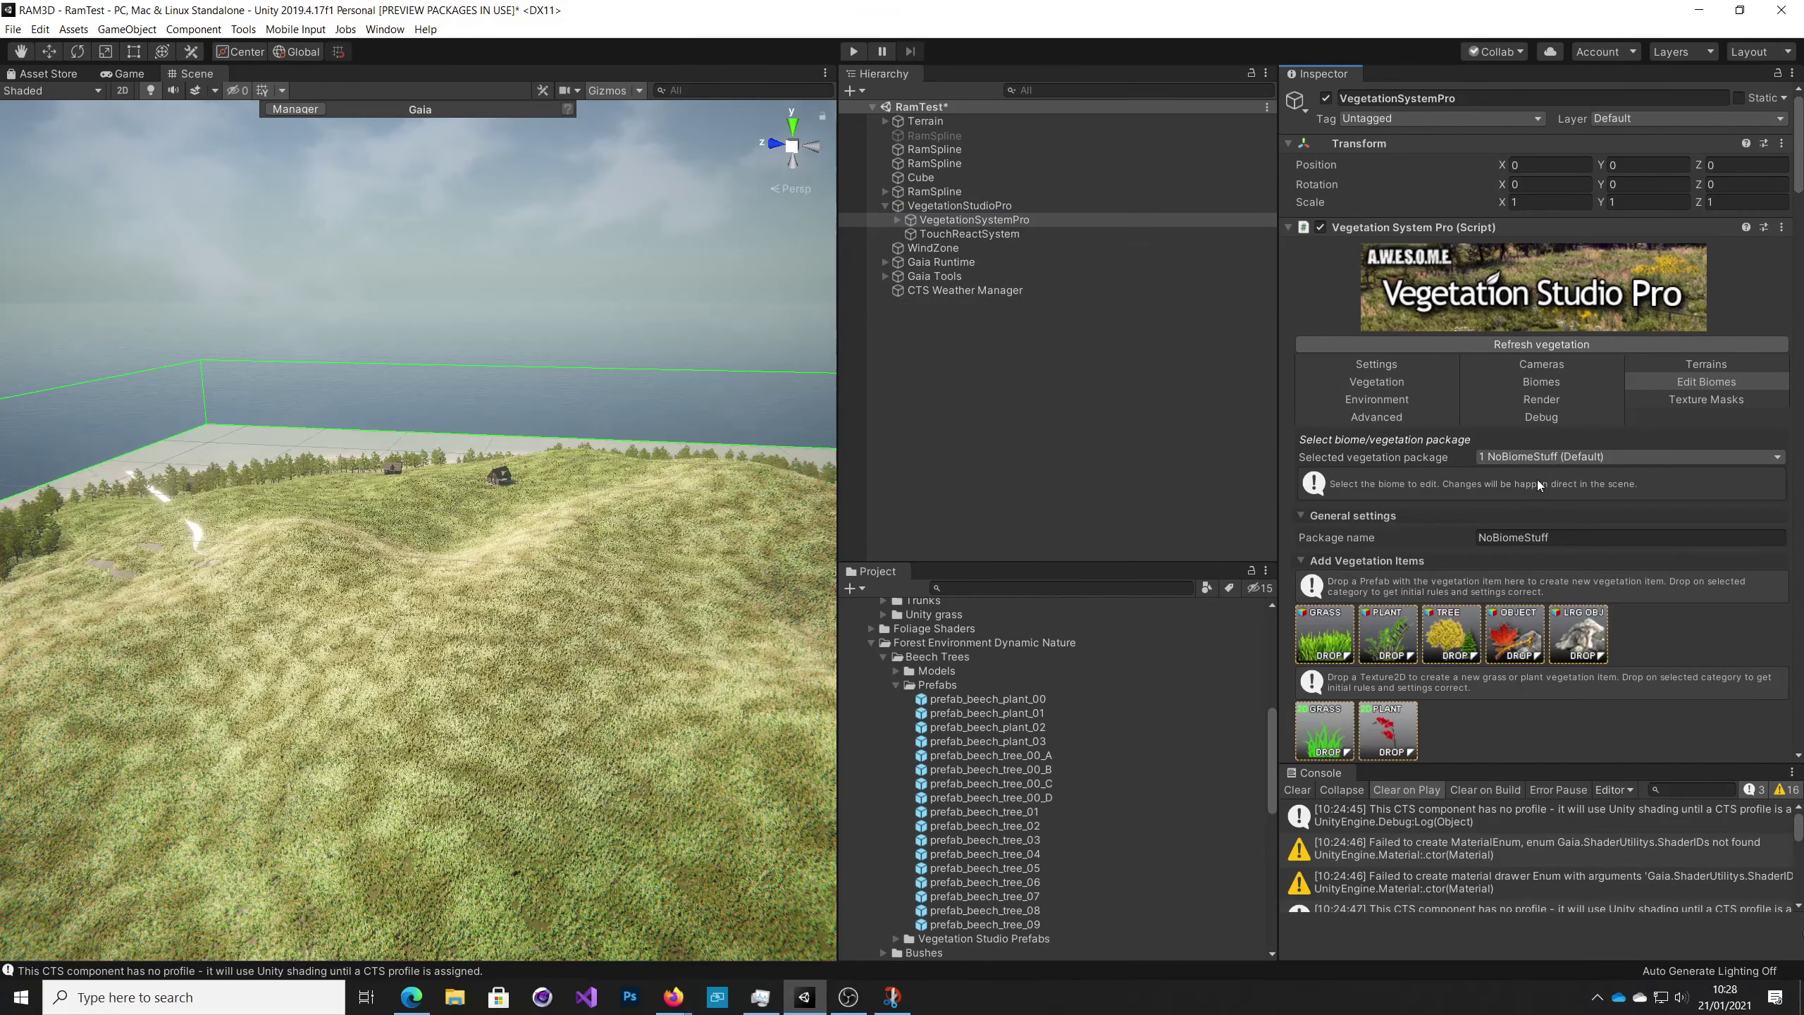
scroll(1519, 562, "down", 5)
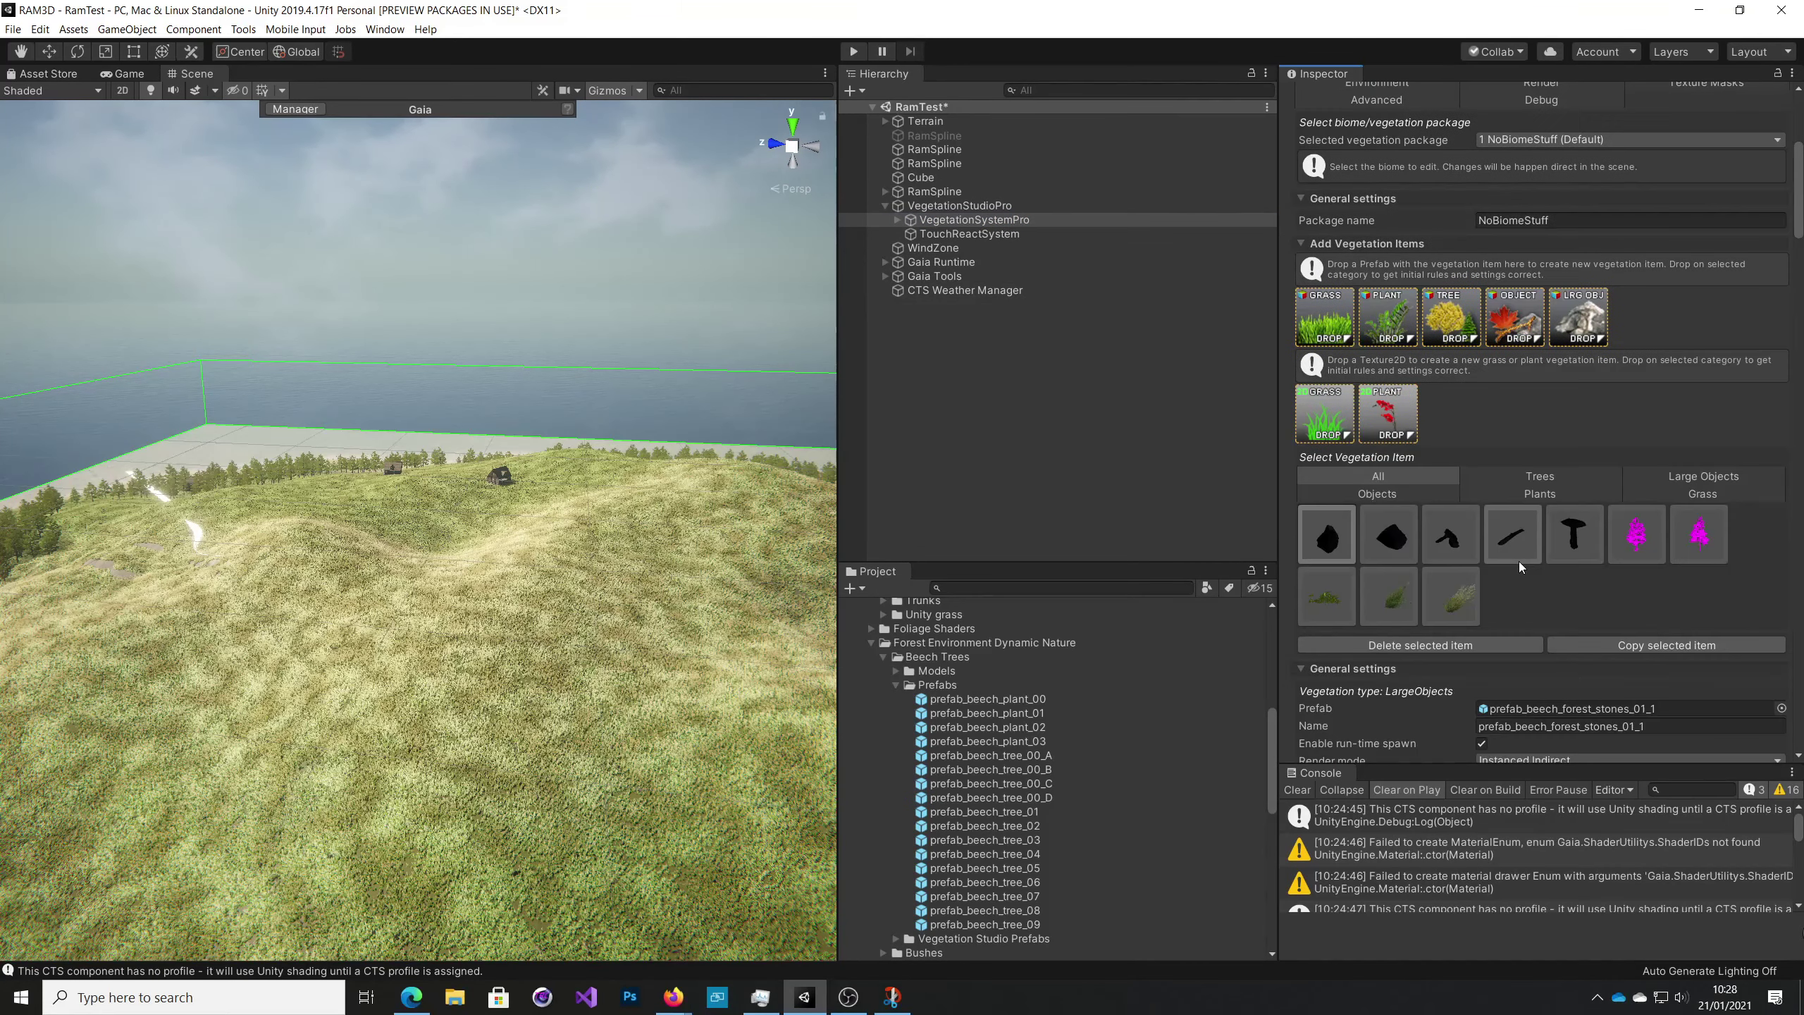
left_click(1326, 606)
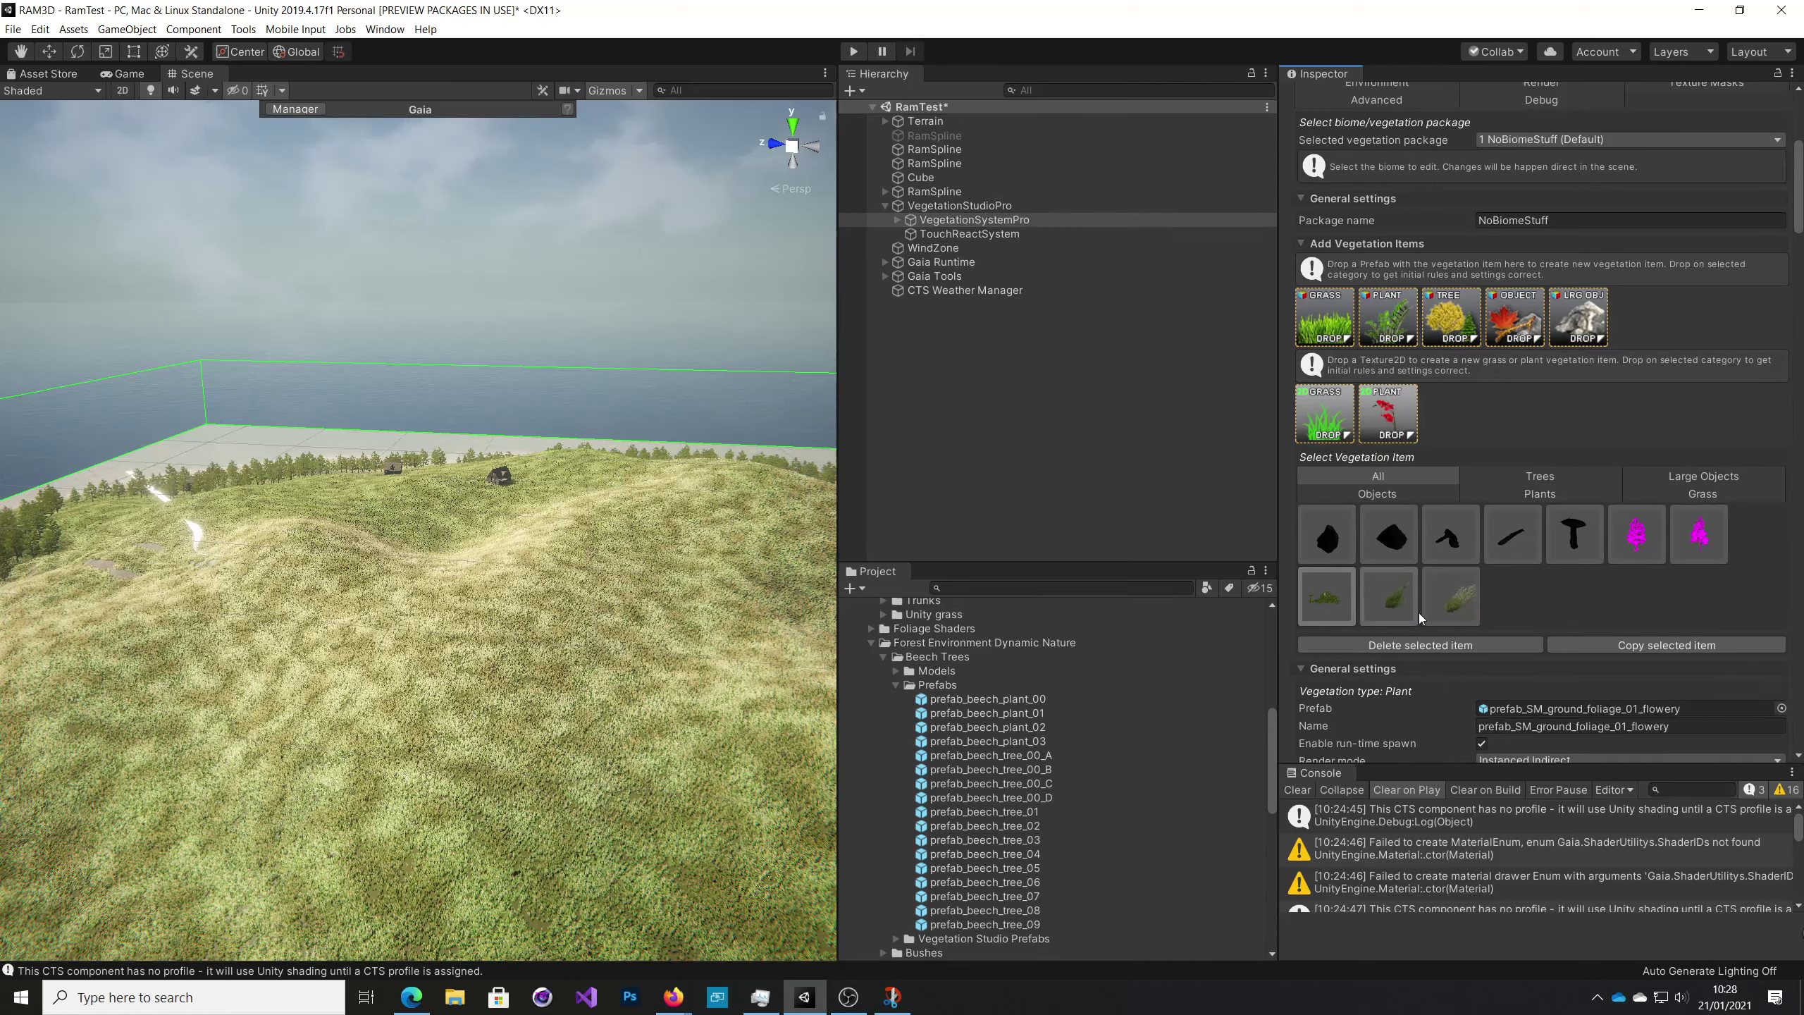
scroll(1484, 604, "down", 6)
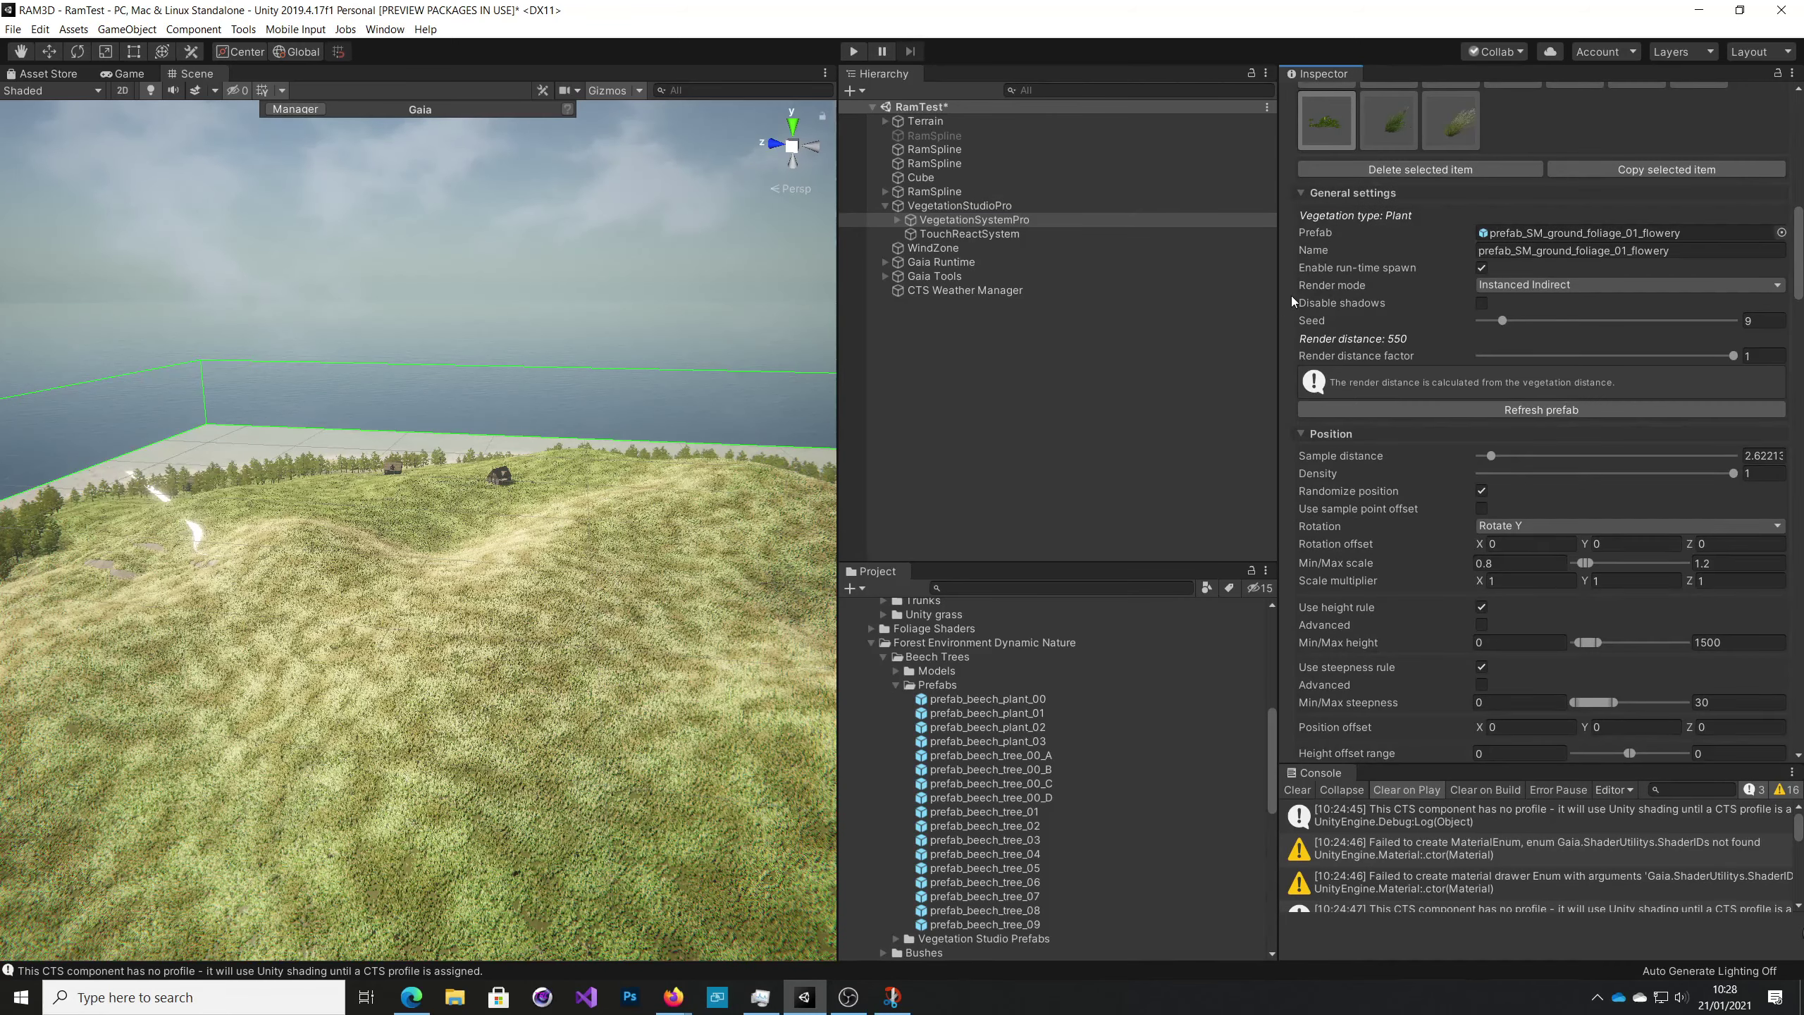
left_click(1481, 303)
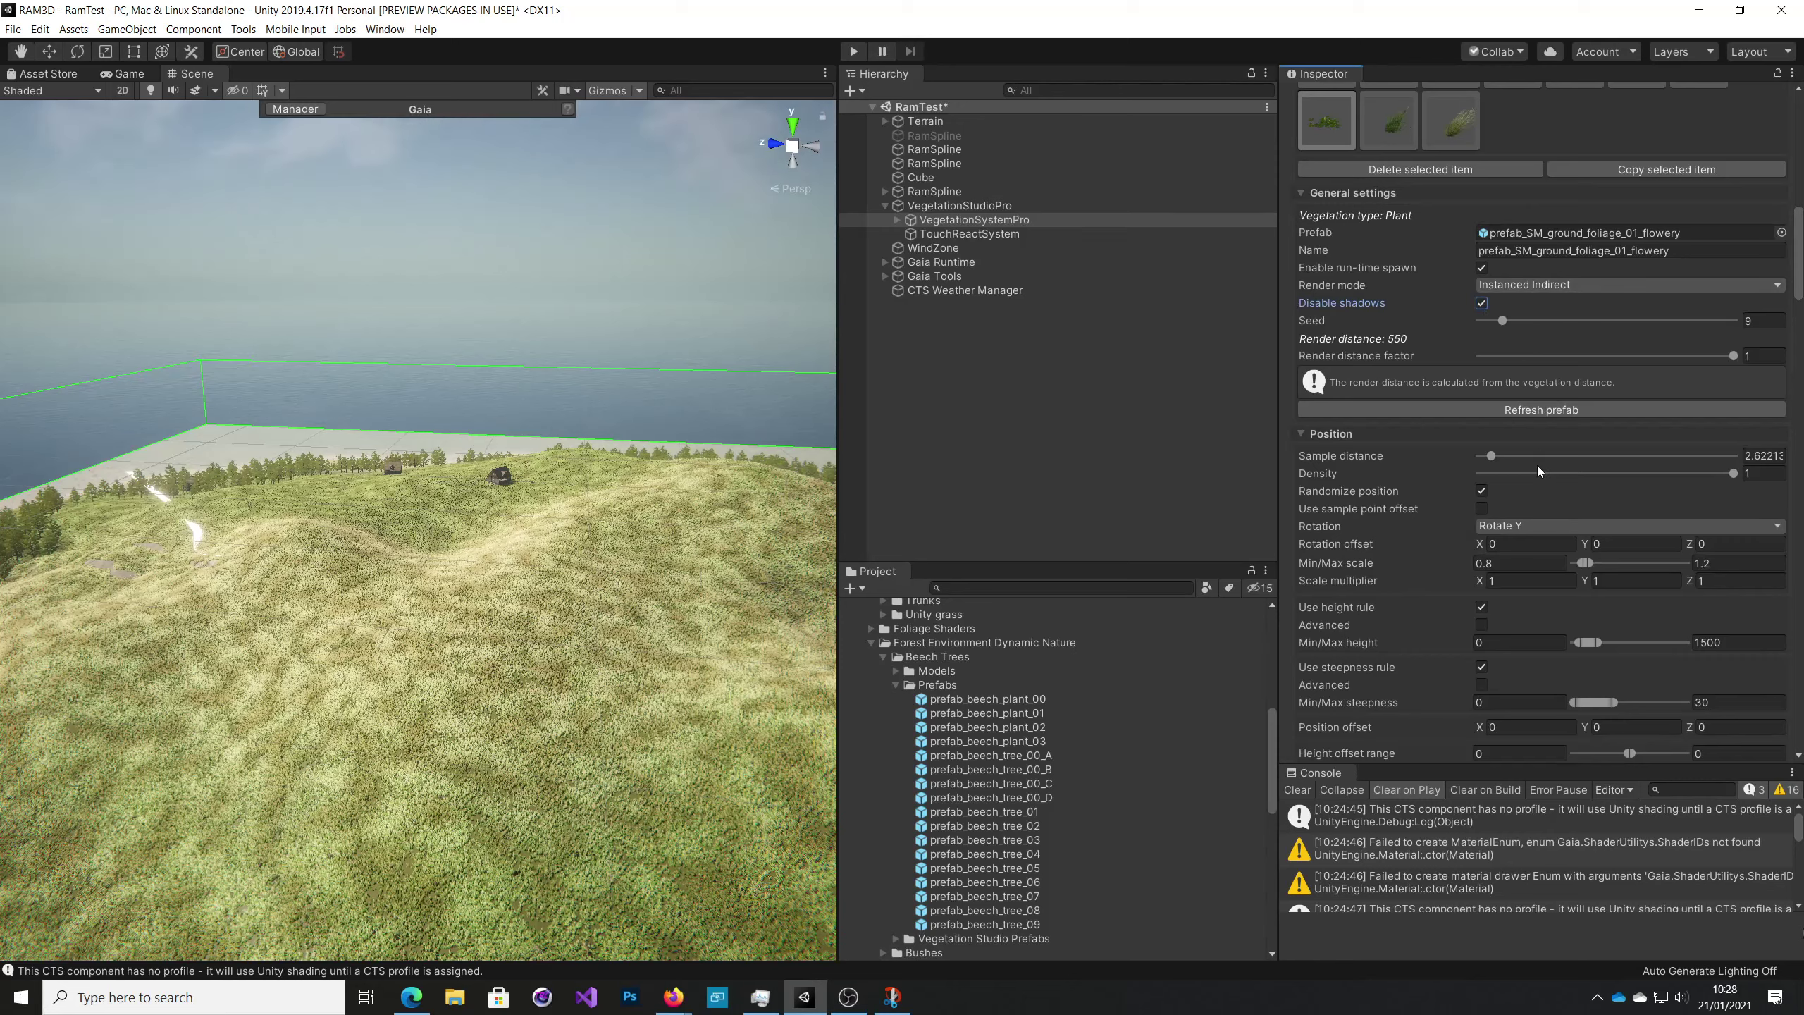
Check the shadow settings of the prefab_SM_grass_bush_01 and prefab_SM_grass_bush_03 grass items.
scroll(1529, 547, "up", 2)
left_click(1392, 281)
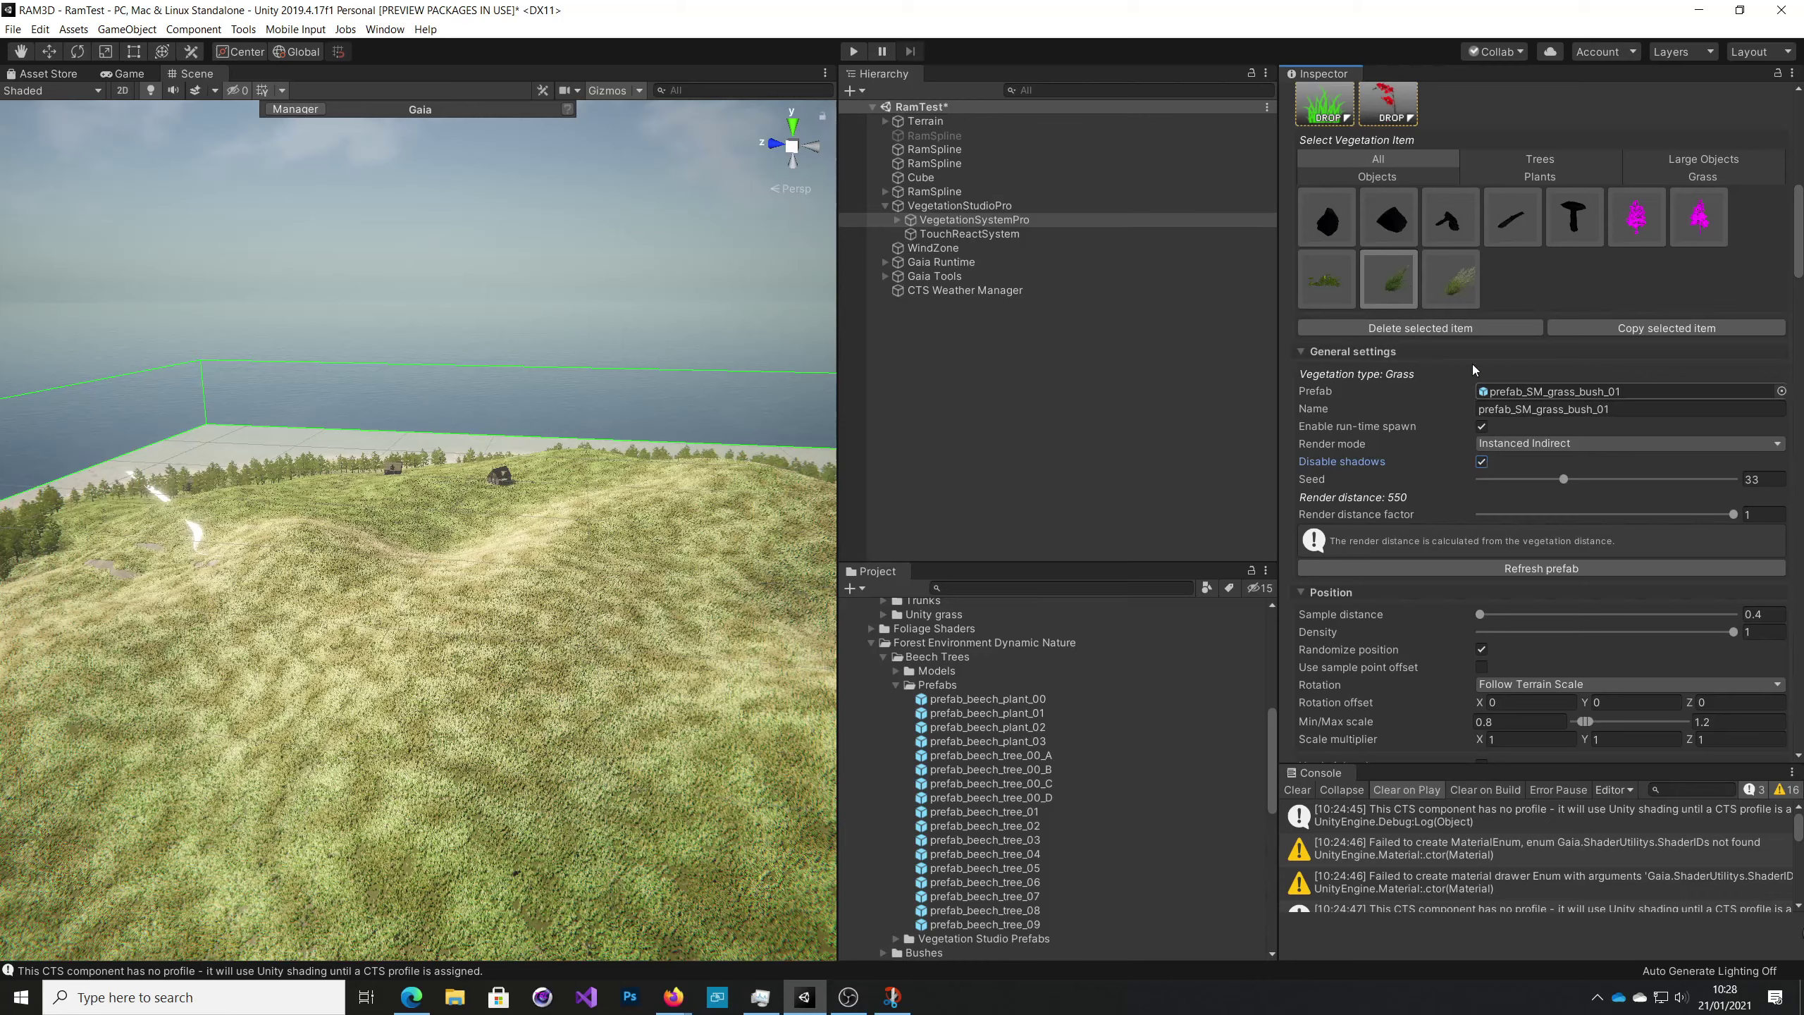
left_click(1463, 280)
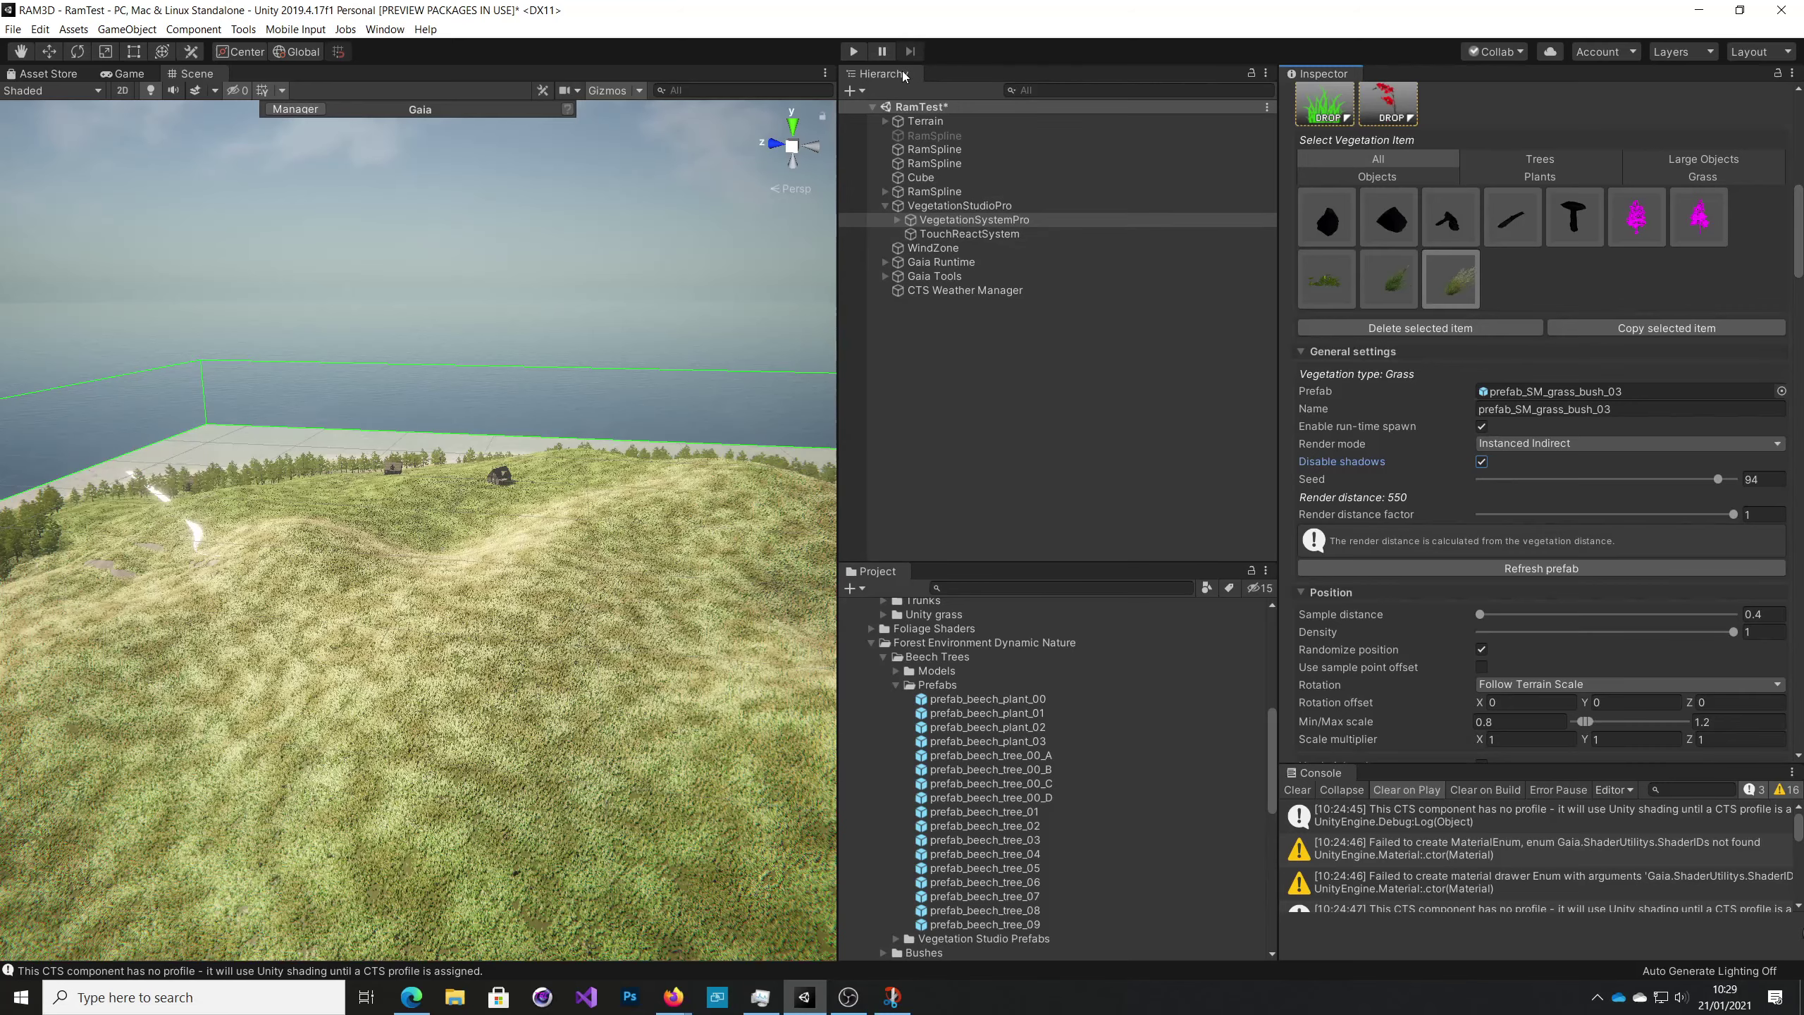
Start play mode, dismissing the CTS update notice, and show VegetationSystemPro's vegetation distance settings.
left_click(853, 52)
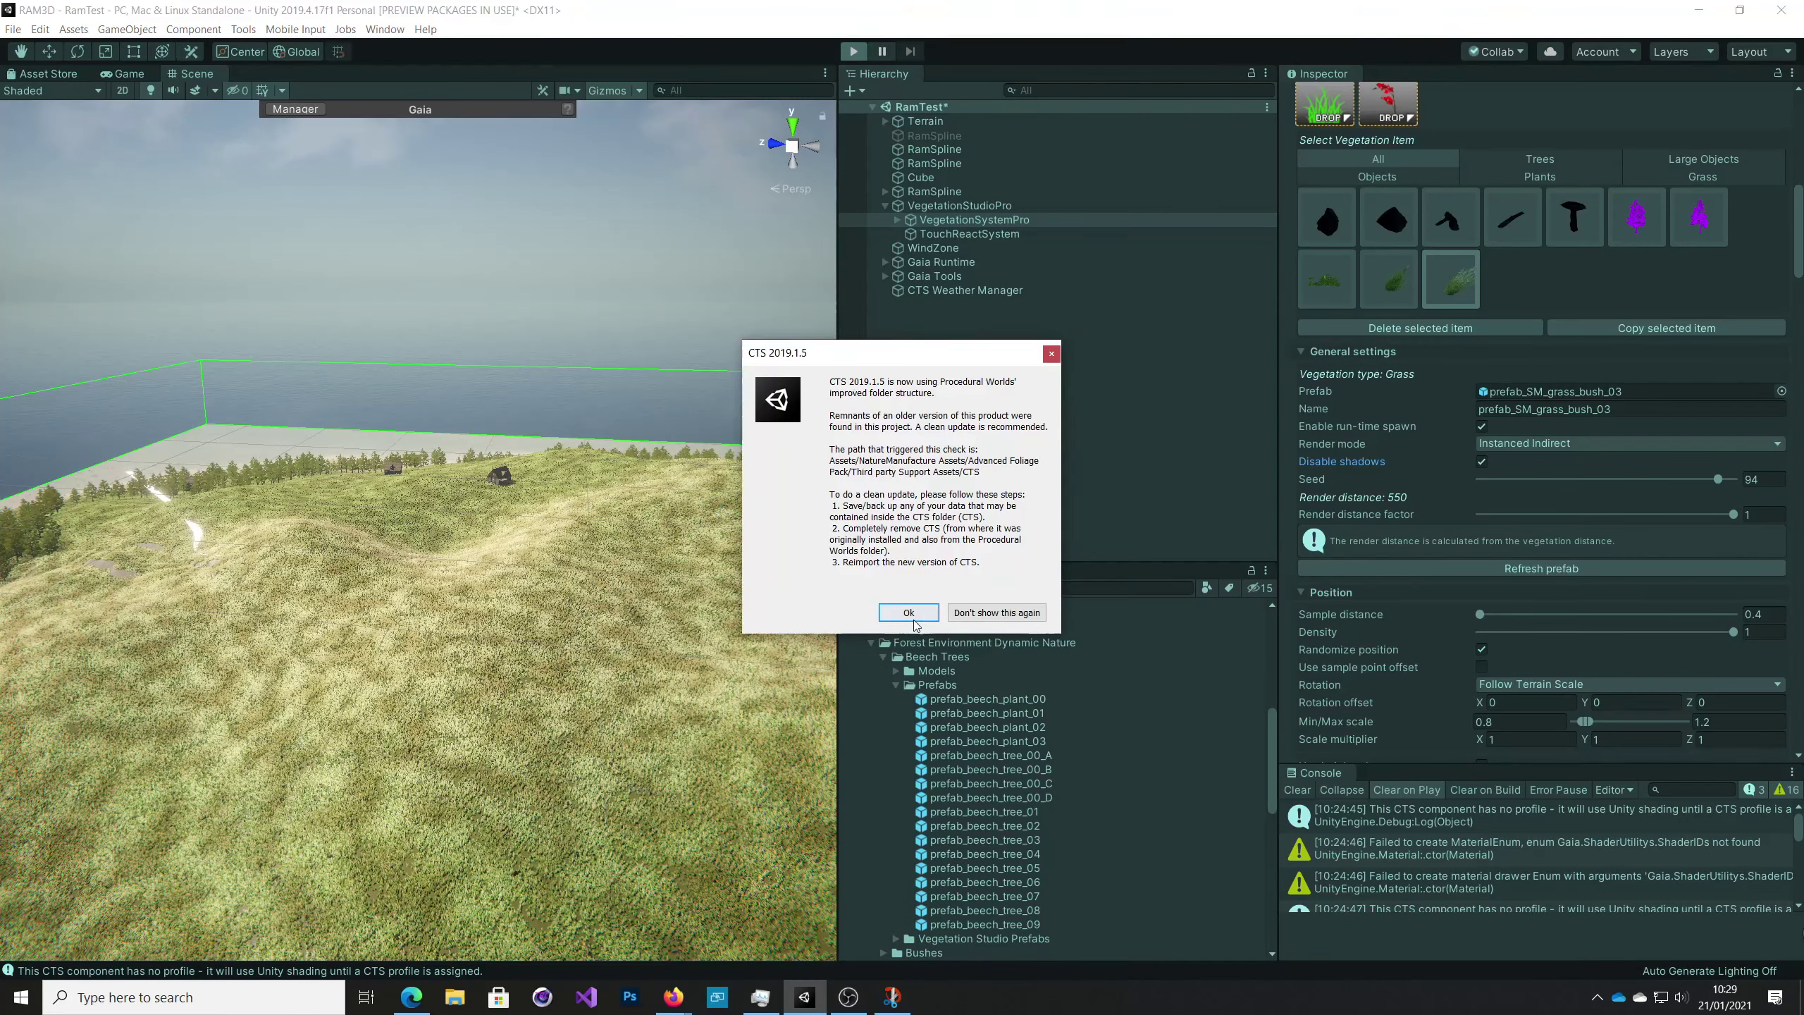
left_click(909, 613)
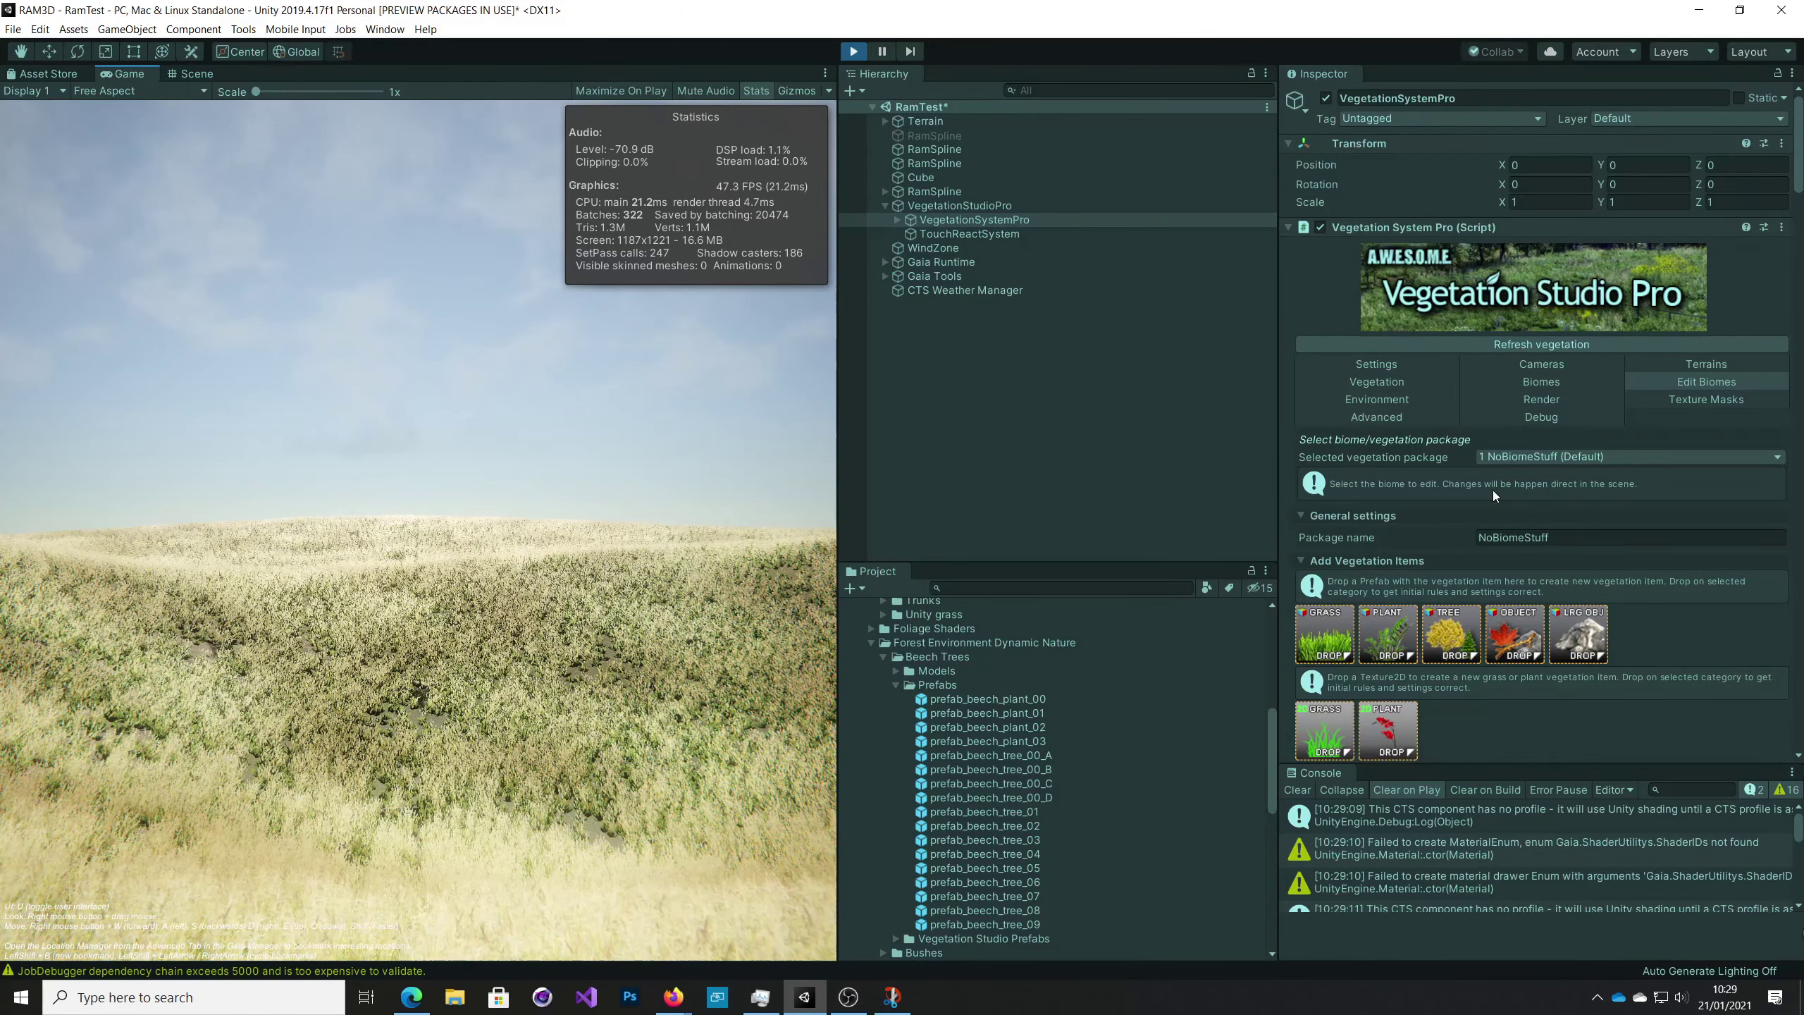
left_click(1375, 363)
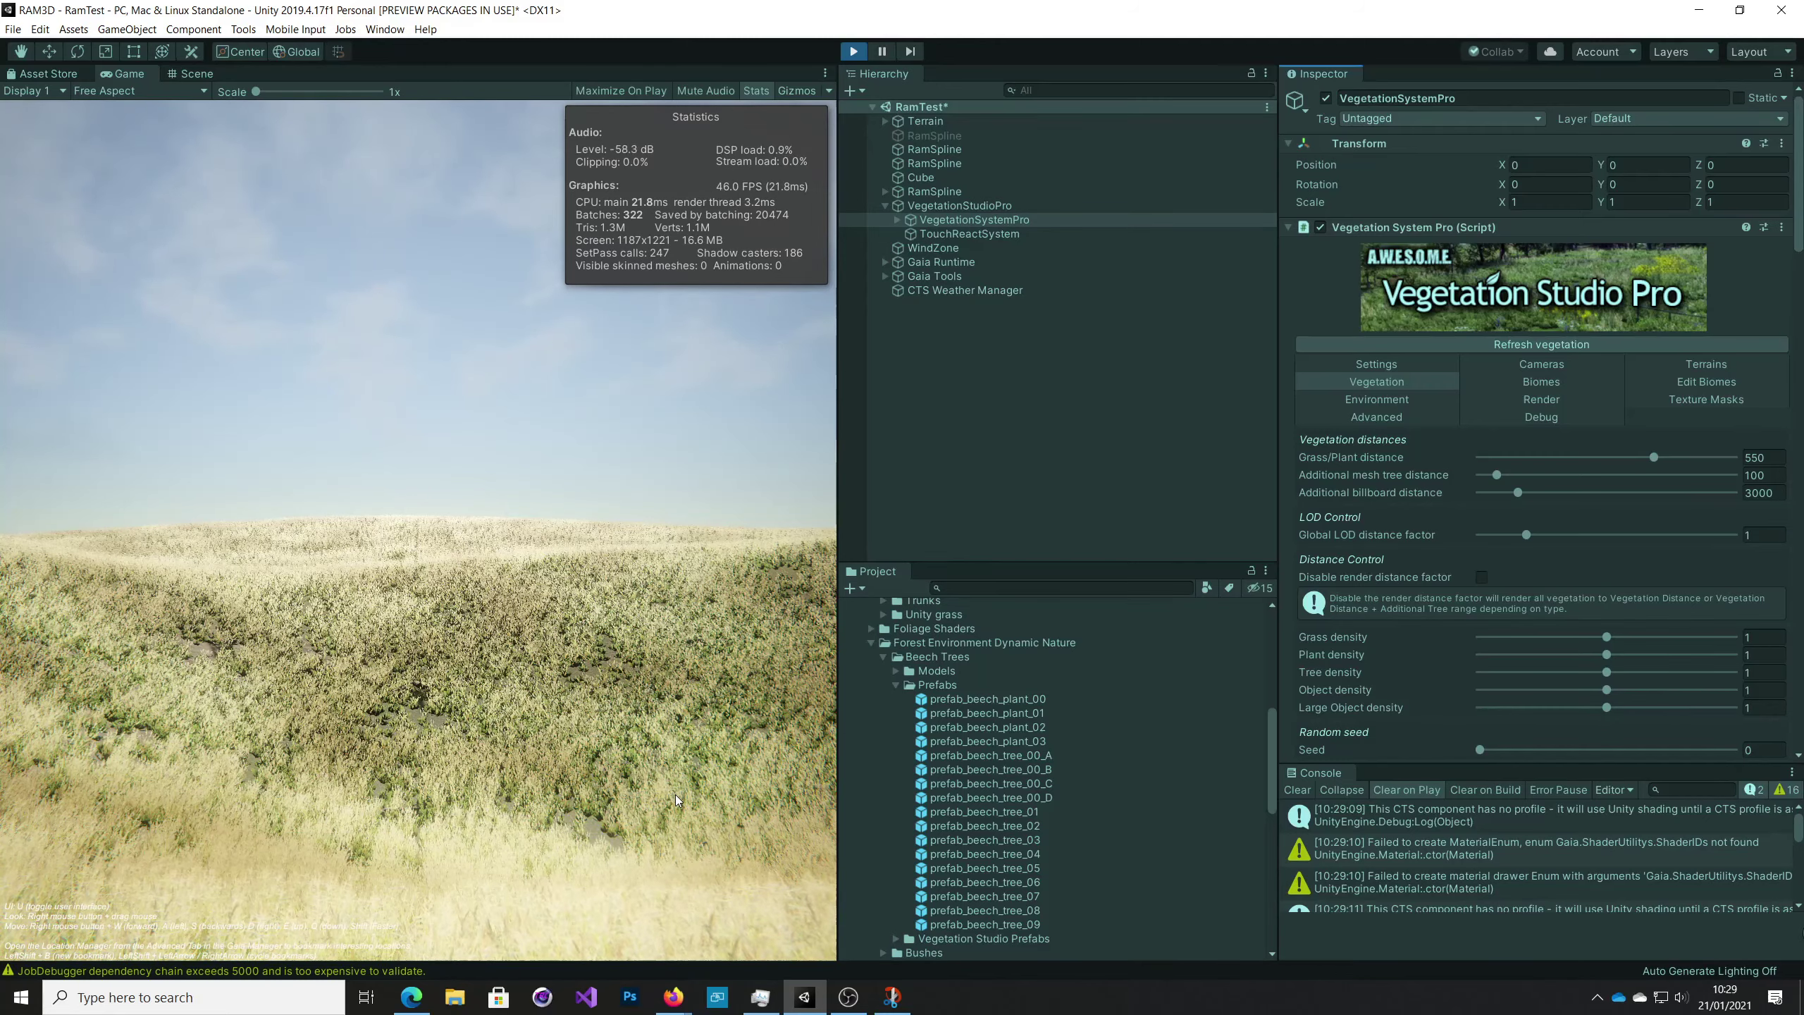
Set the Grass/Plant distance to 150 and fly over the meadow toward the tree line to check the grass.
left_click(515, 824)
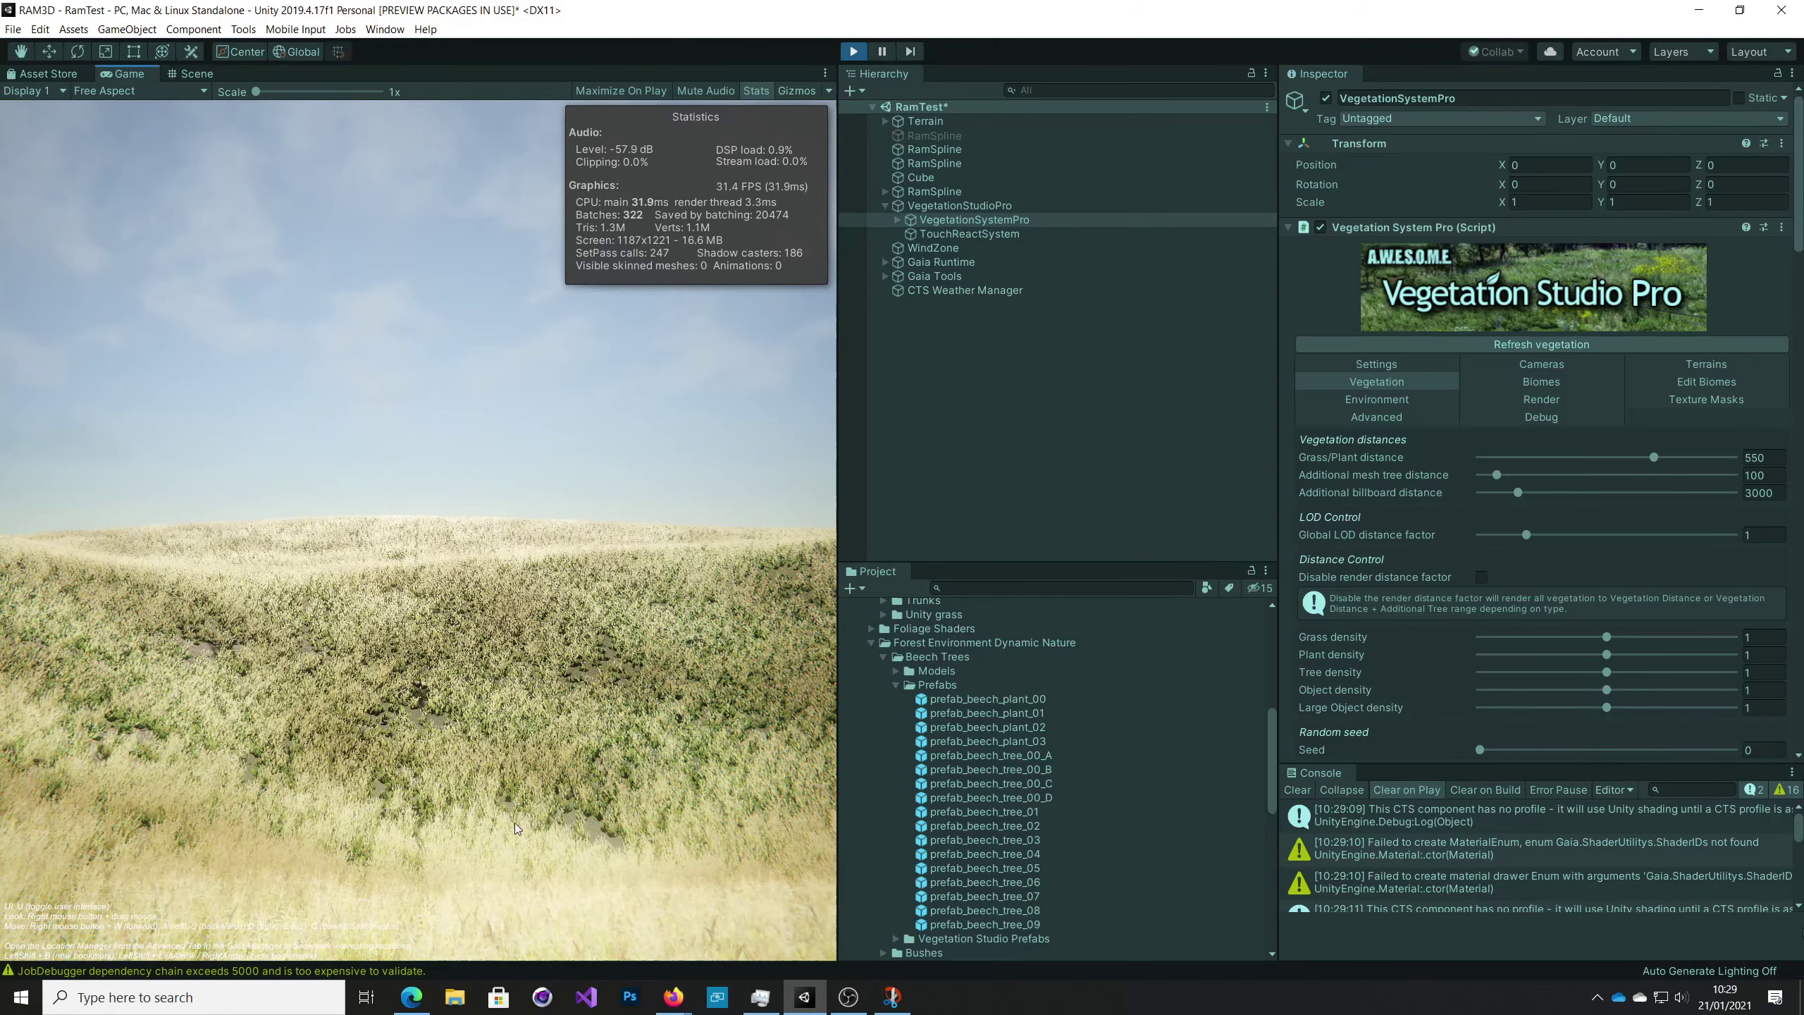
right_click_drag(514, 824, 612, 785)
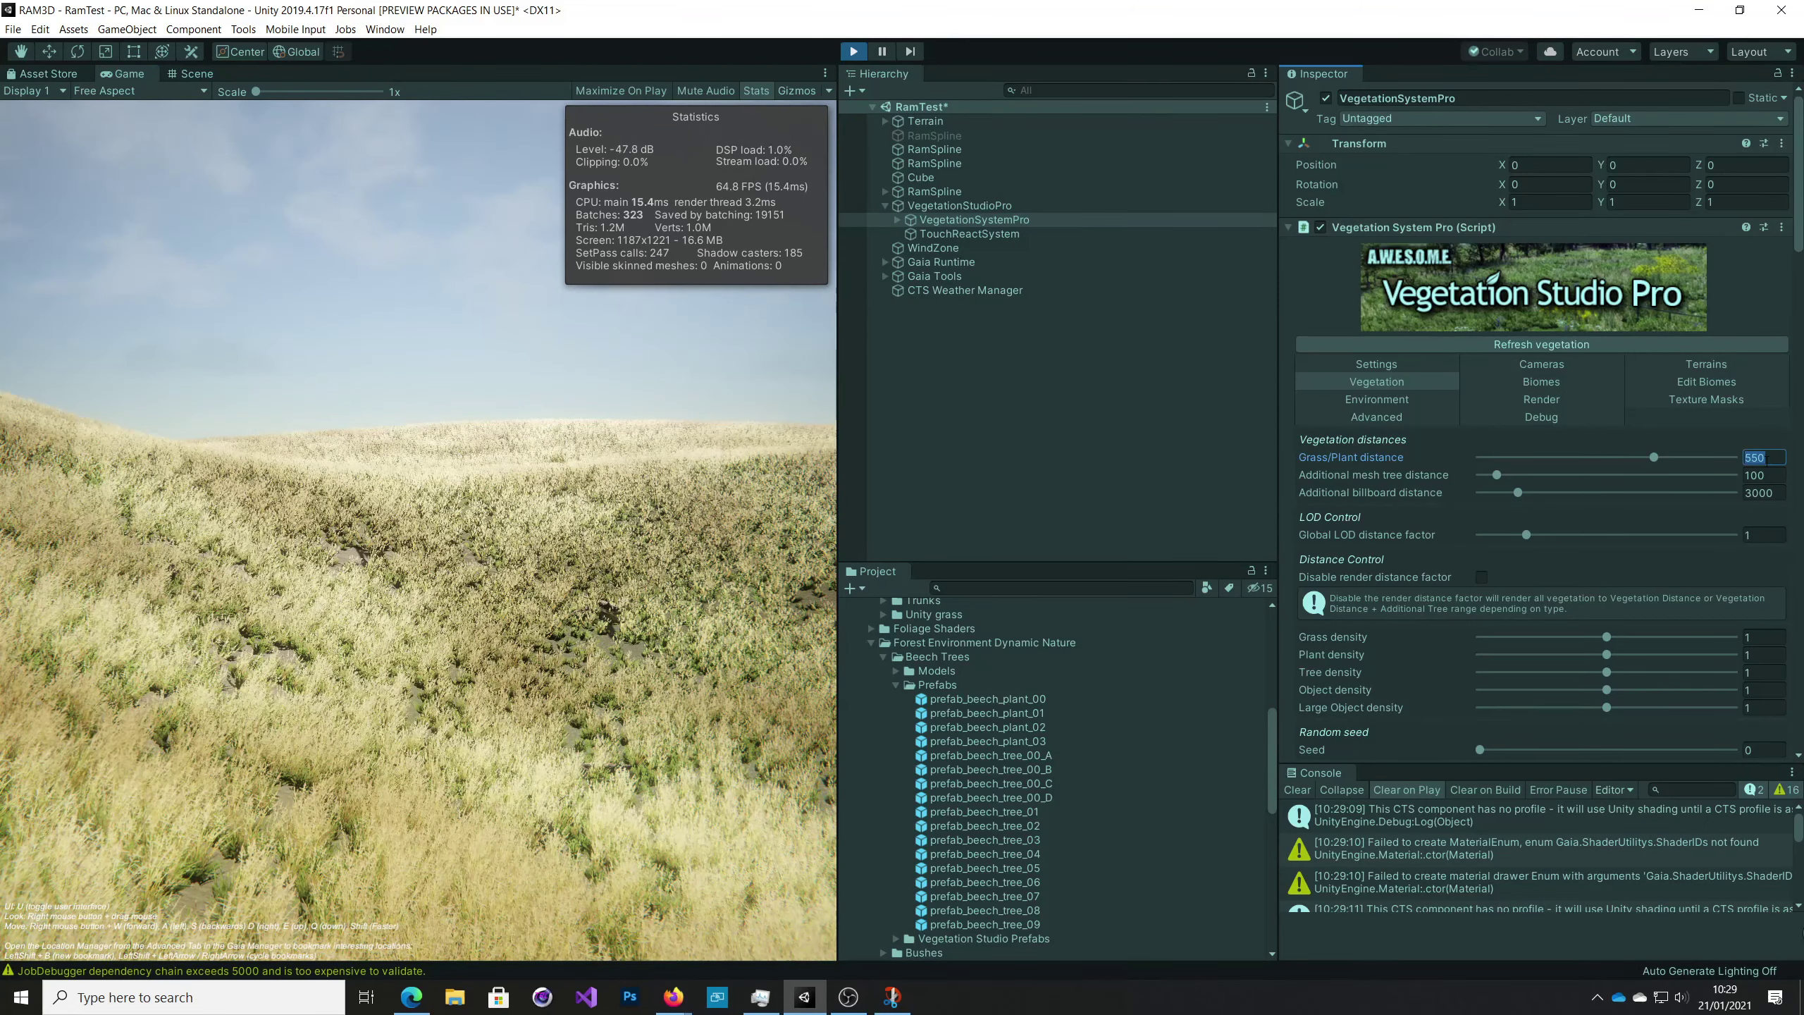
type("150")
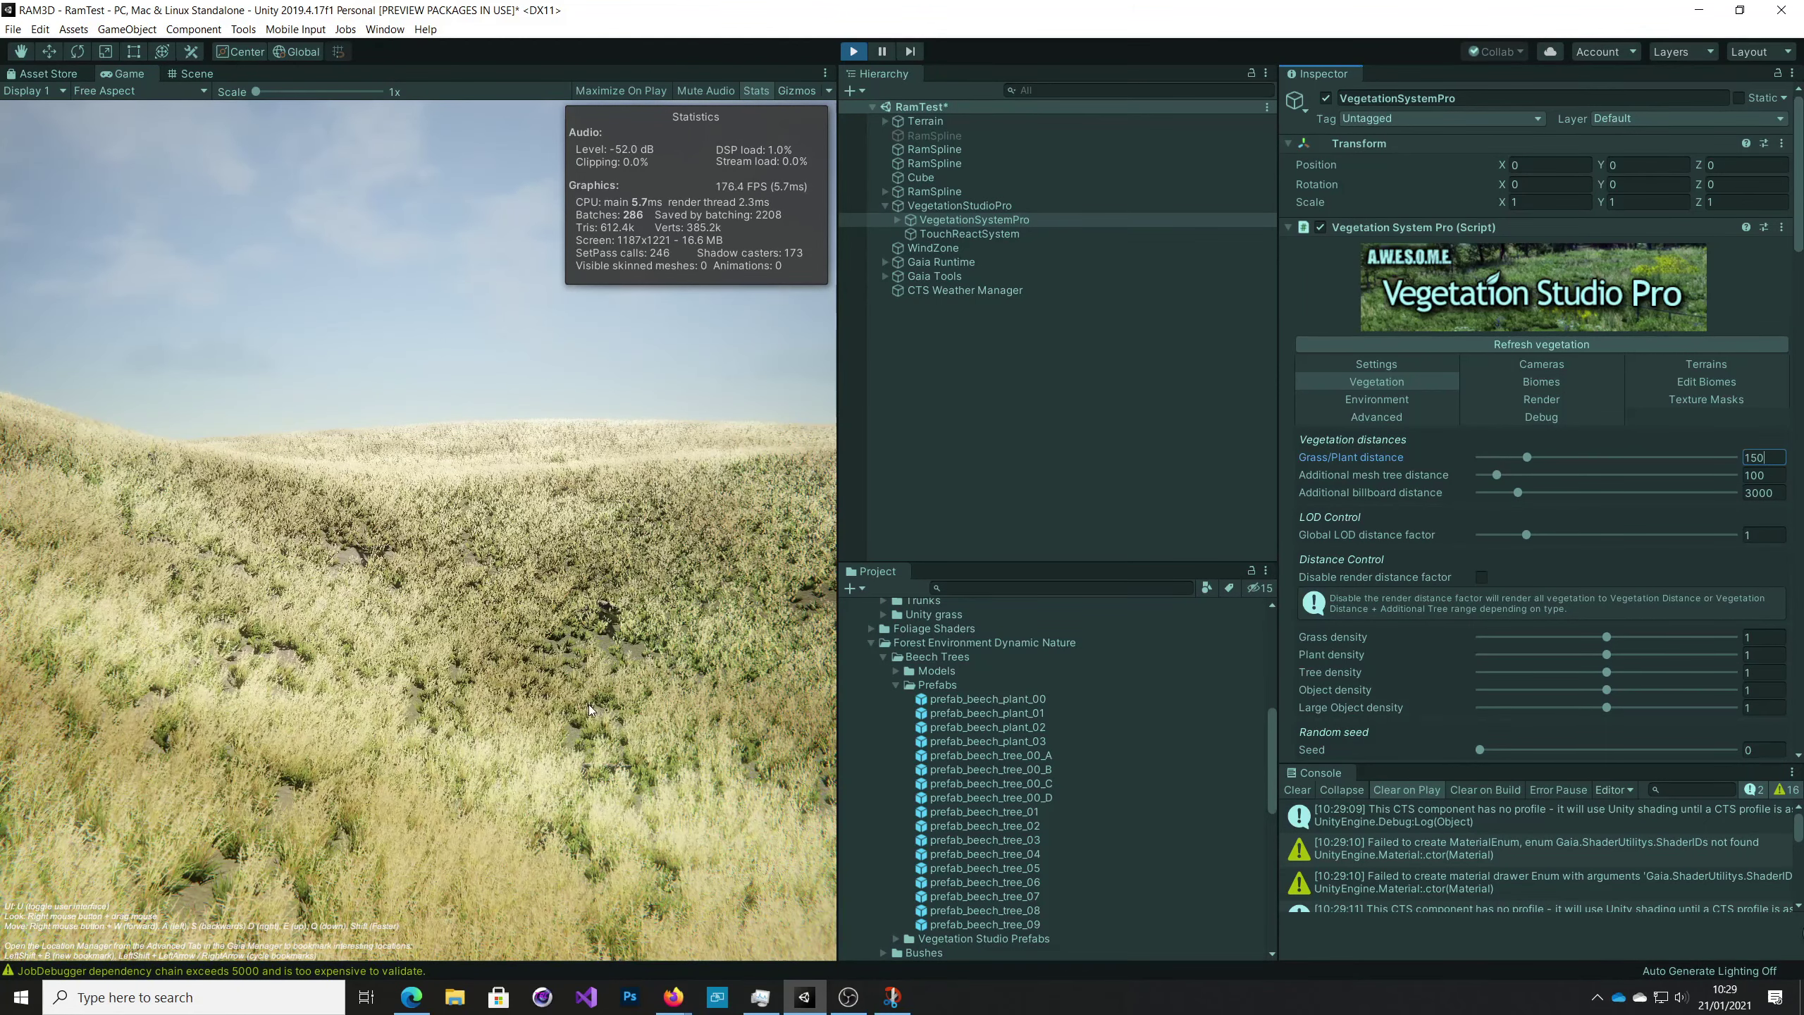
right_click_drag(589, 705, 430, 736)
key("w")
key("w")
key("w")
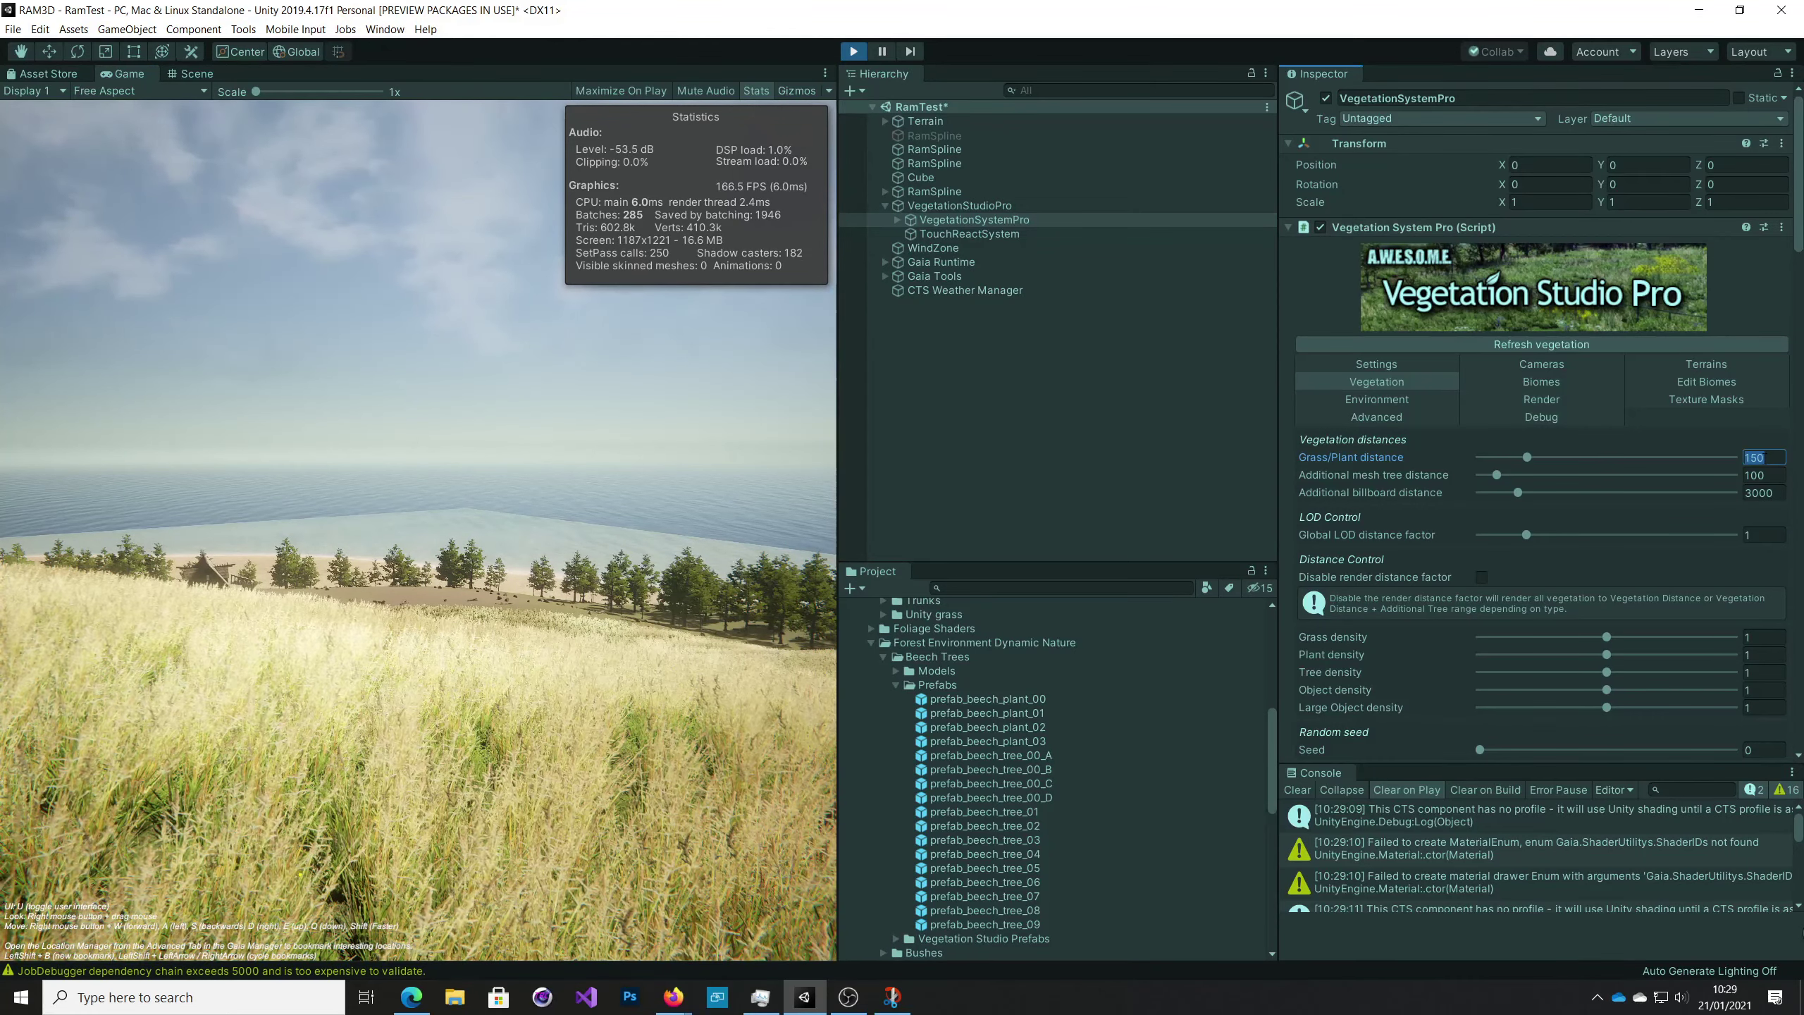
Try a Grass/Plant distance of 170 while moving through the meadow, and increase it to 180.
type("170")
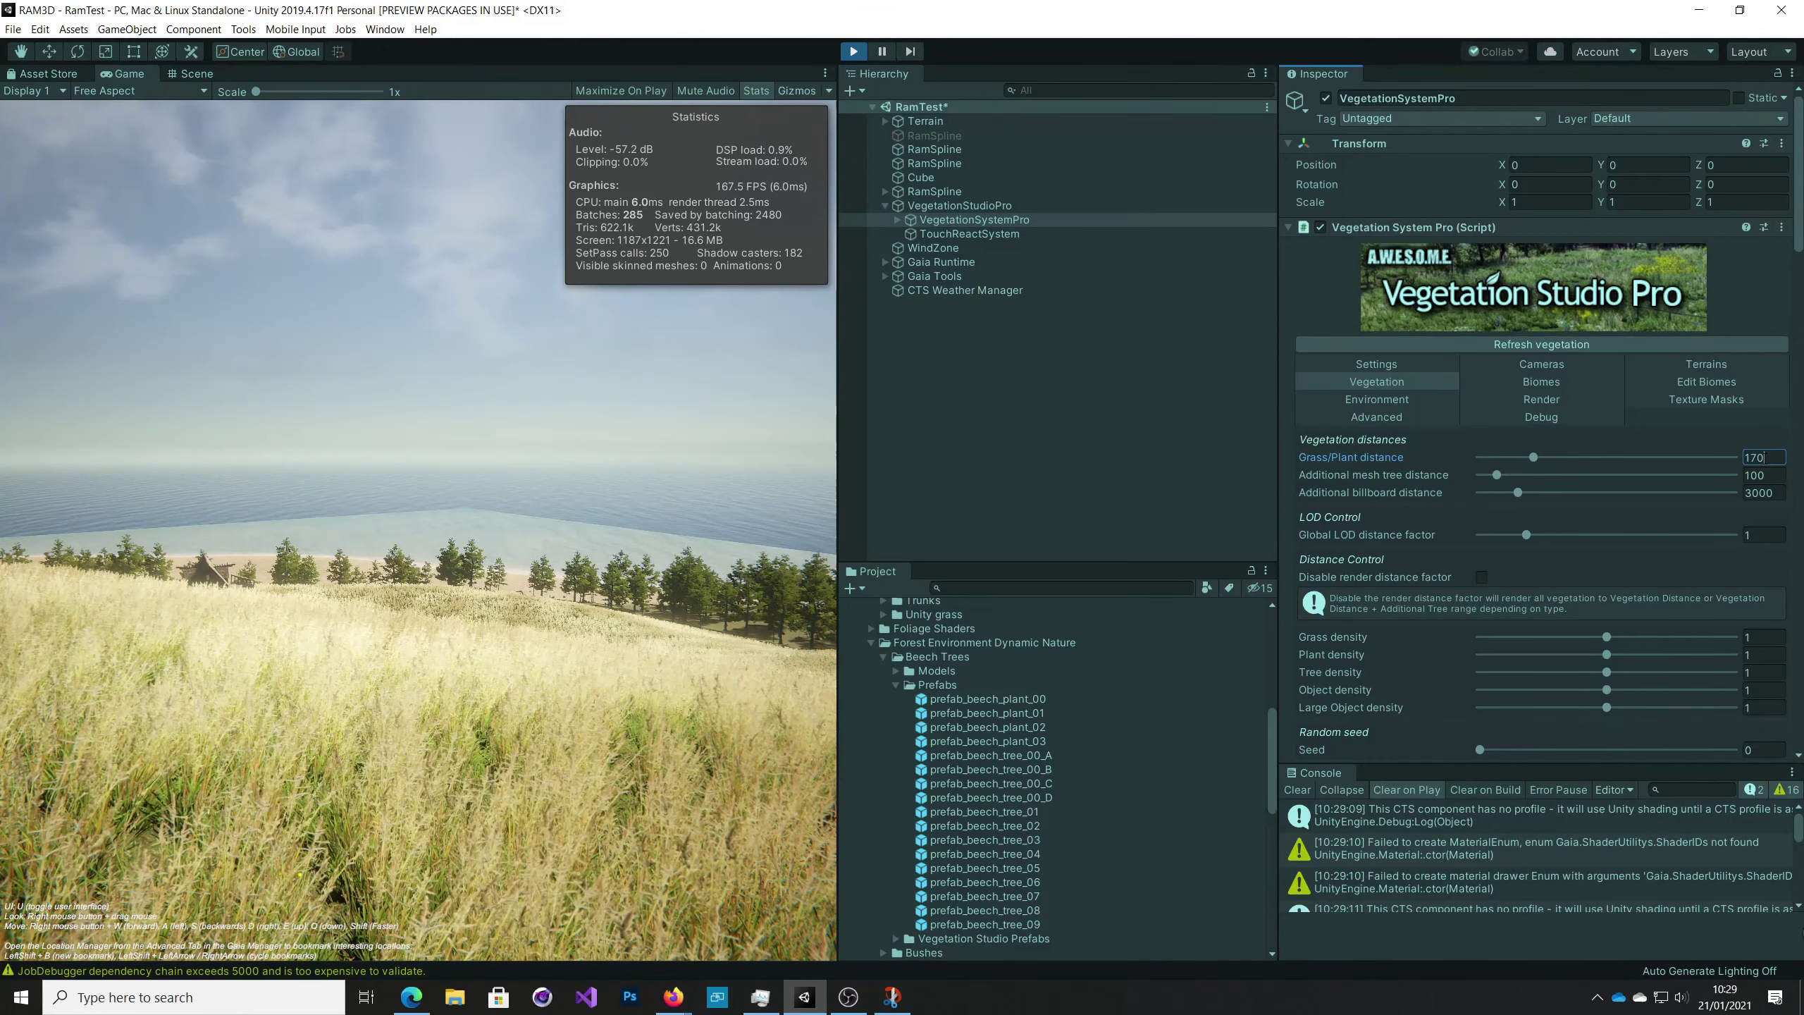
right_click_drag(782, 692, 740, 718)
key("w")
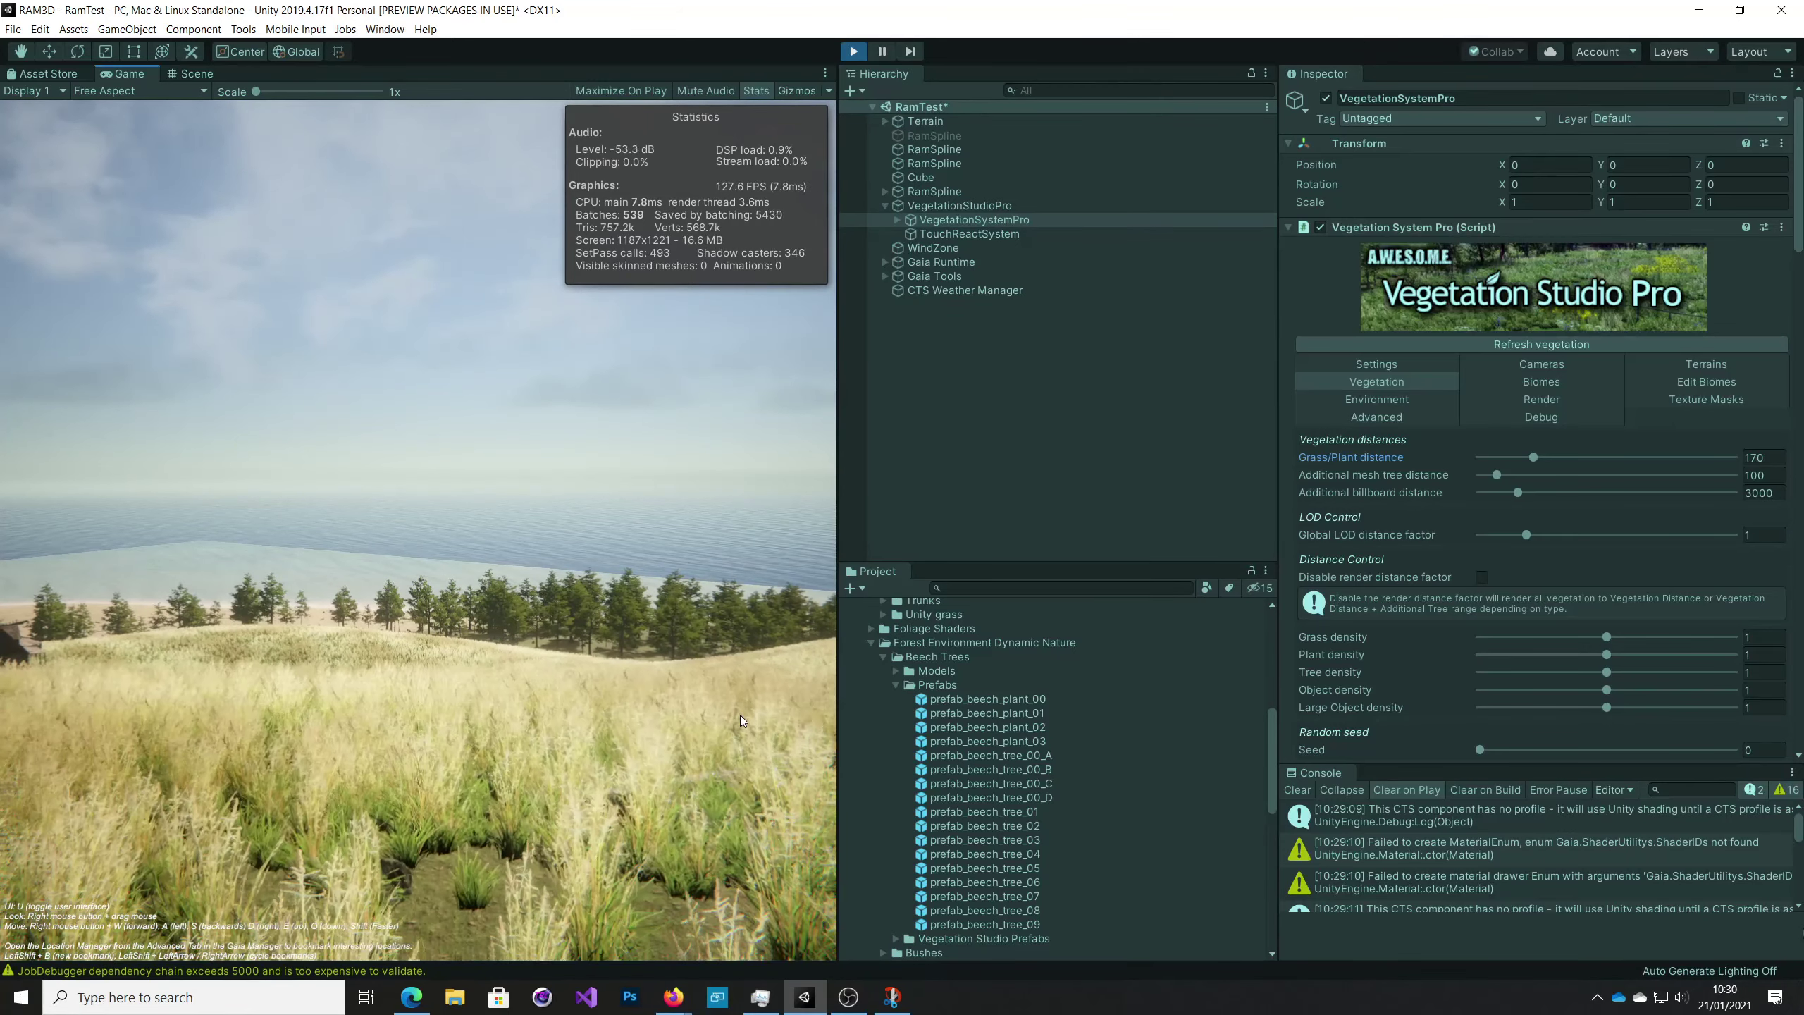
key("w")
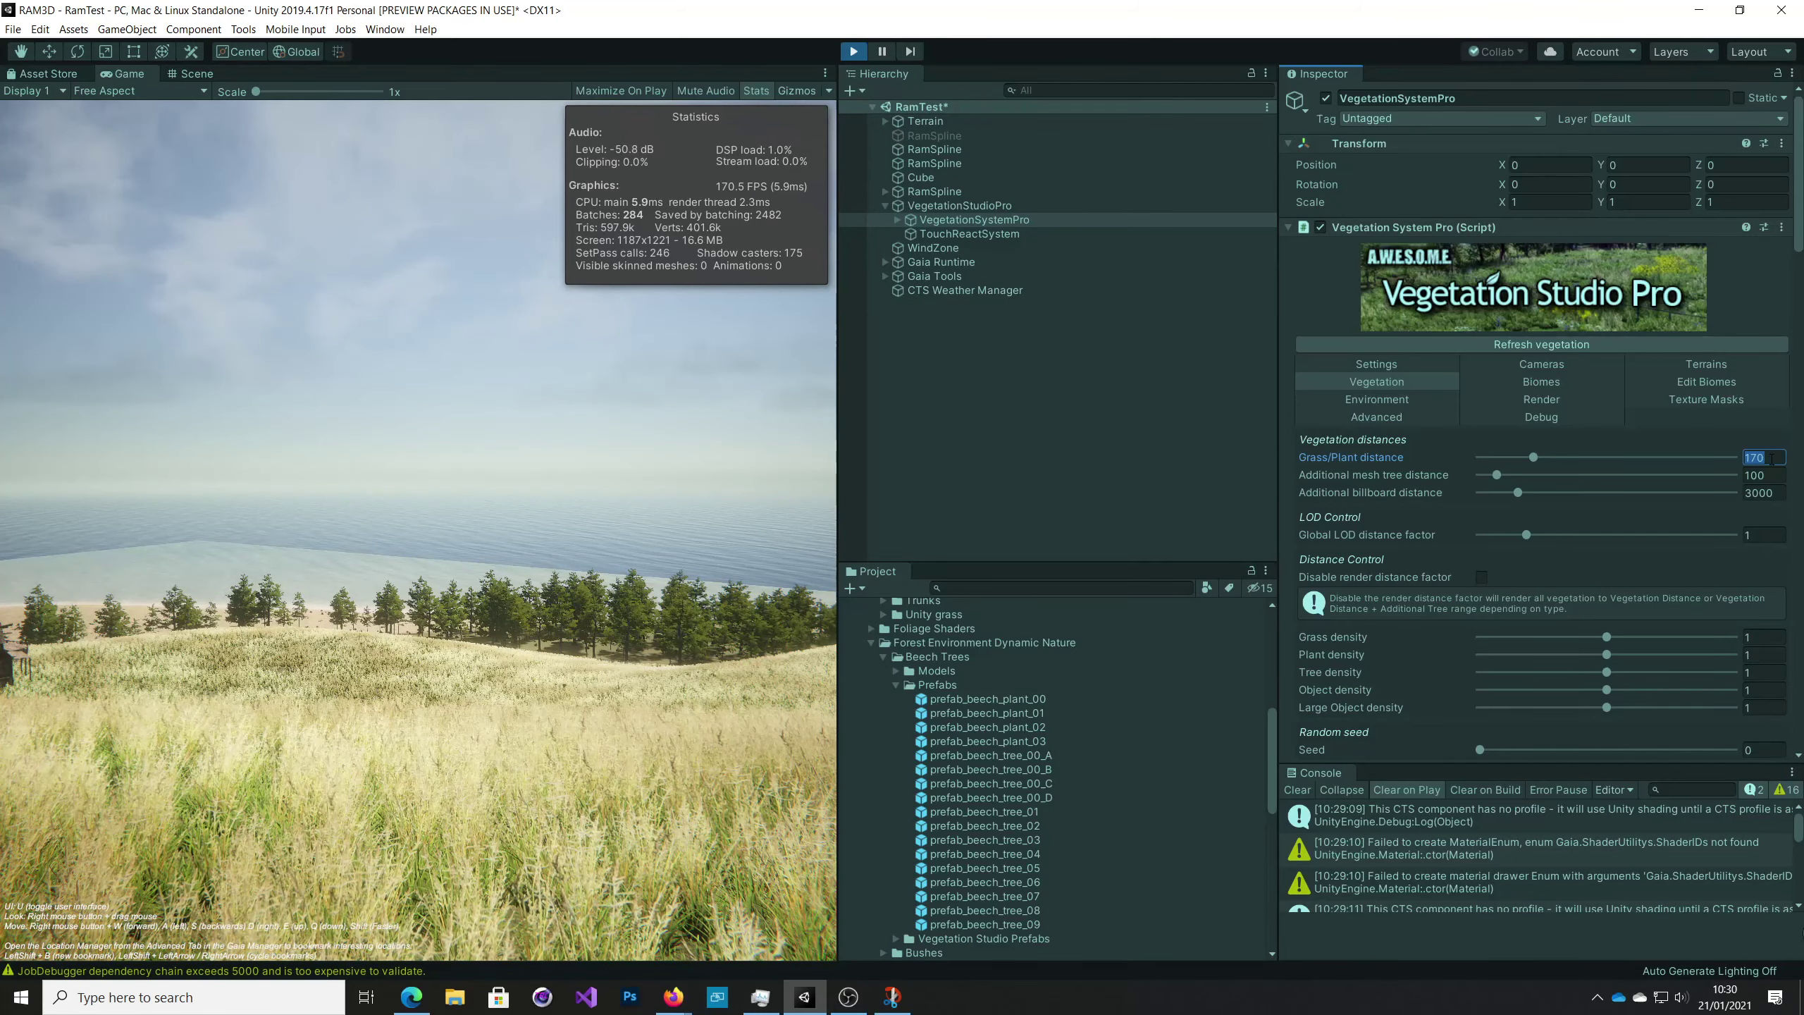
type("180")
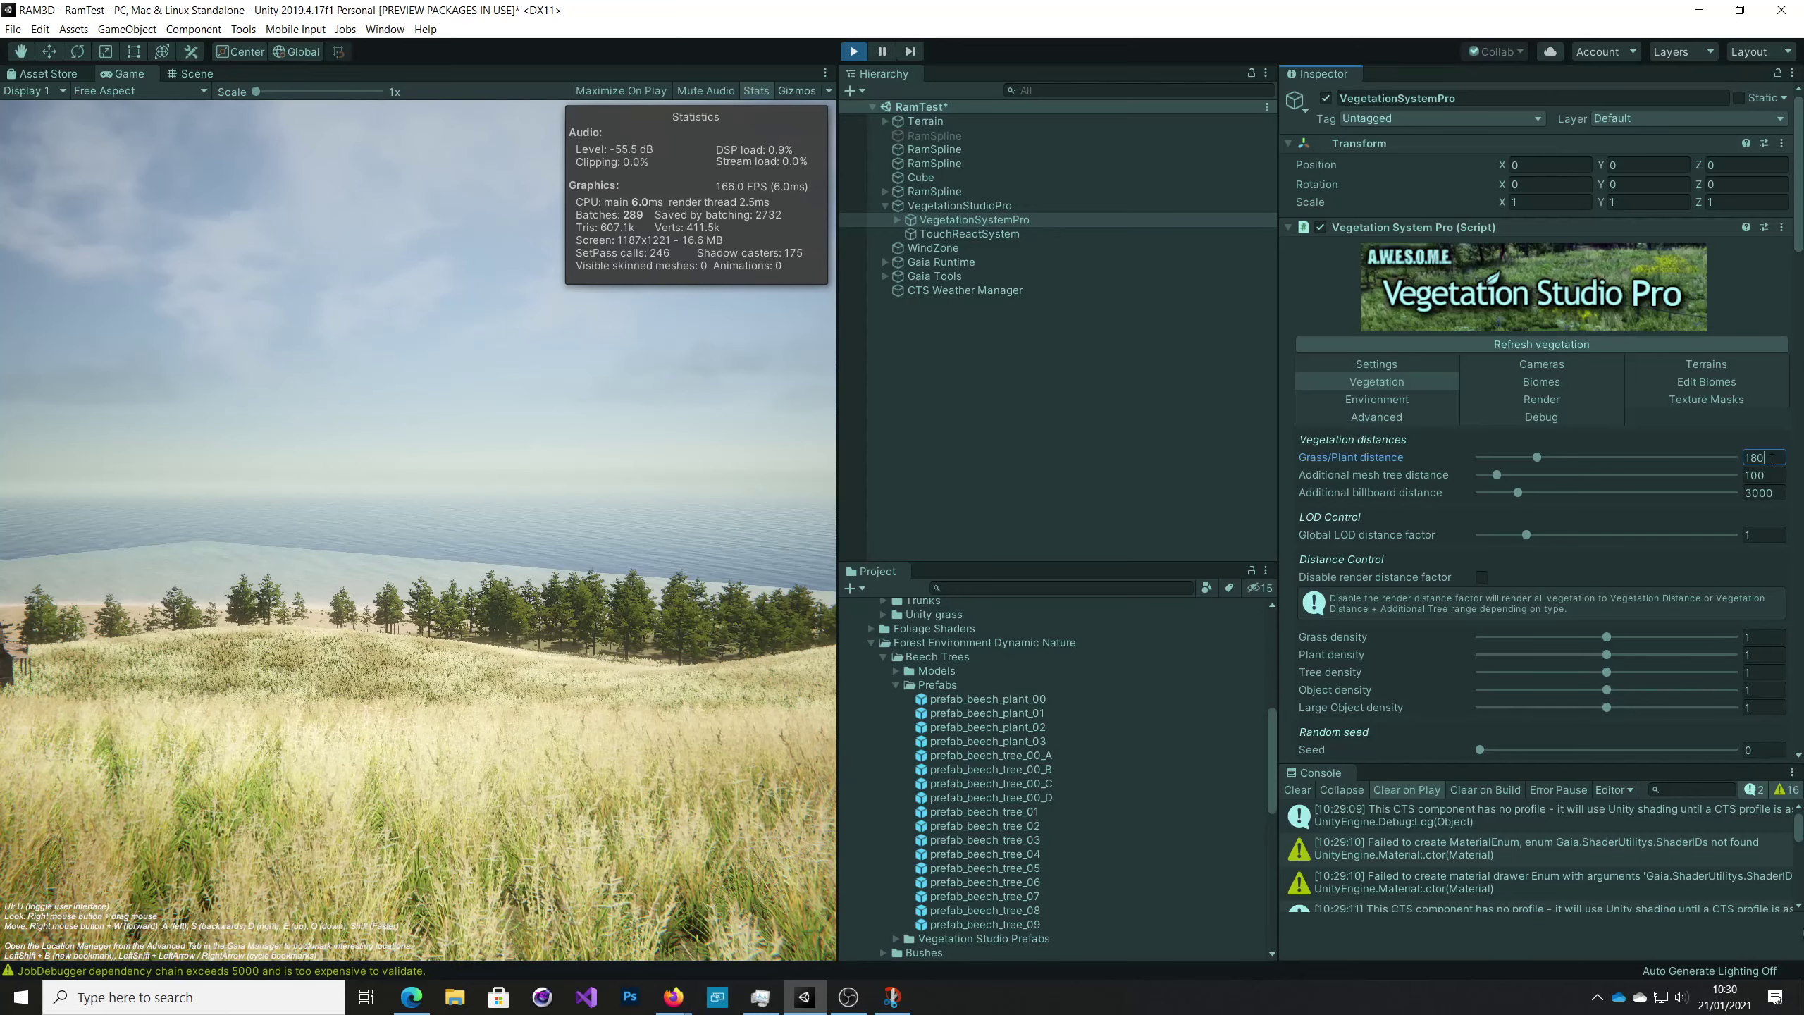
Set the Grass/Plant distance to 200 while play mode is running.
key("BackSpace")
key("BackSpace")
key("BackSpace")
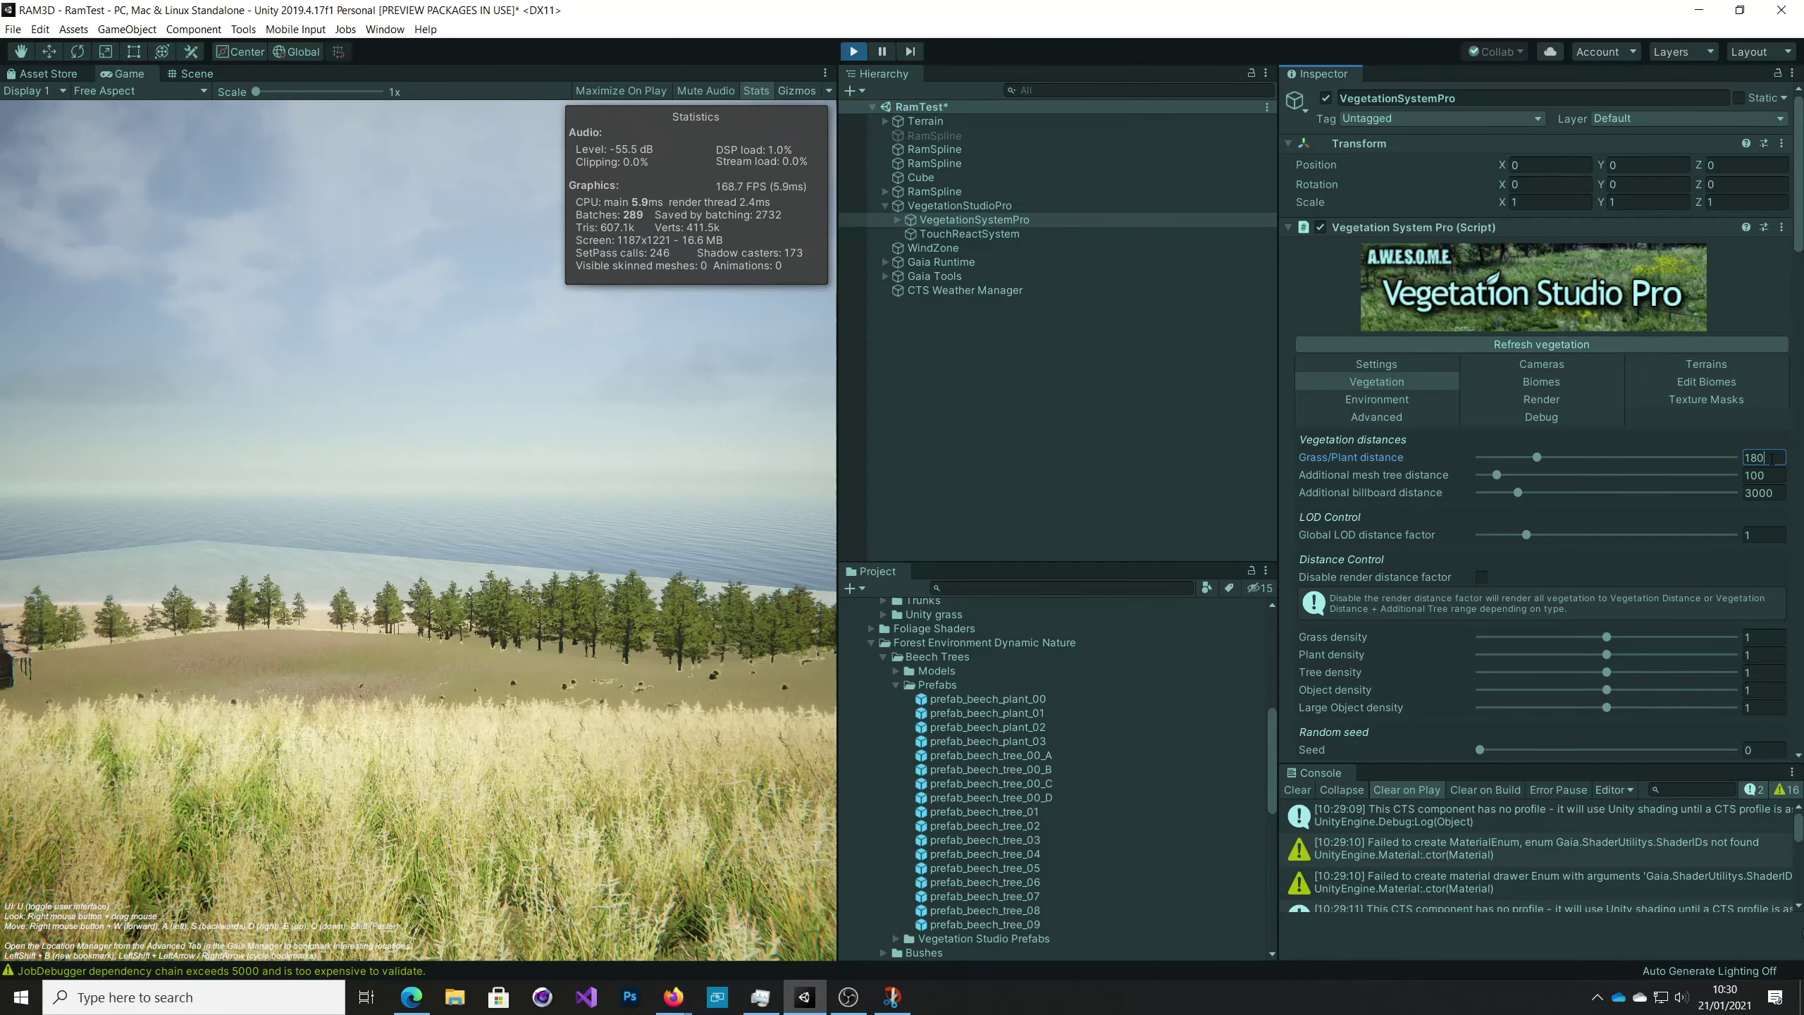
type("200")
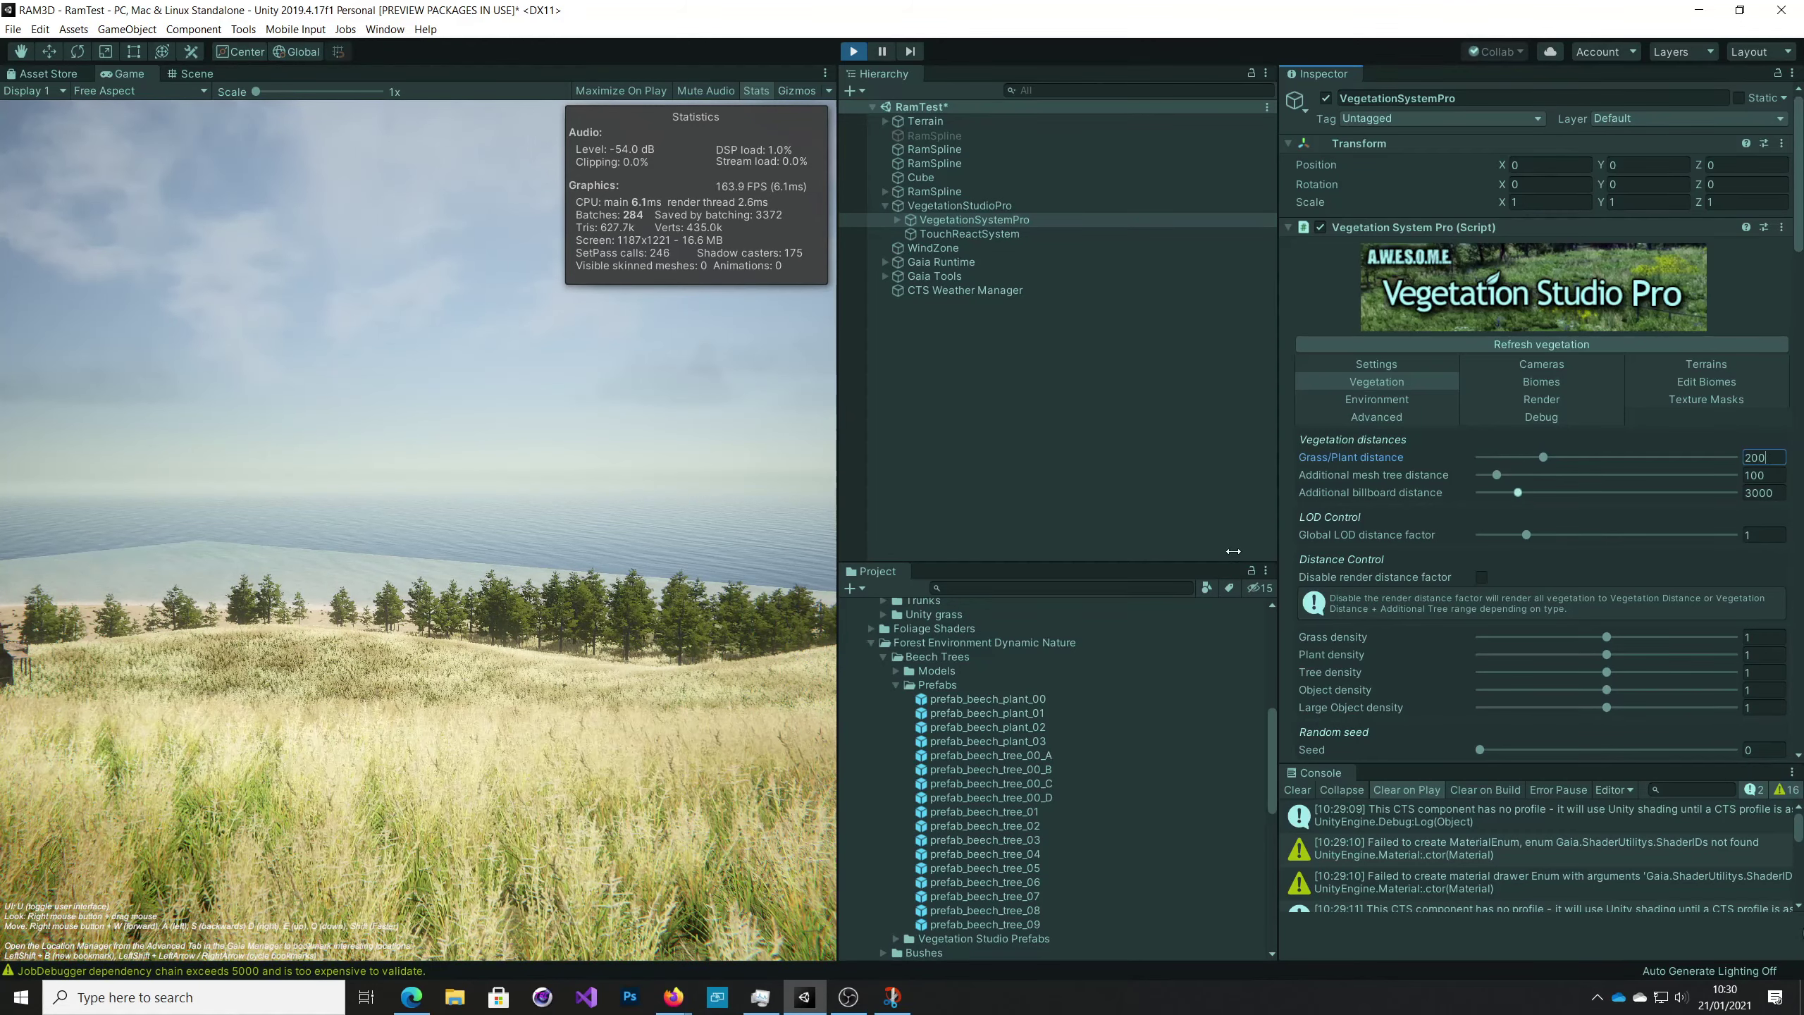
Fly through the meadow and look around to check the grass coverage and frame rate at a Grass/Plant distance of 200.
right_click_drag(738, 716, 1171, 757)
key("w")
key("s")
key("w")
key("w")
key("s")
key("w")
key("w")
key("s")
key("e")
key("w")
key("e")
key("w")
right_click_drag(616, 652, 318, 650)
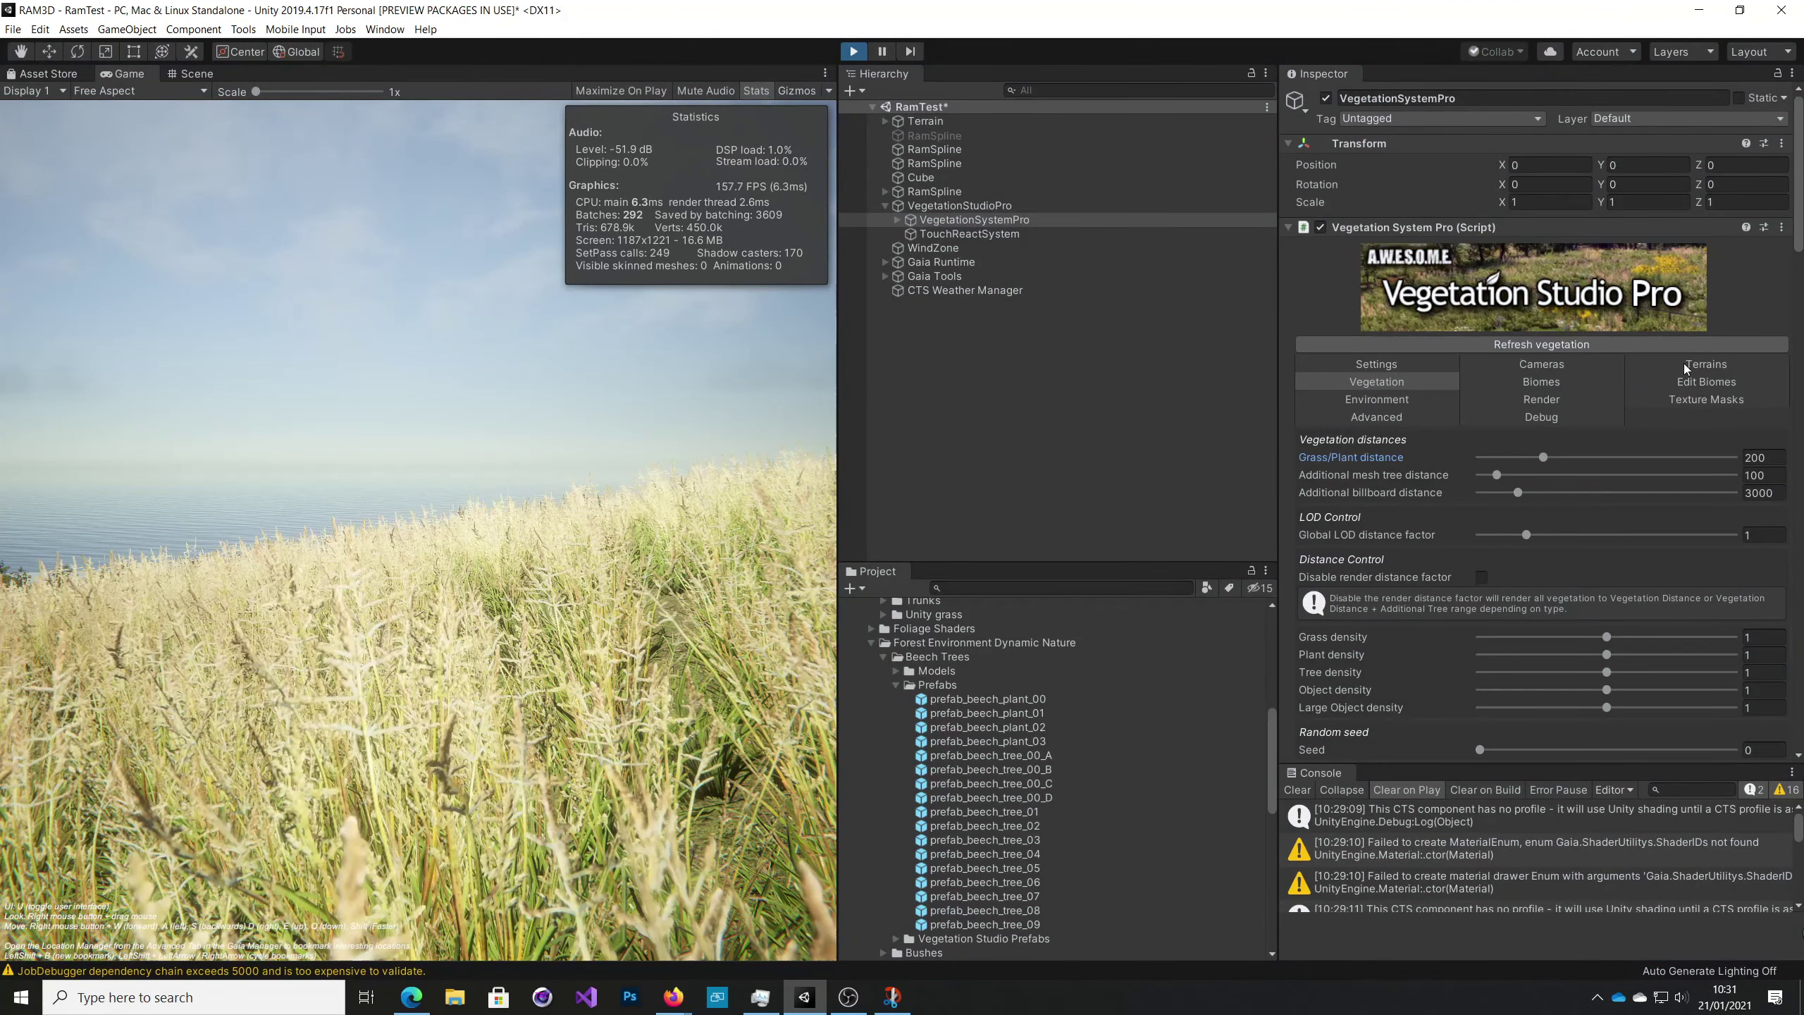
Stop play mode and select the prefab_SM_ground_foliage_01_flowery item in the NoBiomeStuff vegetation package for editing.
key("ctrl+p")
left_click(1707, 383)
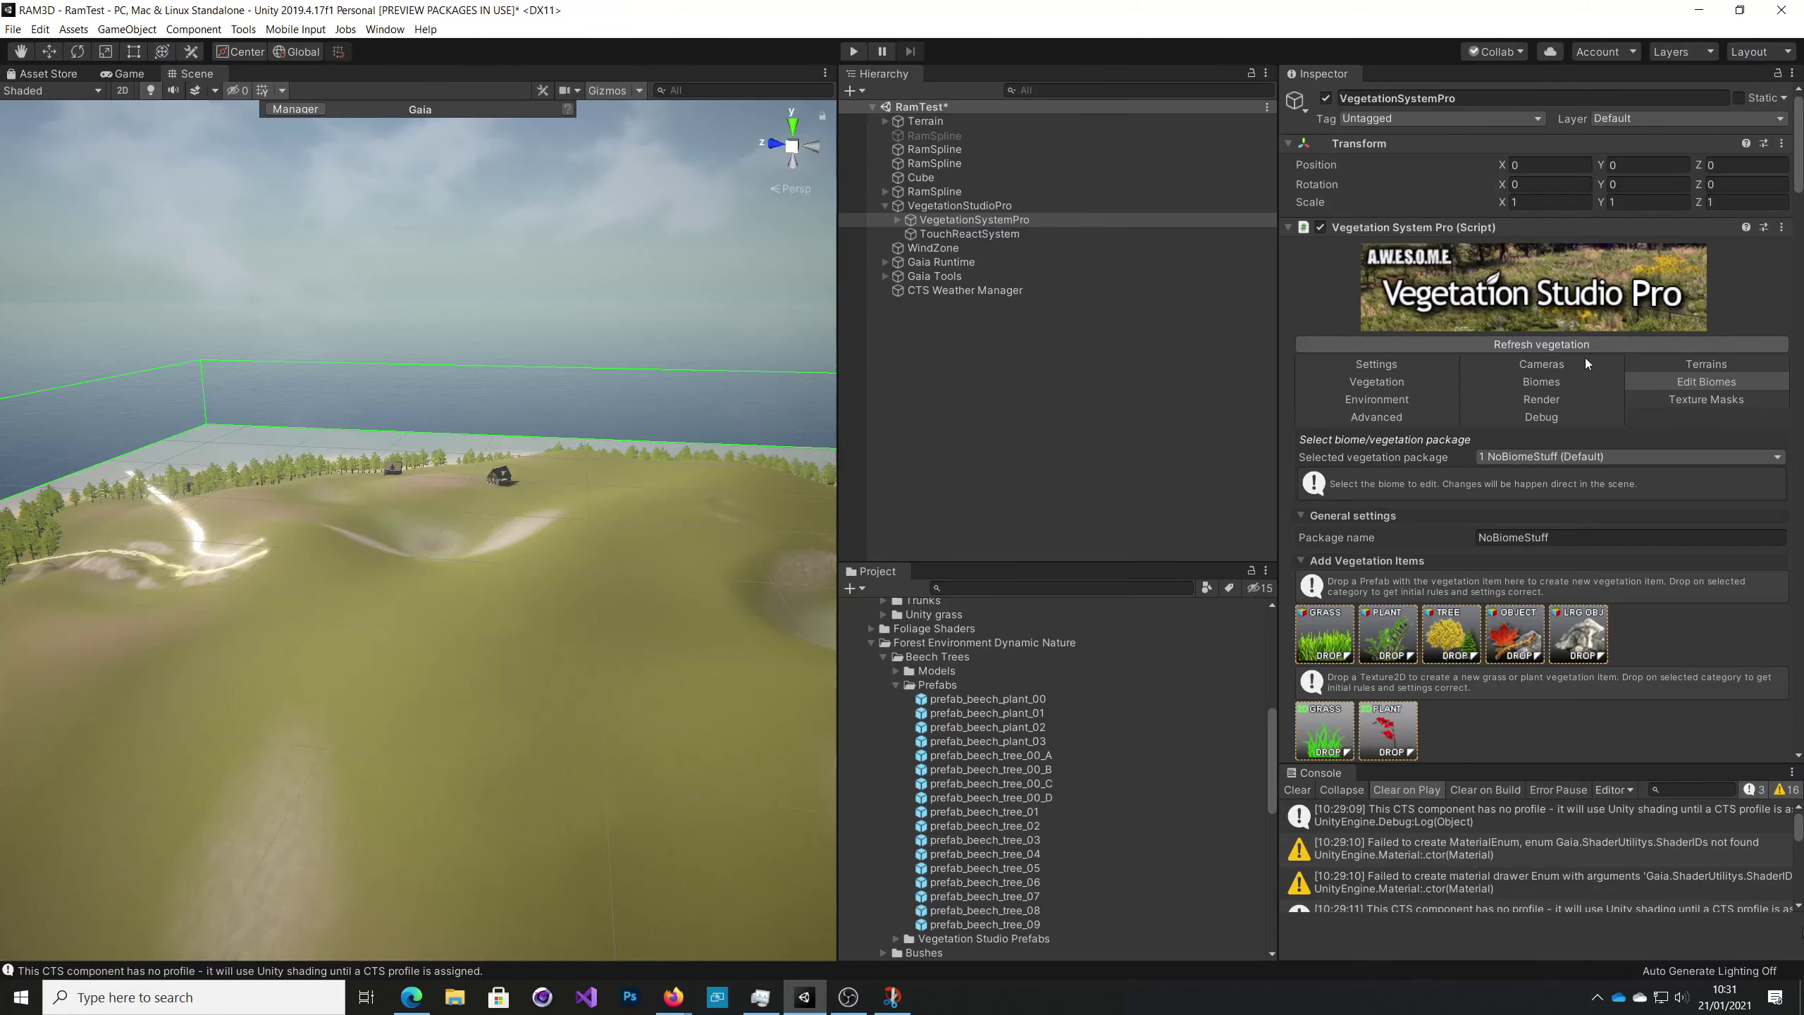
left_click(1680, 384)
scroll(1499, 540, "down", 5)
left_click(1342, 595)
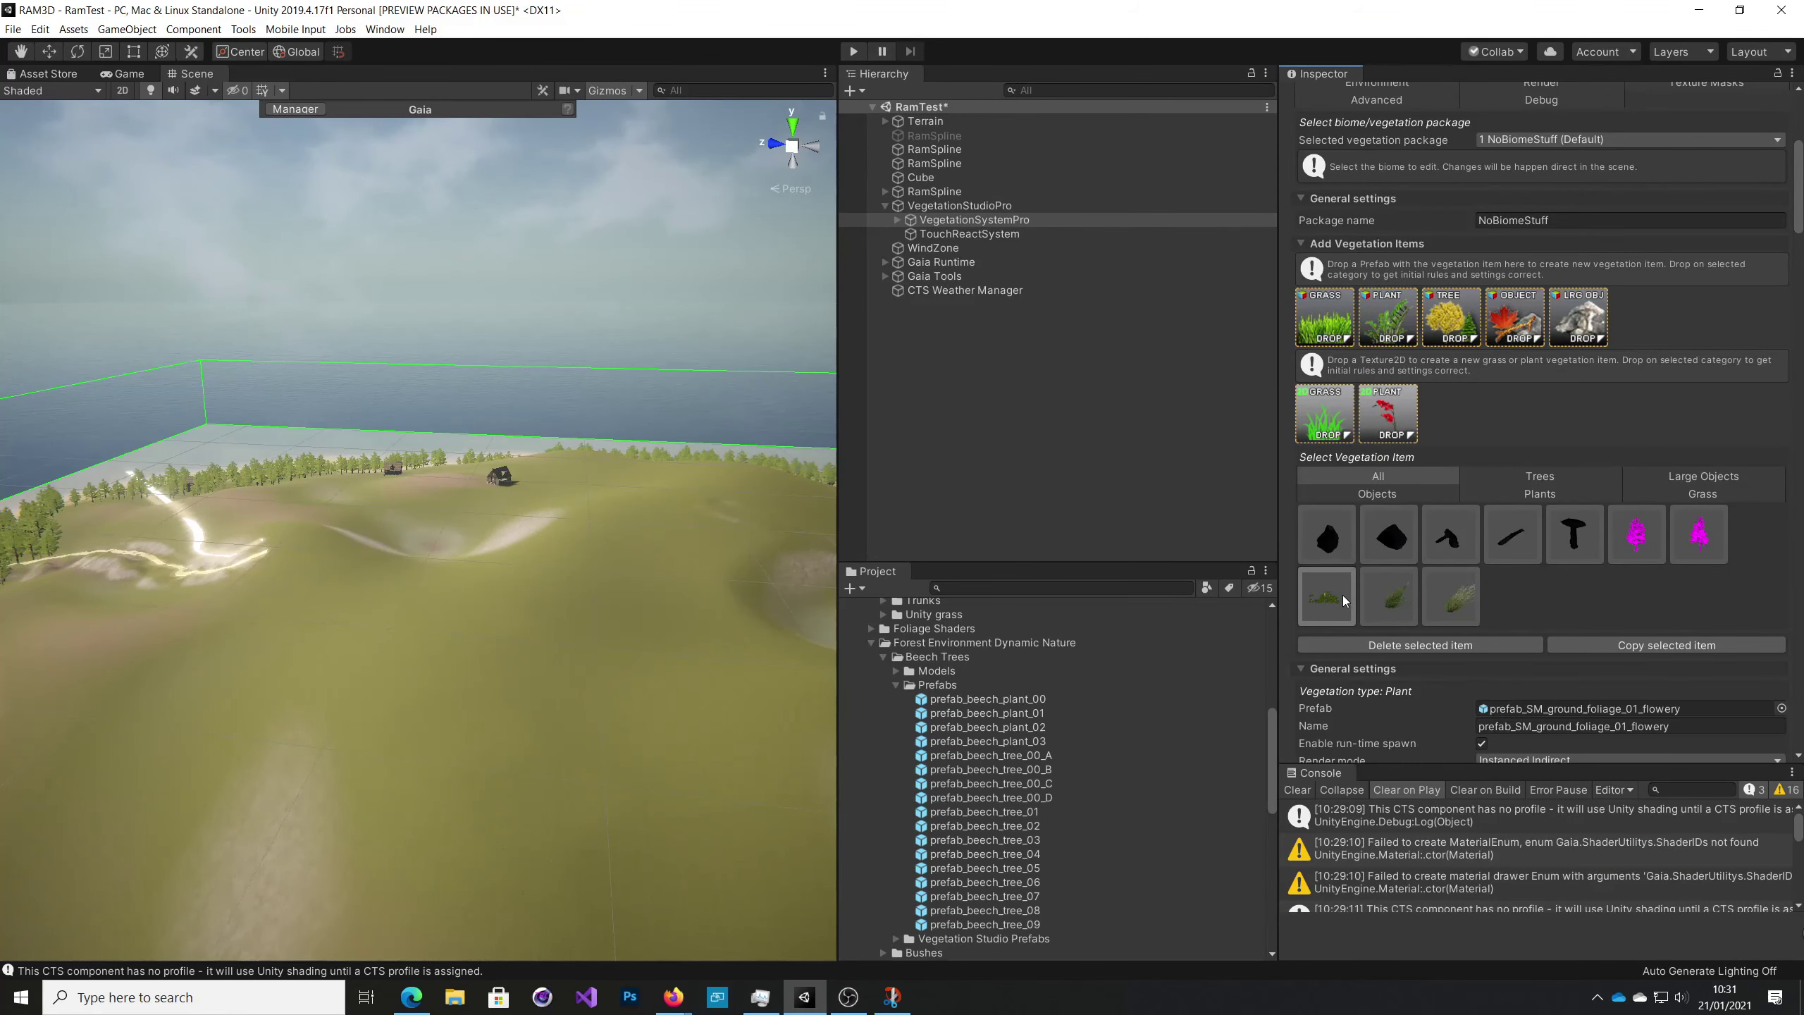
Set the Healthy color tint of prefab_SM_ground_foliage_01_flowery to the bright green 4CFF7F.
scroll(1514, 604, "down", 5)
scroll(1543, 604, "down", 10)
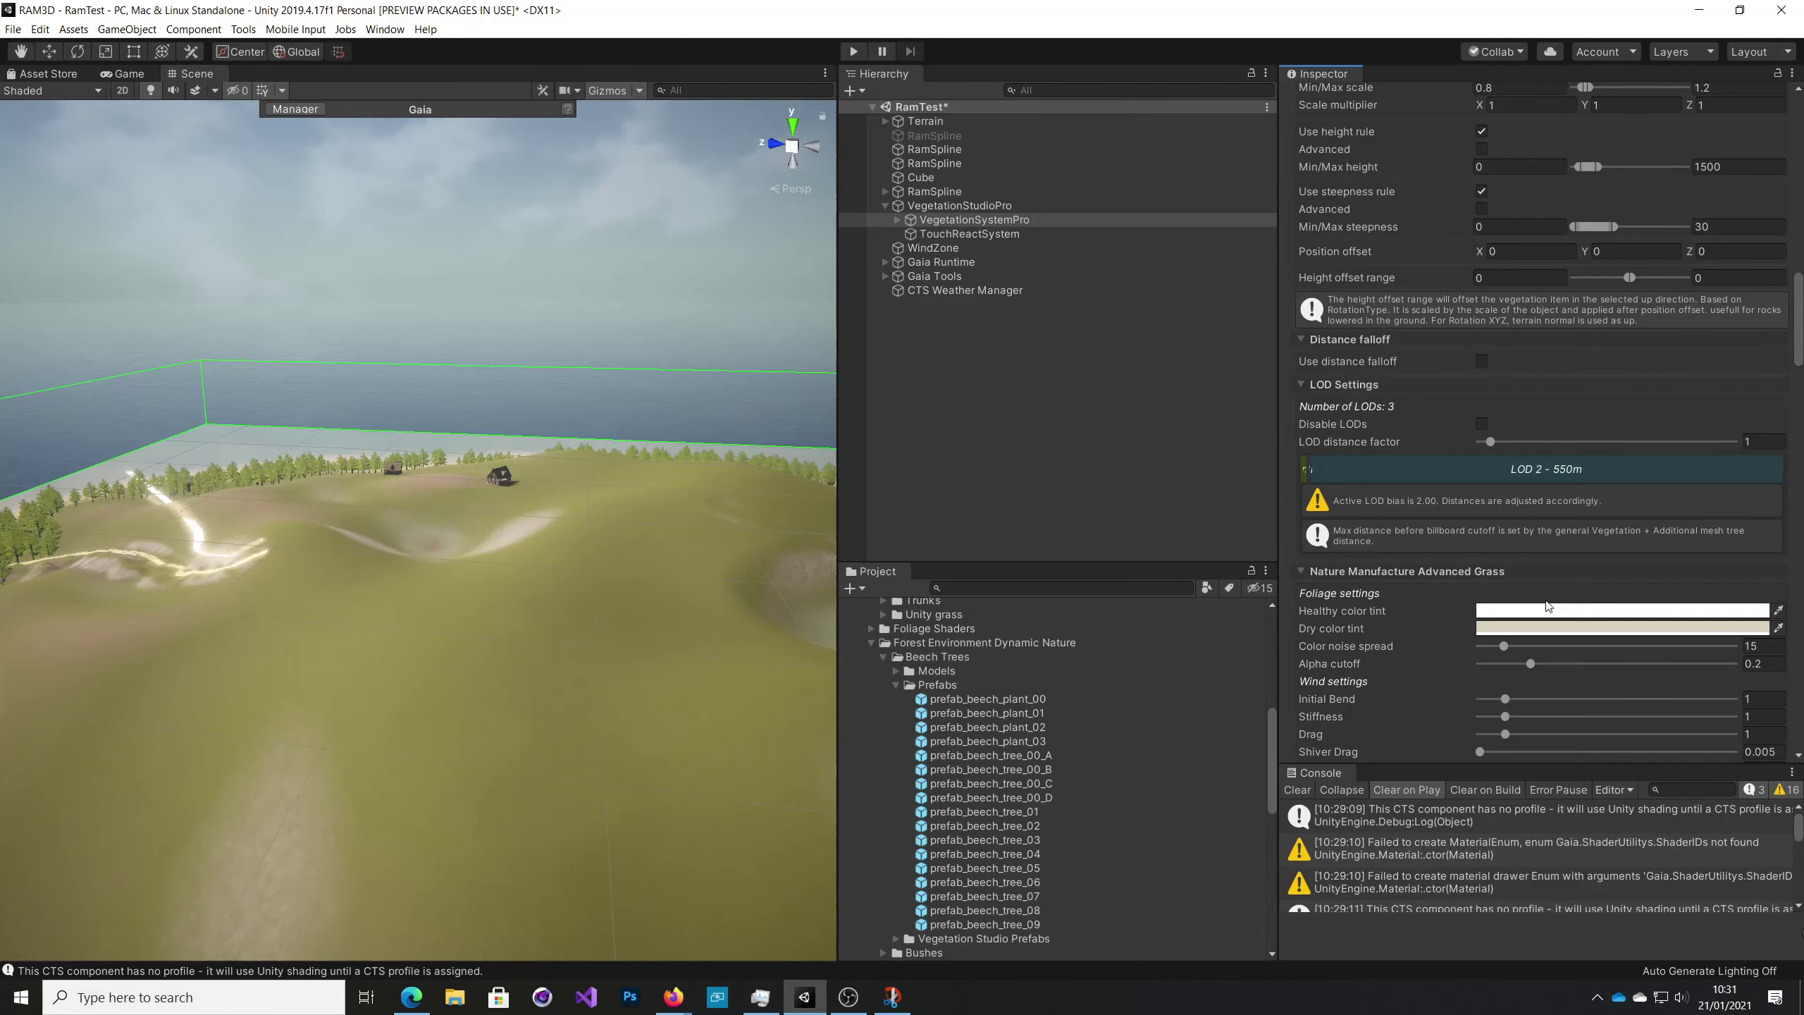
scroll(1549, 605, "down", 3)
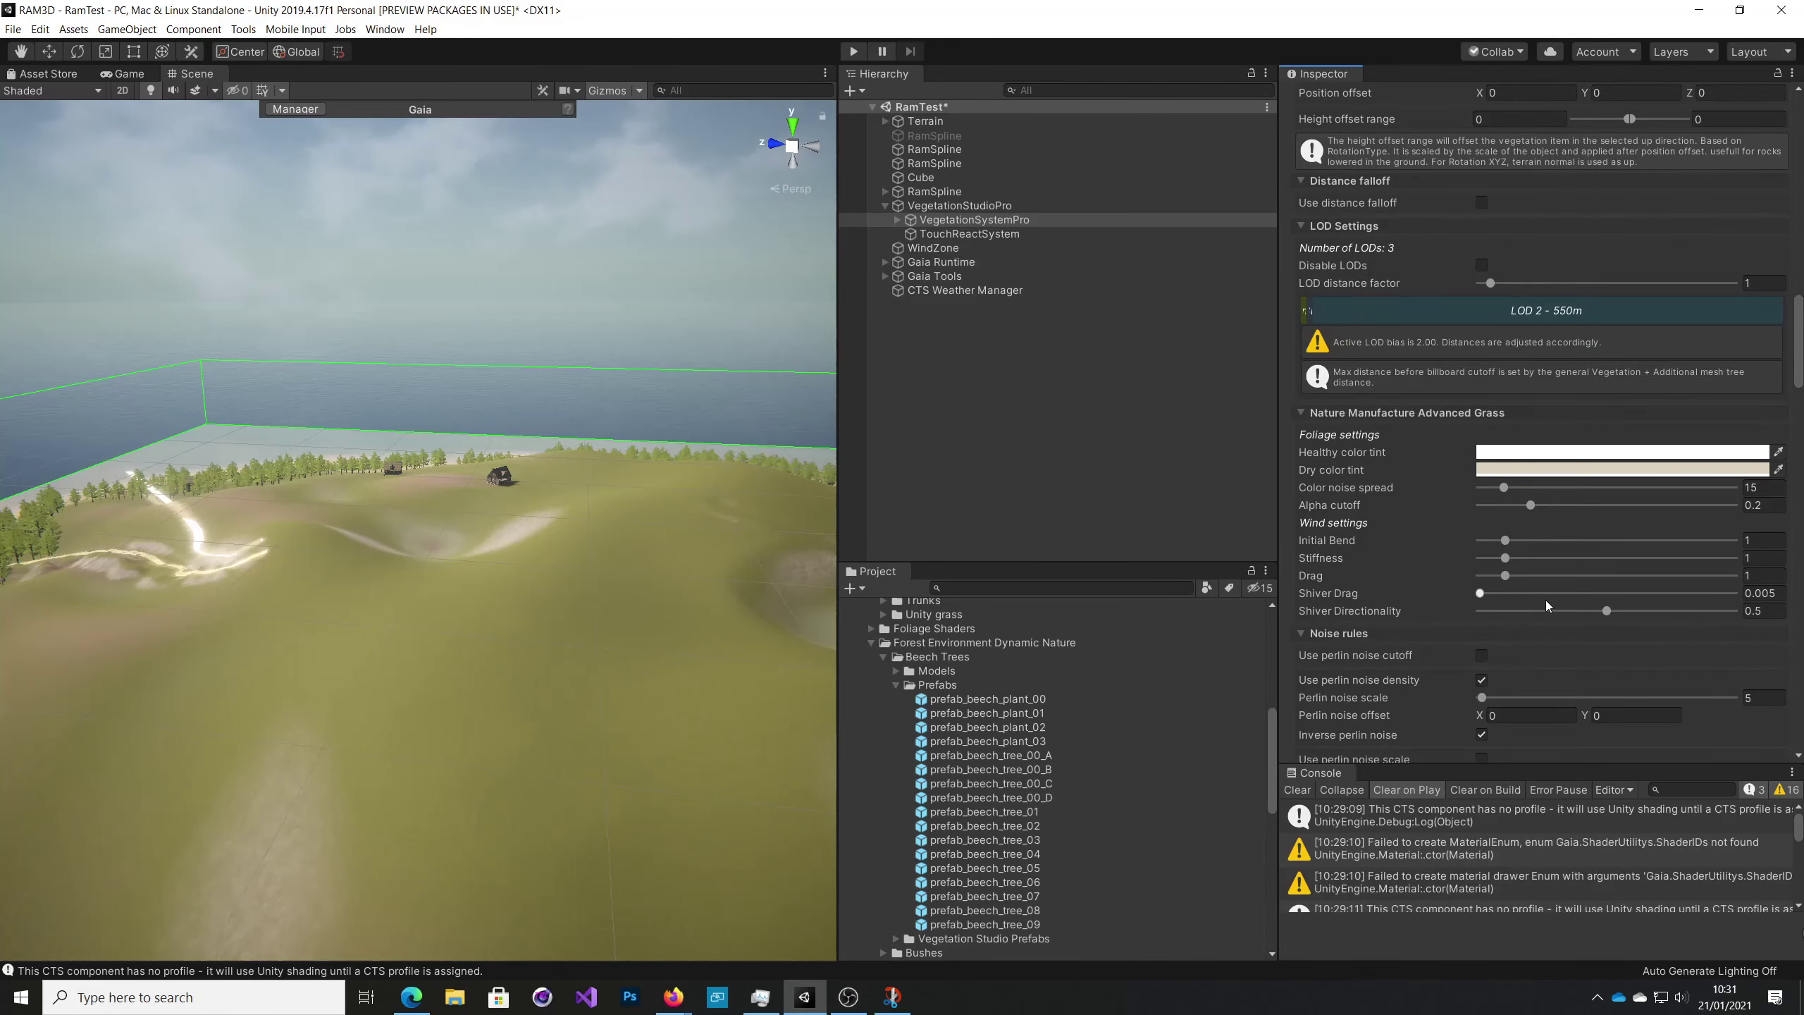
left_click(1522, 455)
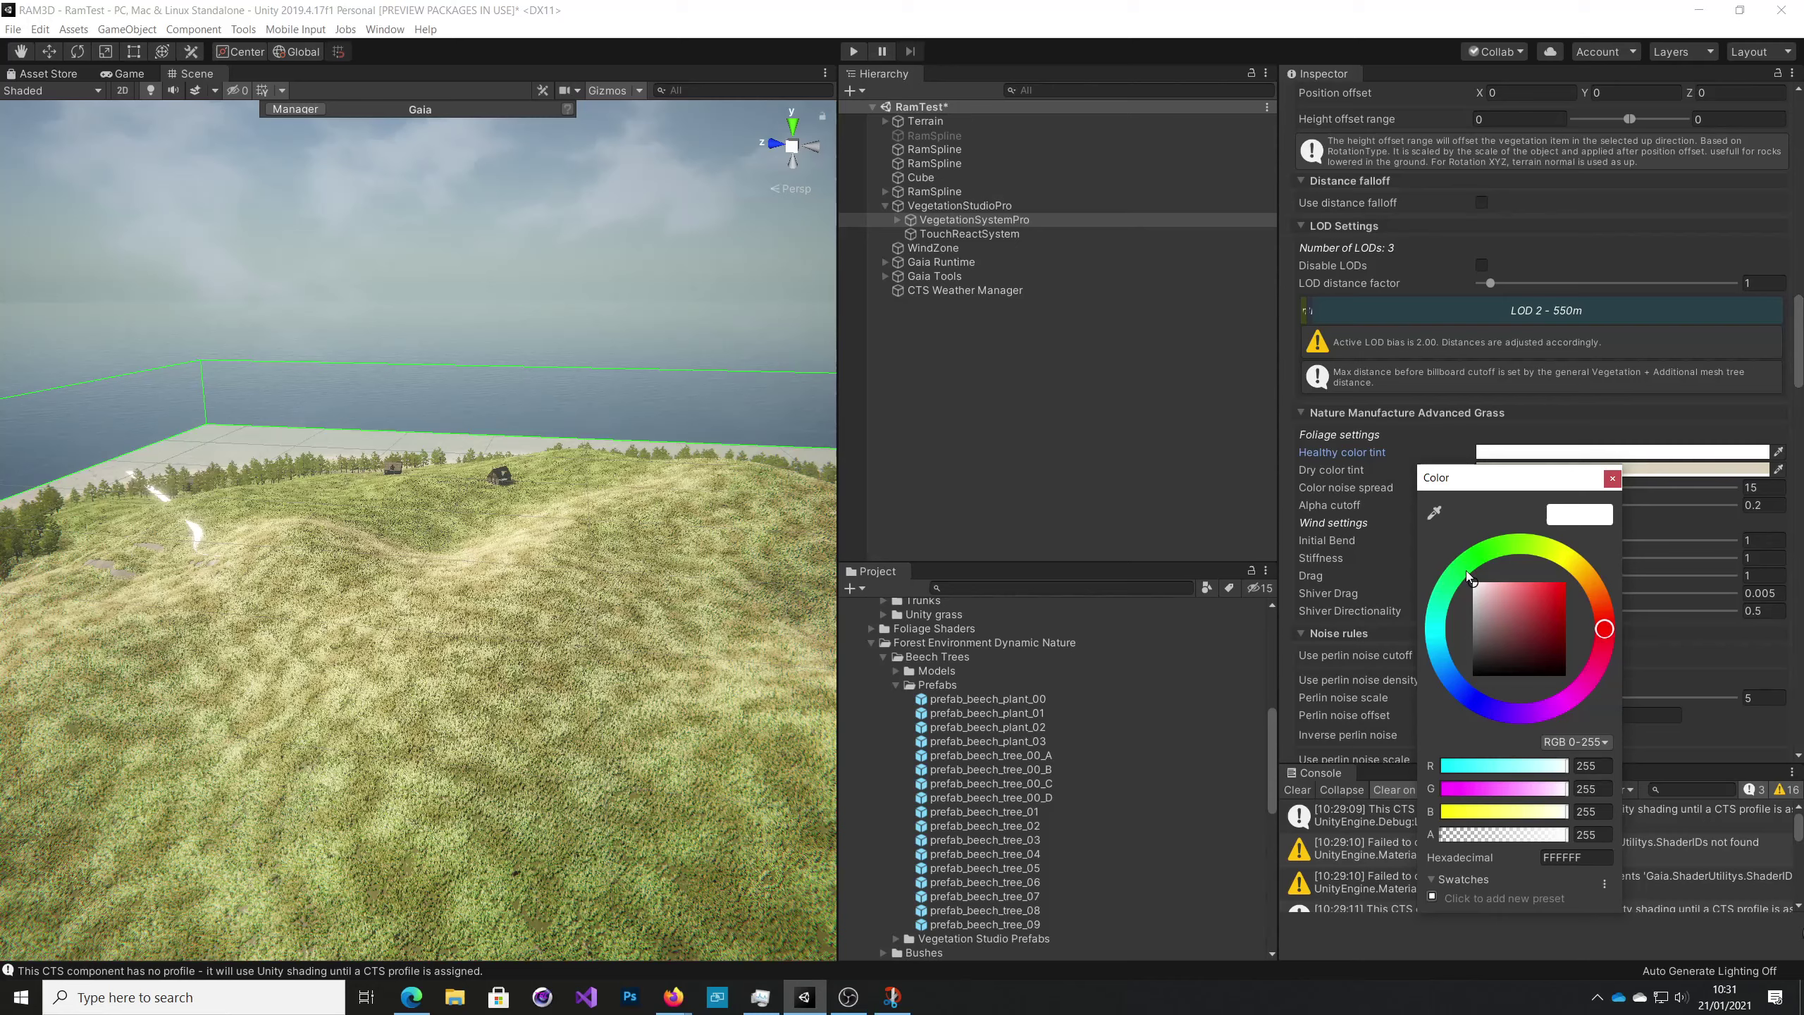
left_click(1467, 567)
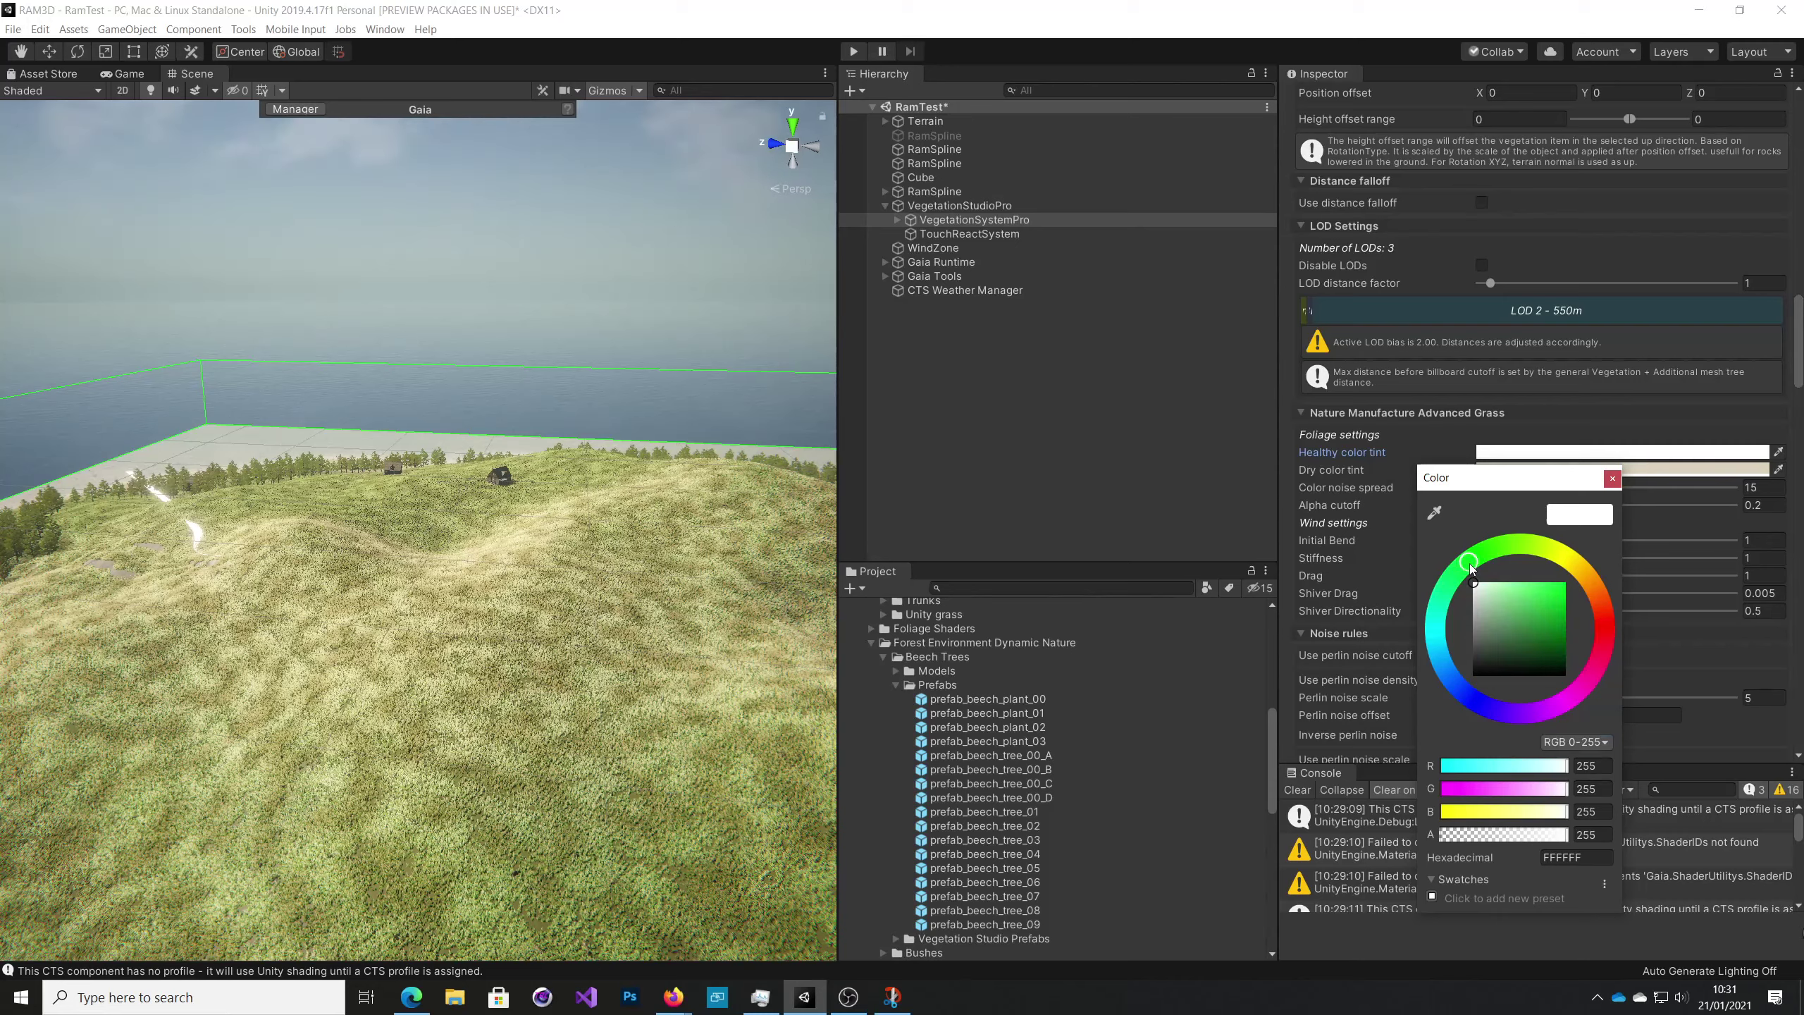
left_click(1491, 559)
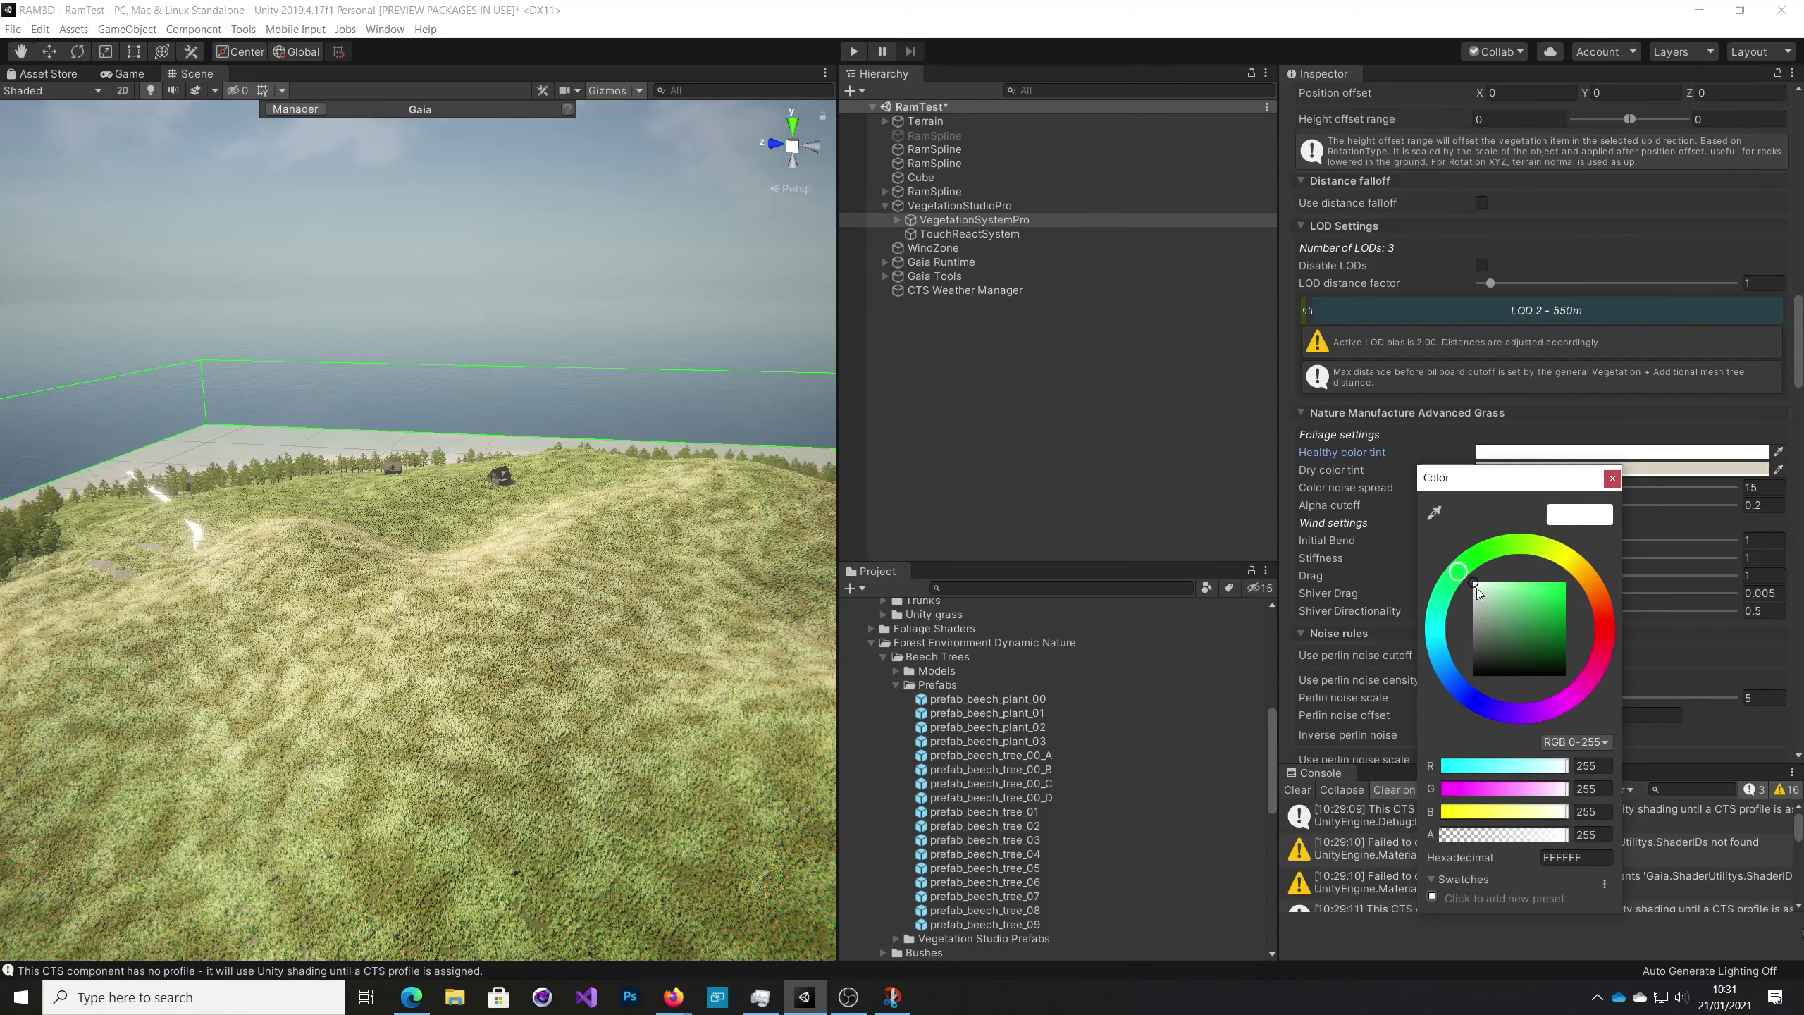
mouse_move(1477, 587)
left_mouse_down()
mouse_move(1543, 607)
mouse_move(1542, 586)
left_mouse_up()
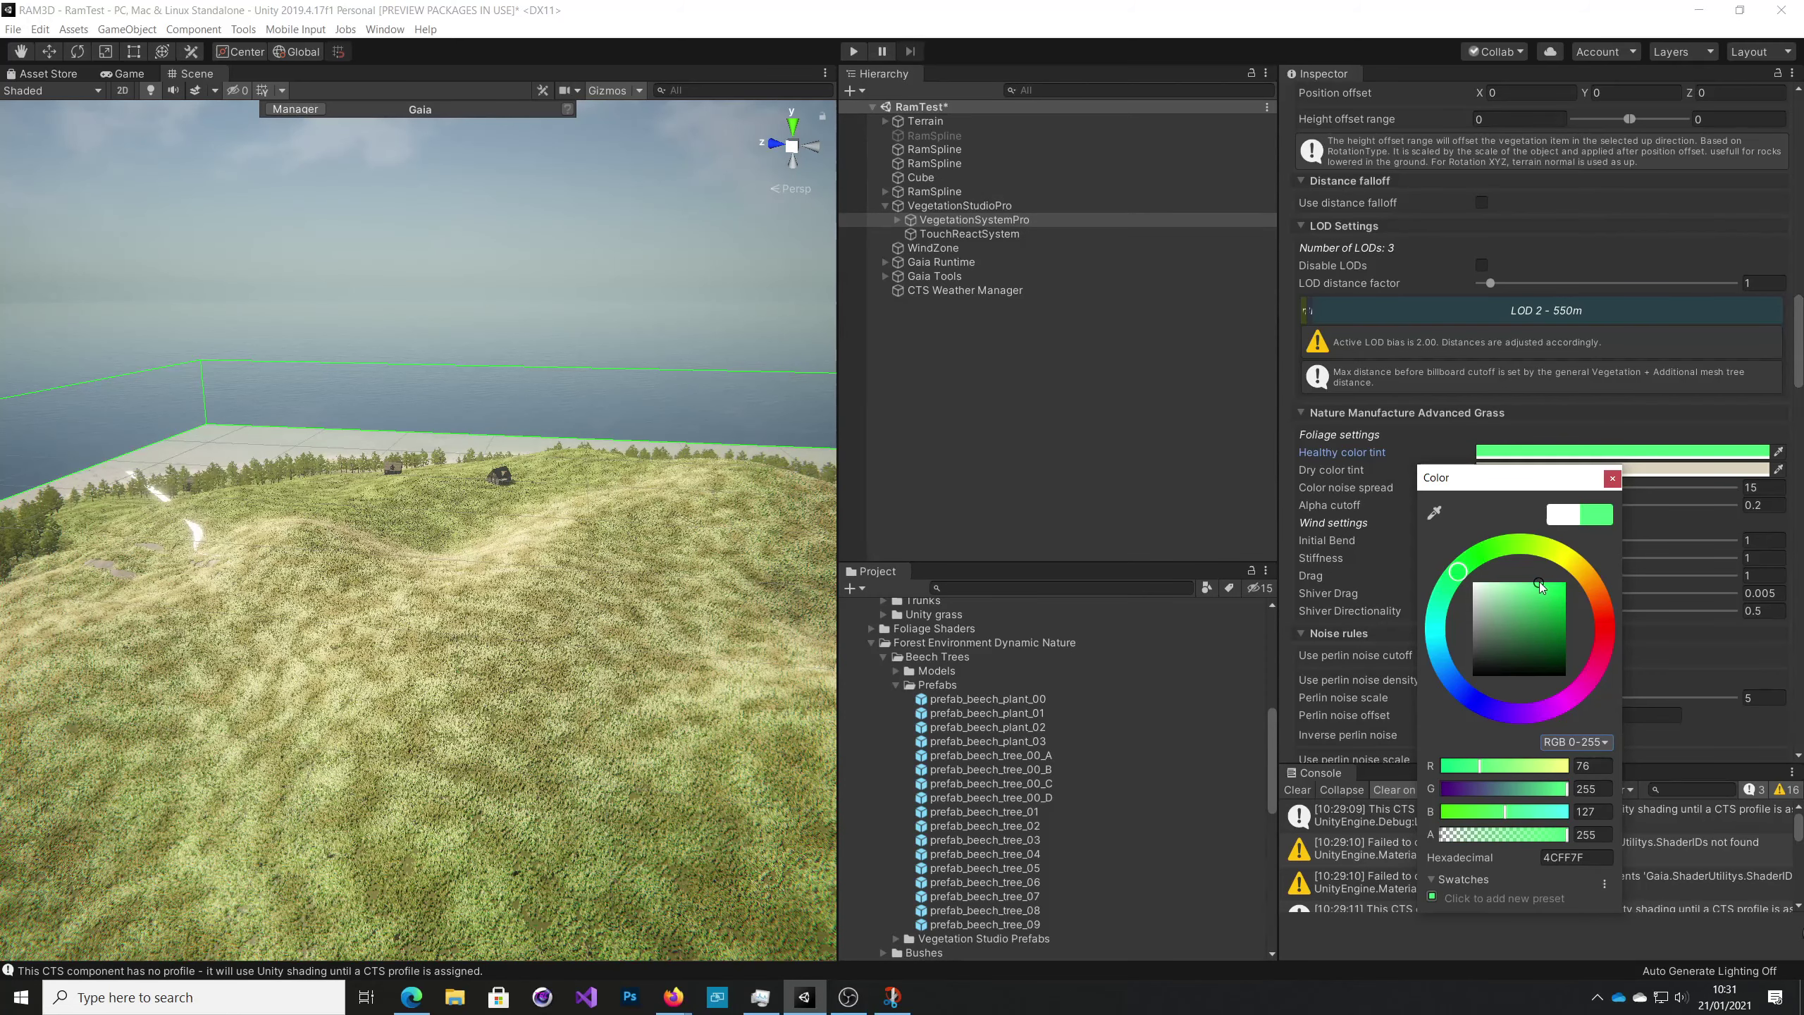
left_click(1613, 478)
Set the Dry color tint of prefab_SM_ground_foliage_01_flowery to the yellow-green A6EA69.
left_click(1522, 473)
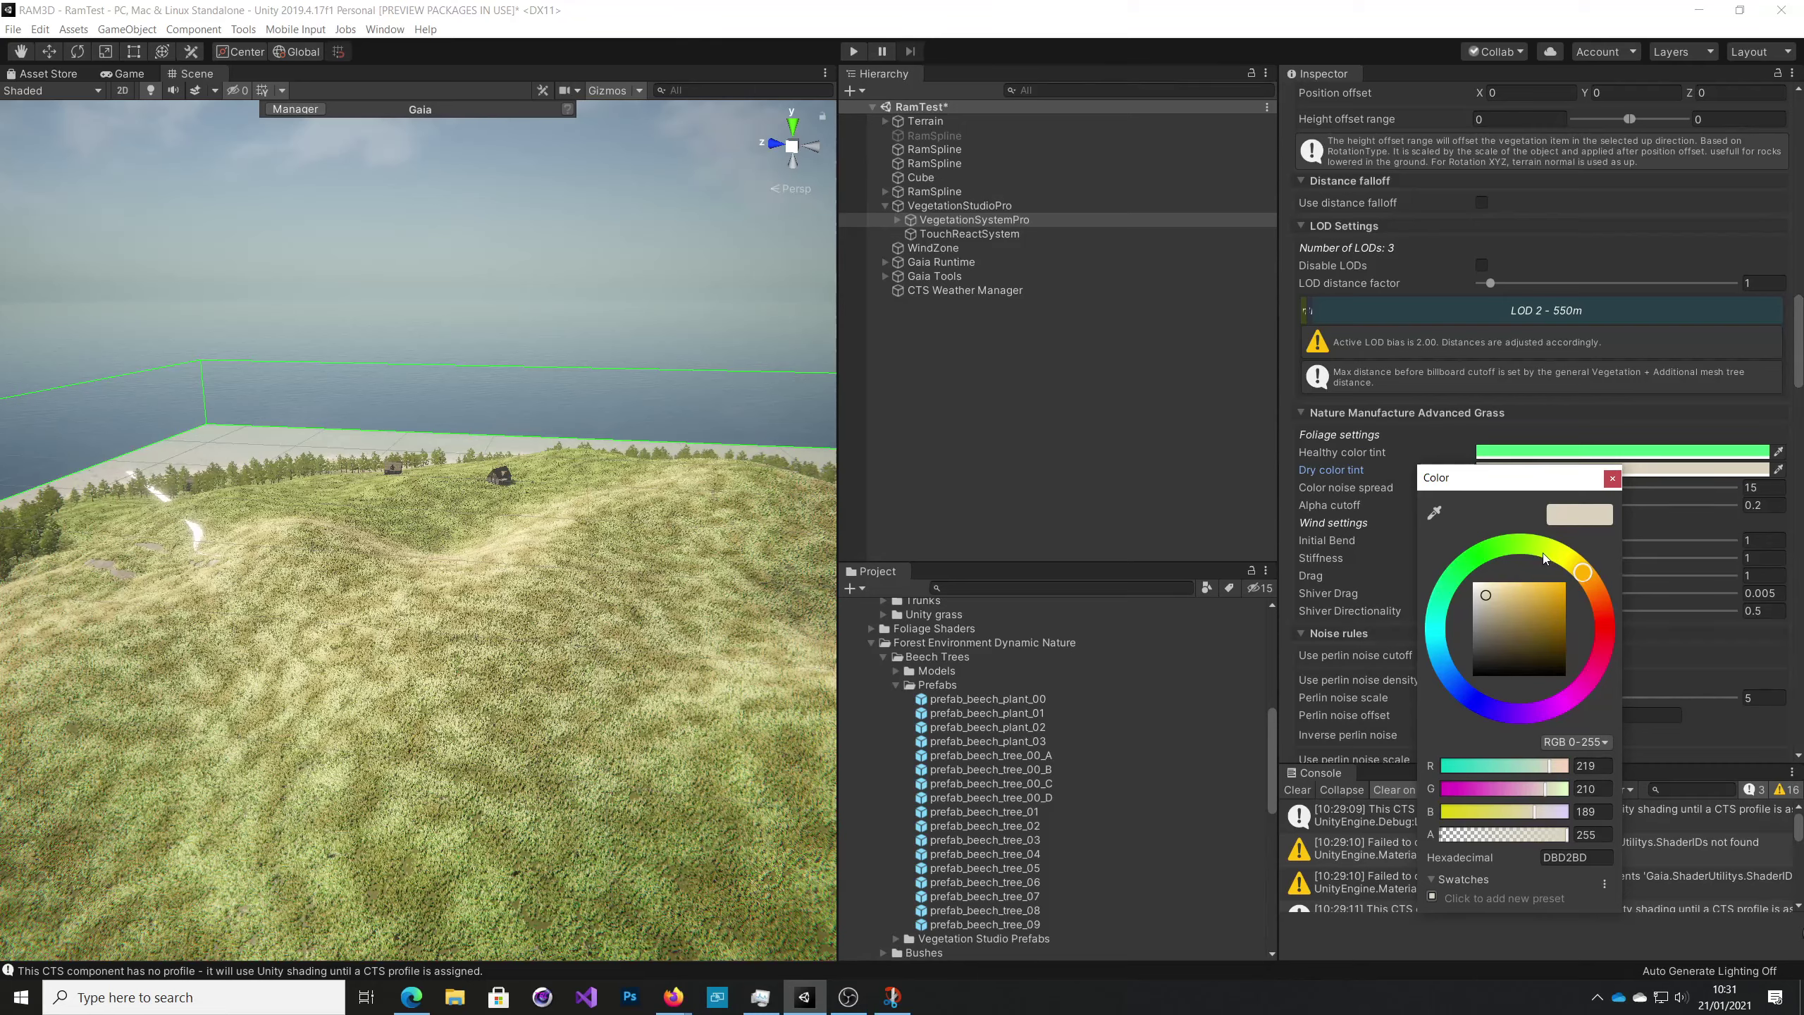
mouse_move(1536, 553)
left_mouse_down()
mouse_move(1496, 594)
mouse_move(1525, 591)
left_mouse_up()
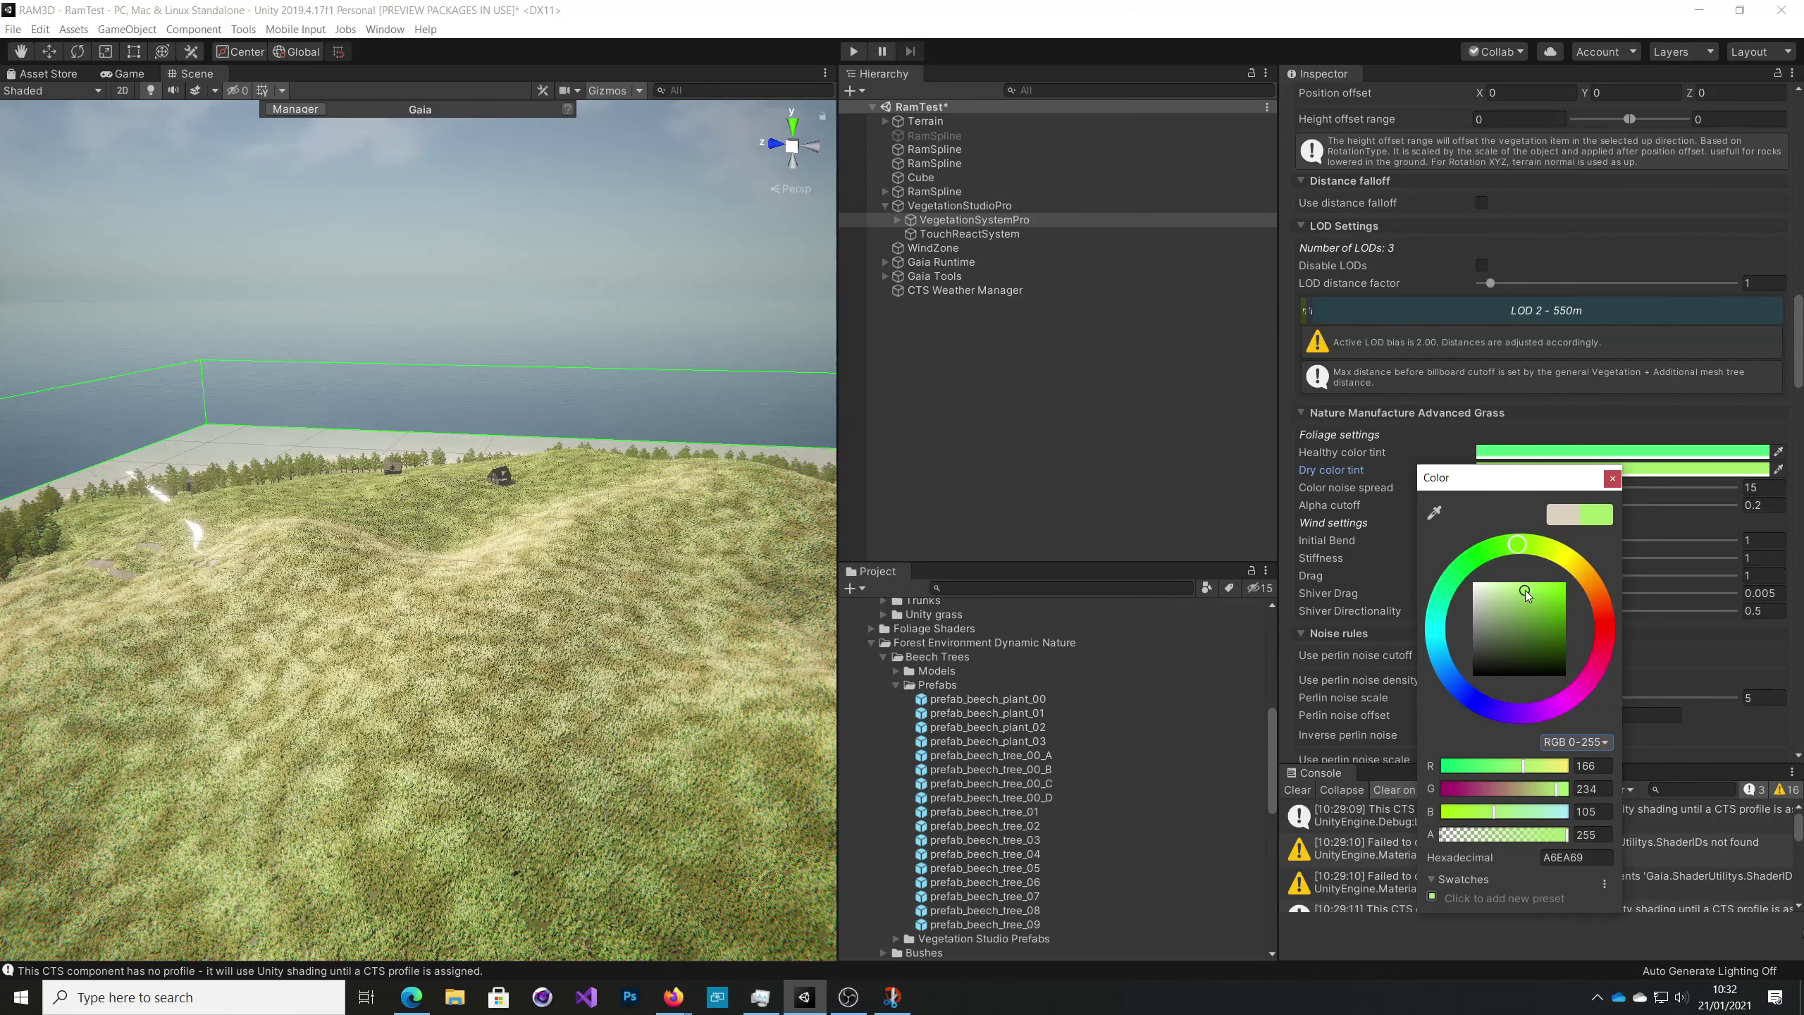
left_click(1613, 479)
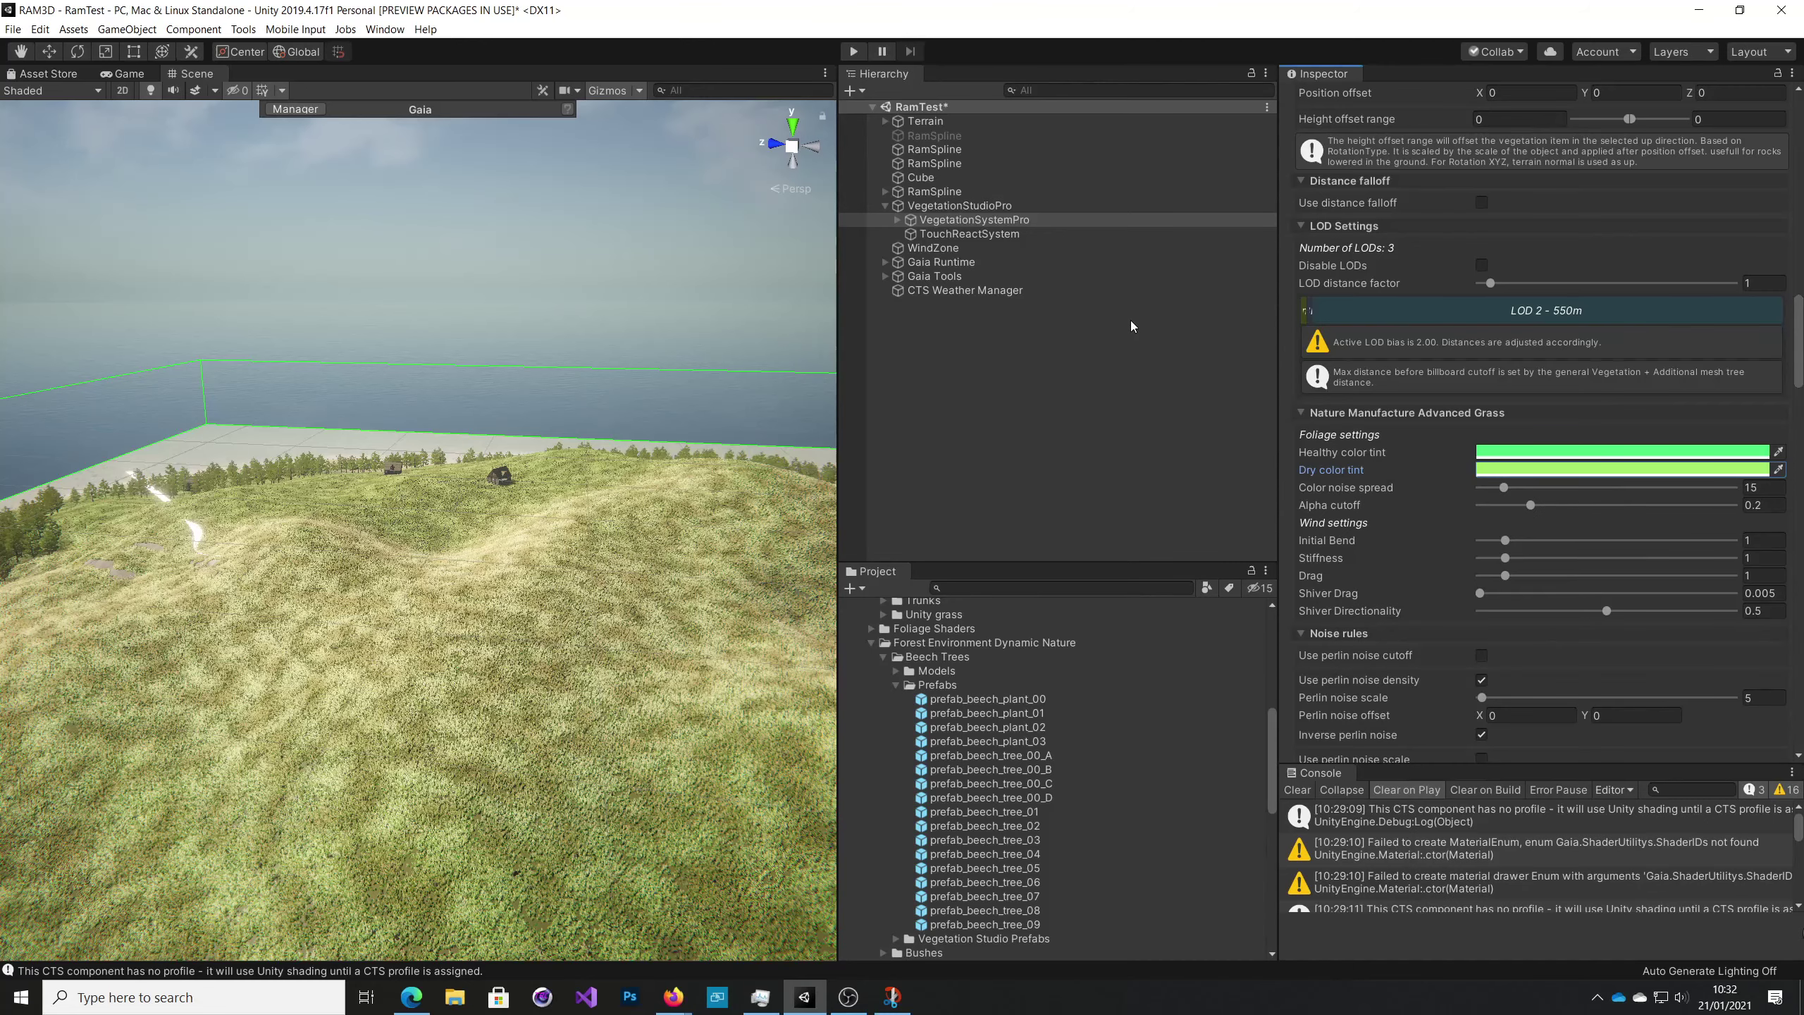
Set the Healthy color tint of the prefab_SM_grass_bush_01 grass item to the muted green 72BF8B.
scroll(1601, 530, "up", 15)
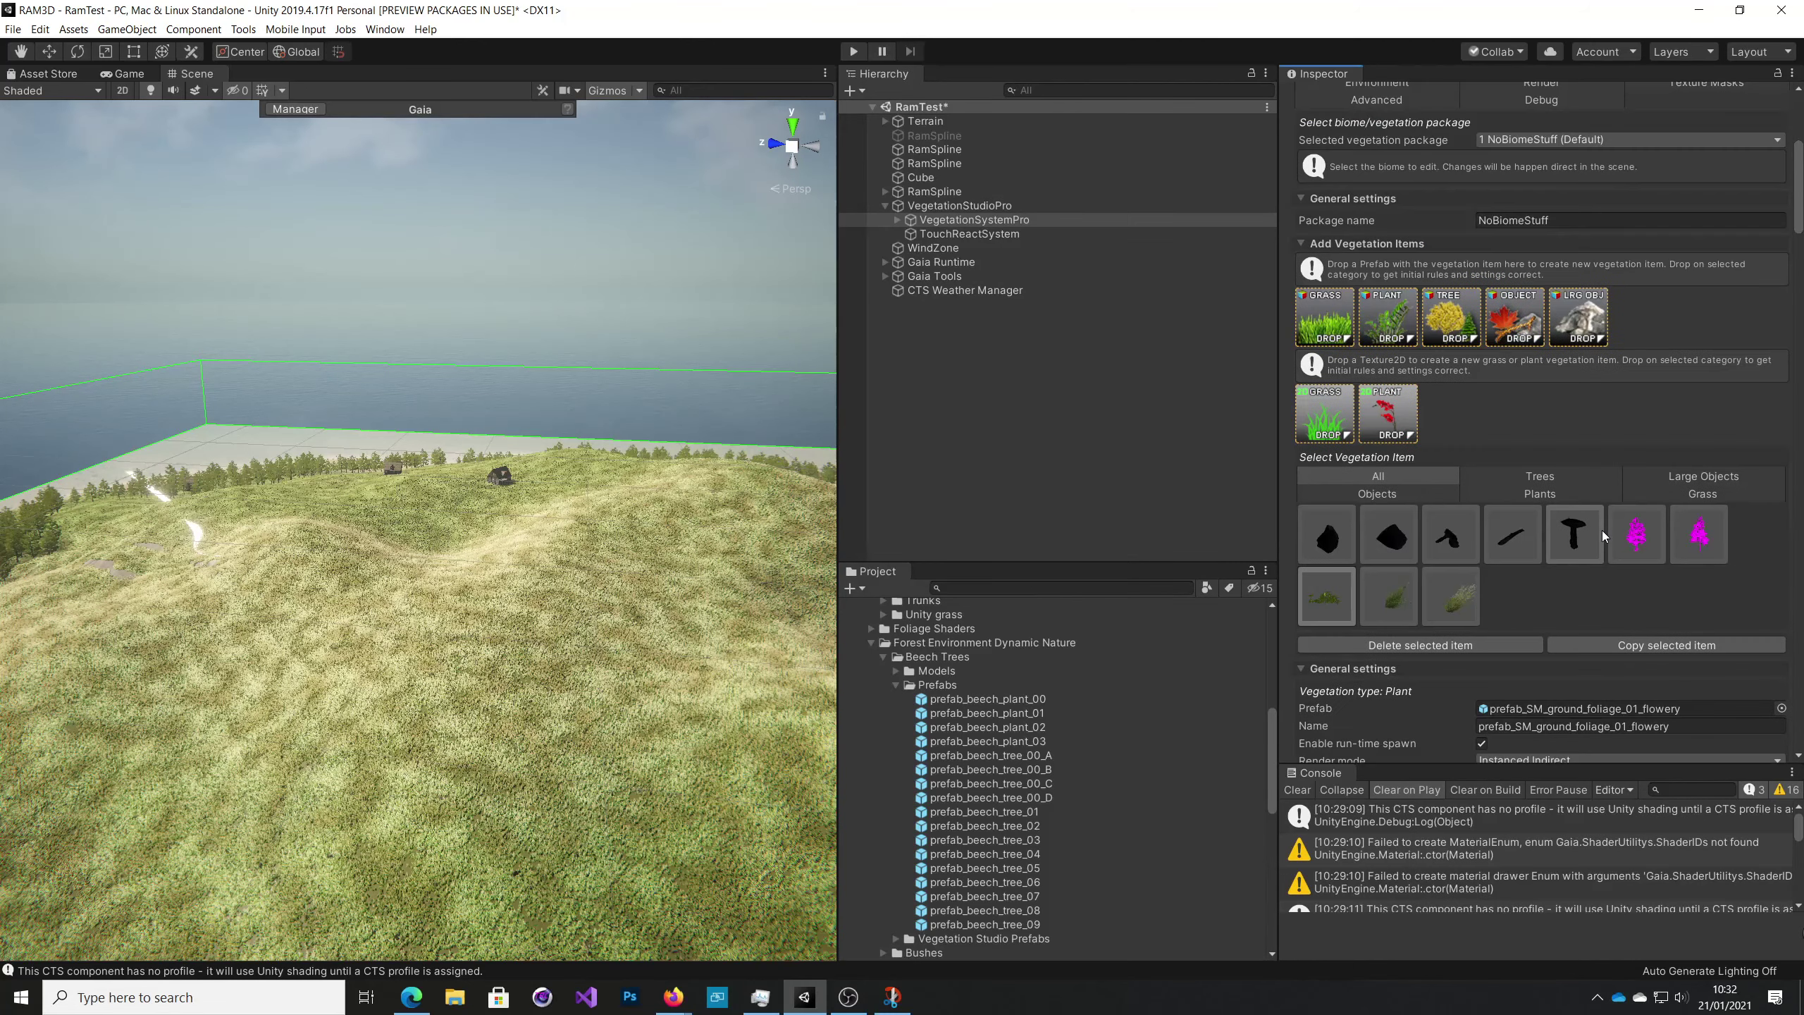
left_click(1392, 598)
scroll(1508, 589, "down", 12)
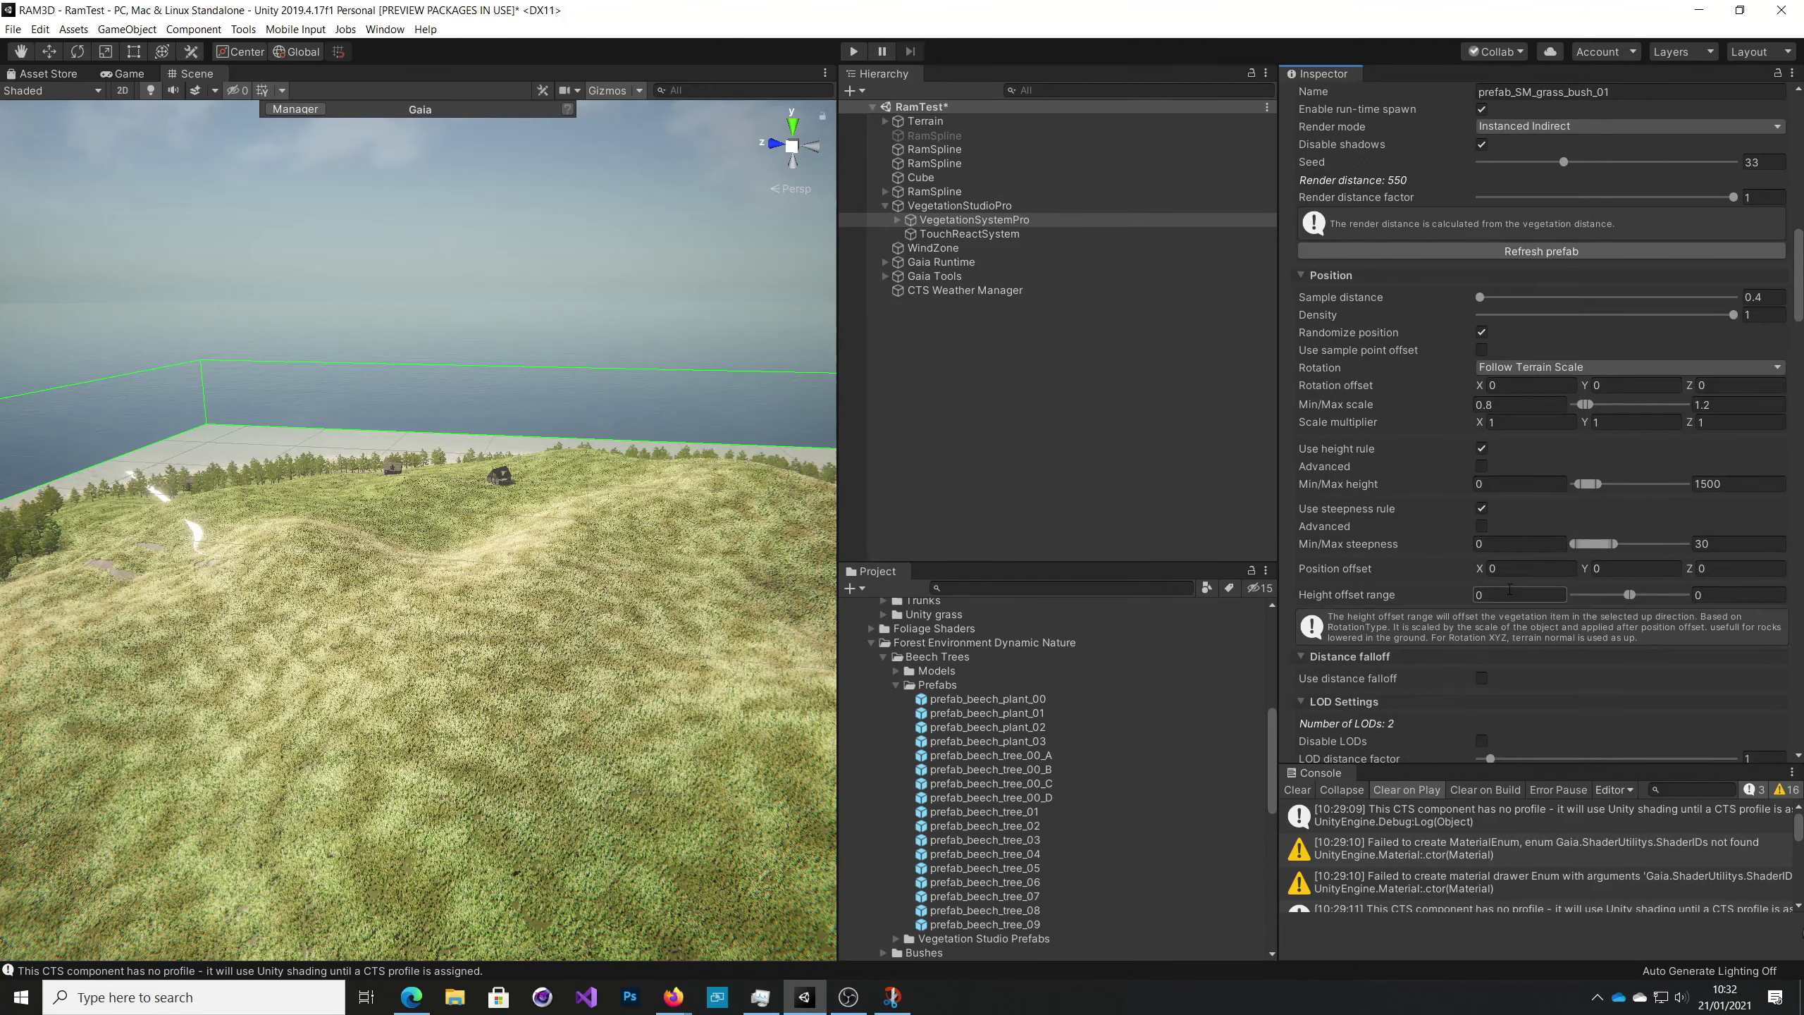
scroll(1508, 589, "down", 10)
left_click(1525, 295)
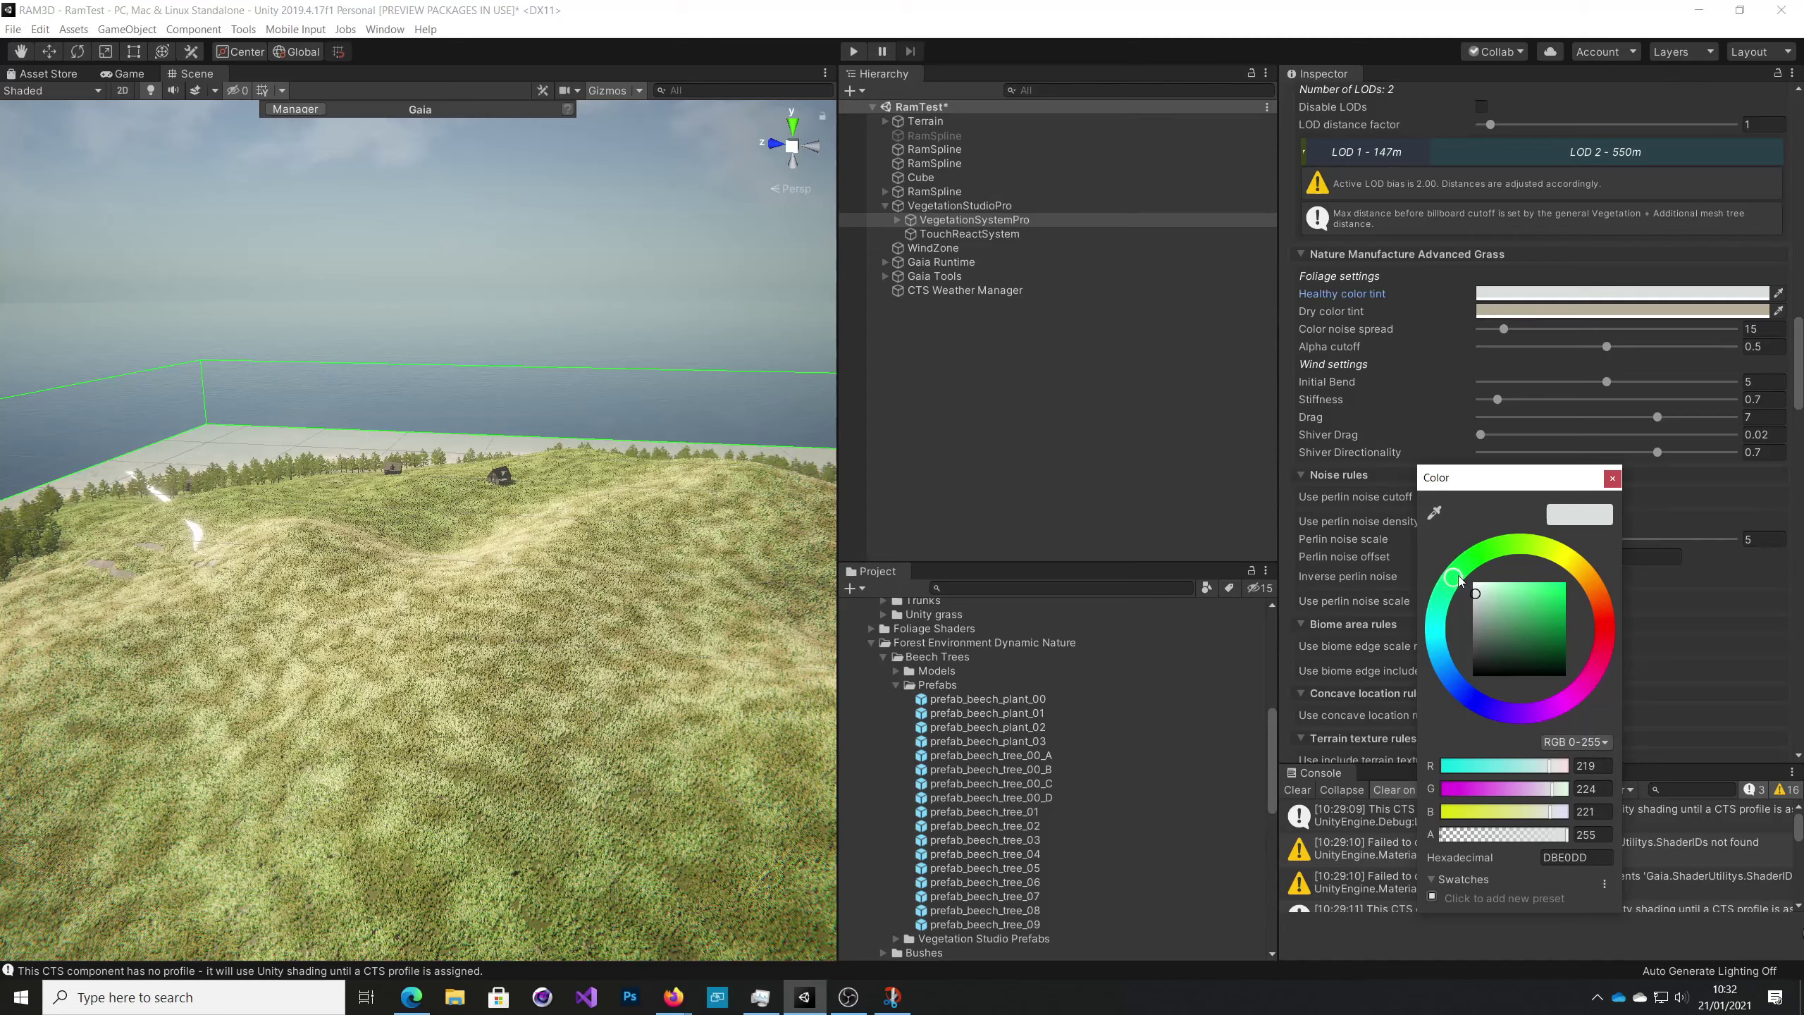
mouse_move(1474, 594)
left_mouse_down()
mouse_move(1522, 583)
mouse_move(1496, 593)
mouse_move(1510, 606)
left_mouse_up()
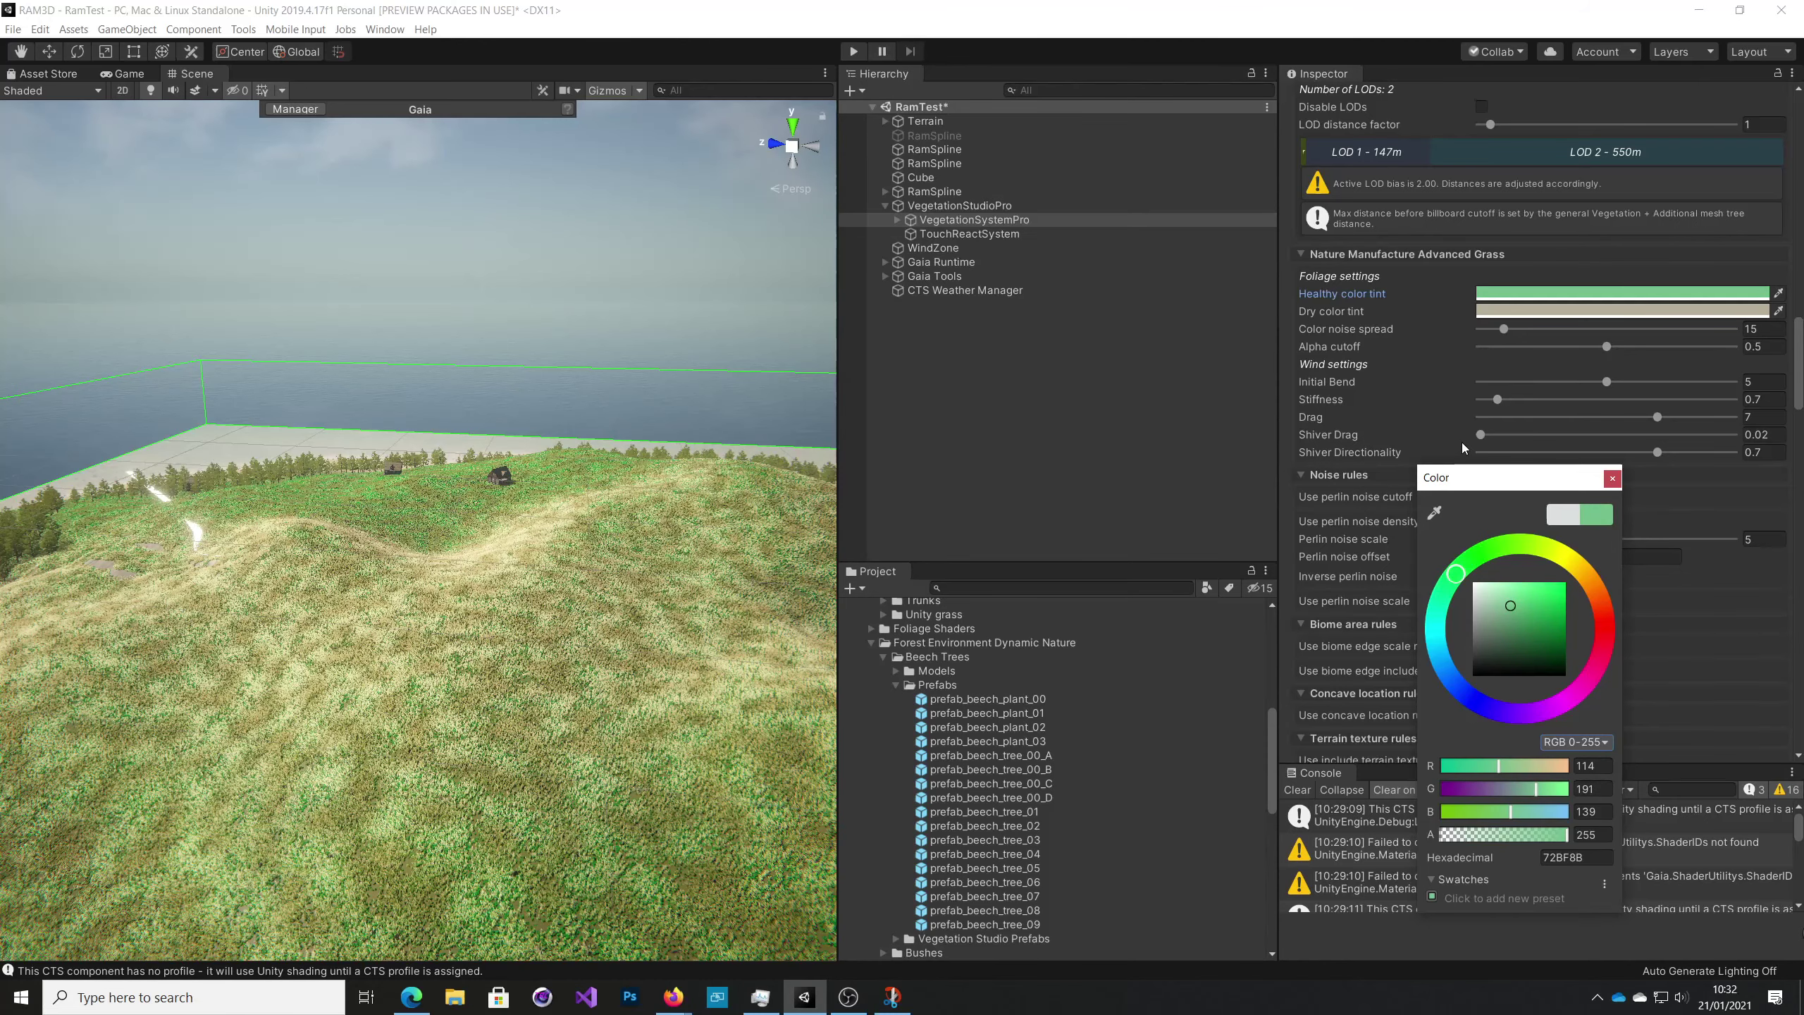
Try several greens for the Healthy color tint of prefab_SM_grass_bush_03 and settle on the pale green C6D4BF.
scroll(1461, 443, "up", 10)
scroll(1462, 447, "down", 3)
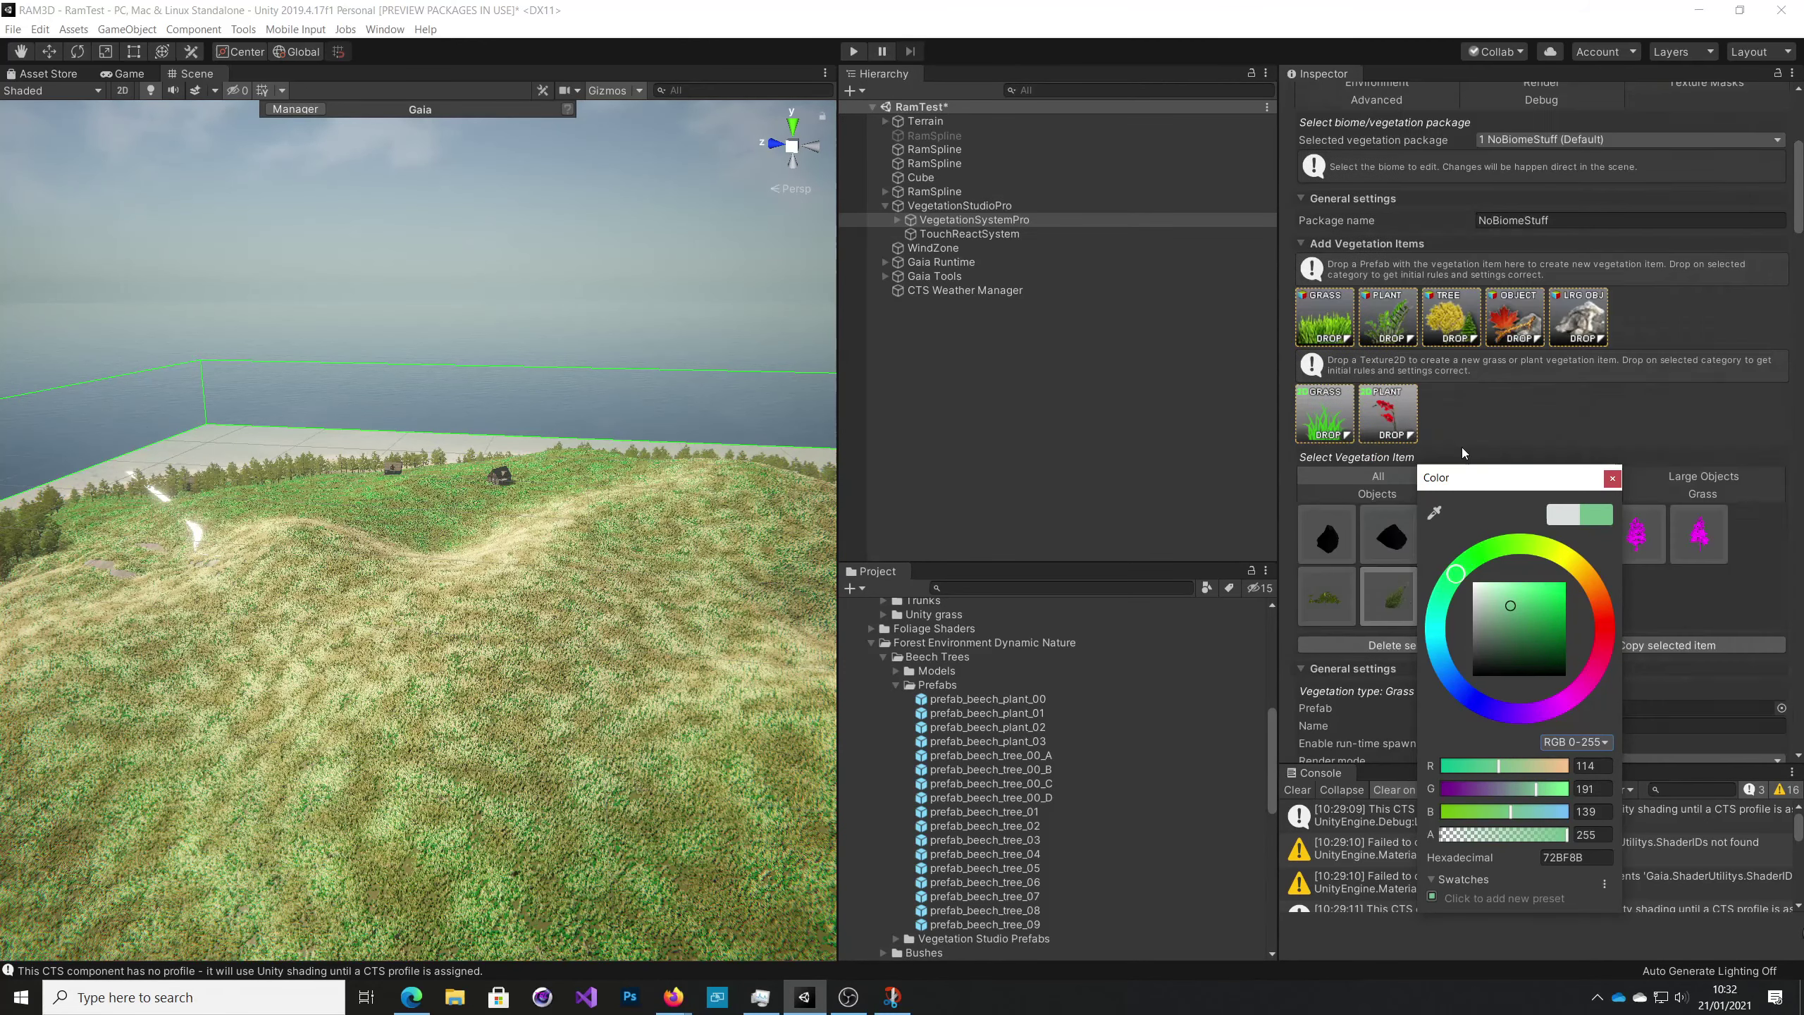
scroll(1415, 376, "down", 5)
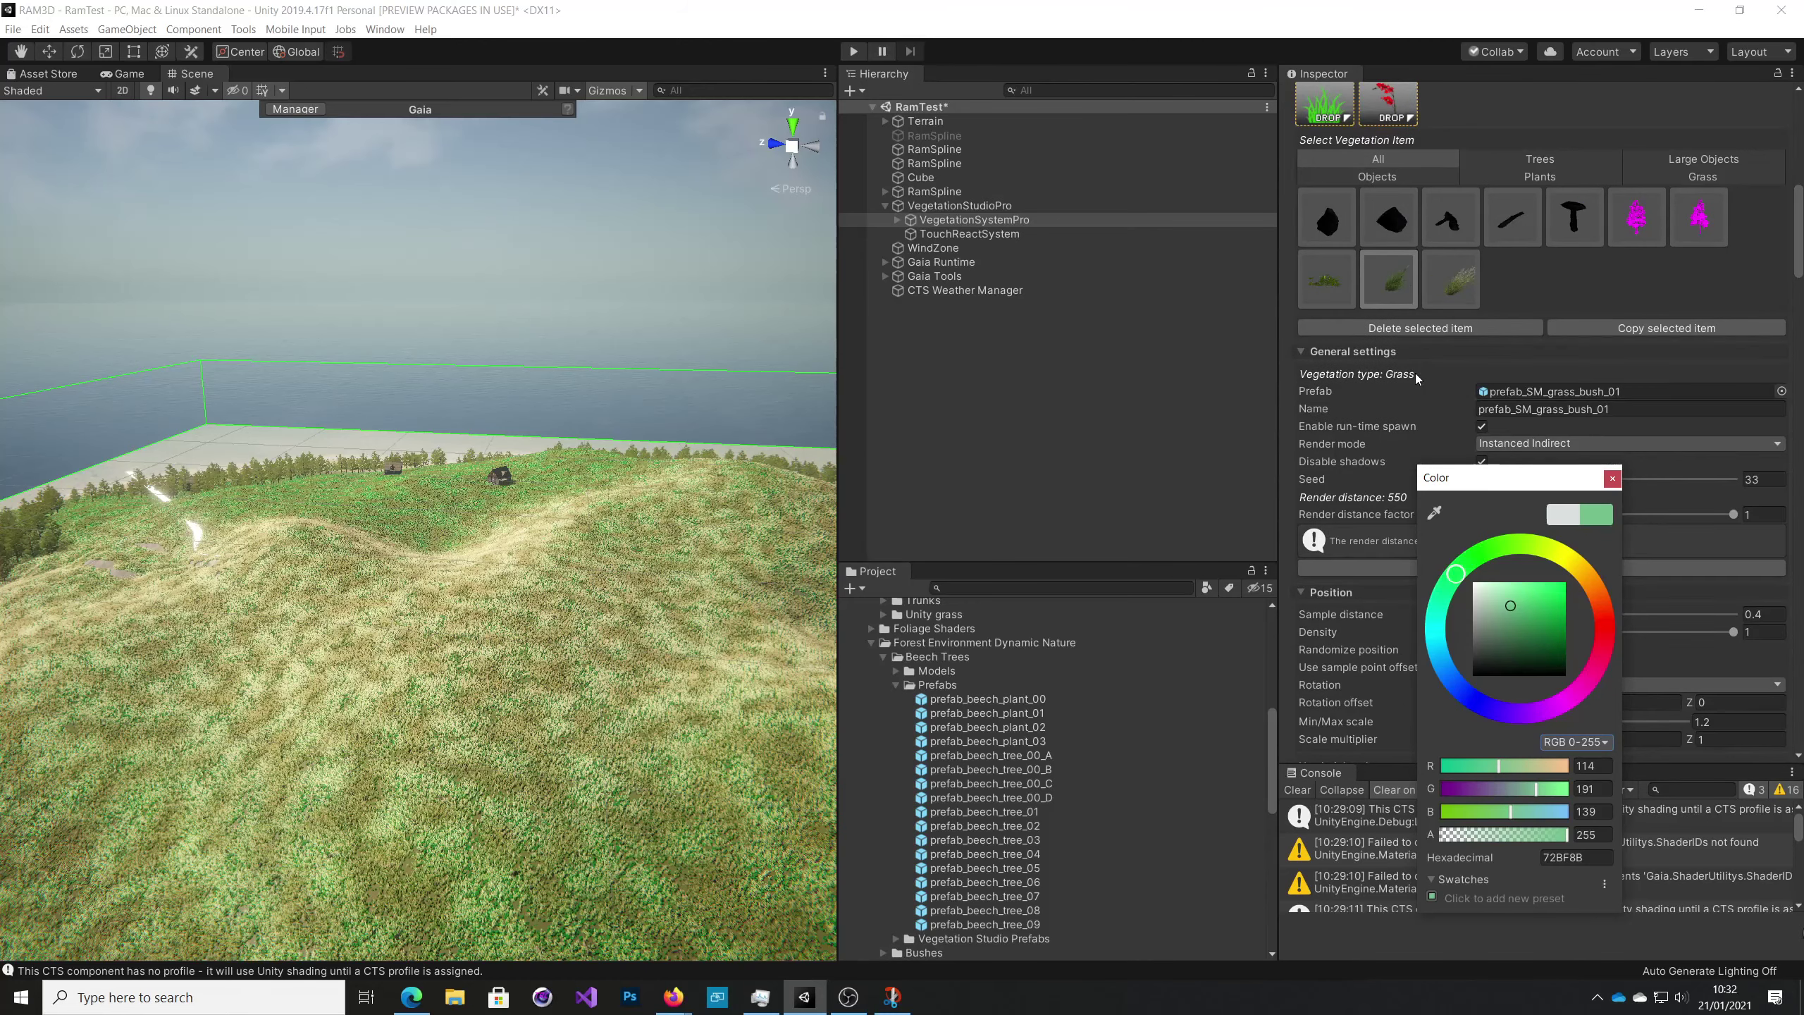
left_click(1446, 297)
scroll(1506, 527, "down", 10)
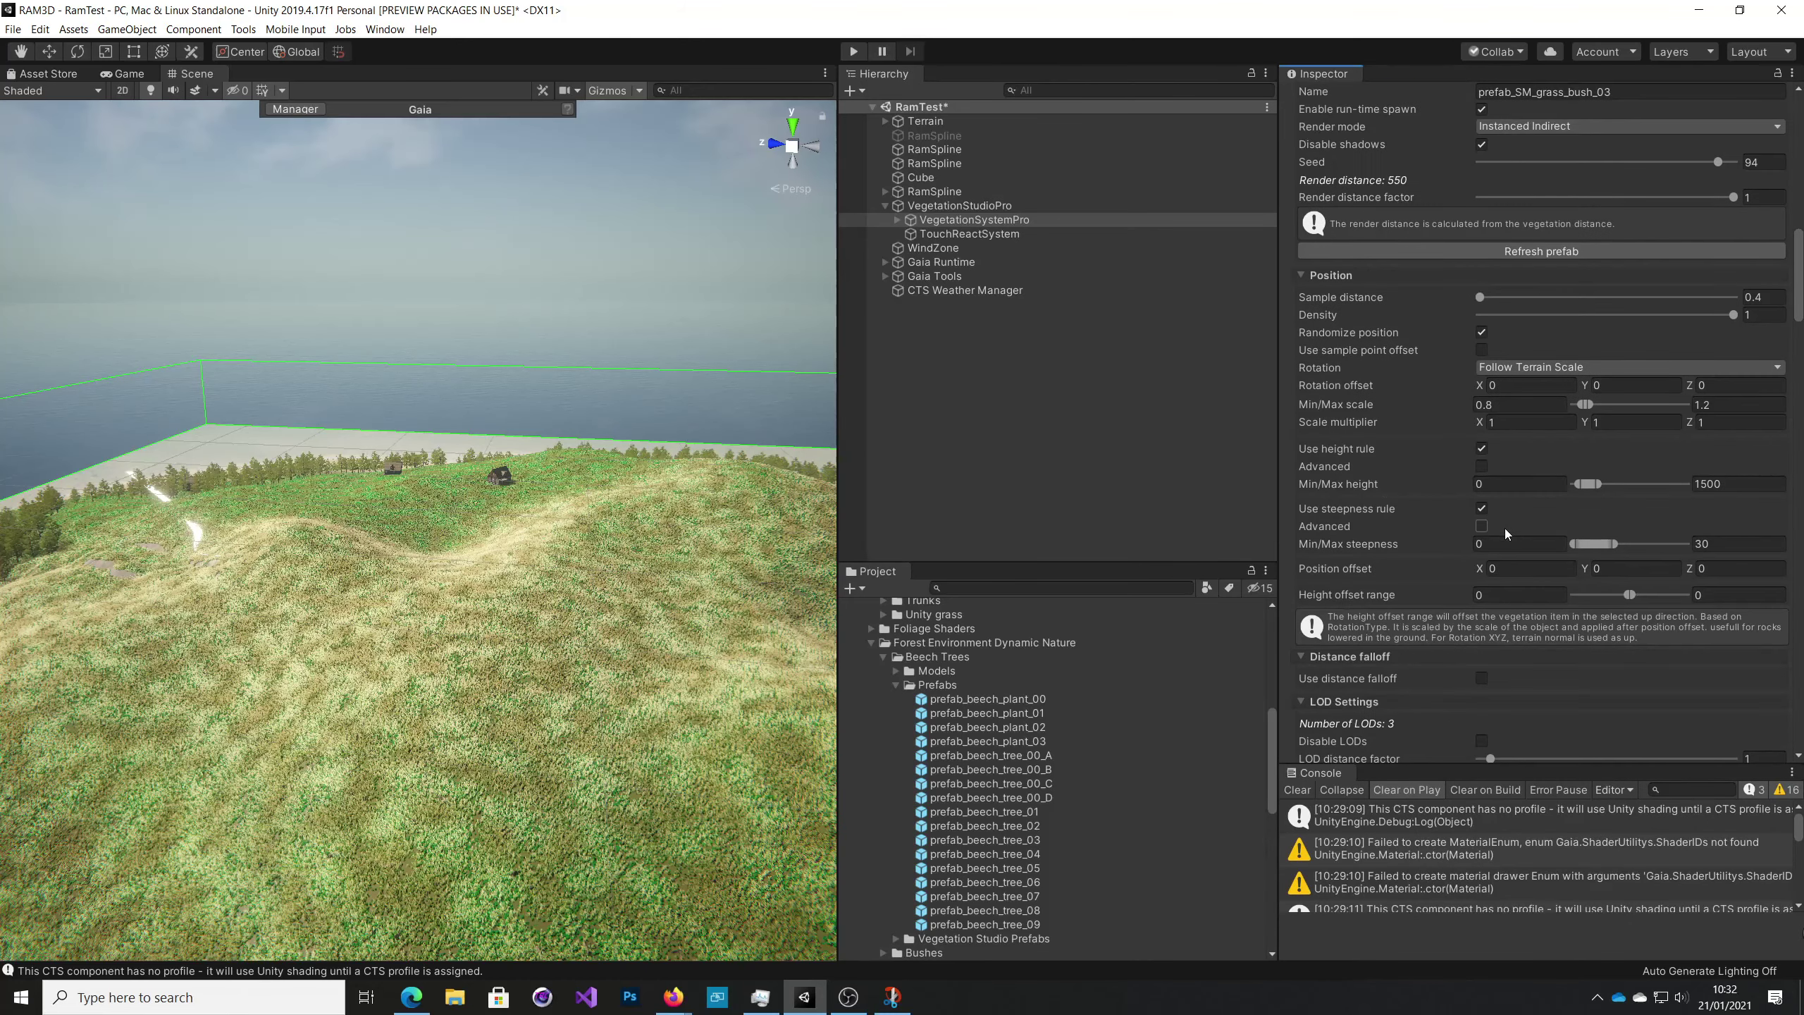
scroll(1506, 523, "down", 3)
left_click(1498, 295)
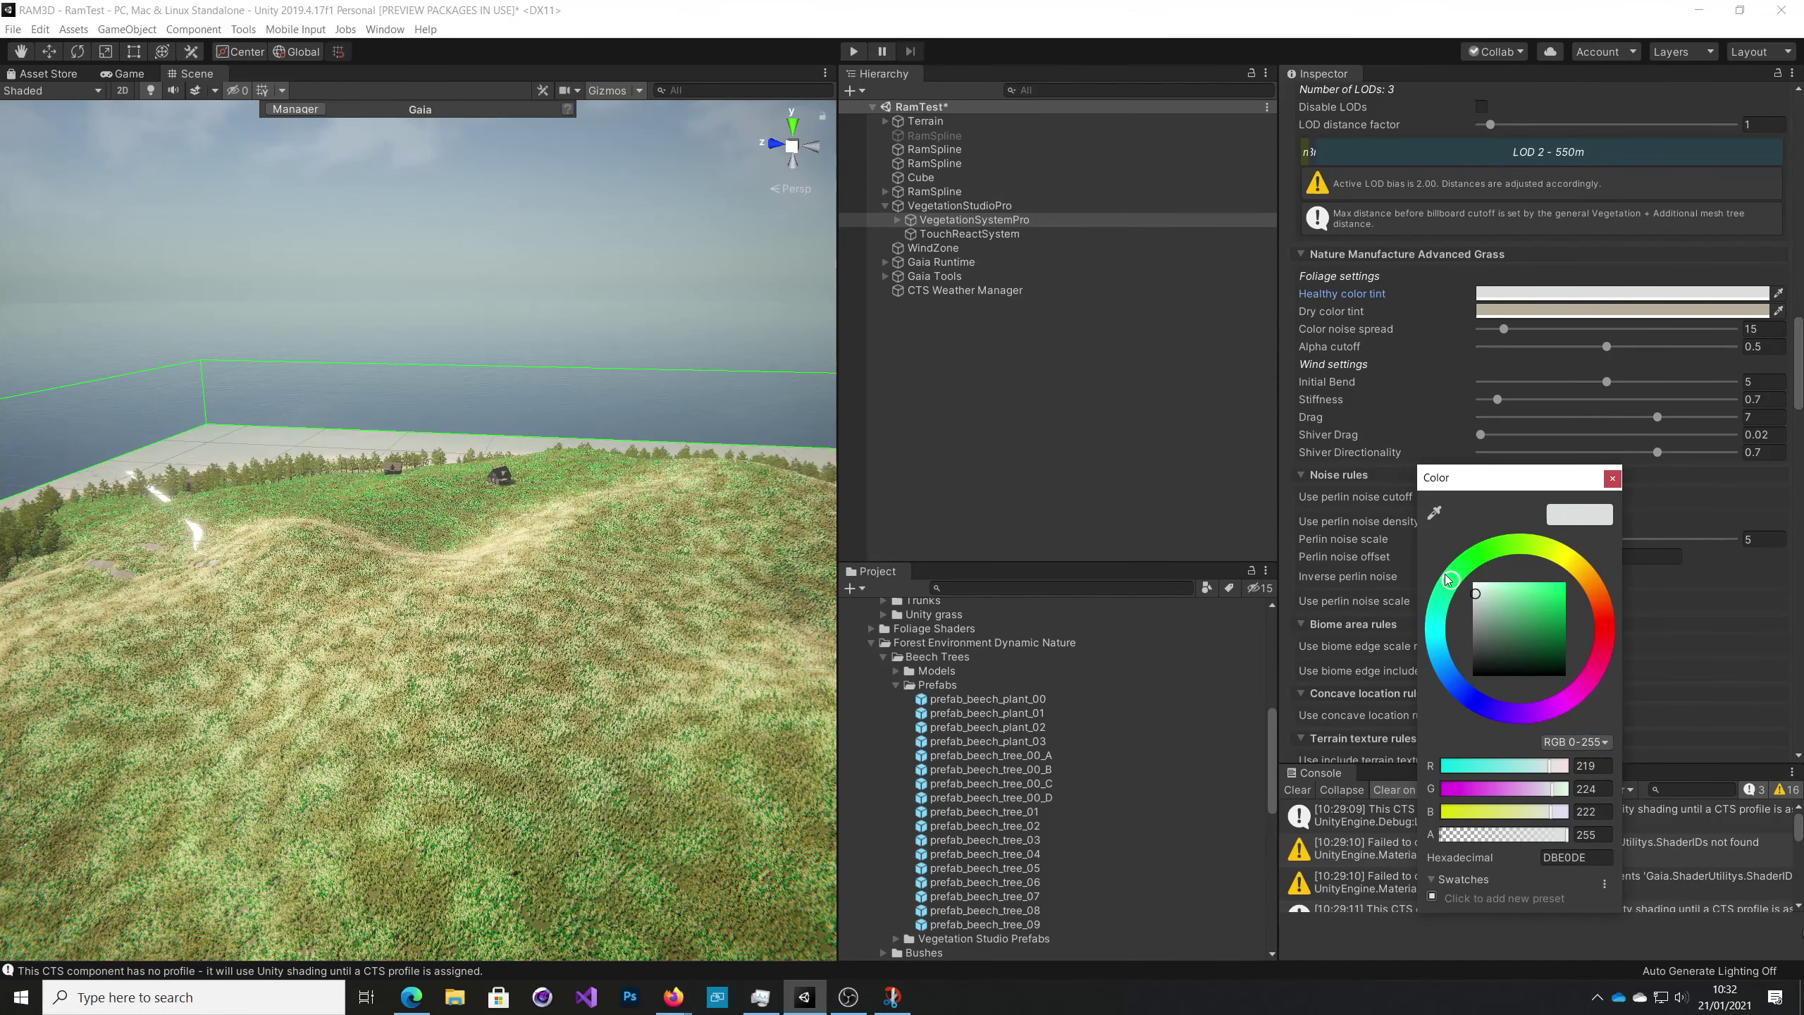
left_click_drag(1480, 592, 1494, 589)
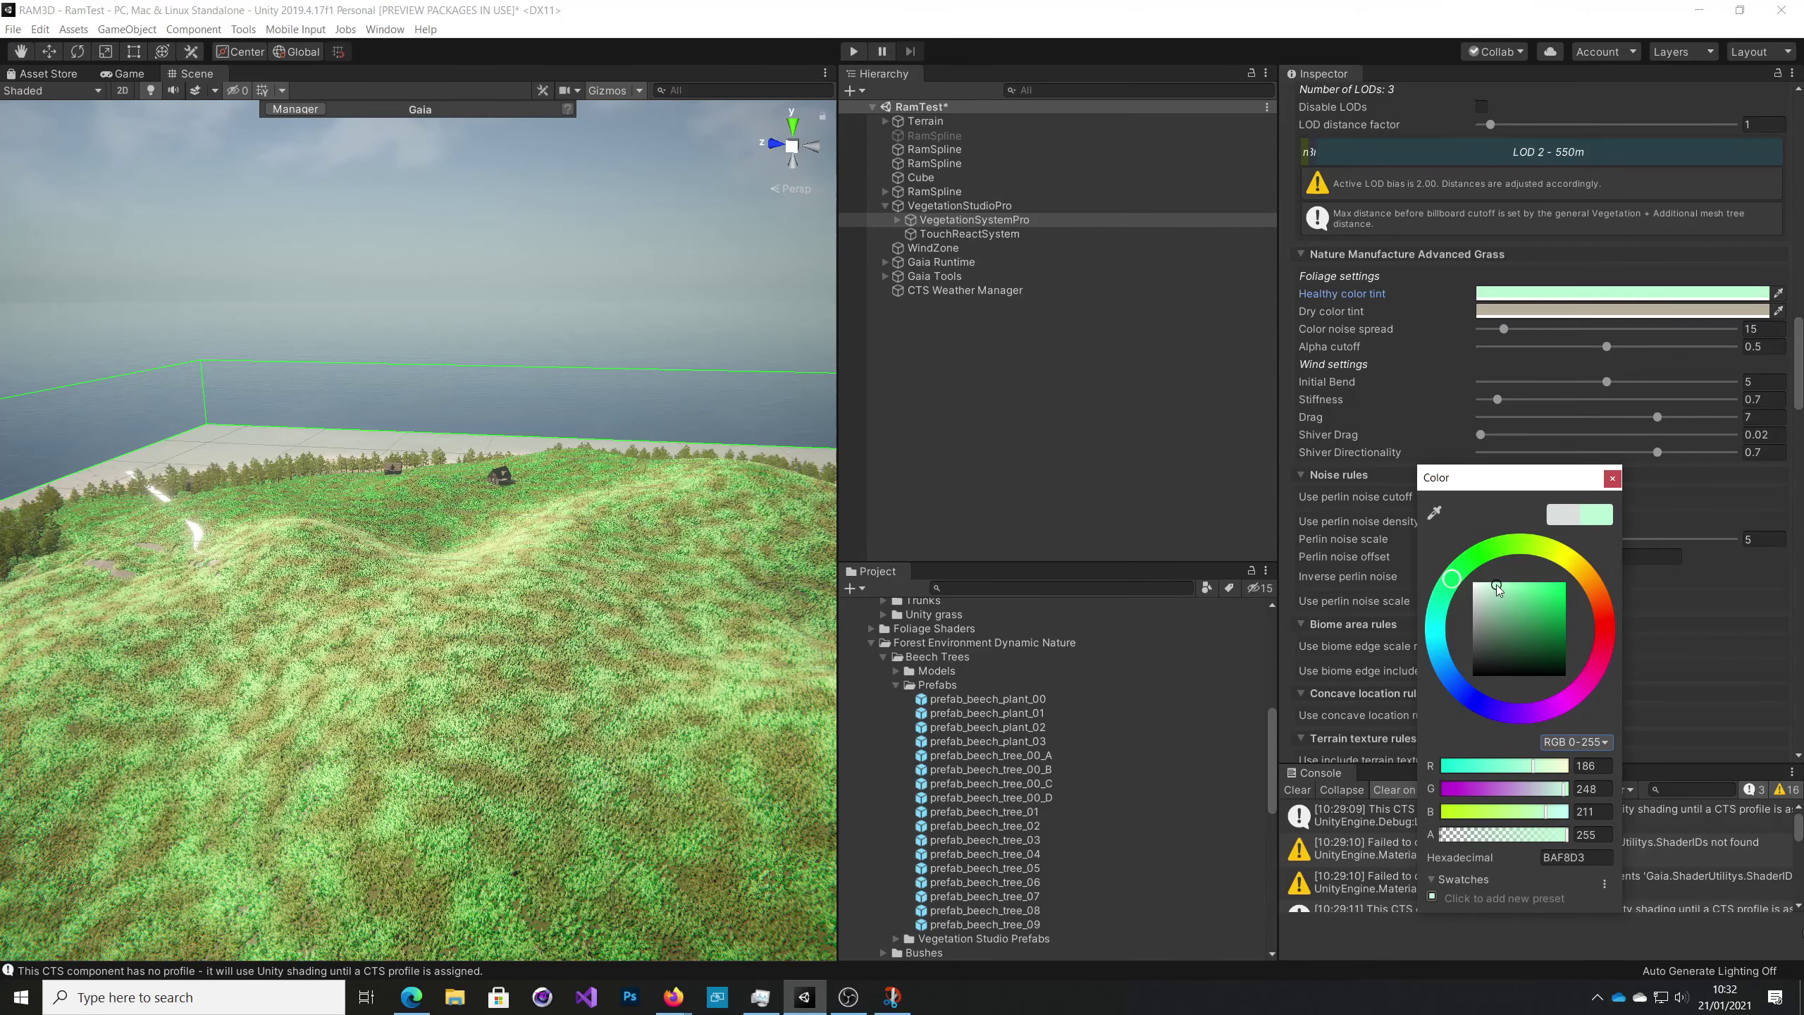
left_click(1497, 601)
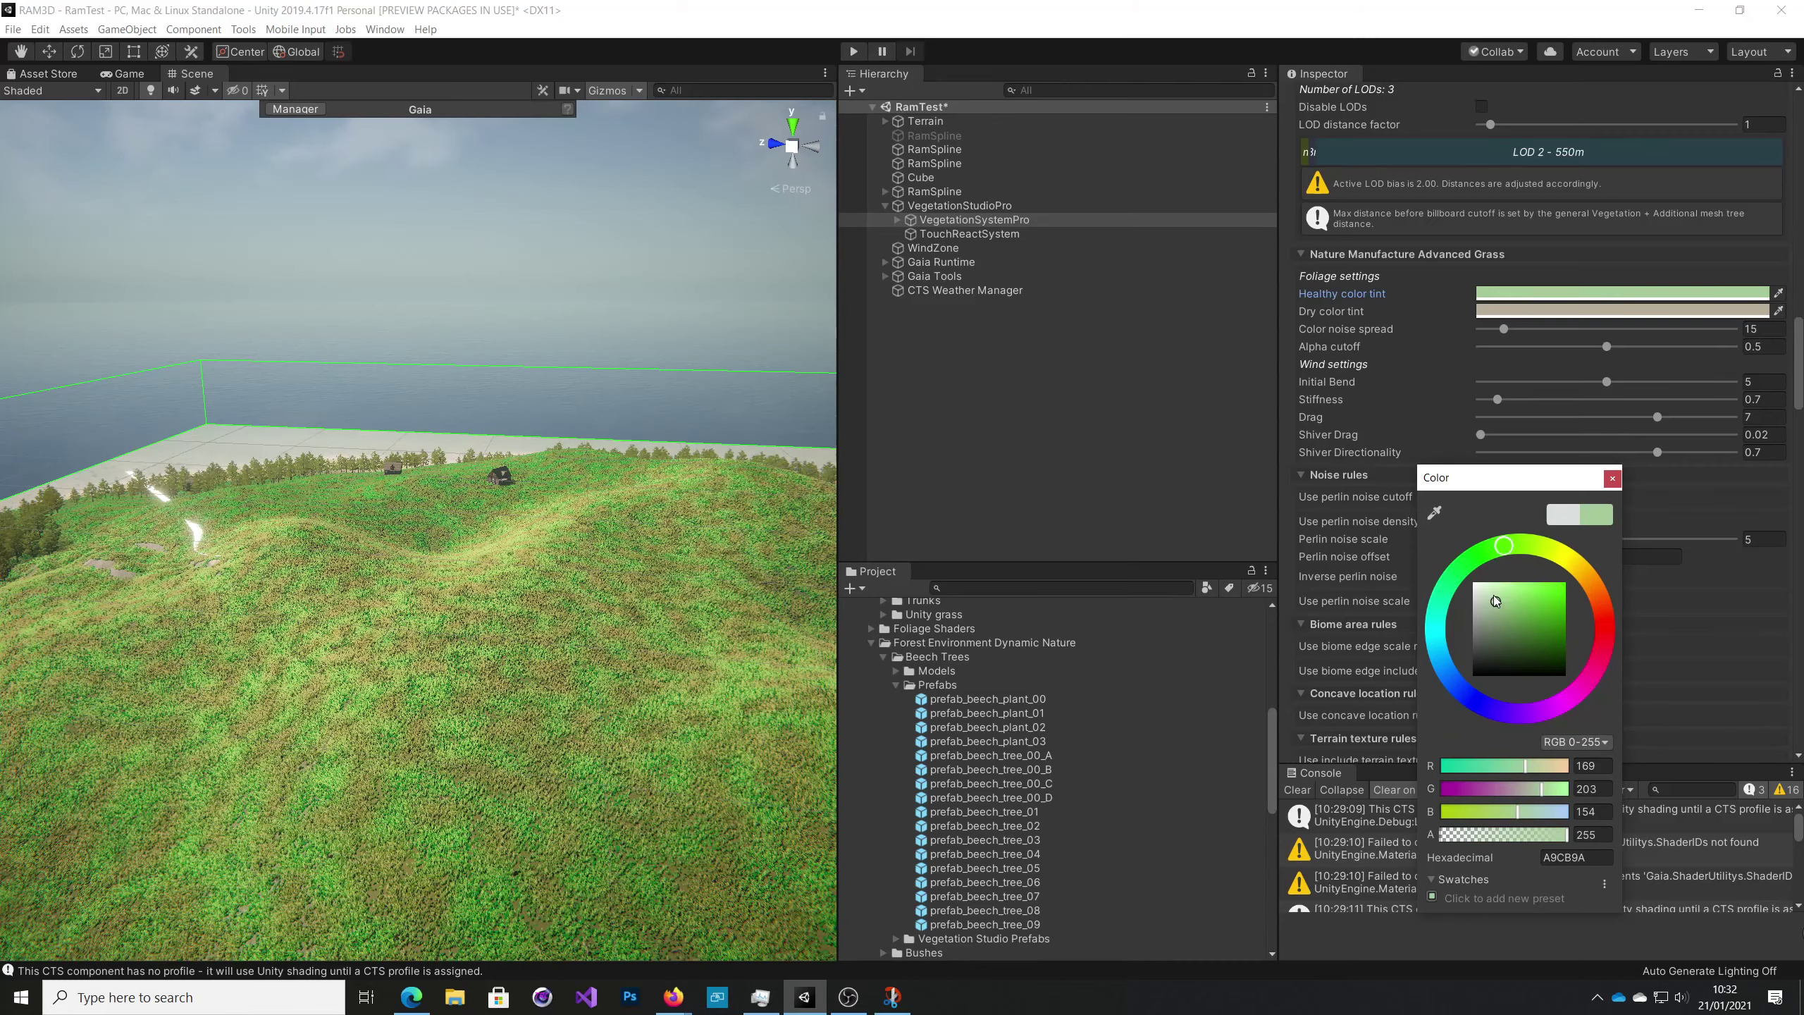
left_click_drag(1494, 595, 1501, 595)
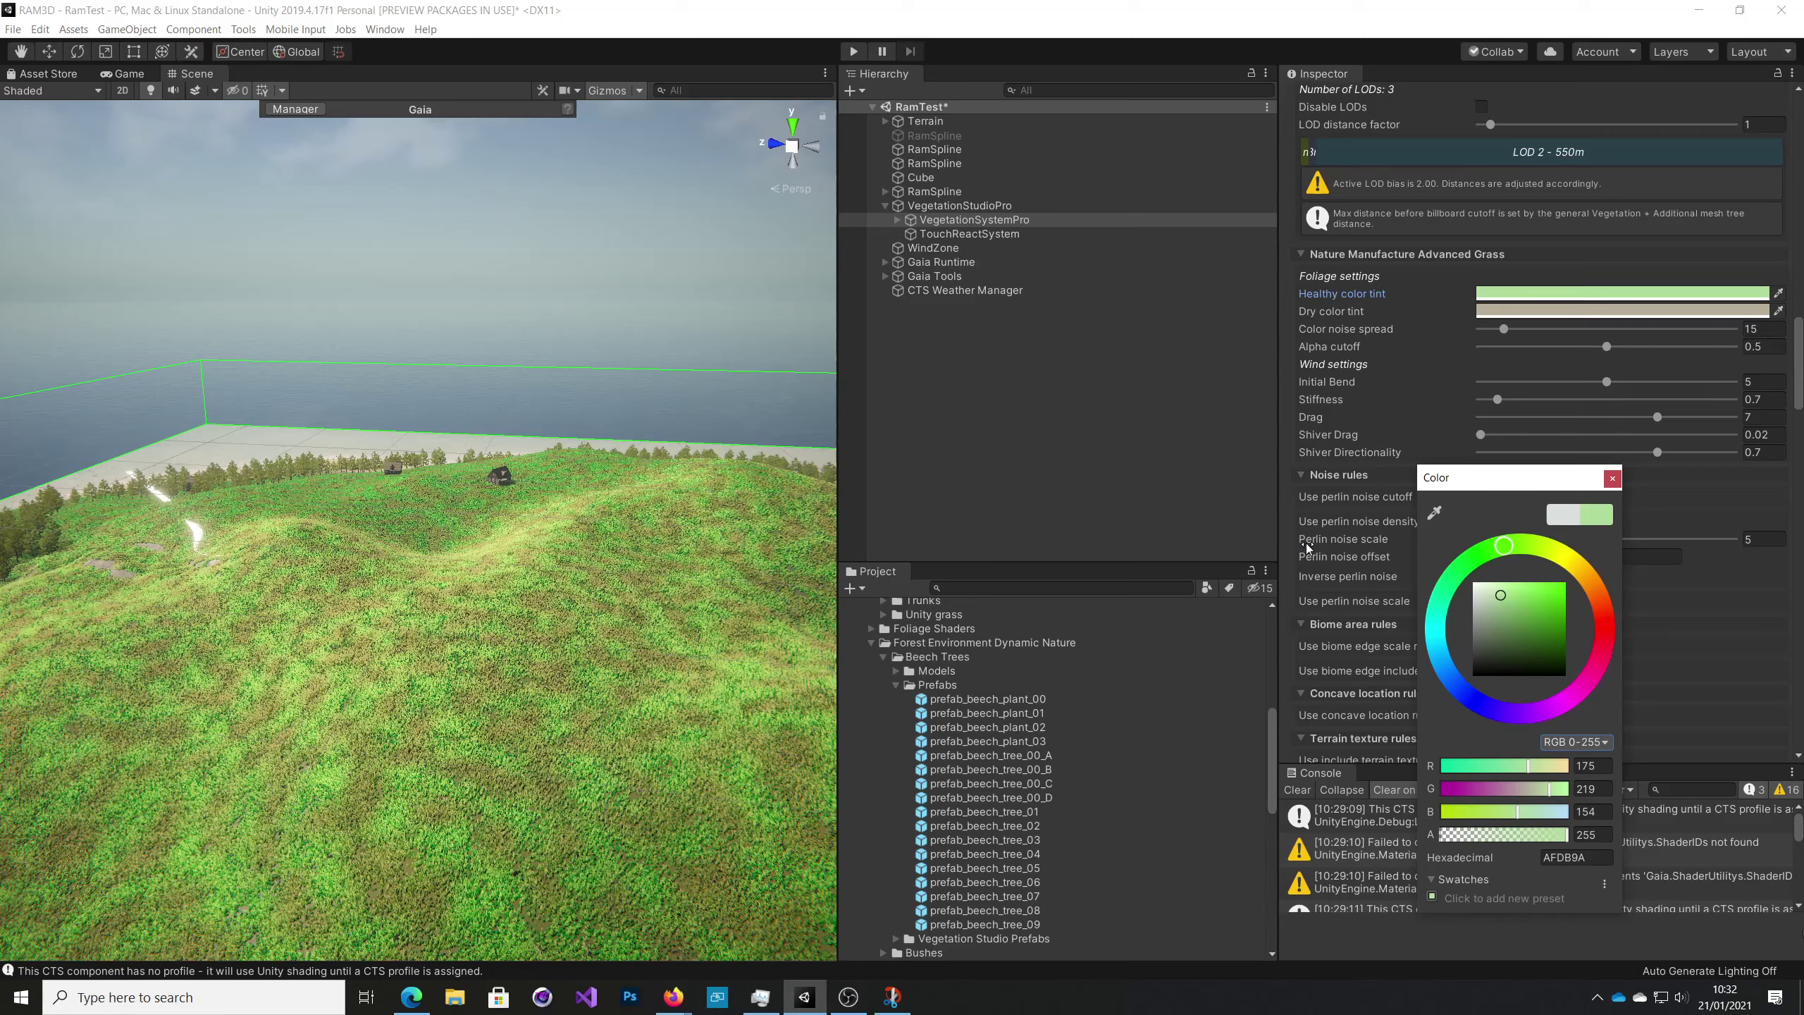
left_click_drag(1501, 597, 1482, 598)
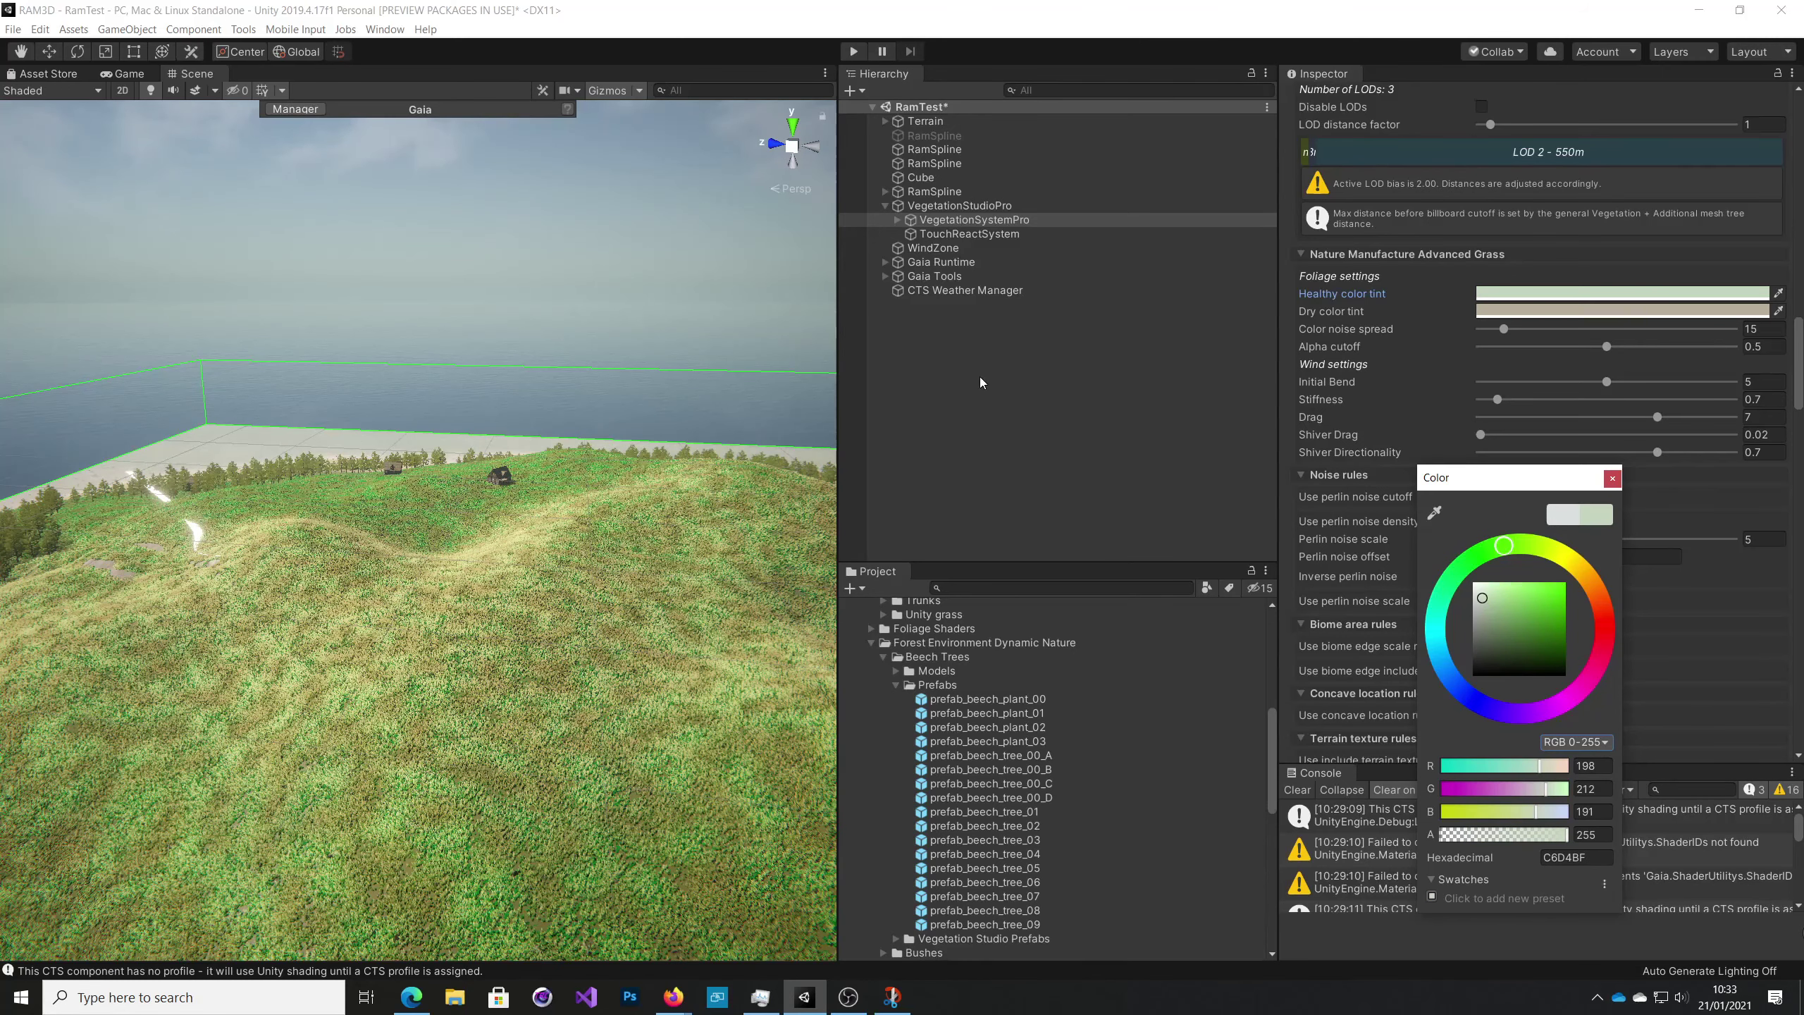
Set the Grass/Plant distance to 200 in VegetationSystemPro's vegetation distance settings.
scroll(1457, 445, "up", 10)
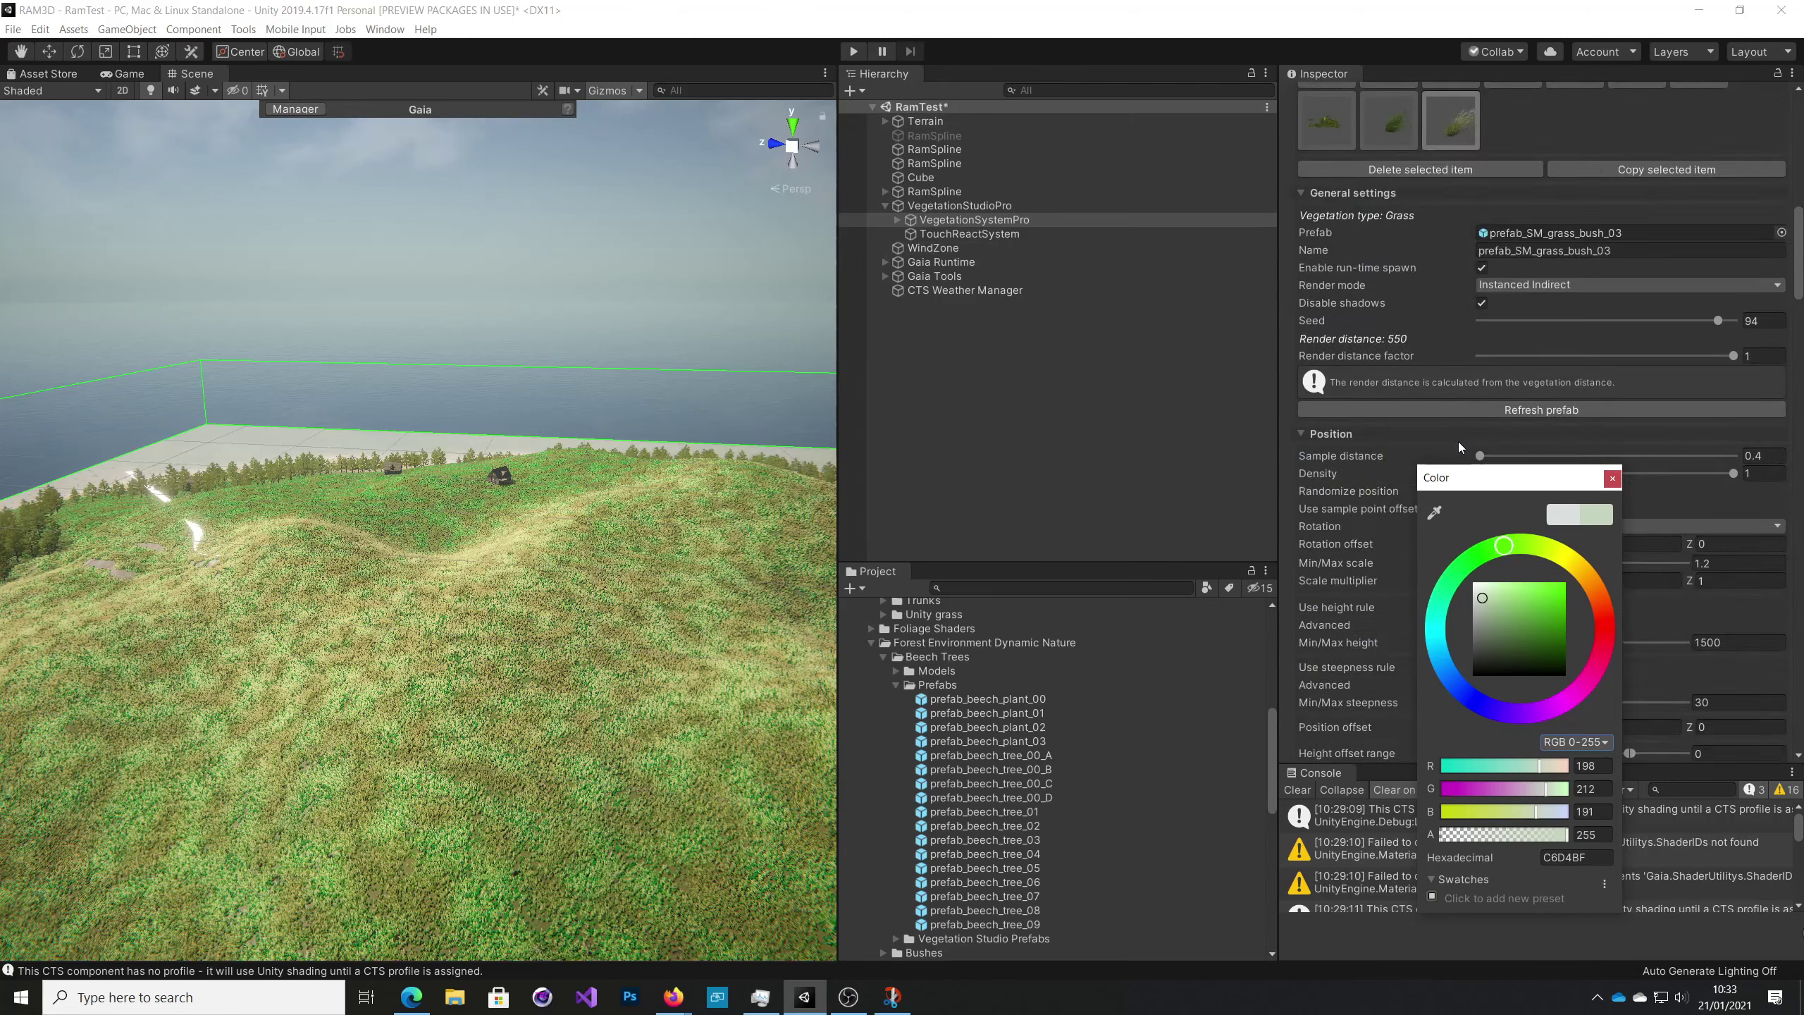
scroll(1459, 444, "up", 5)
left_click(1392, 390)
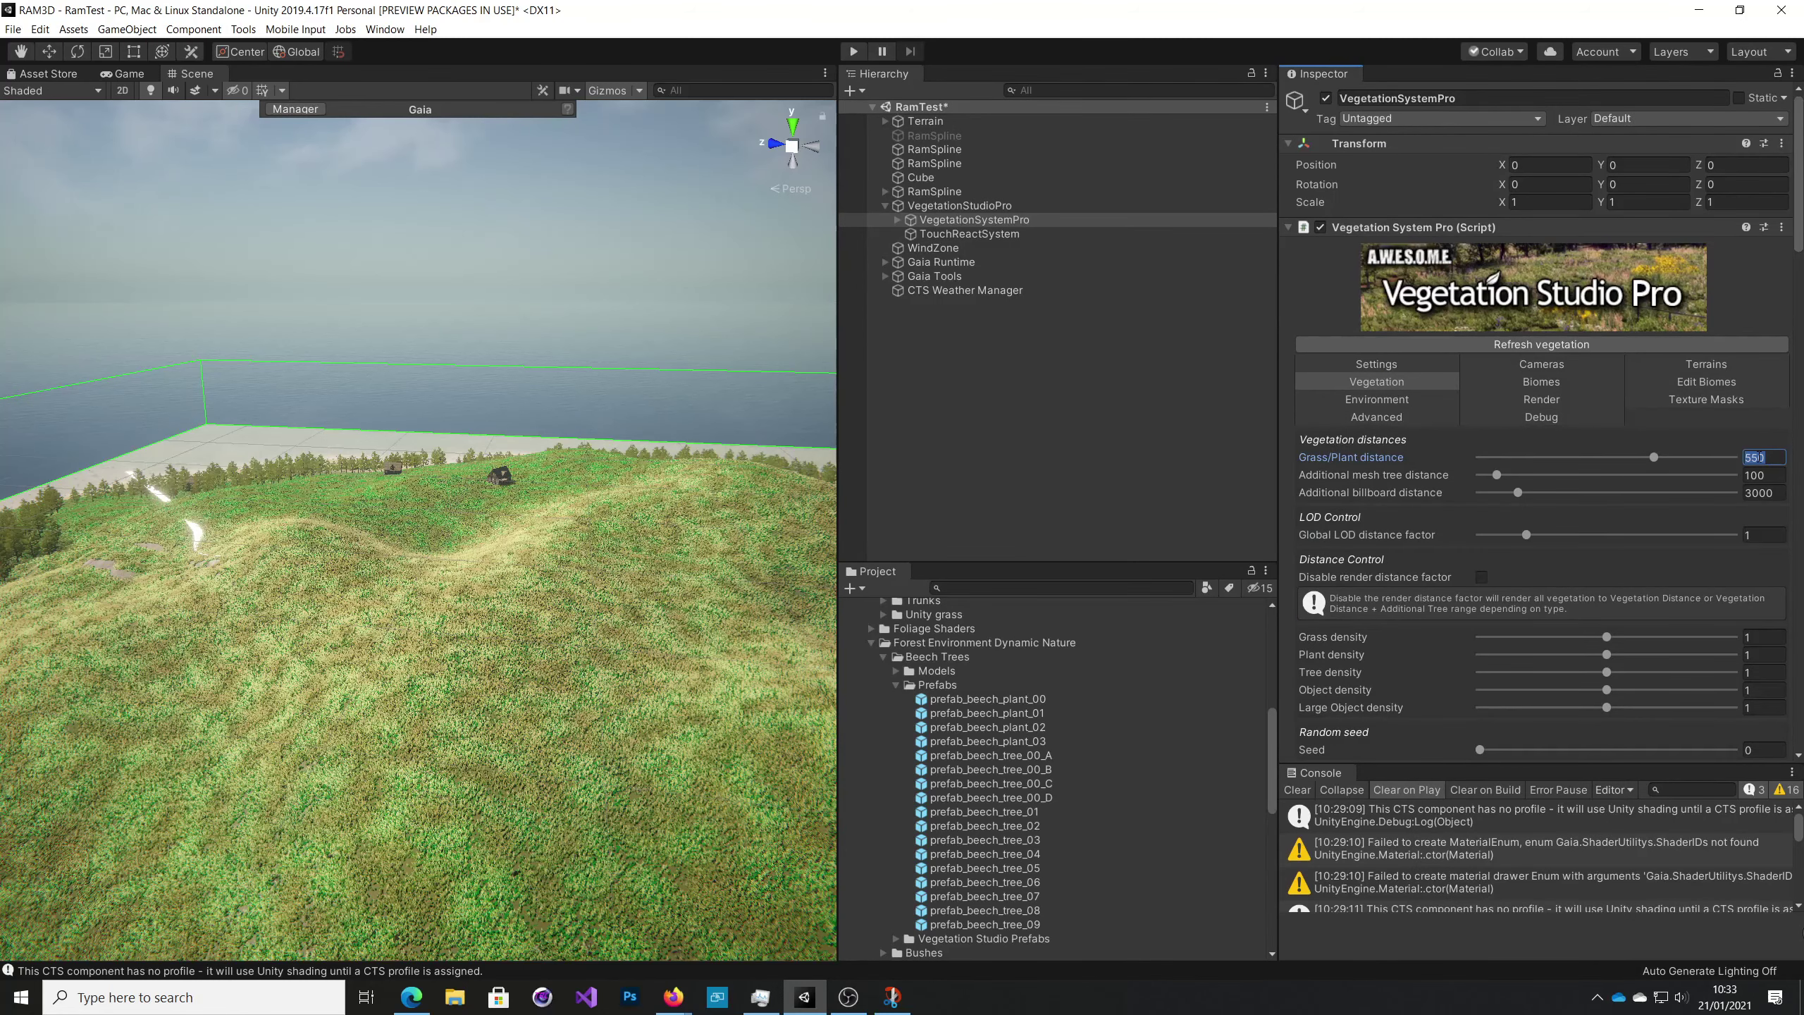
type("200")
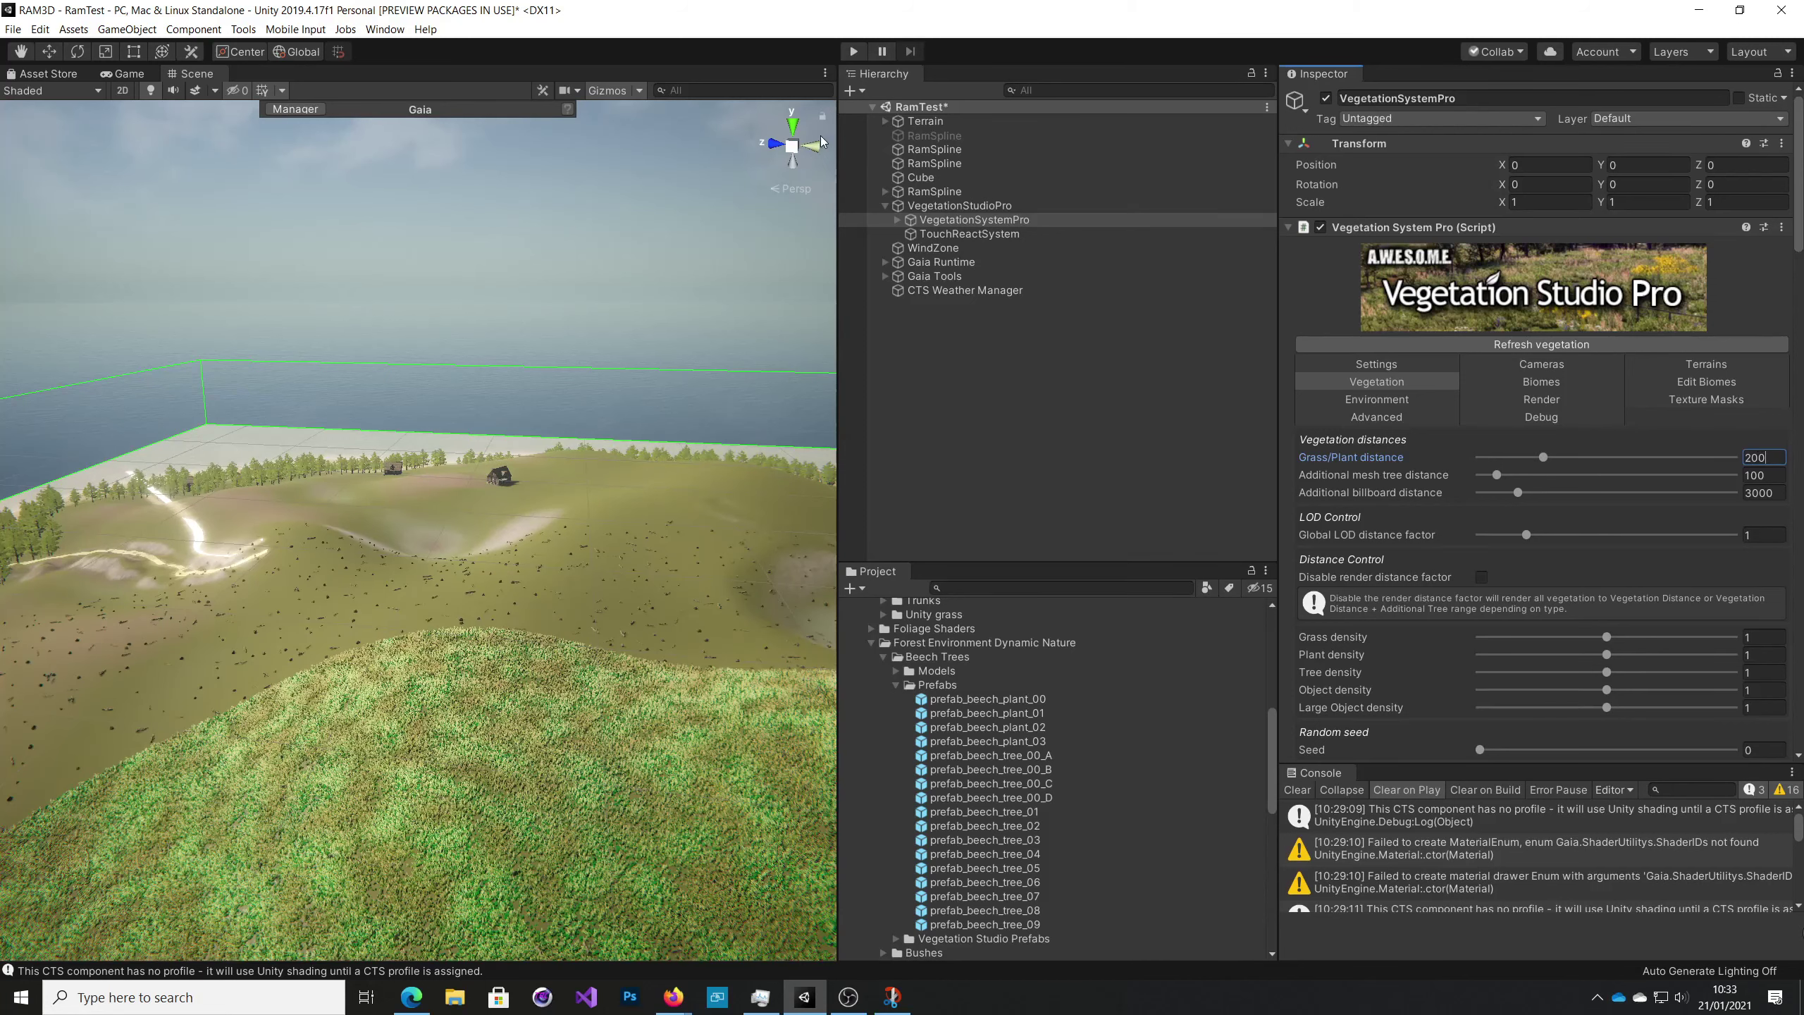
Start play mode and fly over the meadow to the village to check the retinted grass.
left_click(854, 52)
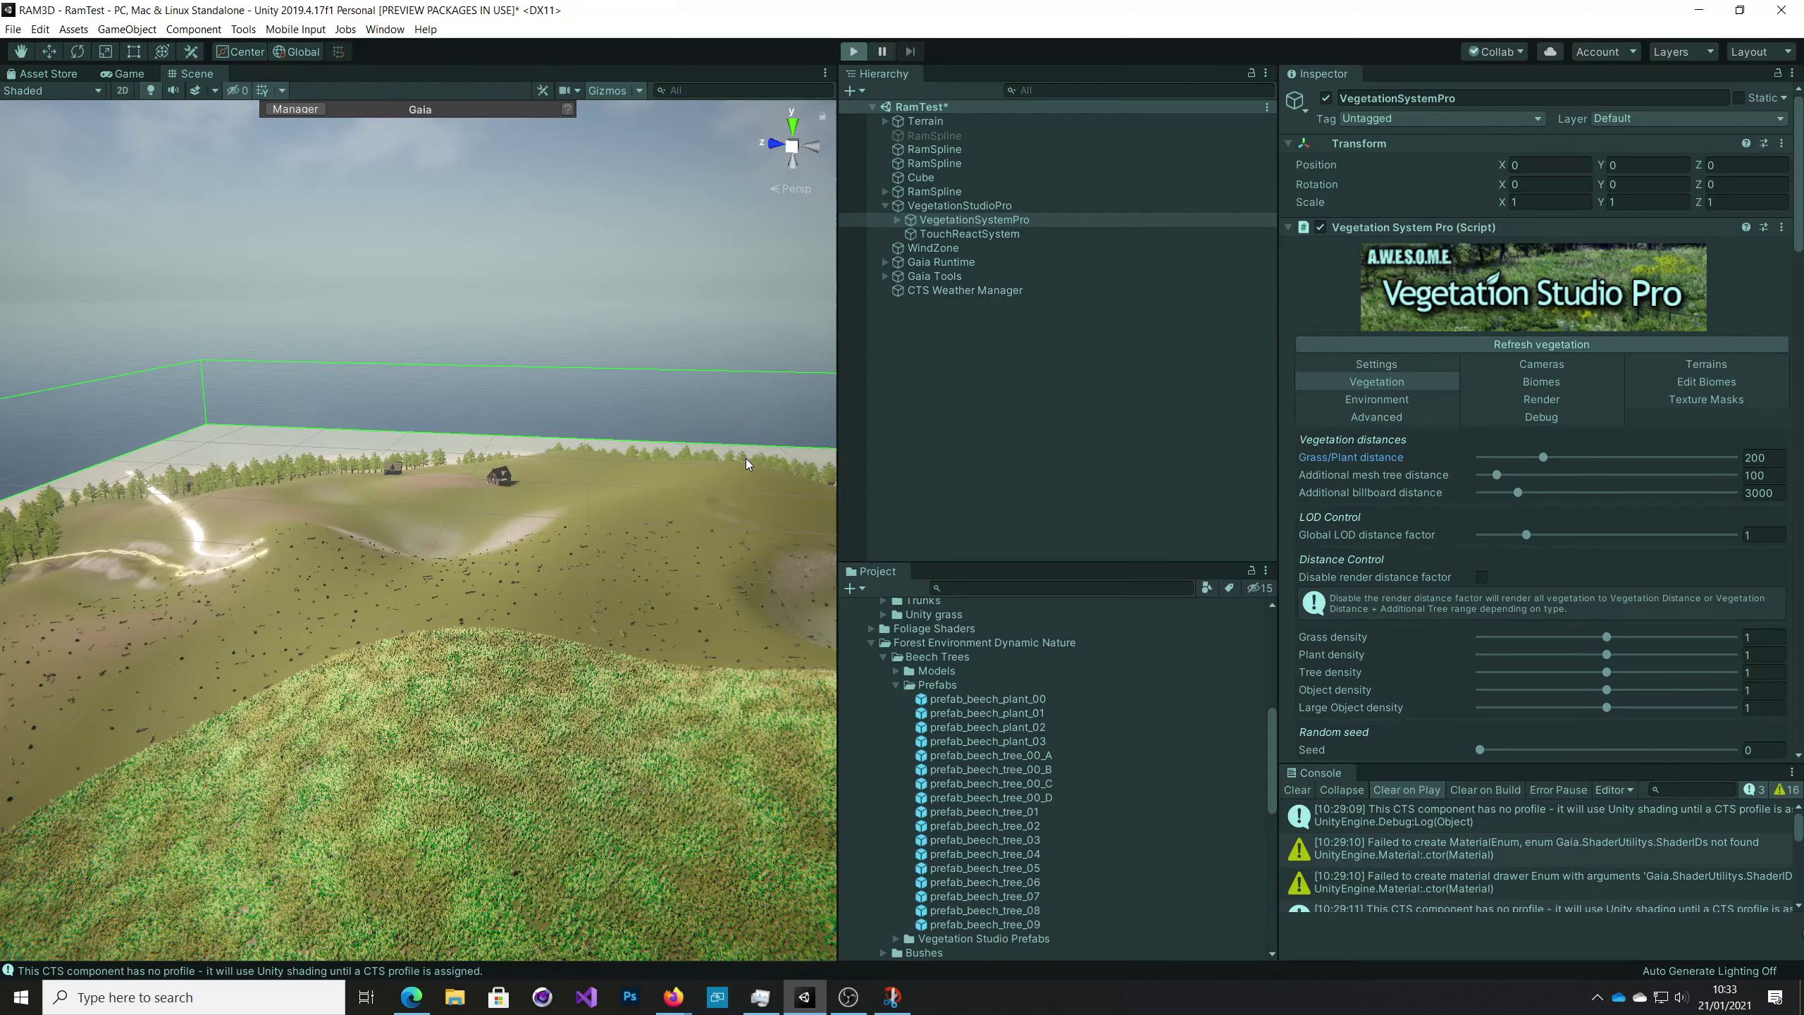
left_click(909, 609)
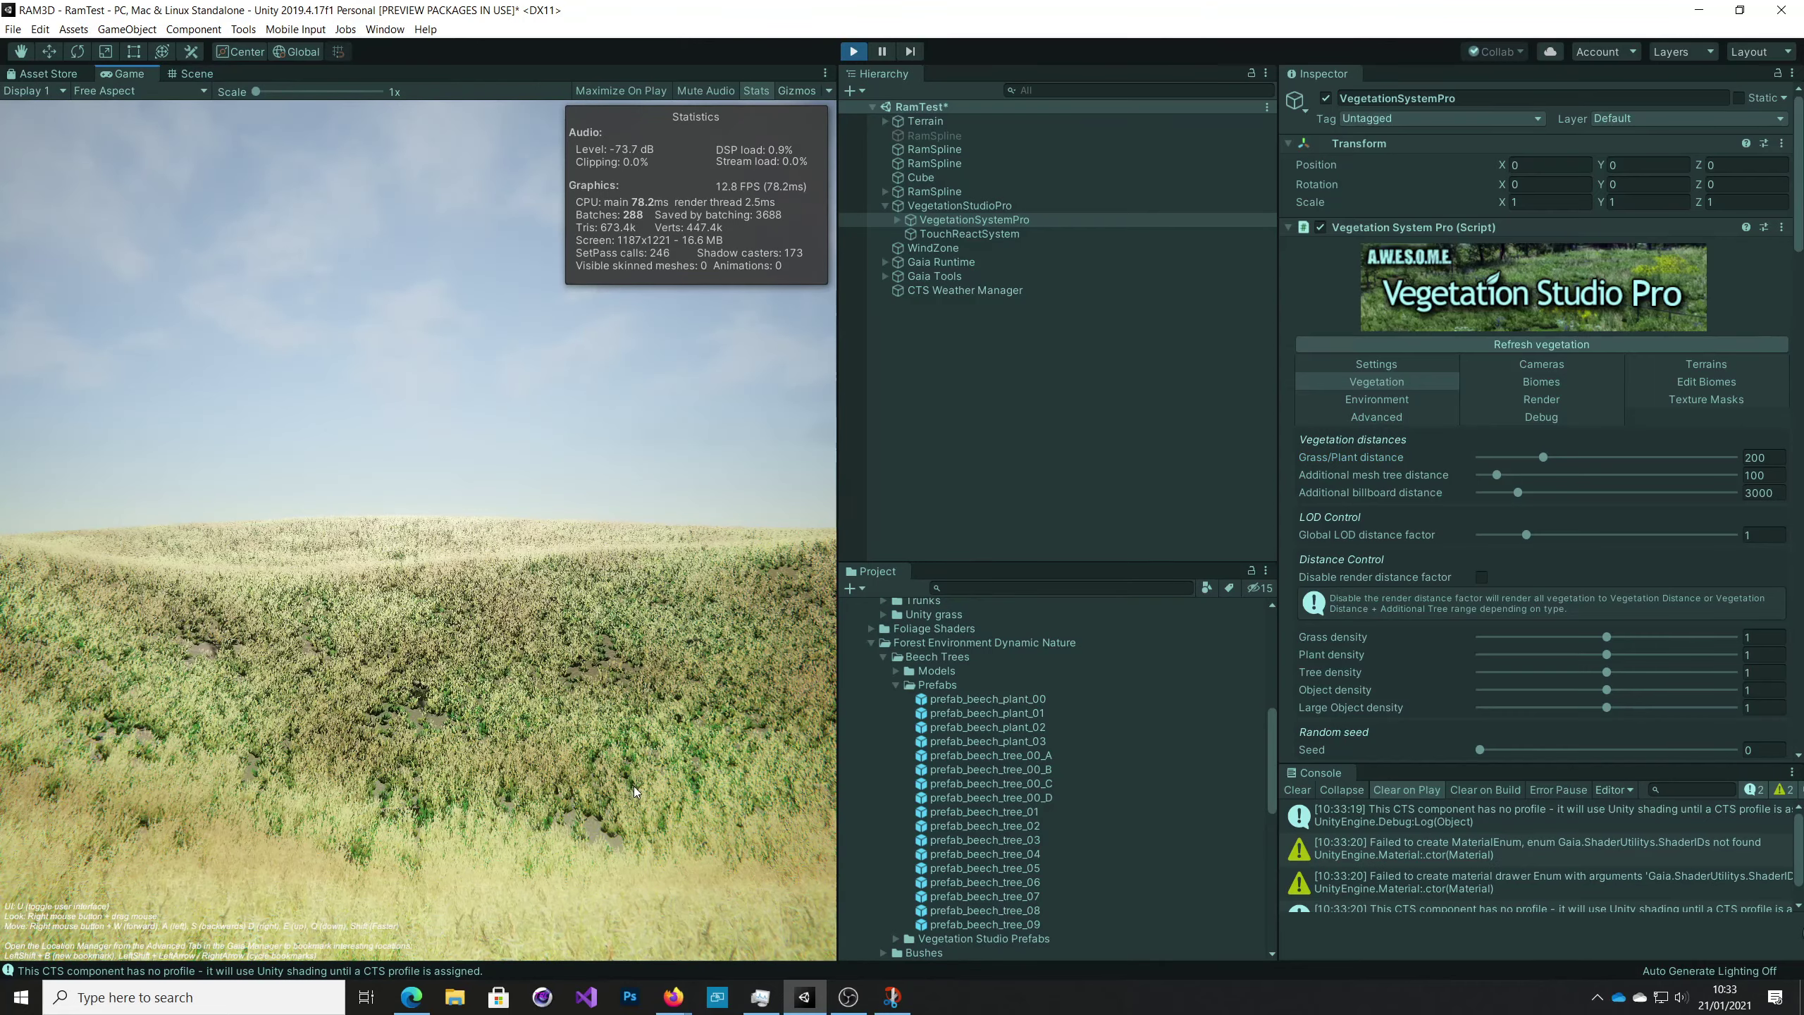
right_click_drag(634, 786, 166, 857)
key("w")
key("w")
key("e")
key("d")
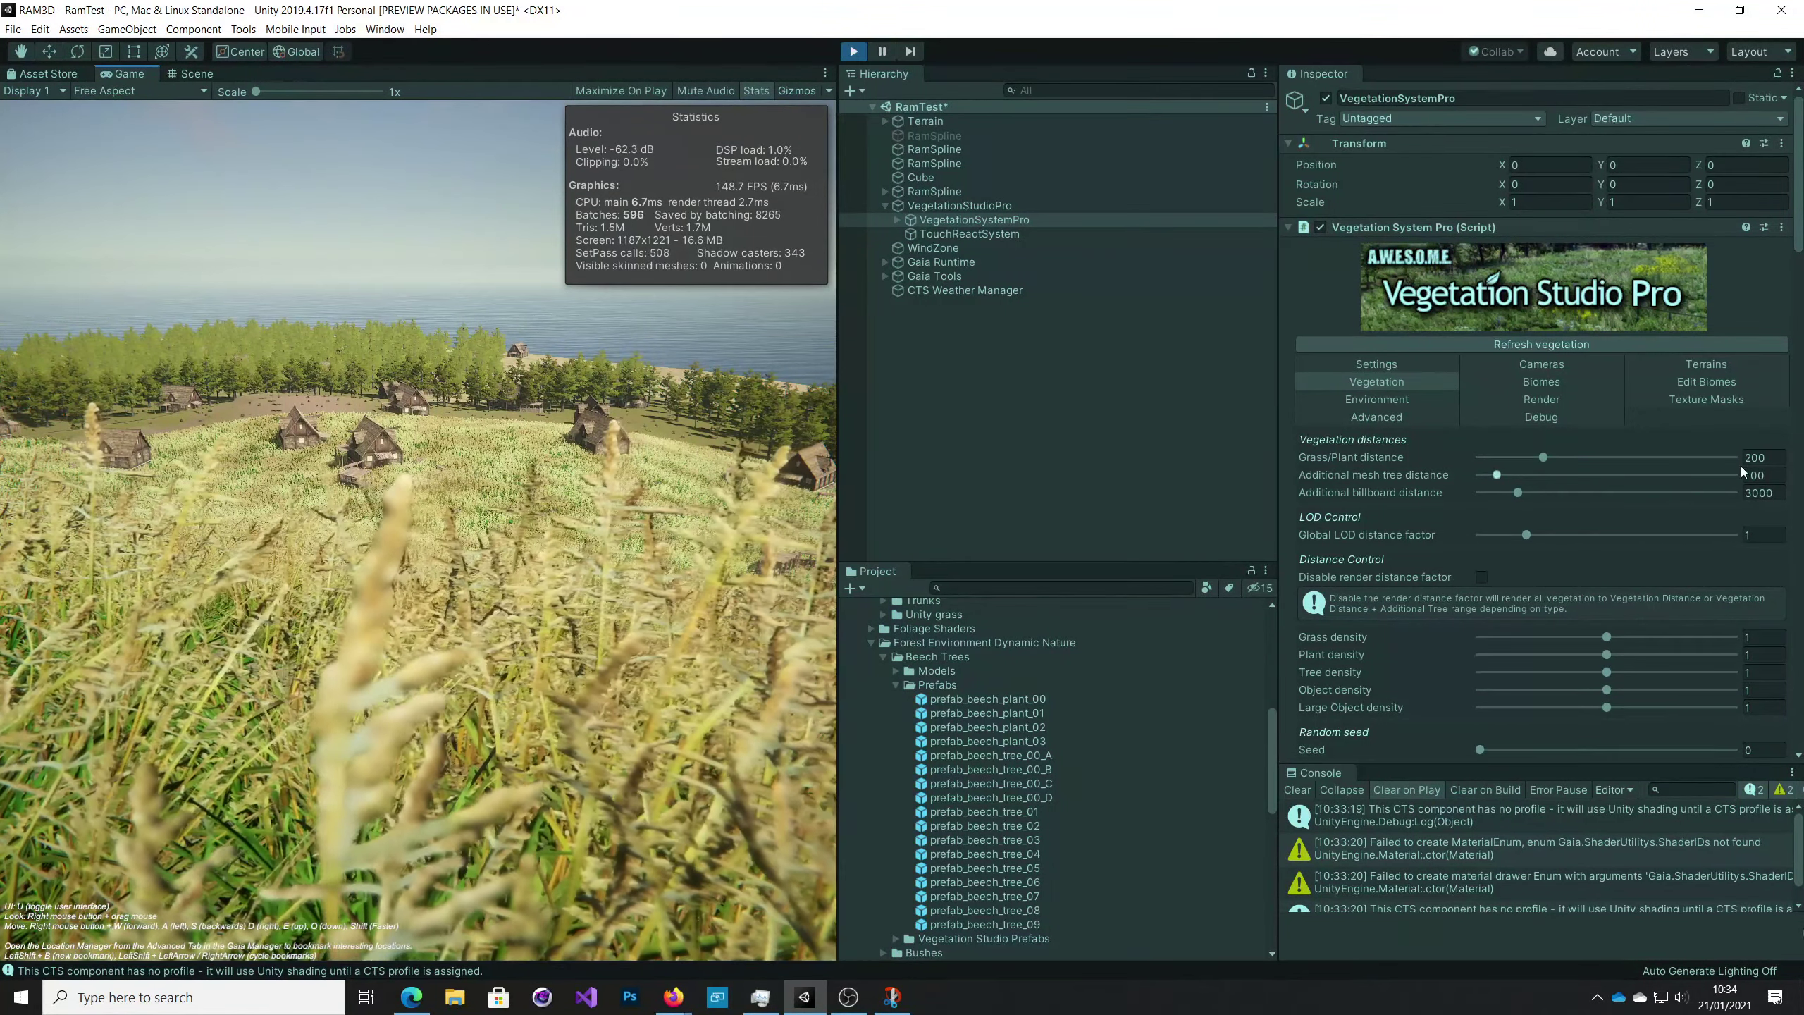
Try a Grass/Plant distance of 220 while viewing the village, and increase it to 250.
left_click(1761, 458)
type("220")
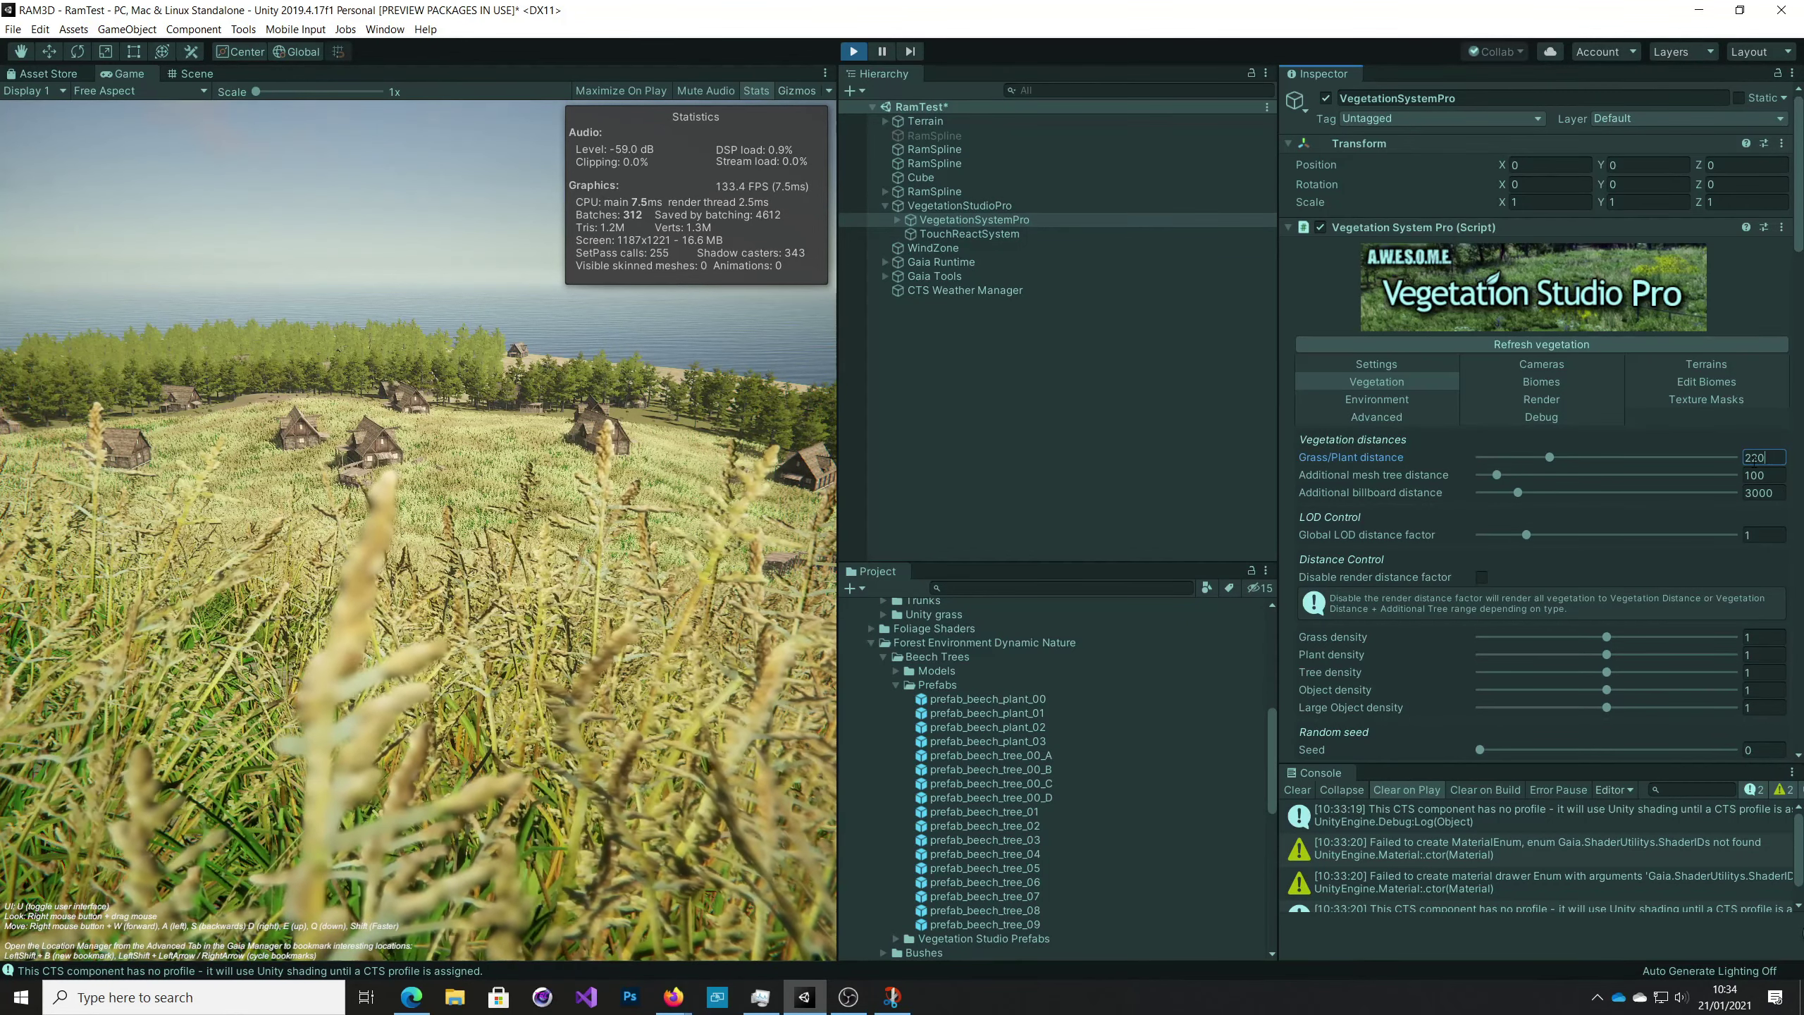
key("BackSpace")
key("BackSpace")
type("5")
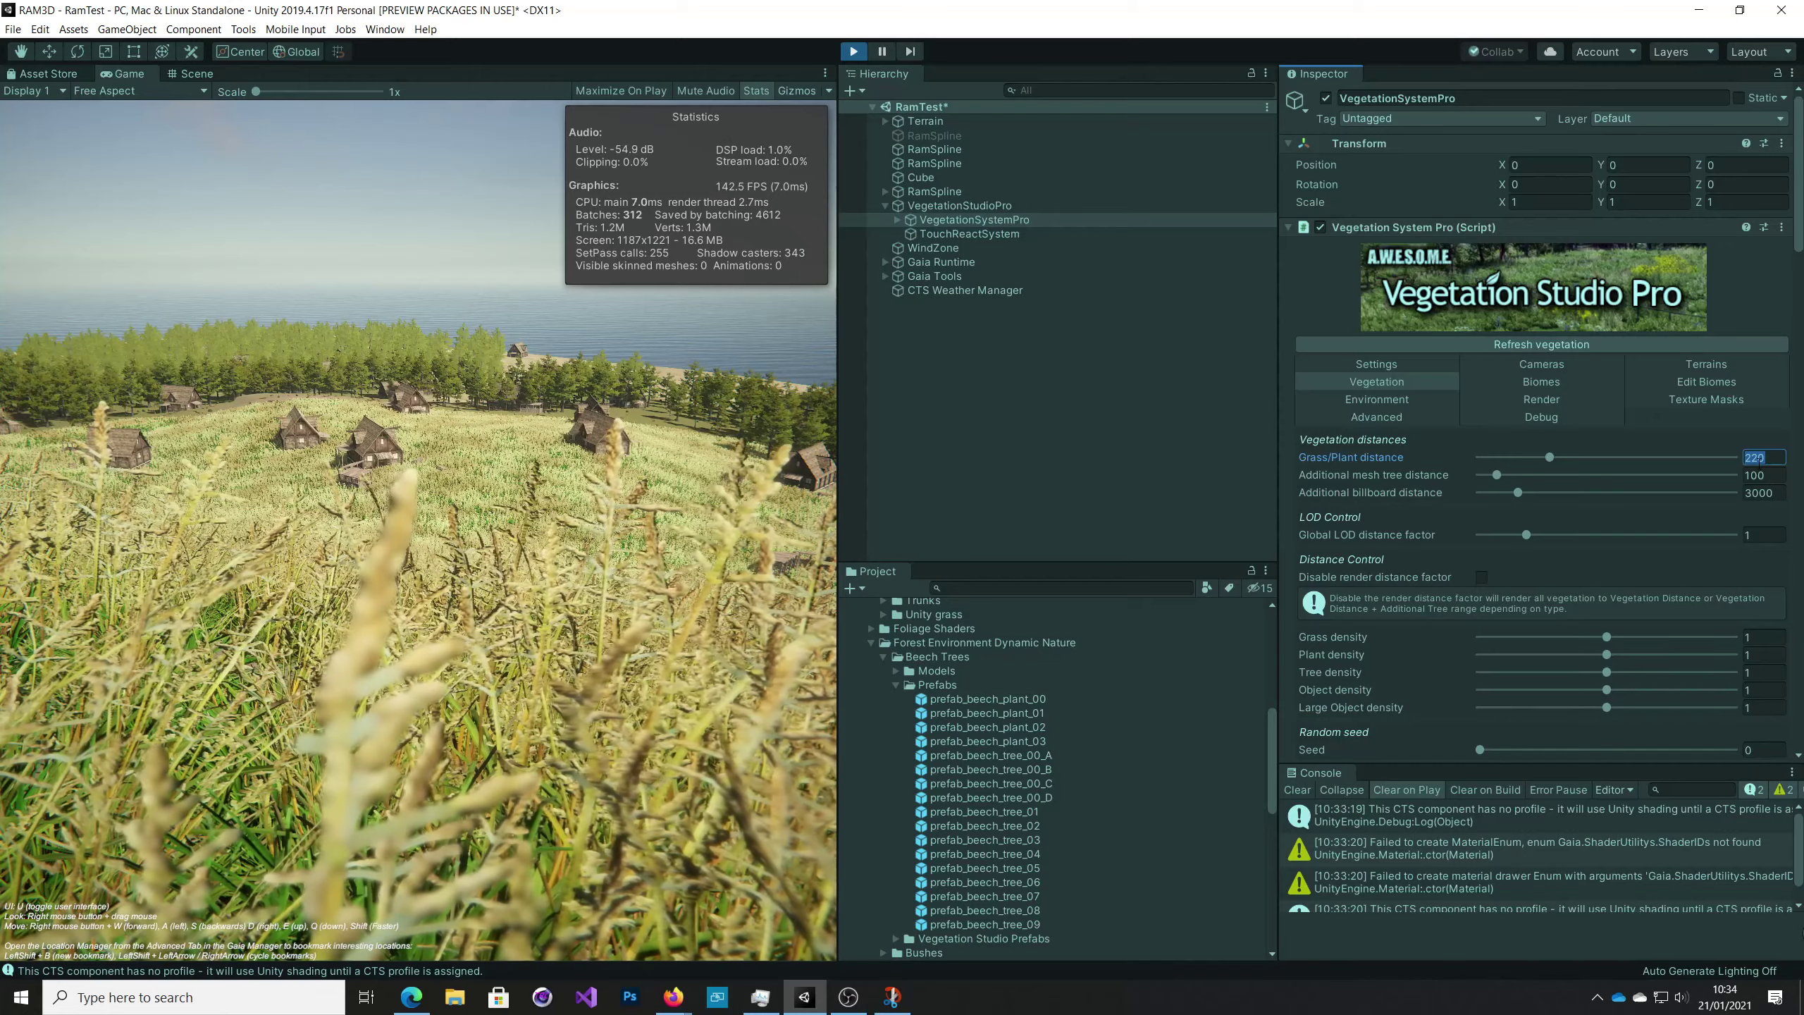
type("0")
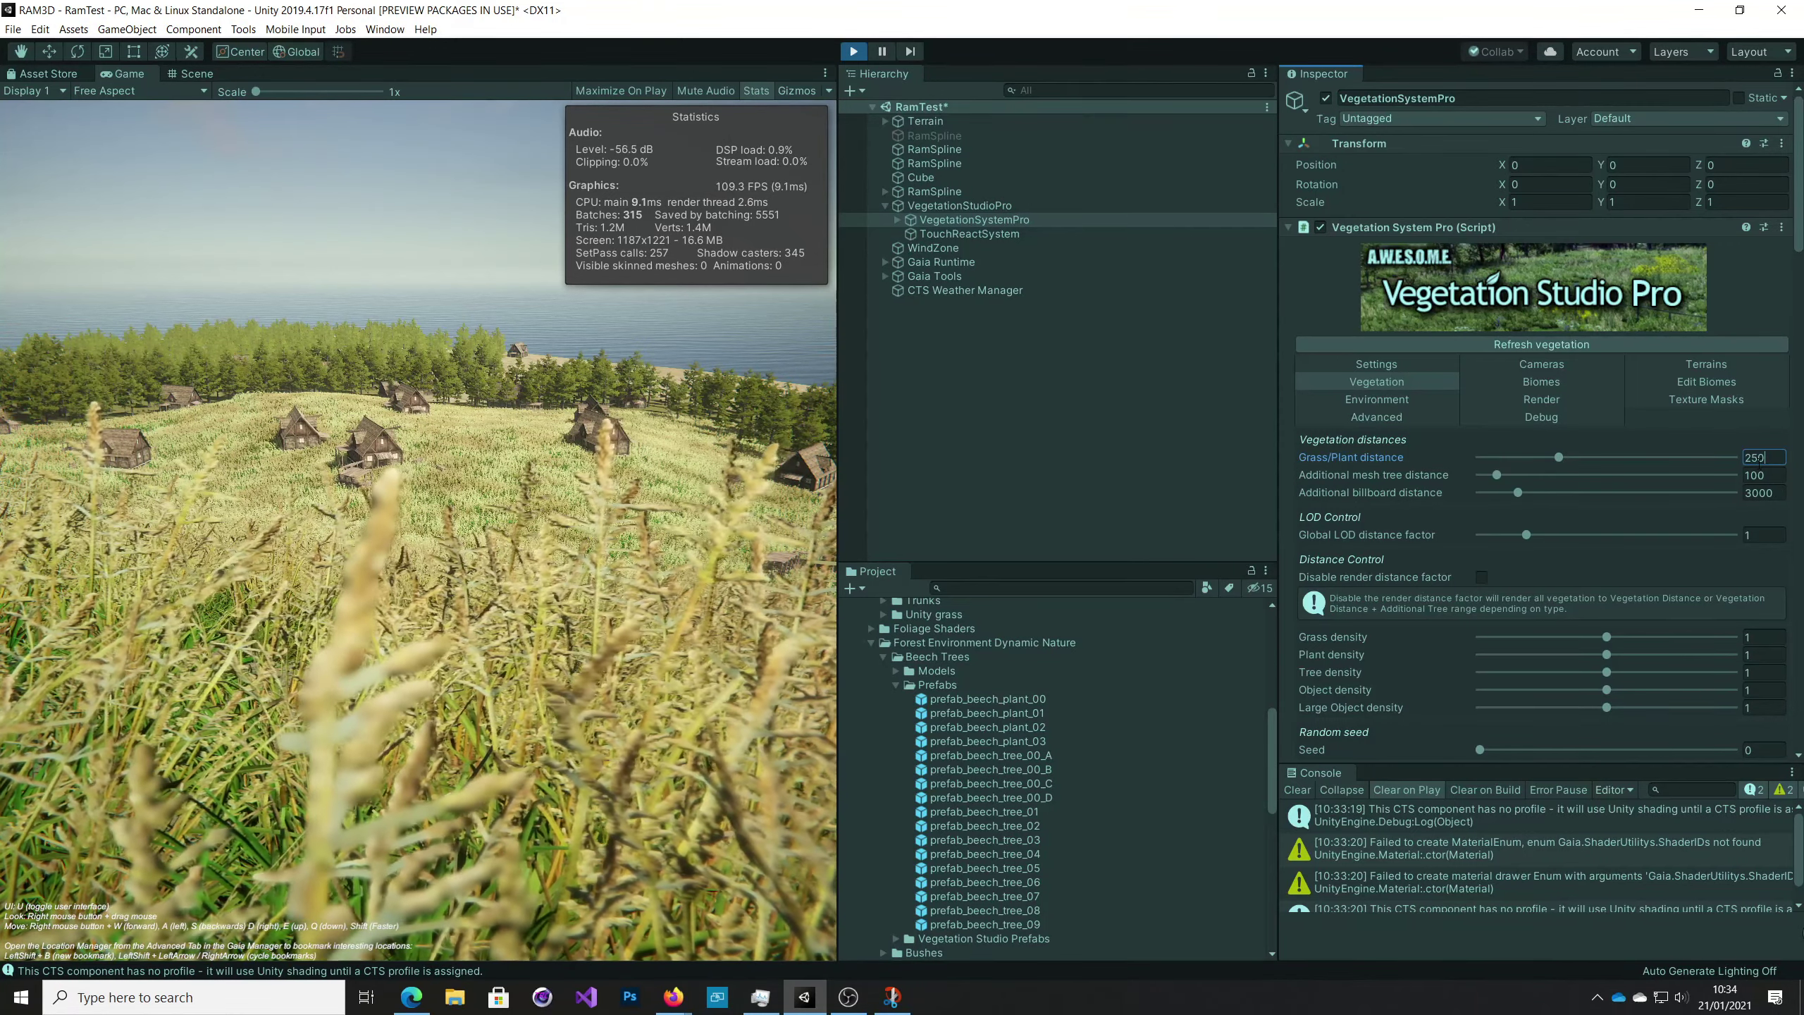
Fly through the tall grass and above the meadow to check how far the grass renders around the village.
key("w")
right_click_drag(687, 609, 674, 616)
key("q")
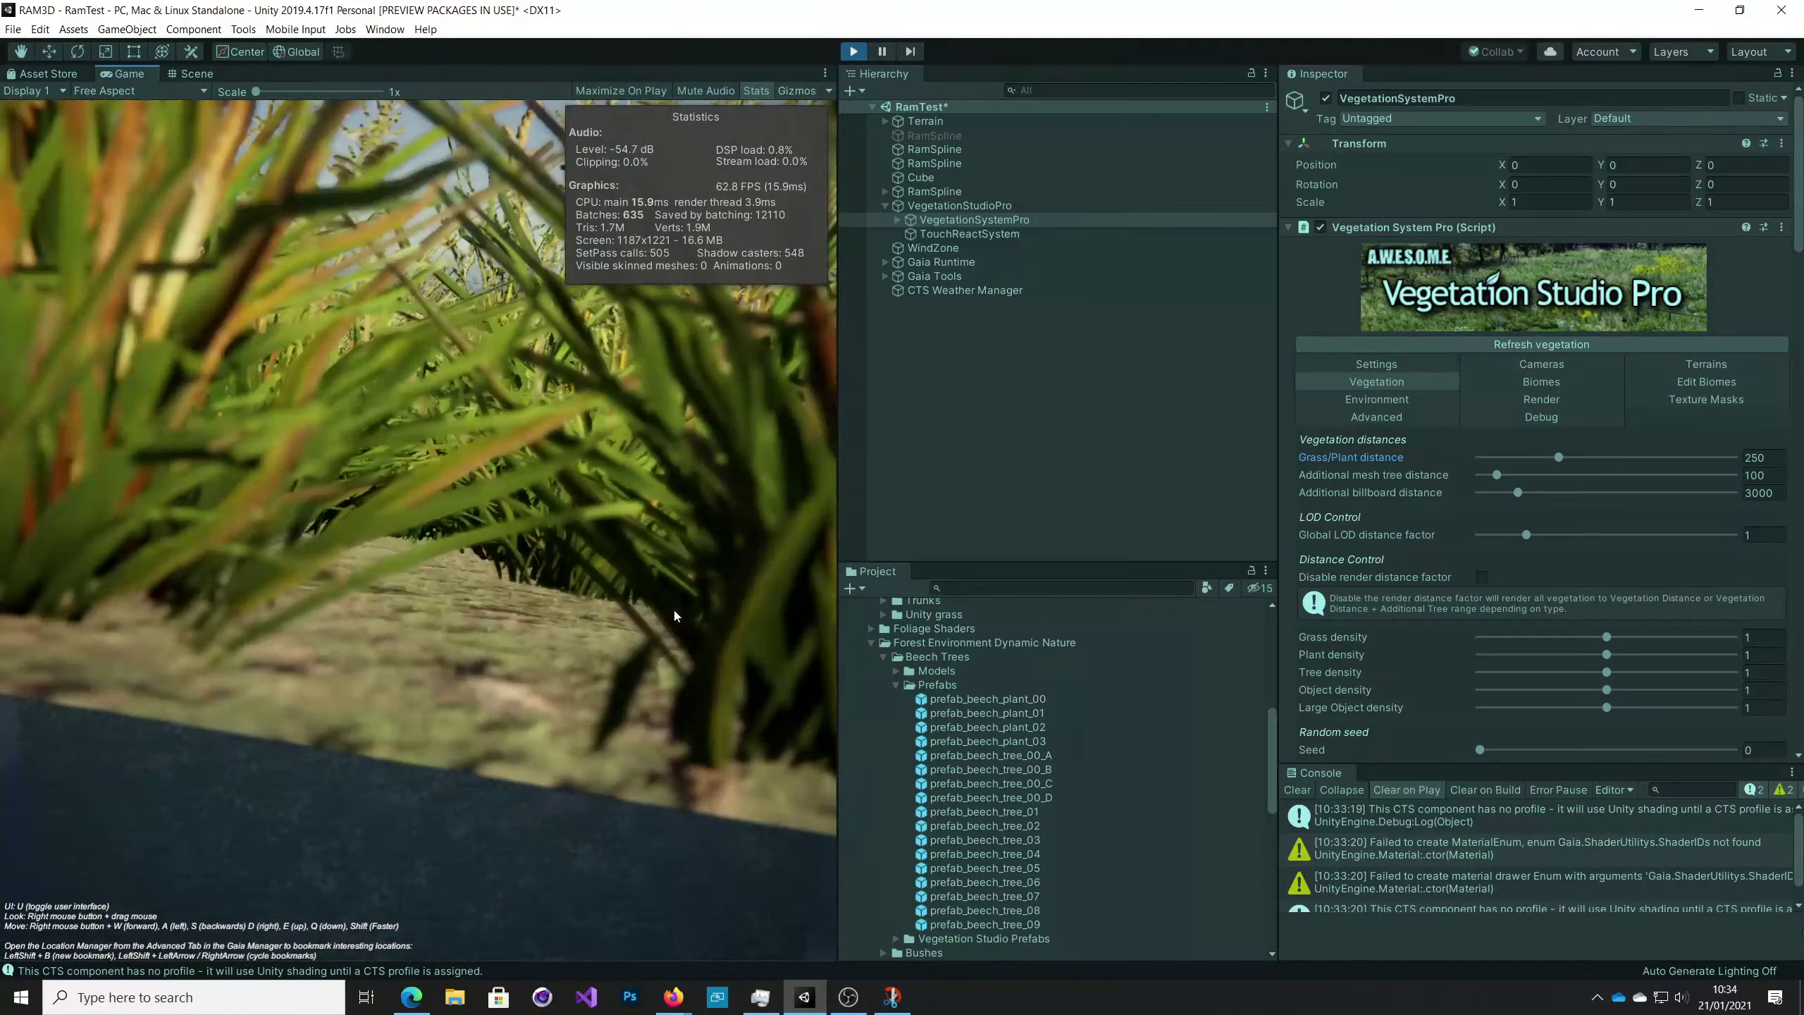
key("e")
mouse_move(673, 610)
right_mouse_down()
mouse_move(639, 626)
mouse_move(658, 588)
right_mouse_up()
key("q")
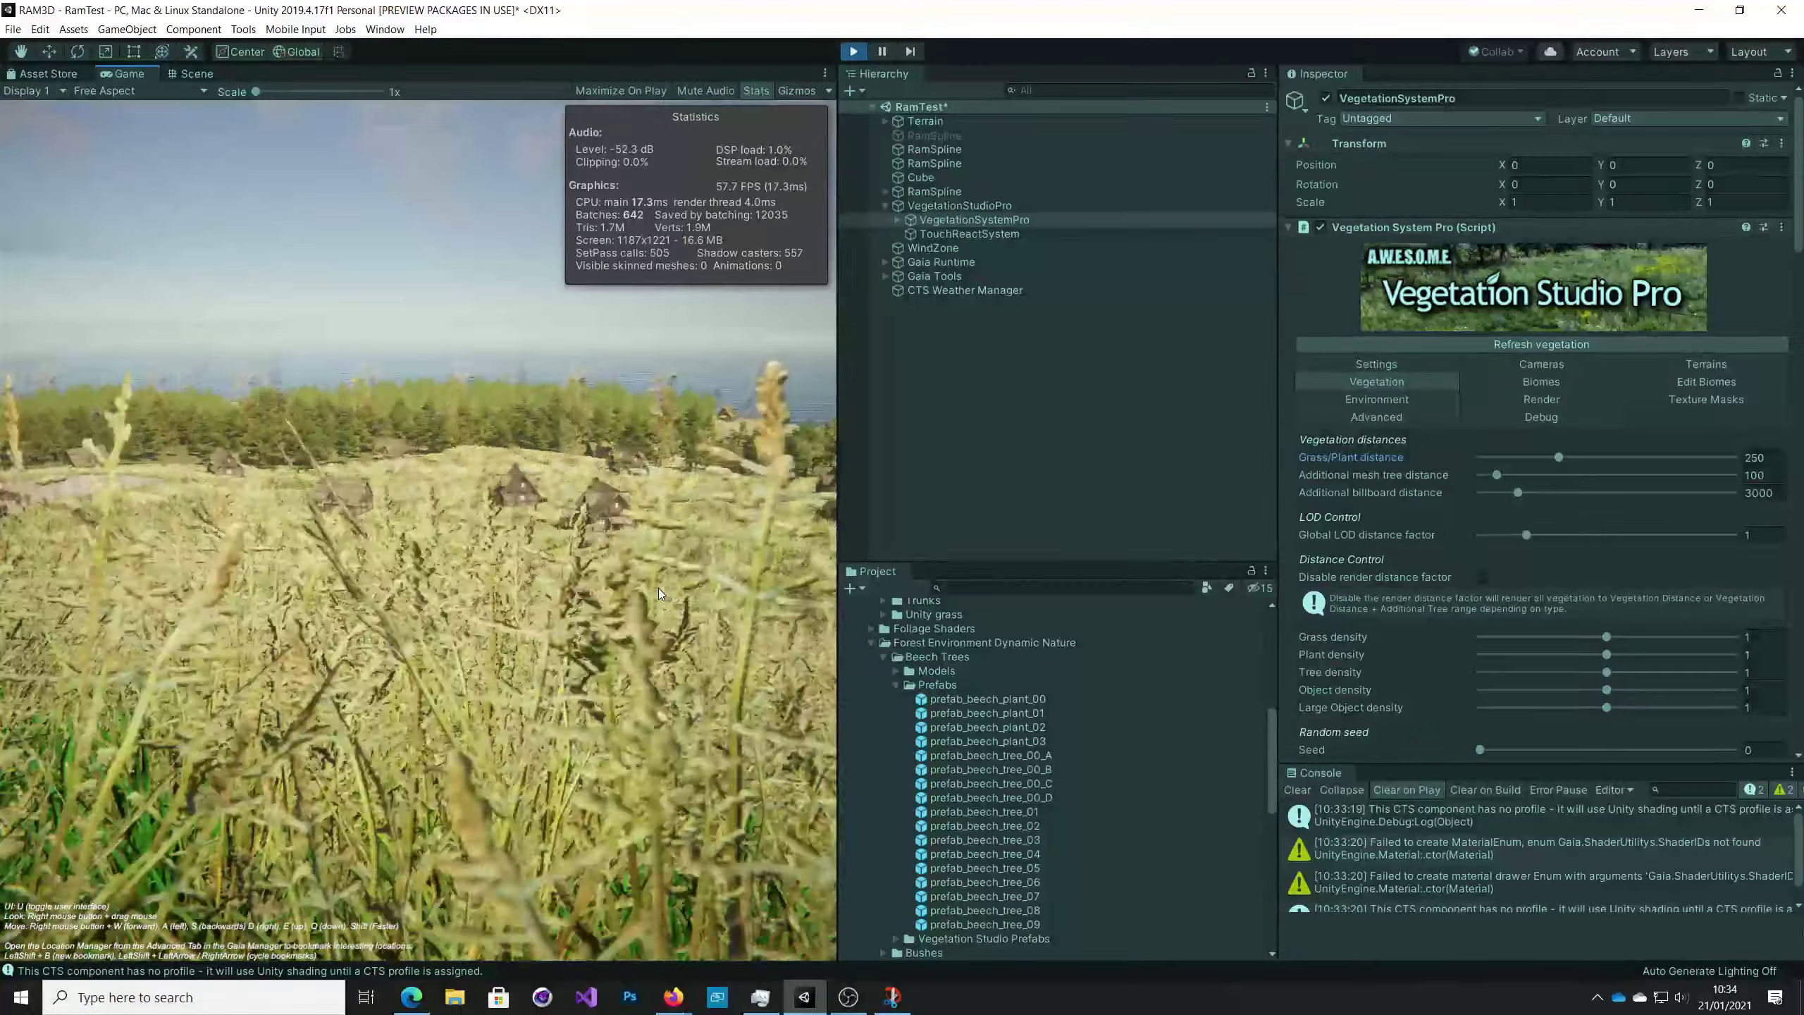
key("e")
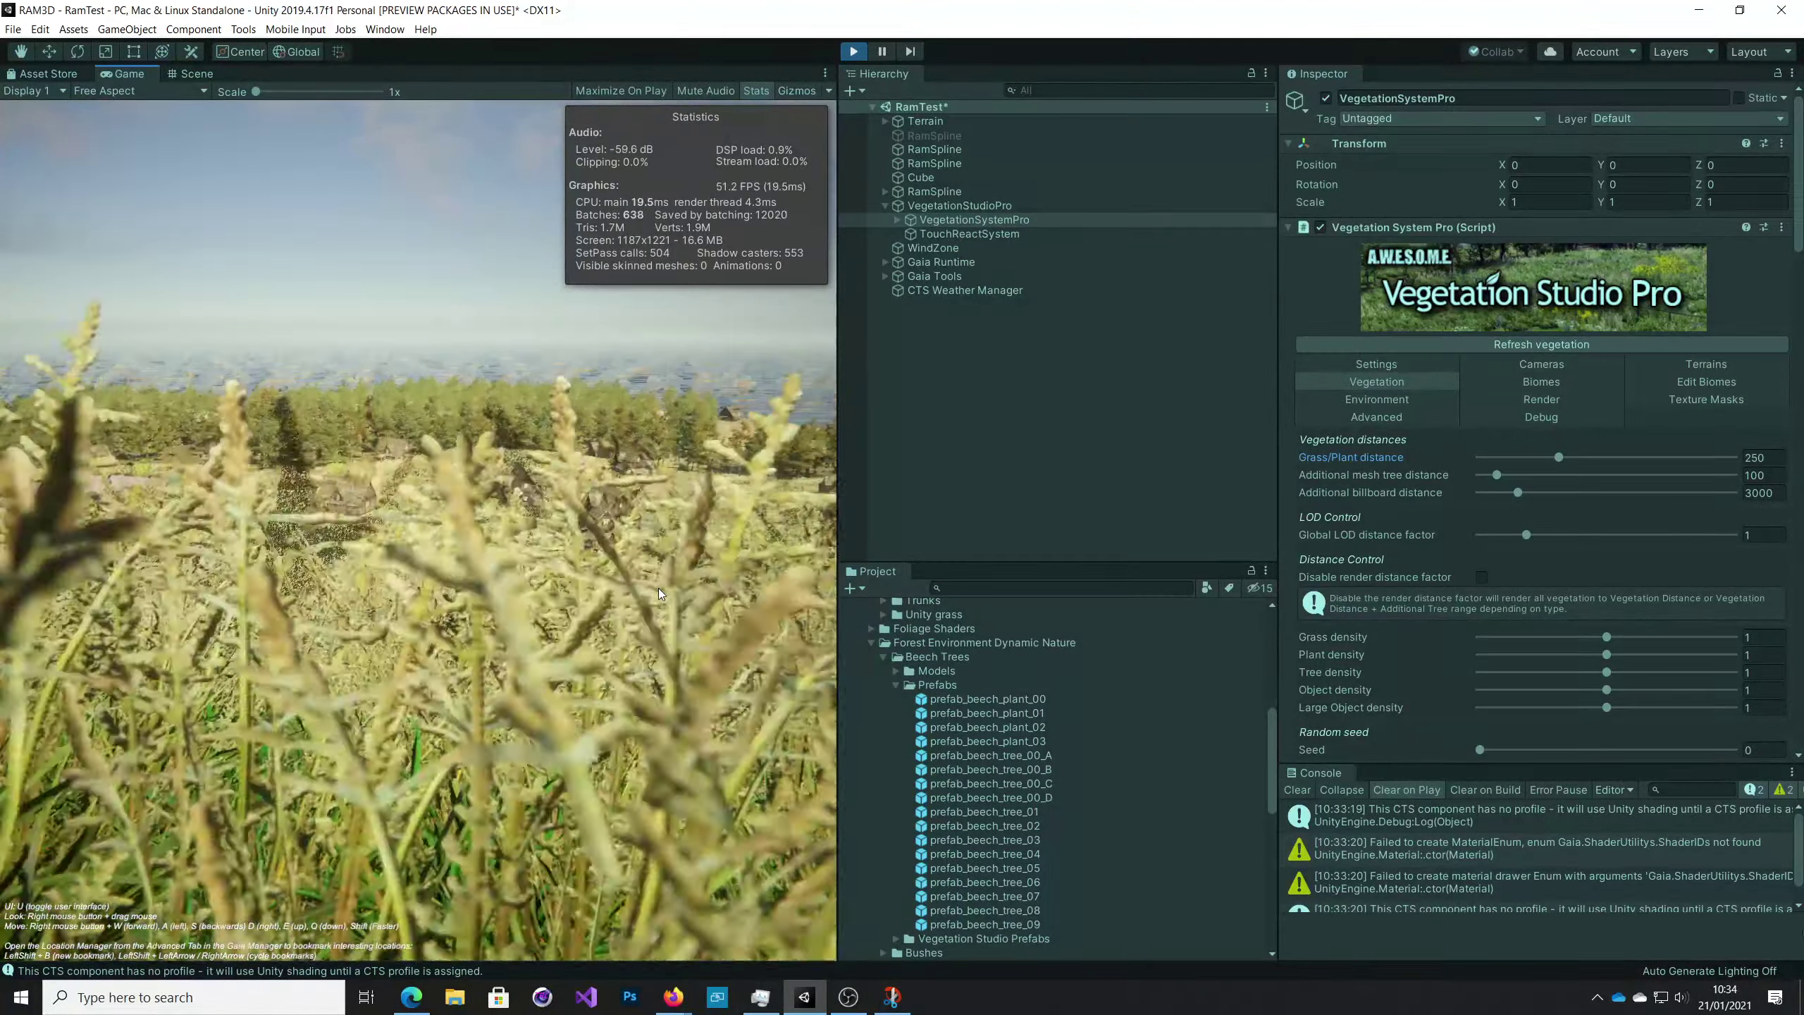
right_click_drag(658, 587, 573, 562)
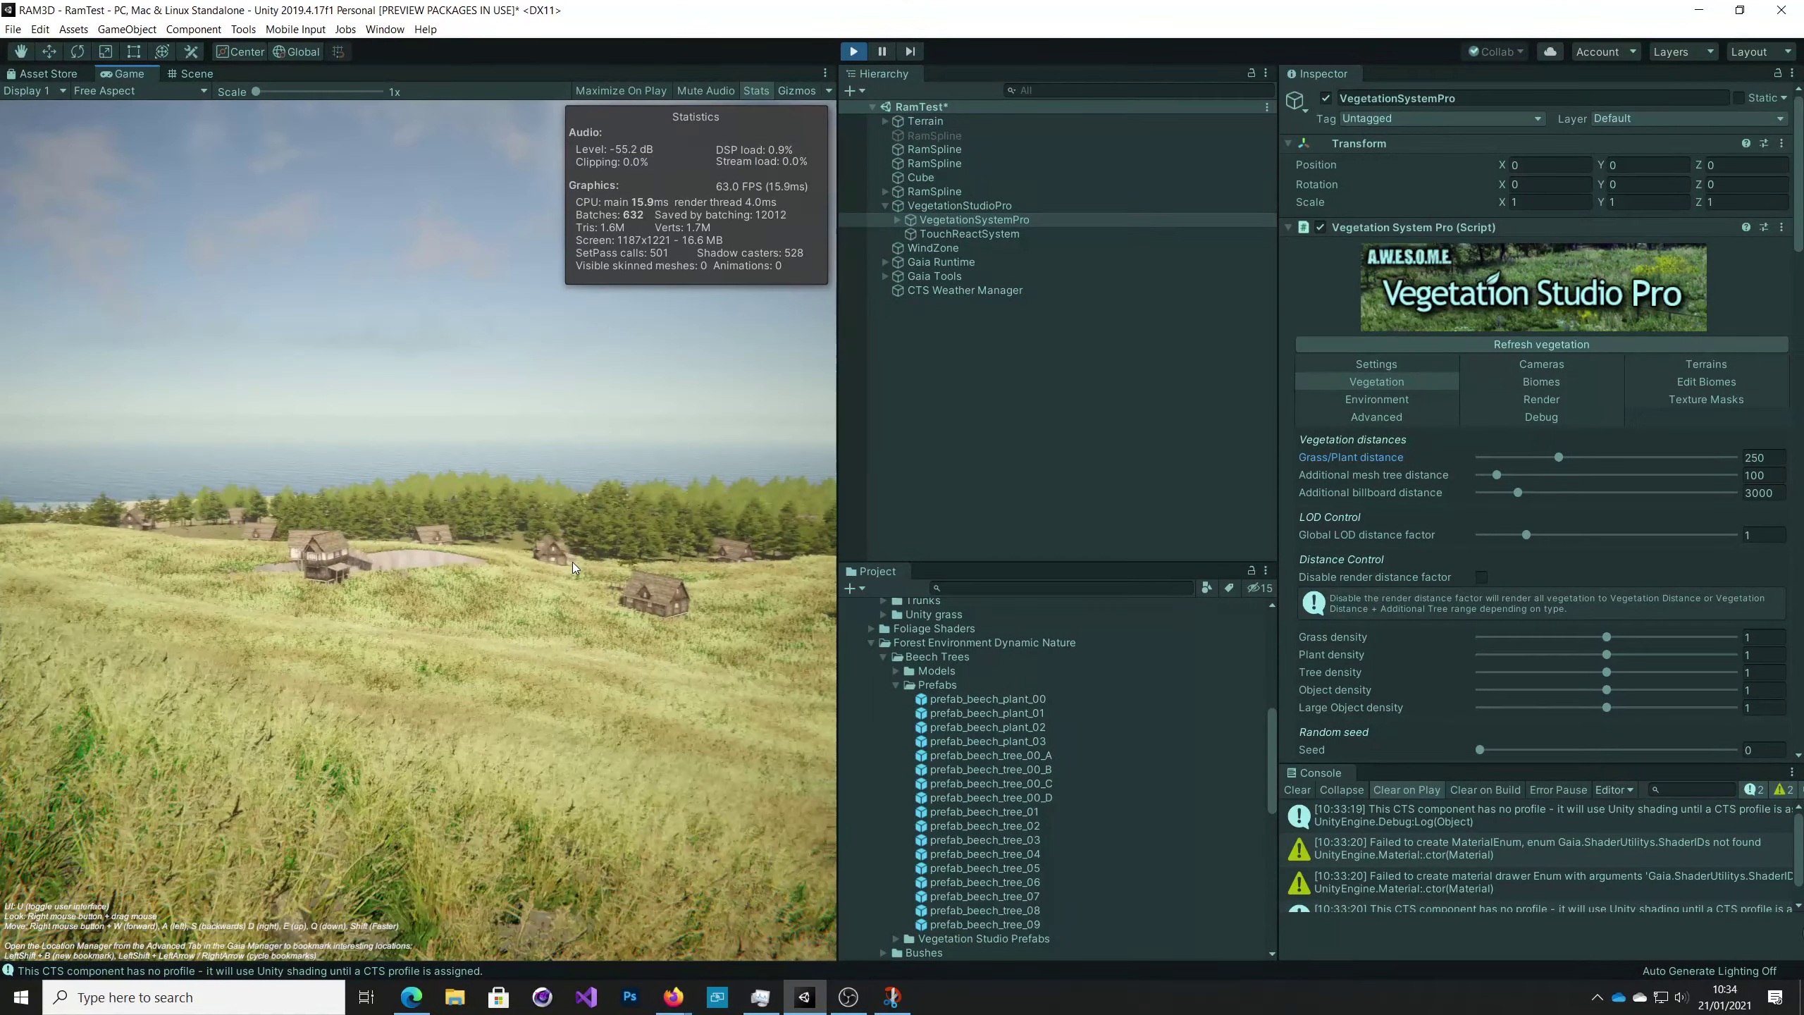
key("d")
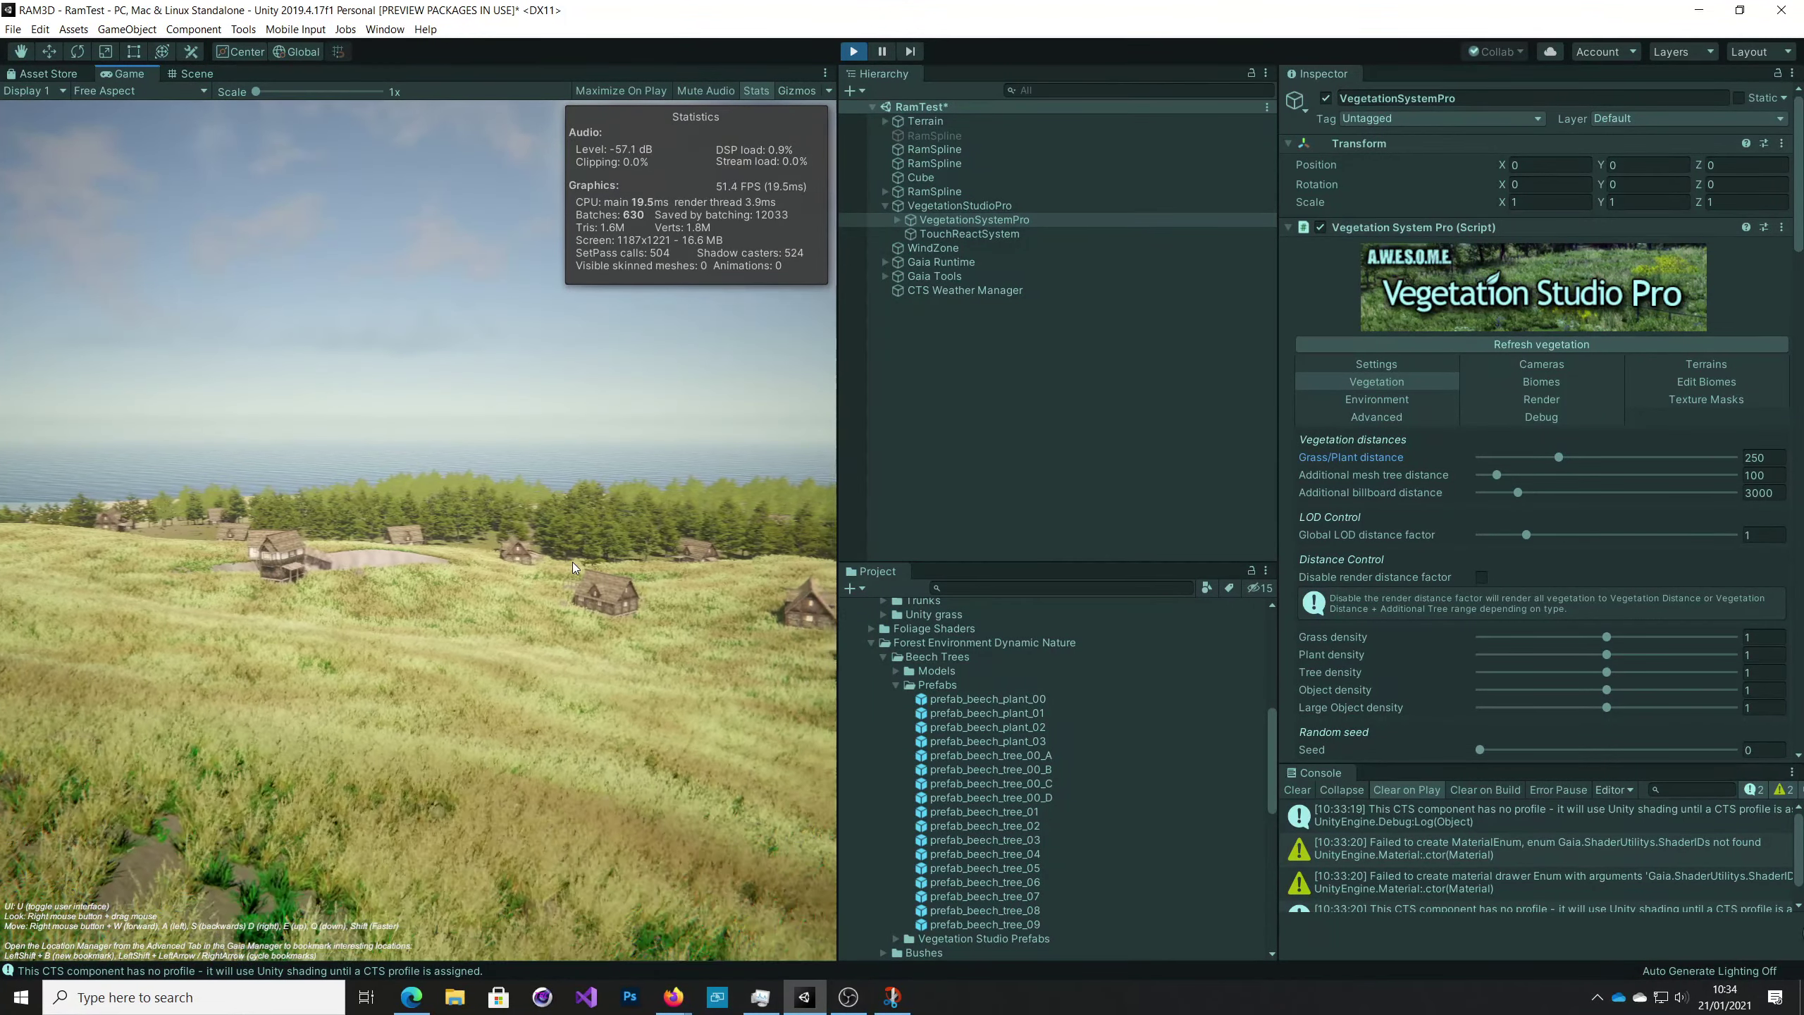
key("s")
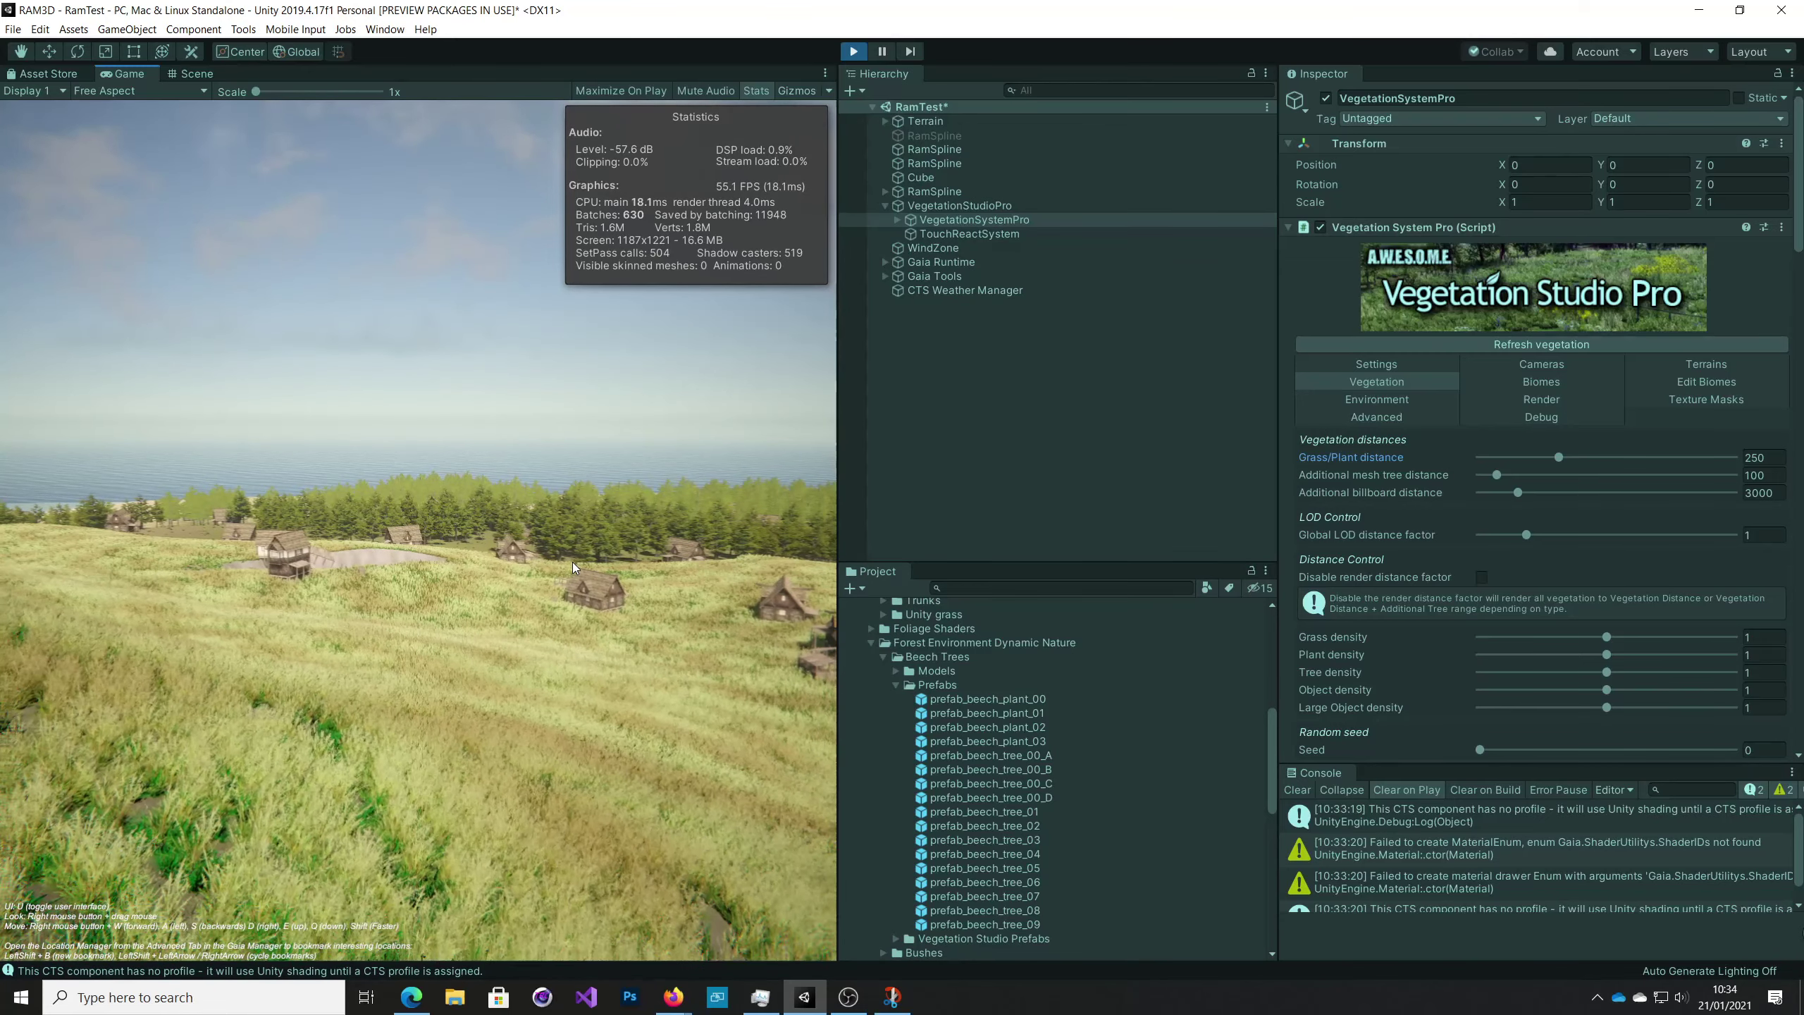
right_click_drag(569, 564, 532, 698)
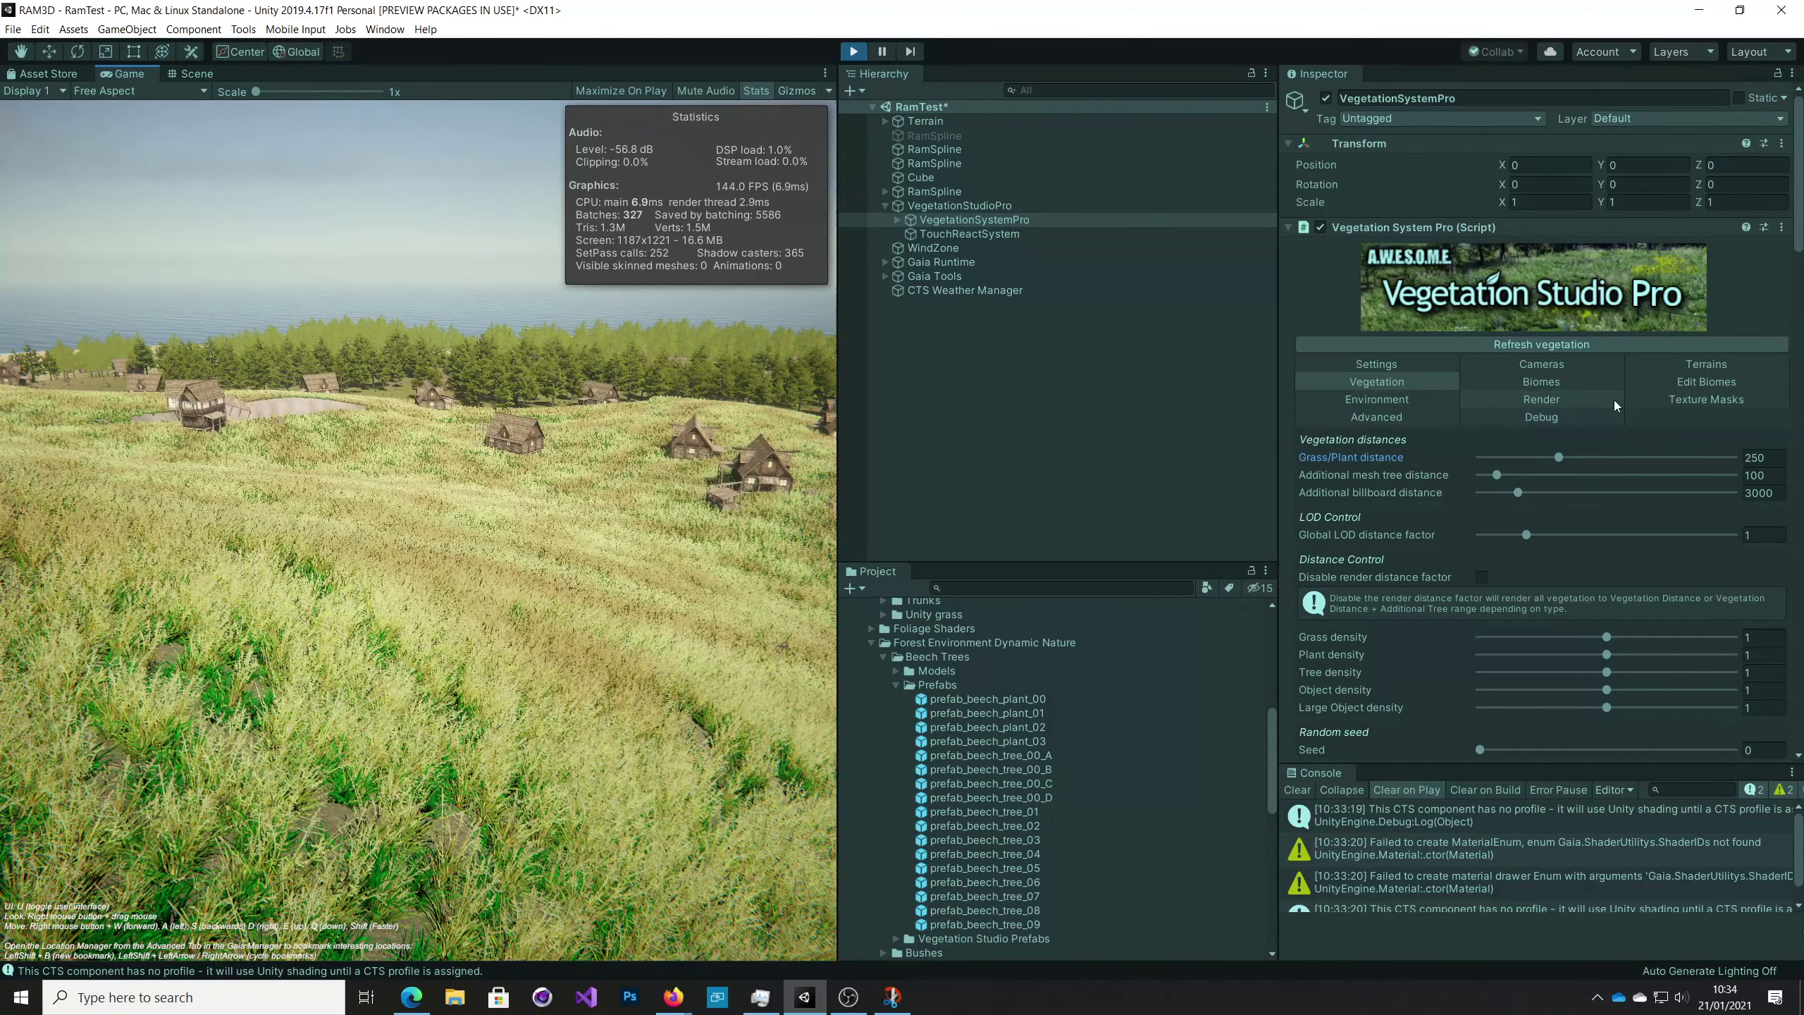
Edit prefab_SM_grass_bush_01 in the NoBiomeStuff biome package and set its Sample distance to 2.3.
left_click(1690, 384)
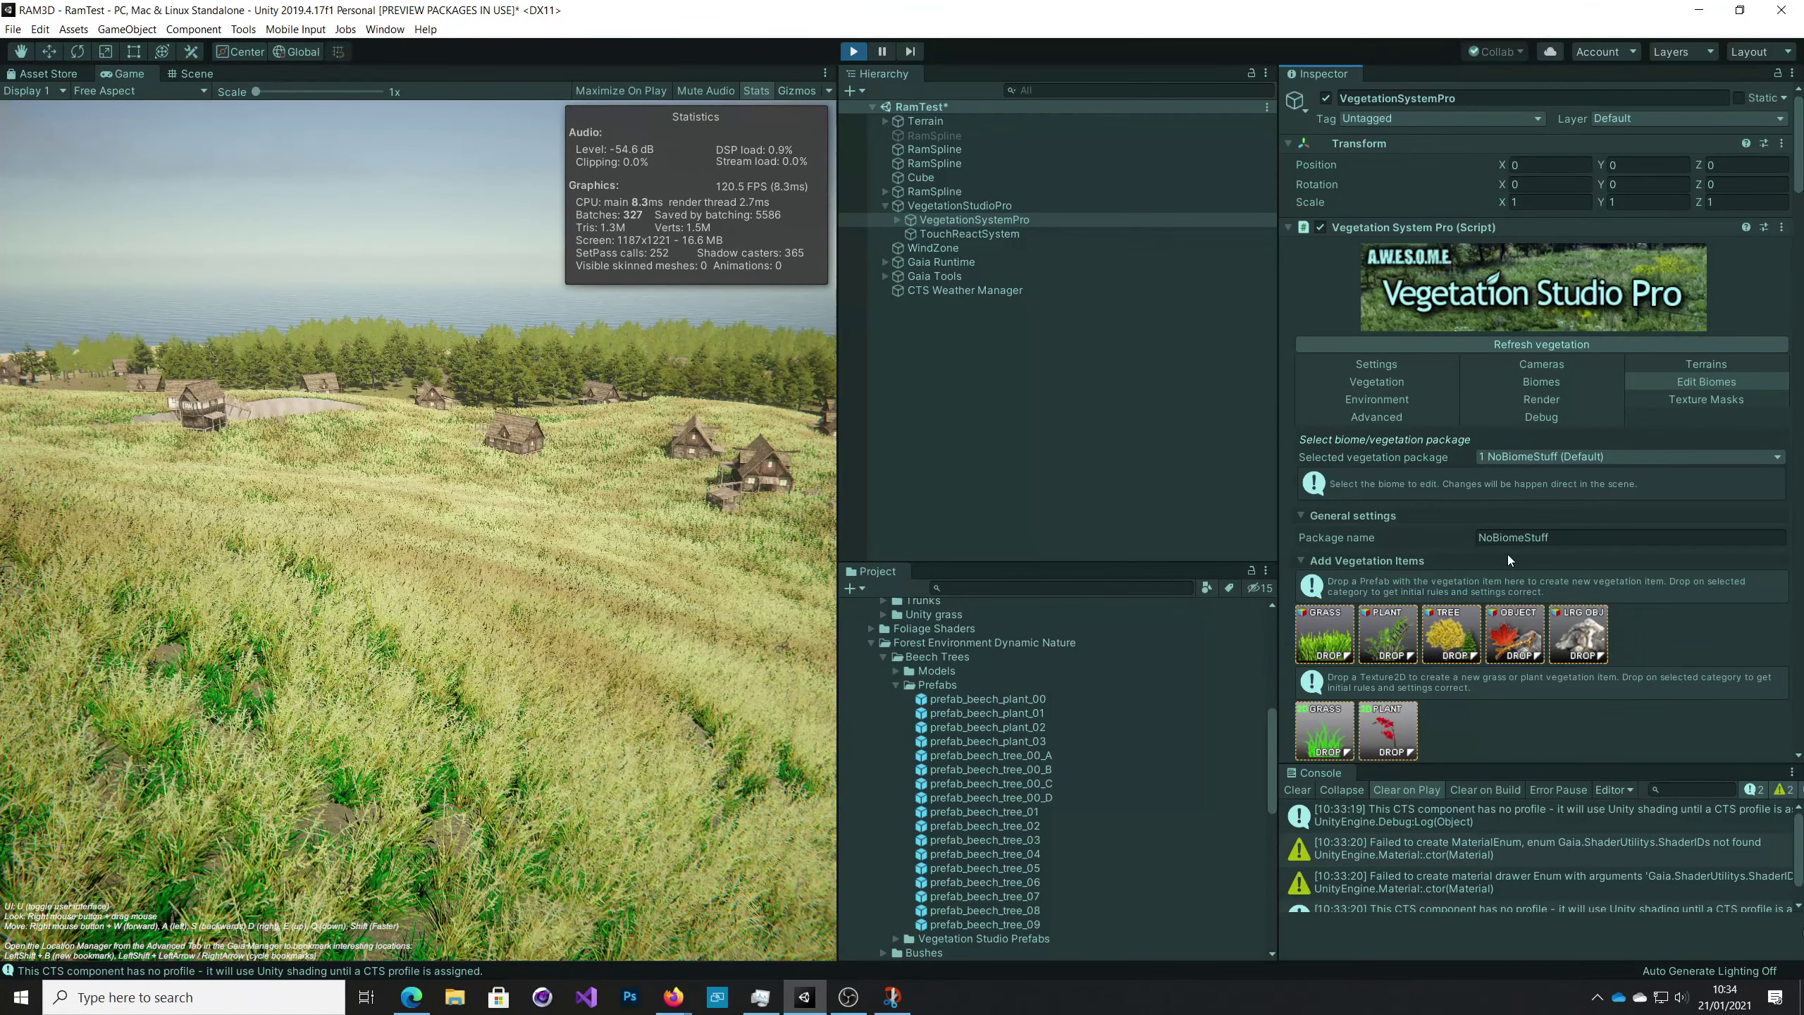
scroll(1576, 515, "down", 3)
scroll(1575, 513, "down", 6)
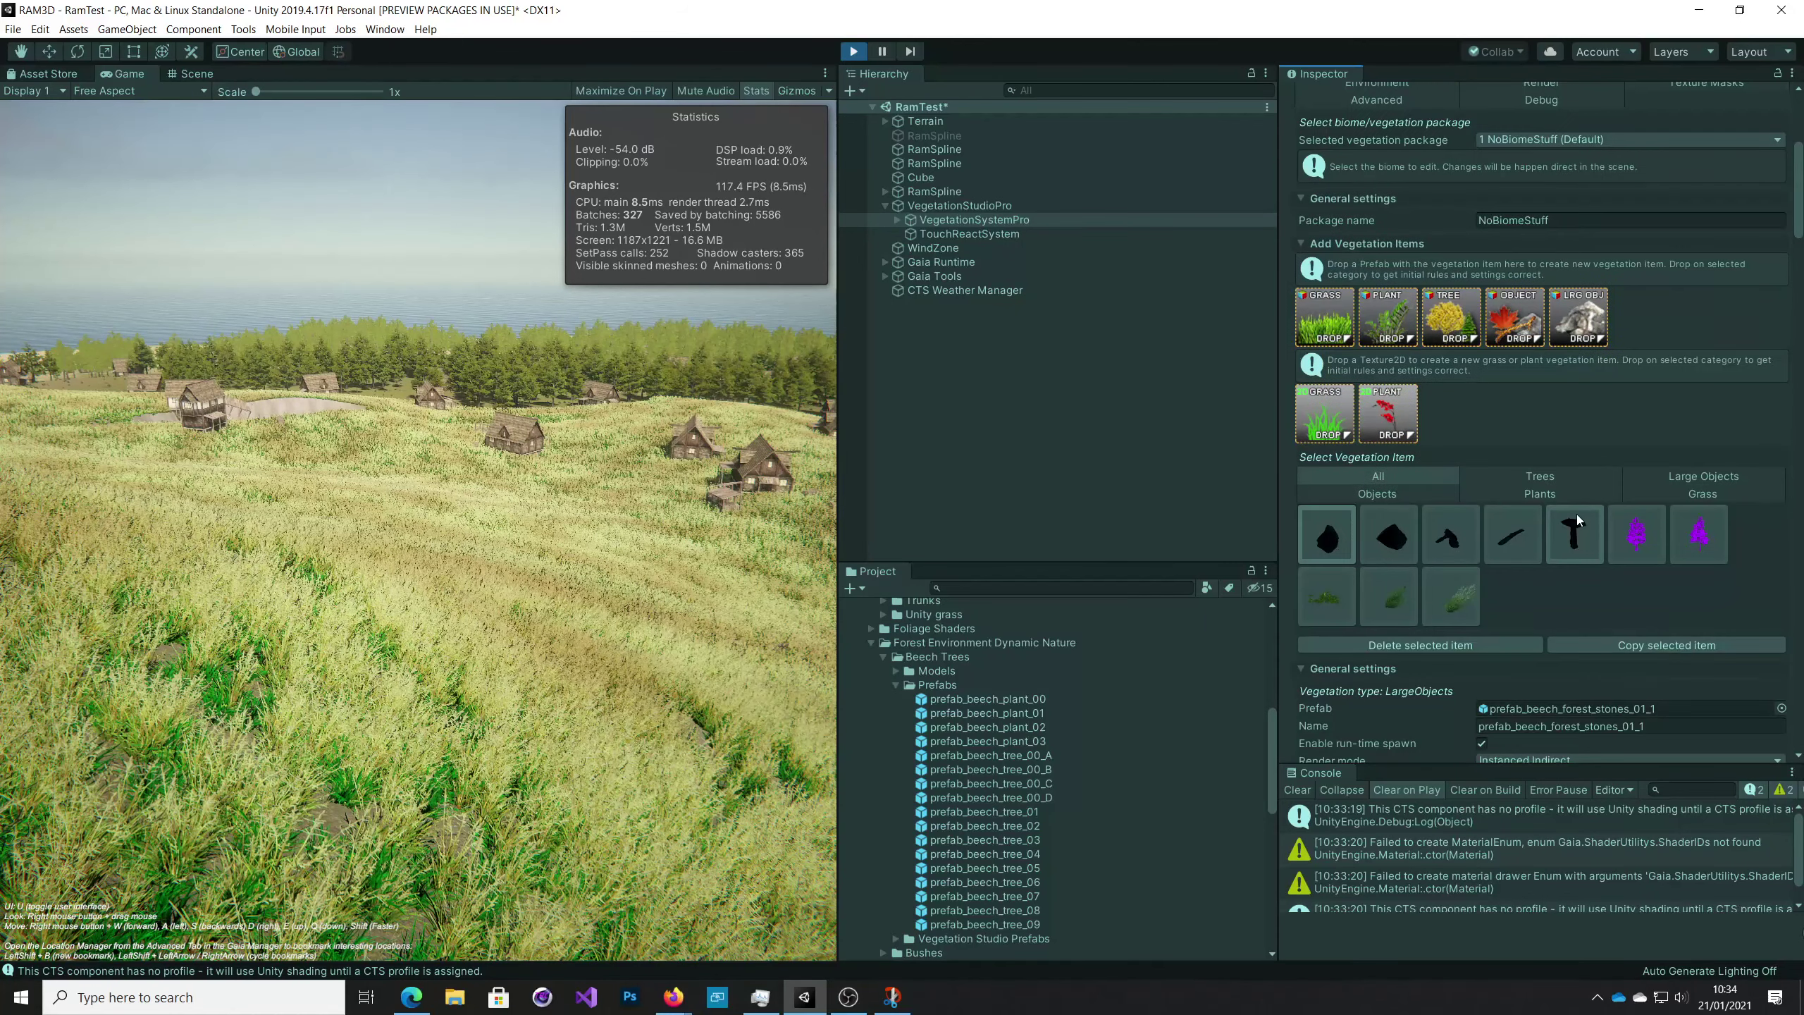
left_click(1333, 448)
scroll(1532, 573, "down", 3)
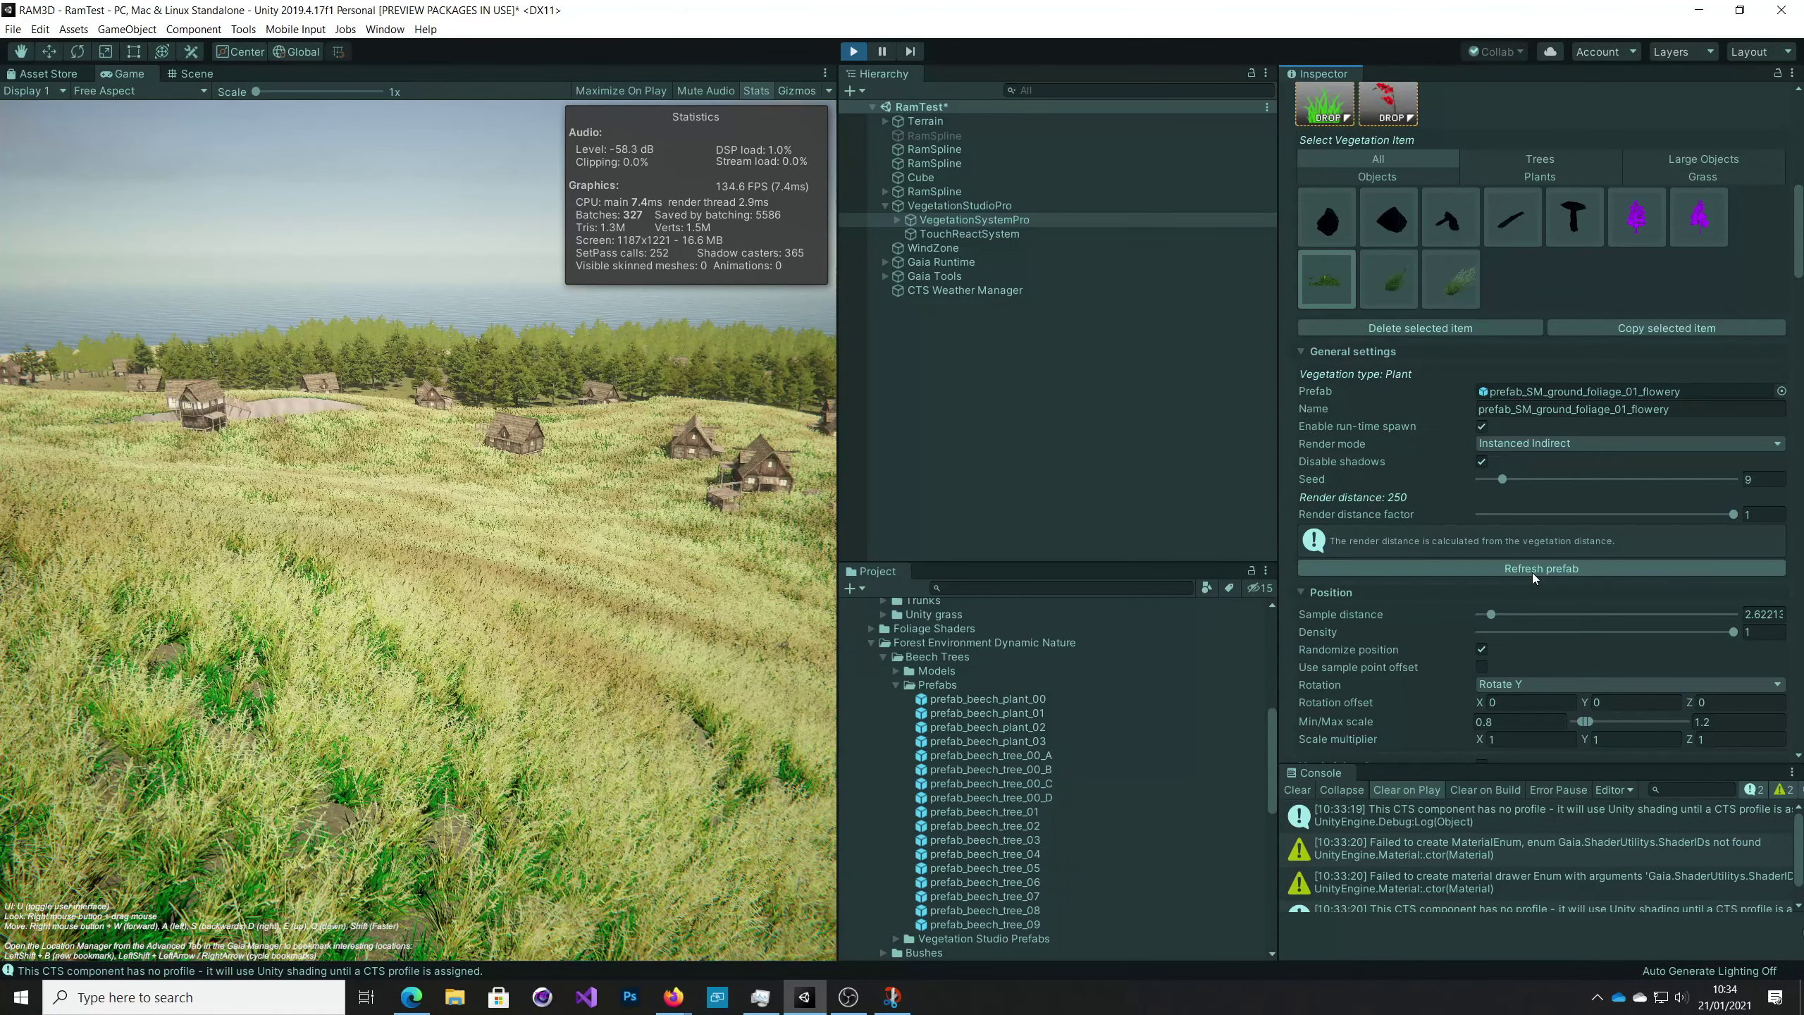
scroll(1560, 556, "down", 3)
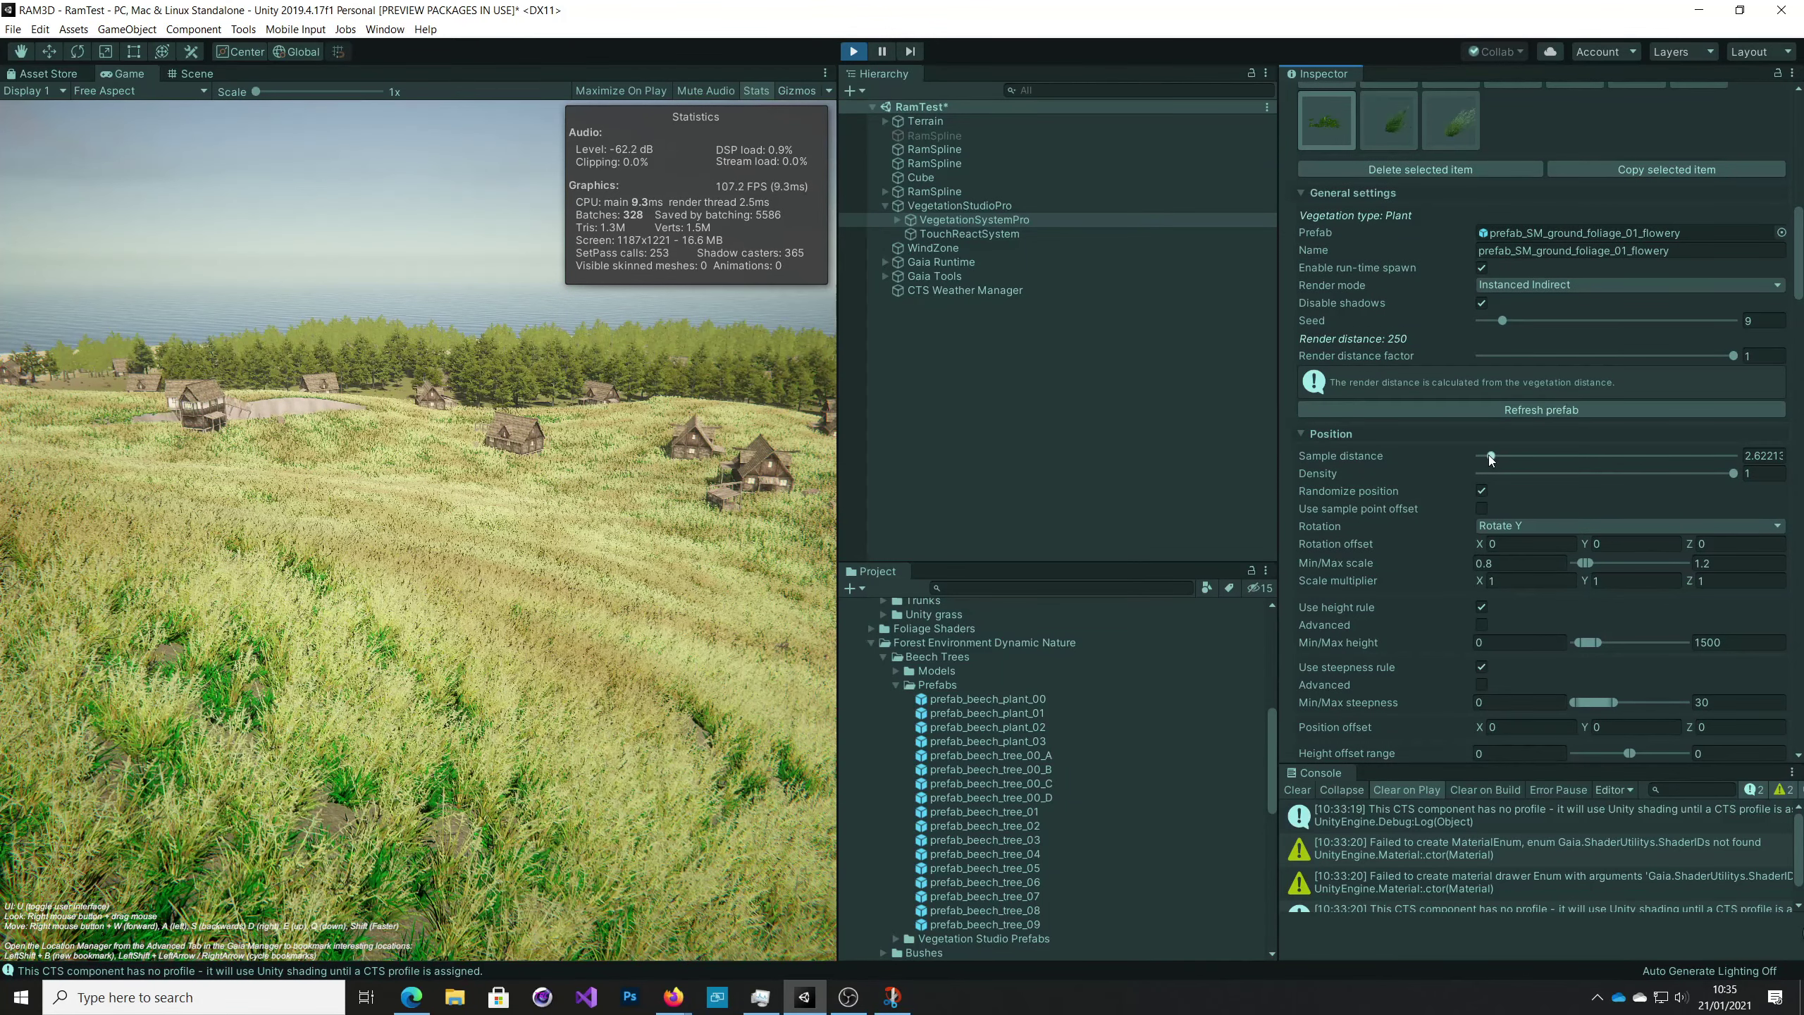
left_click(1401, 134)
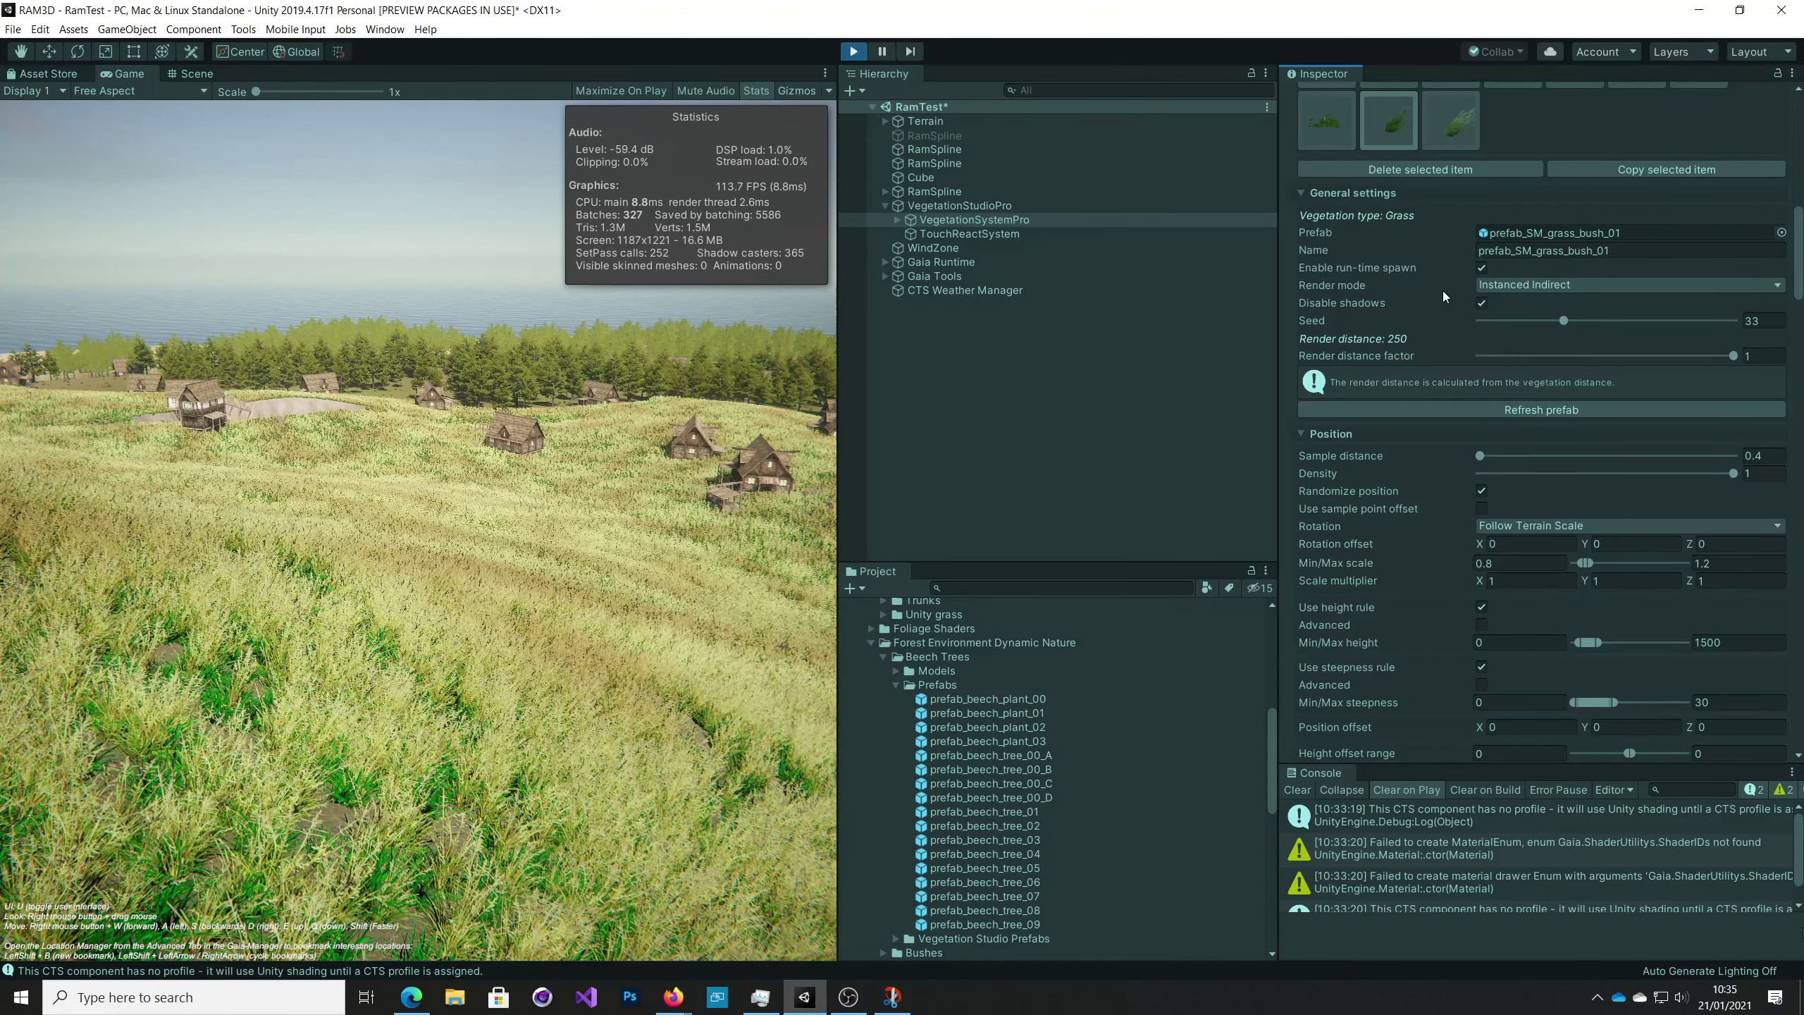
left_click_drag(1483, 457, 1500, 462)
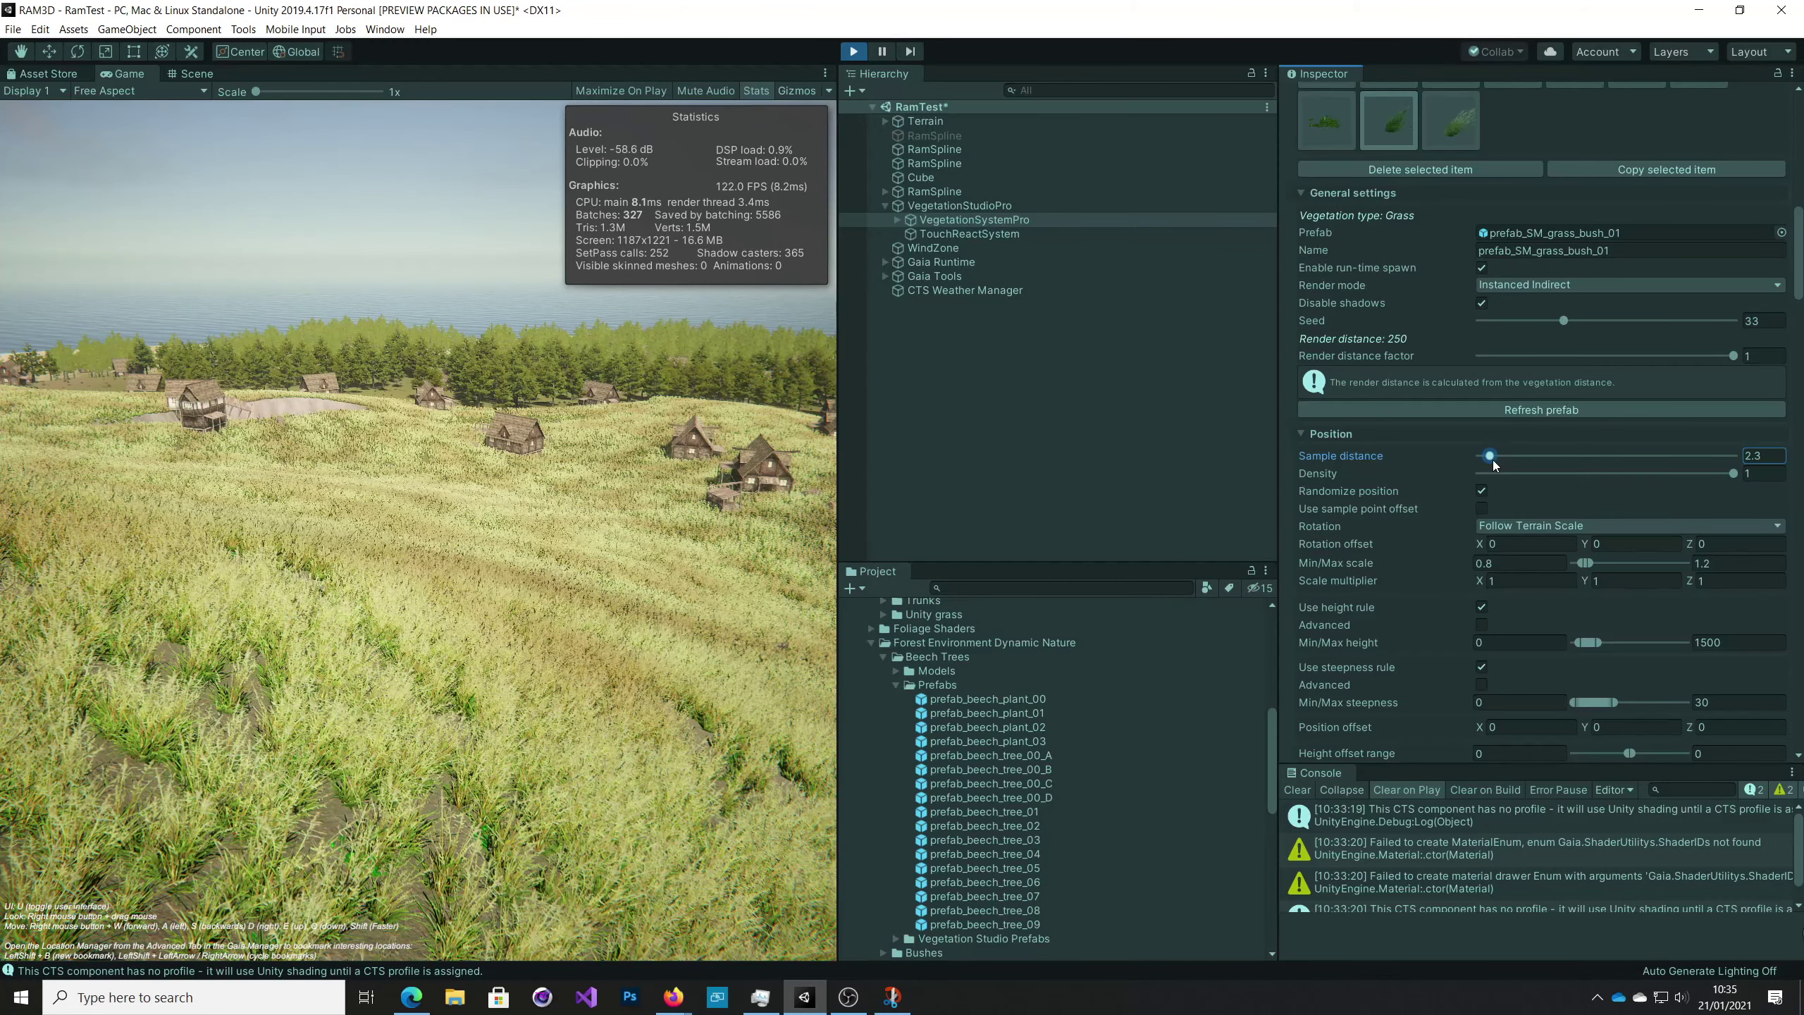
Try a Sample distance of 1.1 for prefab_SM_grass_bush_03, check it on the hillside, and increase it to 1.4.
left_click(1321, 120)
left_click(1389, 133)
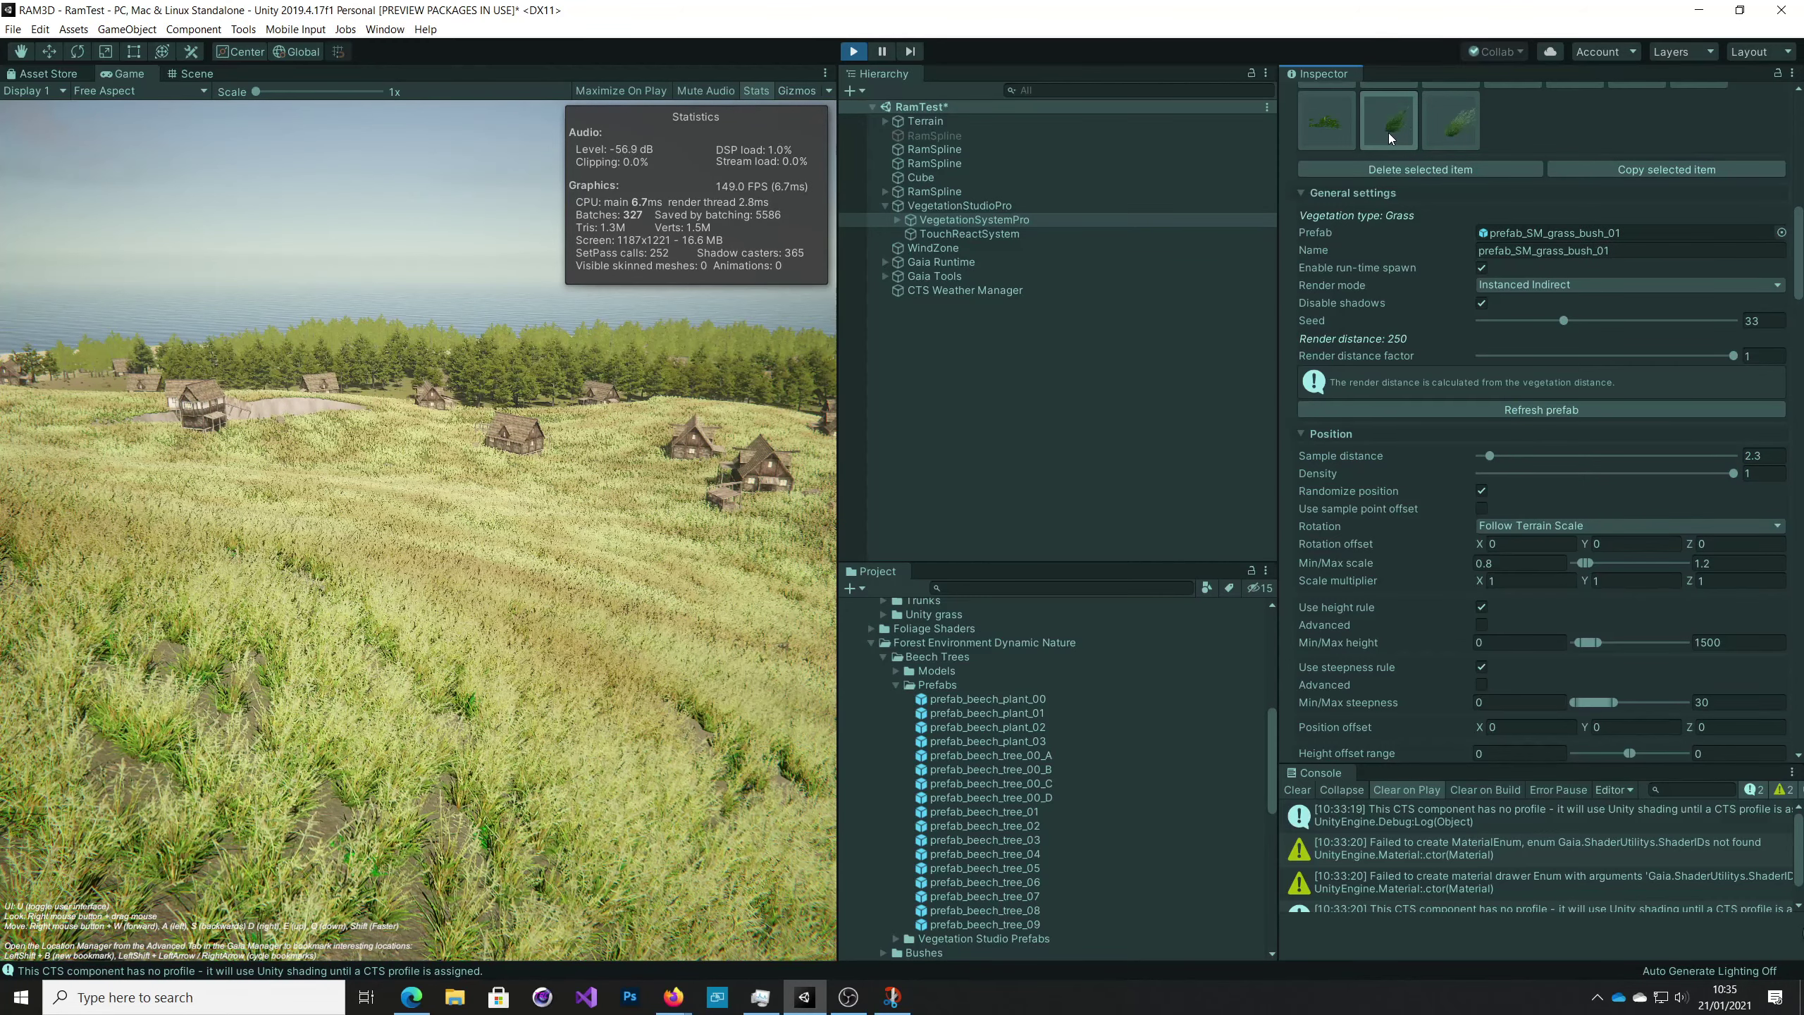
left_click(1449, 139)
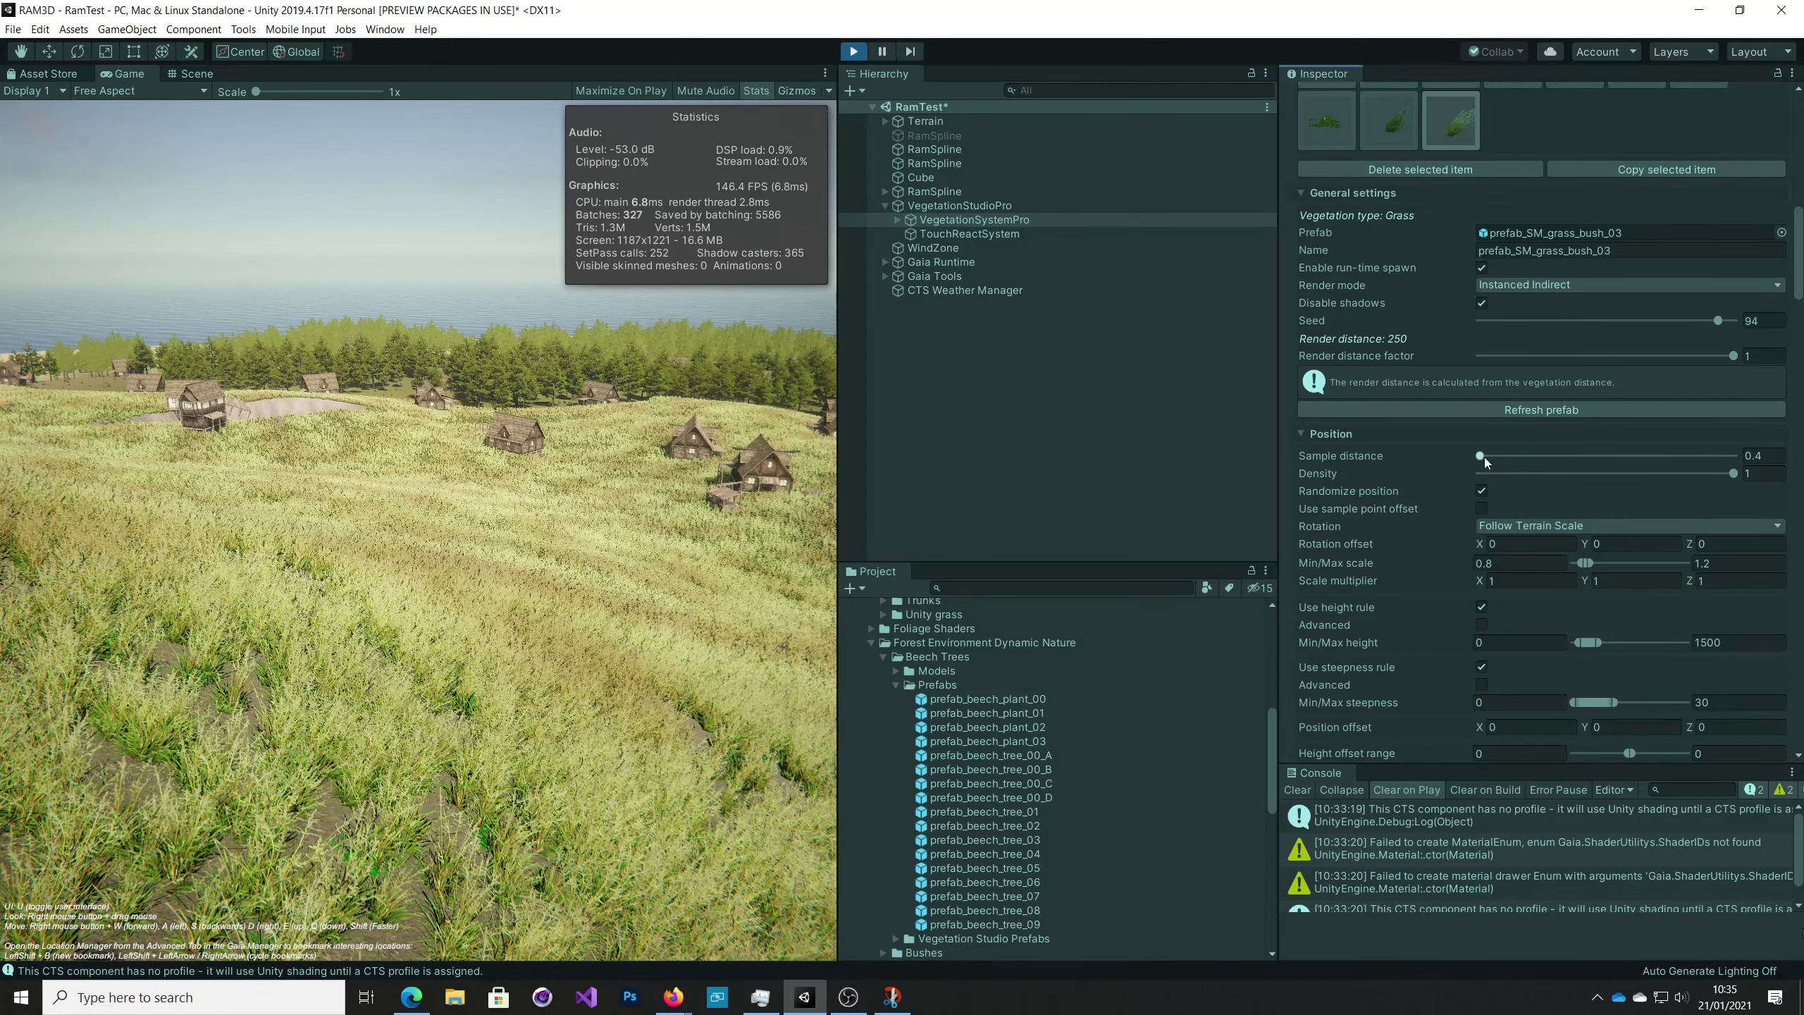
left_click_drag(1484, 456, 1487, 460)
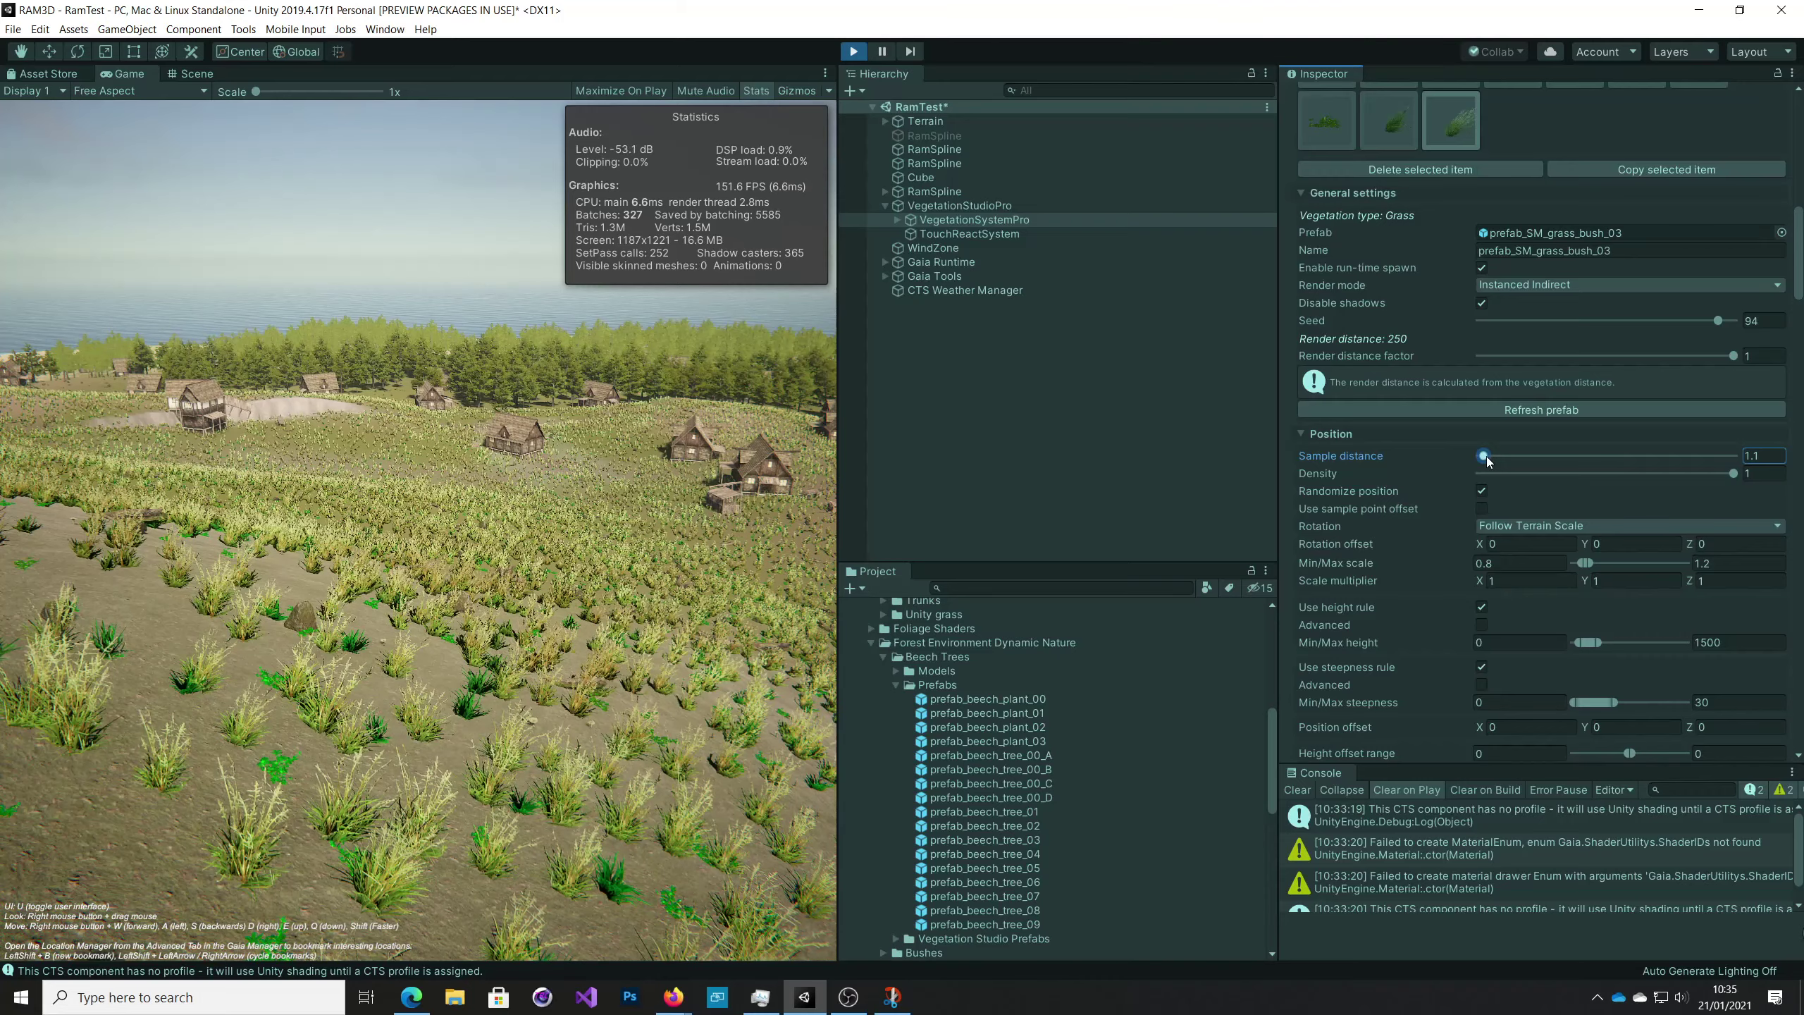
right_click_drag(617, 666, 536, 620)
key("s")
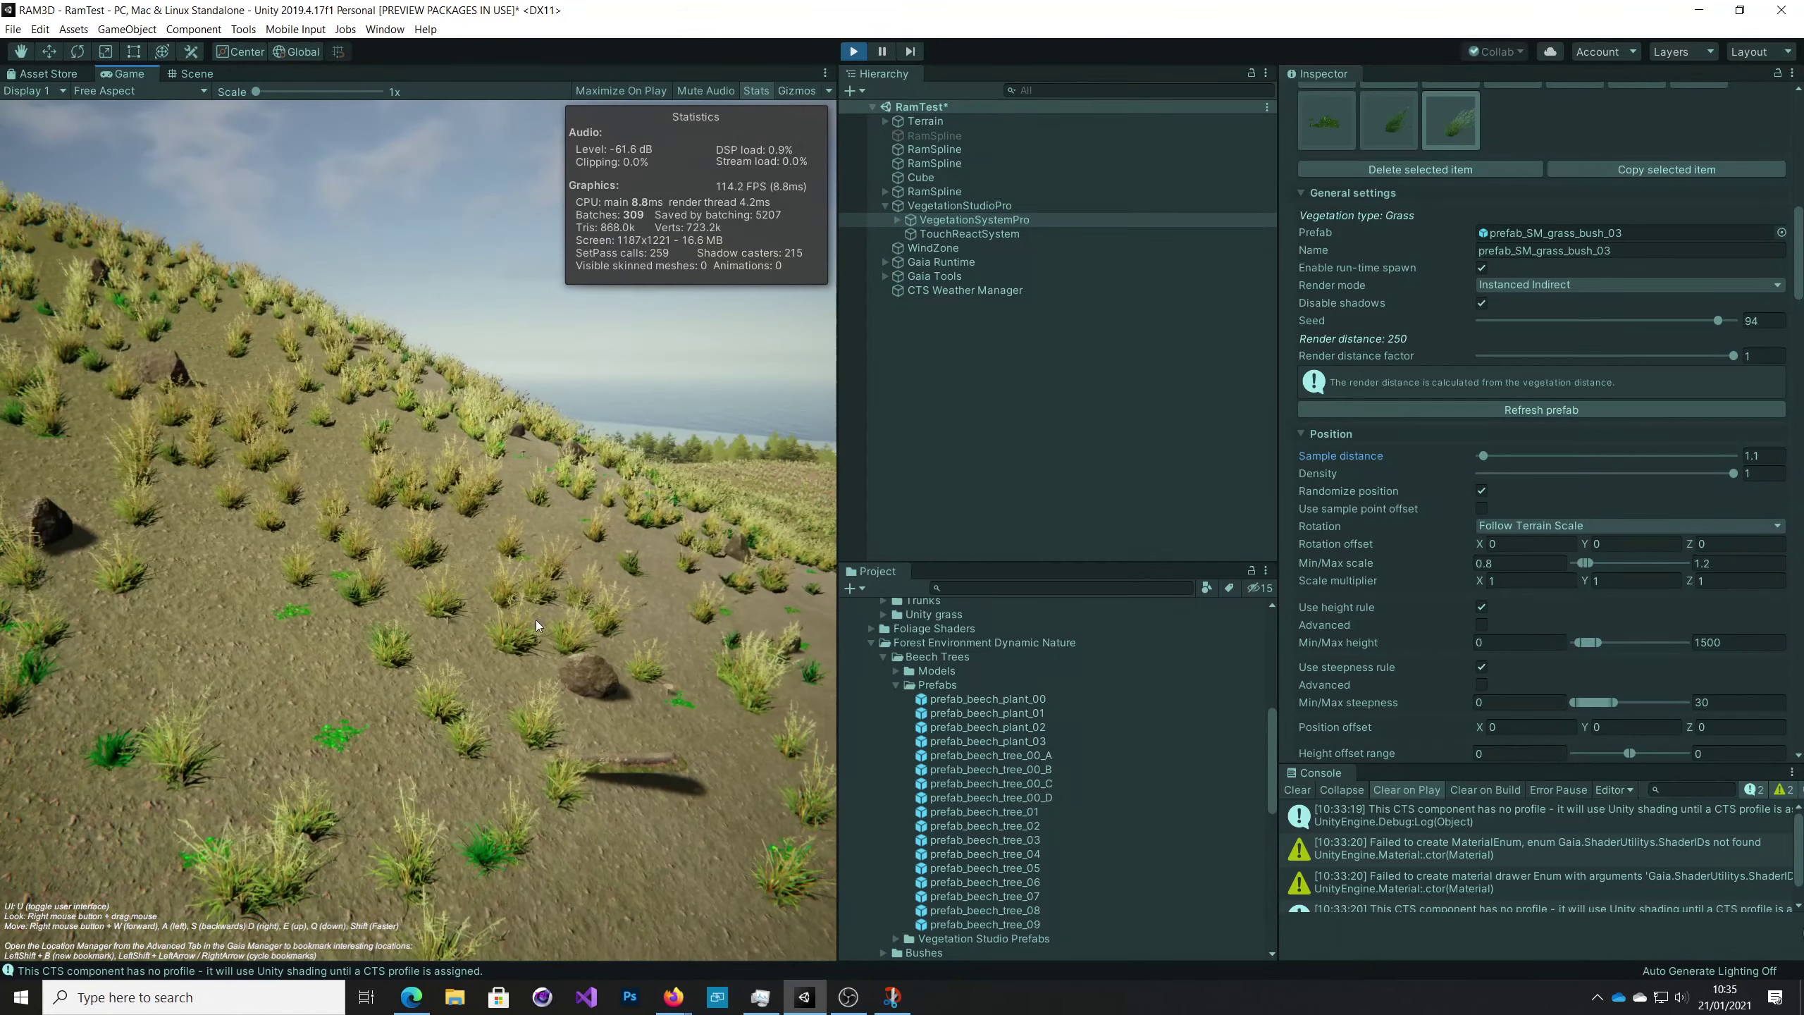
left_click_drag(1483, 455, 1485, 461)
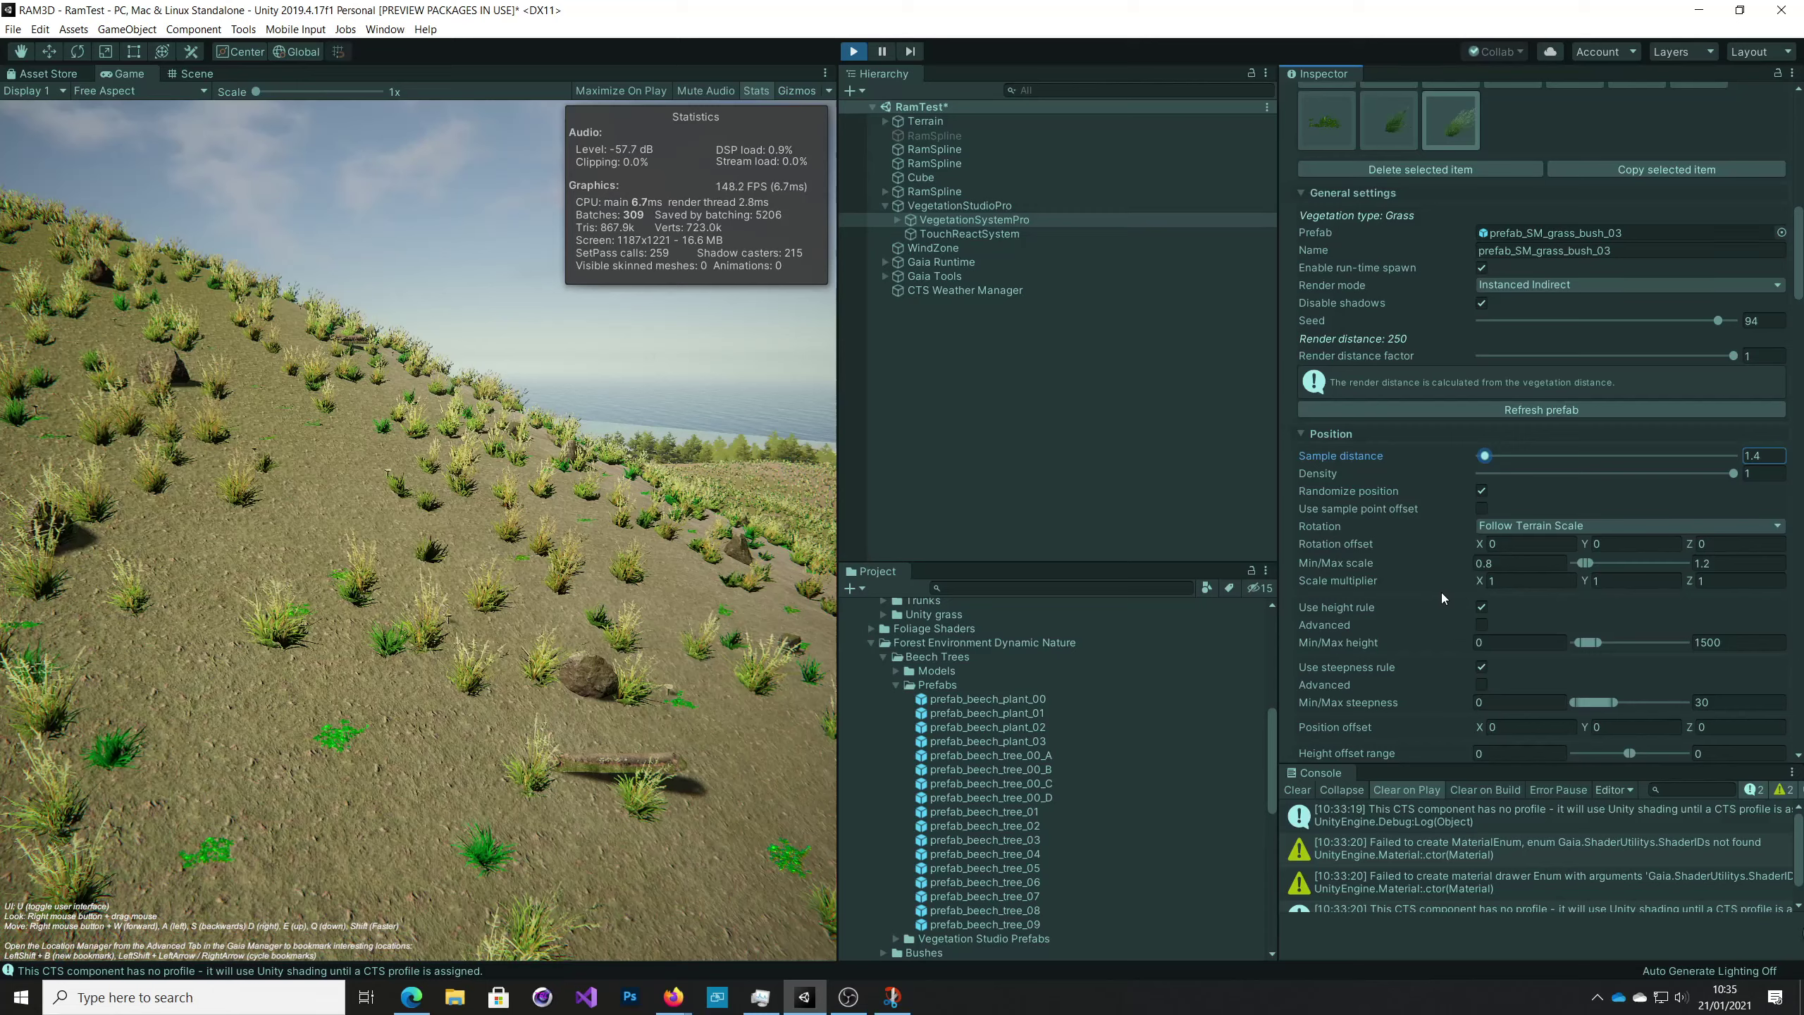
Review the position, LOD, foliage, wind, noise and terrain texture settings of prefab_SM_grass_bush_03.
scroll(1410, 615, "down", 3)
scroll(1411, 615, "down", 3)
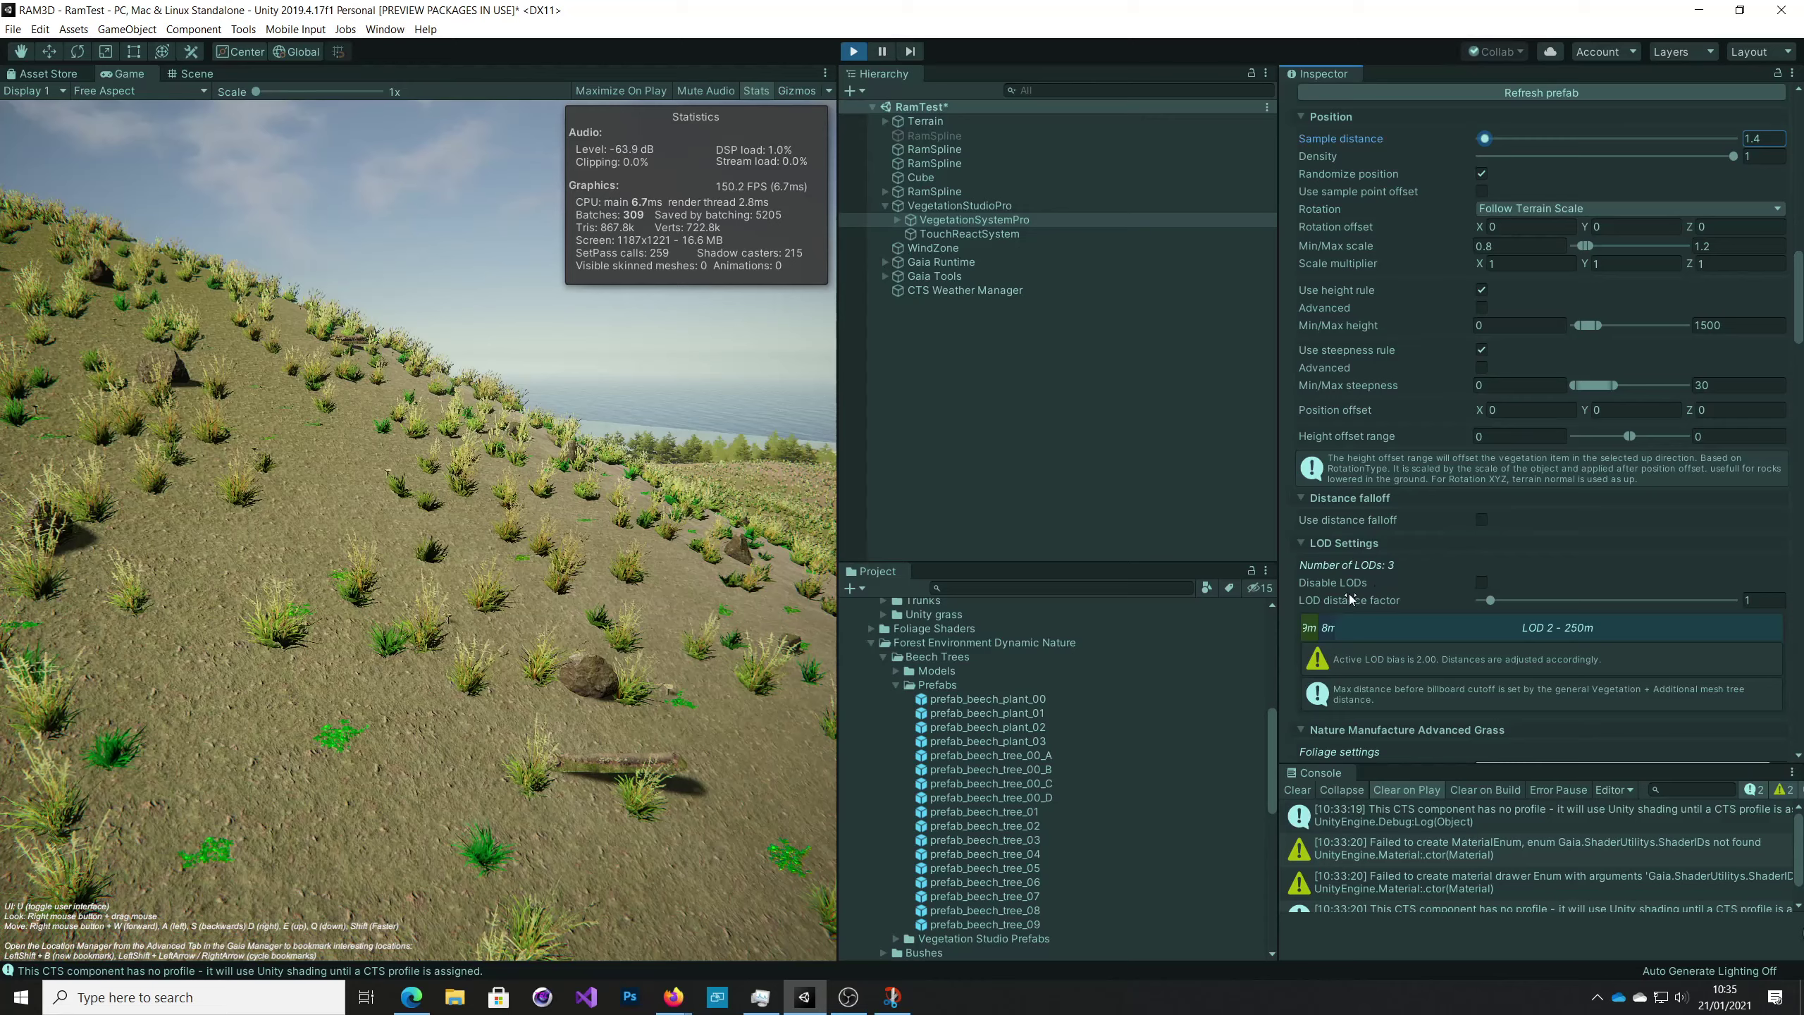
scroll(1497, 580, "down", 3)
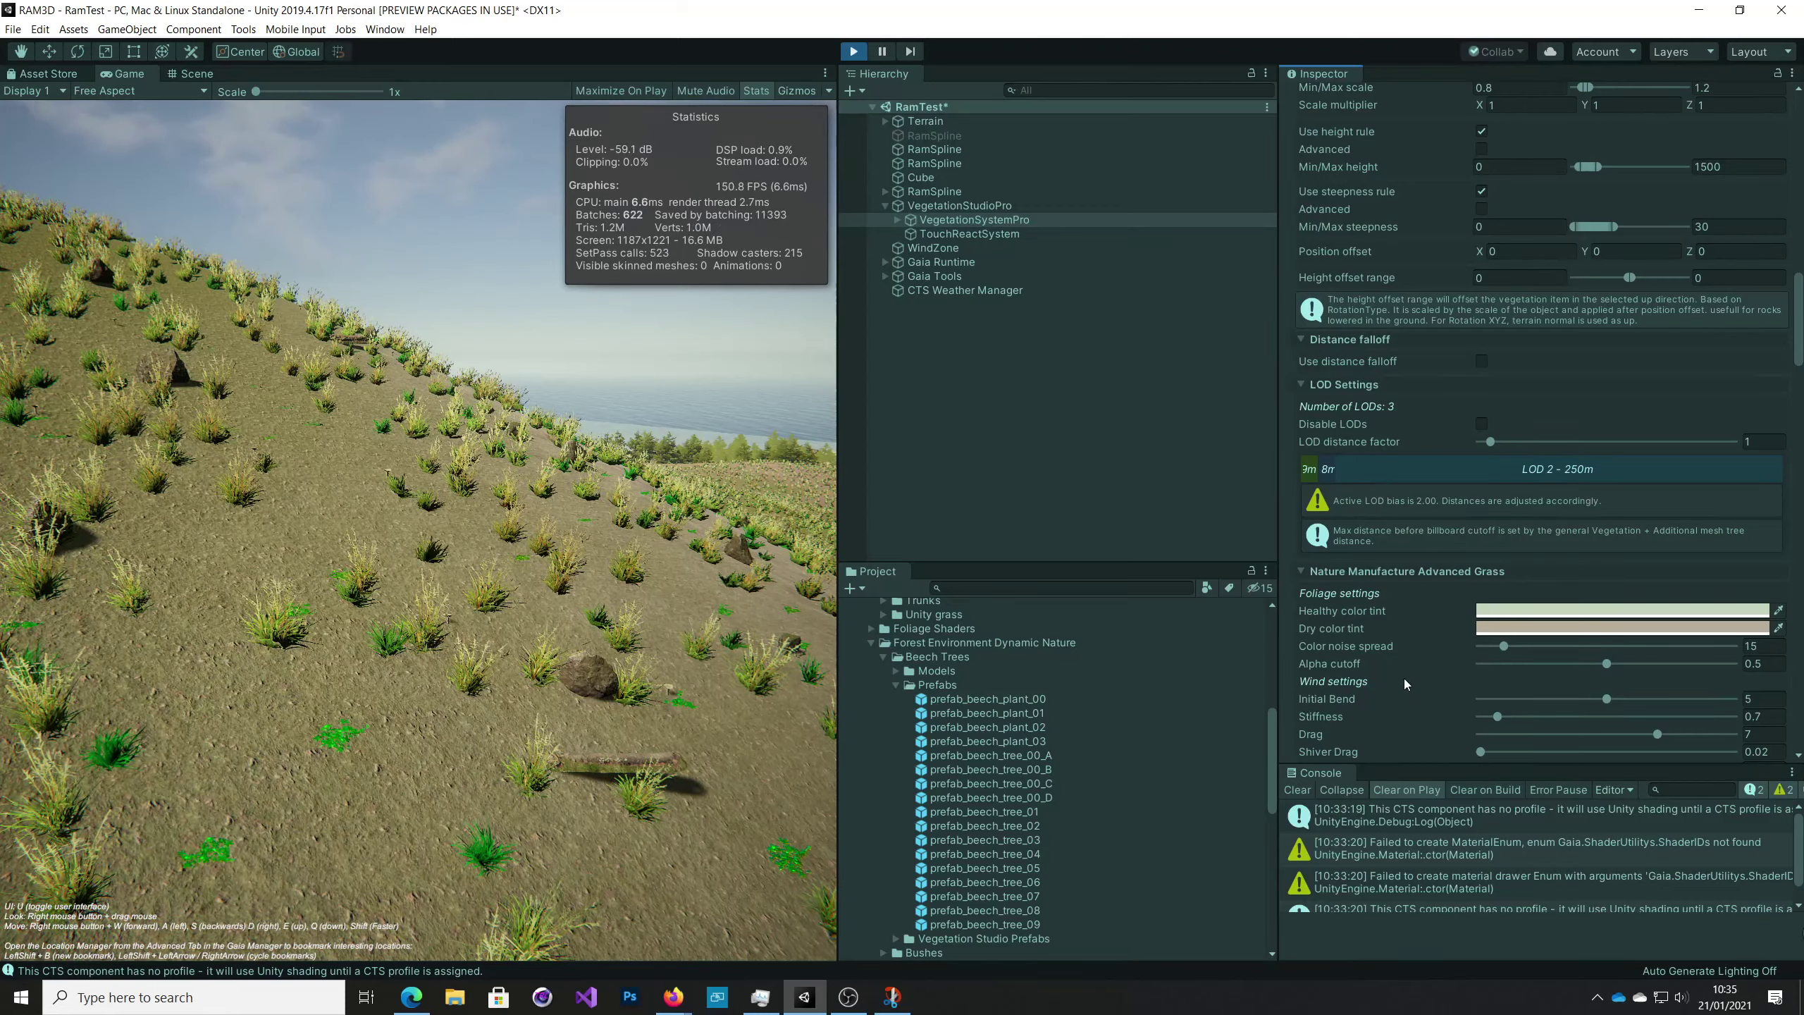
scroll(1404, 678, "down", 3)
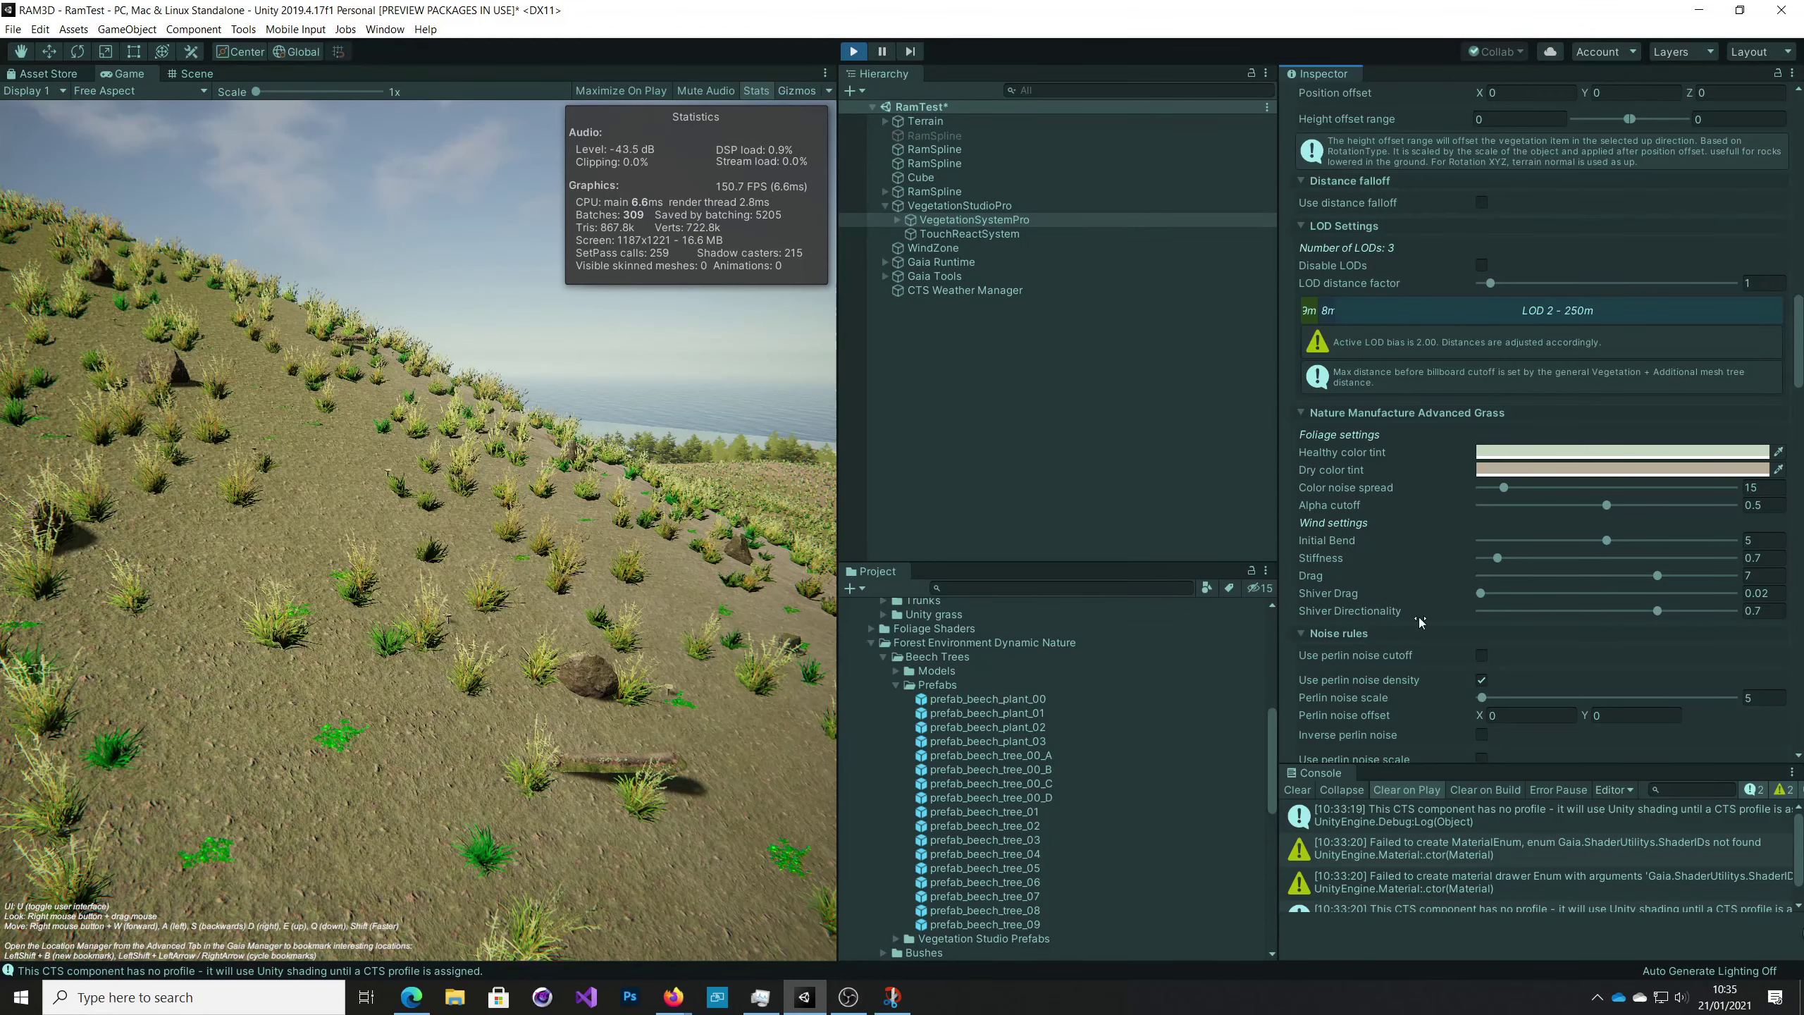
scroll(1418, 620, "down", 3)
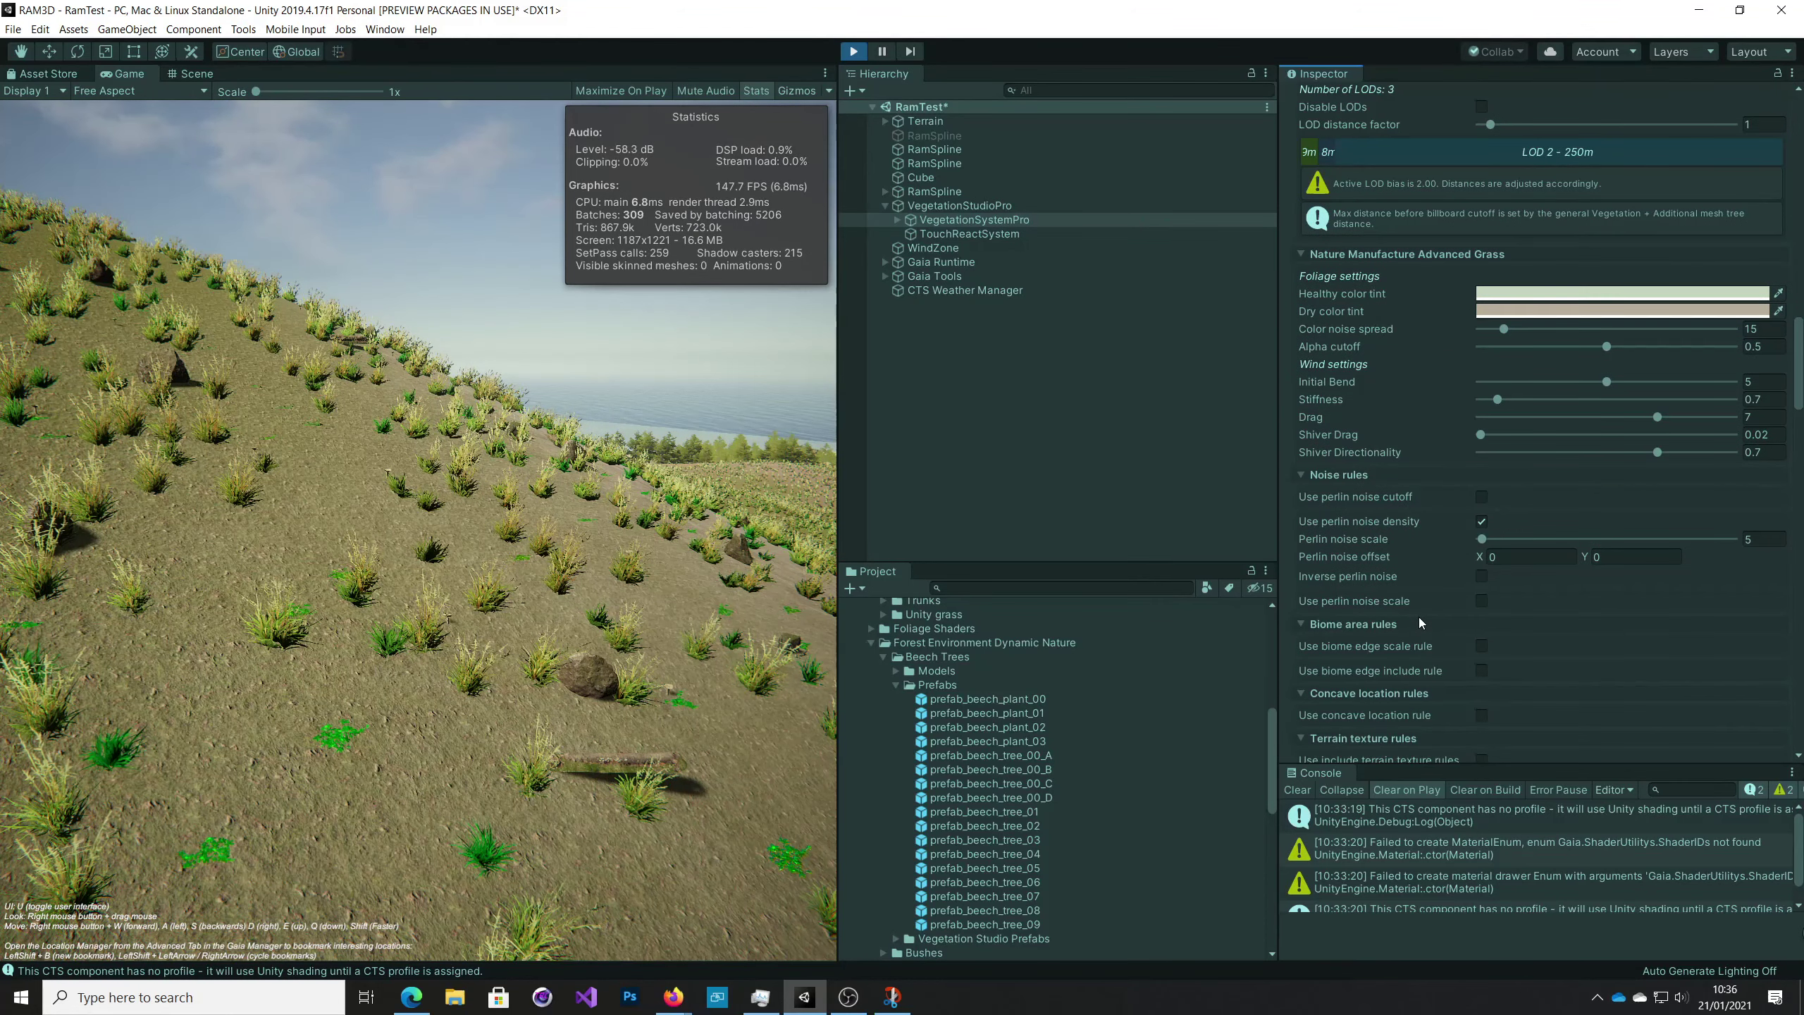
scroll(1418, 617, "up", 12)
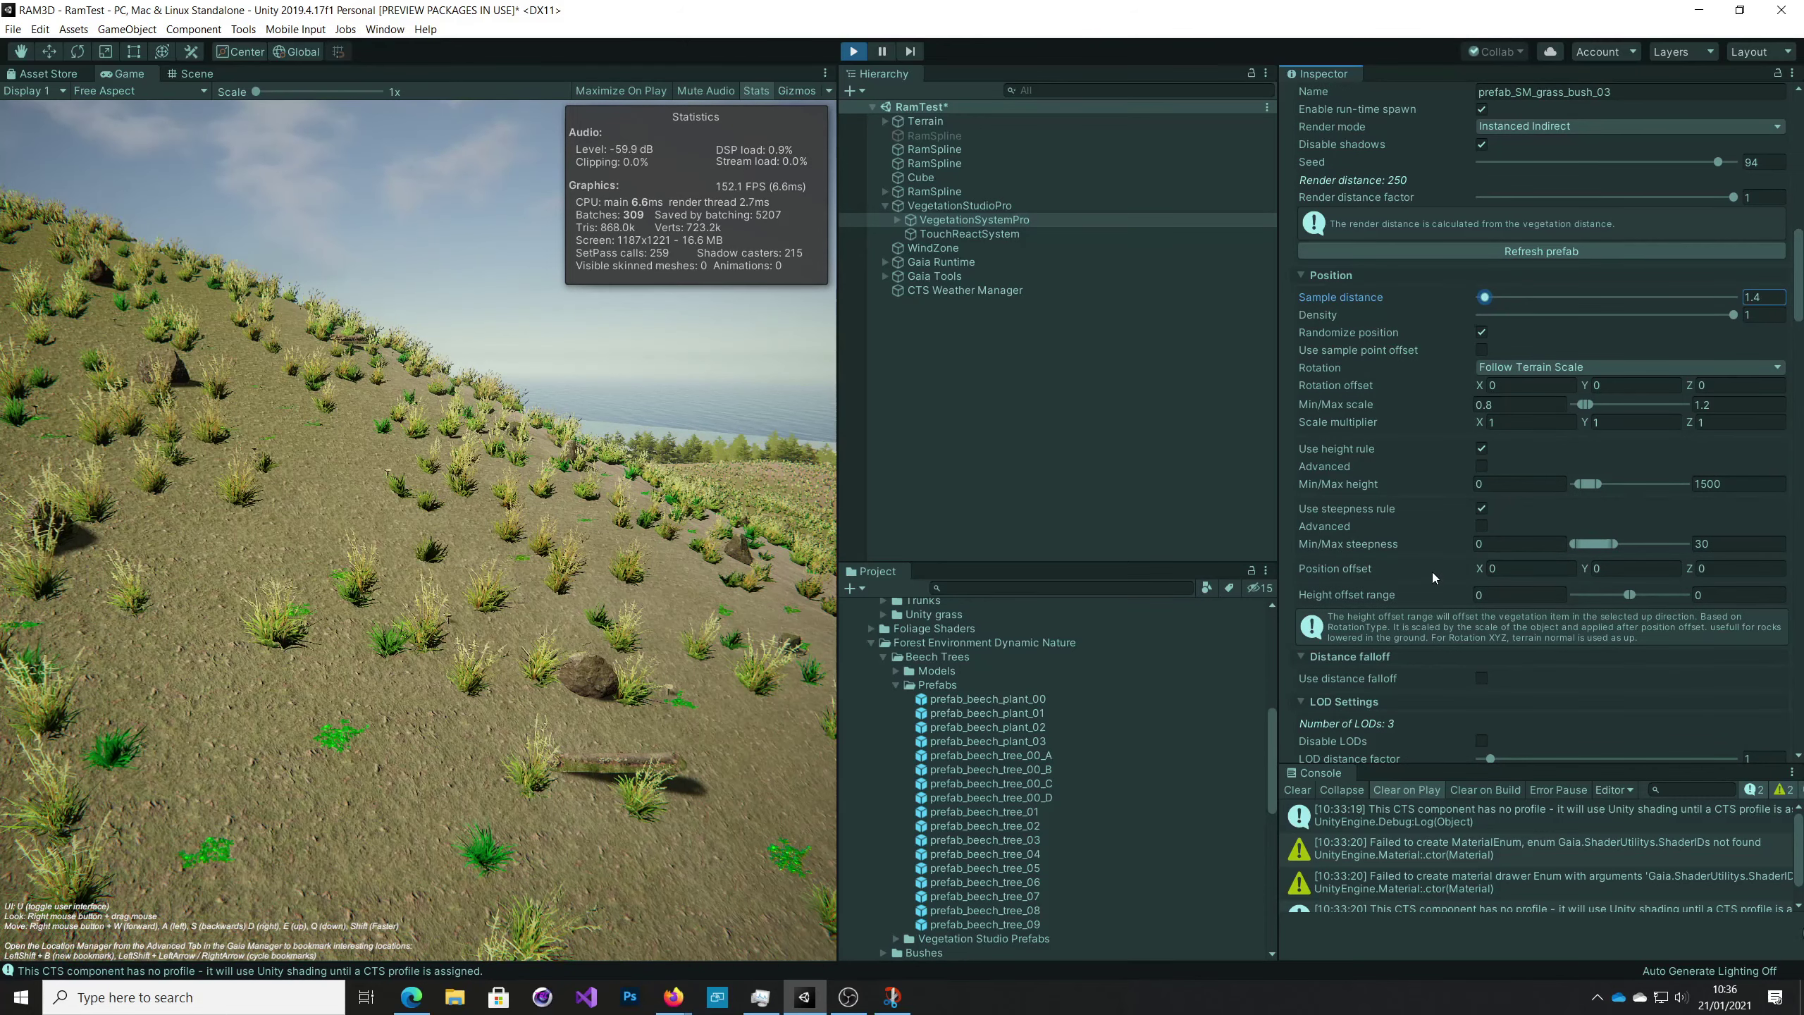
scroll(1457, 552, "up", 3)
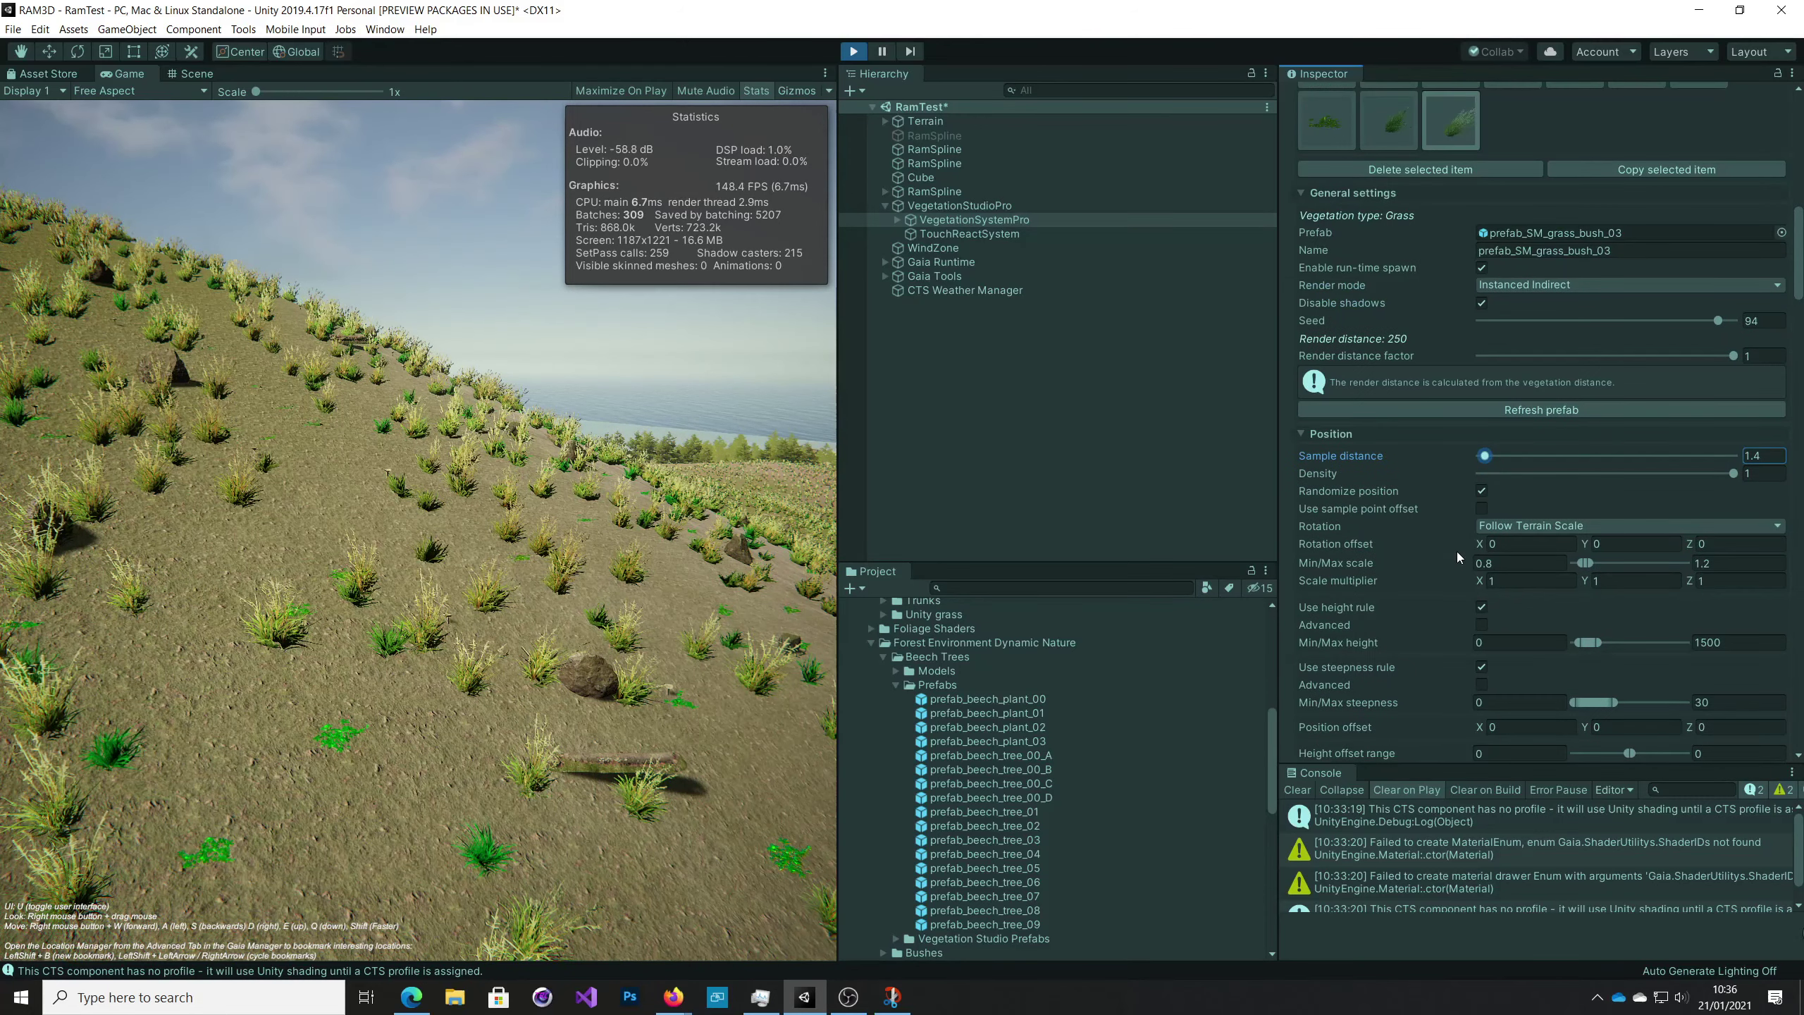
Fly across the thinned meadow toward the village to inspect the spacing of the grass clumps.
right_click_drag(648, 623, 800, 615)
key("e")
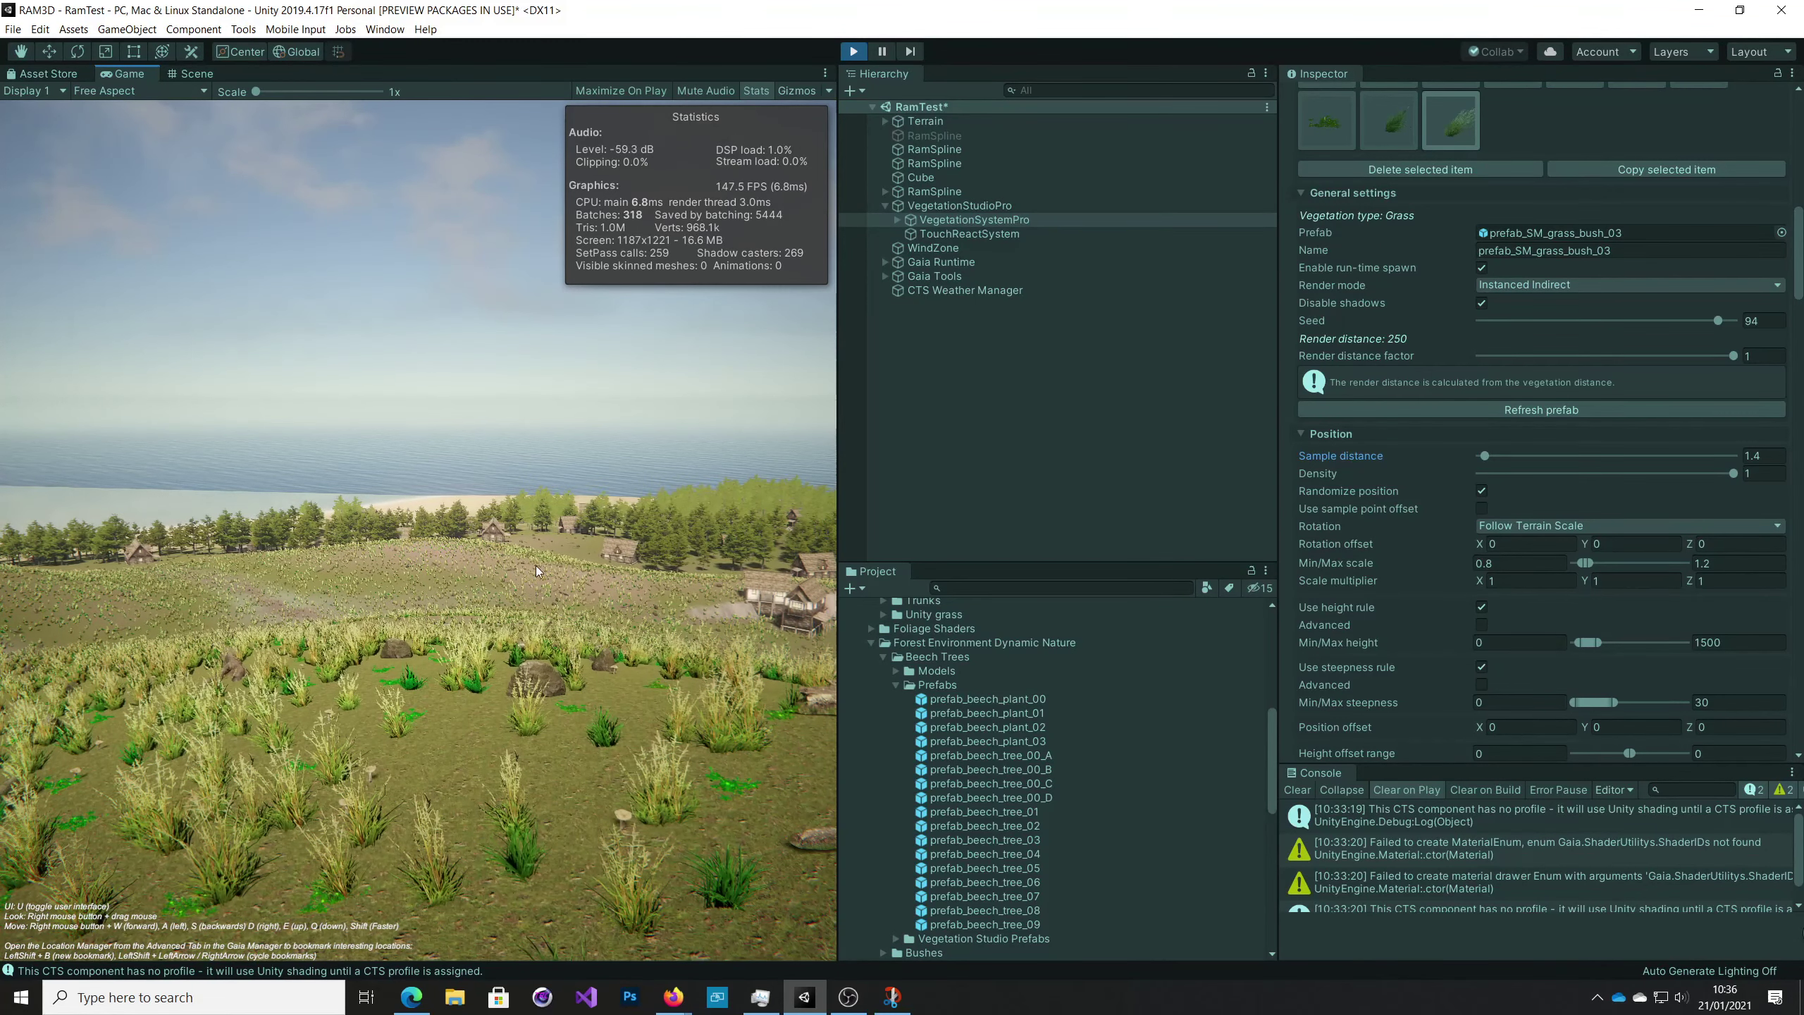
key("s")
key("d")
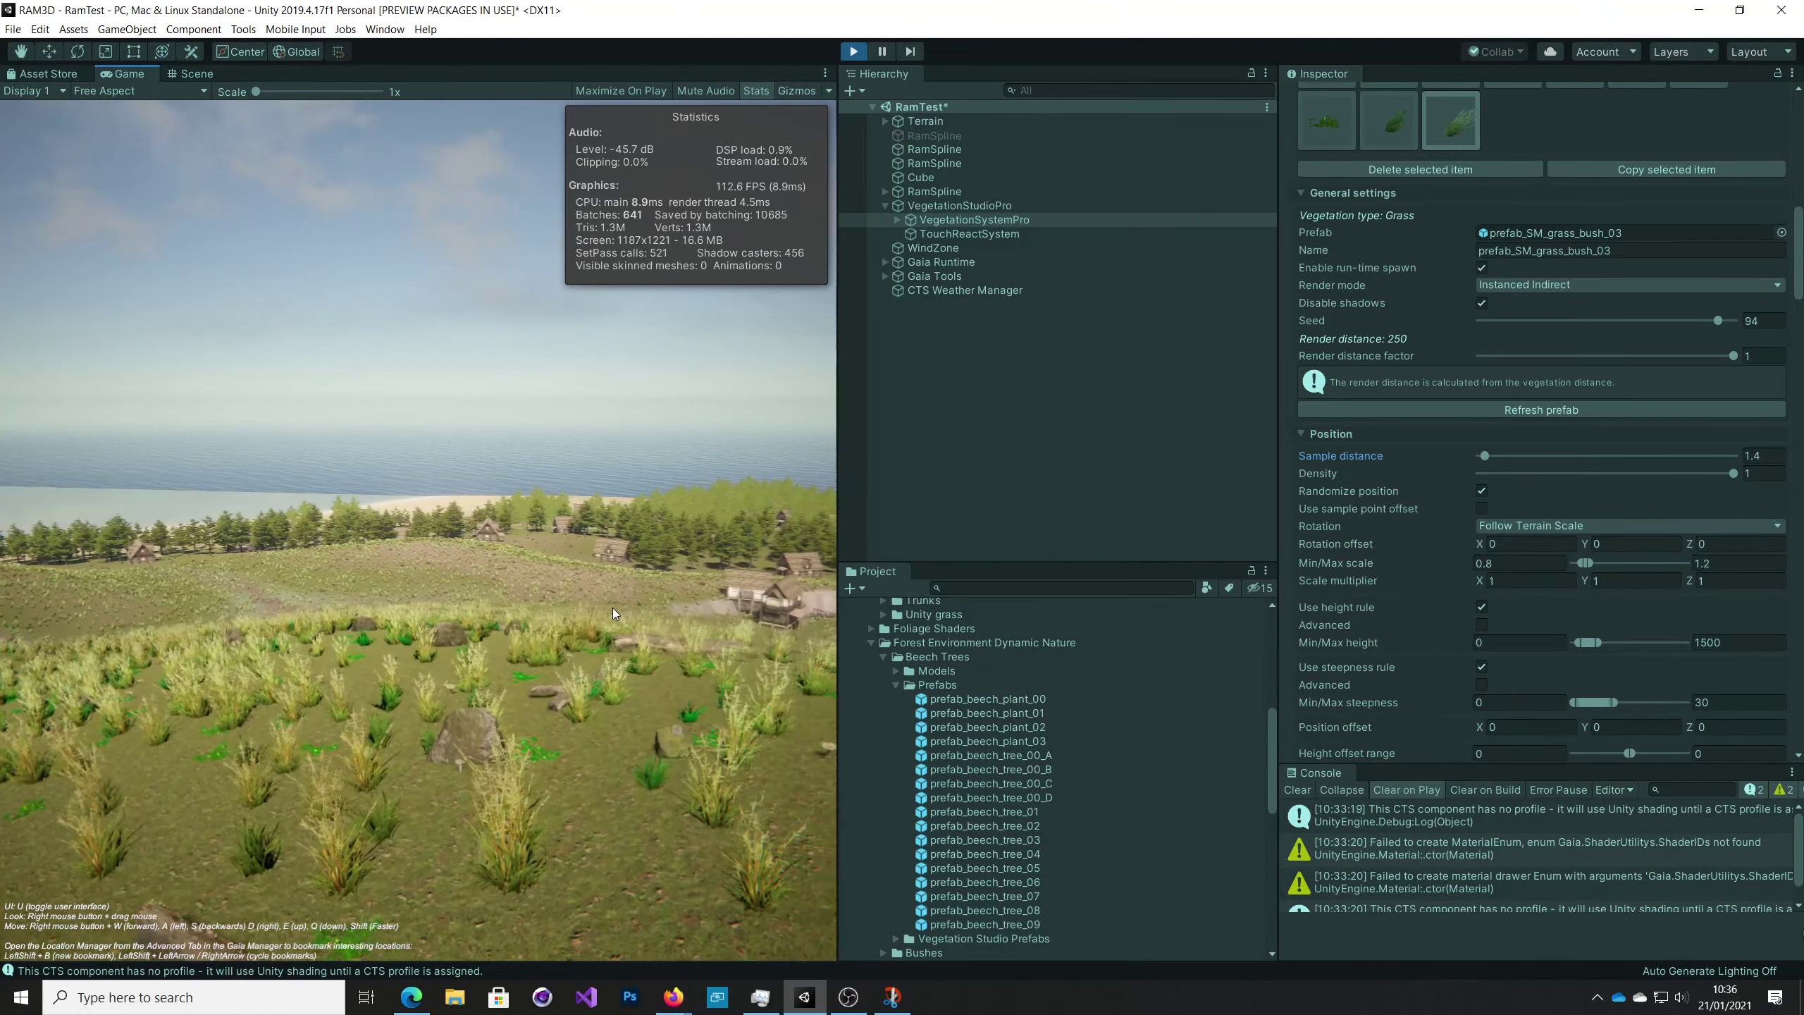
key("w")
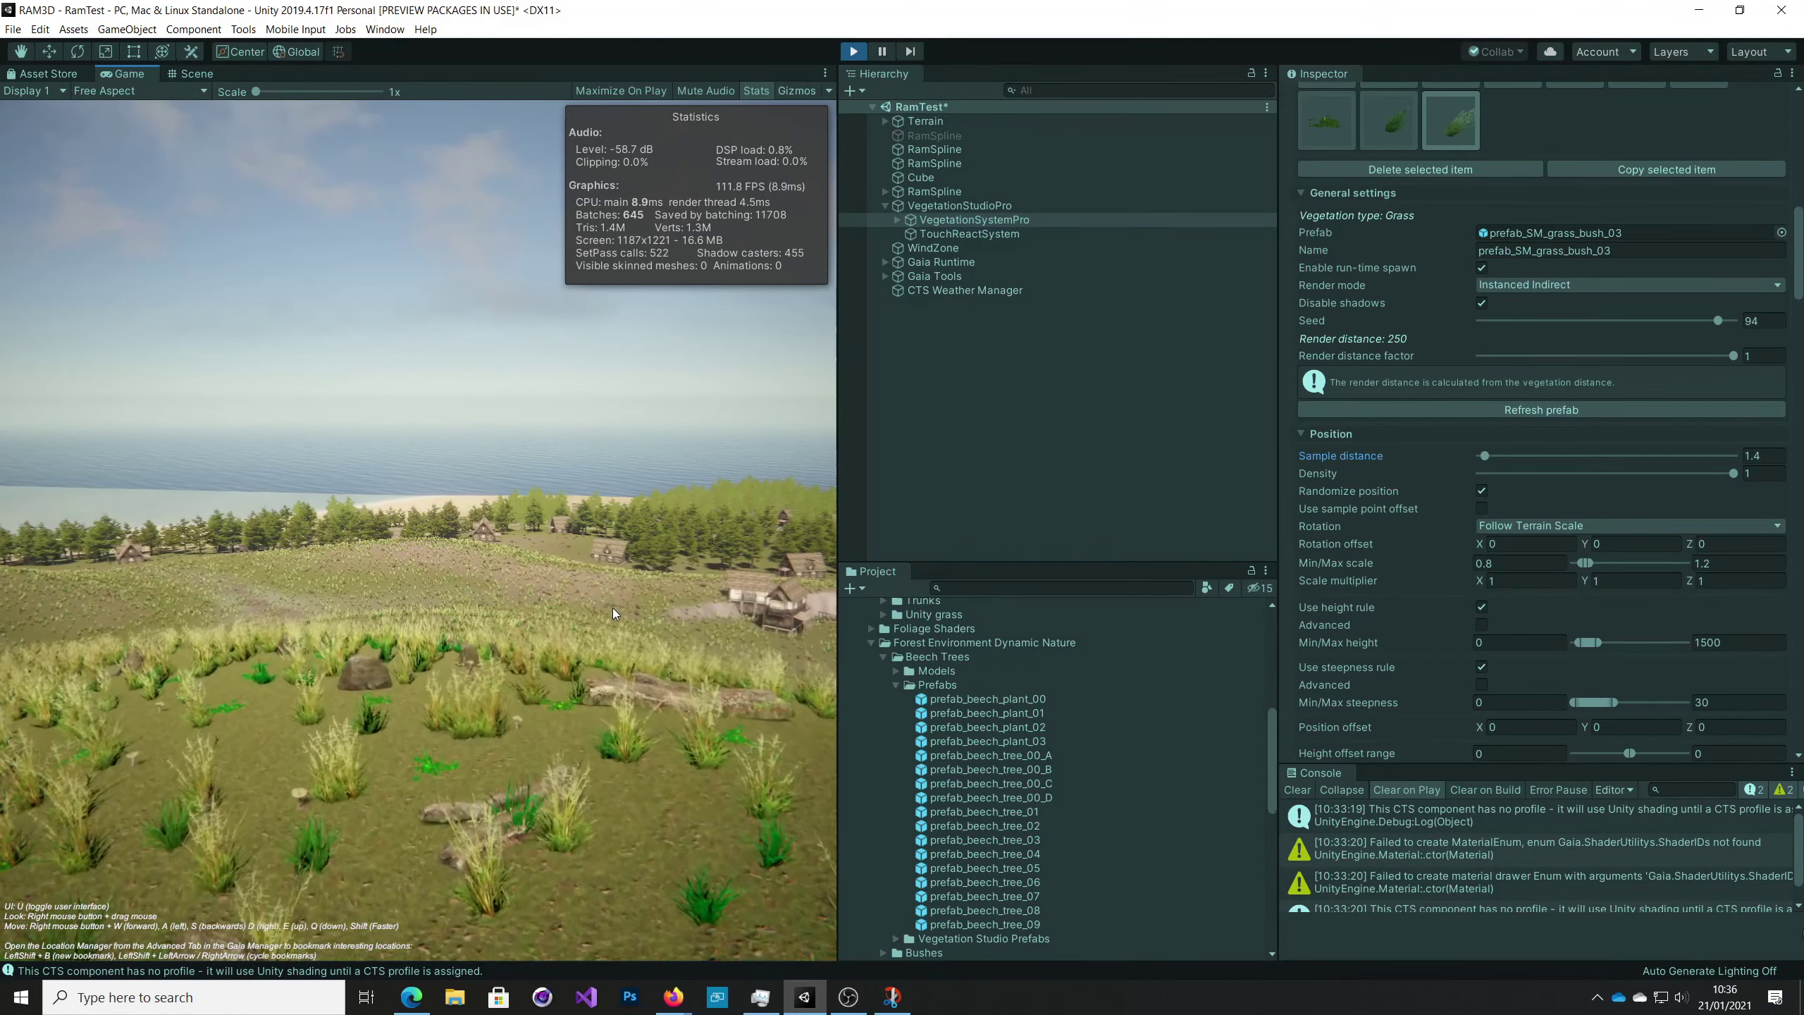
key("w")
right_click_drag(612, 608, 610, 629)
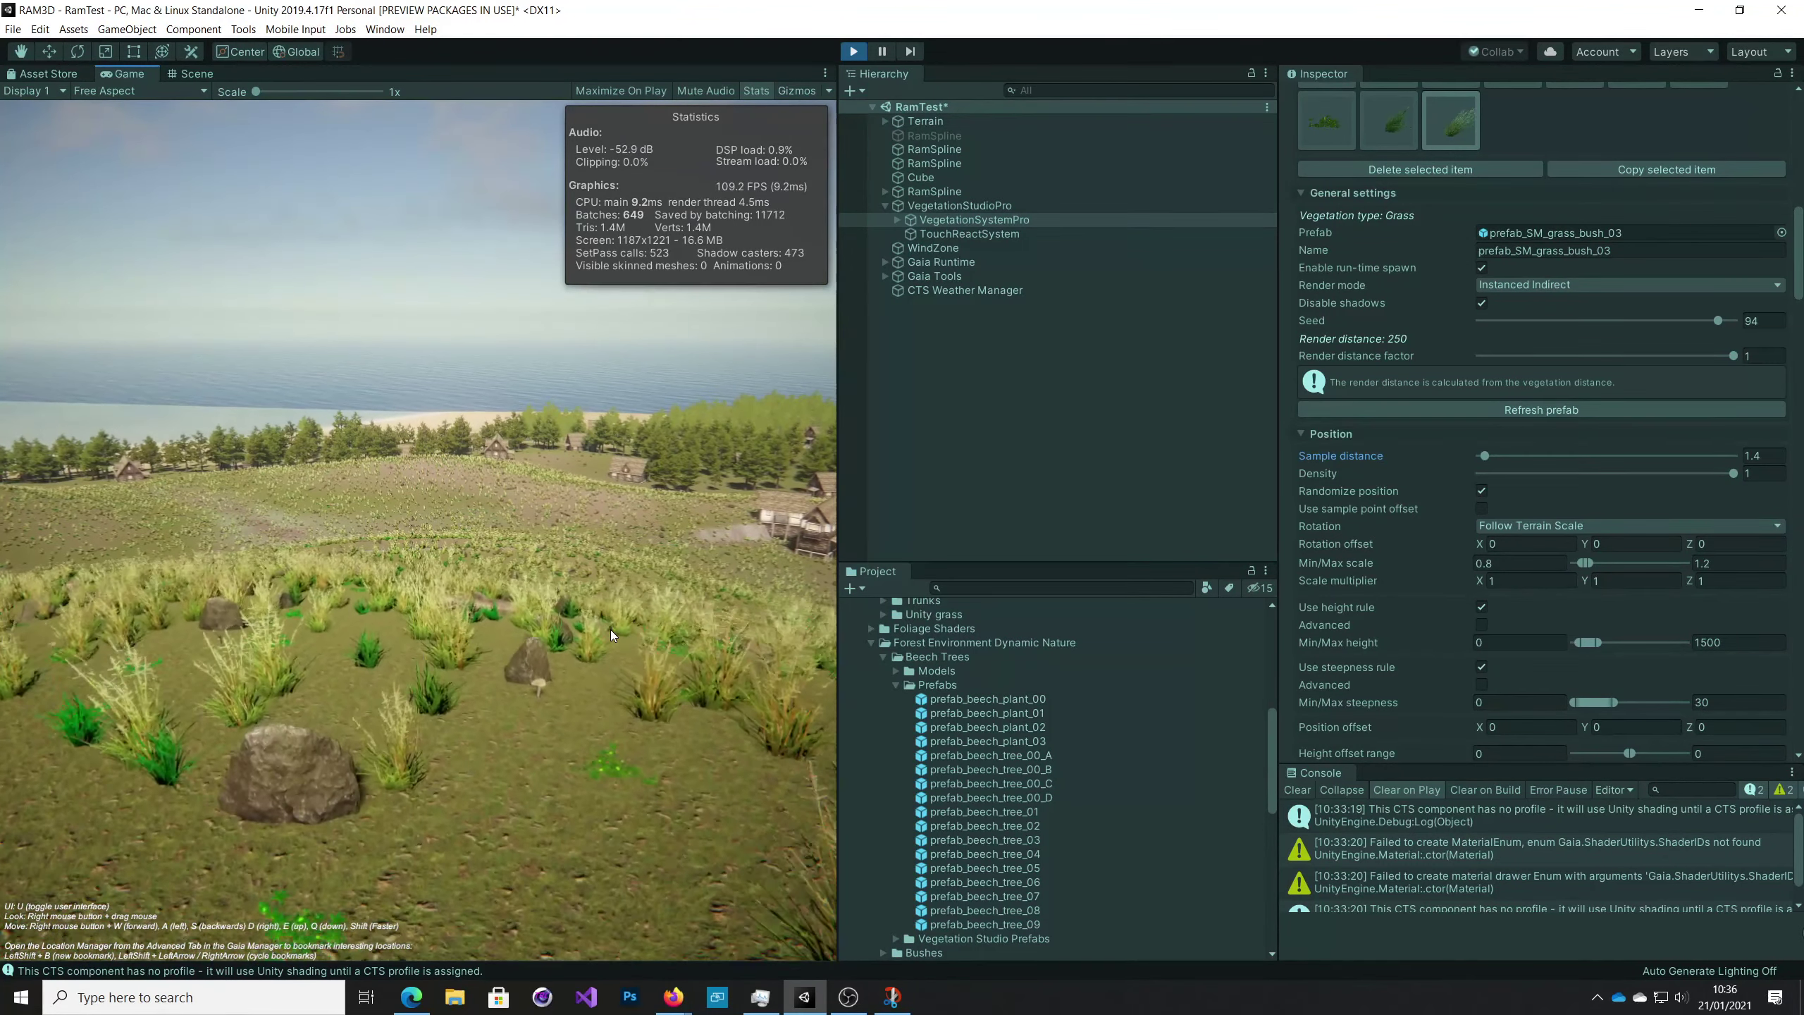
key("w")
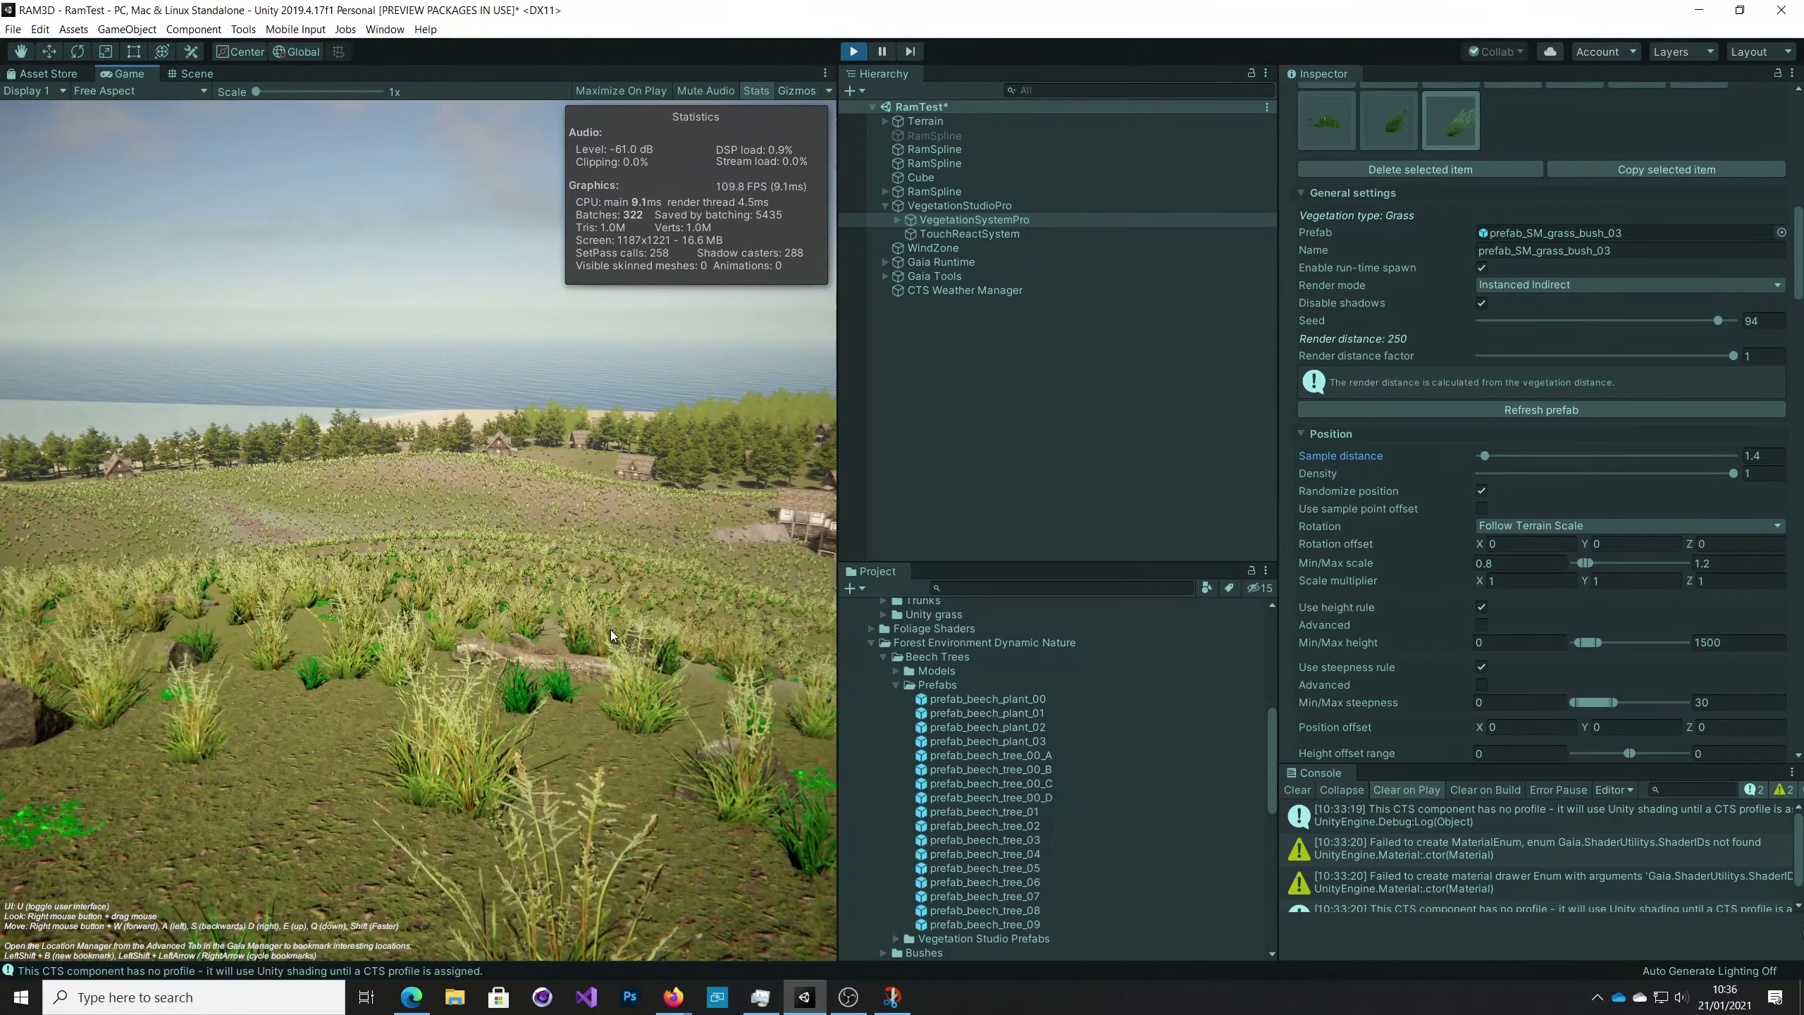
key("w")
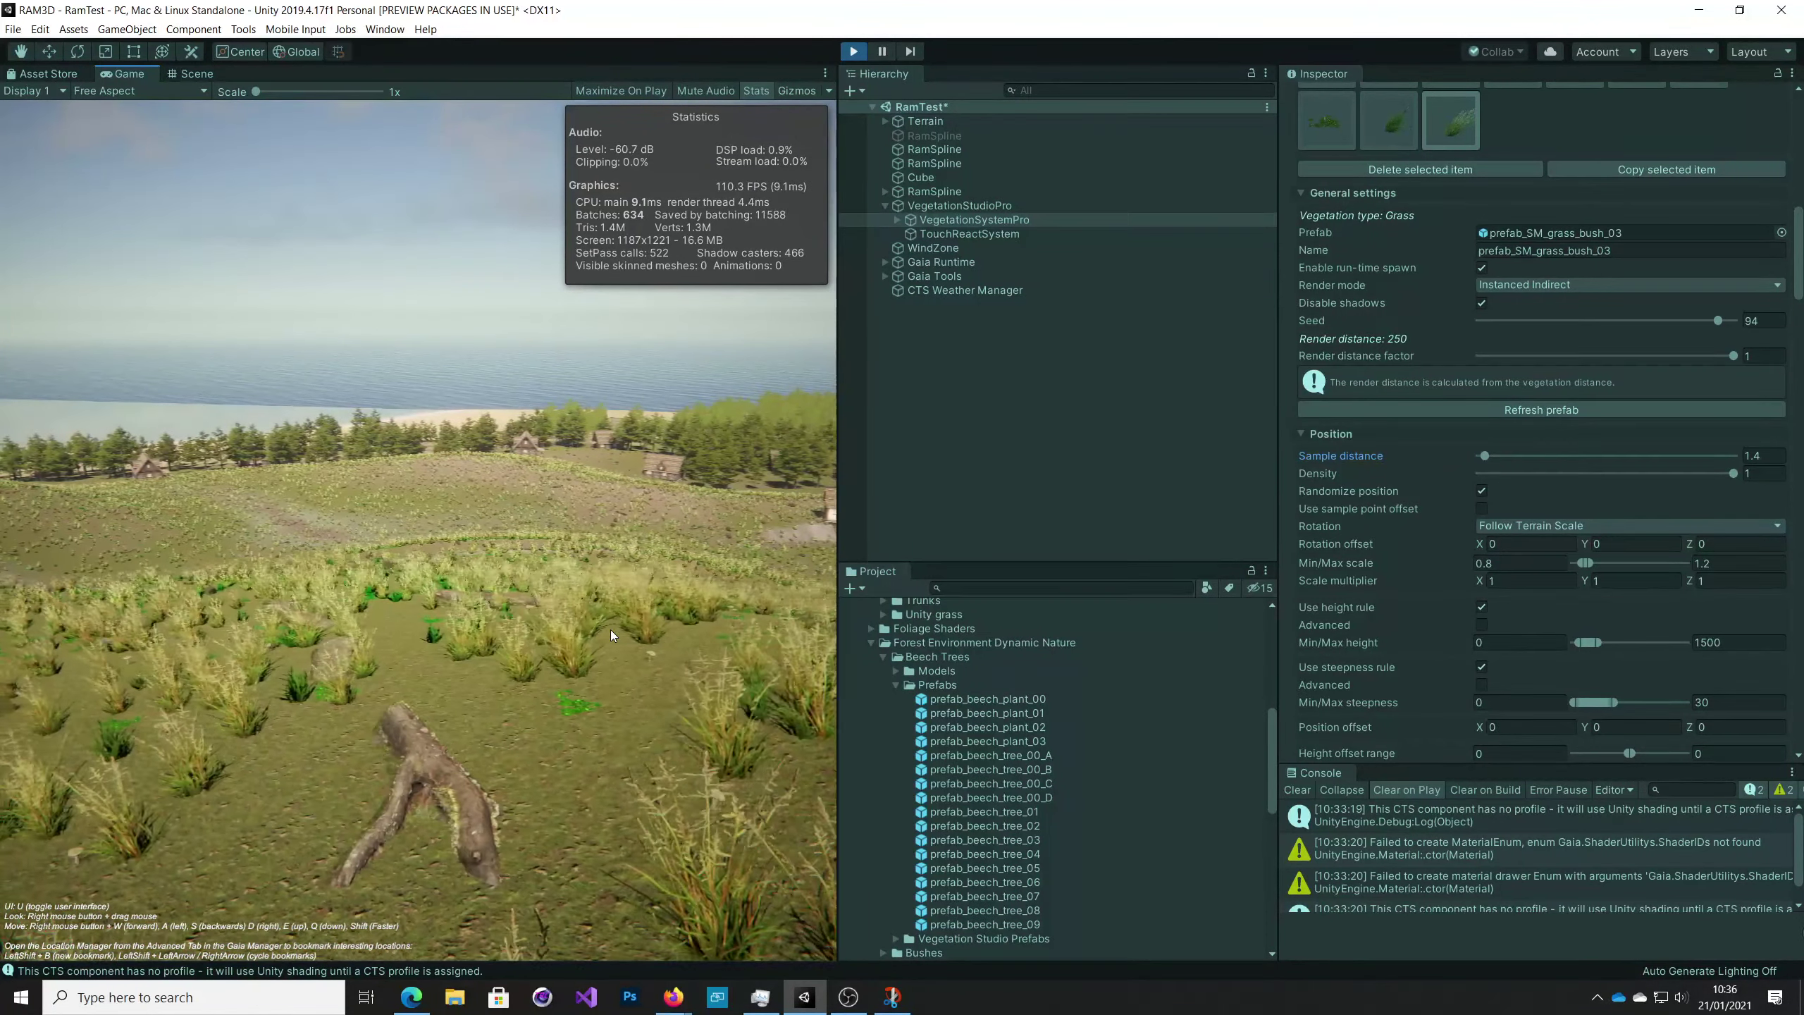
key("w")
right_click_drag(610, 628, 568, 737)
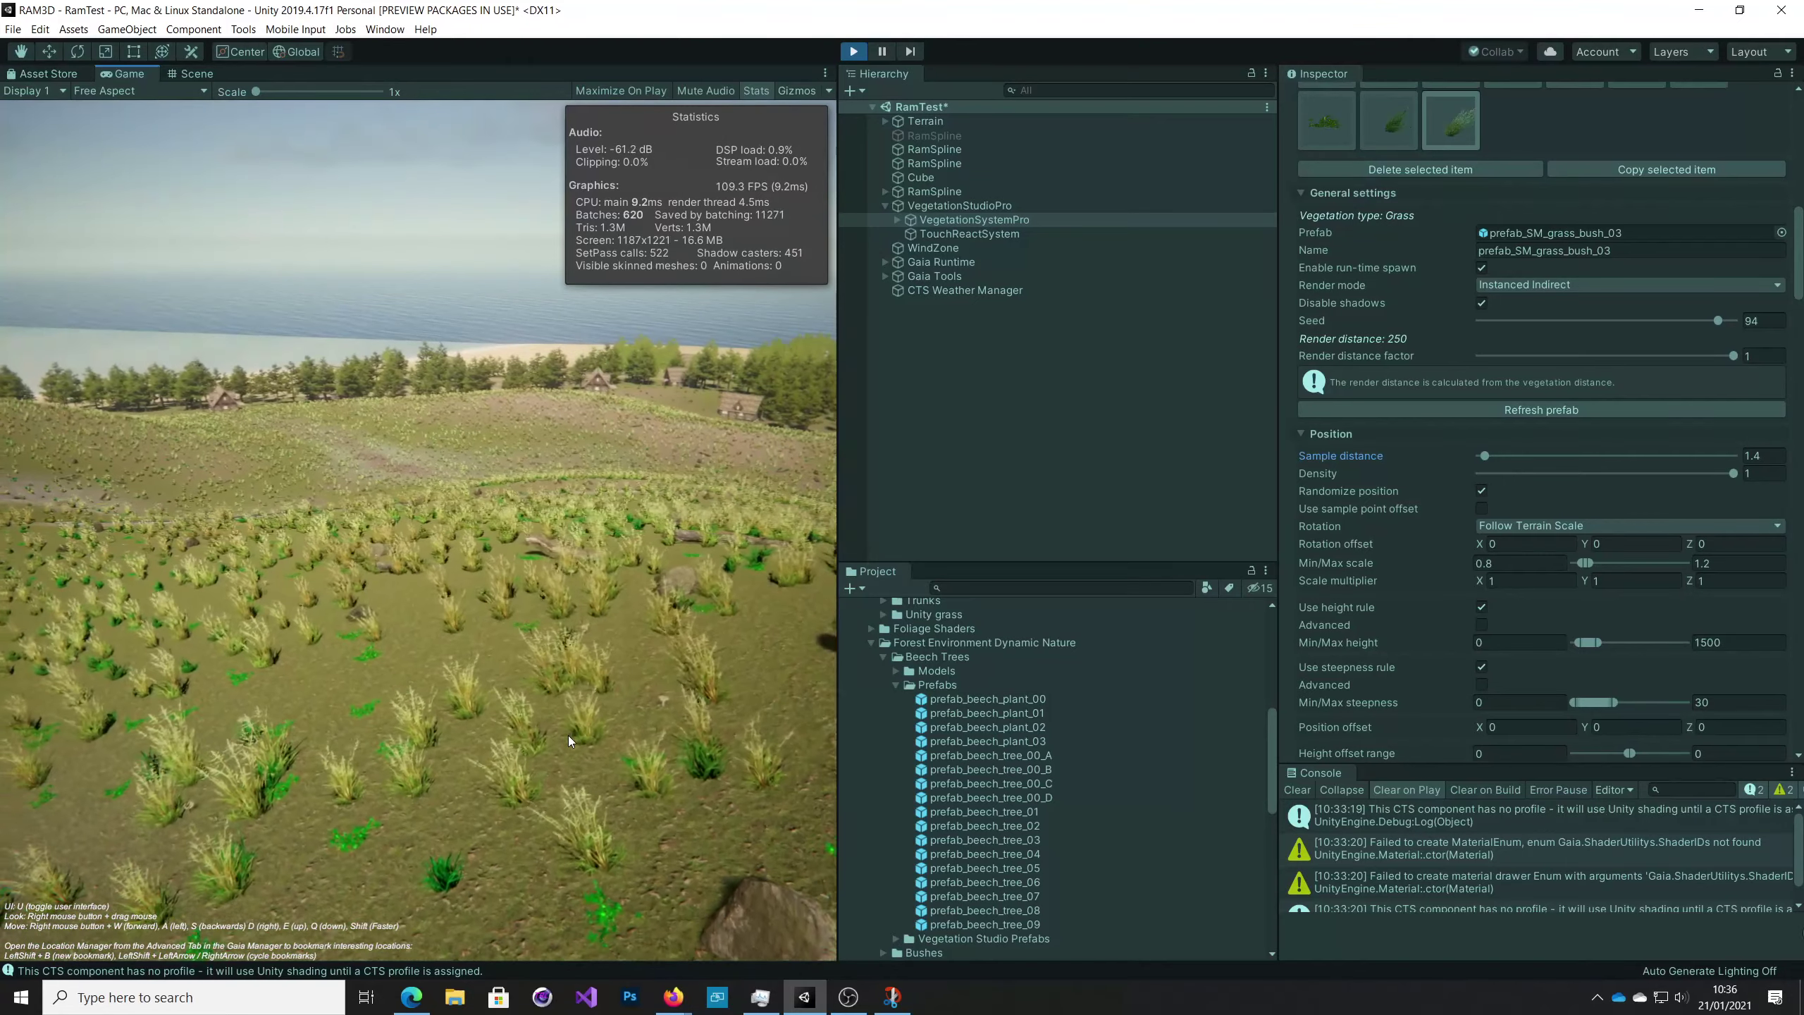
key("w")
Turn toward the steep hillside by the coast and move in to inspect the grass on its slope.
right_click_drag(568, 737, 841, 709)
key("w")
key("w")
key("w")
key("w")
key("w")
key("s")
key("w")
key("w")
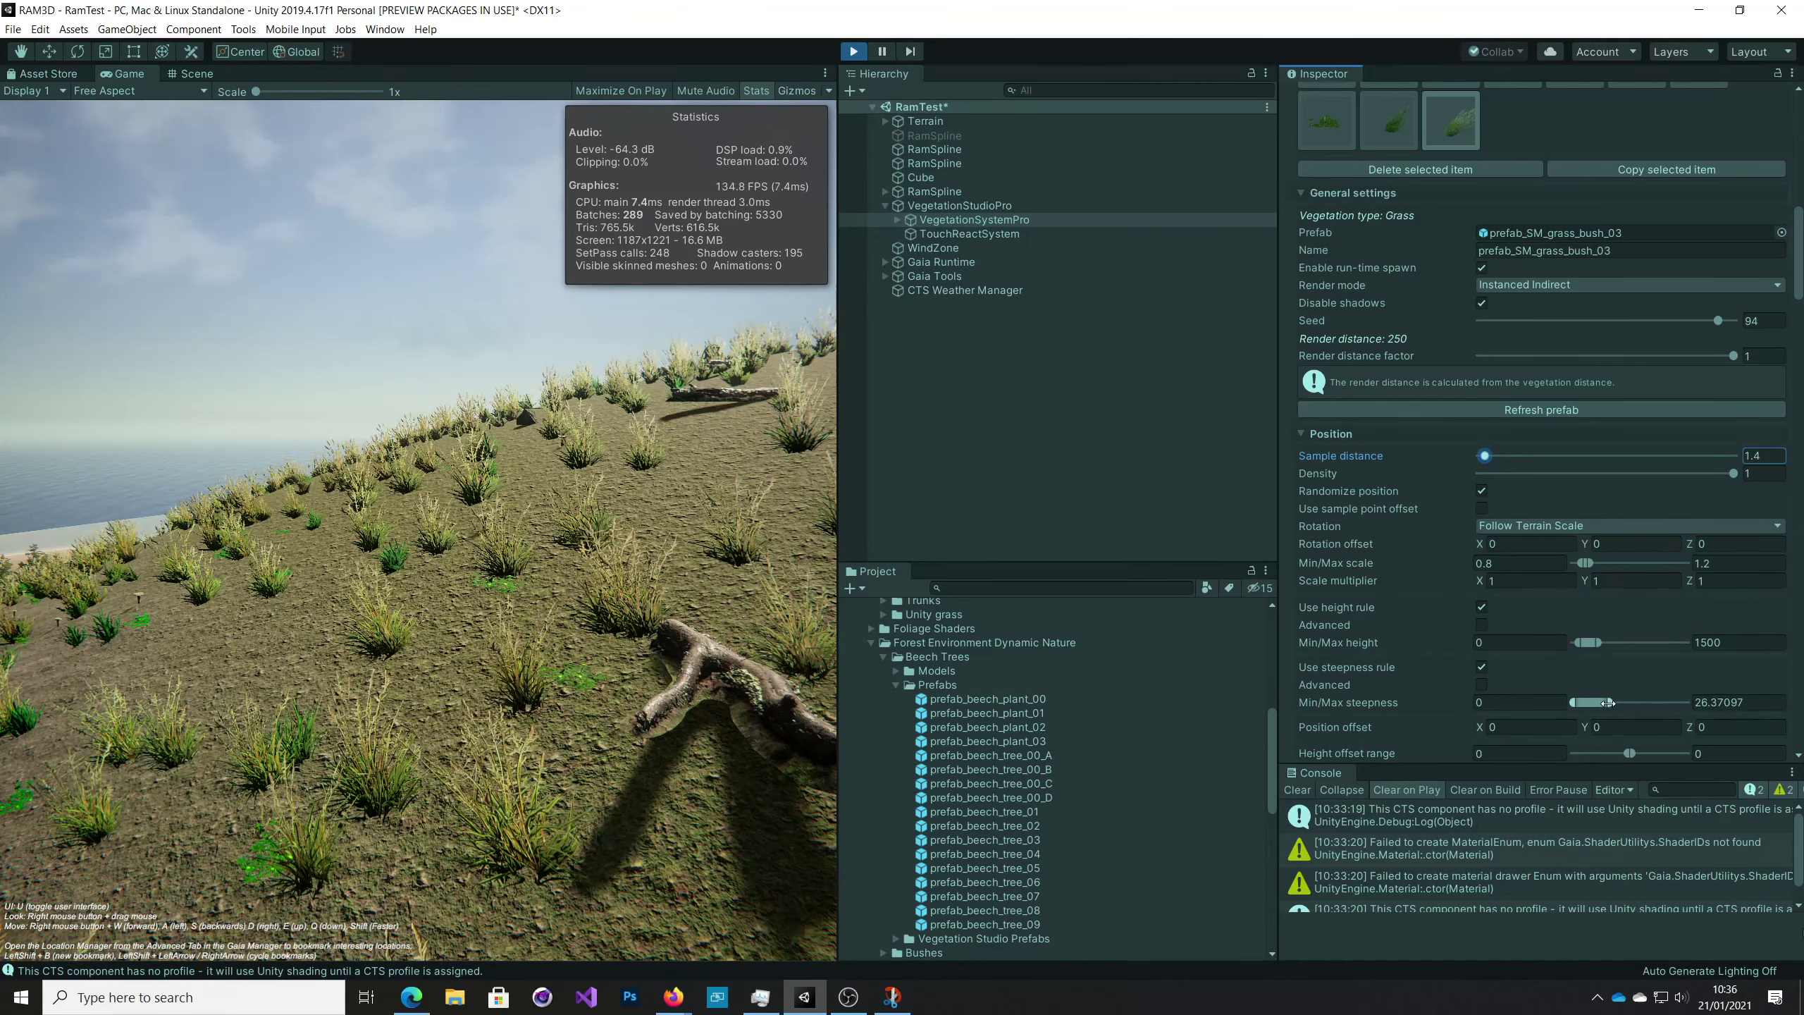
Lower the maximum steepness of prefab_SM_grass_bush_03 to about 16.2 and check the bare slope above the village.
left_click_drag(1607, 702, 1596, 706)
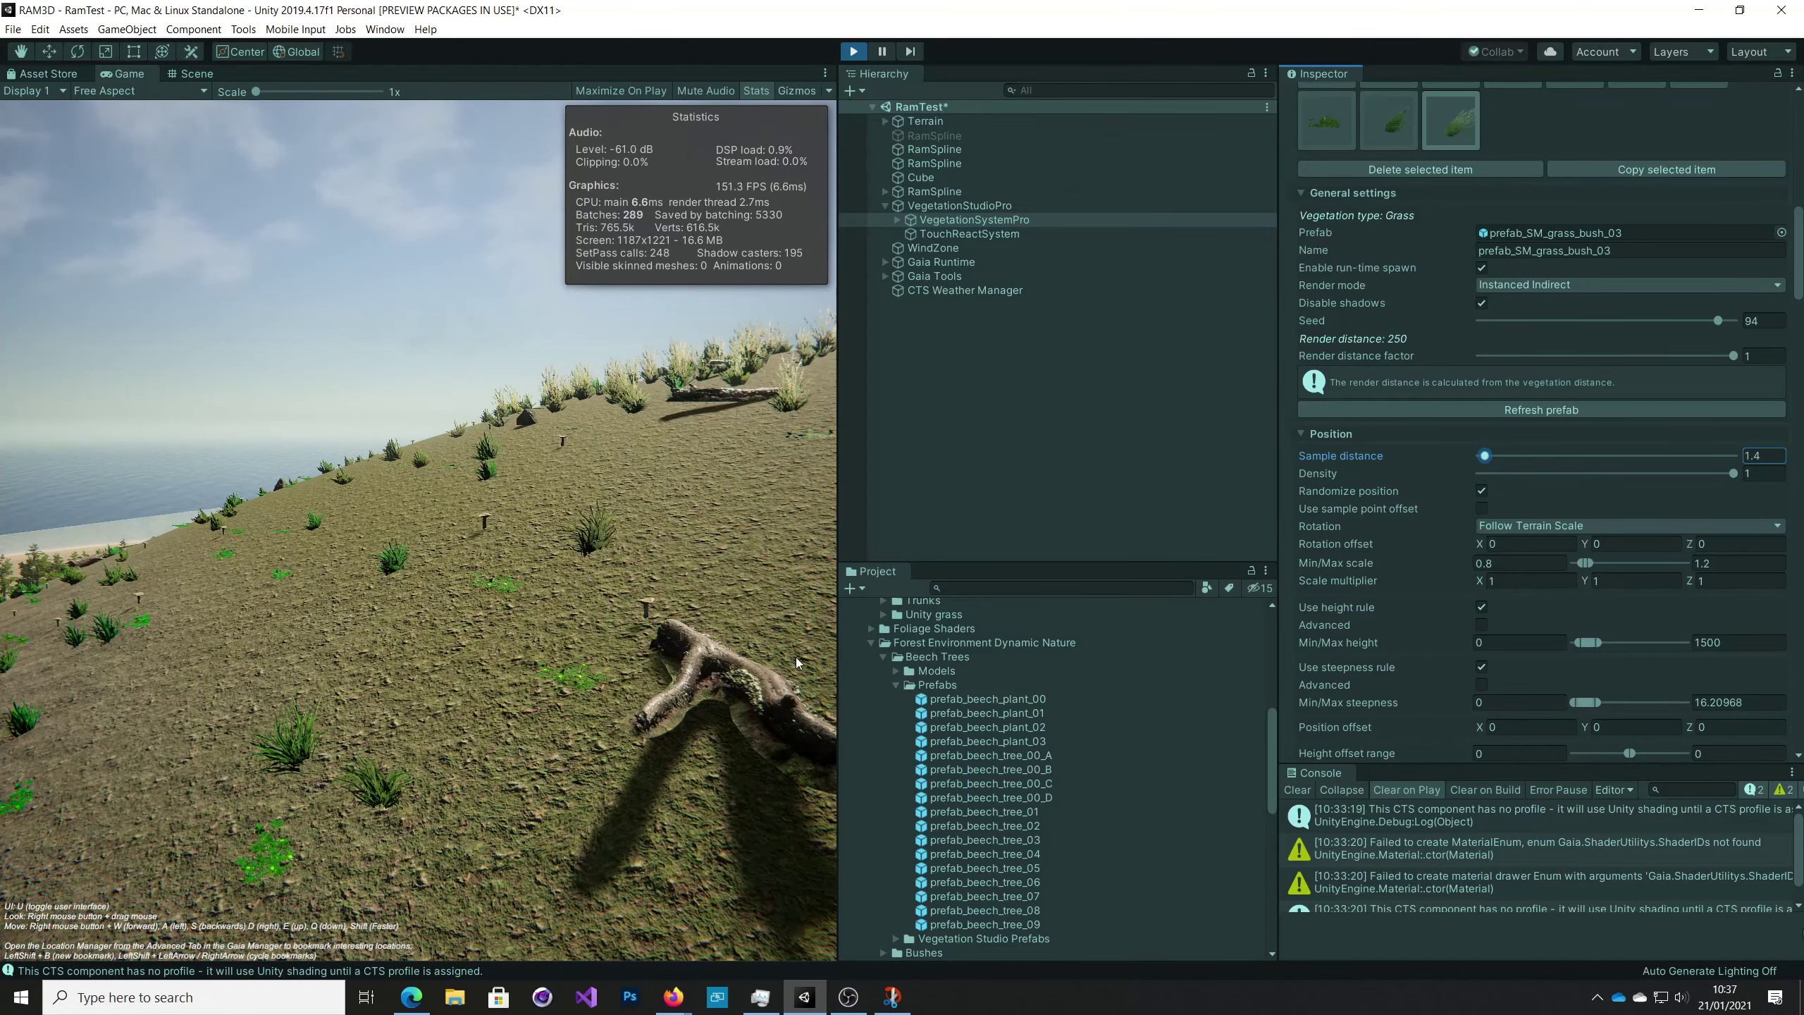
right_click_drag(796, 663, 473, 626)
key("w")
key("w")
key("a")
key("d")
key("d")
scroll(1522, 663, "down", 3)
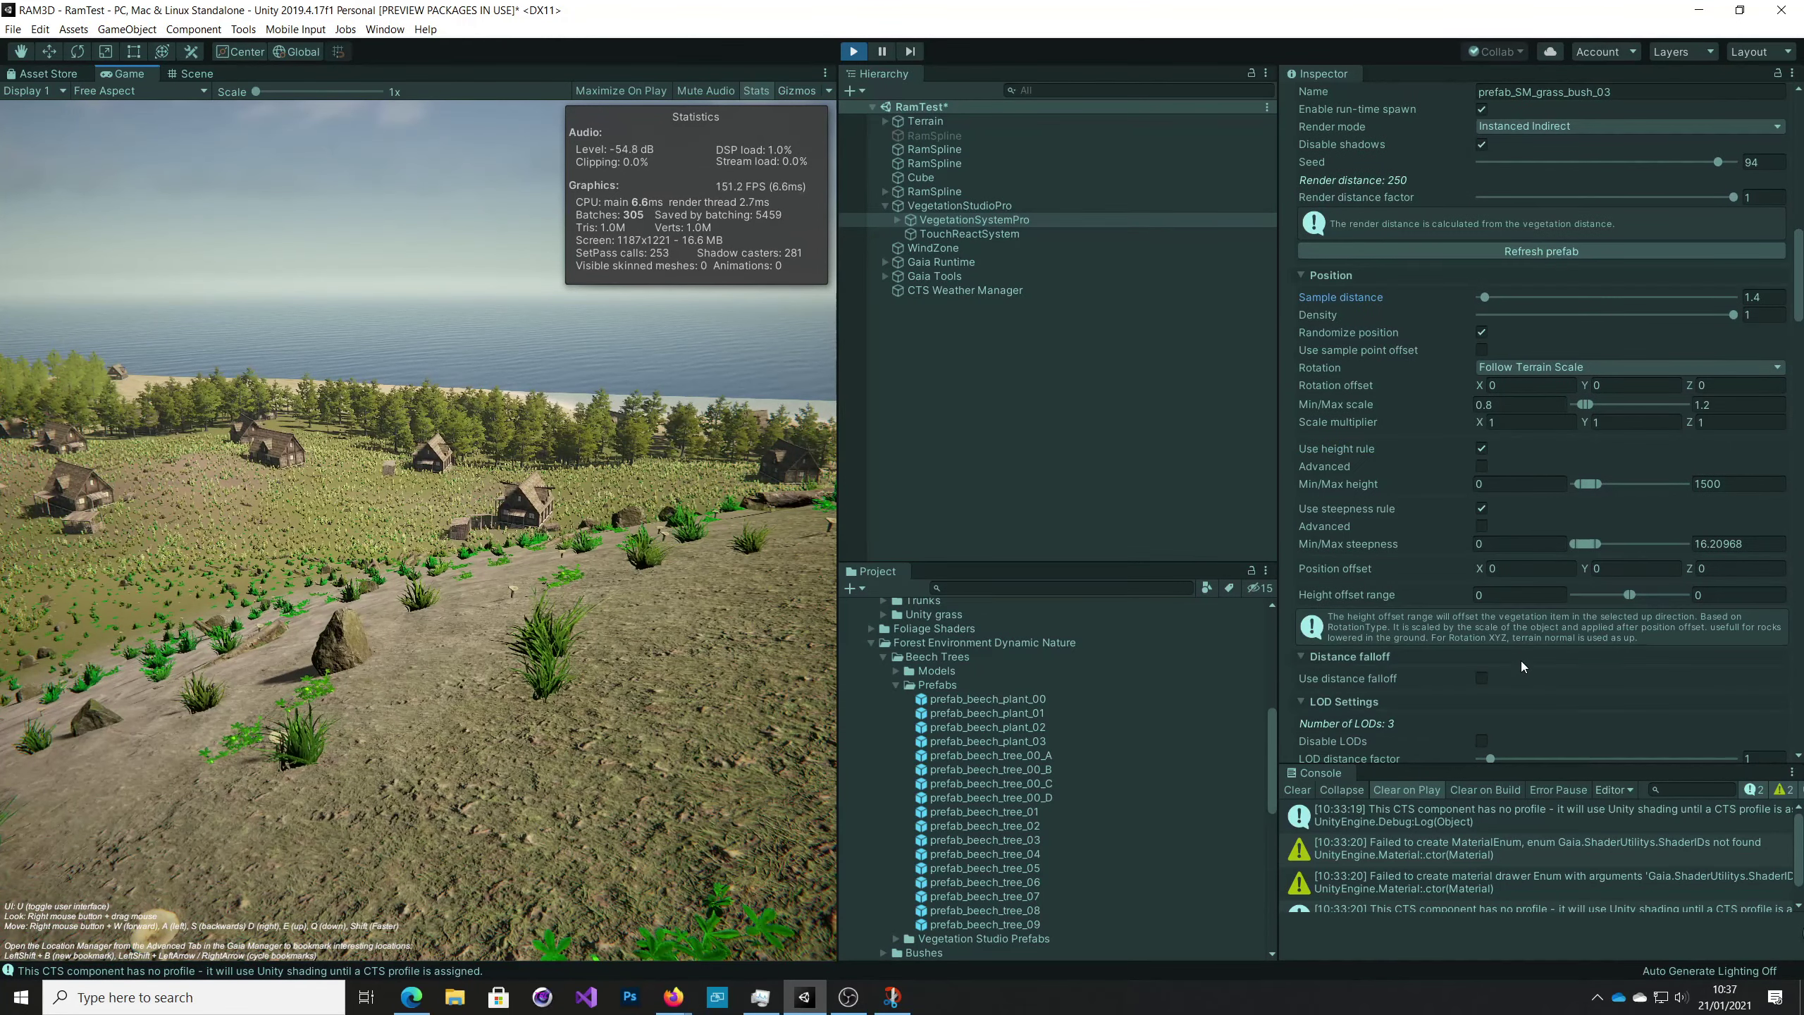
Fly around the terrain to examine how the grass is distributed between the slopes and flatter ground.
right_click_drag(771, 665, 164, 781)
key("d")
key("w")
key("w")
key("w")
key("w")
key("s")
key("d")
key("d")
key("a")
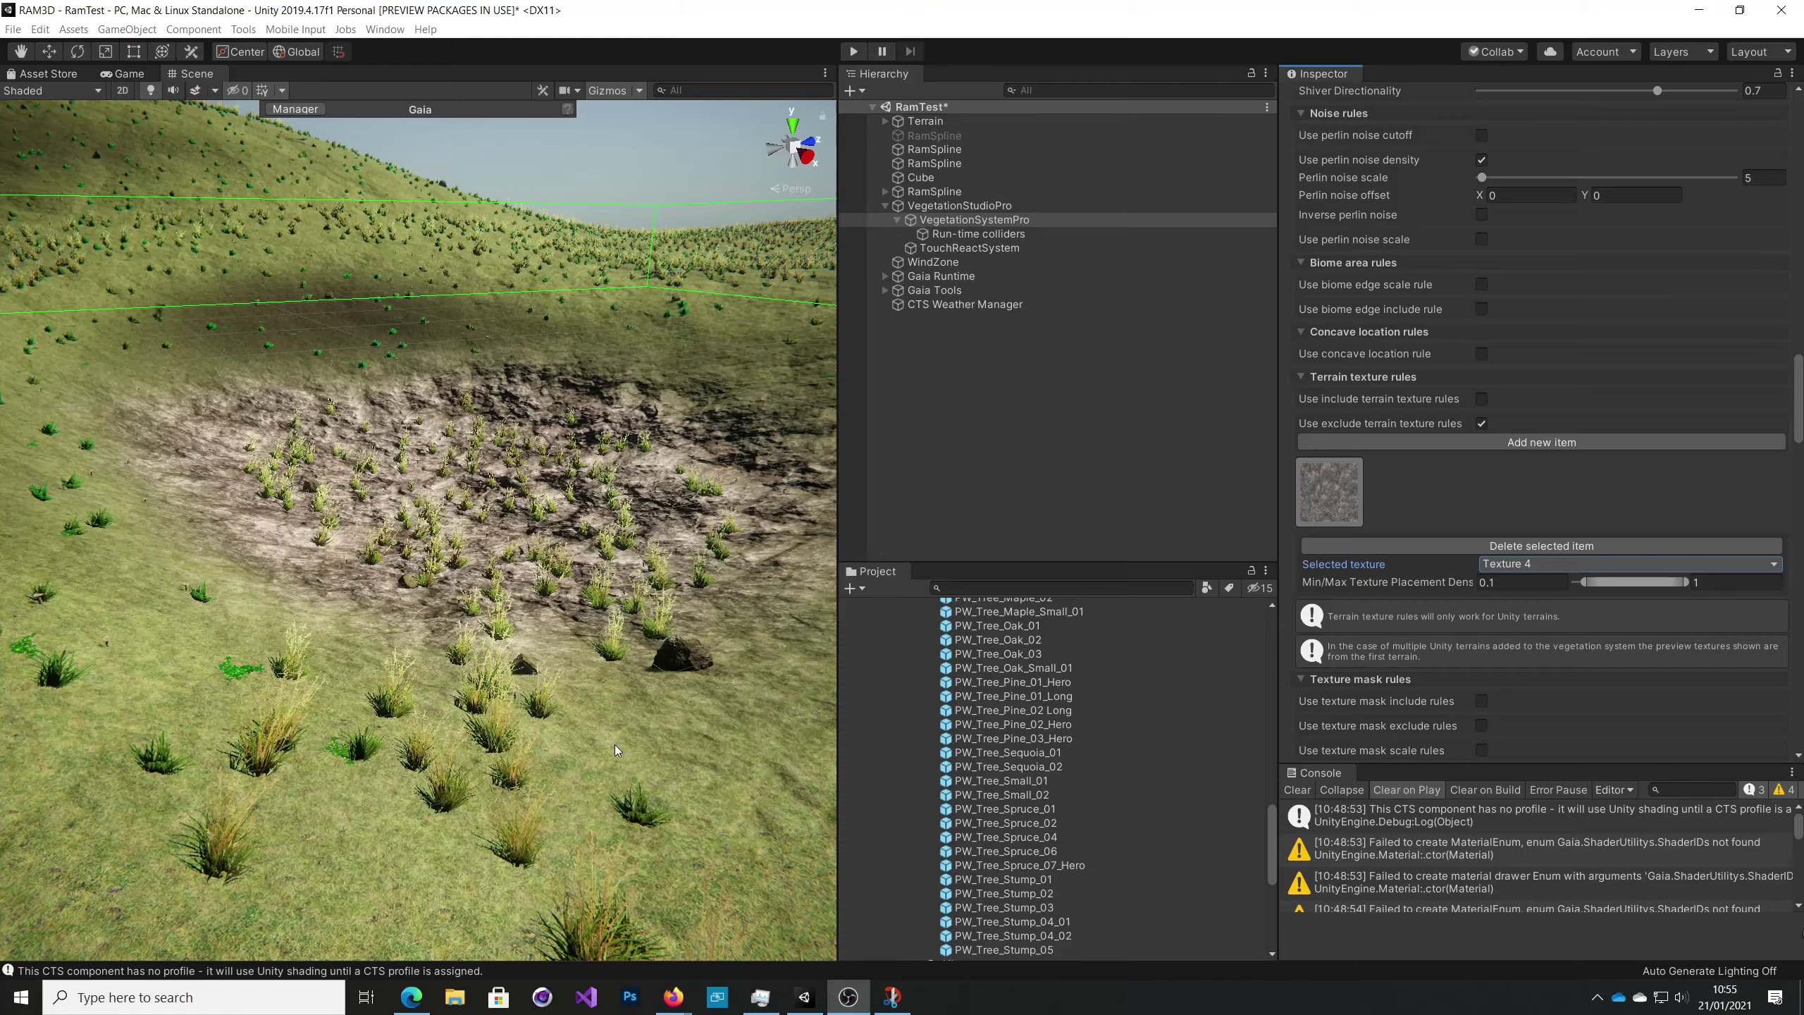
Move around the rocky patch in the meadow to examine the grass clumps growing on its bare stone texture.
mouse_move(615, 744)
right_mouse_down()
mouse_move(465, 709)
mouse_move(217, 695)
mouse_move(485, 752)
mouse_move(620, 735)
right_mouse_up()
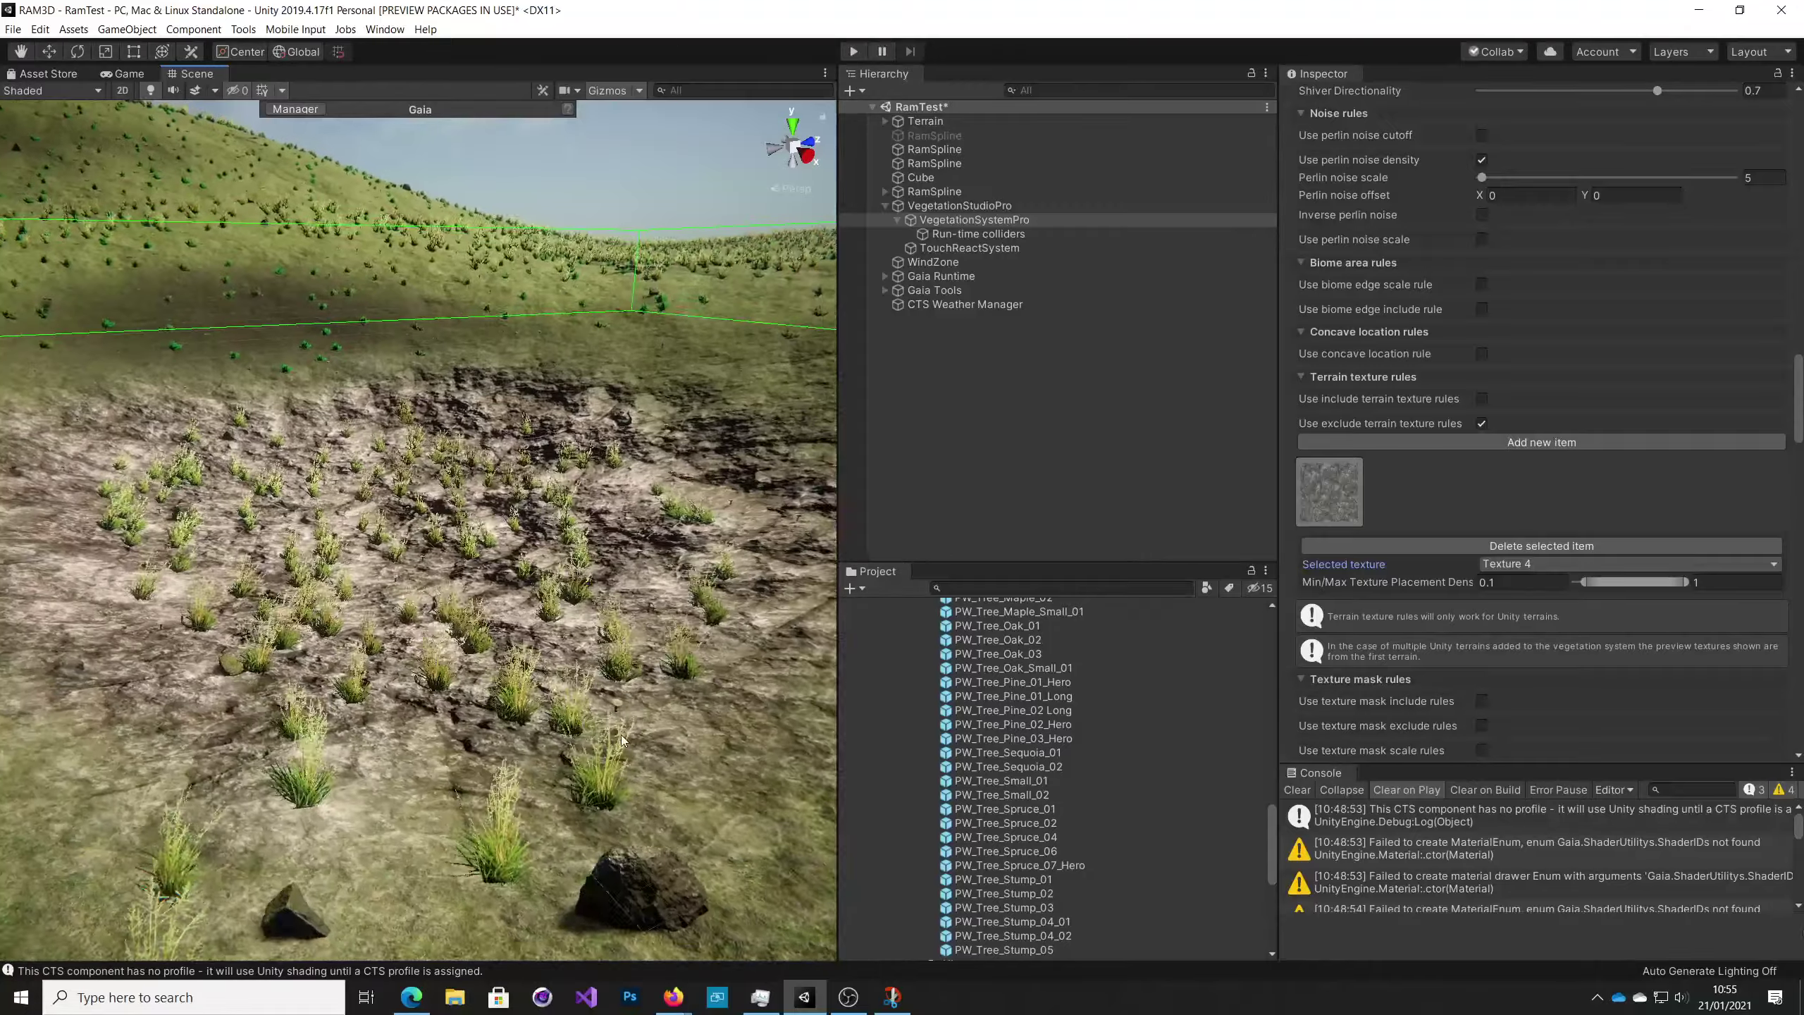
key("s")
right_click_drag(420, 722, 331, 553)
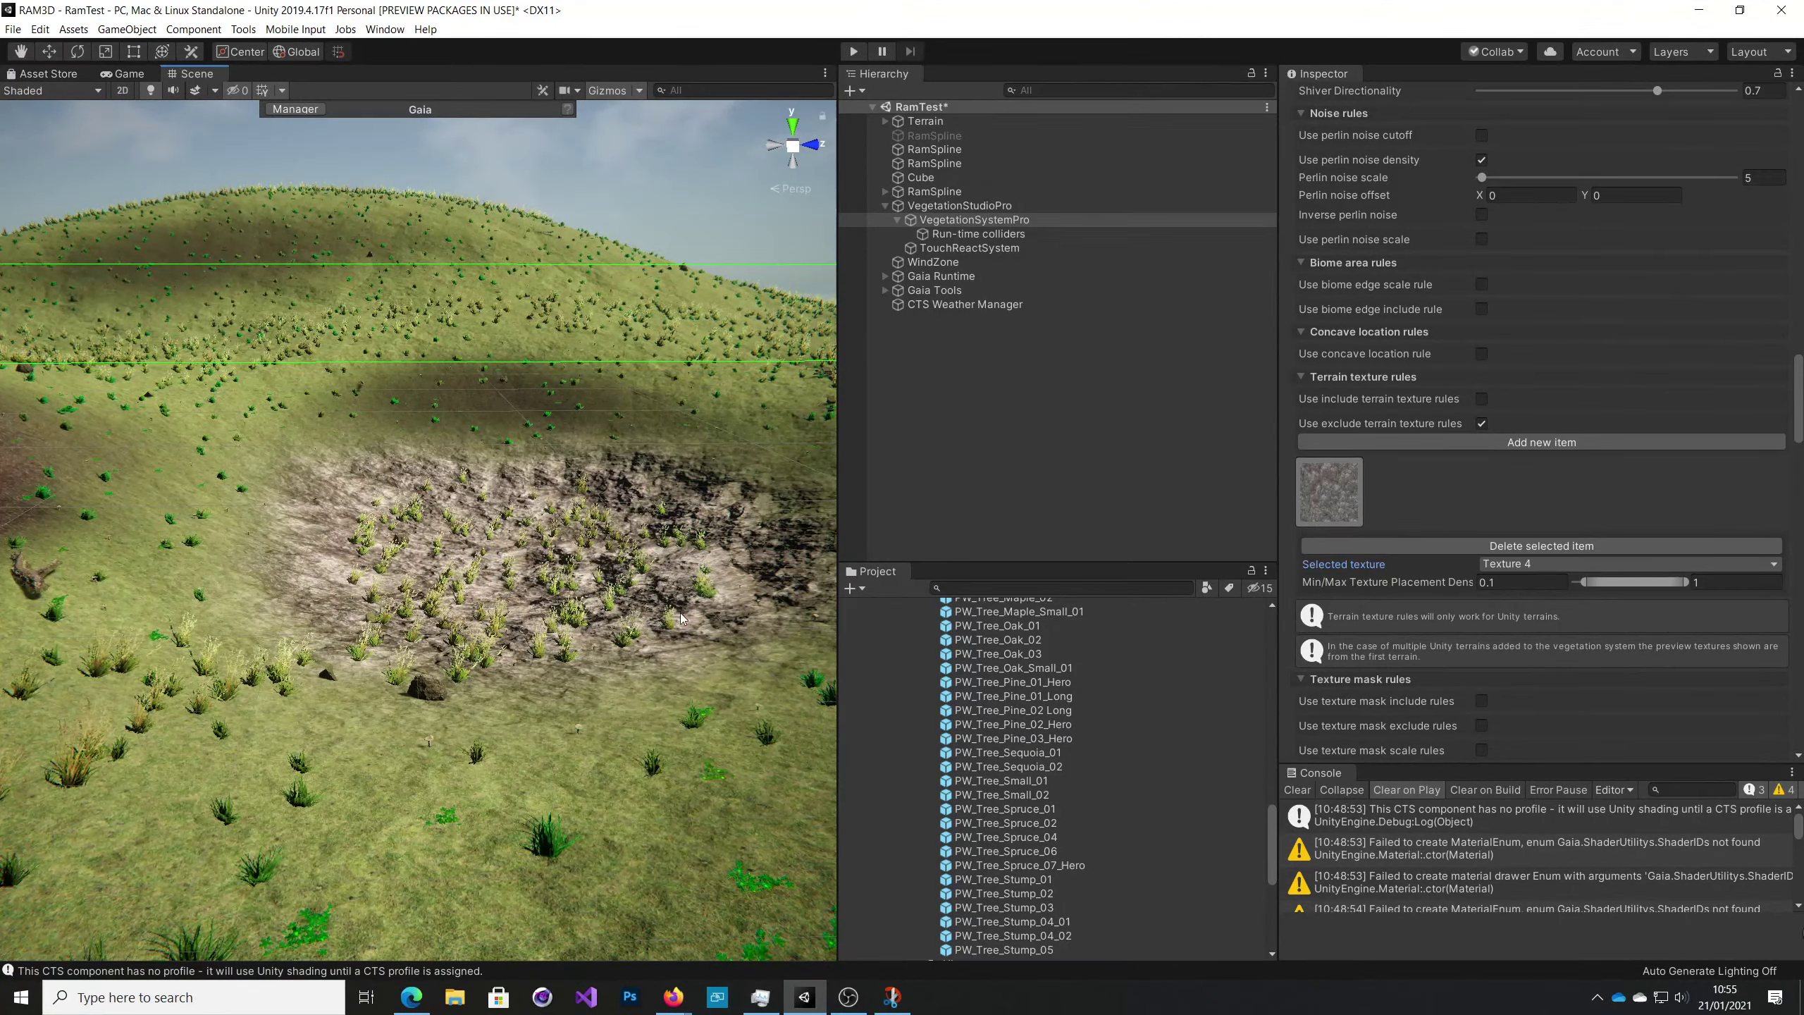
mouse_move(681, 618)
right_mouse_down()
mouse_move(613, 660)
mouse_move(673, 644)
right_mouse_up()
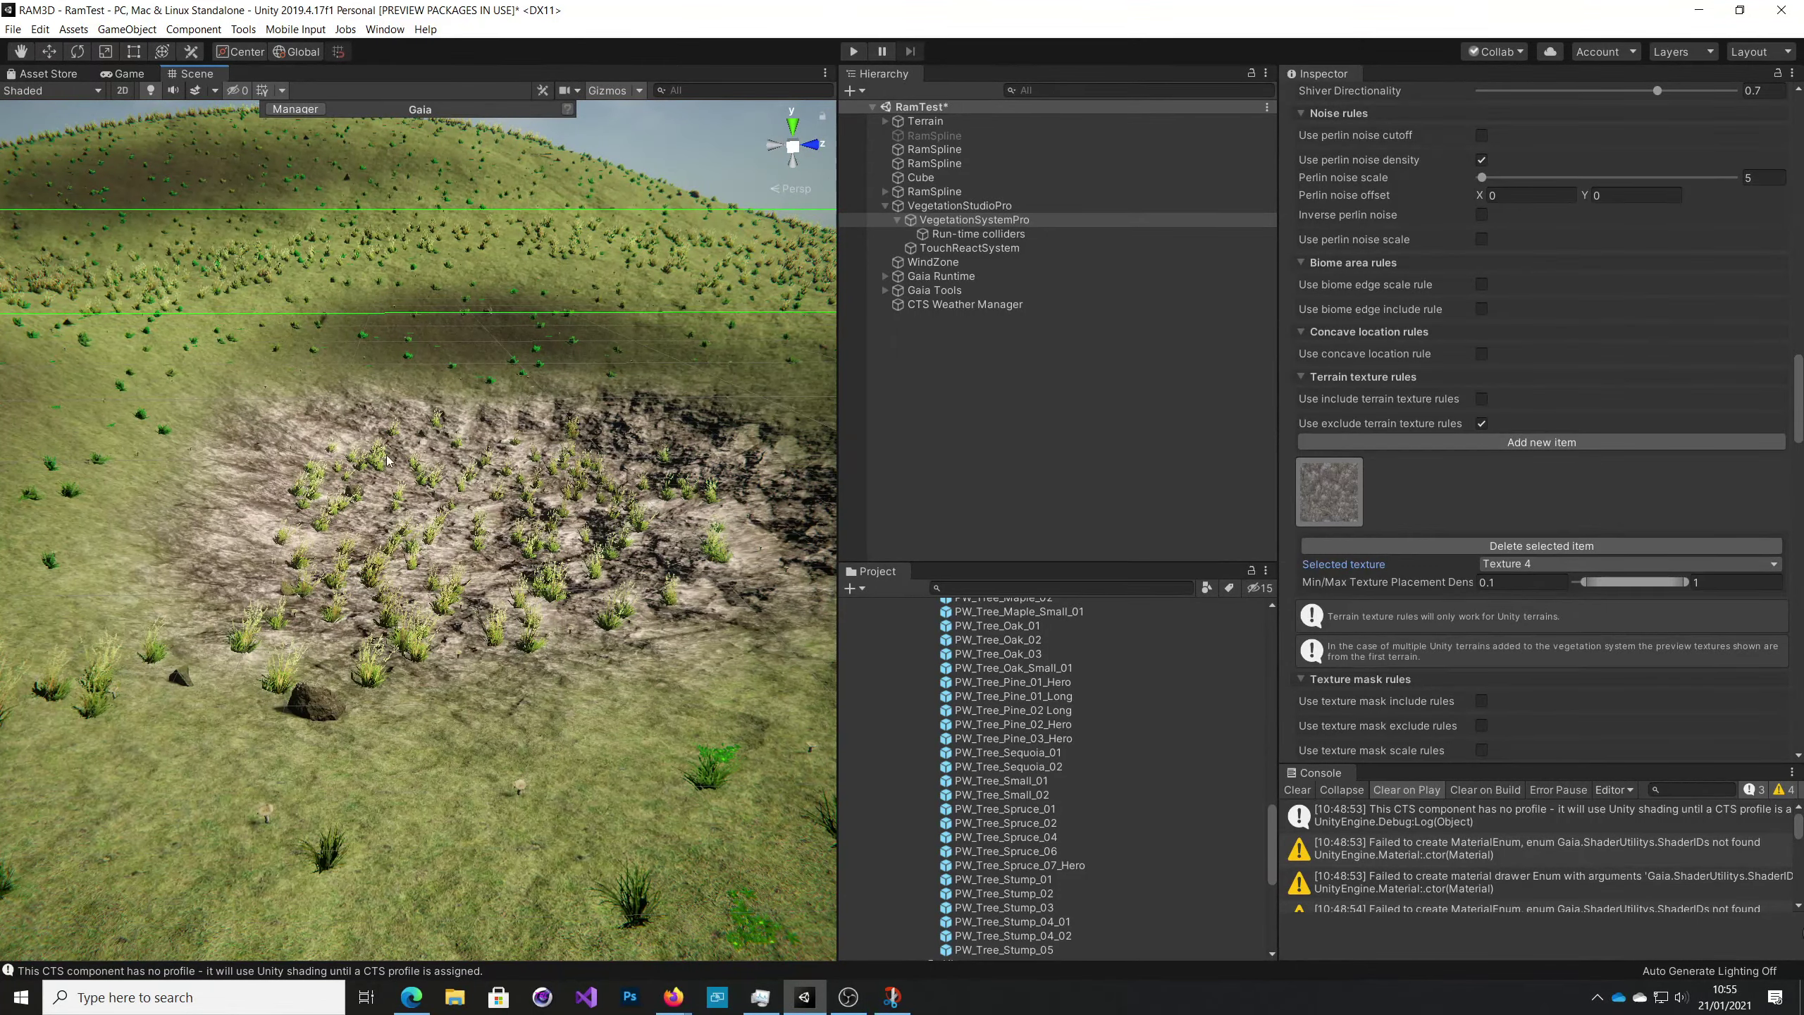
right_click_drag(465, 744, 487, 743)
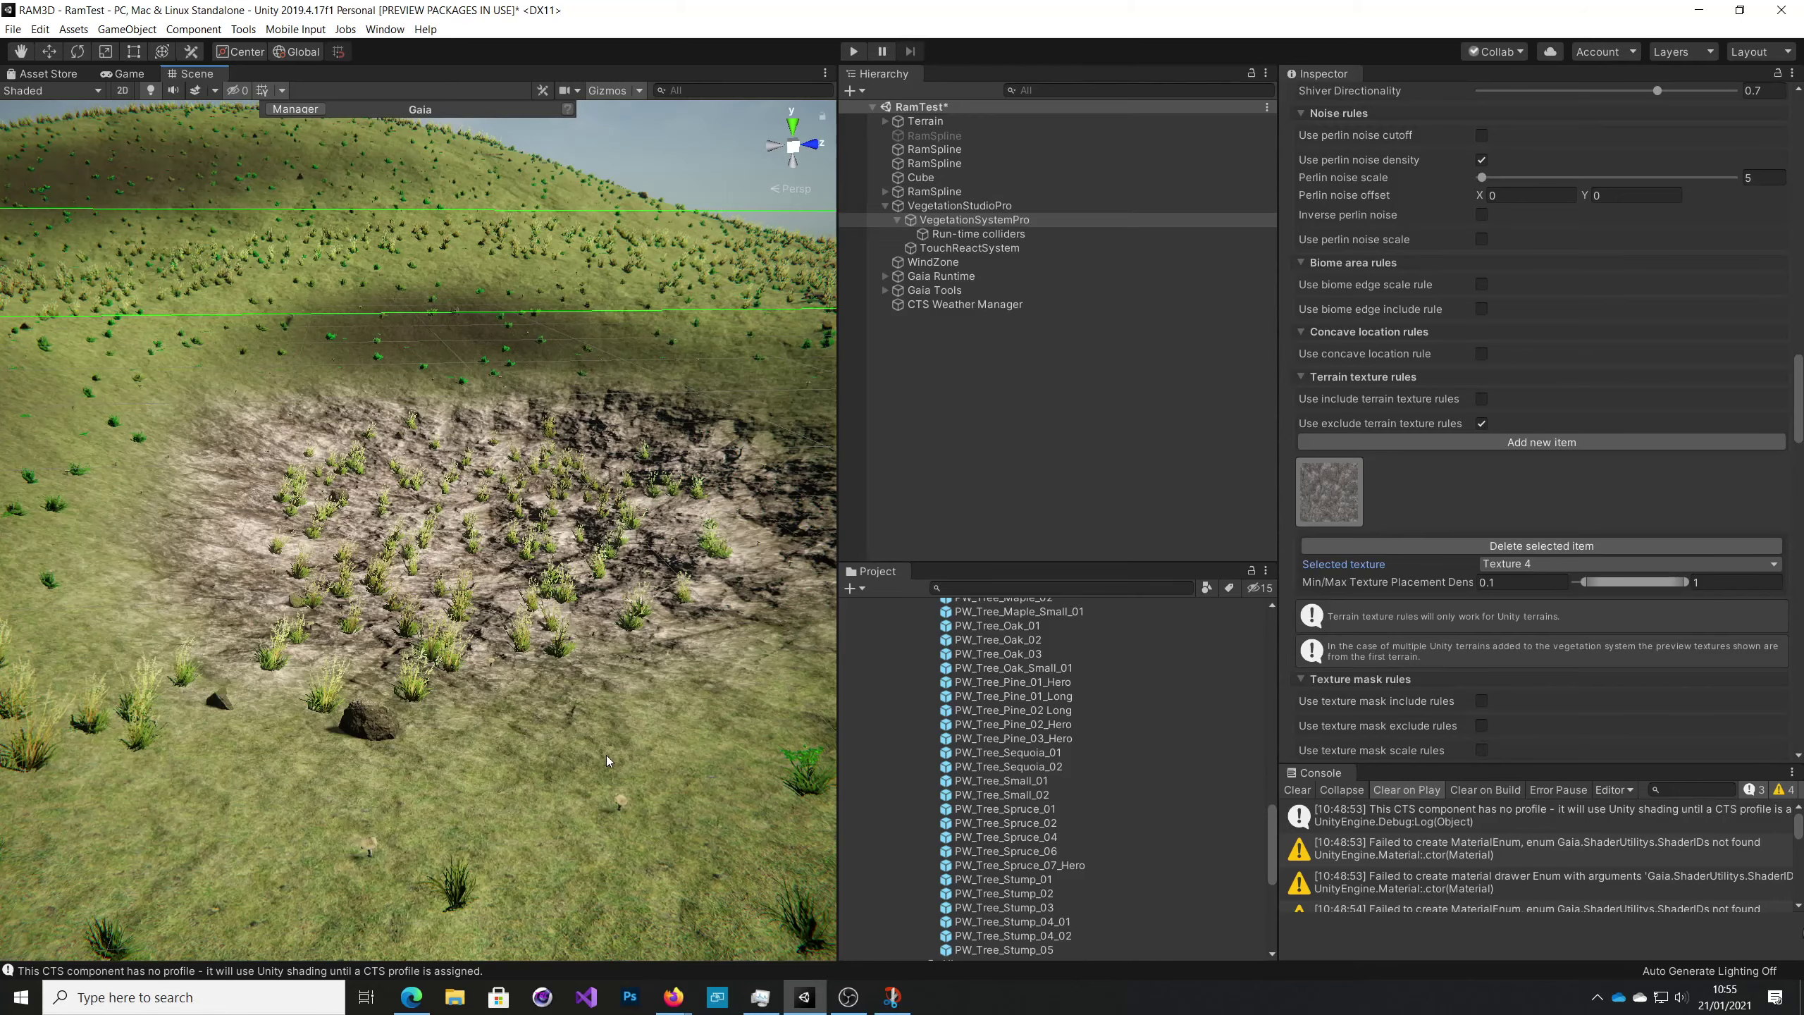
right_click_drag(607, 761, 594, 763)
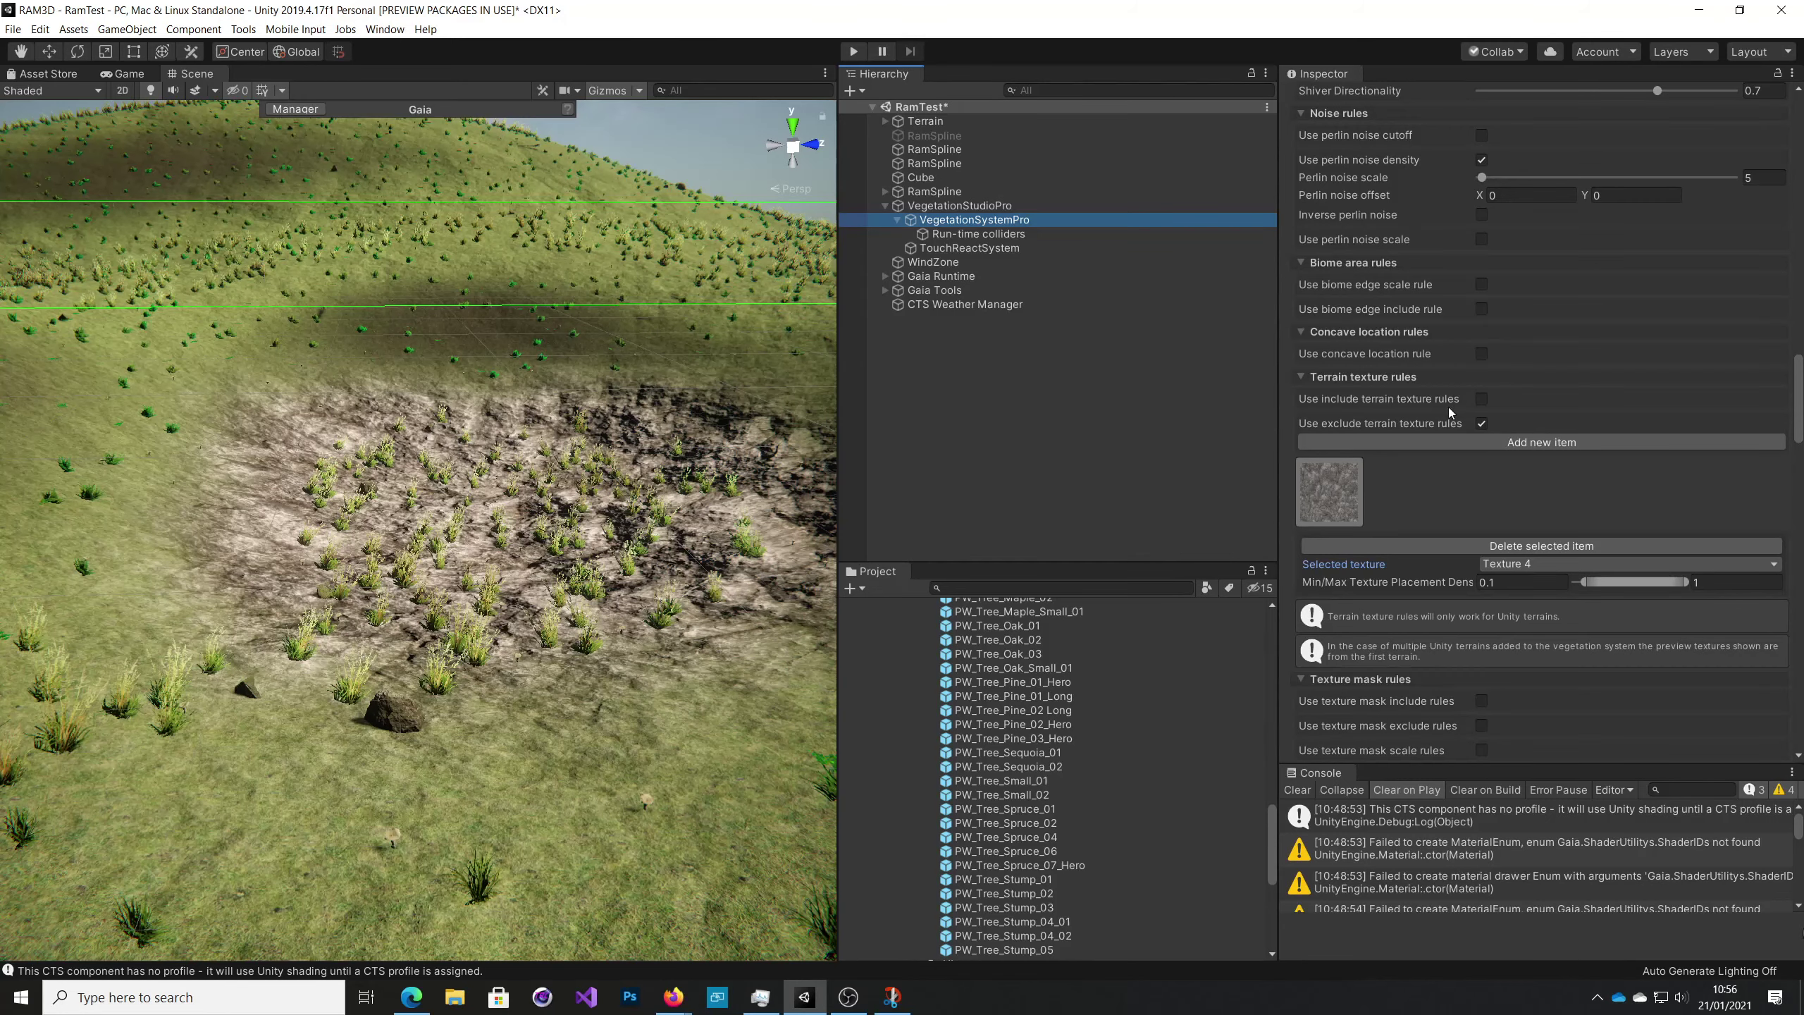
Add an exclude terrain texture rule for Texture 4 to prefab_SM_grass_bush_03 and check the rocky patch up close.
scroll(1563, 297, "up", 10)
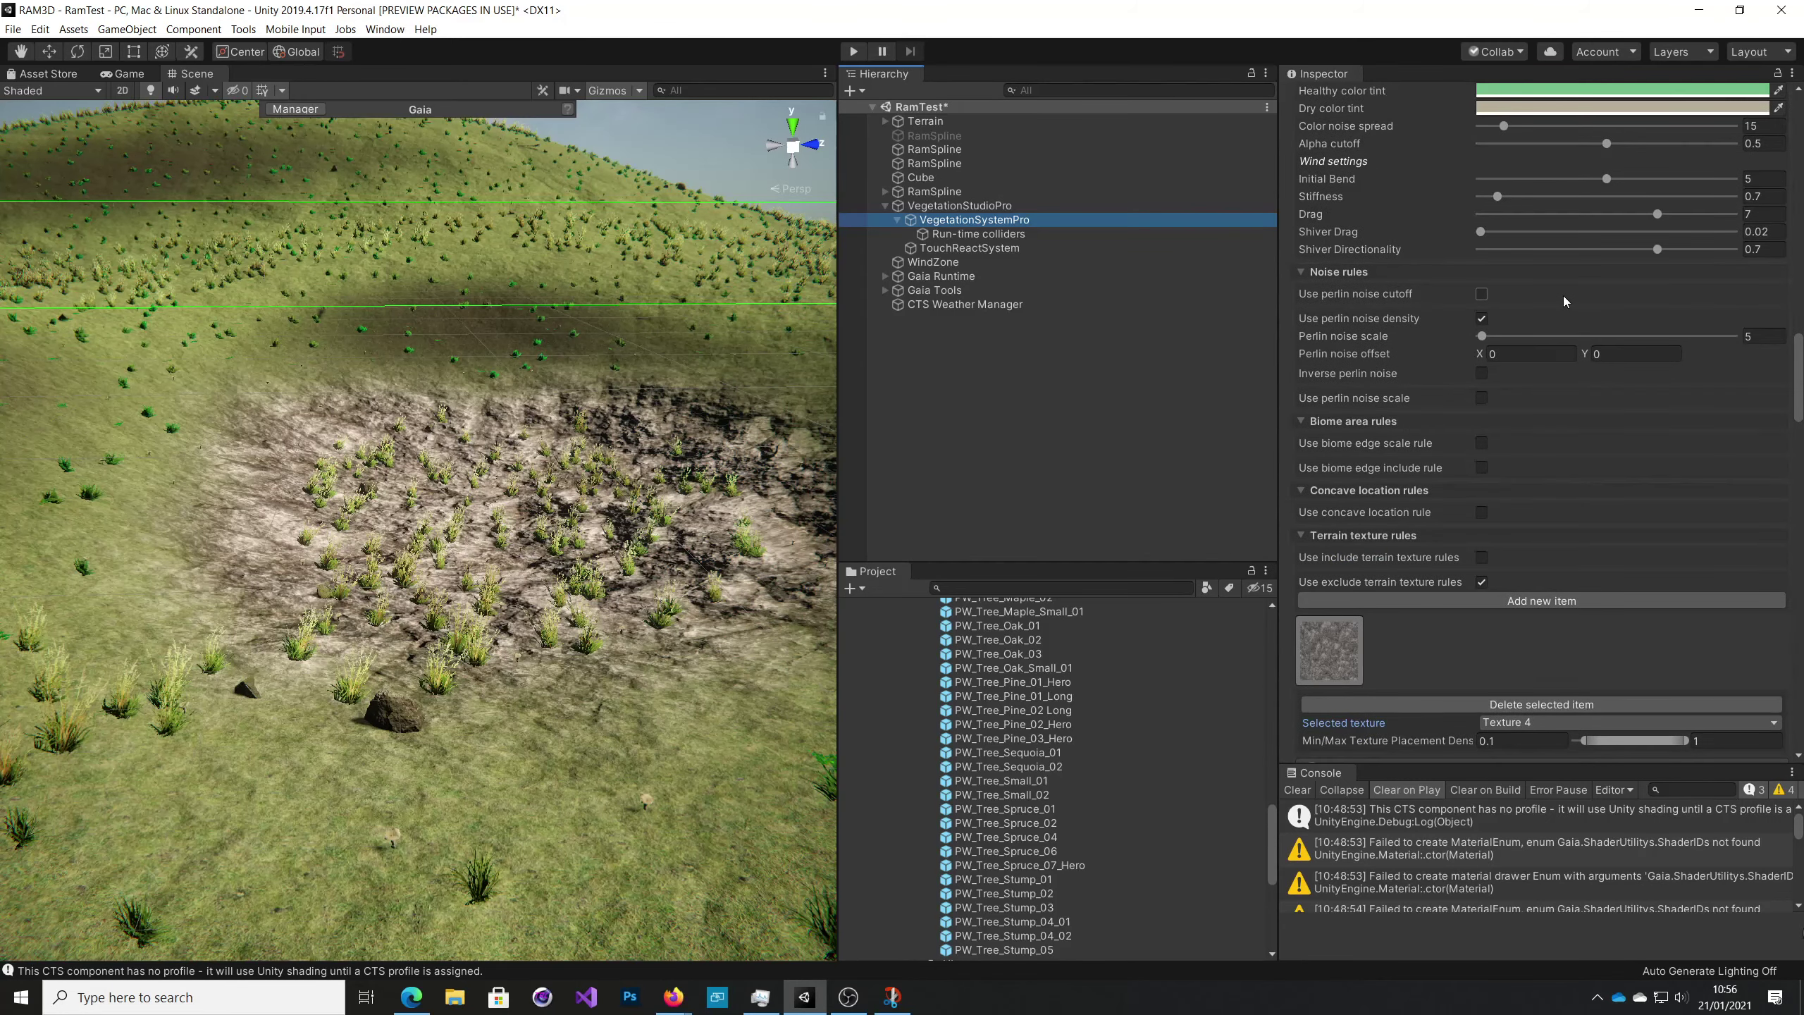
scroll(1570, 325, "up", 5)
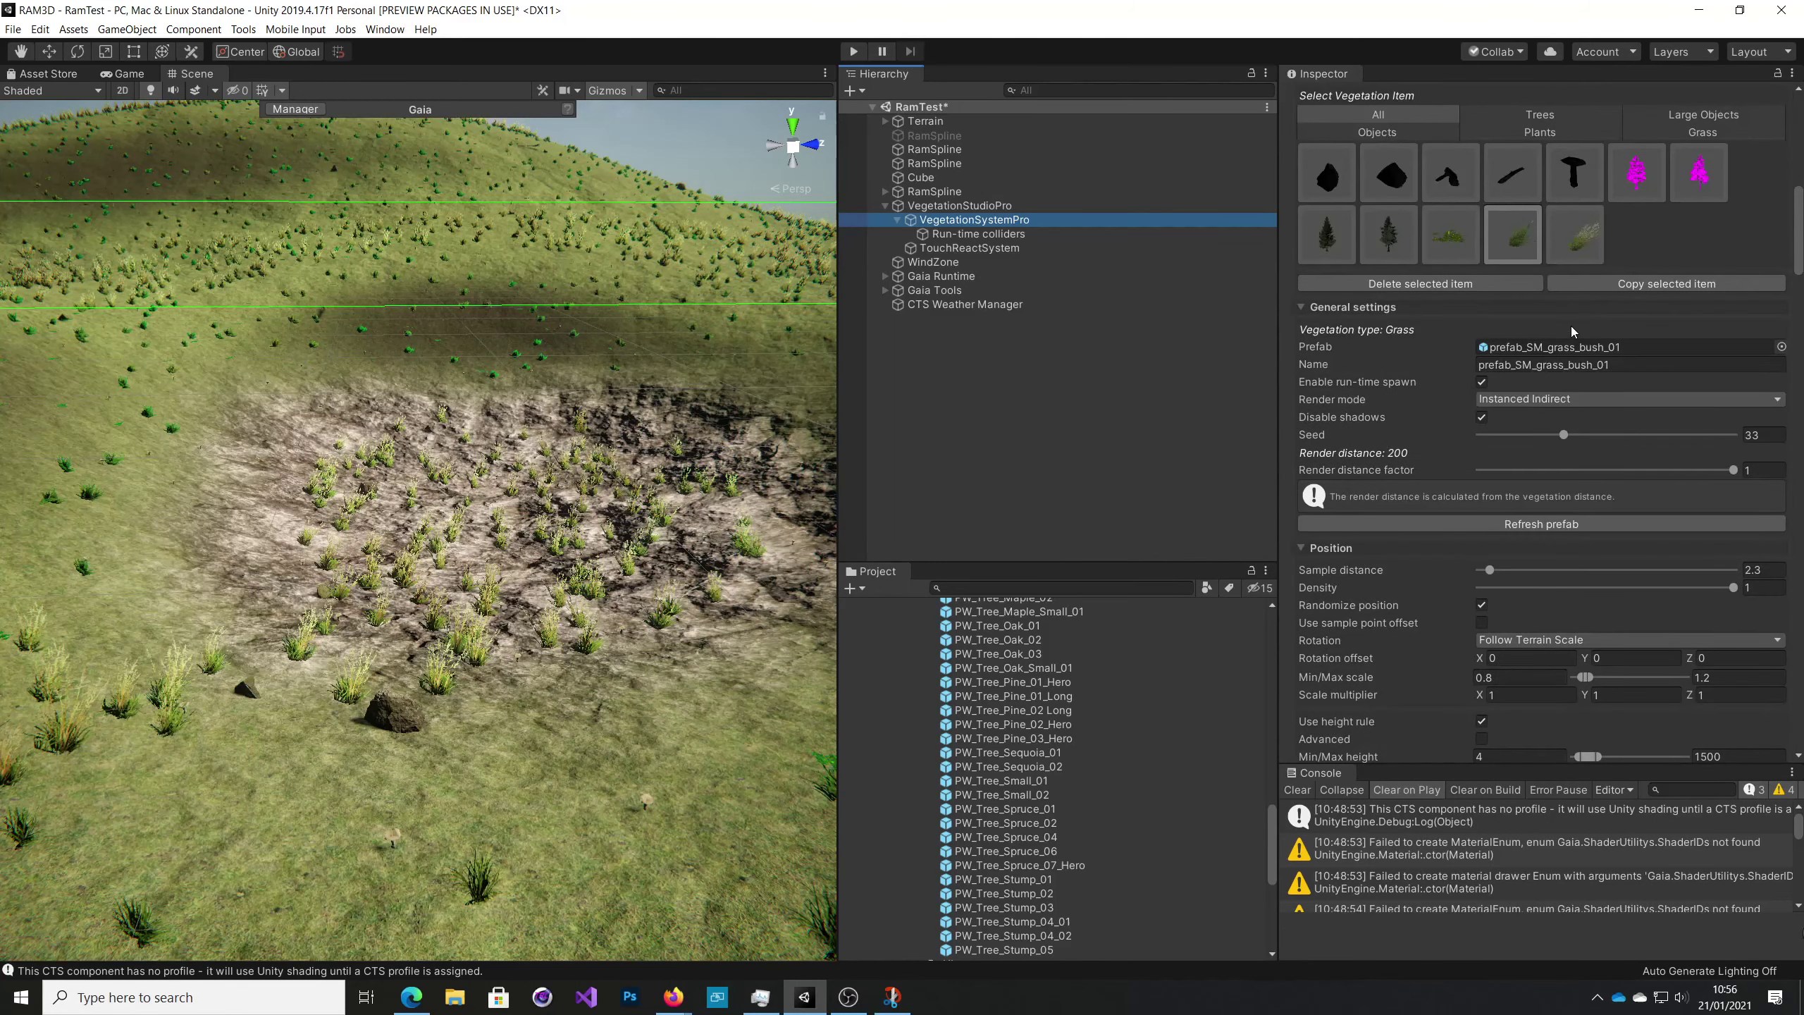
left_click(1515, 250)
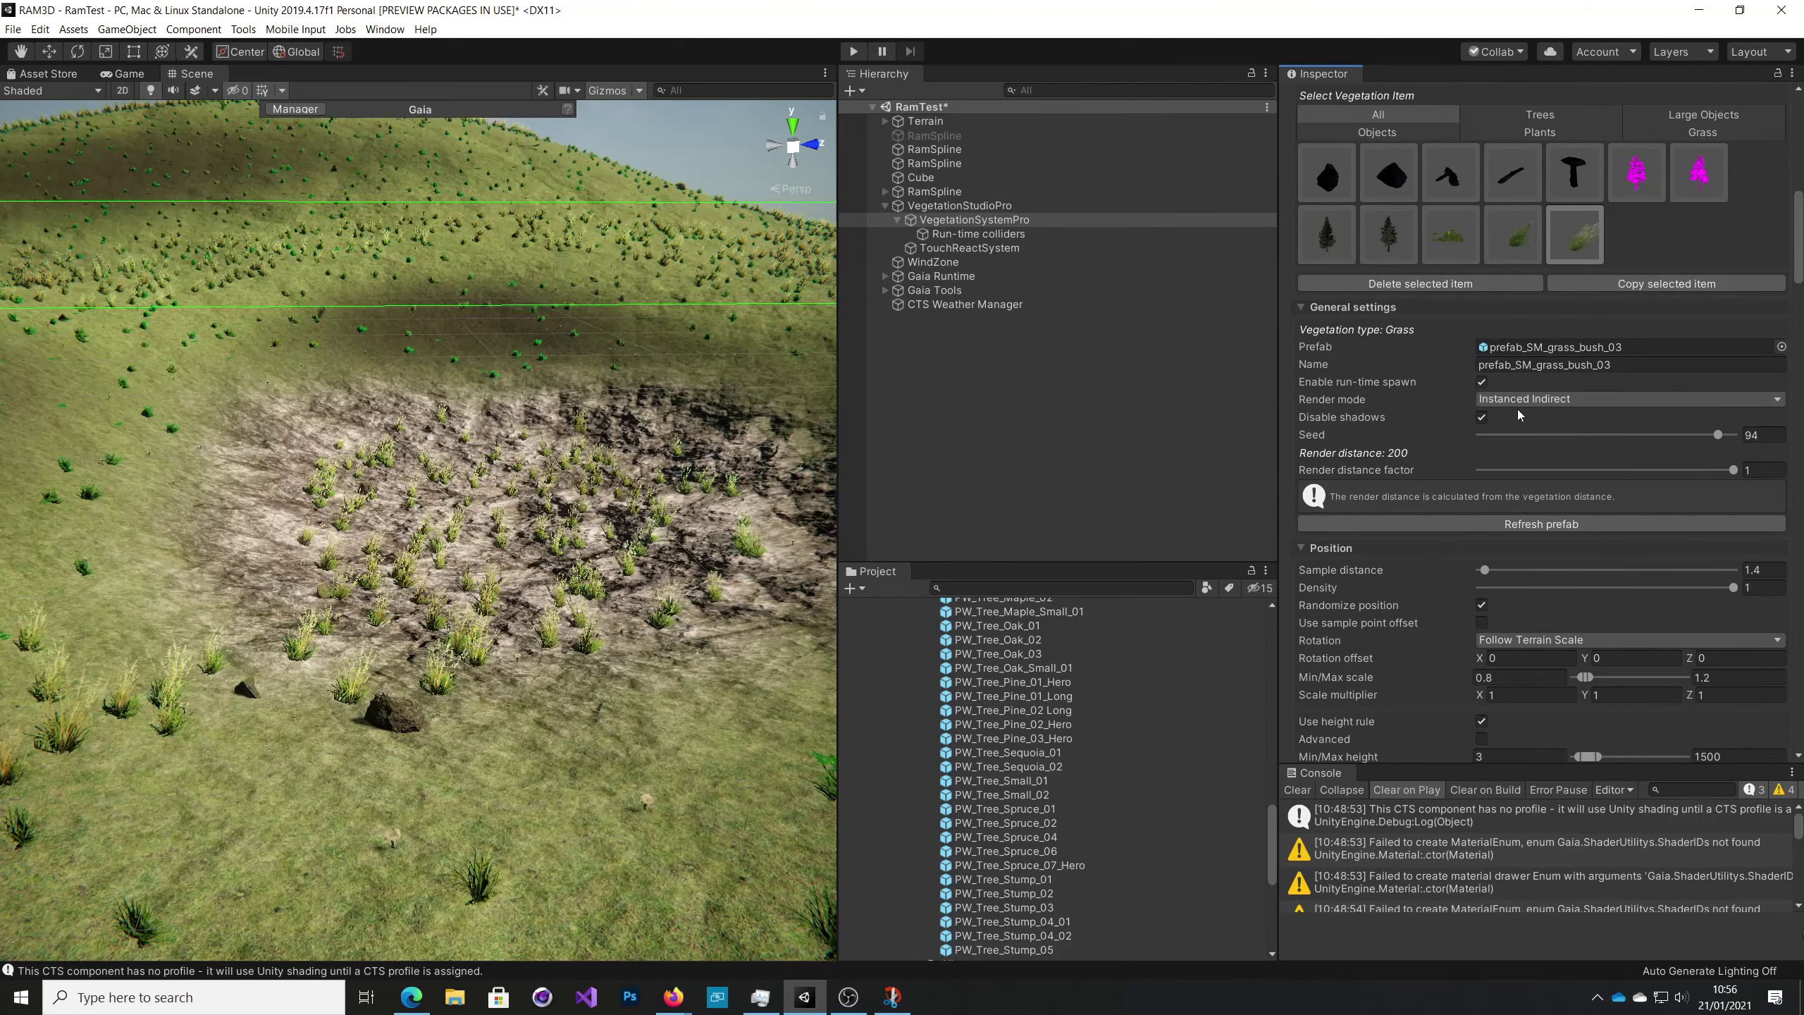
scroll(1516, 409, "down", 15)
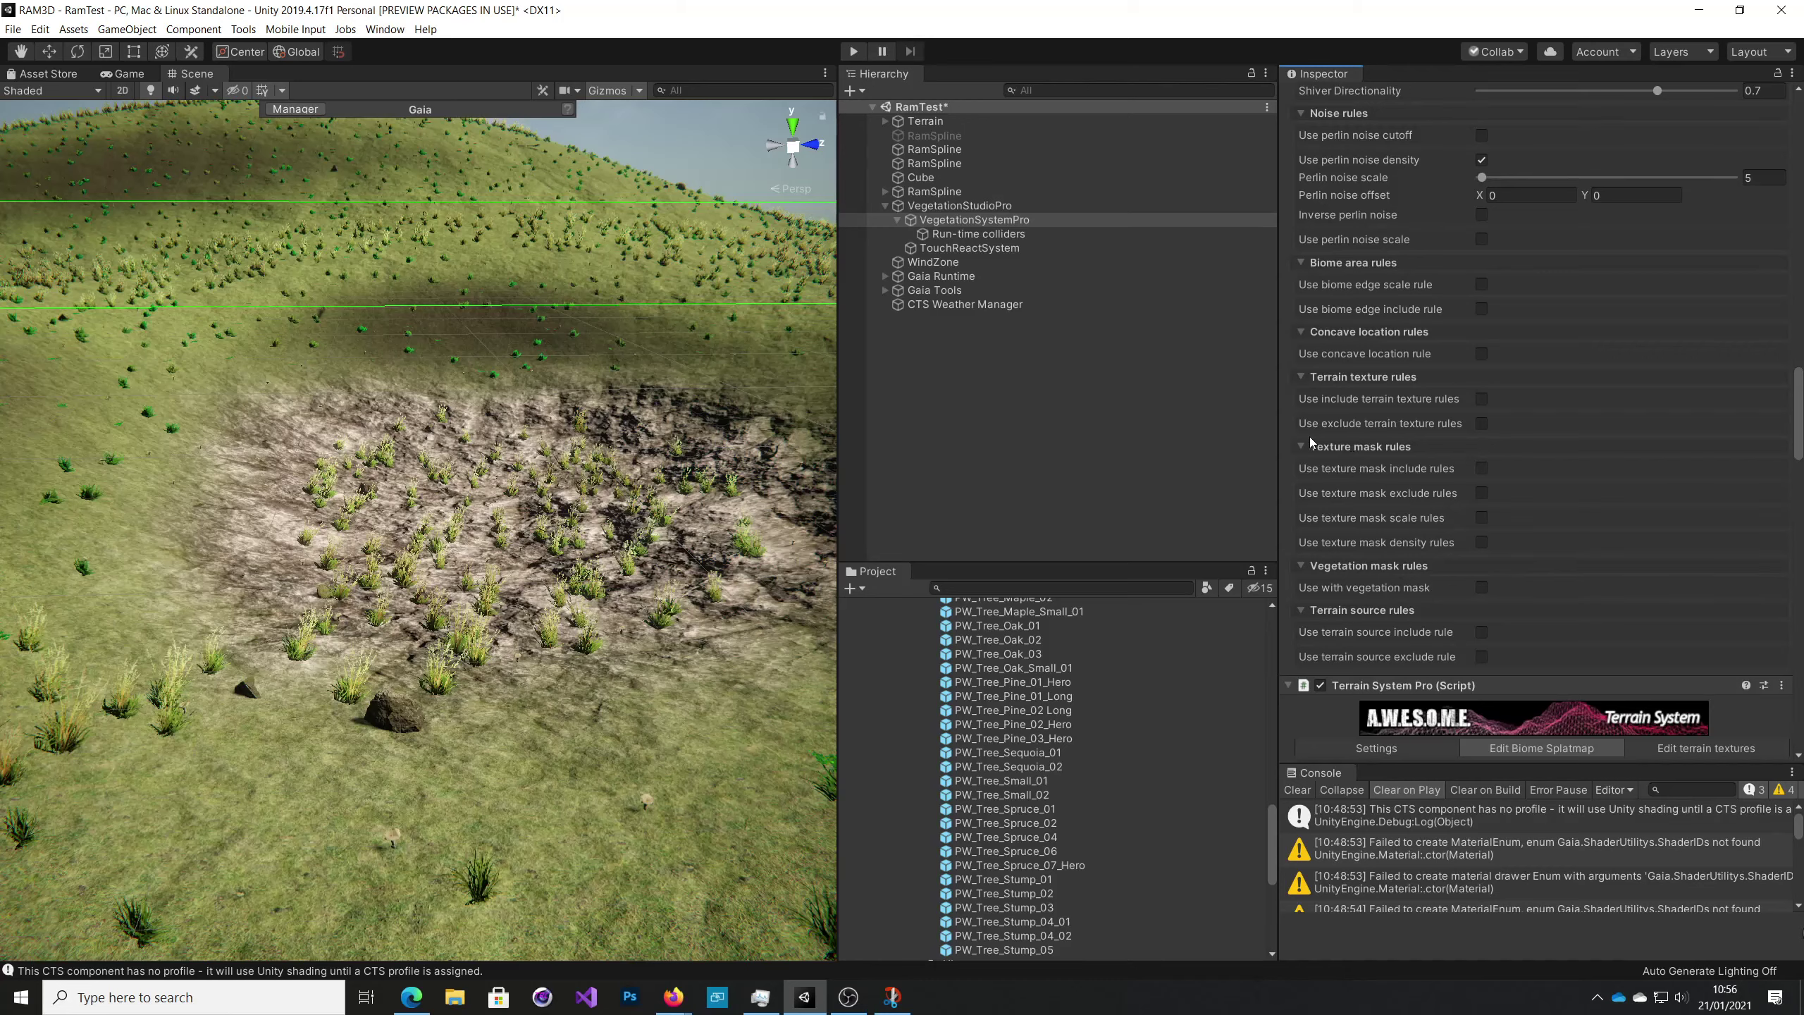
left_click(1480, 423)
left_click(1475, 443)
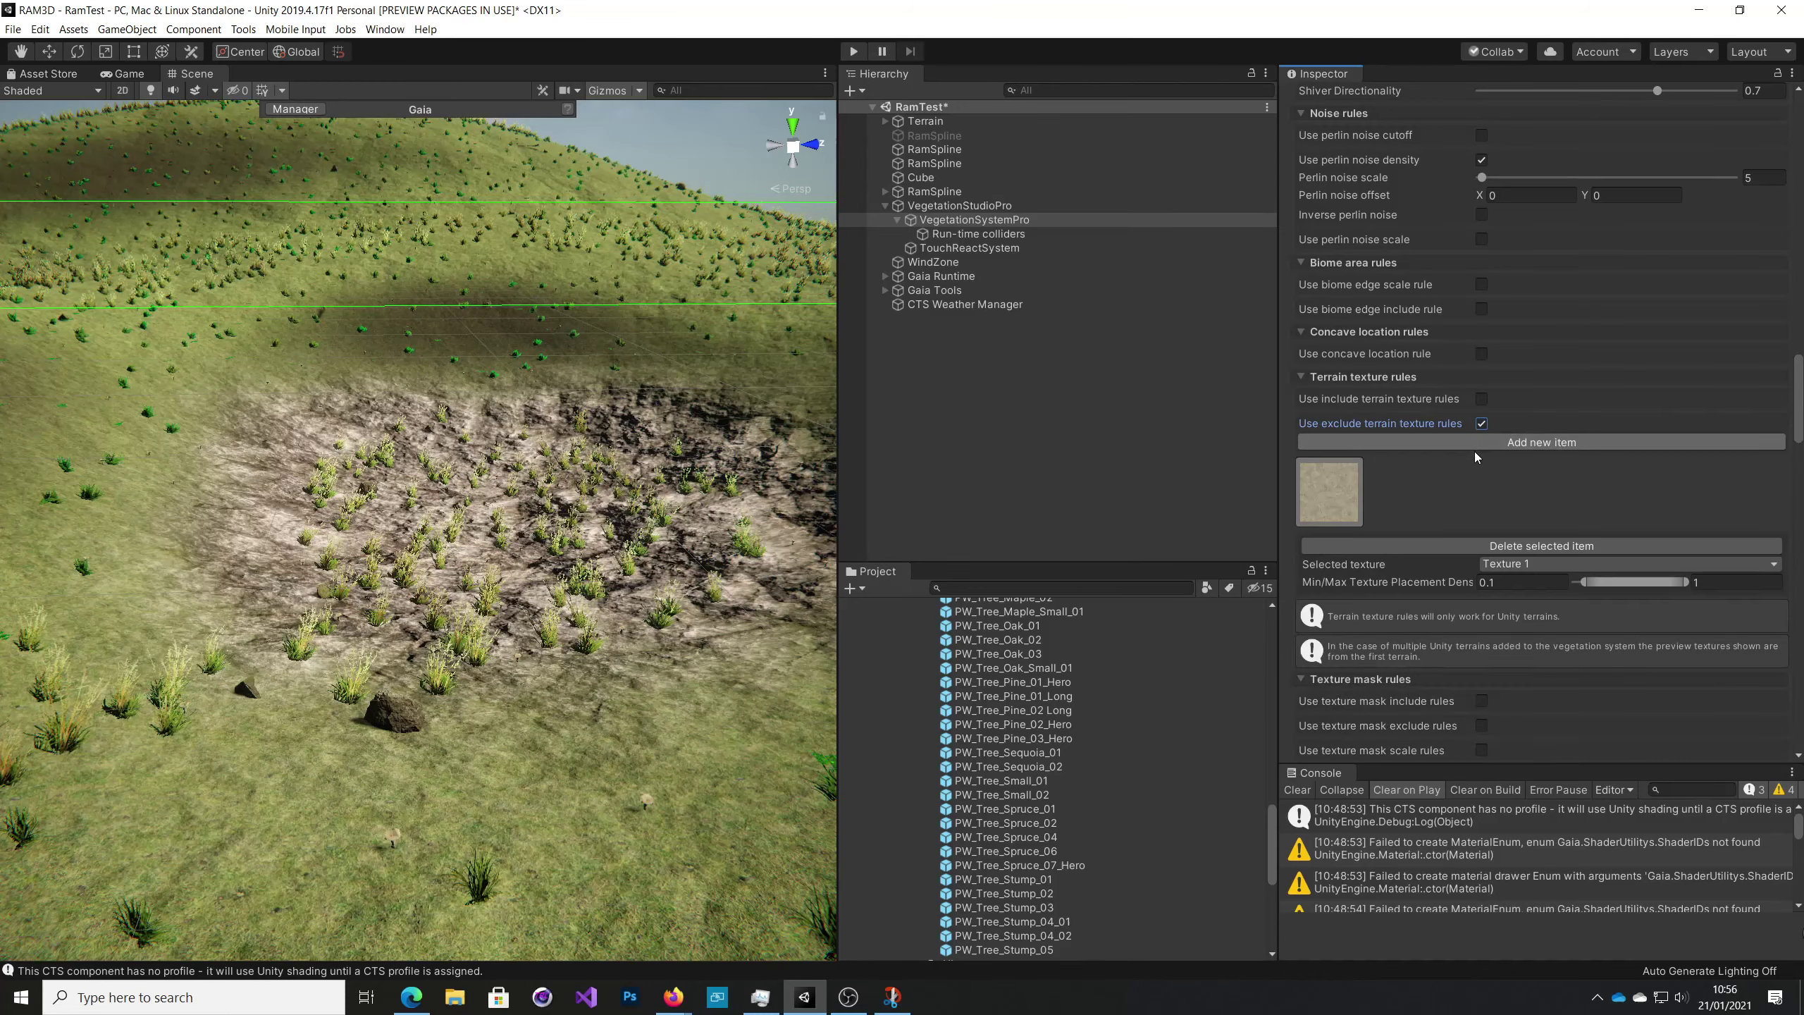
left_click(1499, 567)
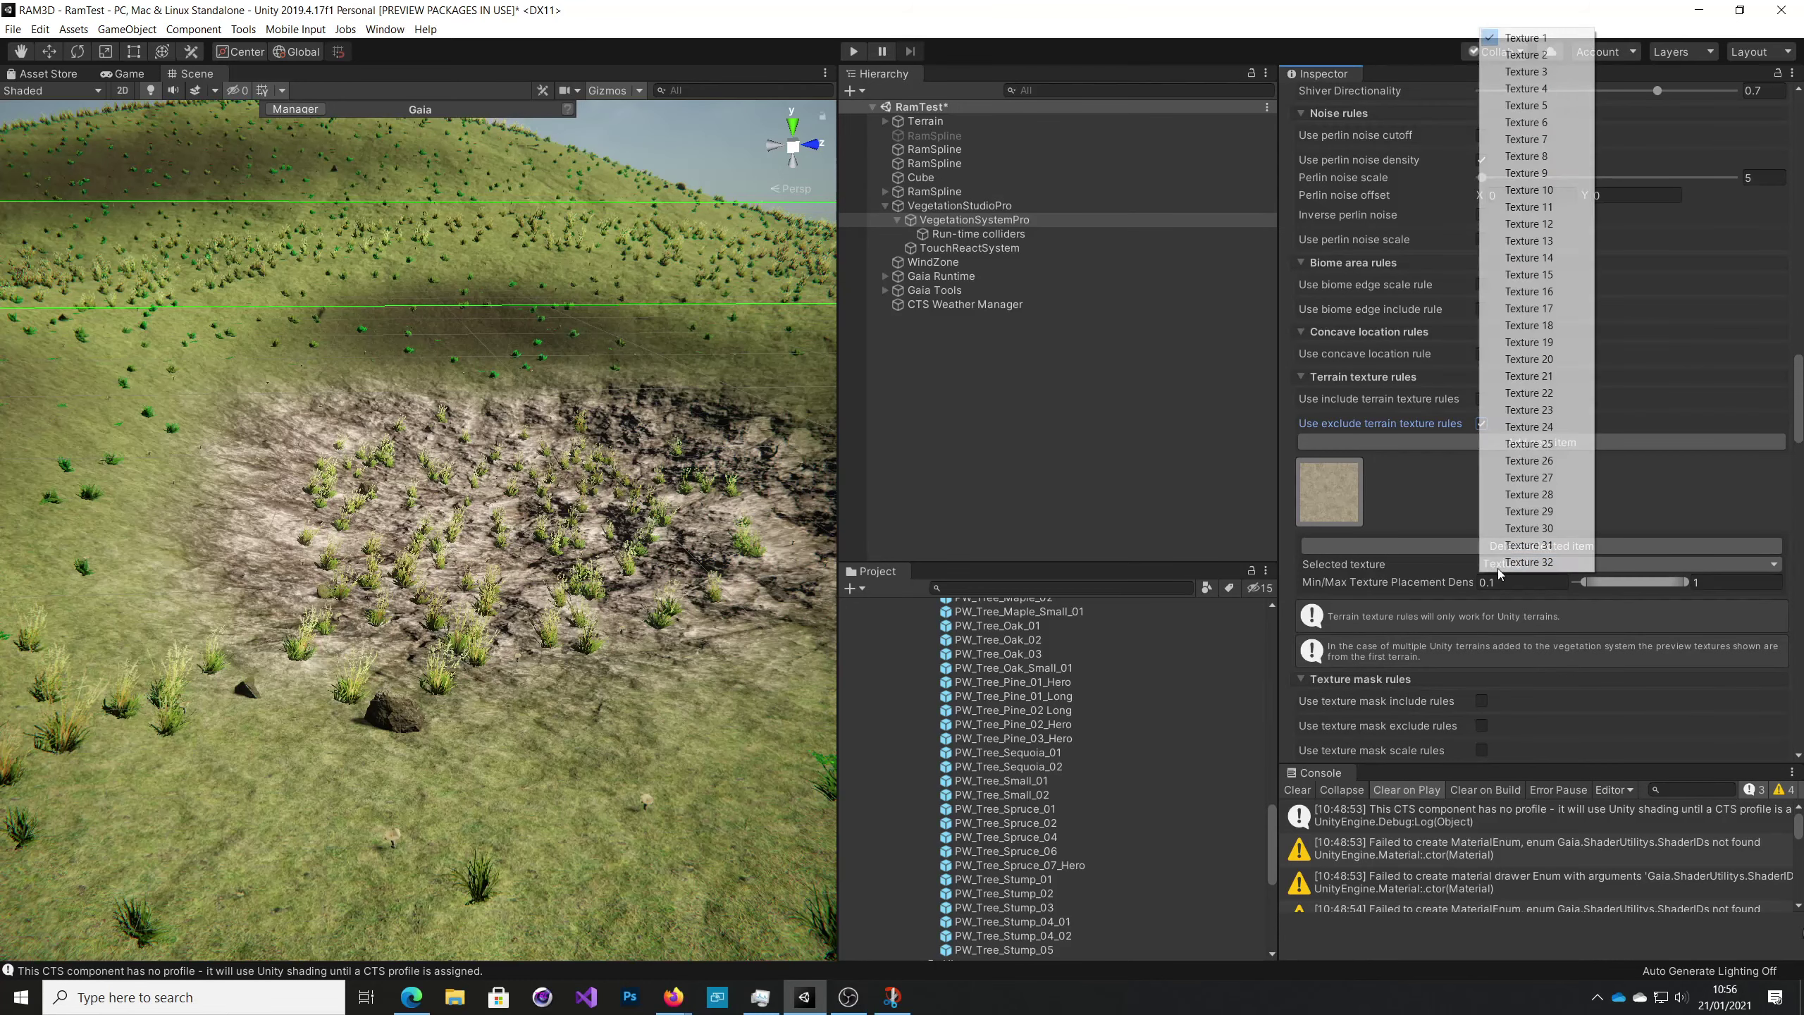
left_click(1513, 90)
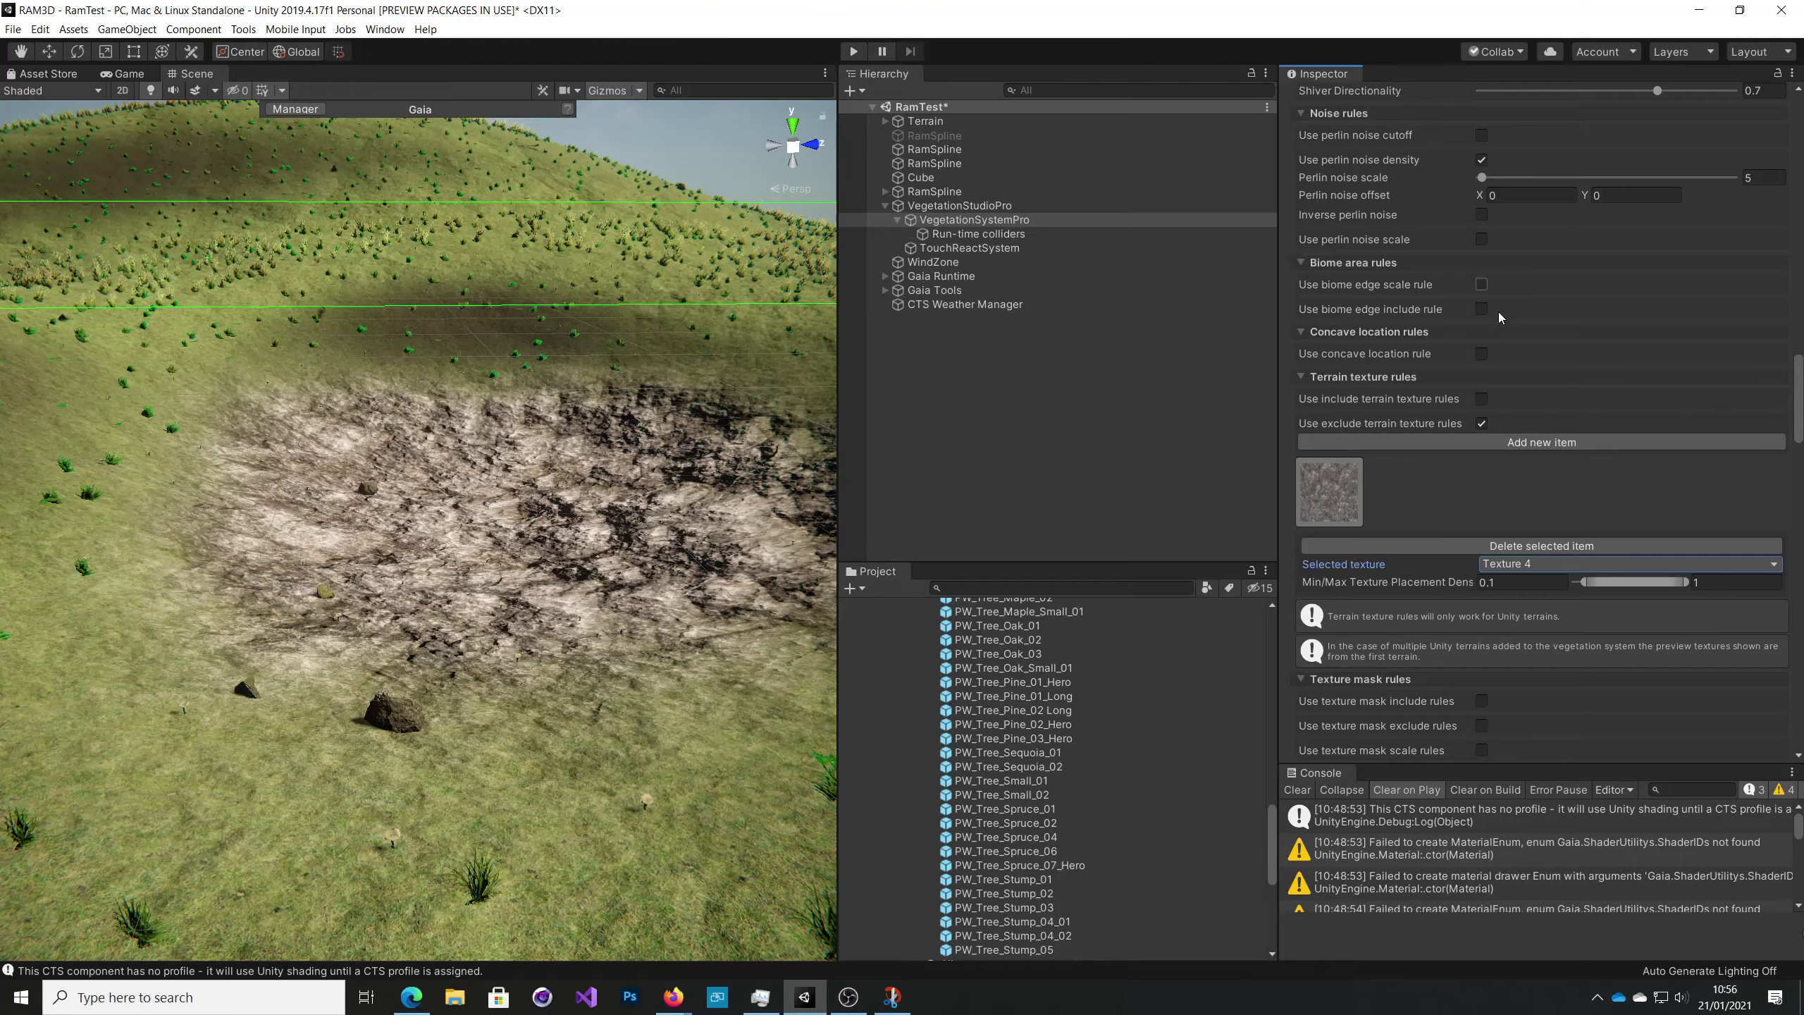
right_click_drag(632, 590, 492, 535)
key("s")
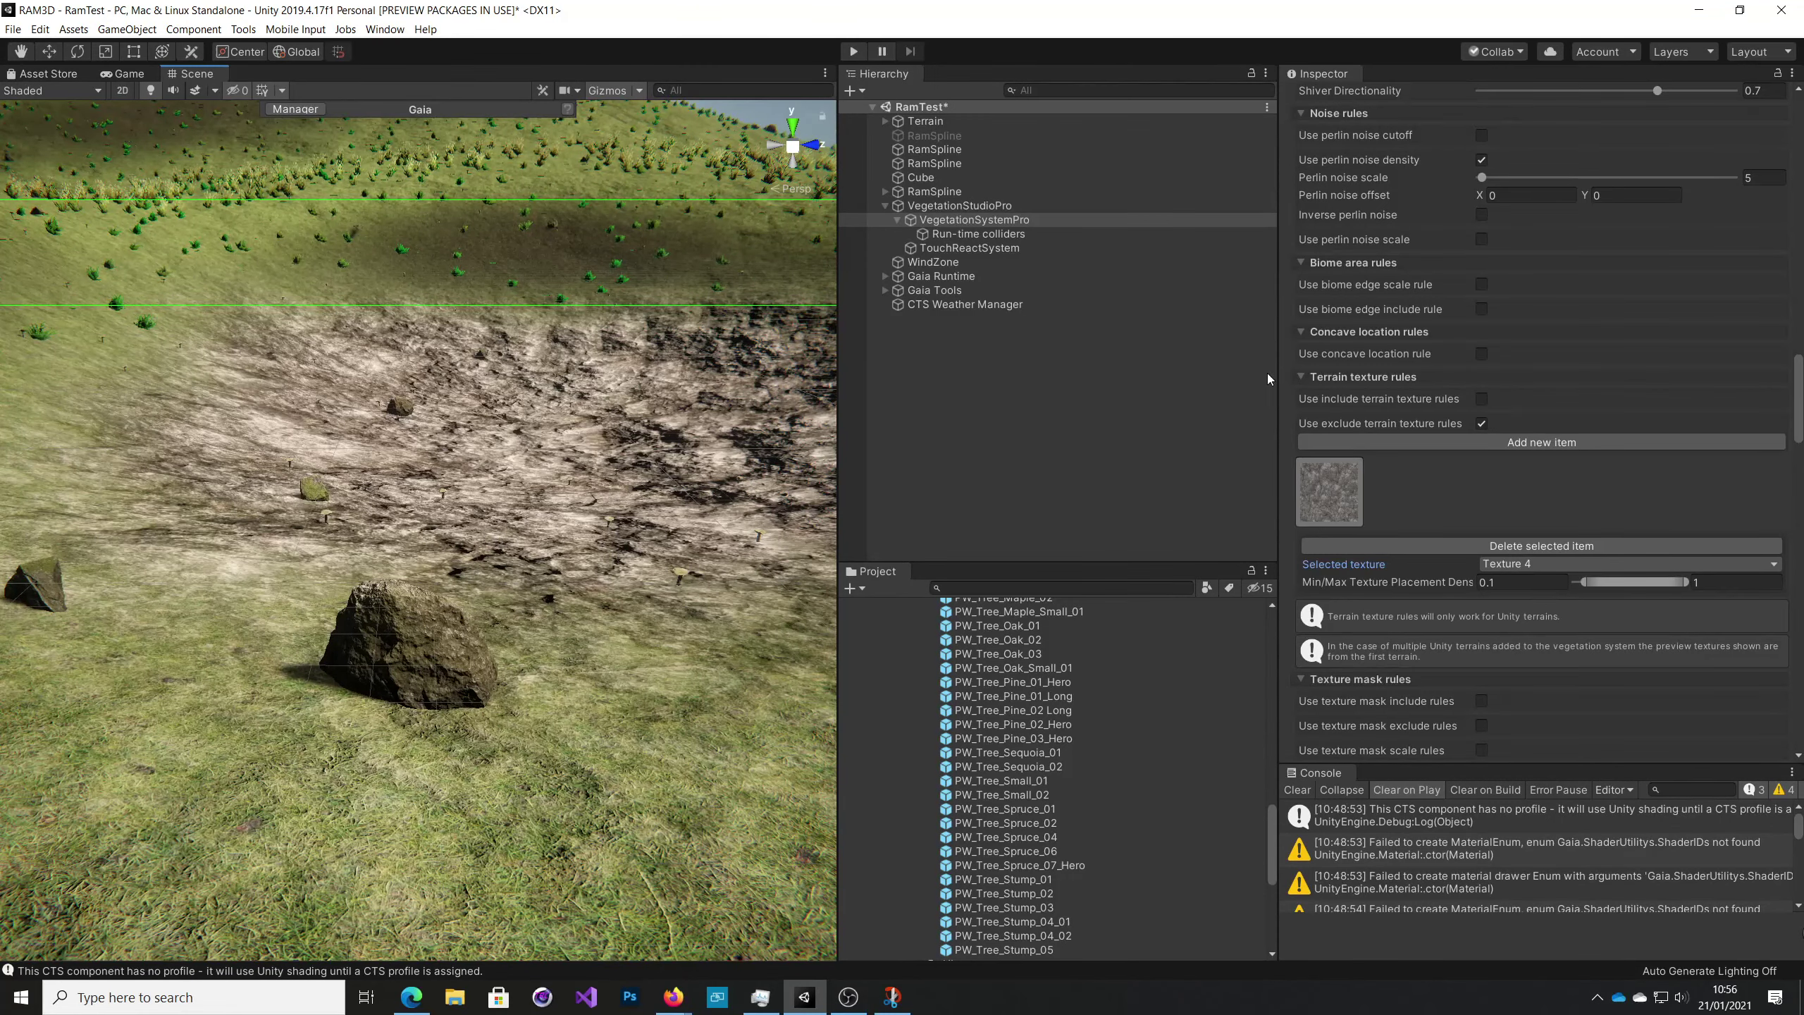
Exclude Texture 4 from the placement of prefab_Mushroom_Russula_02 with a terrain texture rule and look over the rocky patch.
scroll(1598, 290, "up", 15)
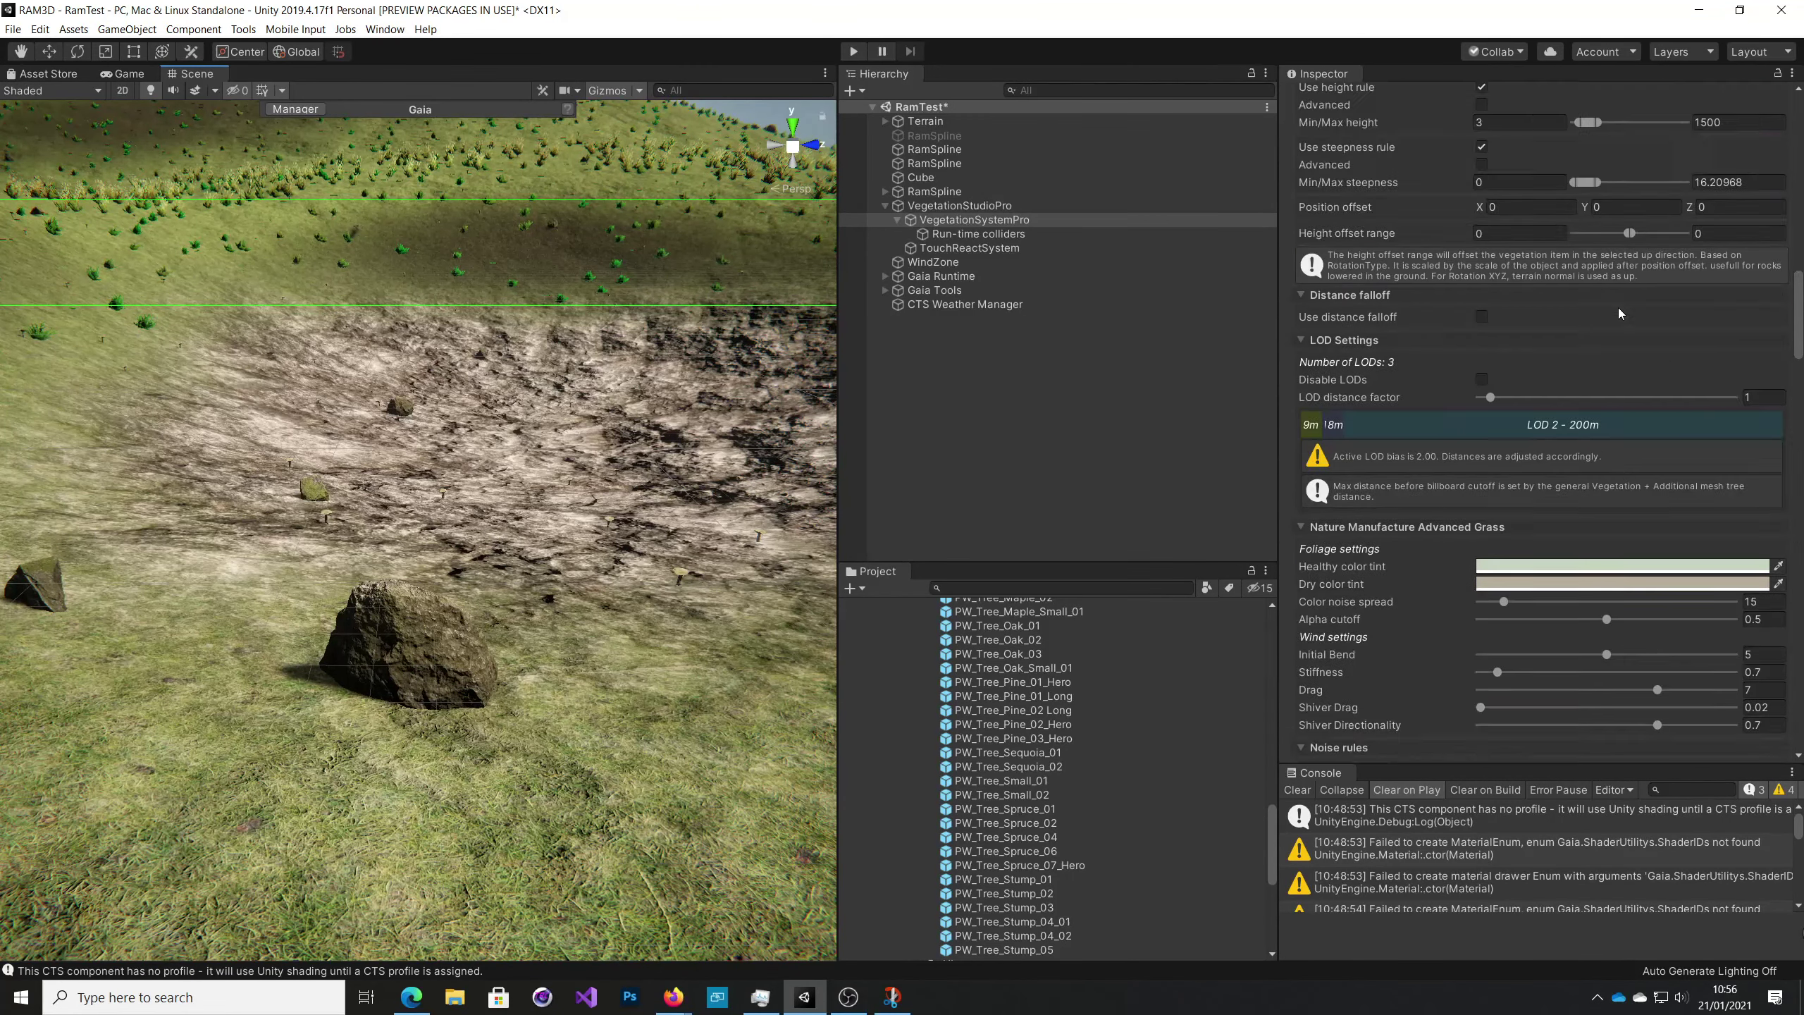
scroll(1624, 318, "up", 5)
left_click(1587, 489)
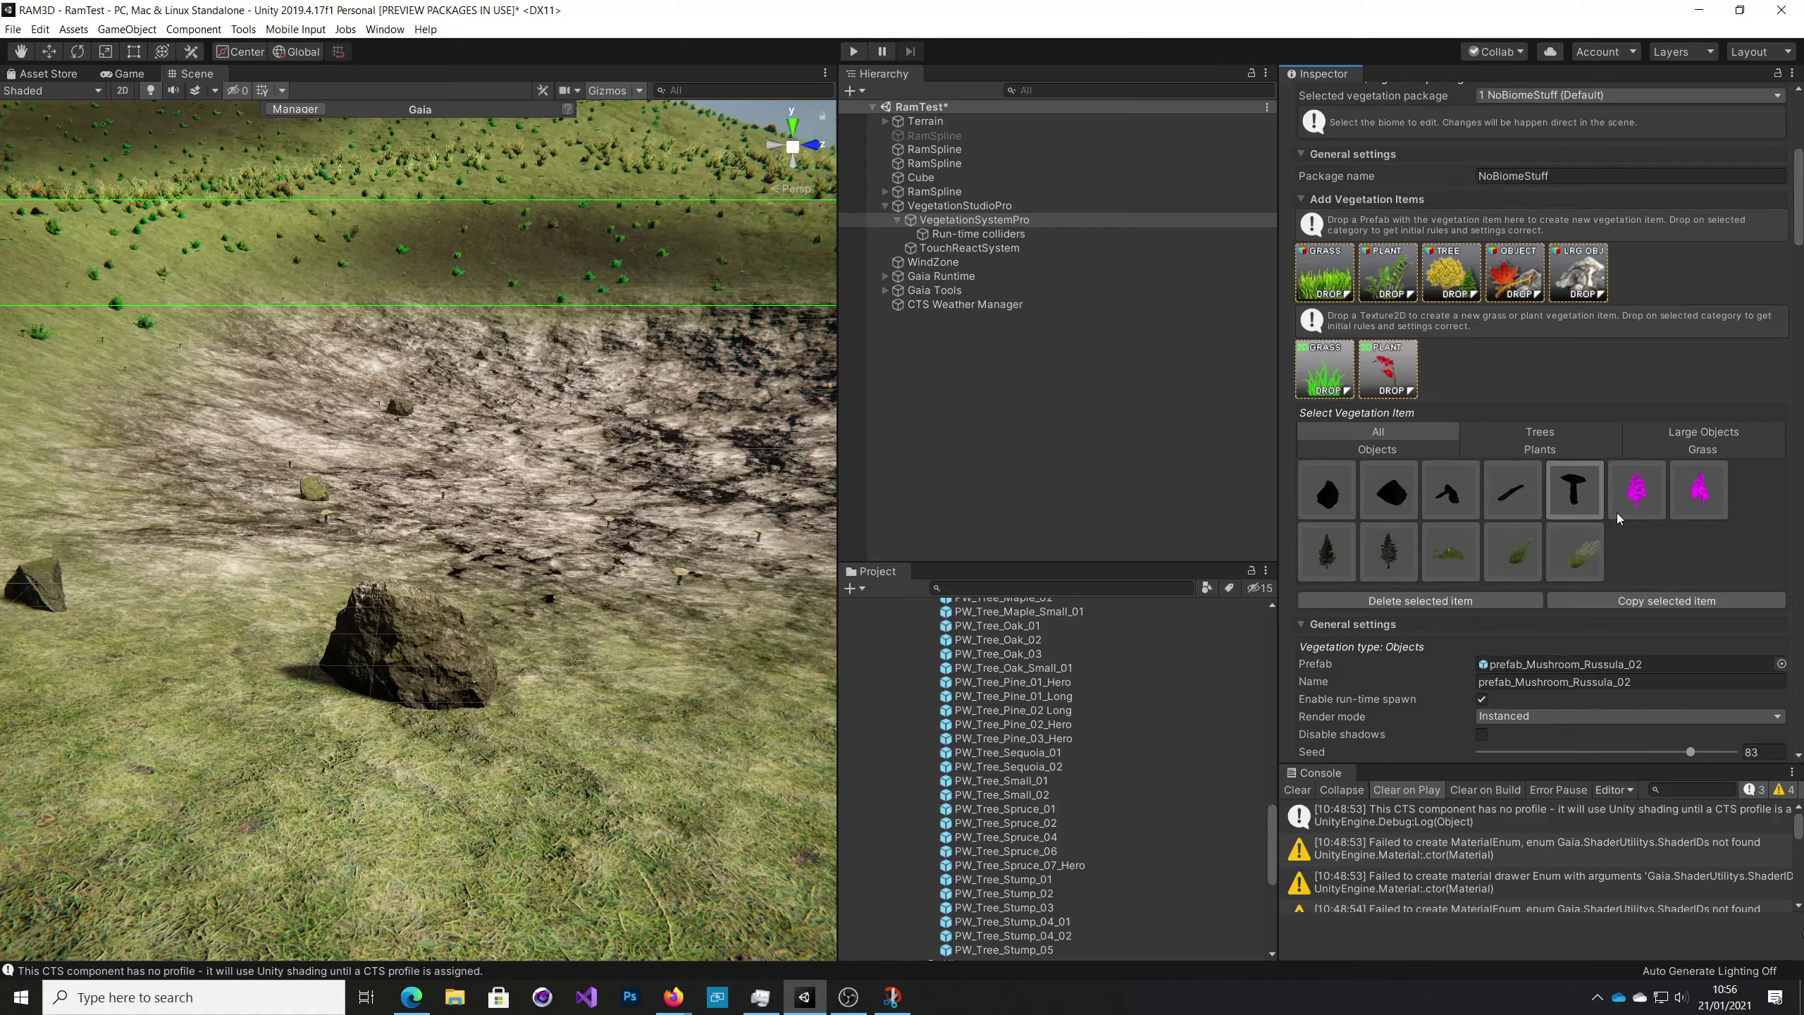
scroll(1626, 513, "down", 15)
scroll(1626, 512, "down", 3)
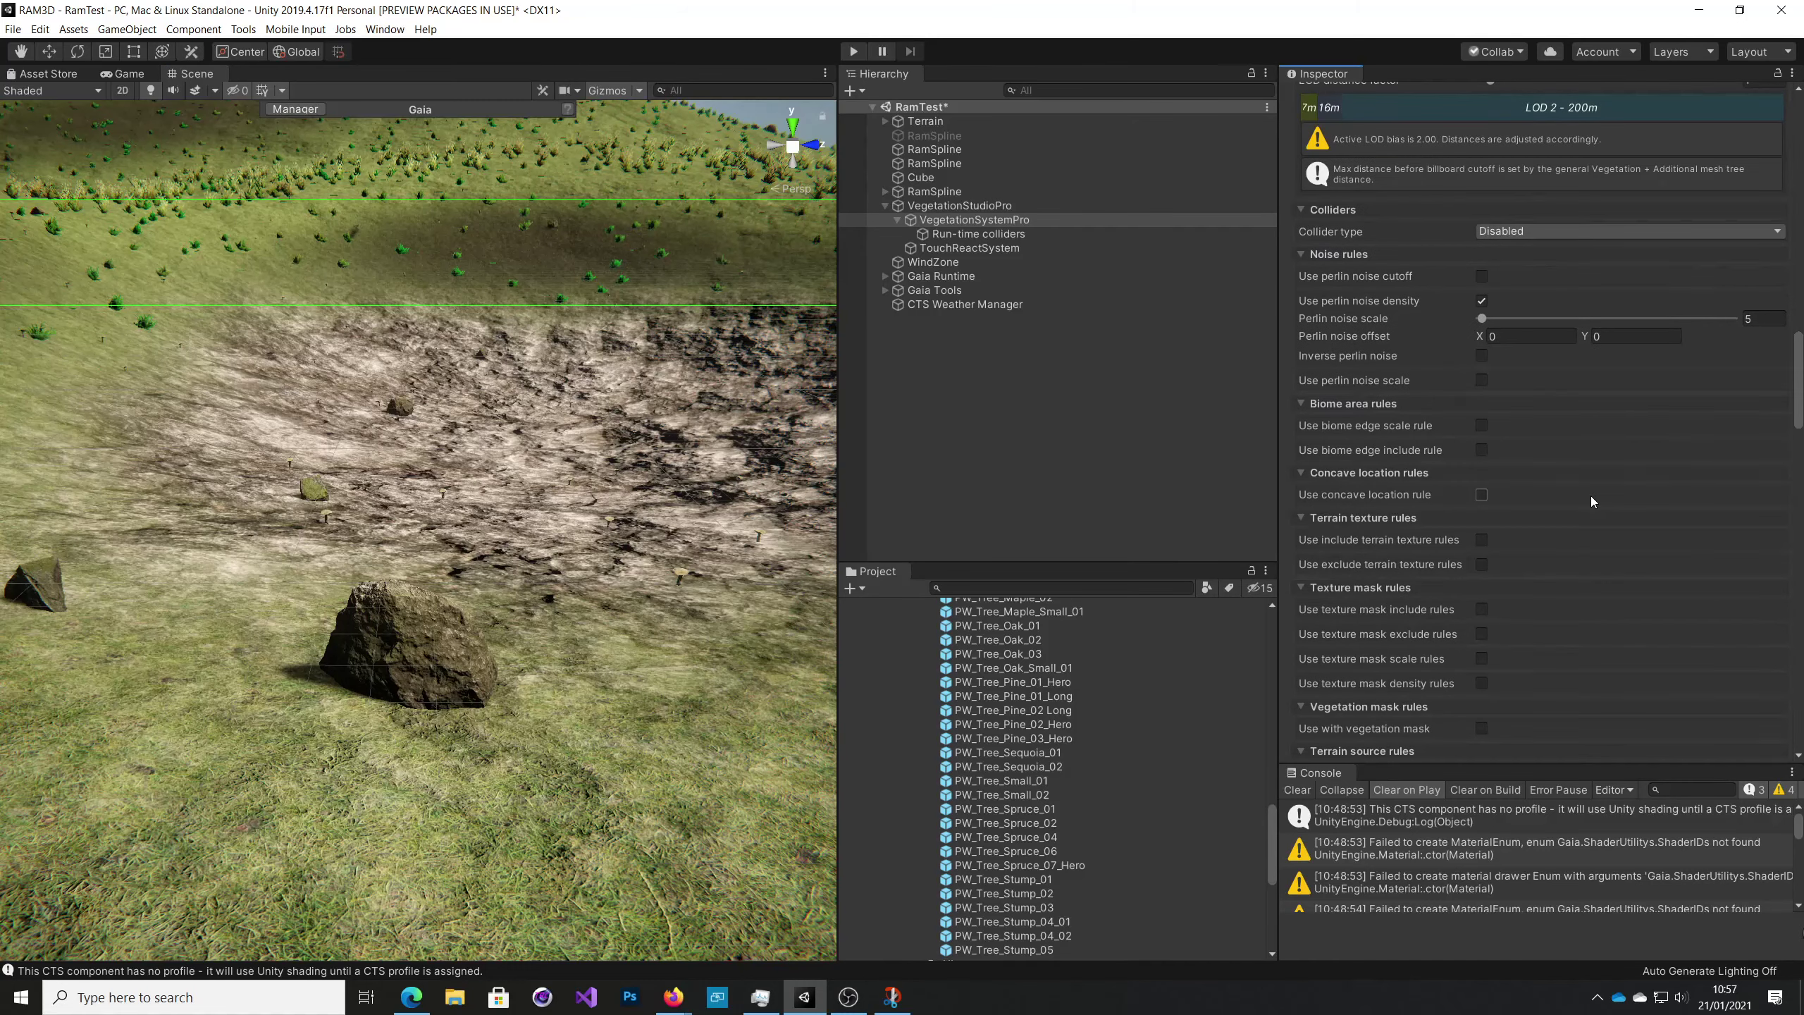
scroll(1475, 544, "down", 3)
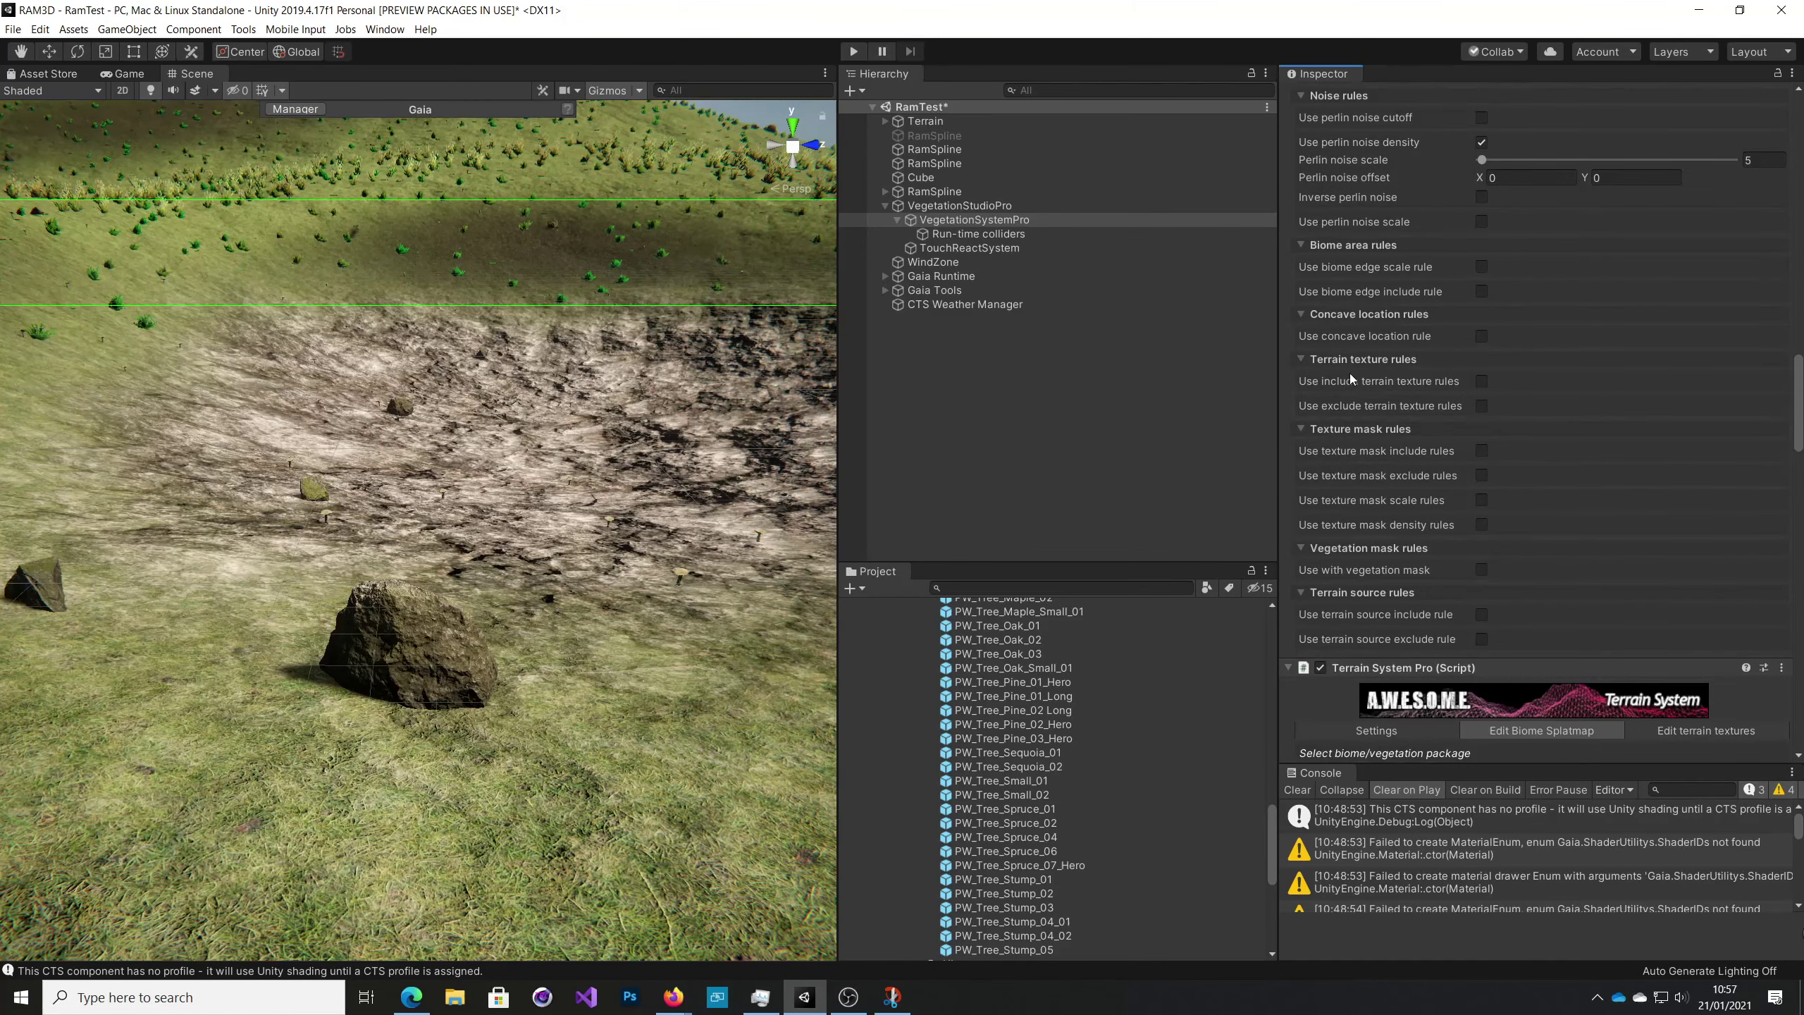
left_click(1484, 407)
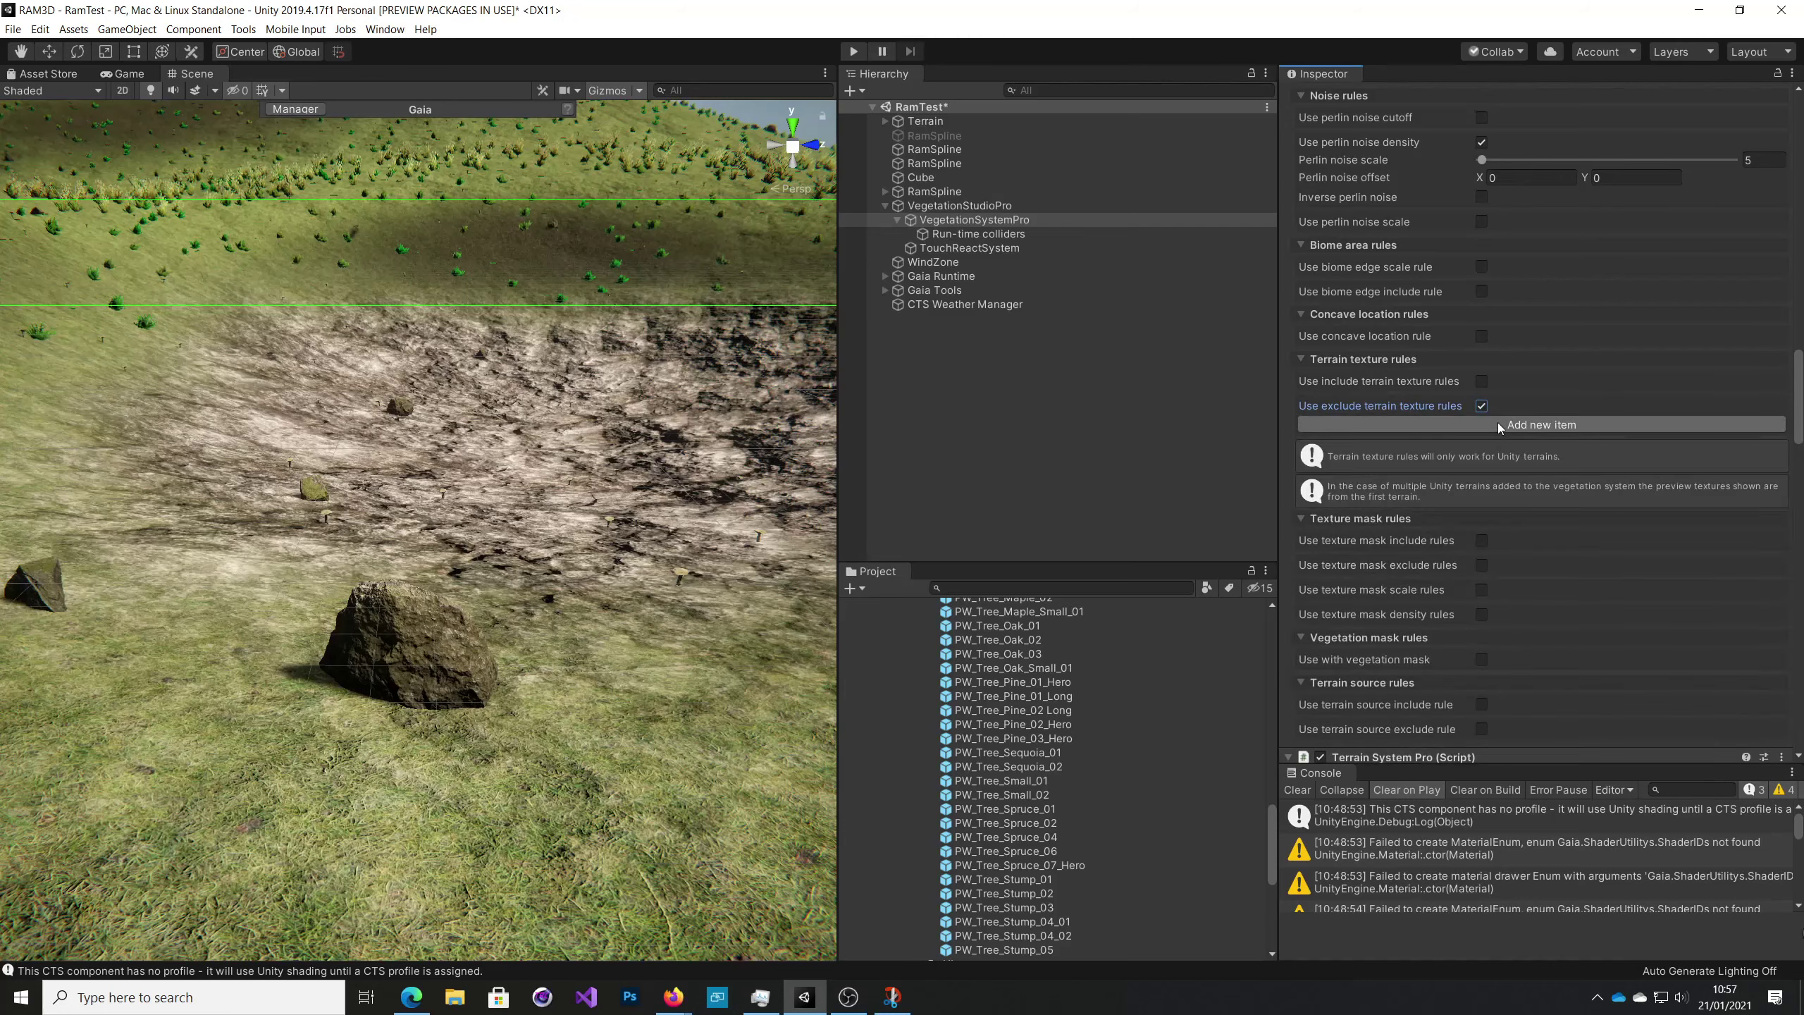
left_click(1500, 424)
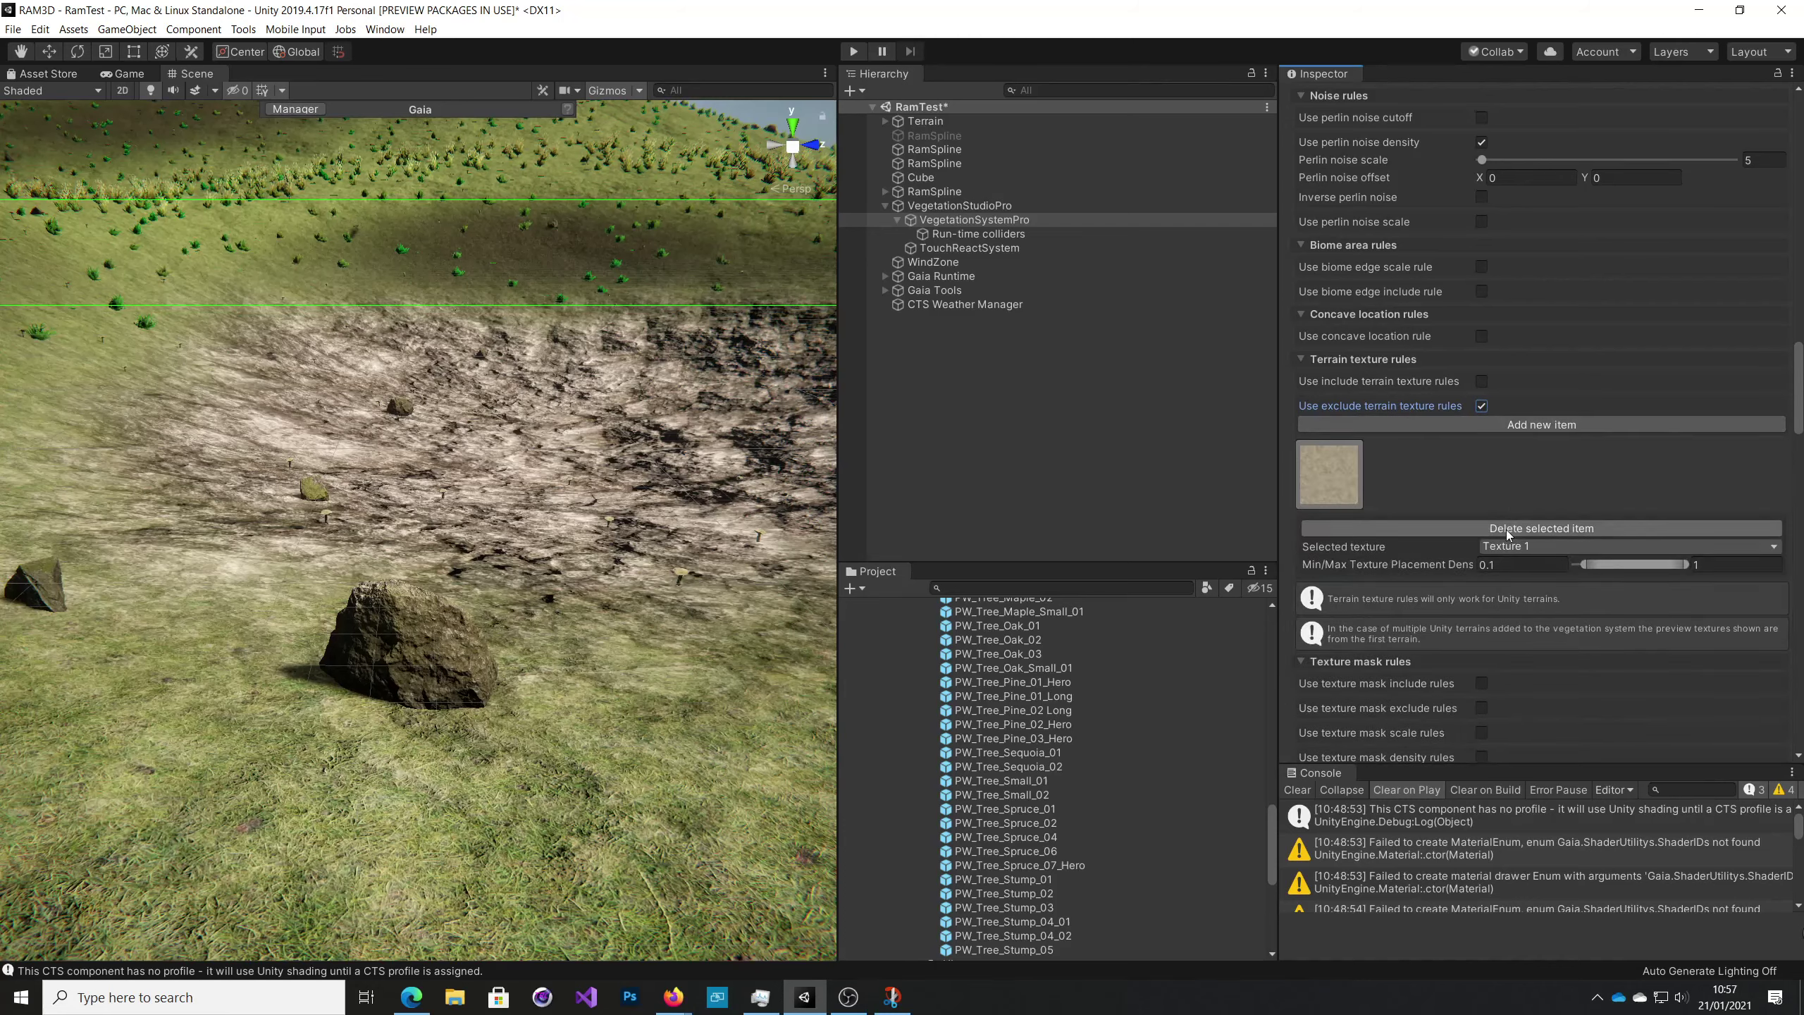
left_click(1505, 530)
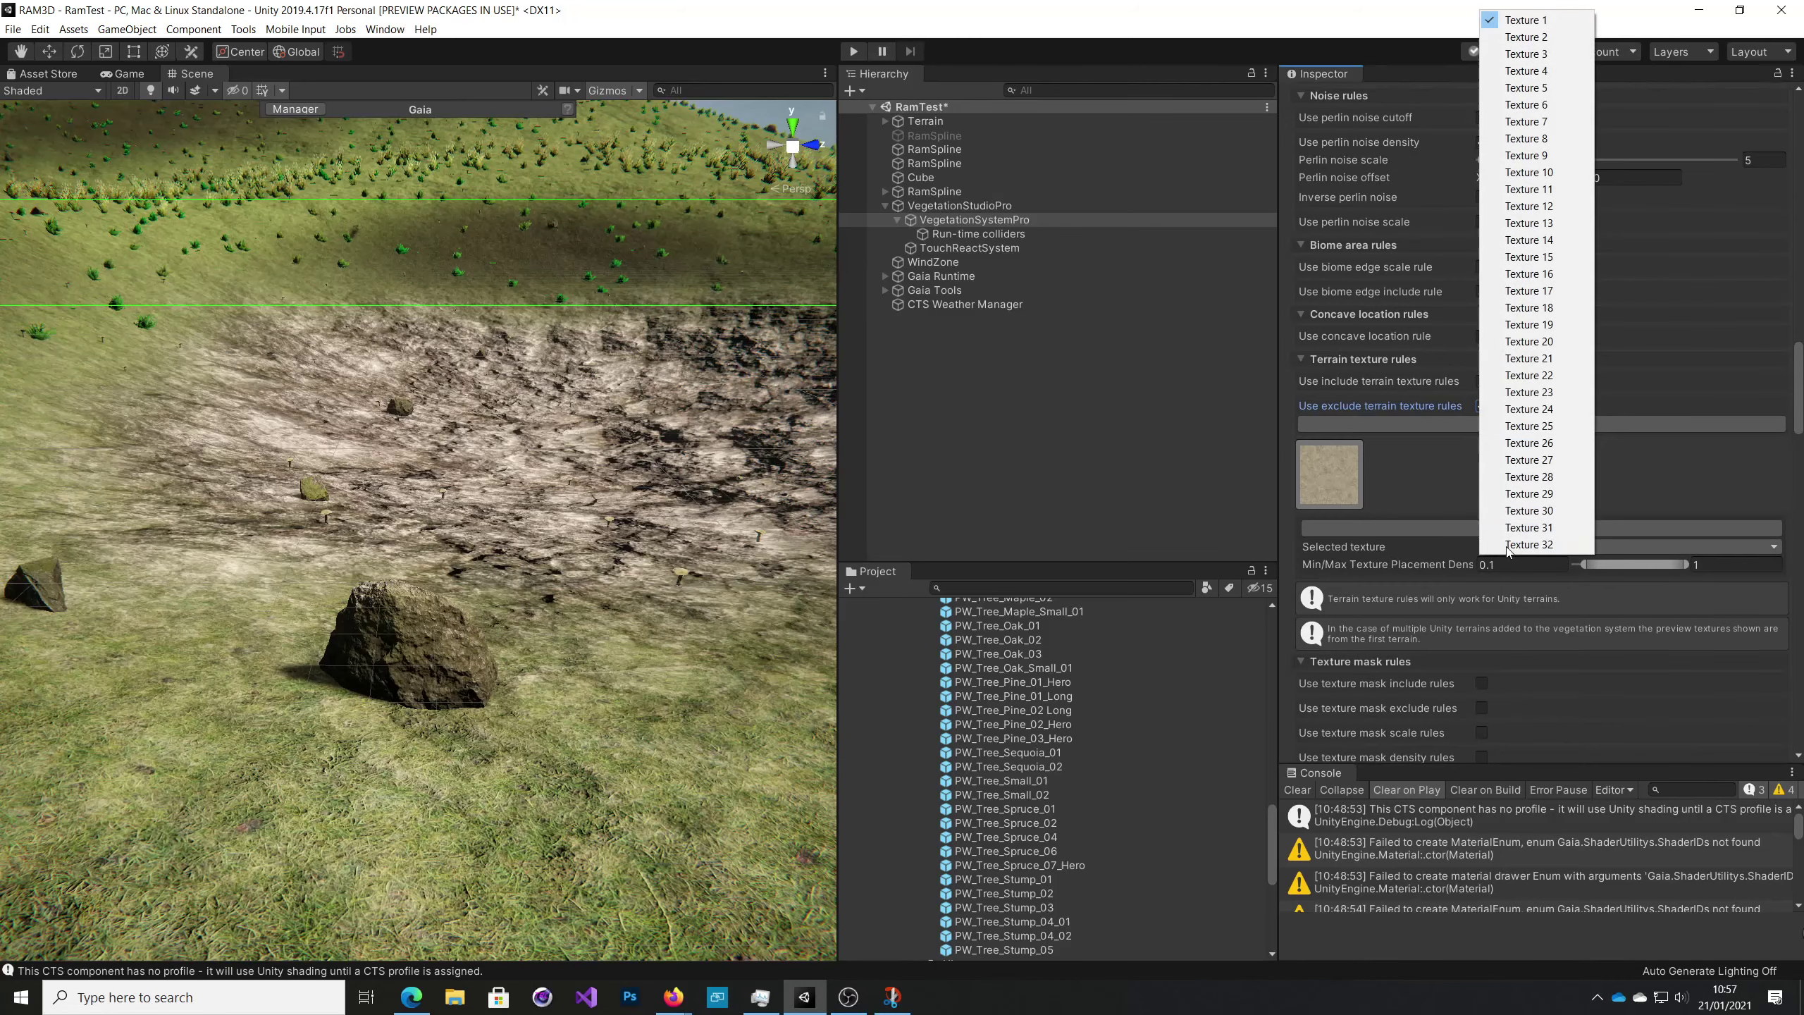
left_click(1515, 71)
mouse_move(600, 568)
right_mouse_down()
mouse_move(683, 553)
mouse_move(540, 554)
mouse_move(711, 572)
mouse_move(516, 579)
mouse_move(446, 539)
mouse_move(778, 607)
mouse_move(611, 588)
right_mouse_up()
key("w")
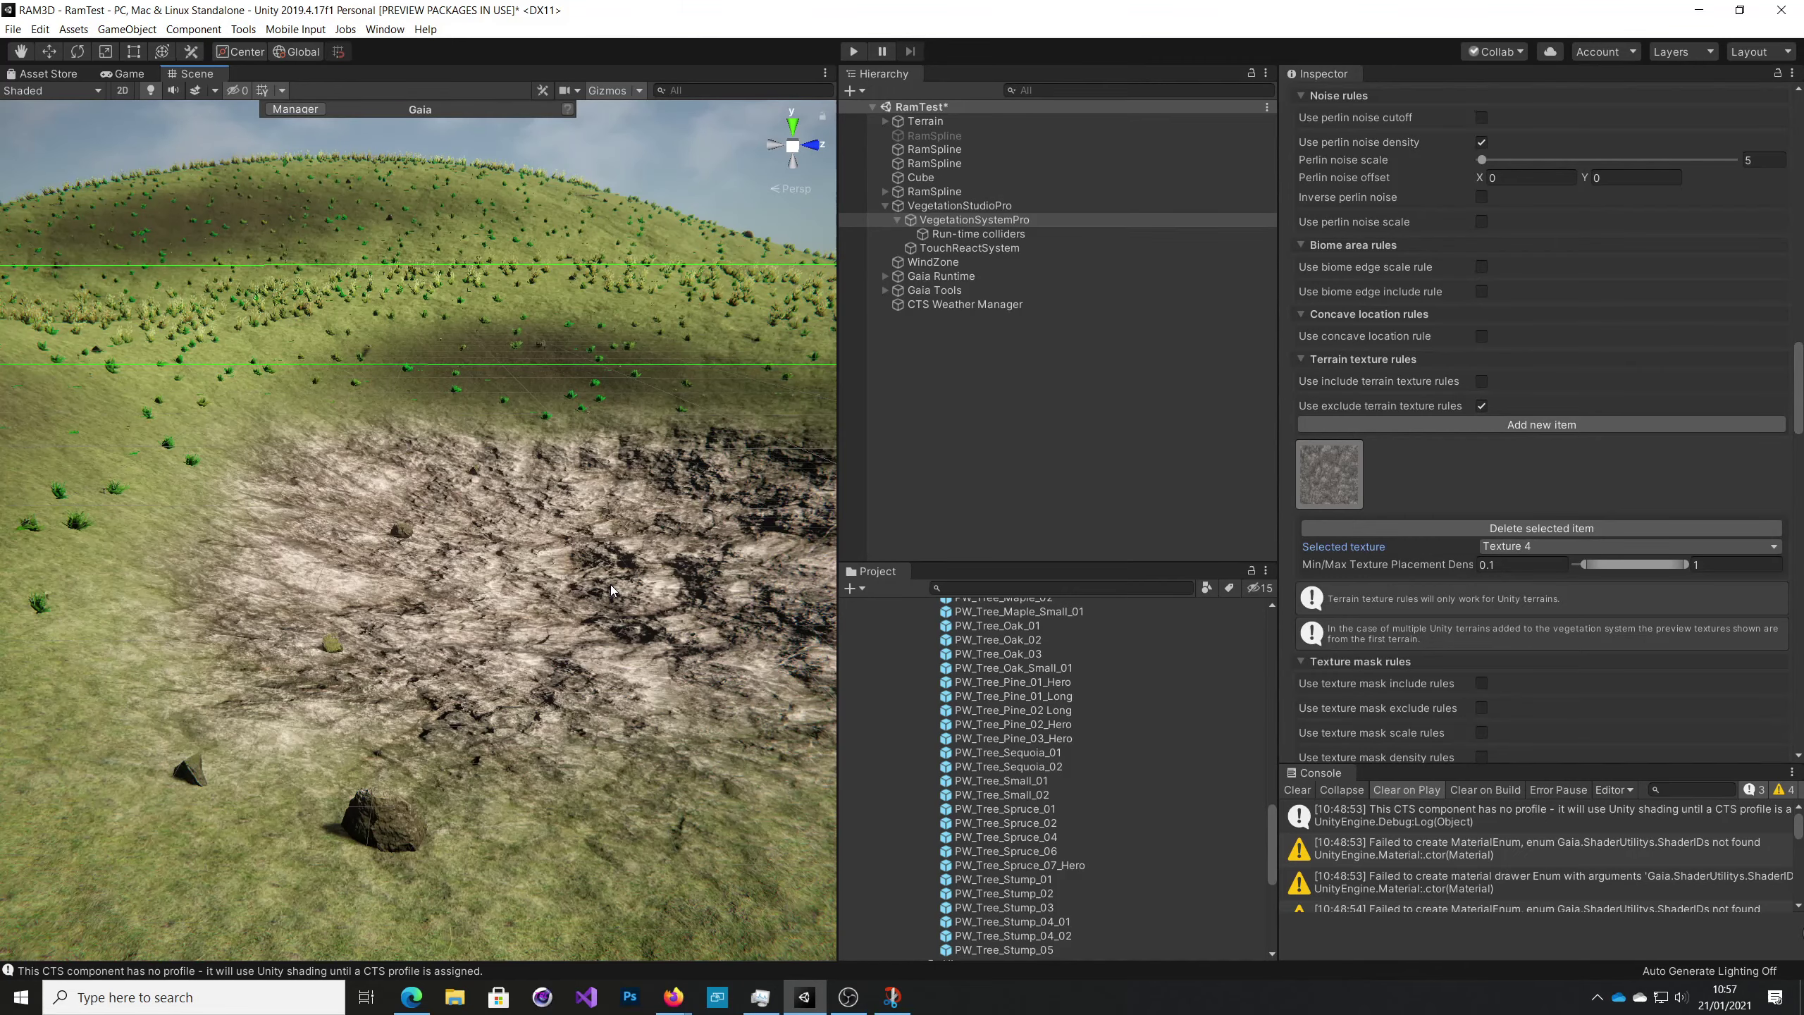
right_click_drag(558, 690, 716, 722)
key("s")
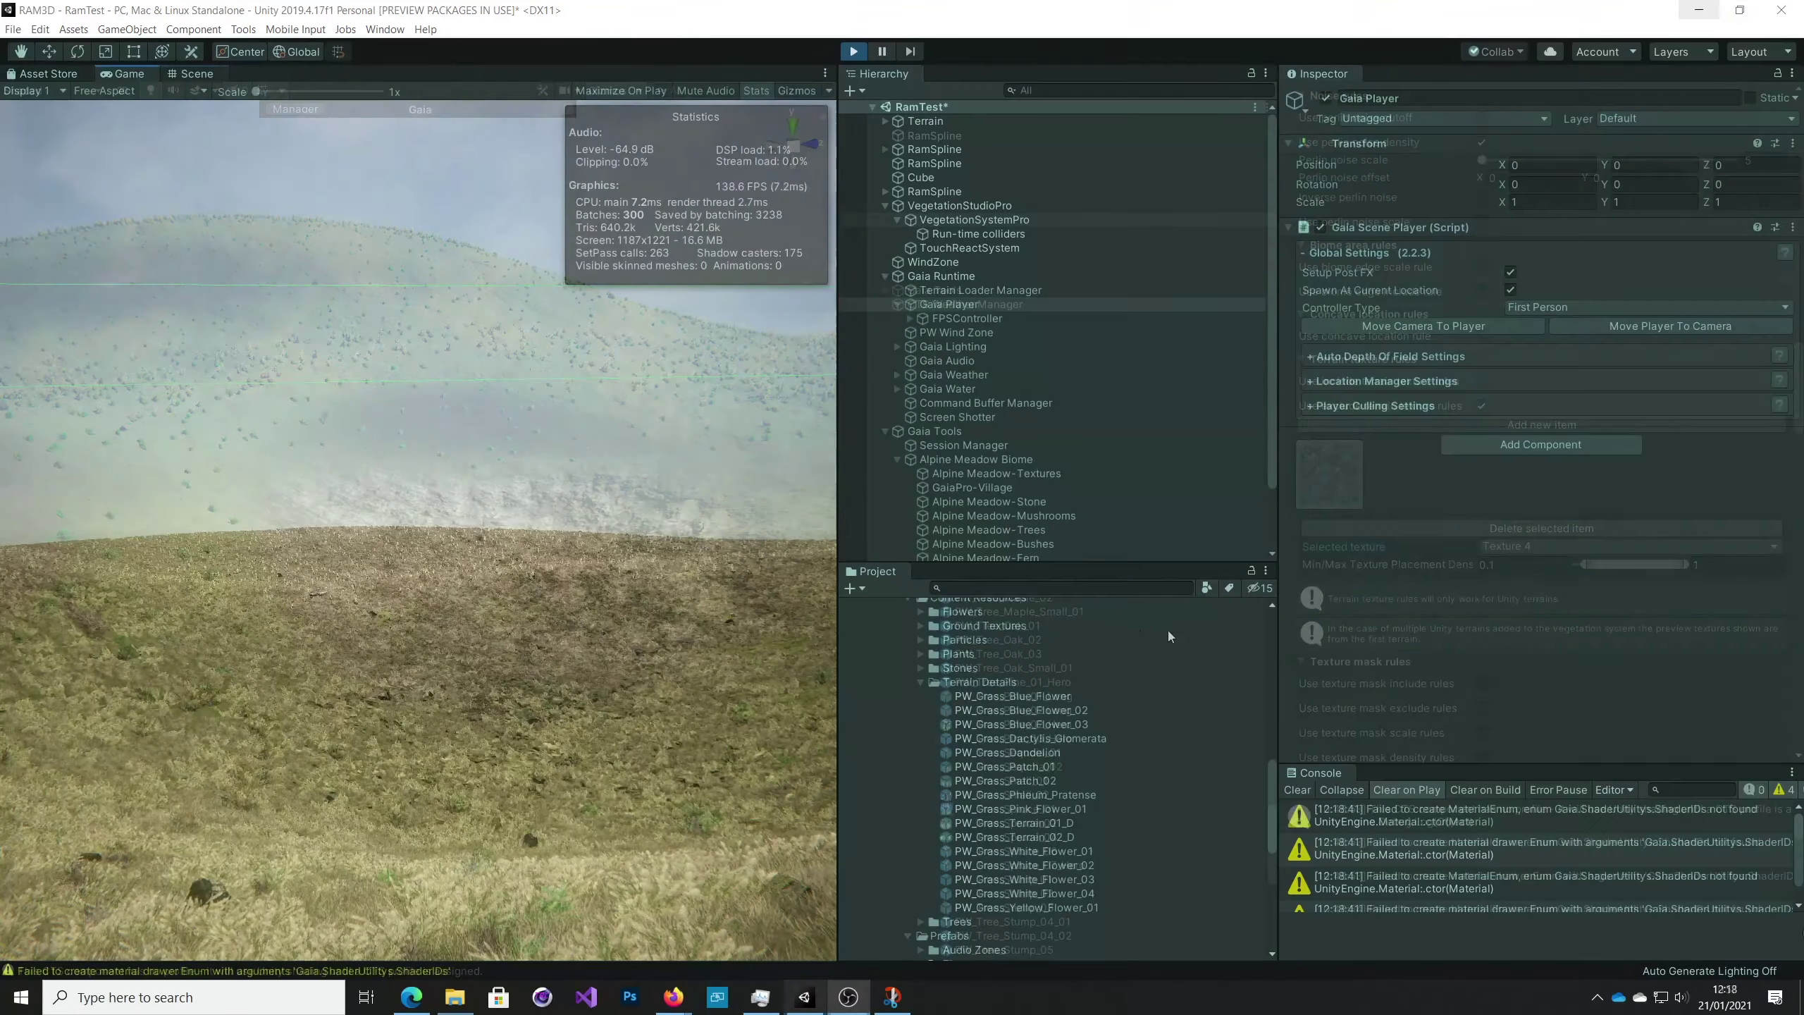
Walk up the grassy hillside in the running game to examine the dense grass and its colours at eye level.
left_click(561, 802)
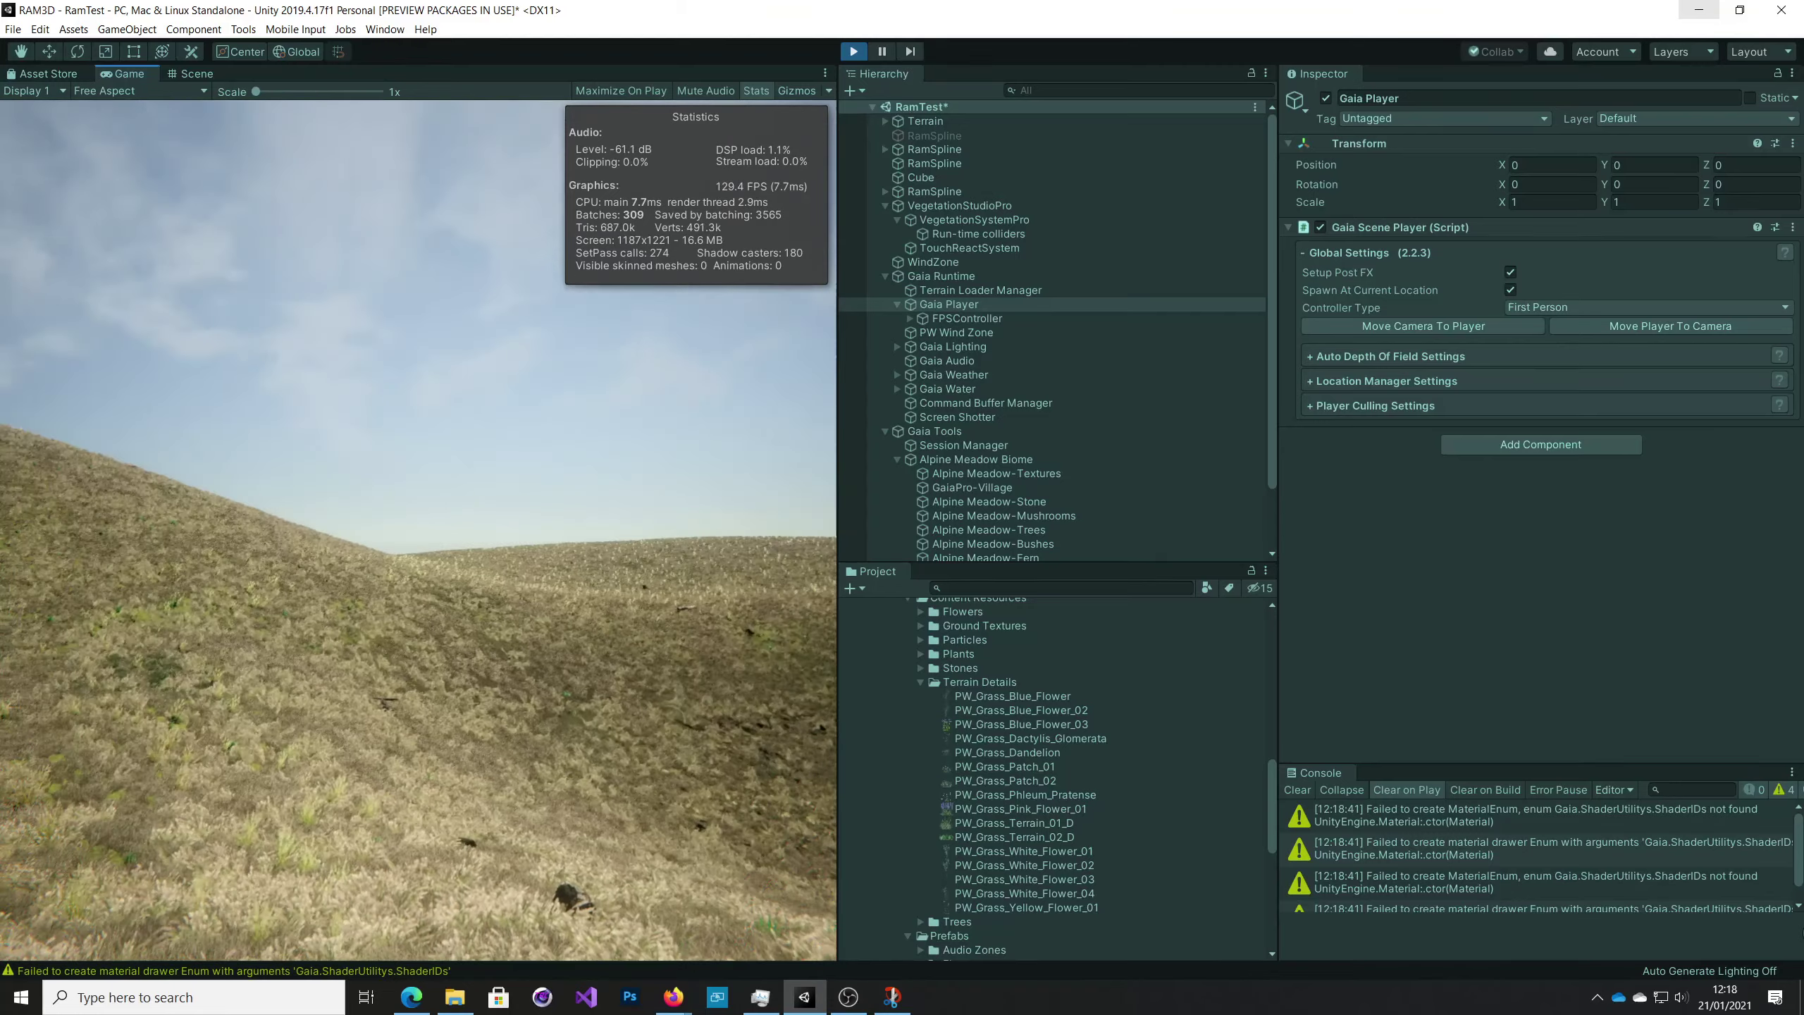
key("w")
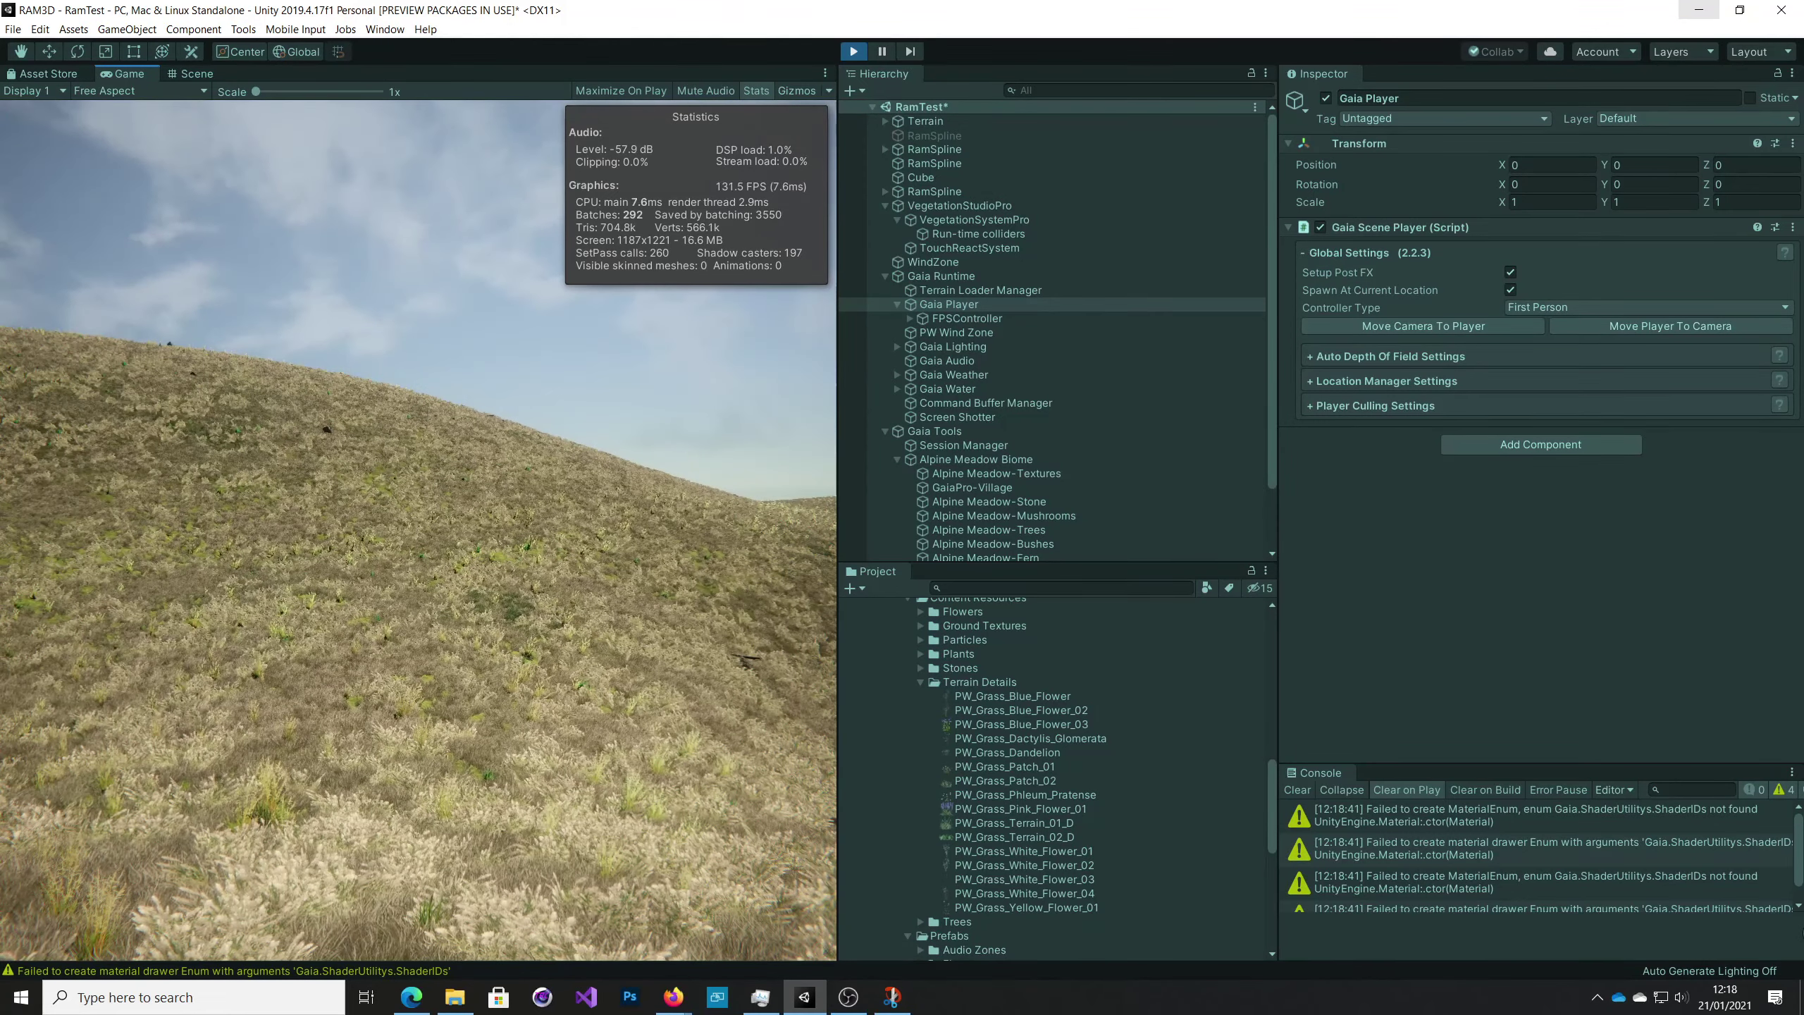
key("w")
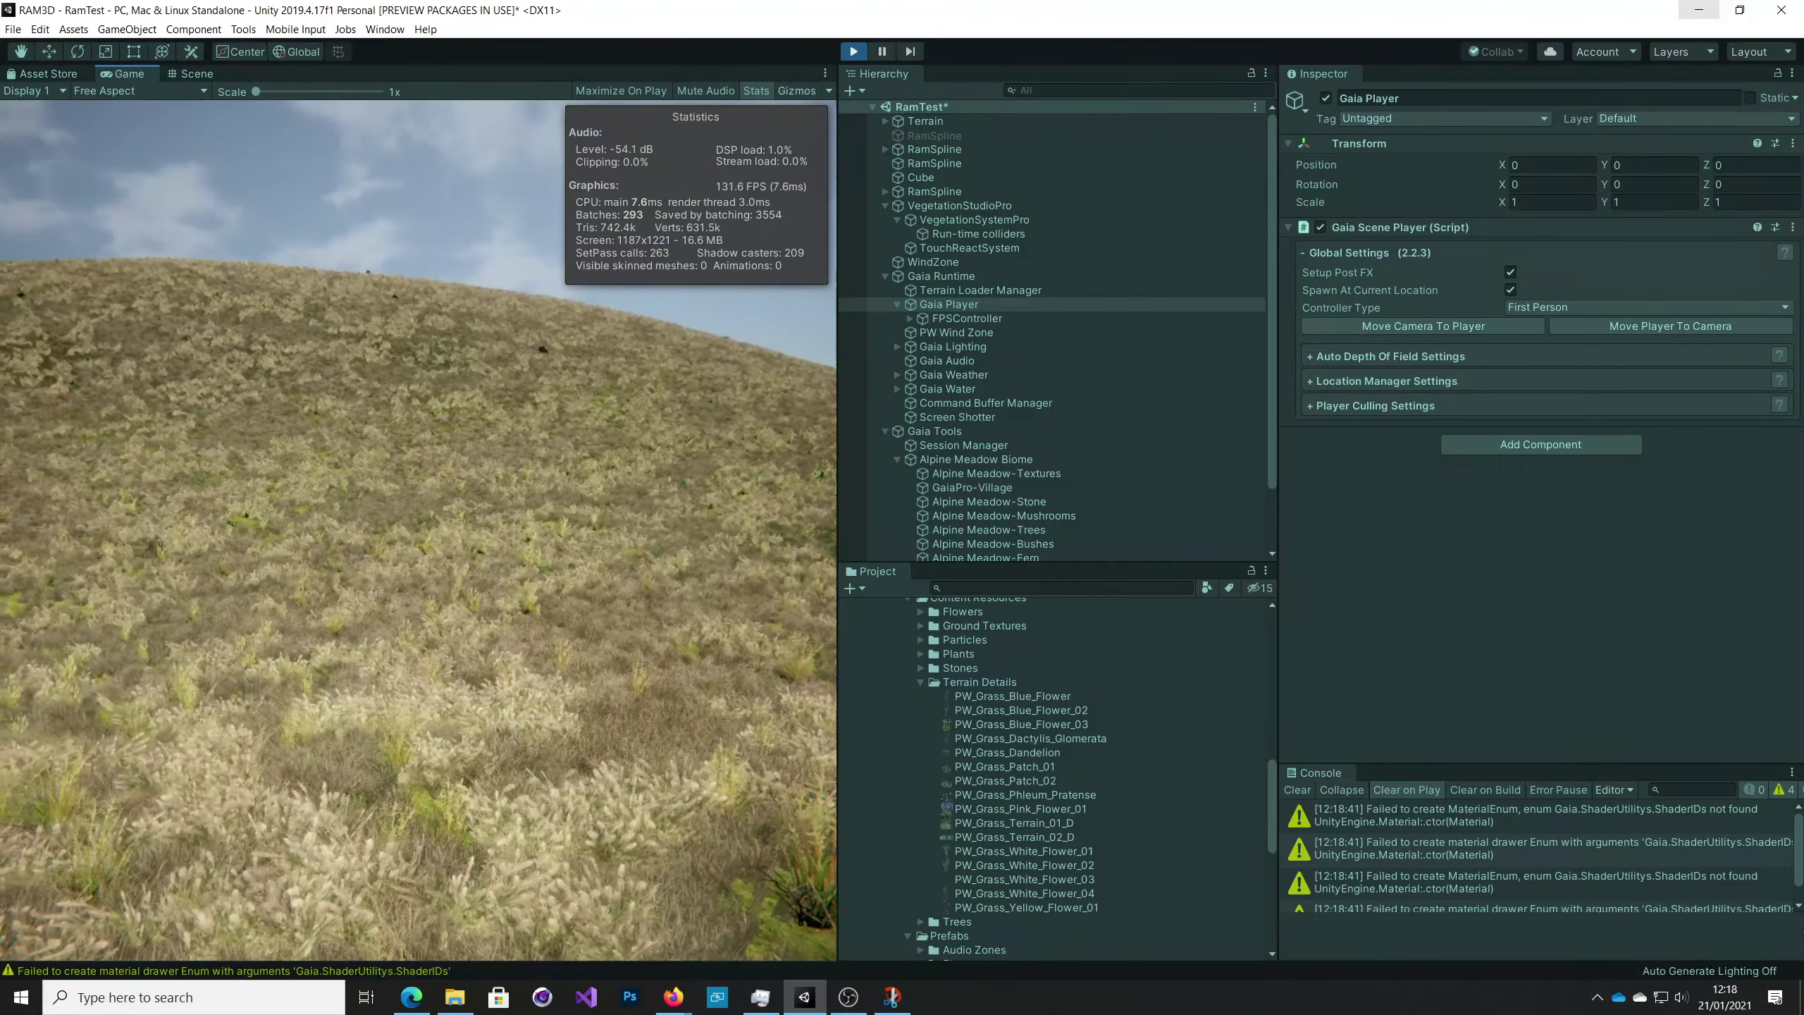
key("w")
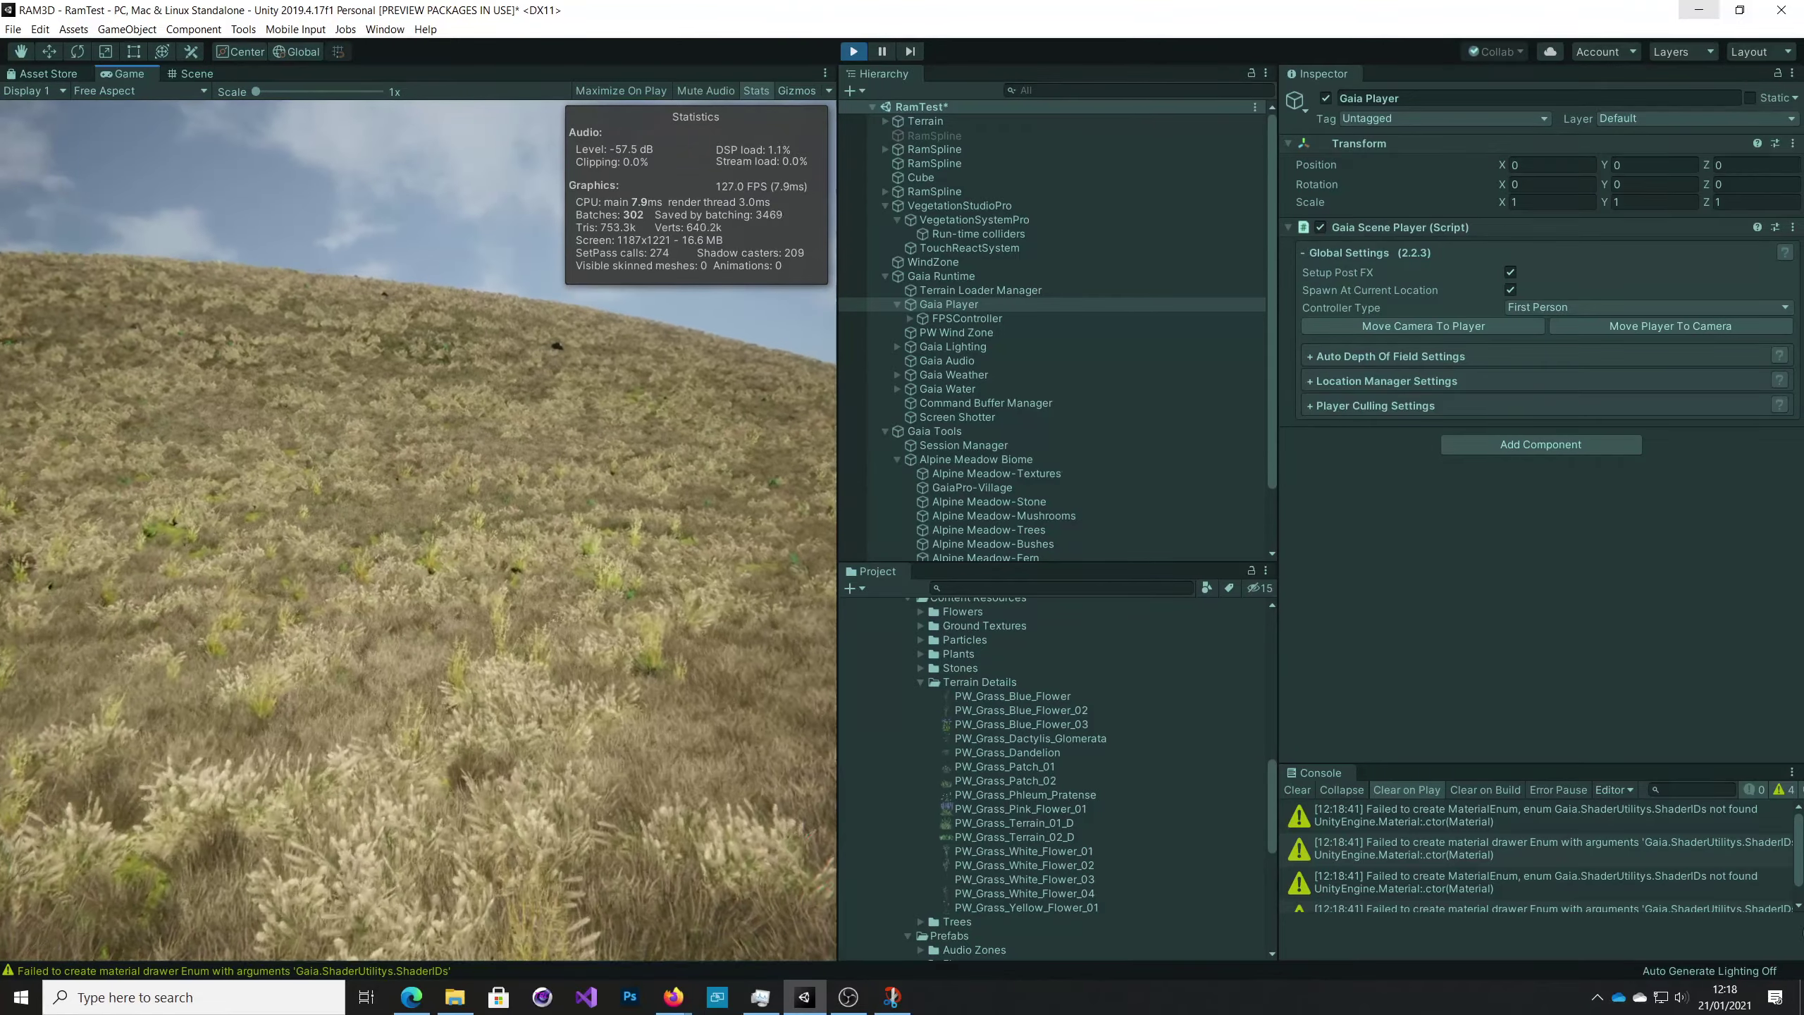
key("w")
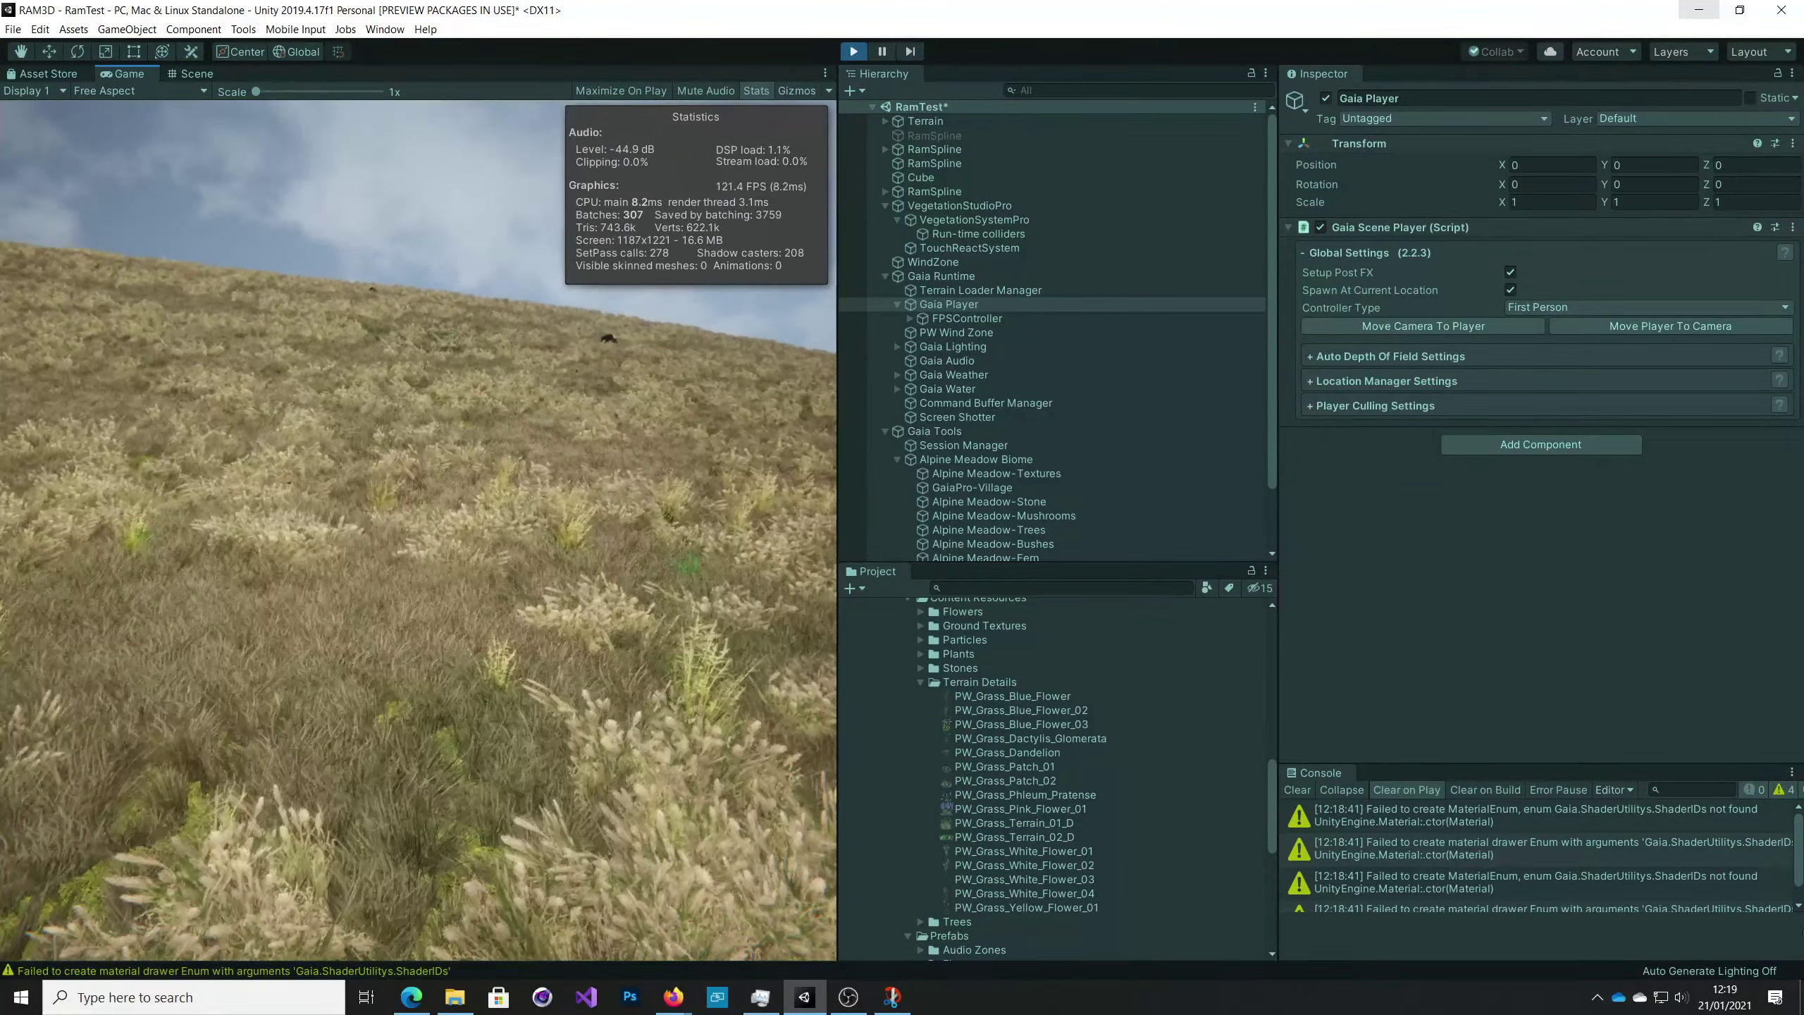
key("w")
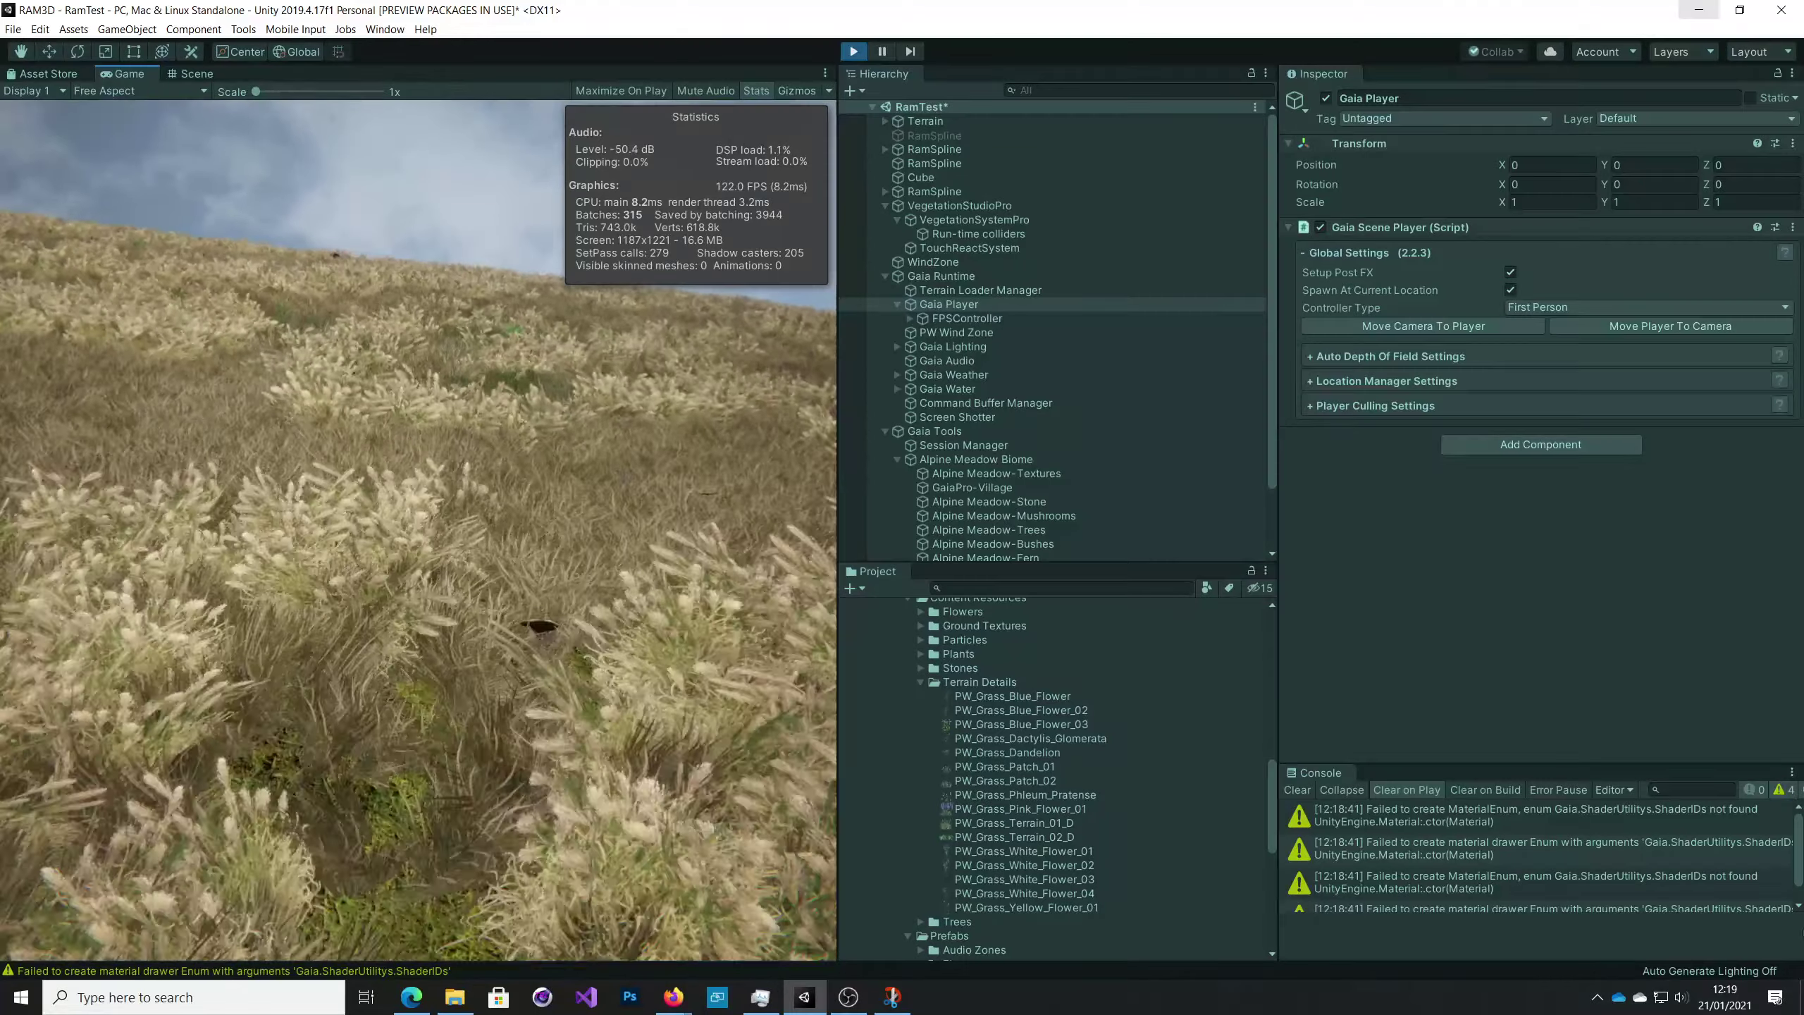
key("w")
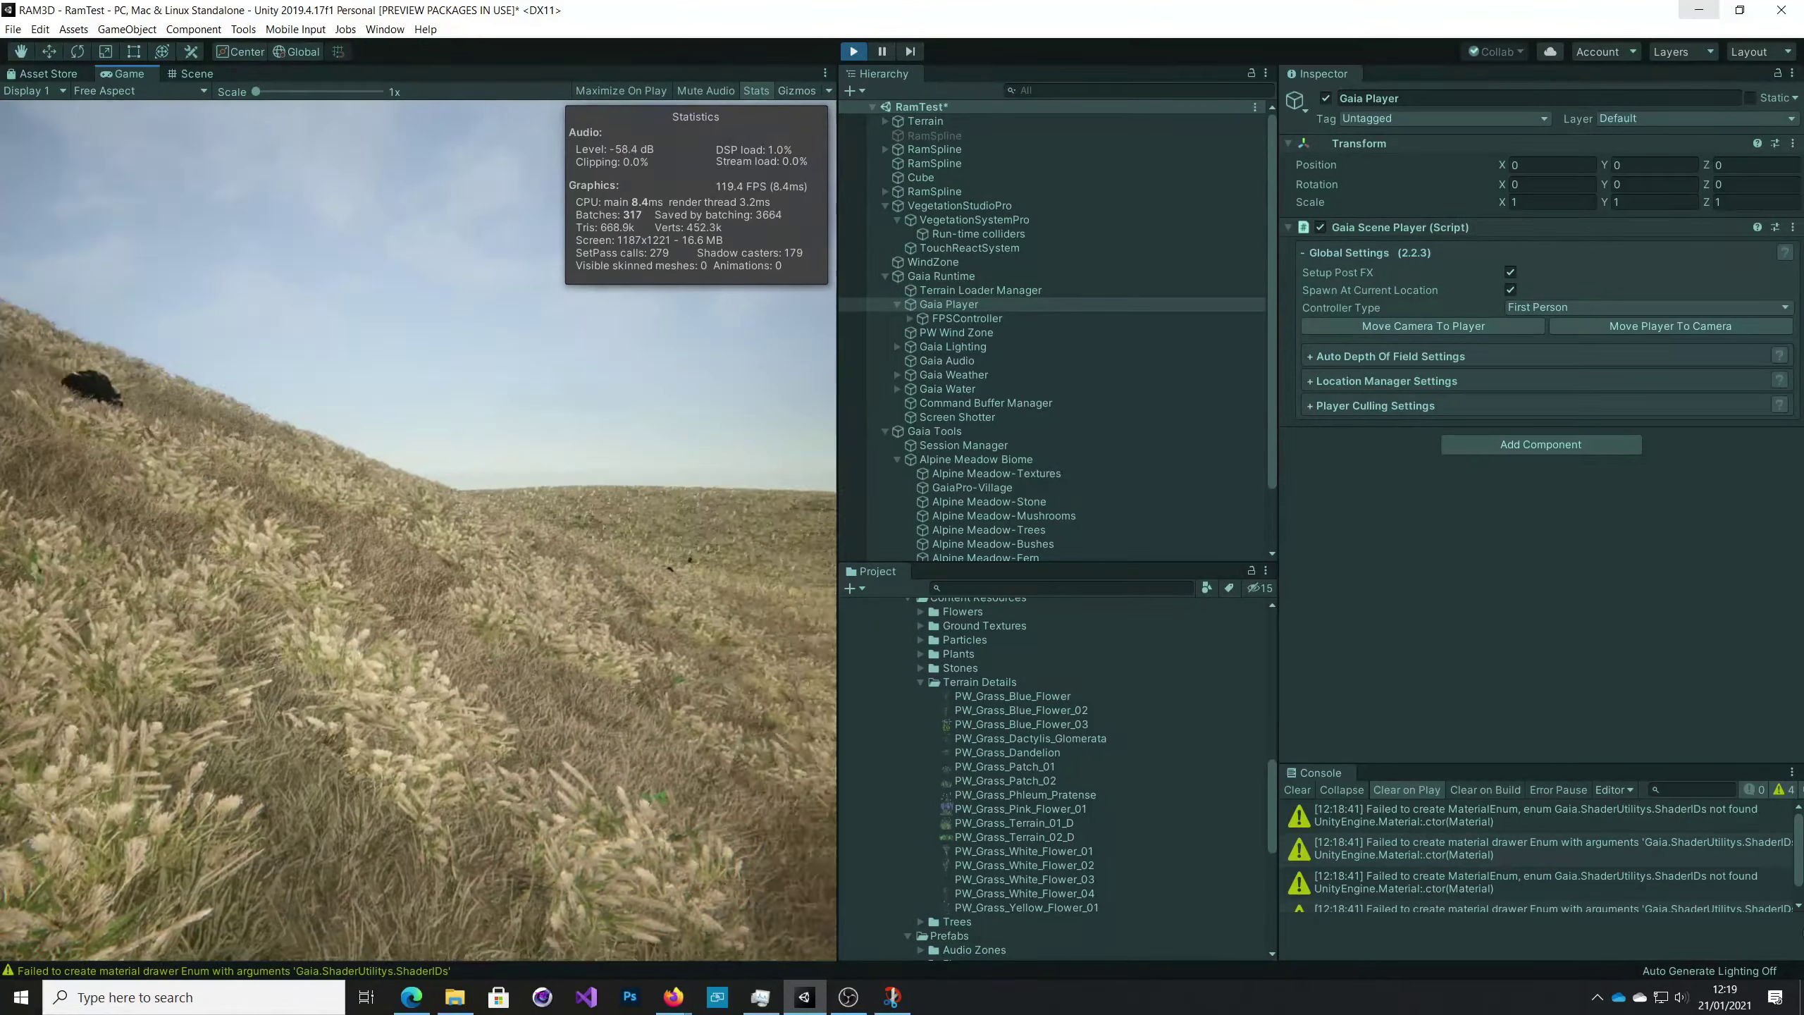
key("w")
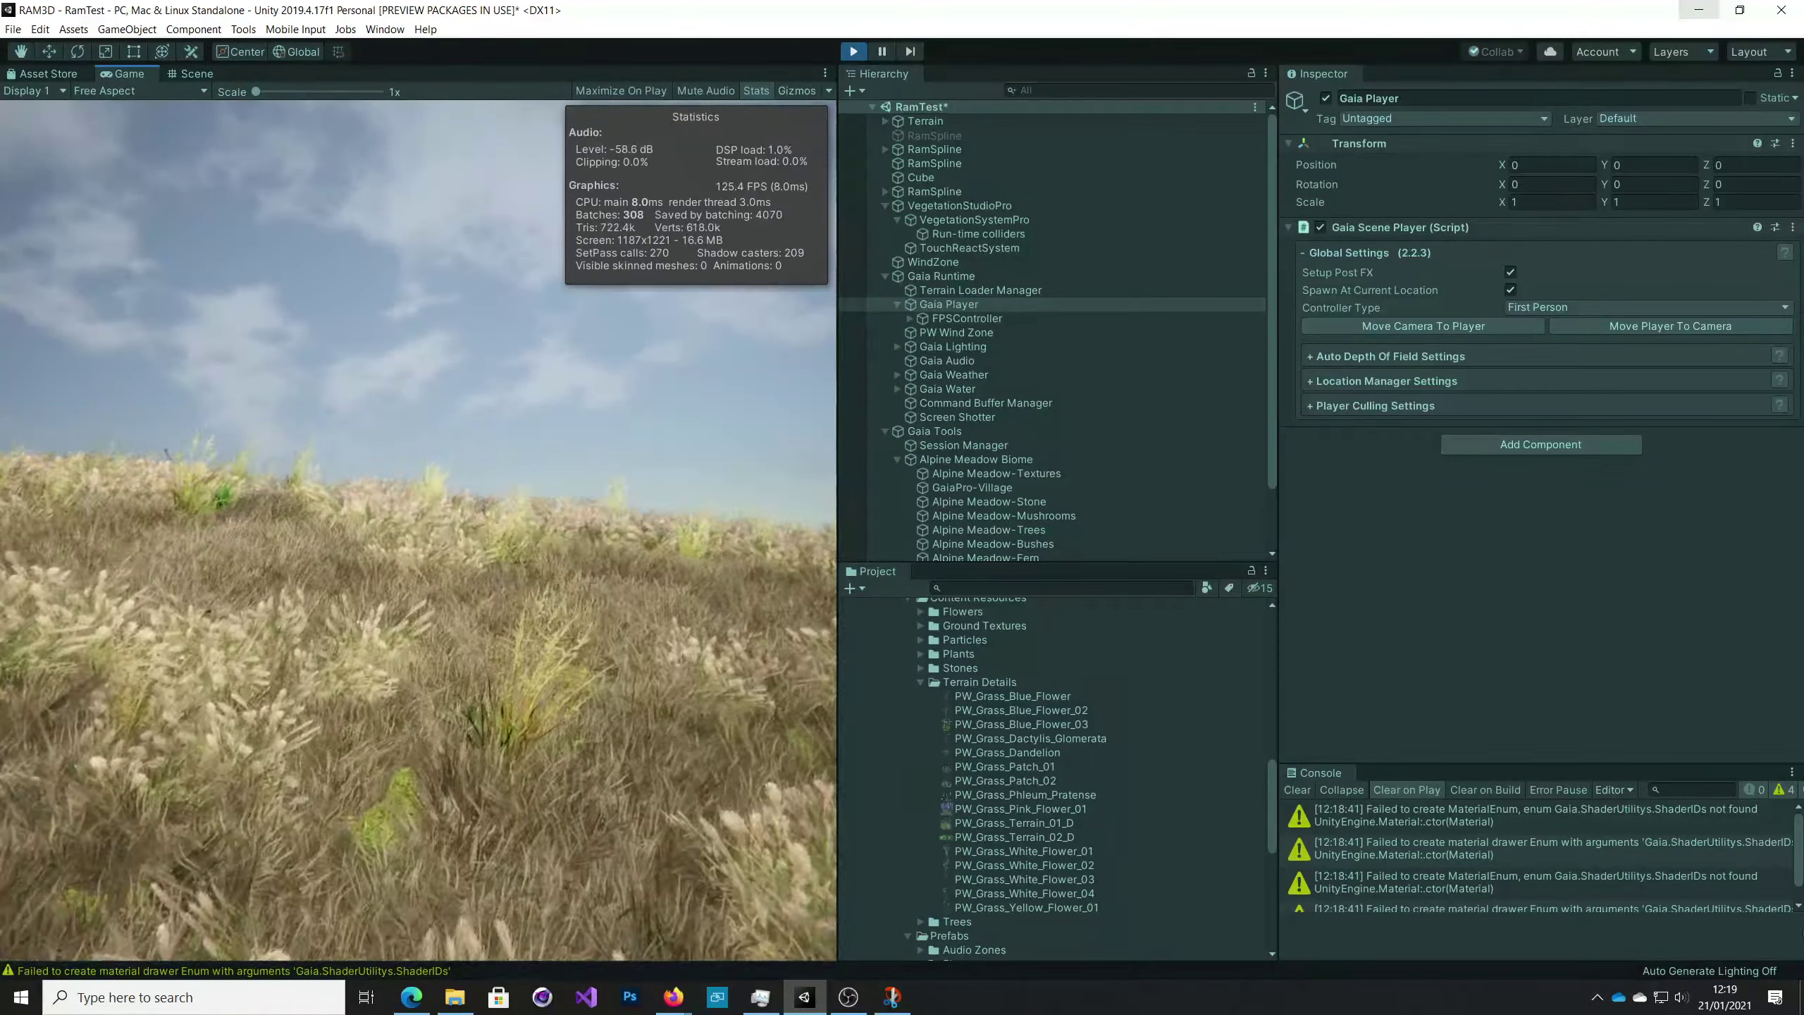
Walk over the hilltop and down through the grass toward the village houses to view the scene.
key("w")
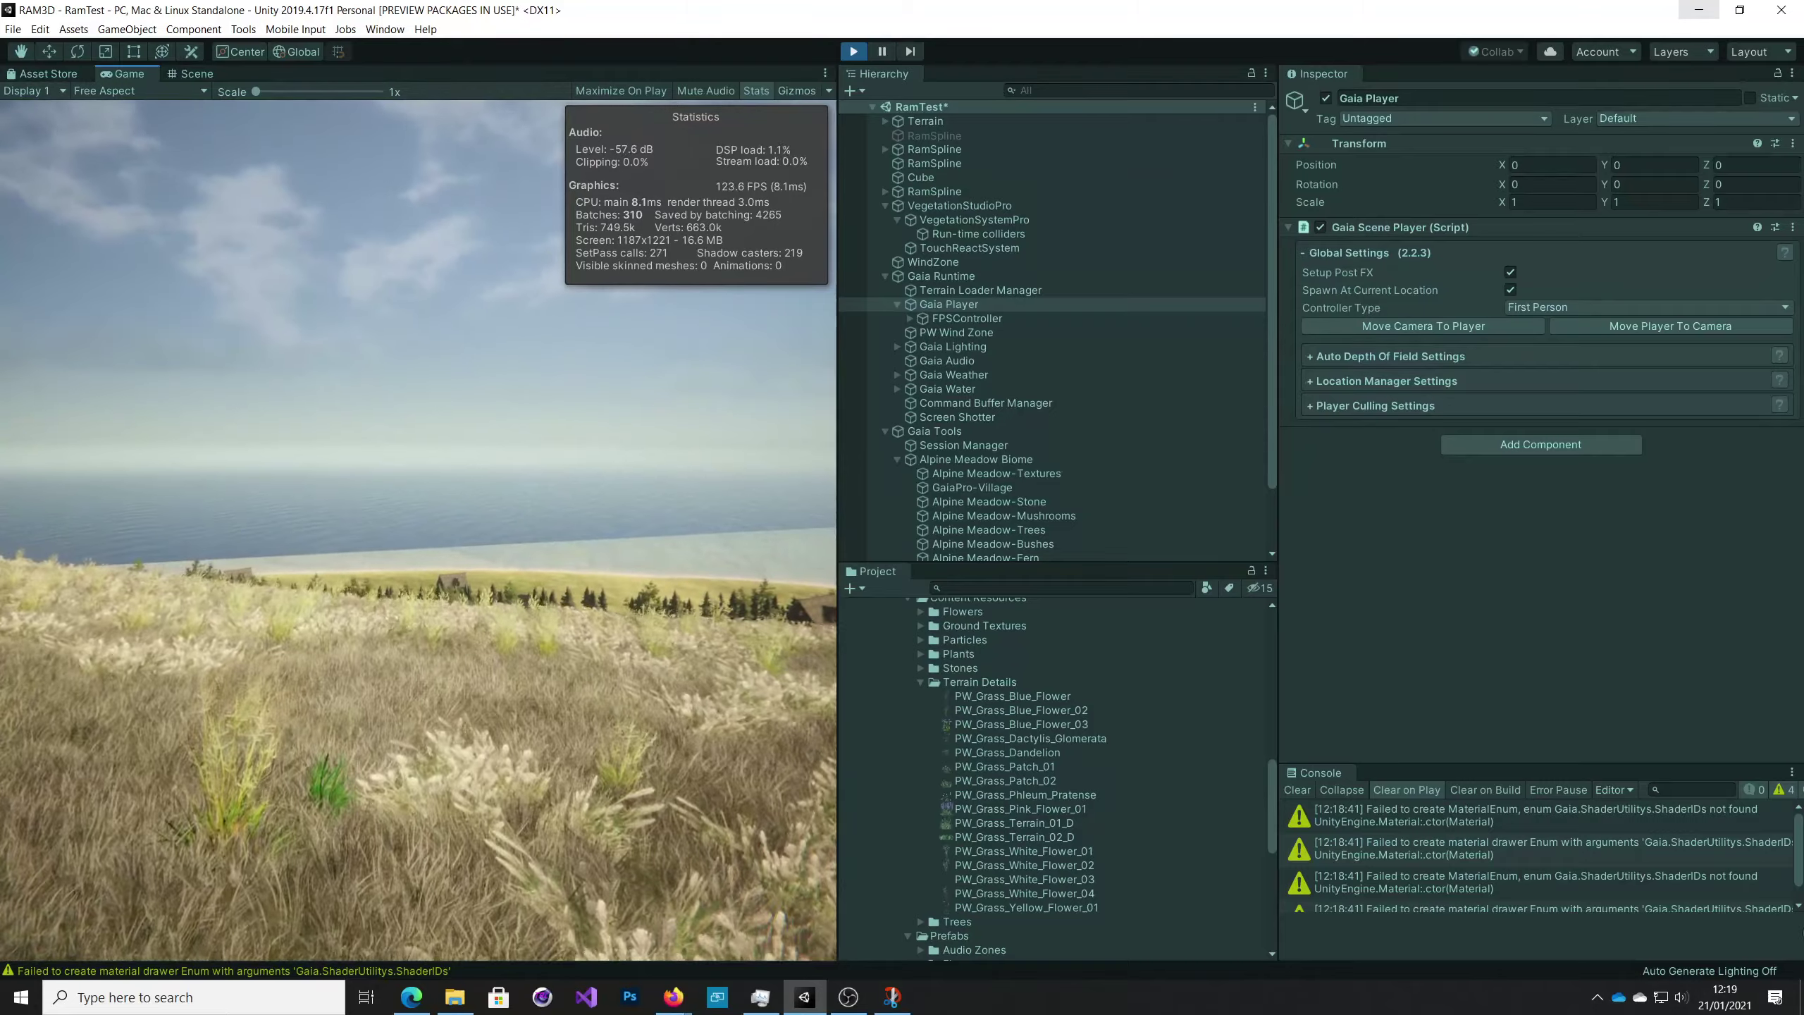
key("w")
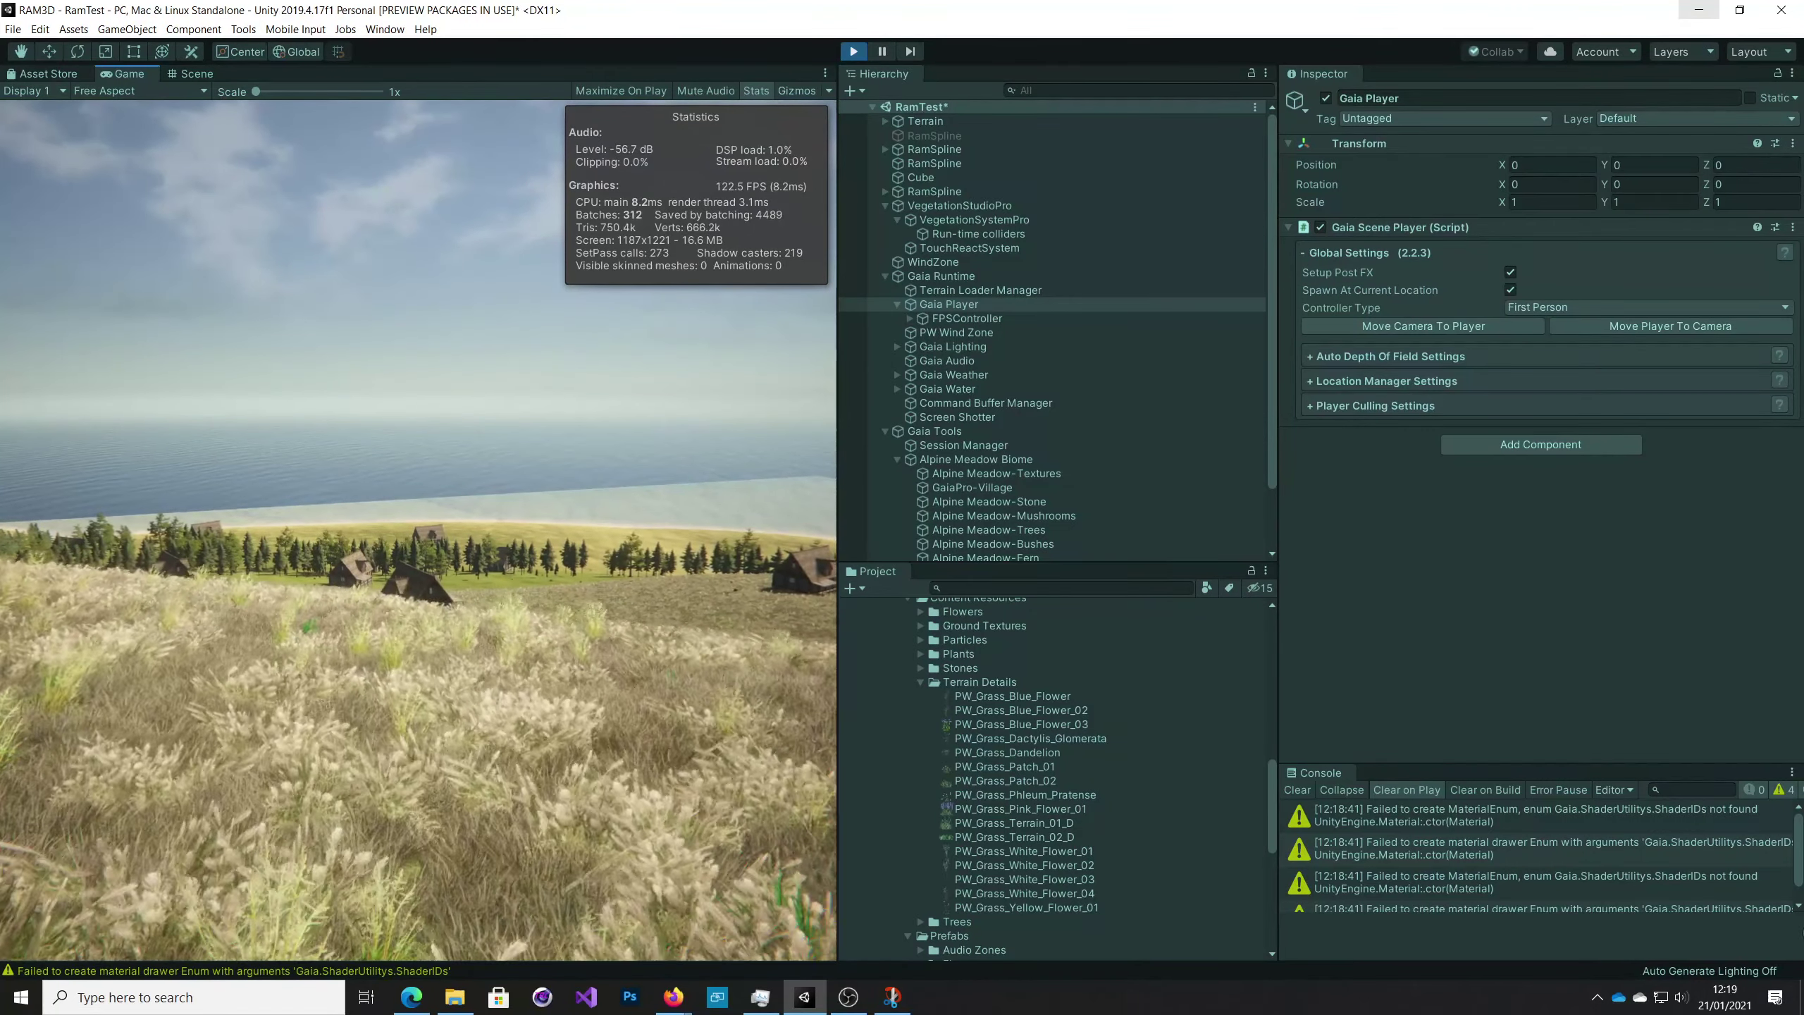
key("w")
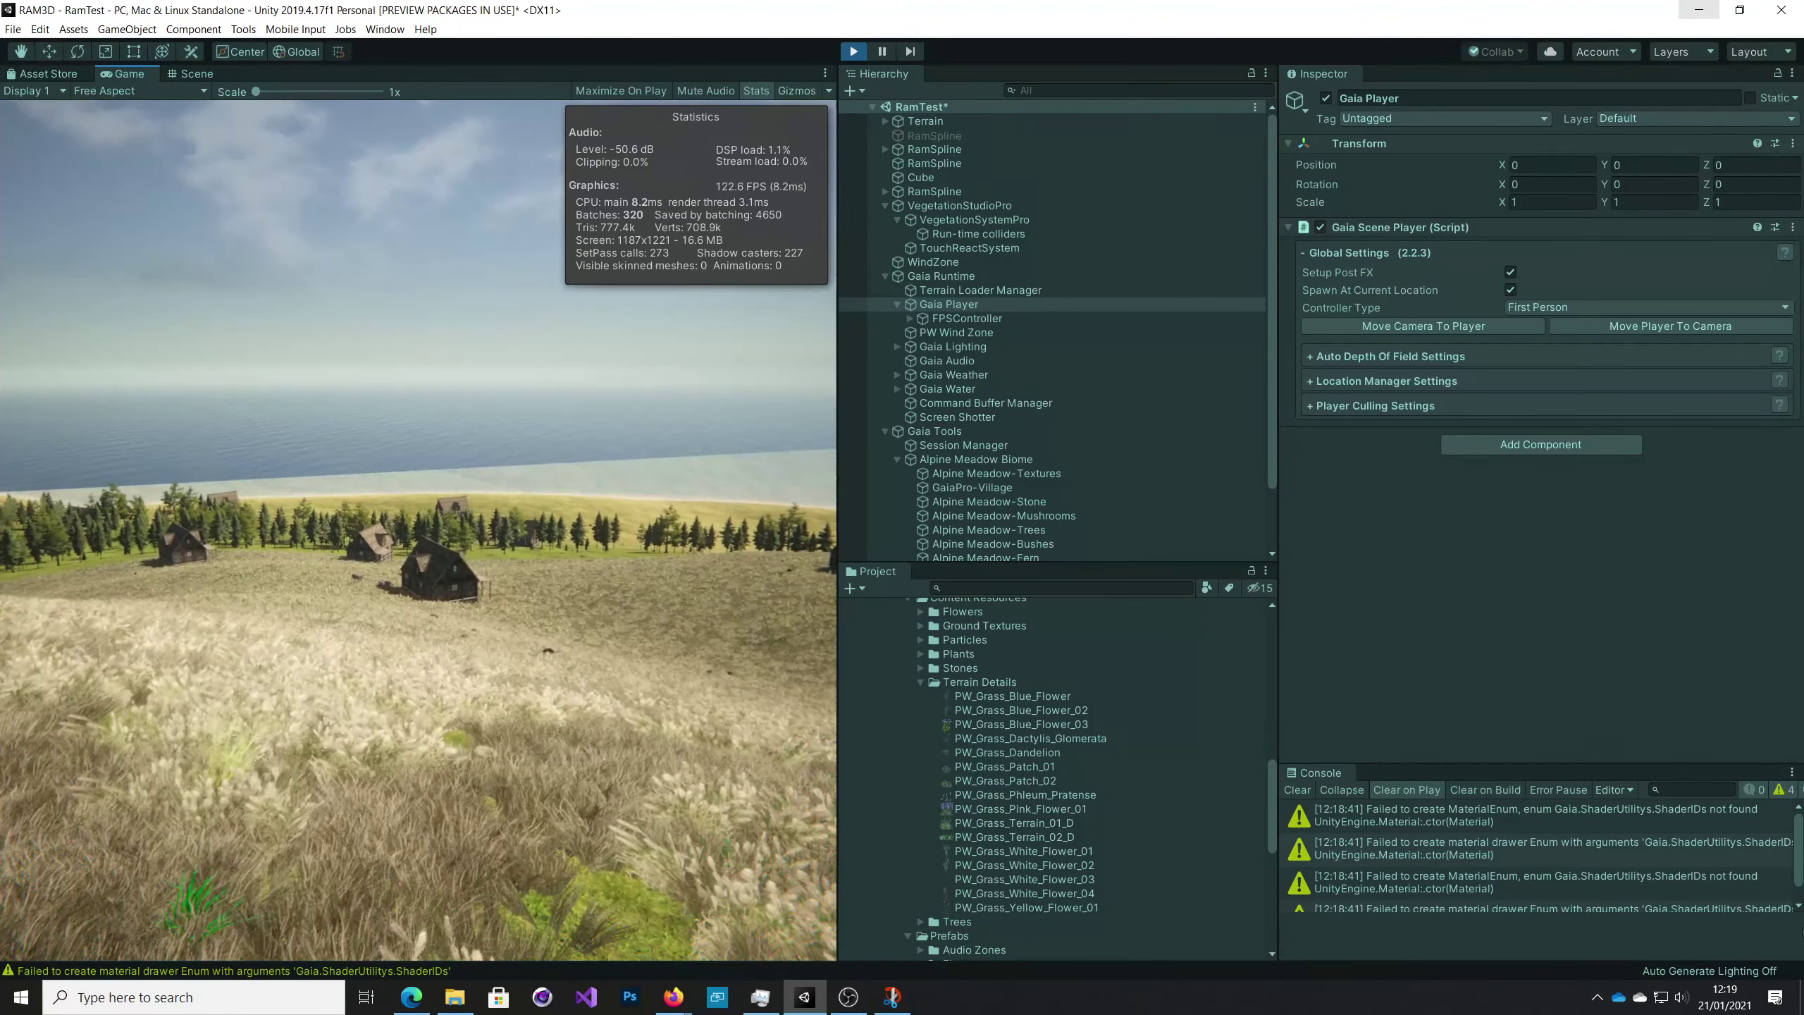
key("w")
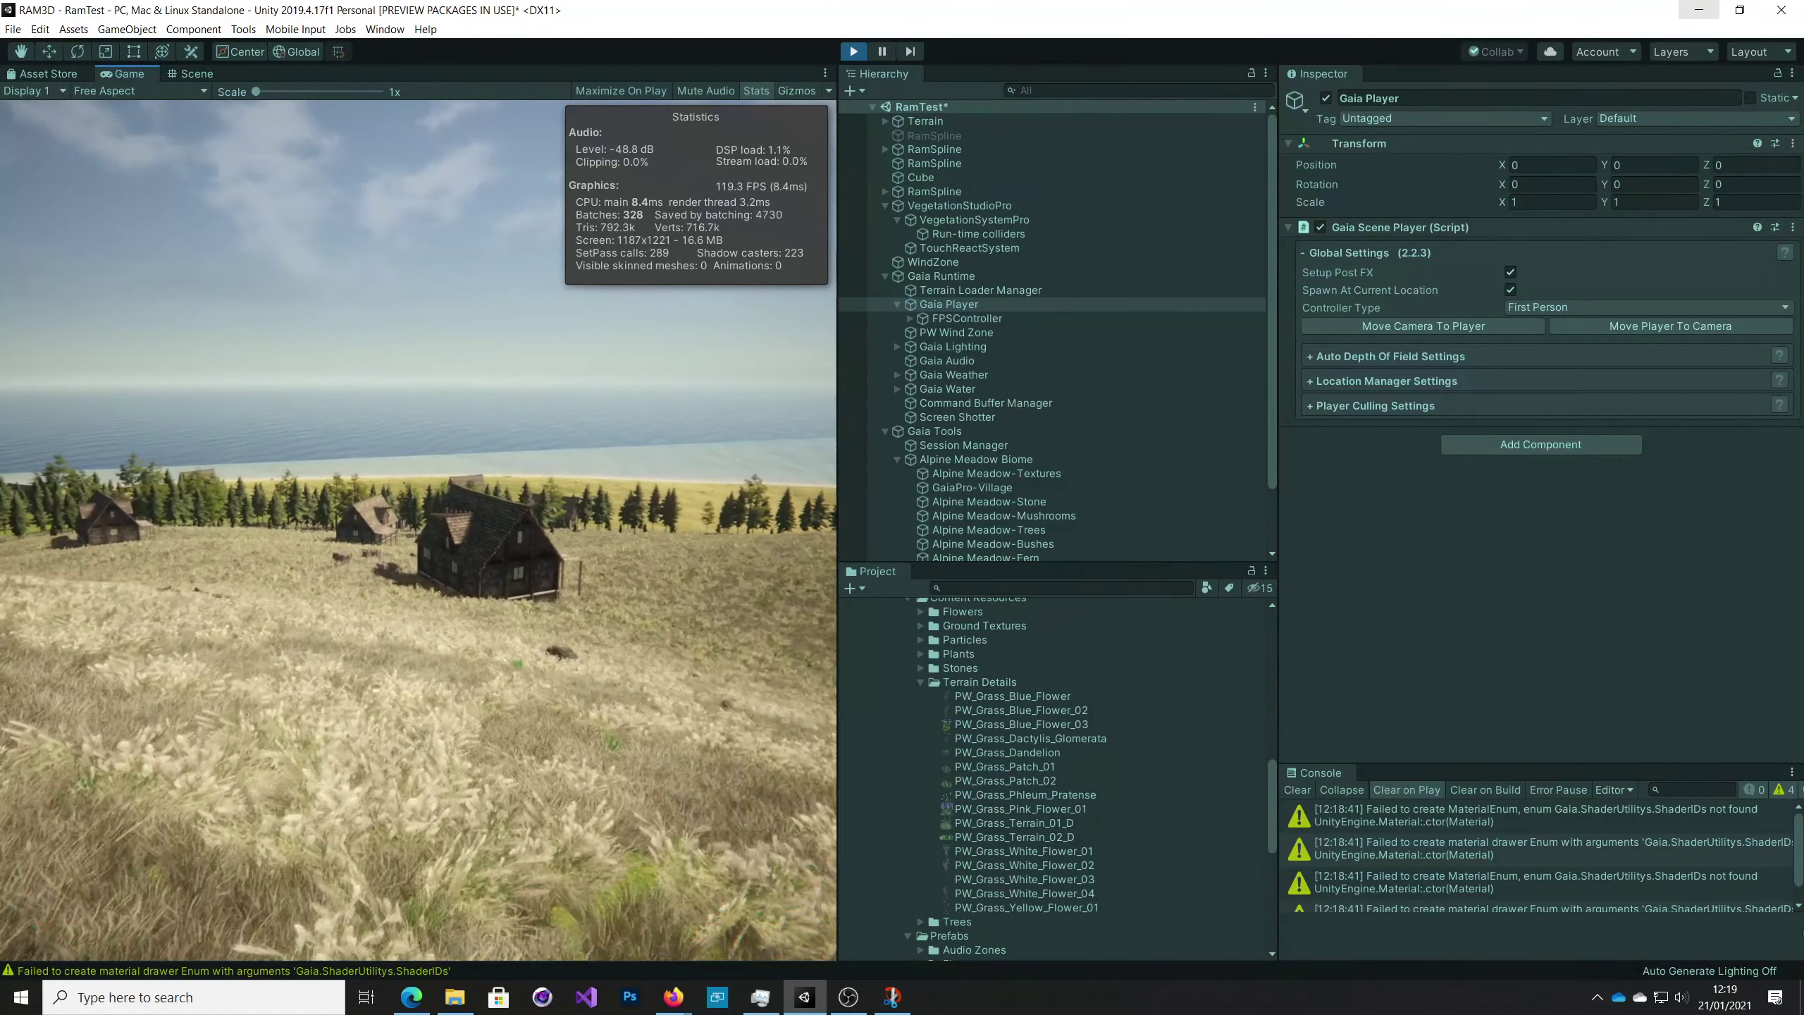
key("w")
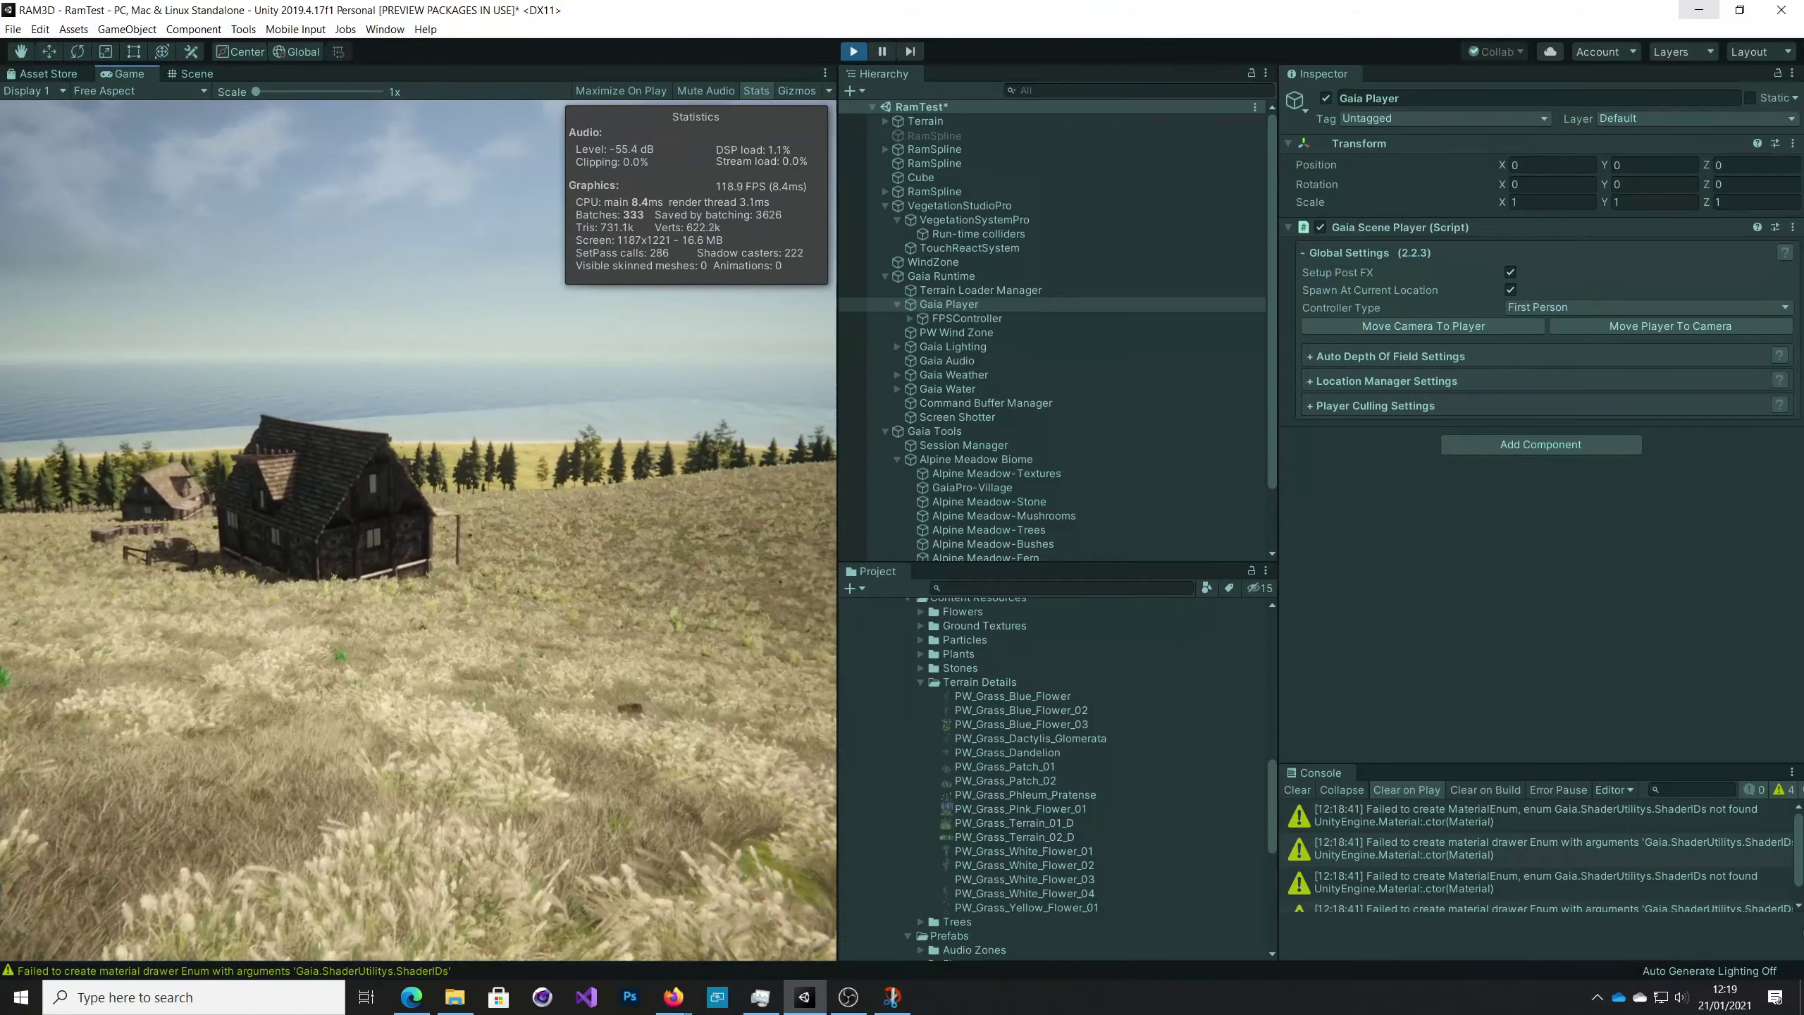
Walk down the grassy slope beside the village and through the trees to examine the ground vegetation in the running game.
key("w")
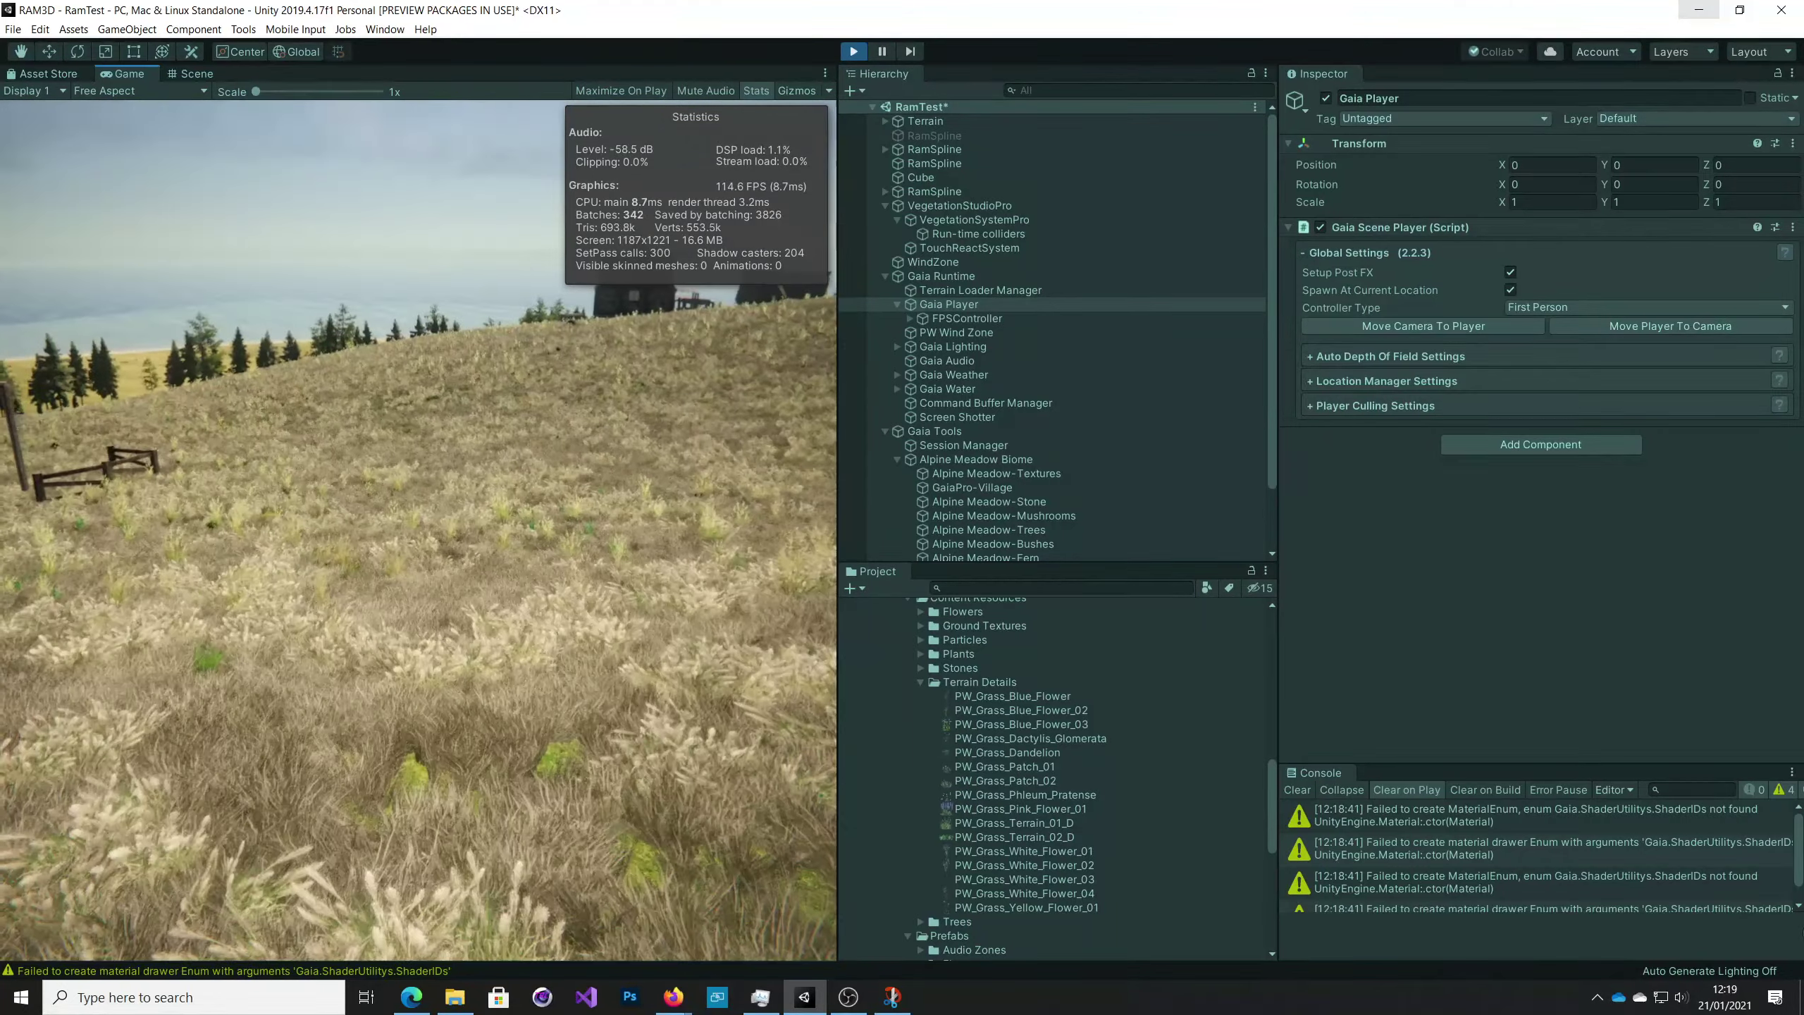
key("w")
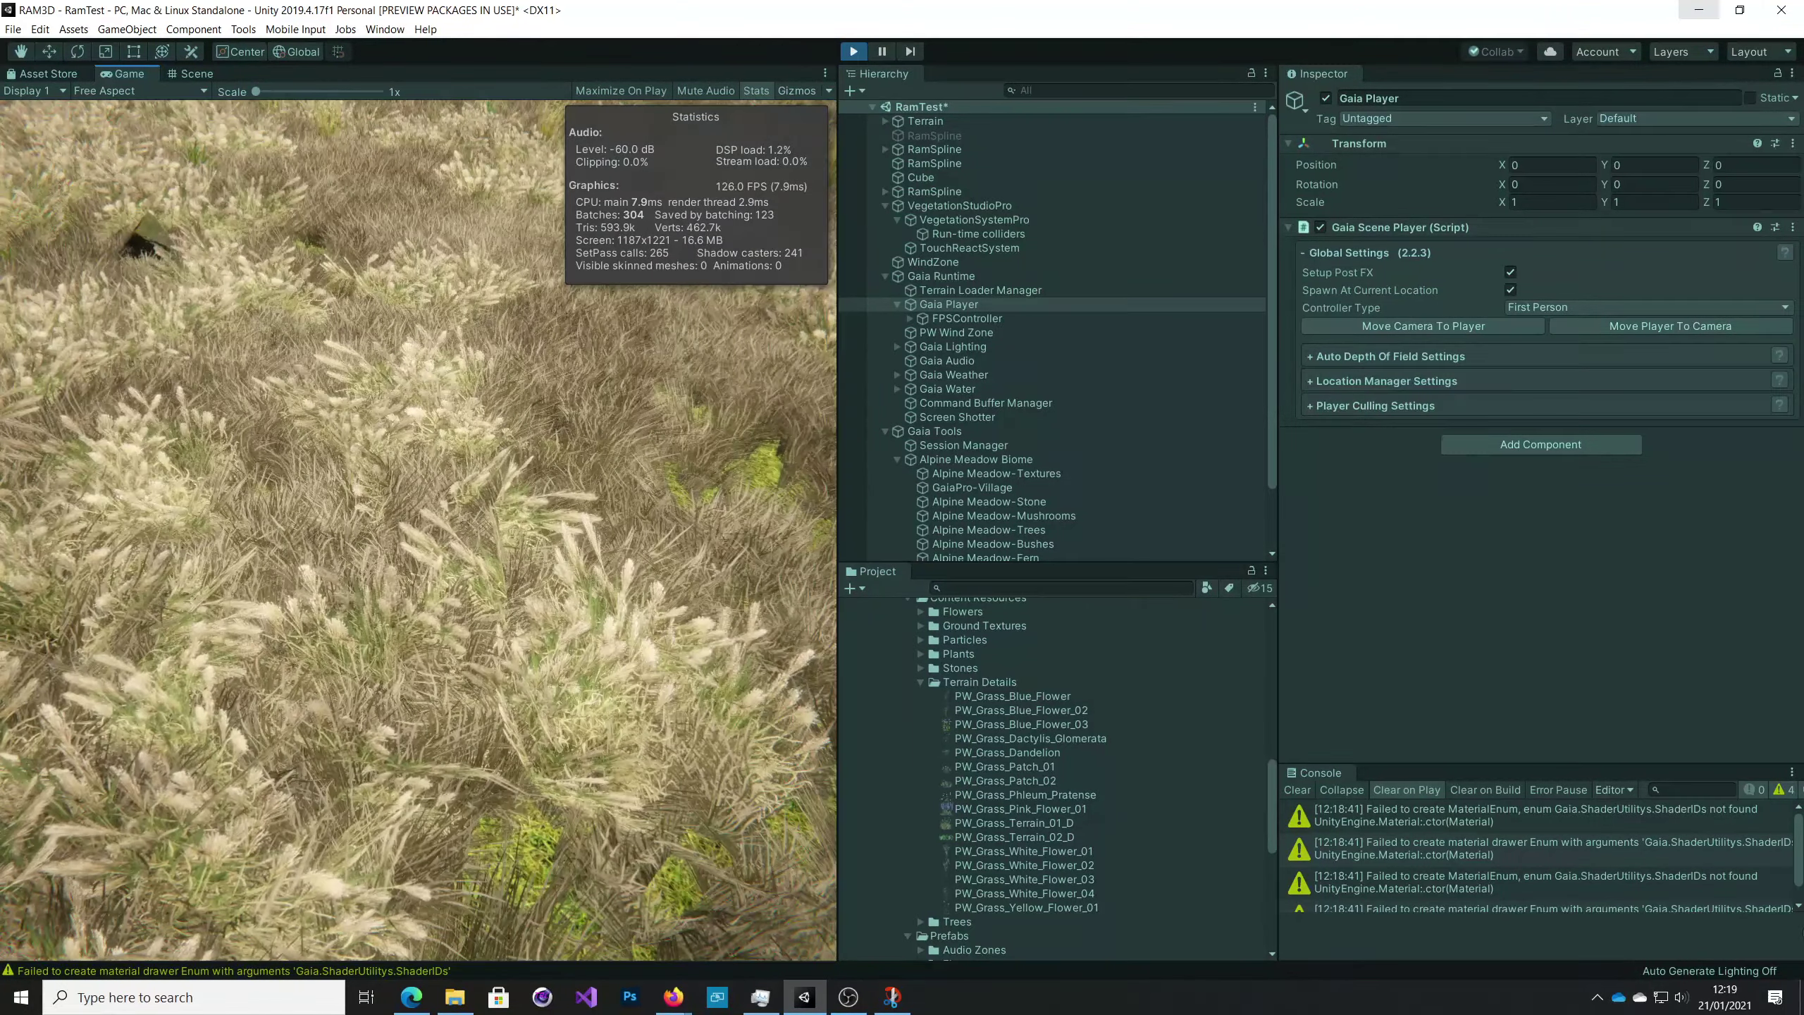
key("w")
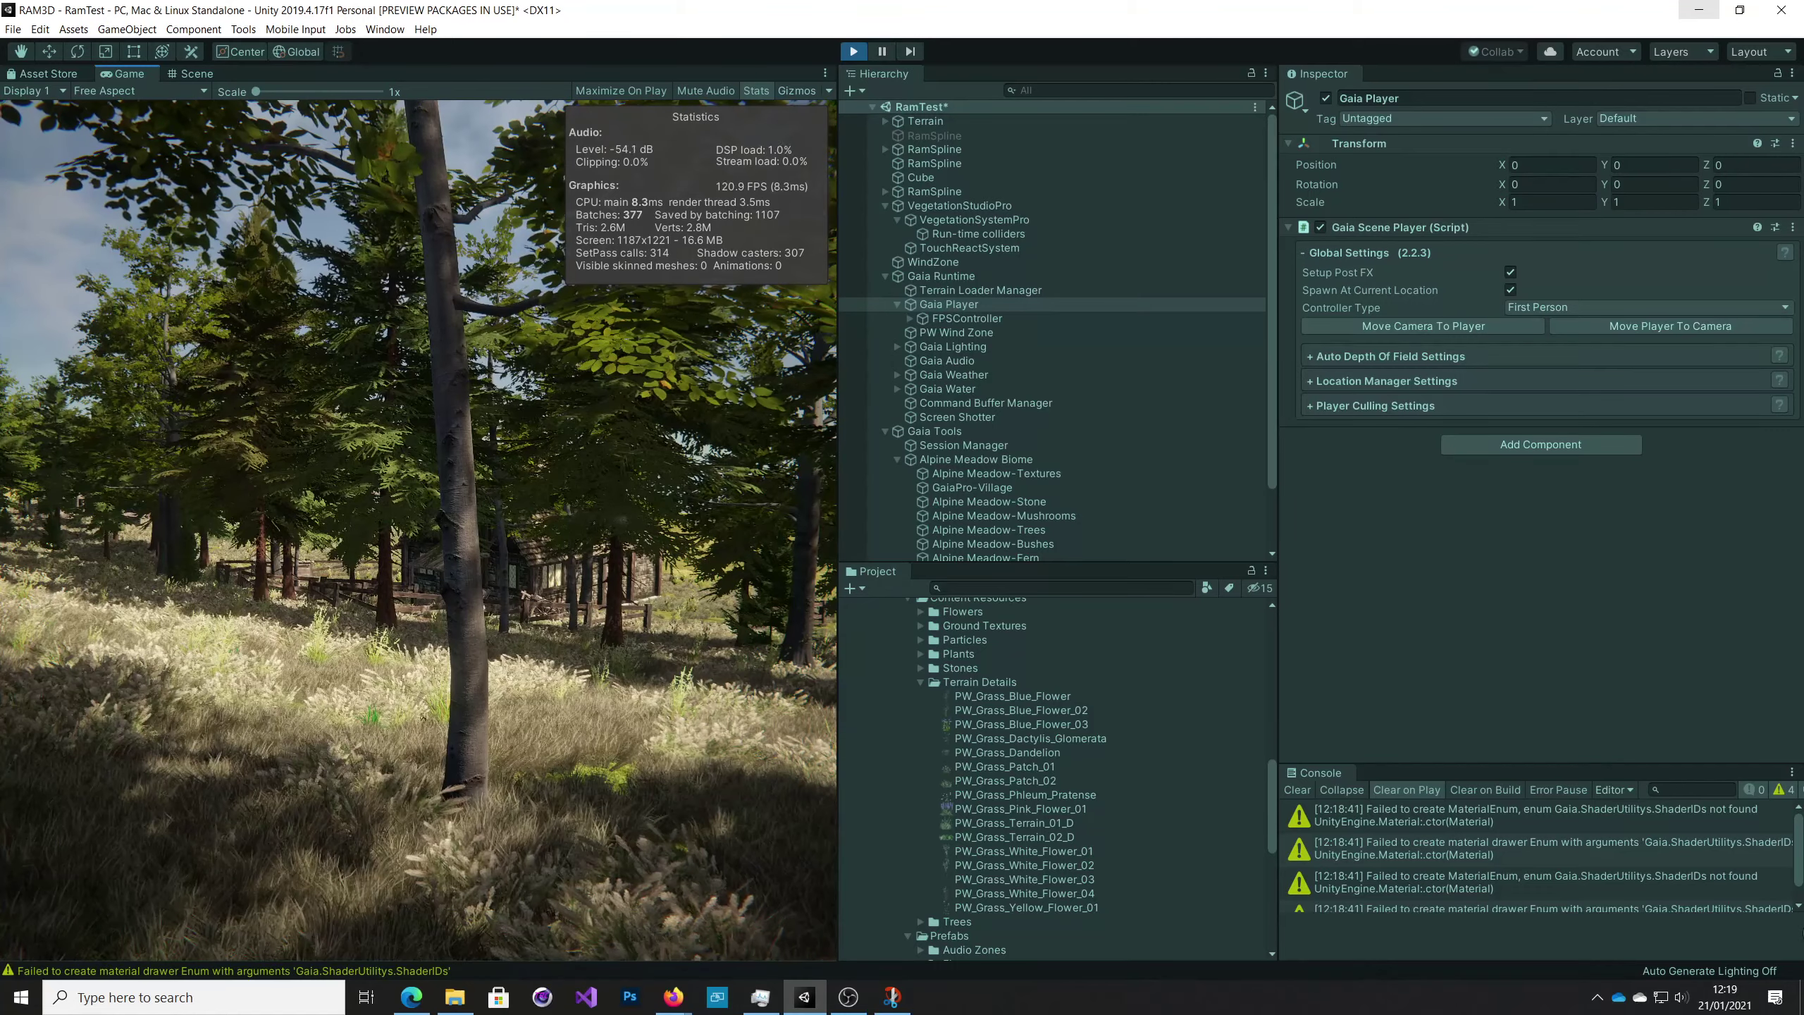
key("s")
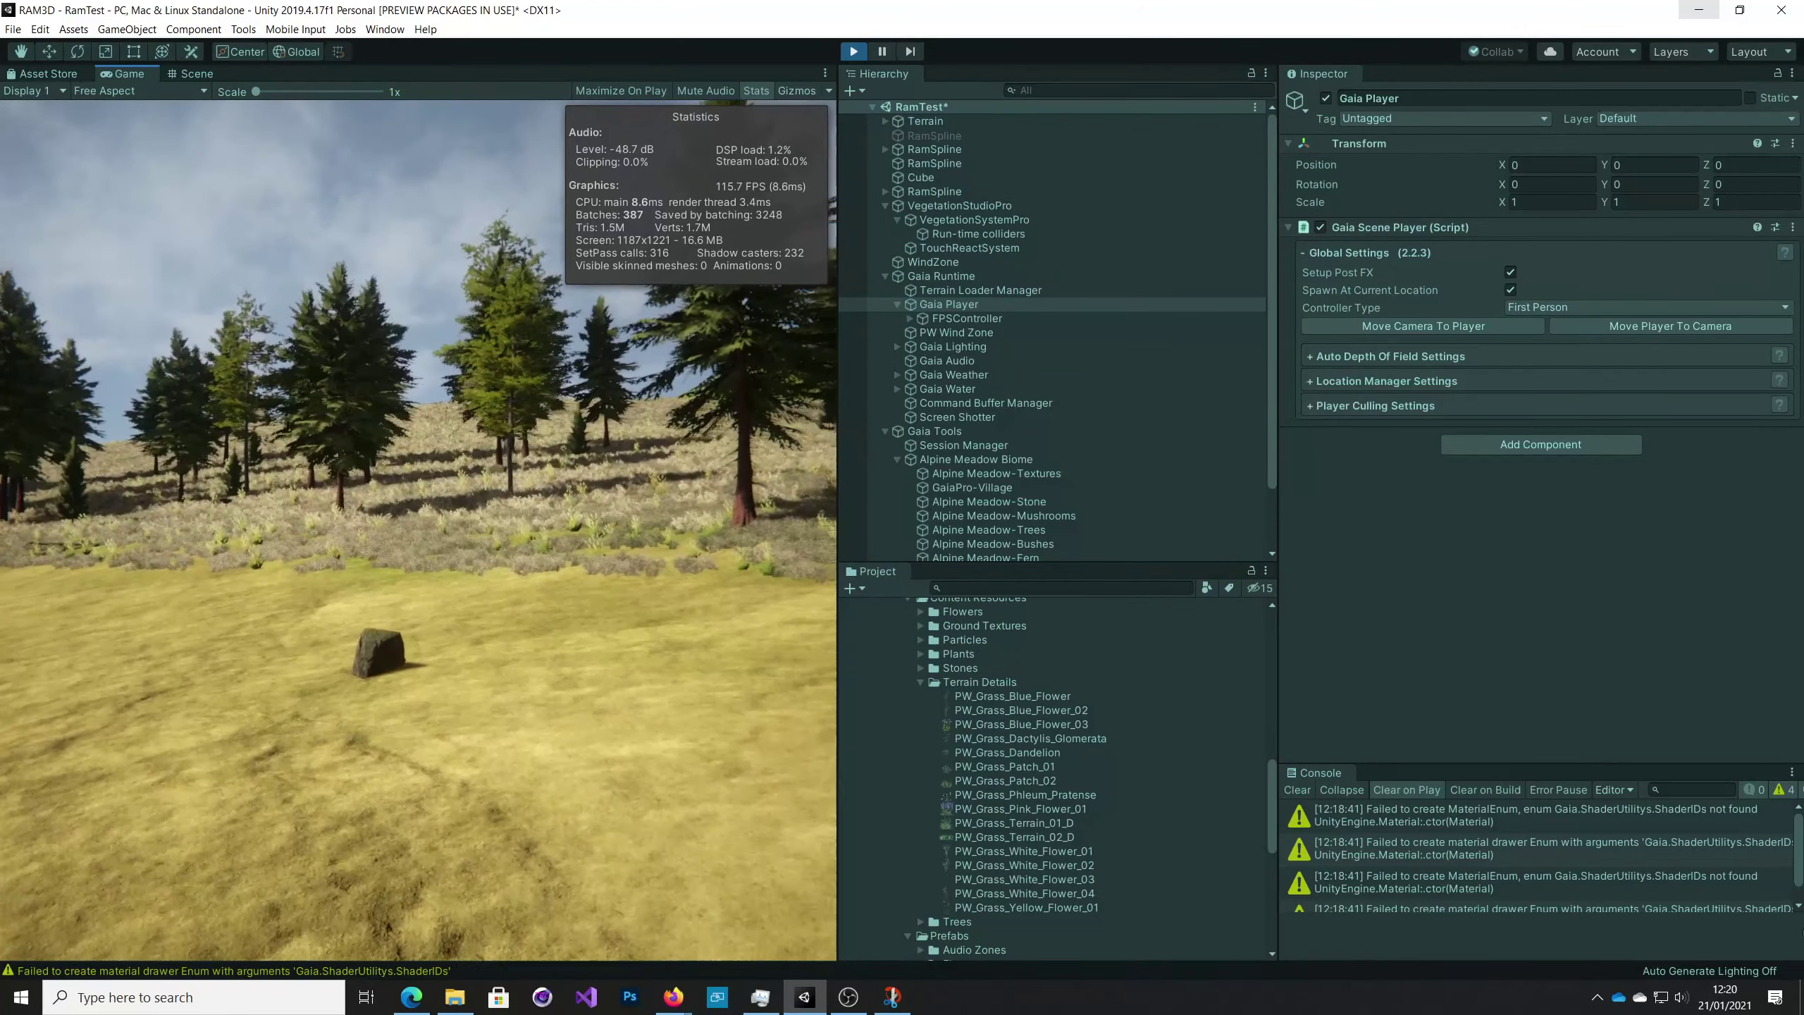
Cross the bare sandy ground toward the tree line to inspect where the grass begins.
key("w")
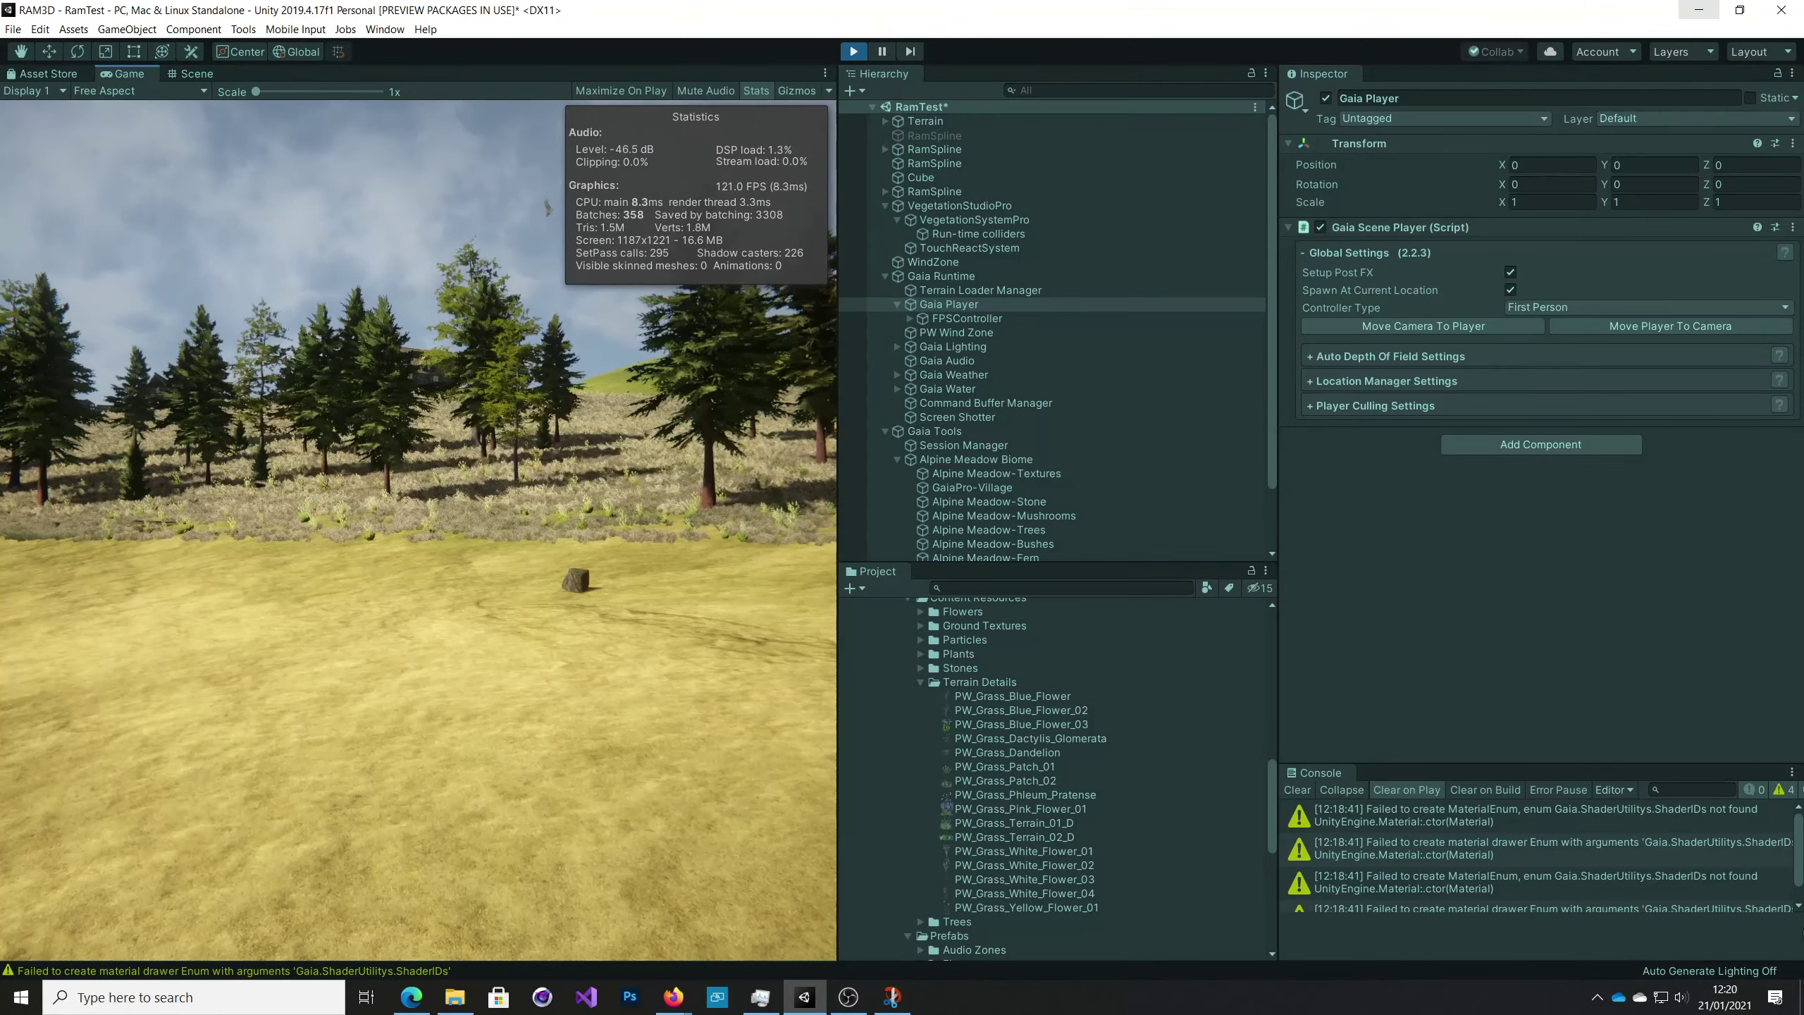
key("w")
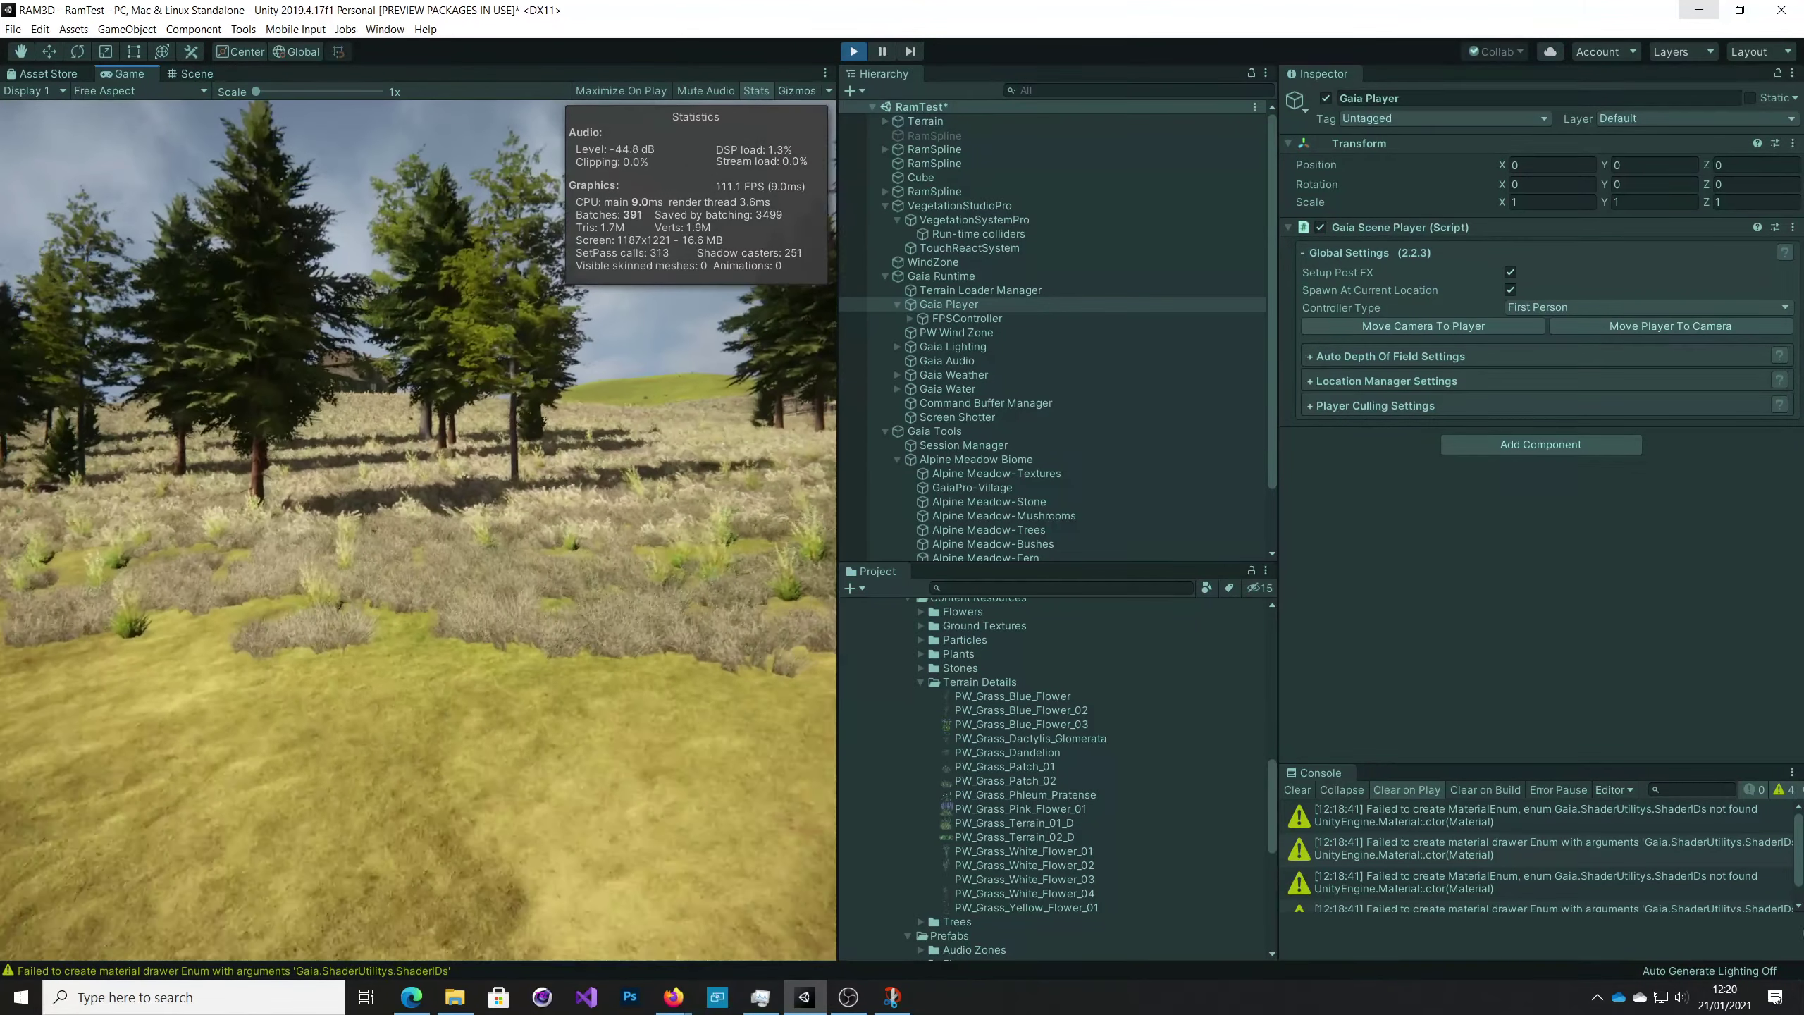
key("w")
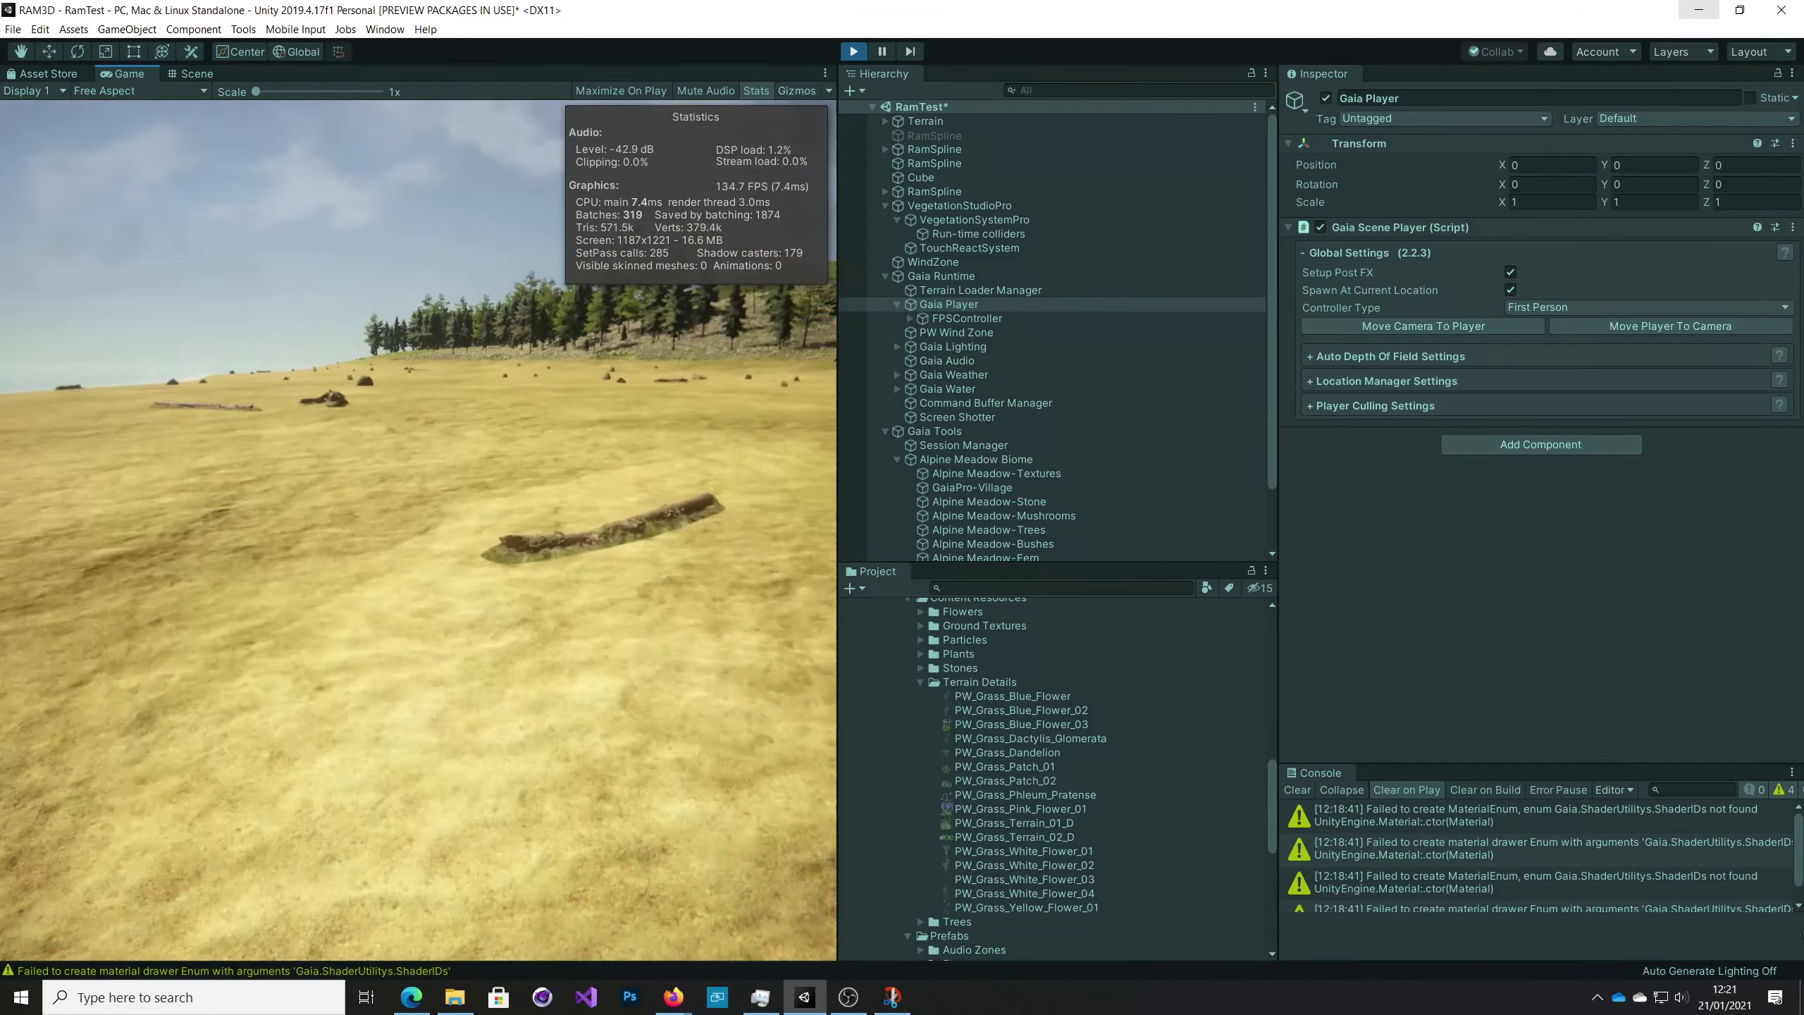
Approach the fallen logs on the sandy ground and inspect their moss and bark from several sides.
key("w")
key("a")
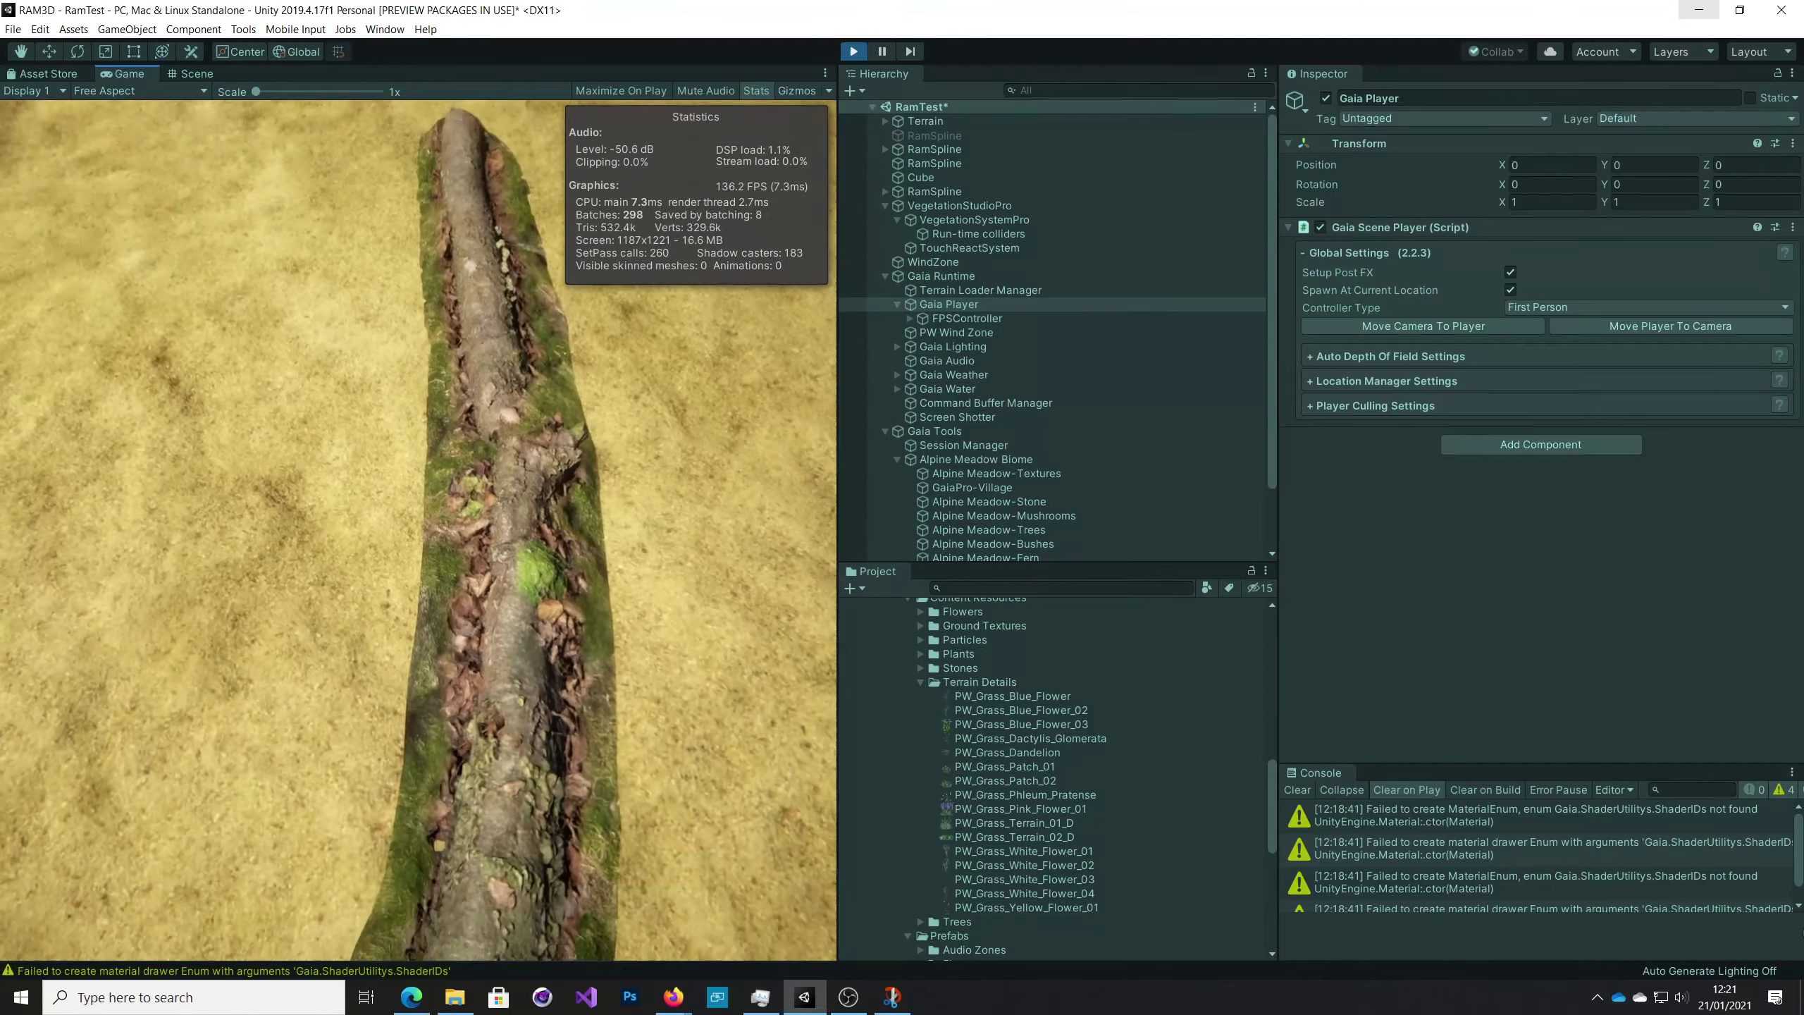
key("s")
key("w")
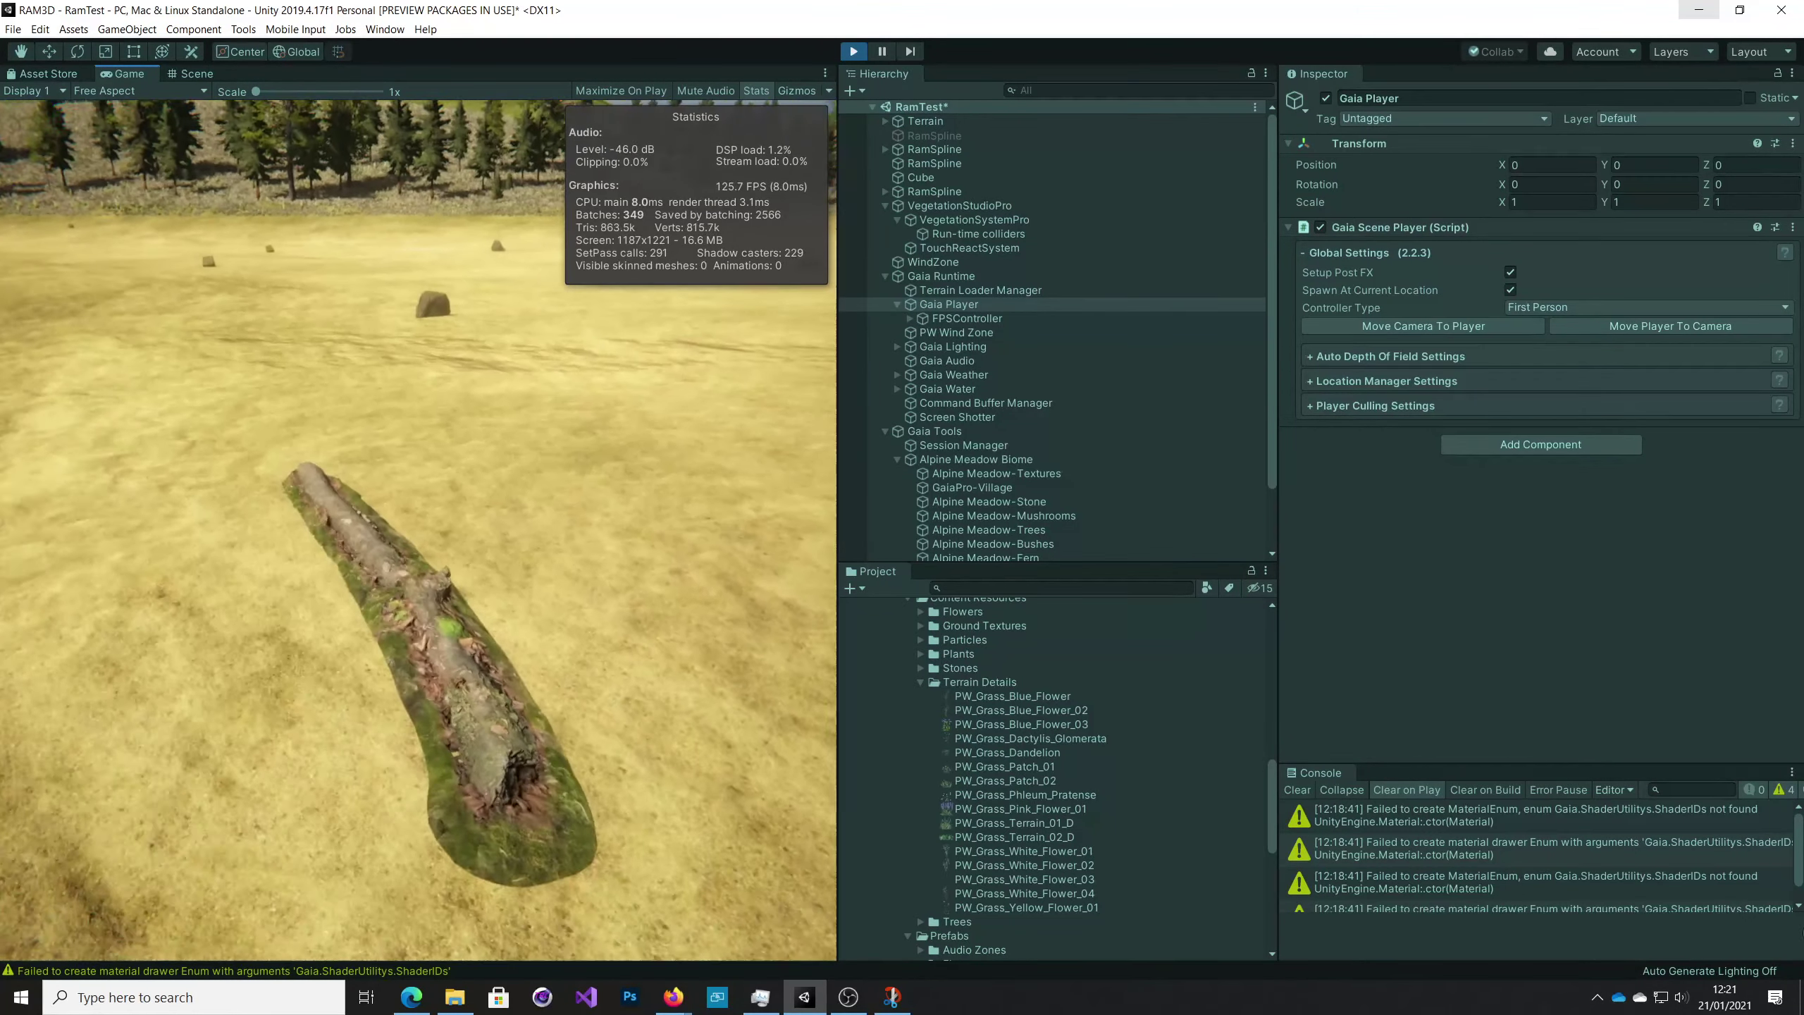
mouse_move(419, 530)
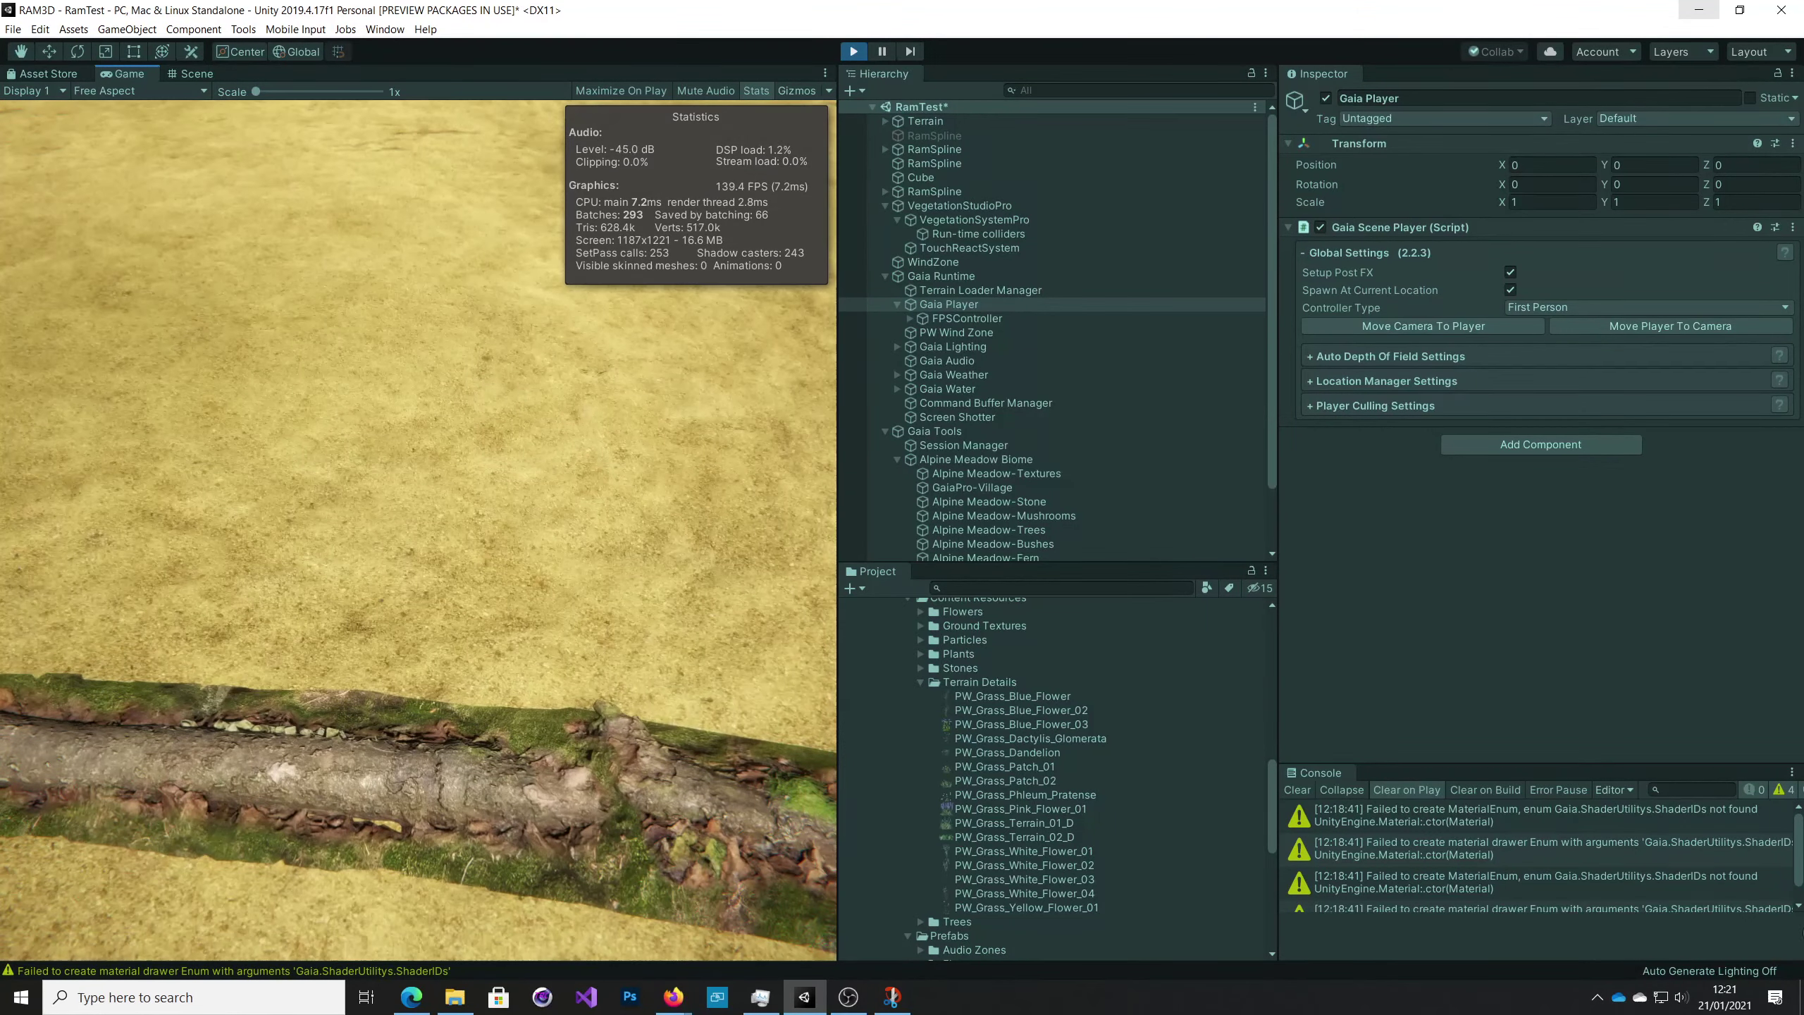
key("s")
key("w")
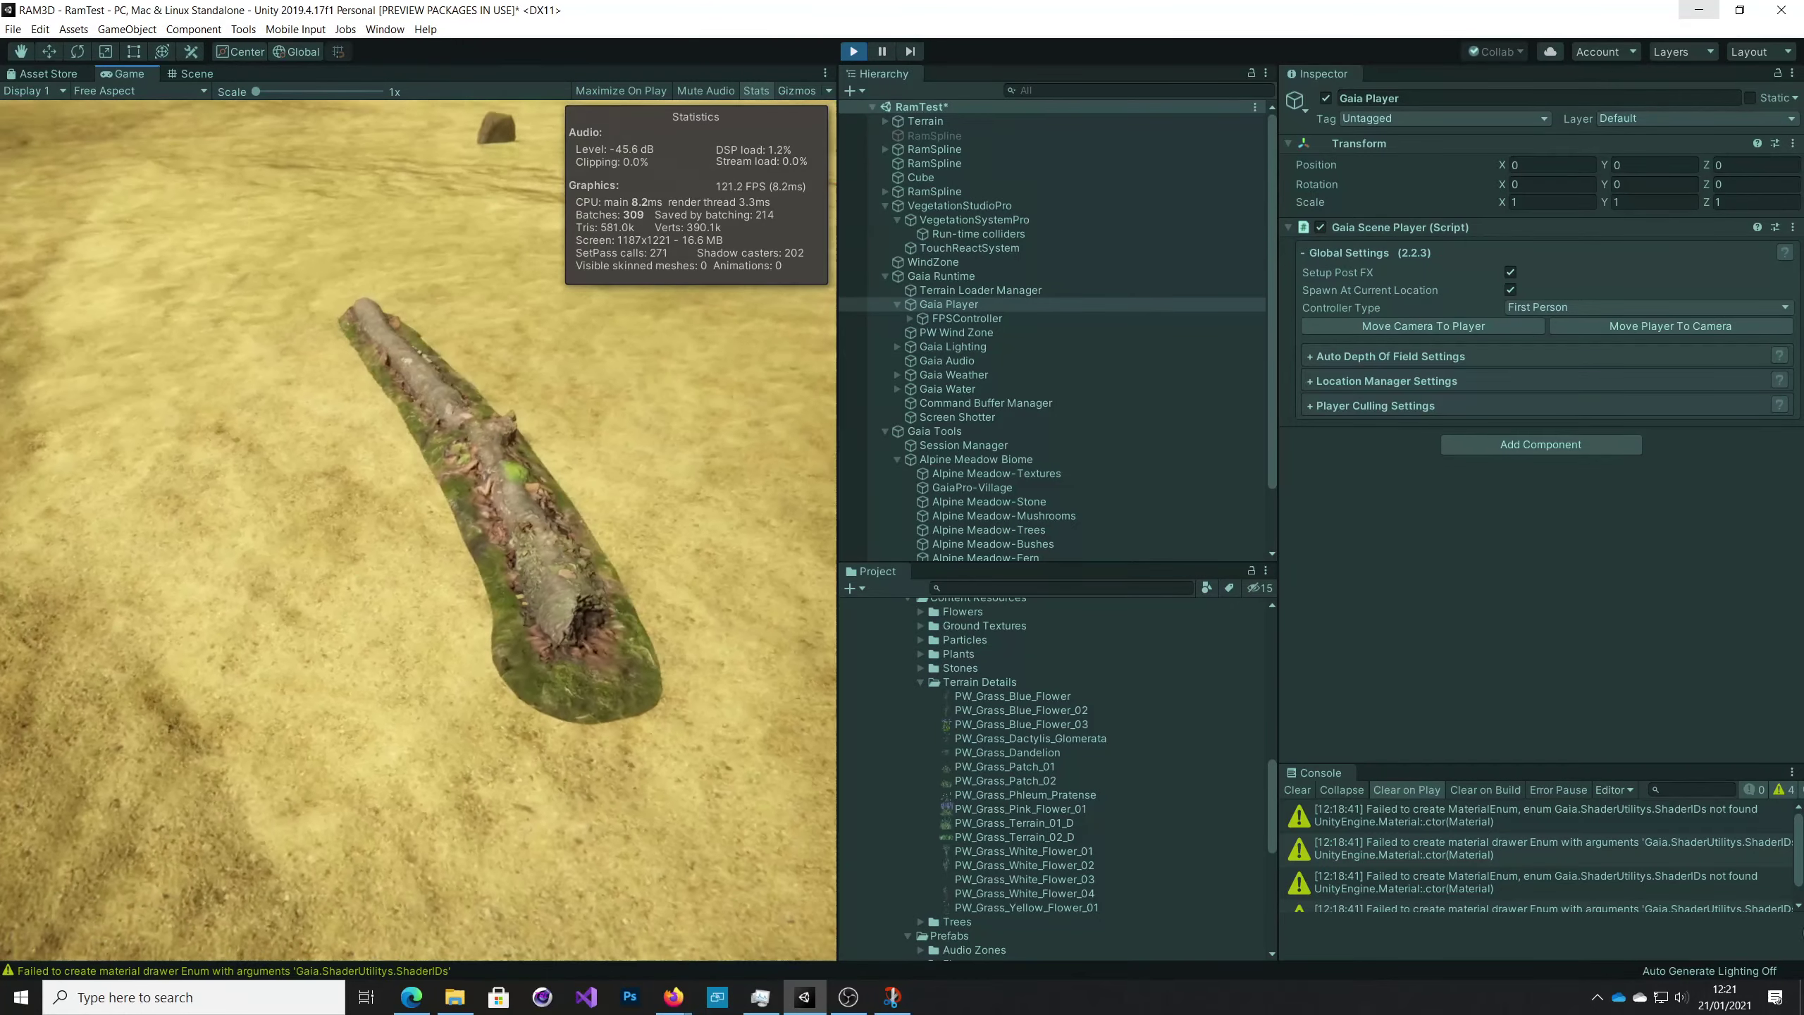
key("s")
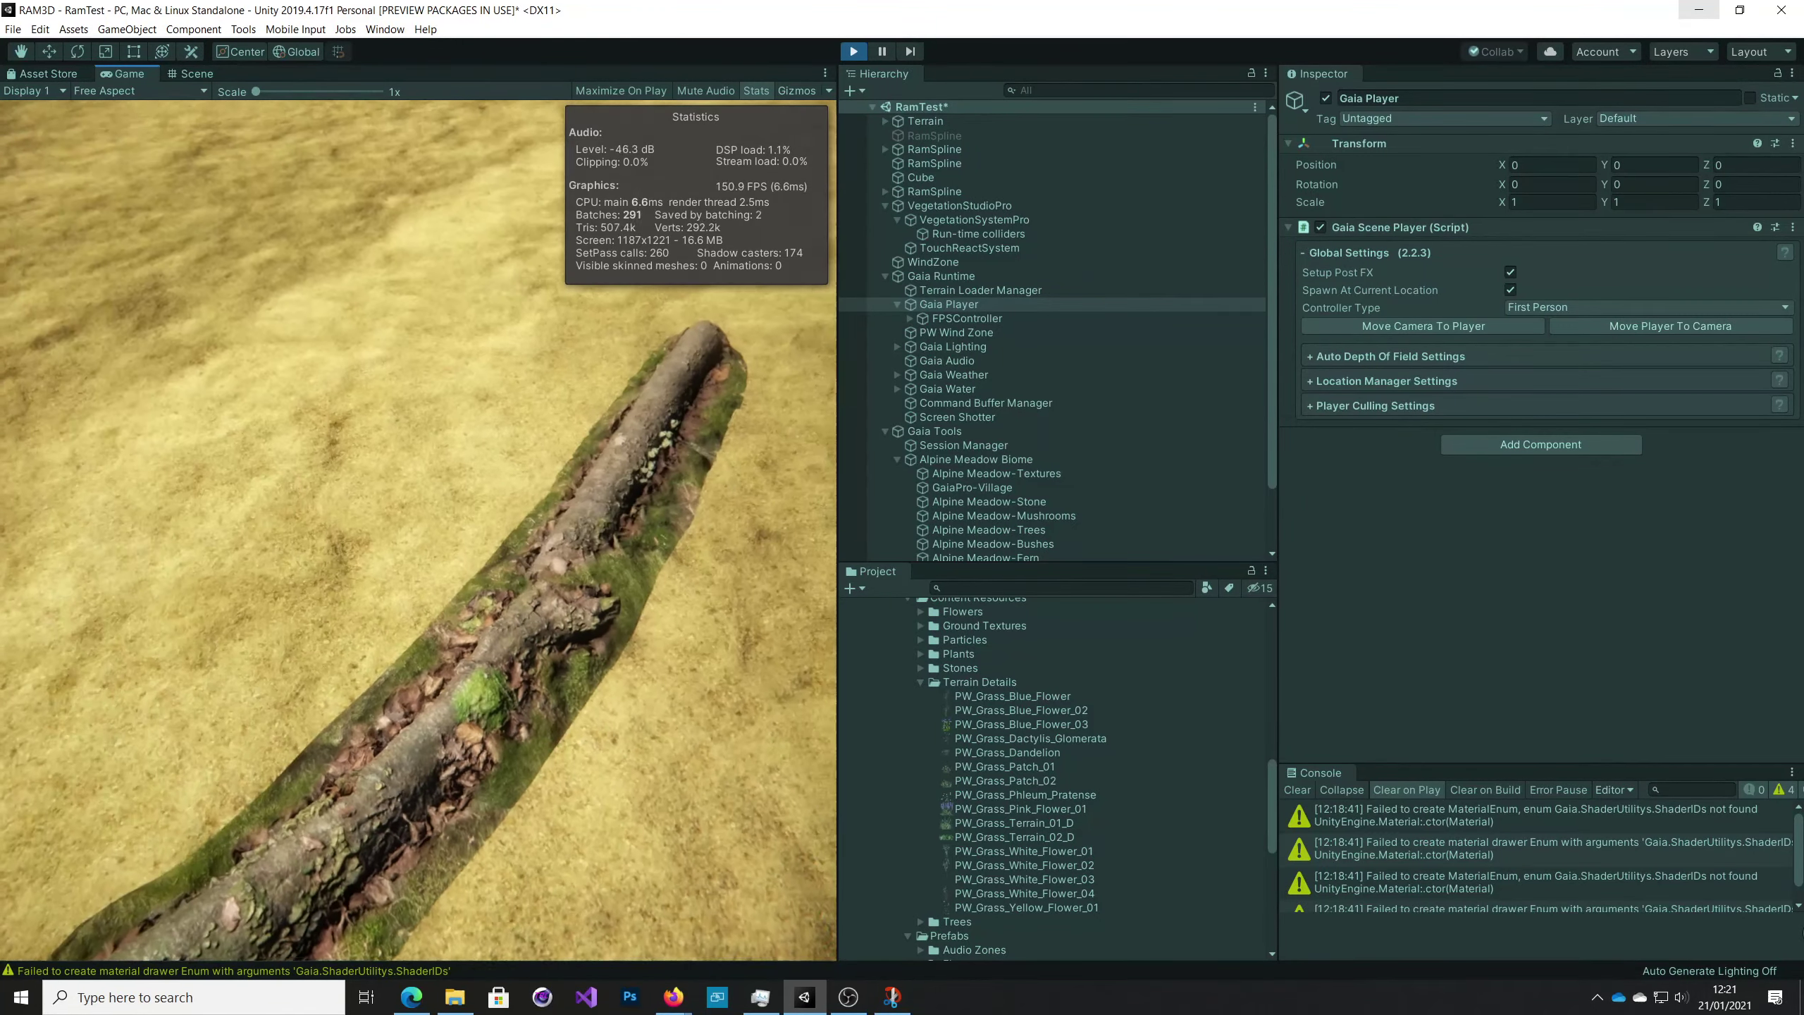
key("w")
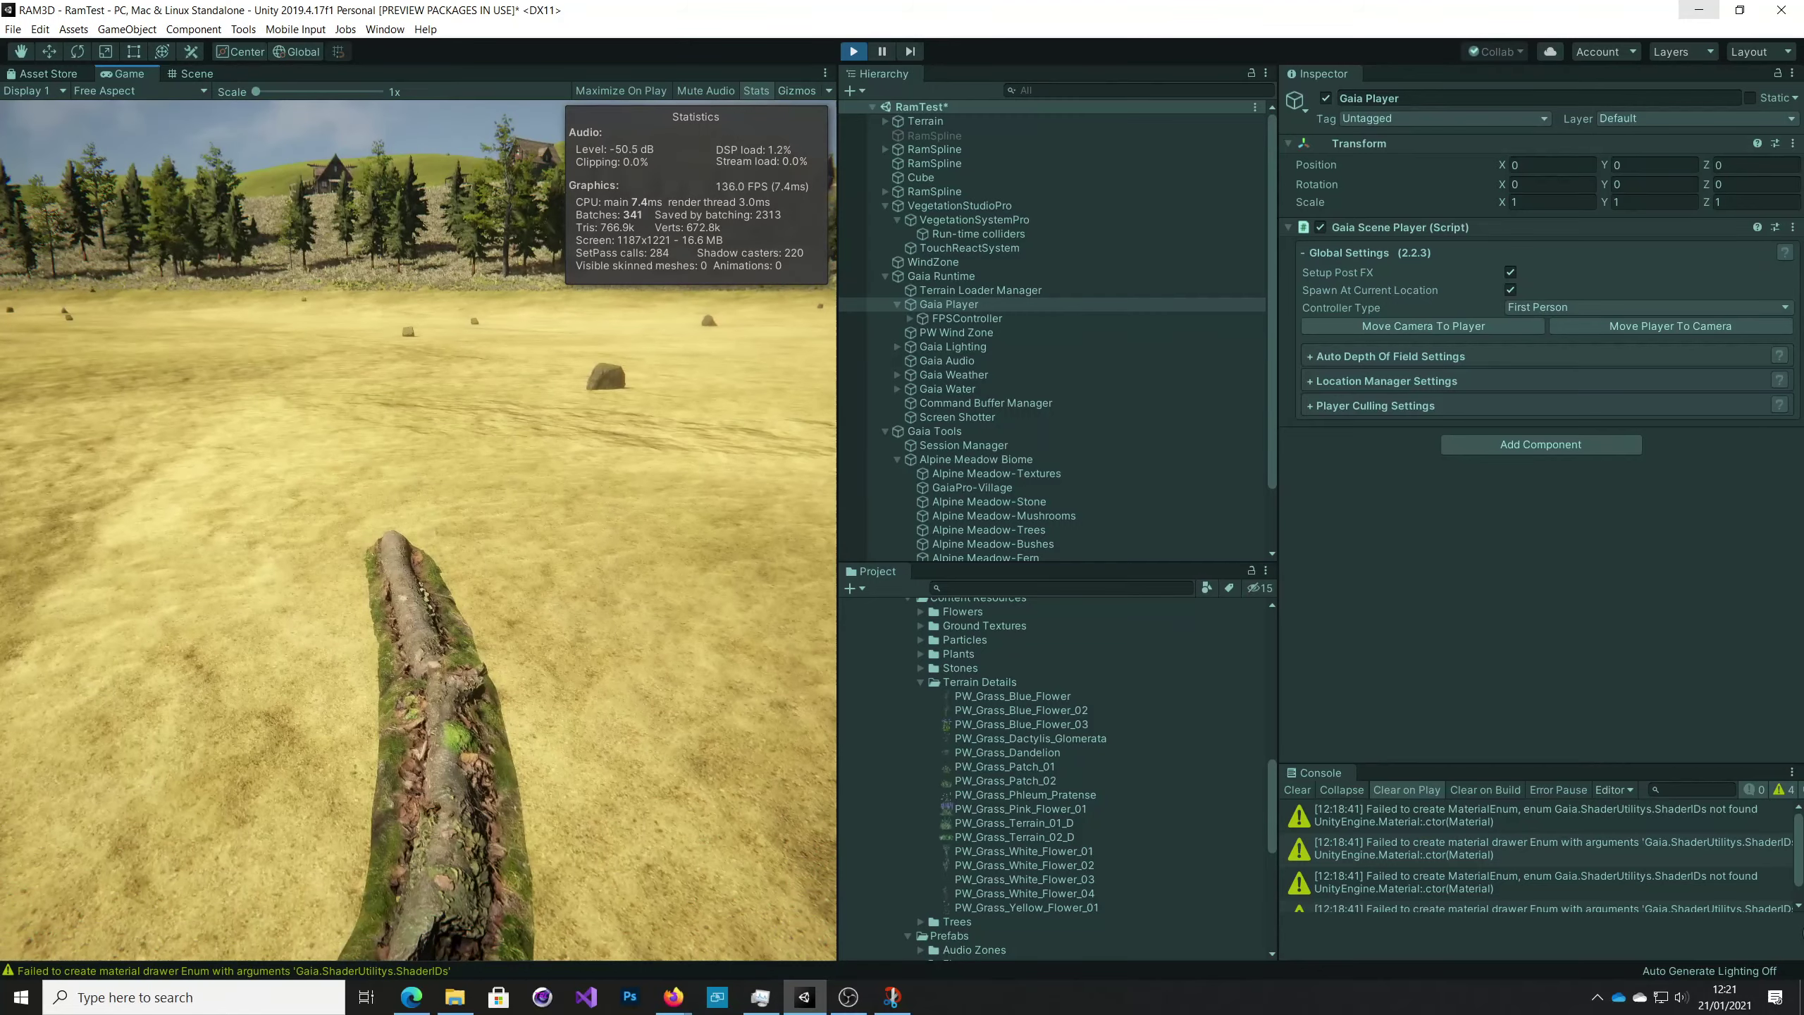
key("s")
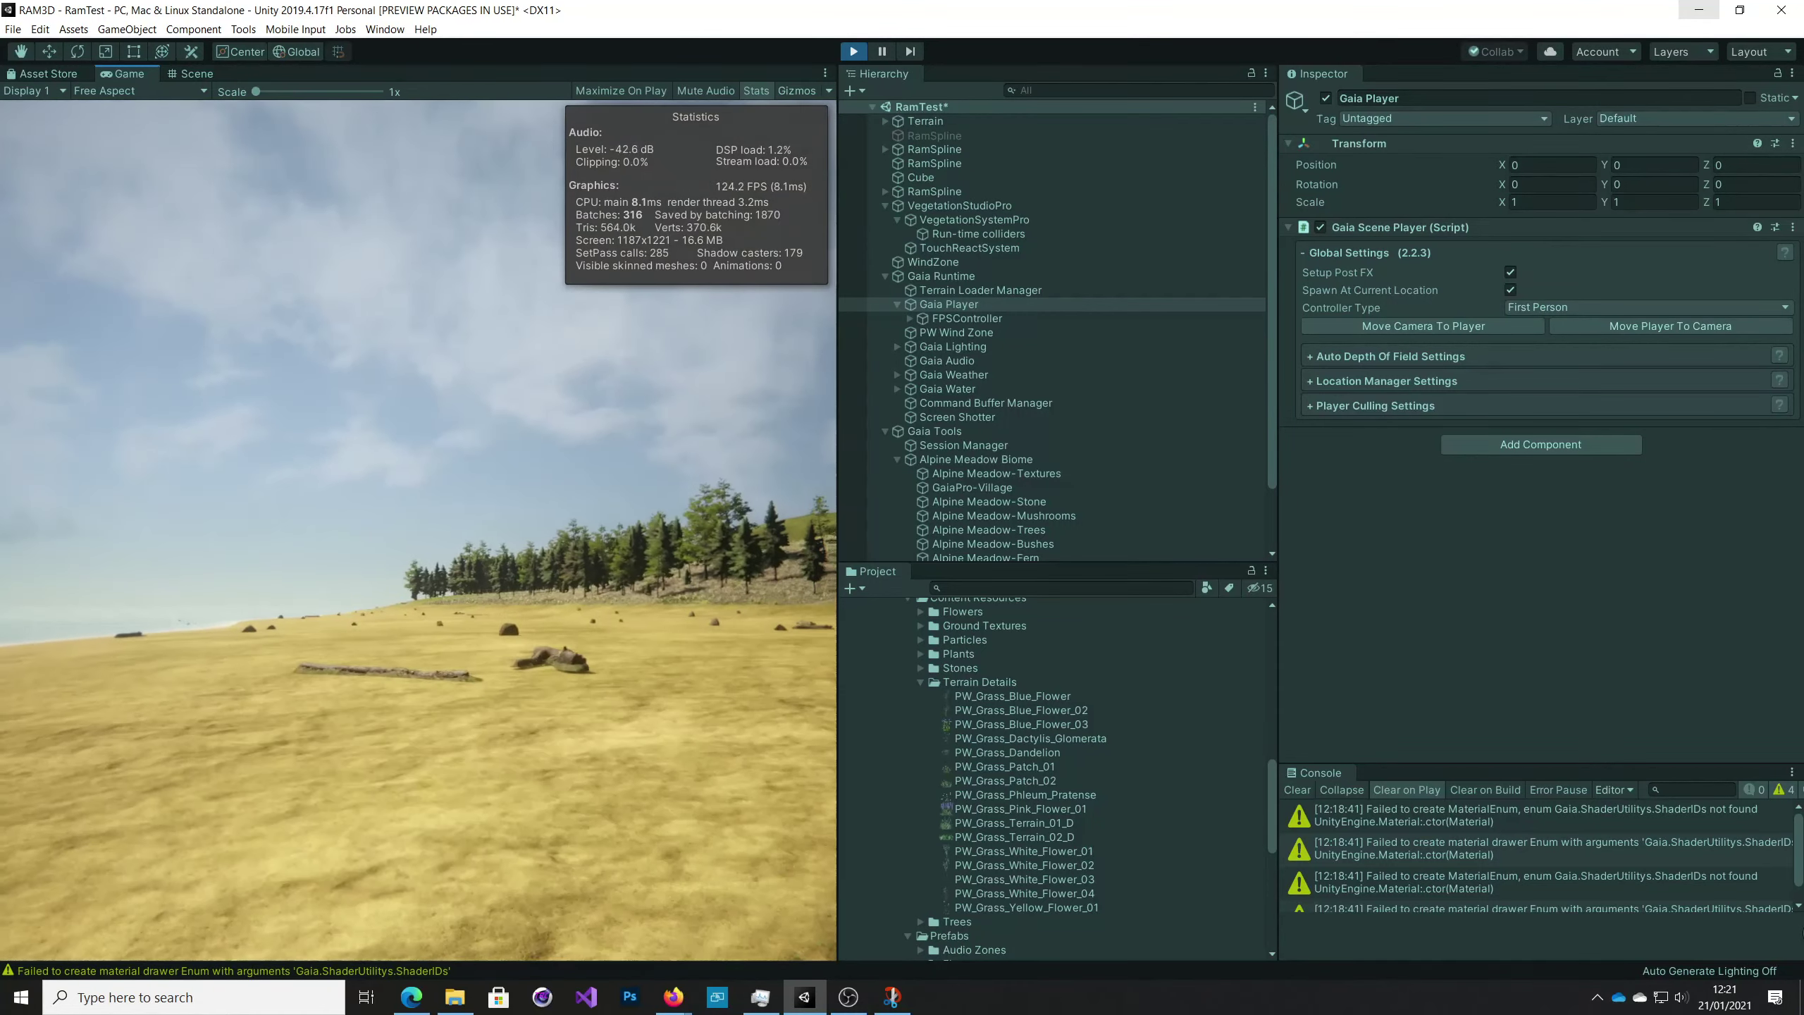
key("w")
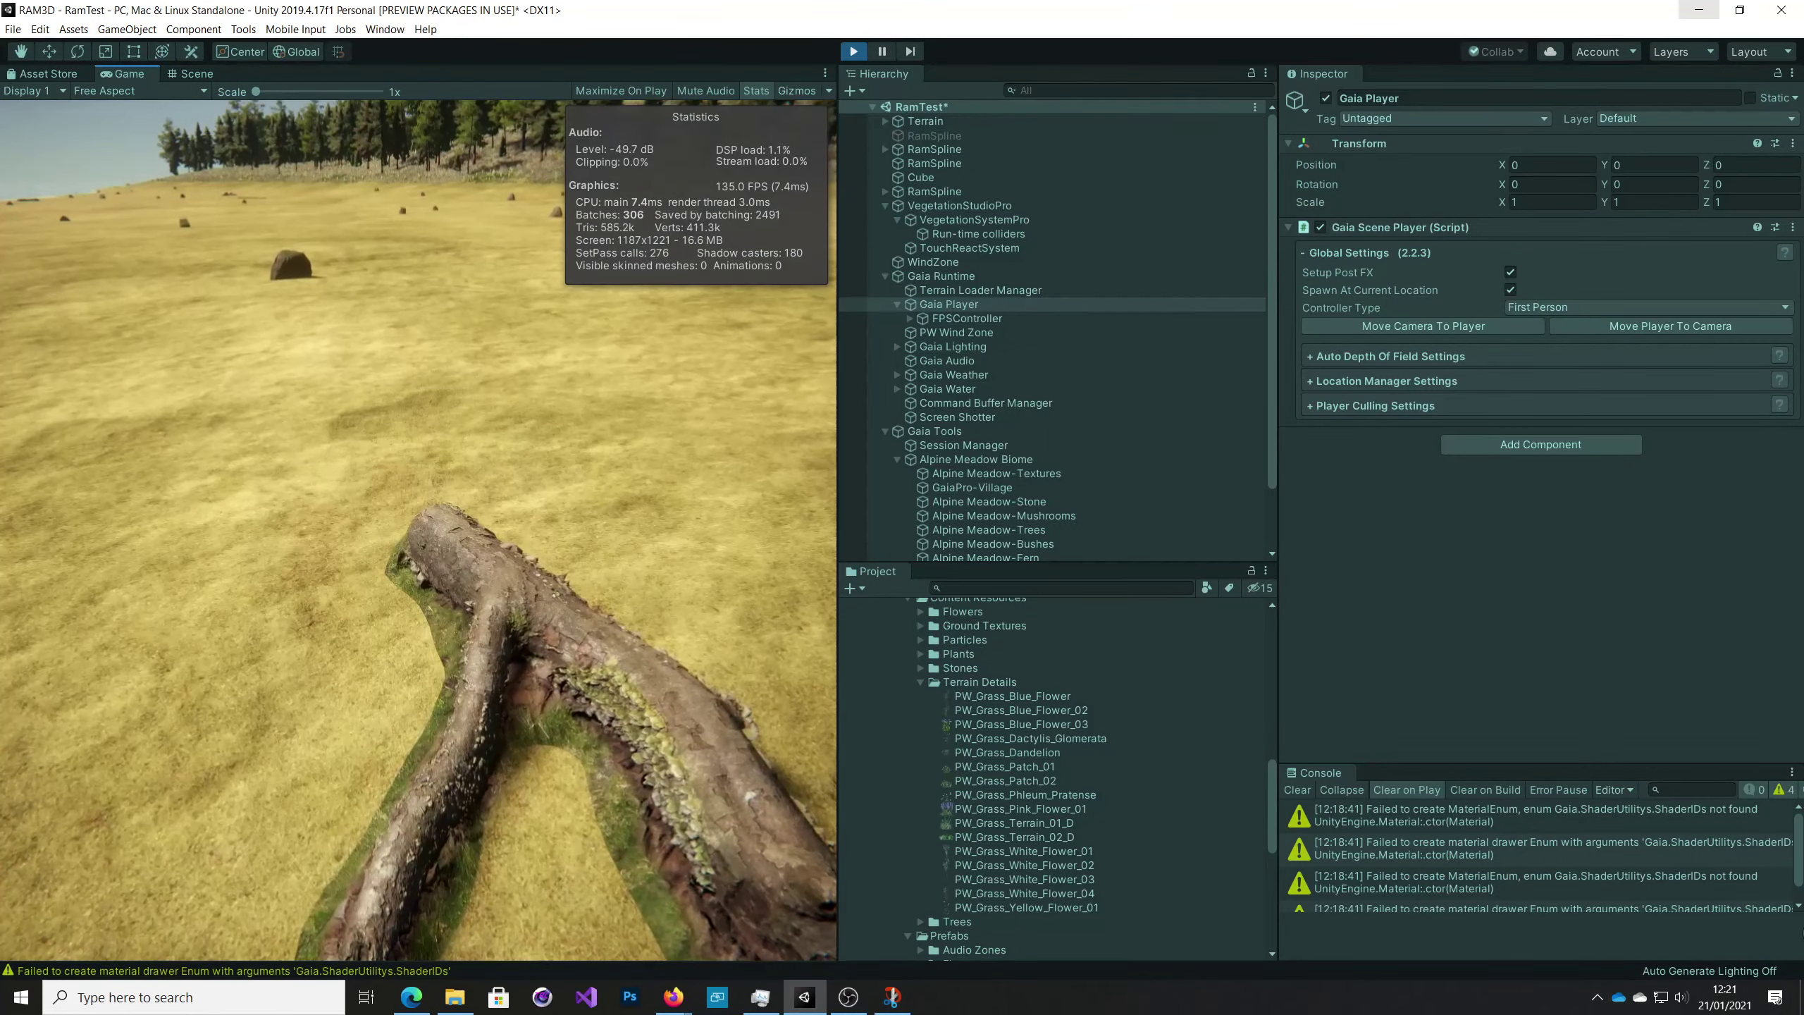
Walk past the scattered rocks on the sand and enter the shaded forest to view the trees and undergrowth.
key("w")
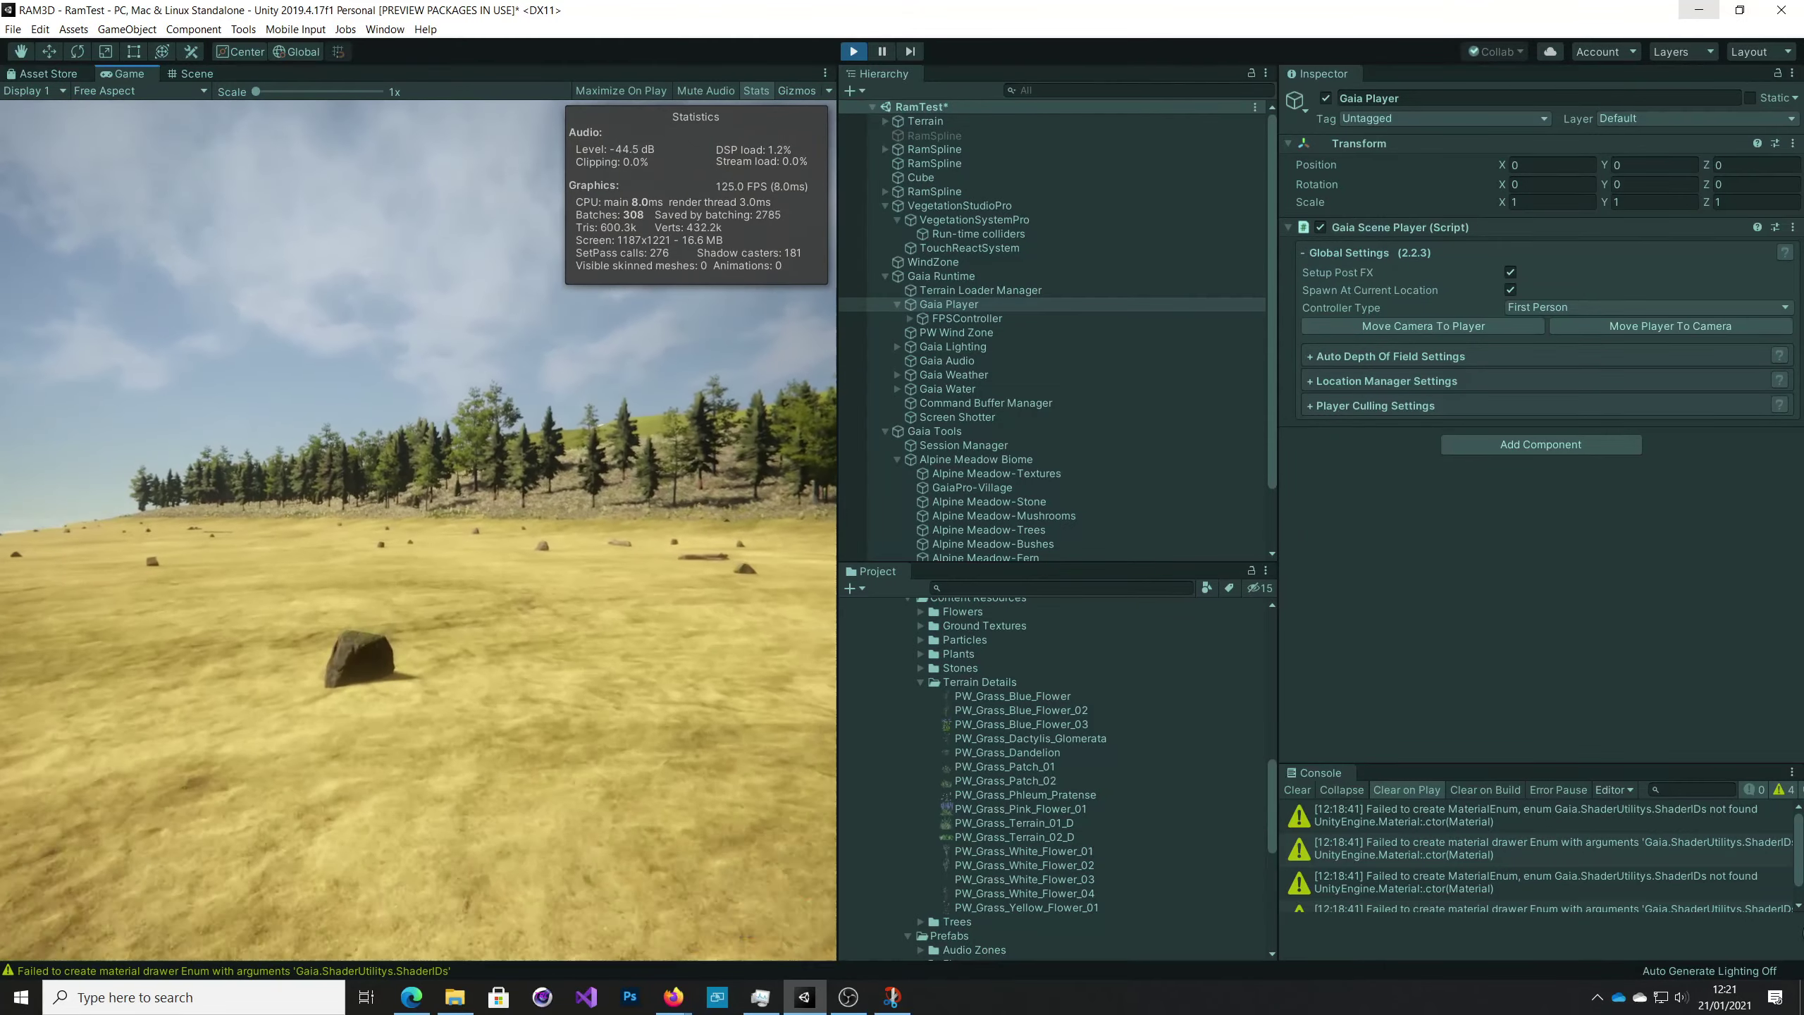
key("w")
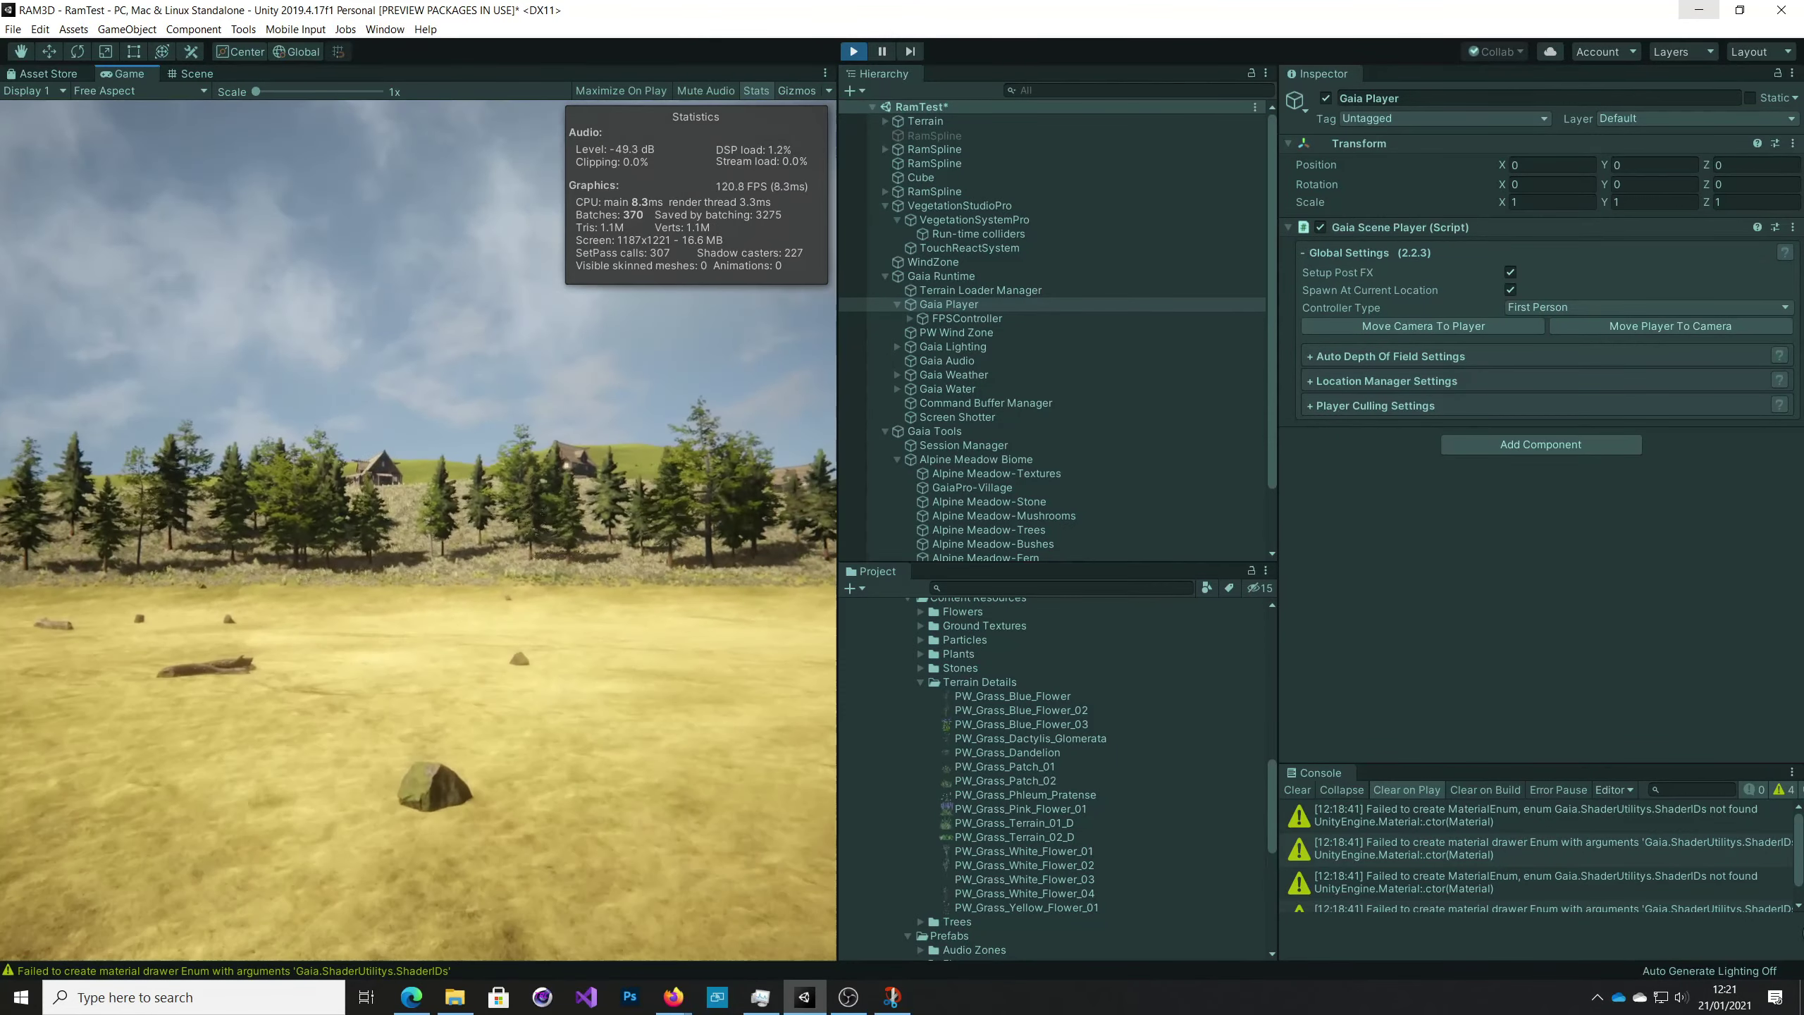
key("w")
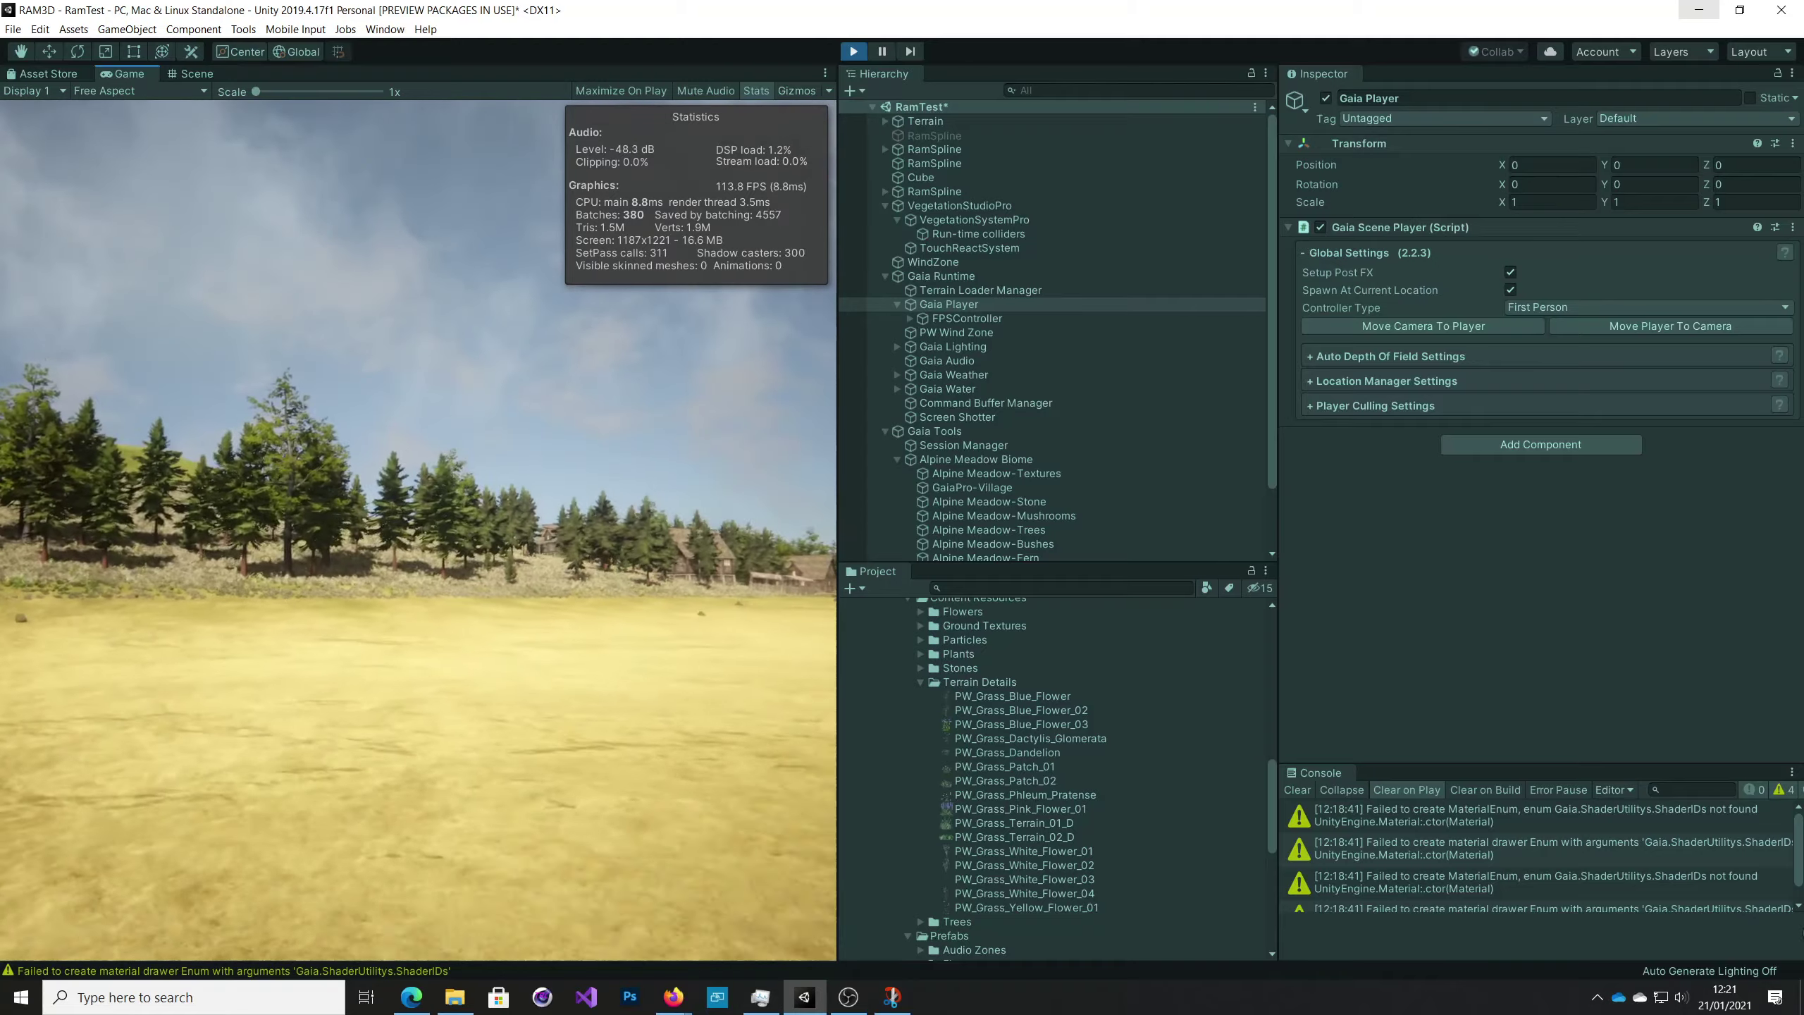
key("w")
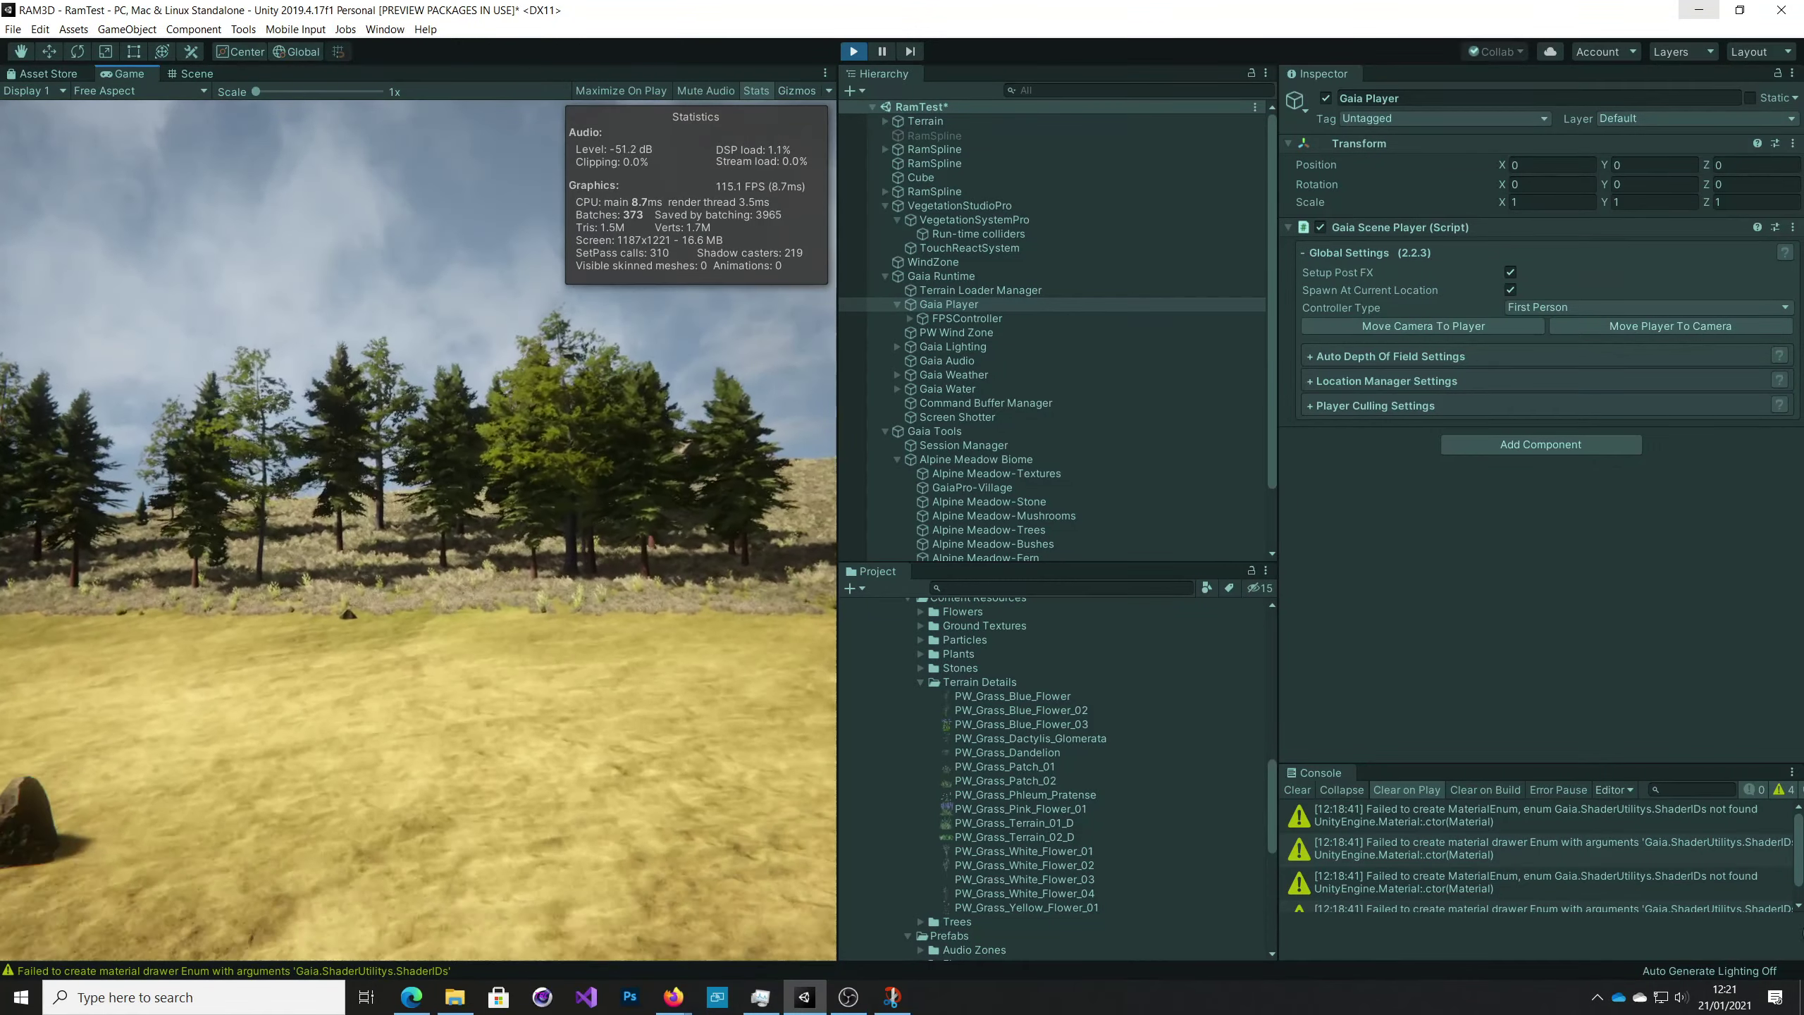
key("w")
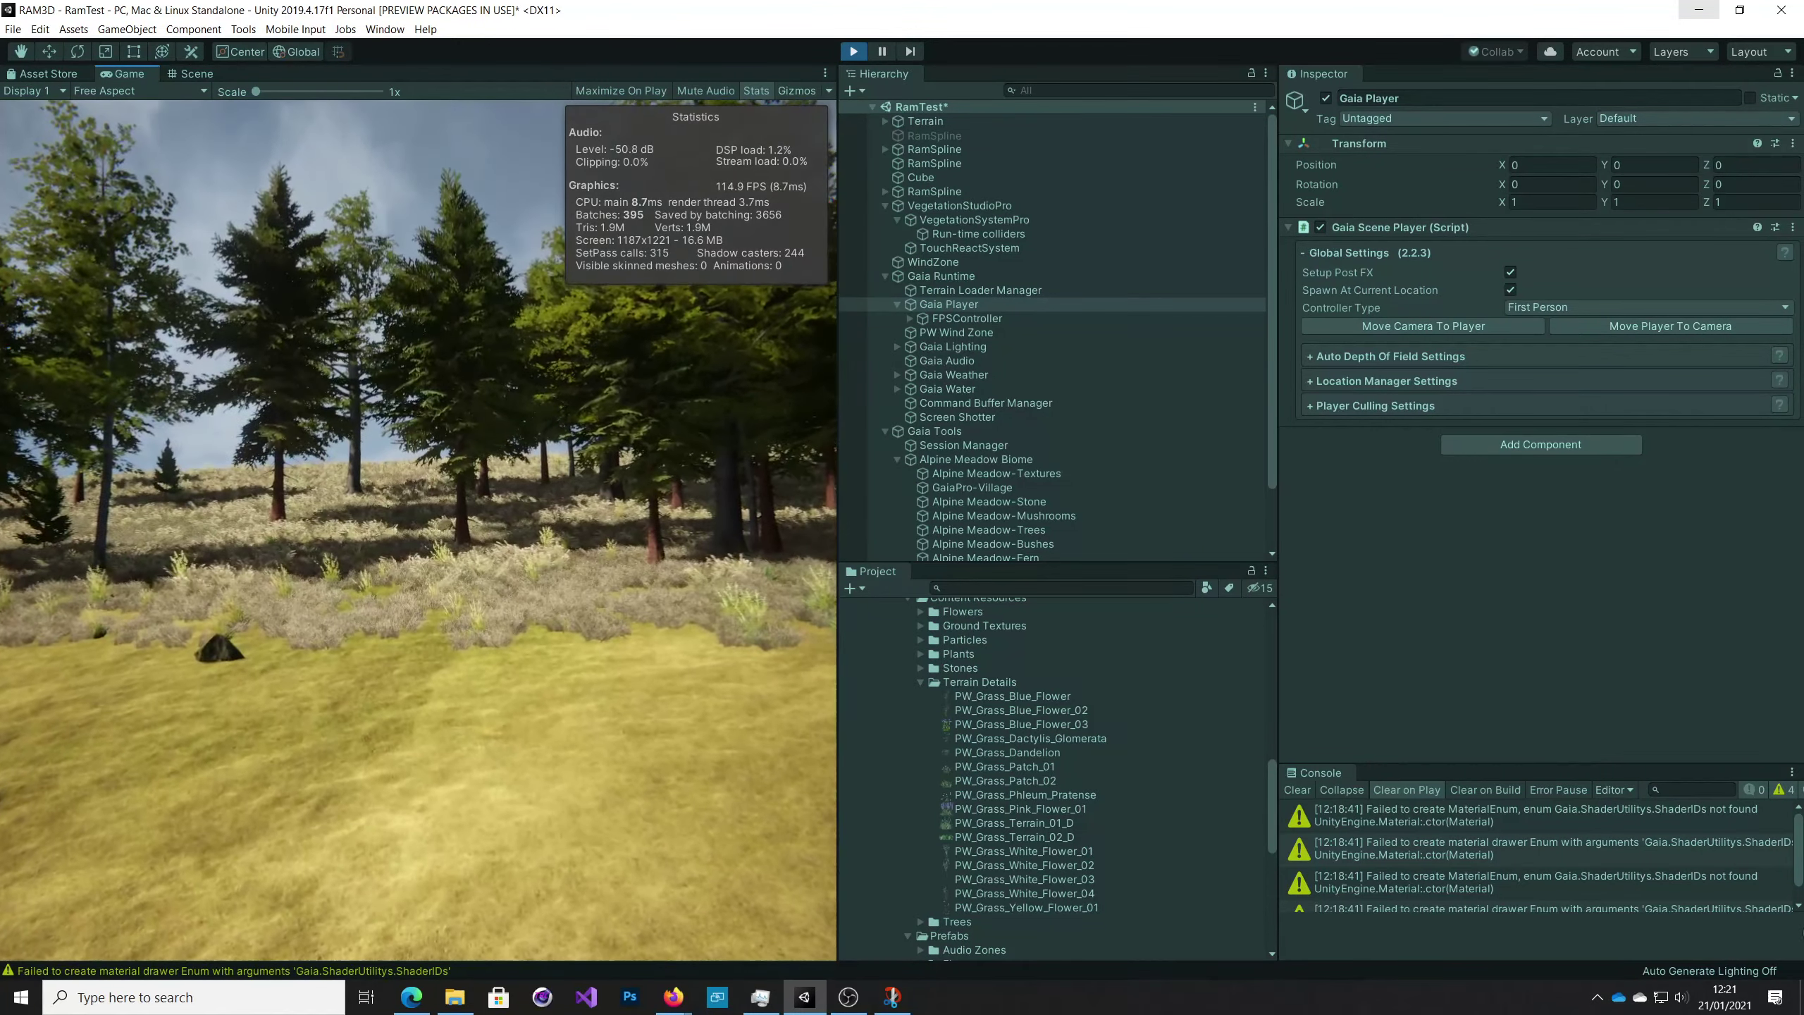
key("w")
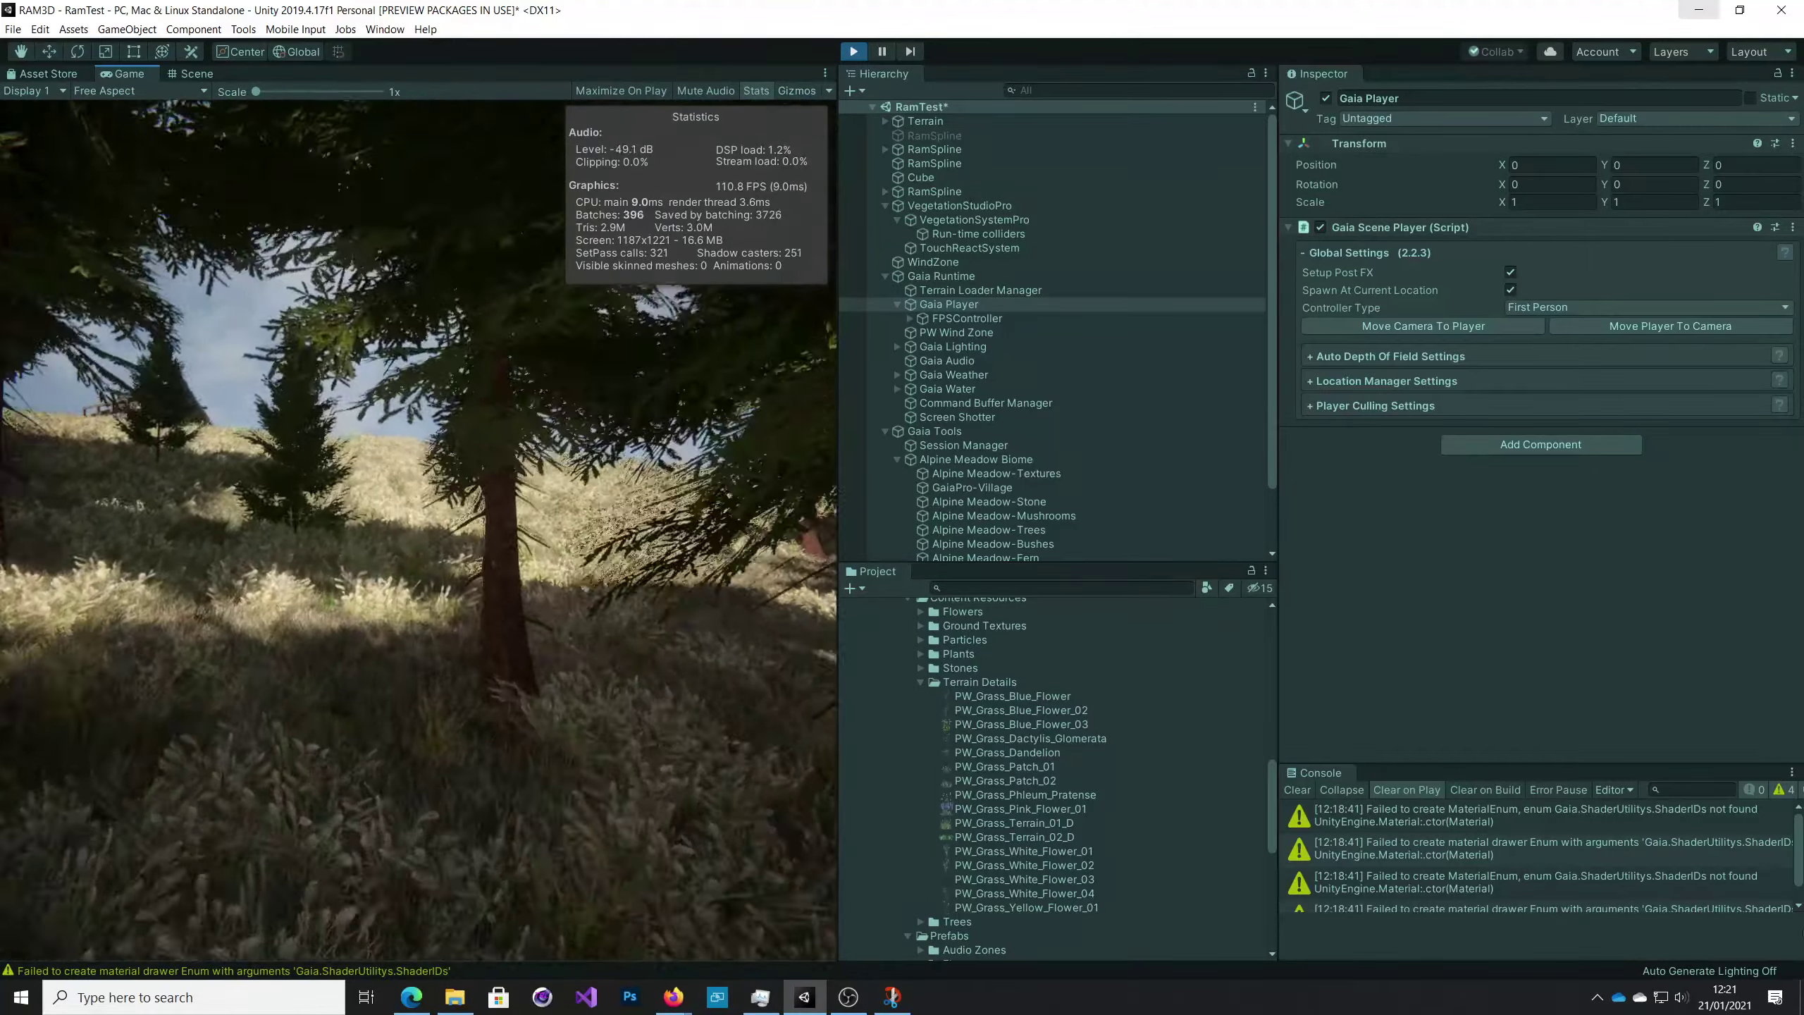
Walk through the tall grass past the village house and fences, and over the hill toward the coast to survey the scene.
key("w")
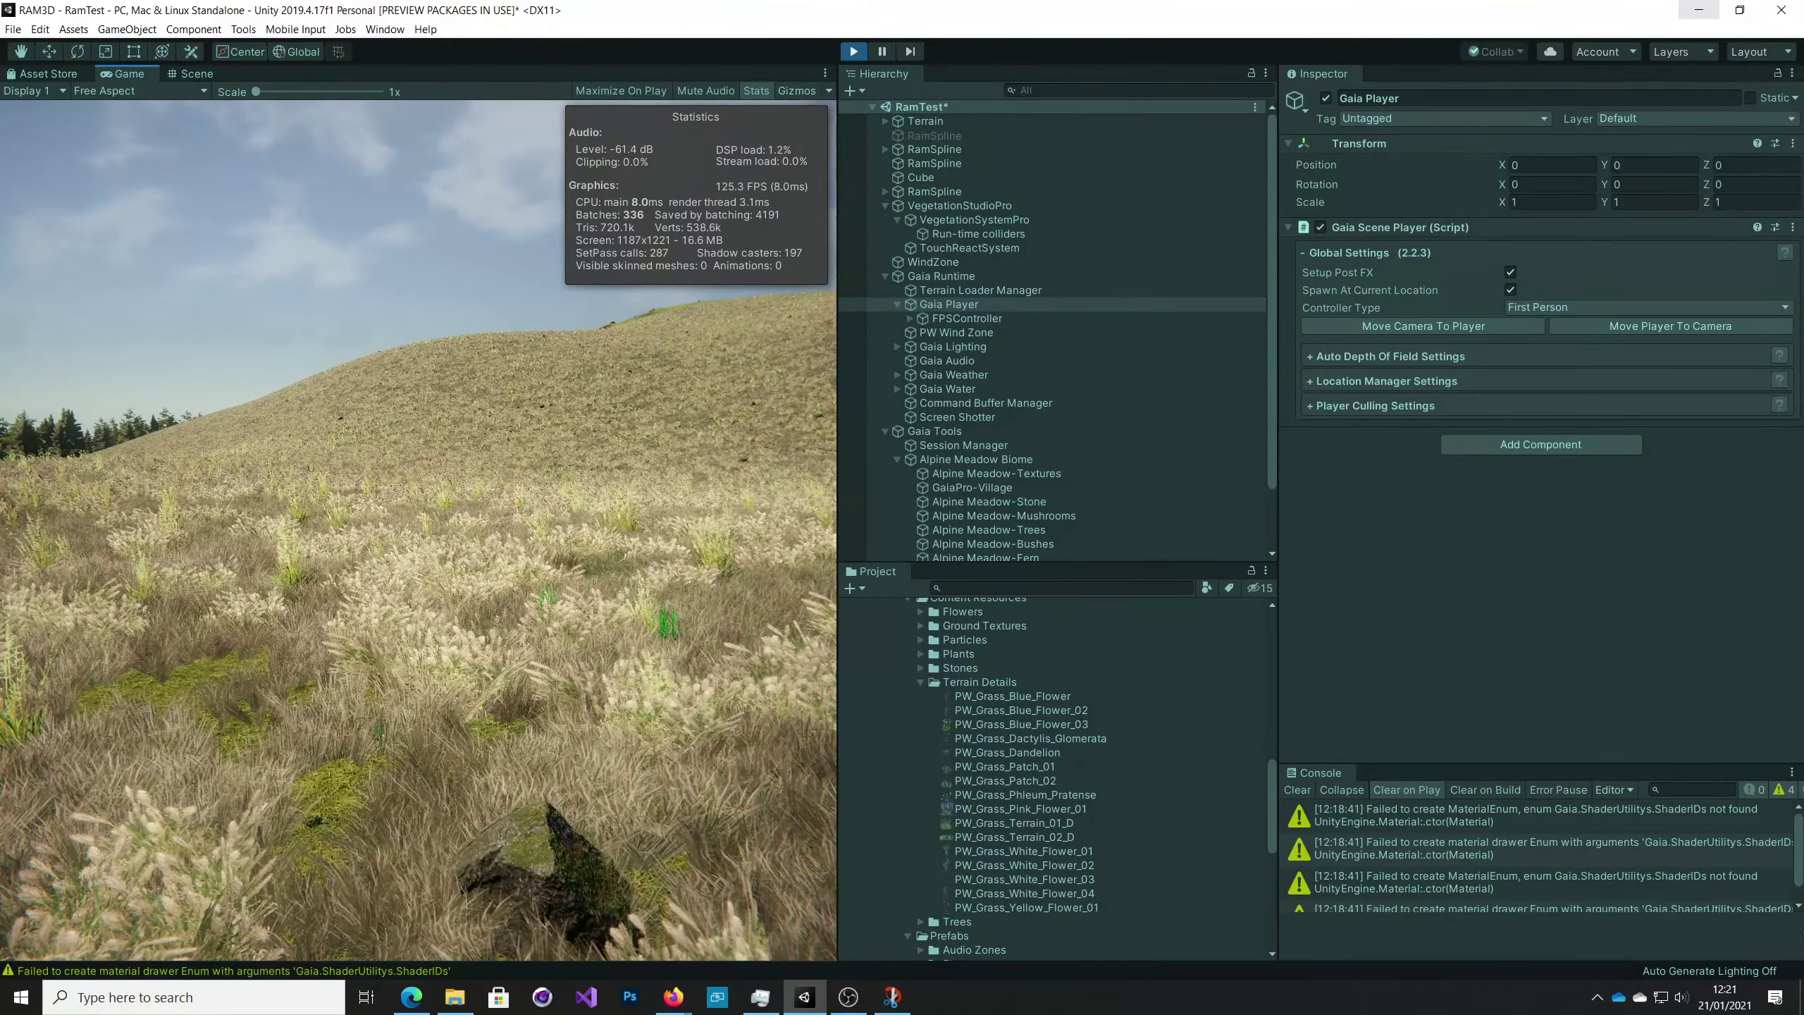
key("w")
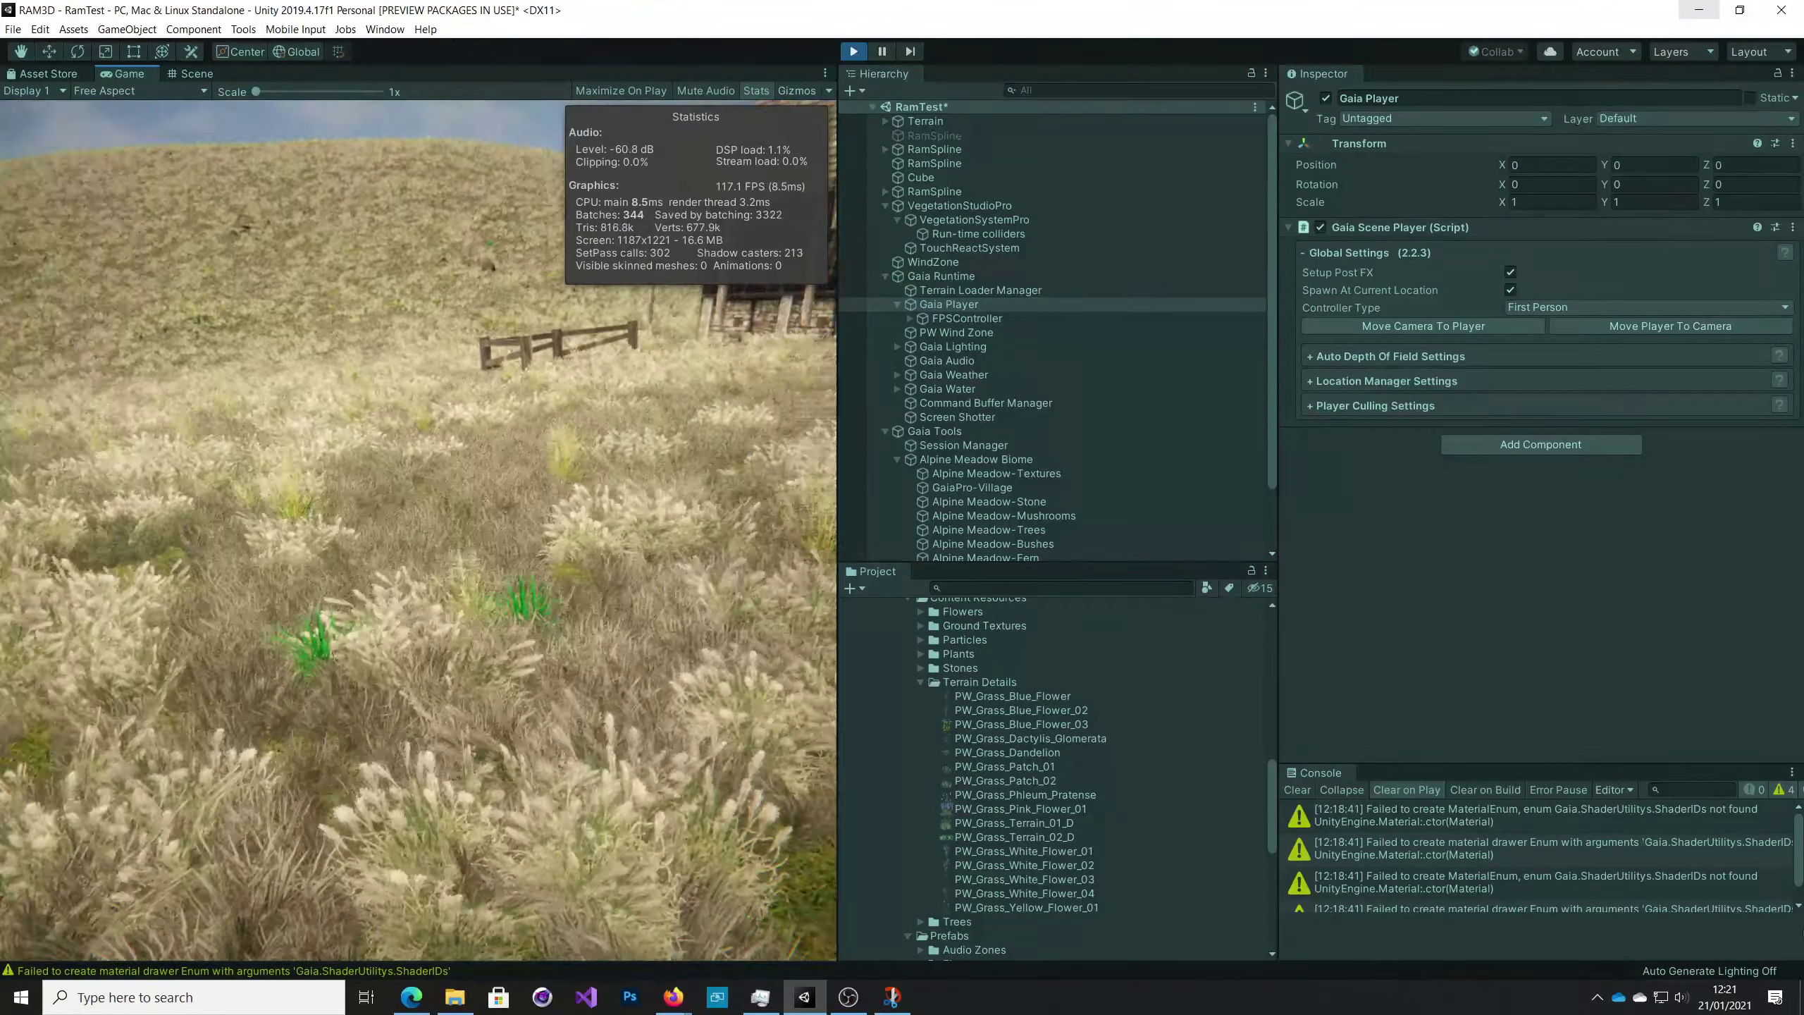
key("a")
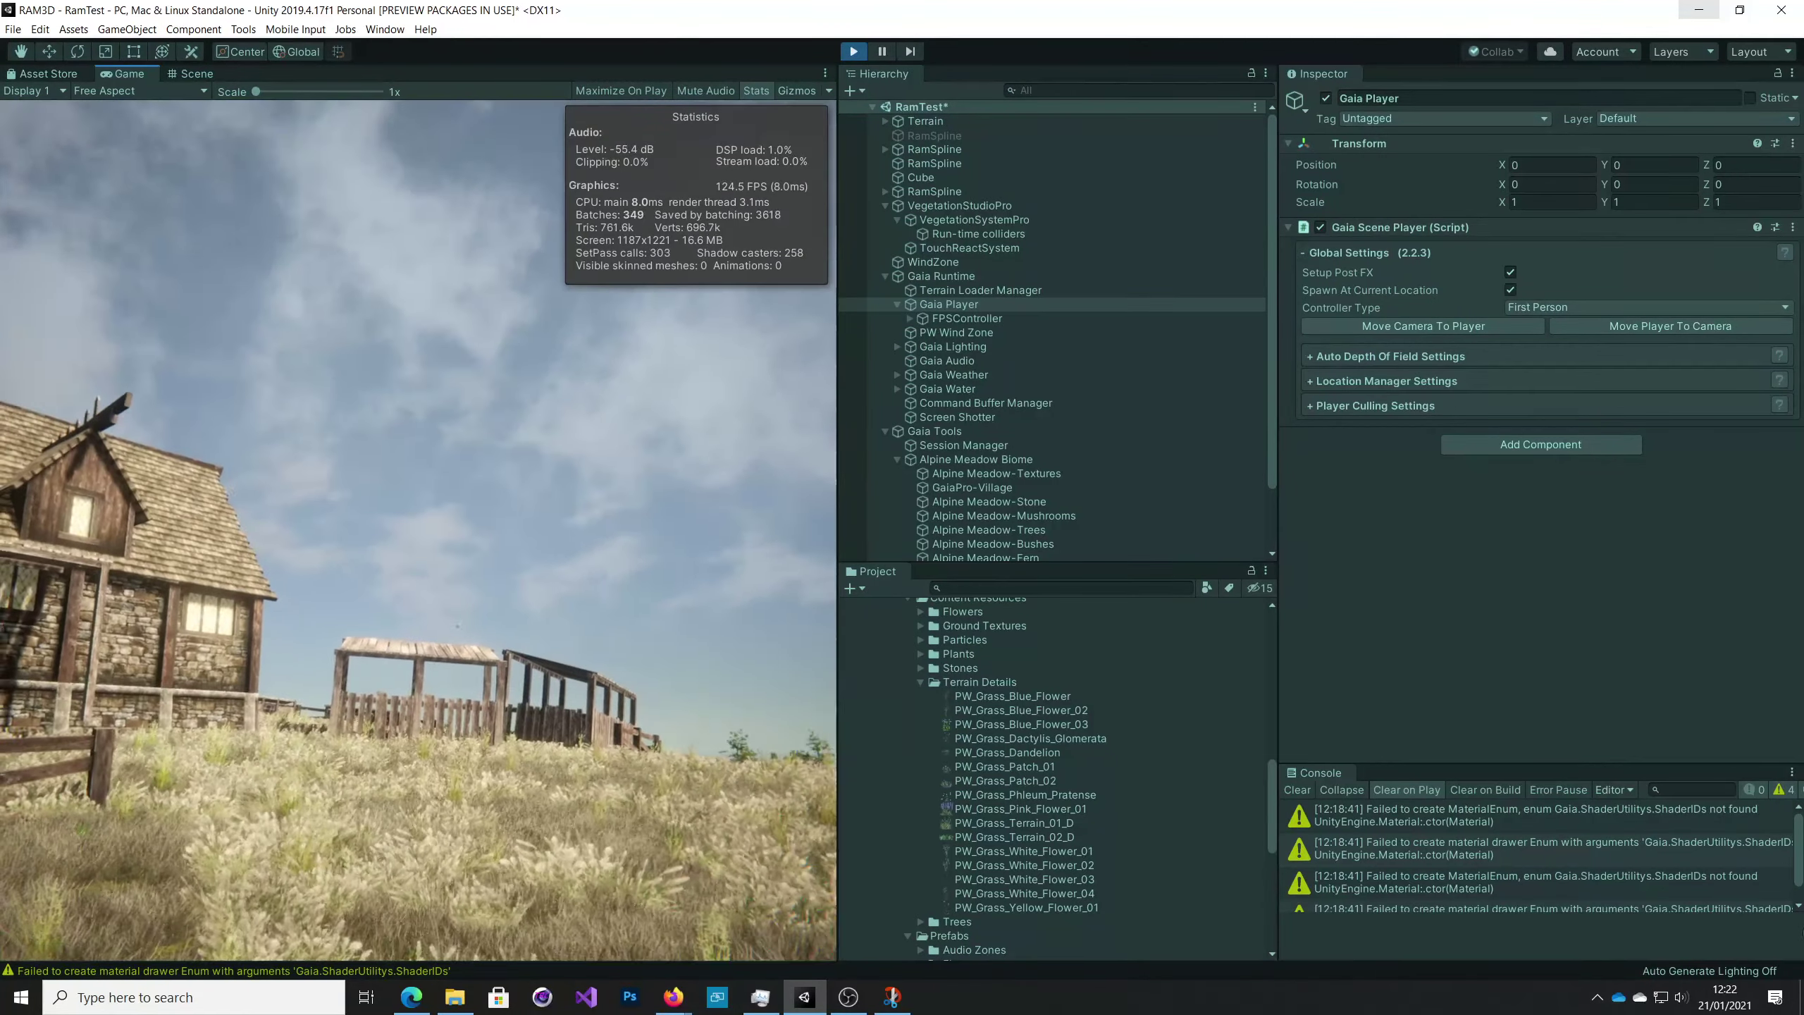
key("w")
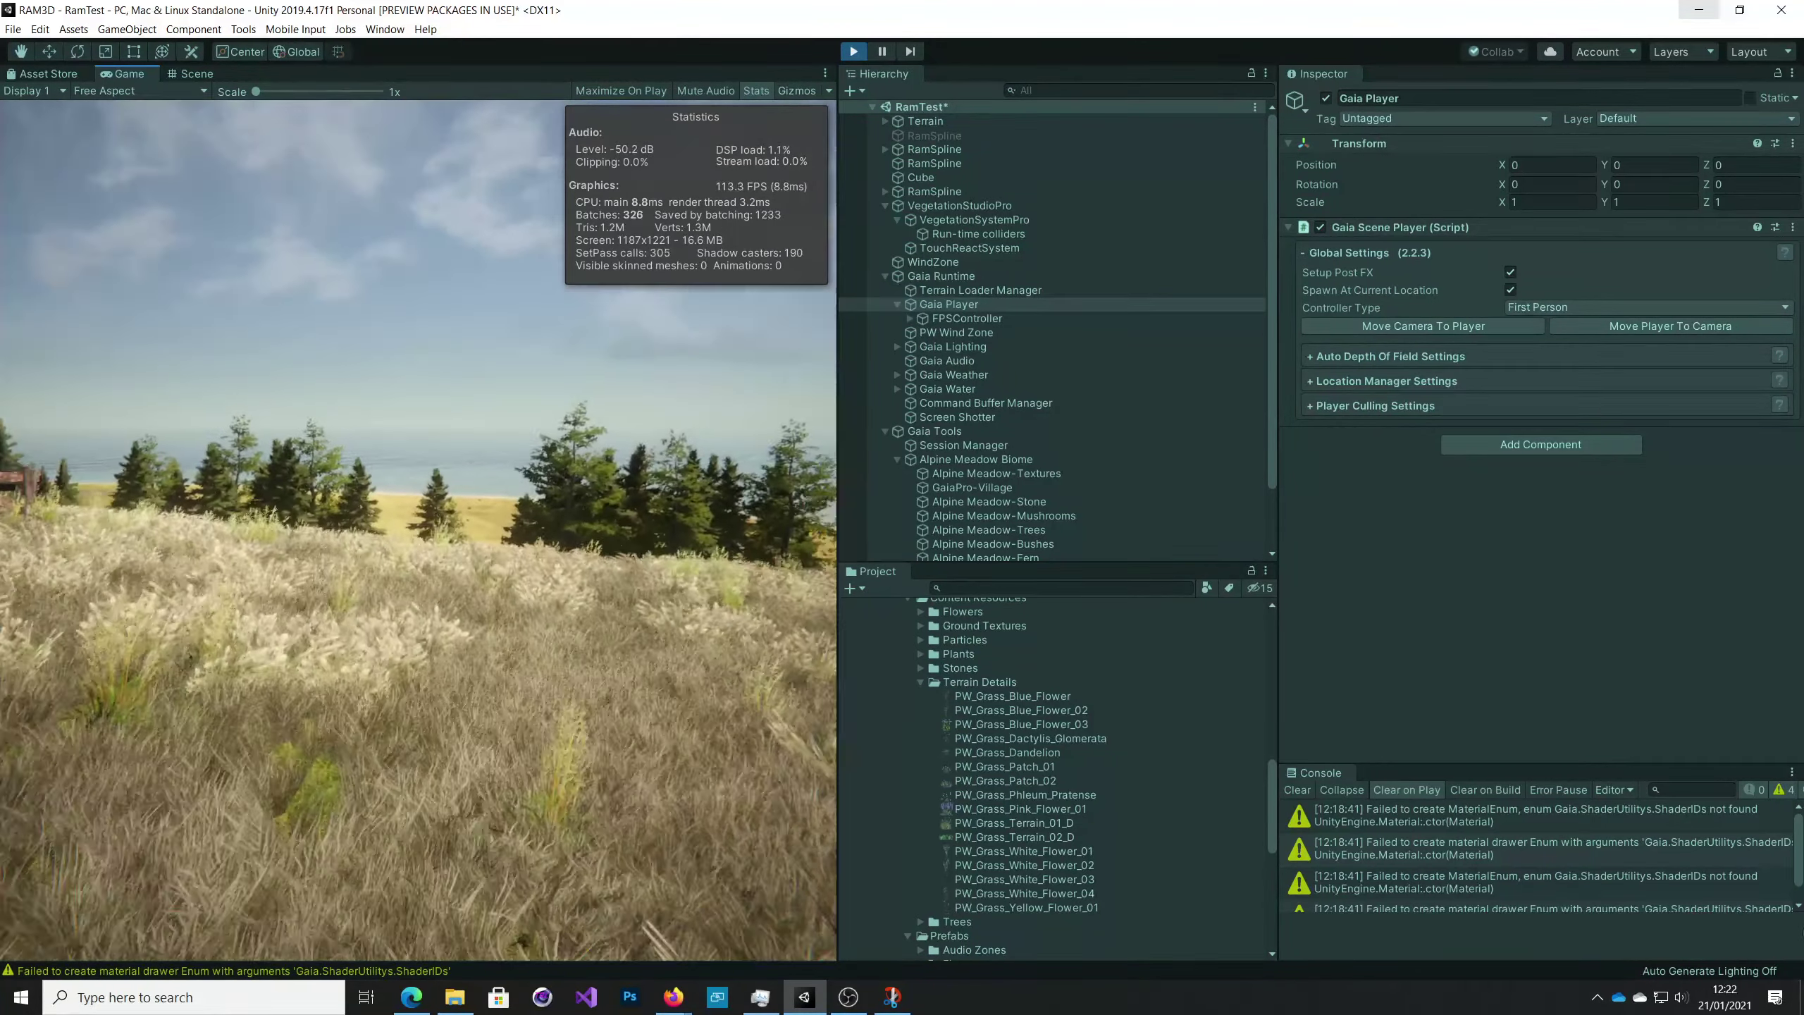
key("w")
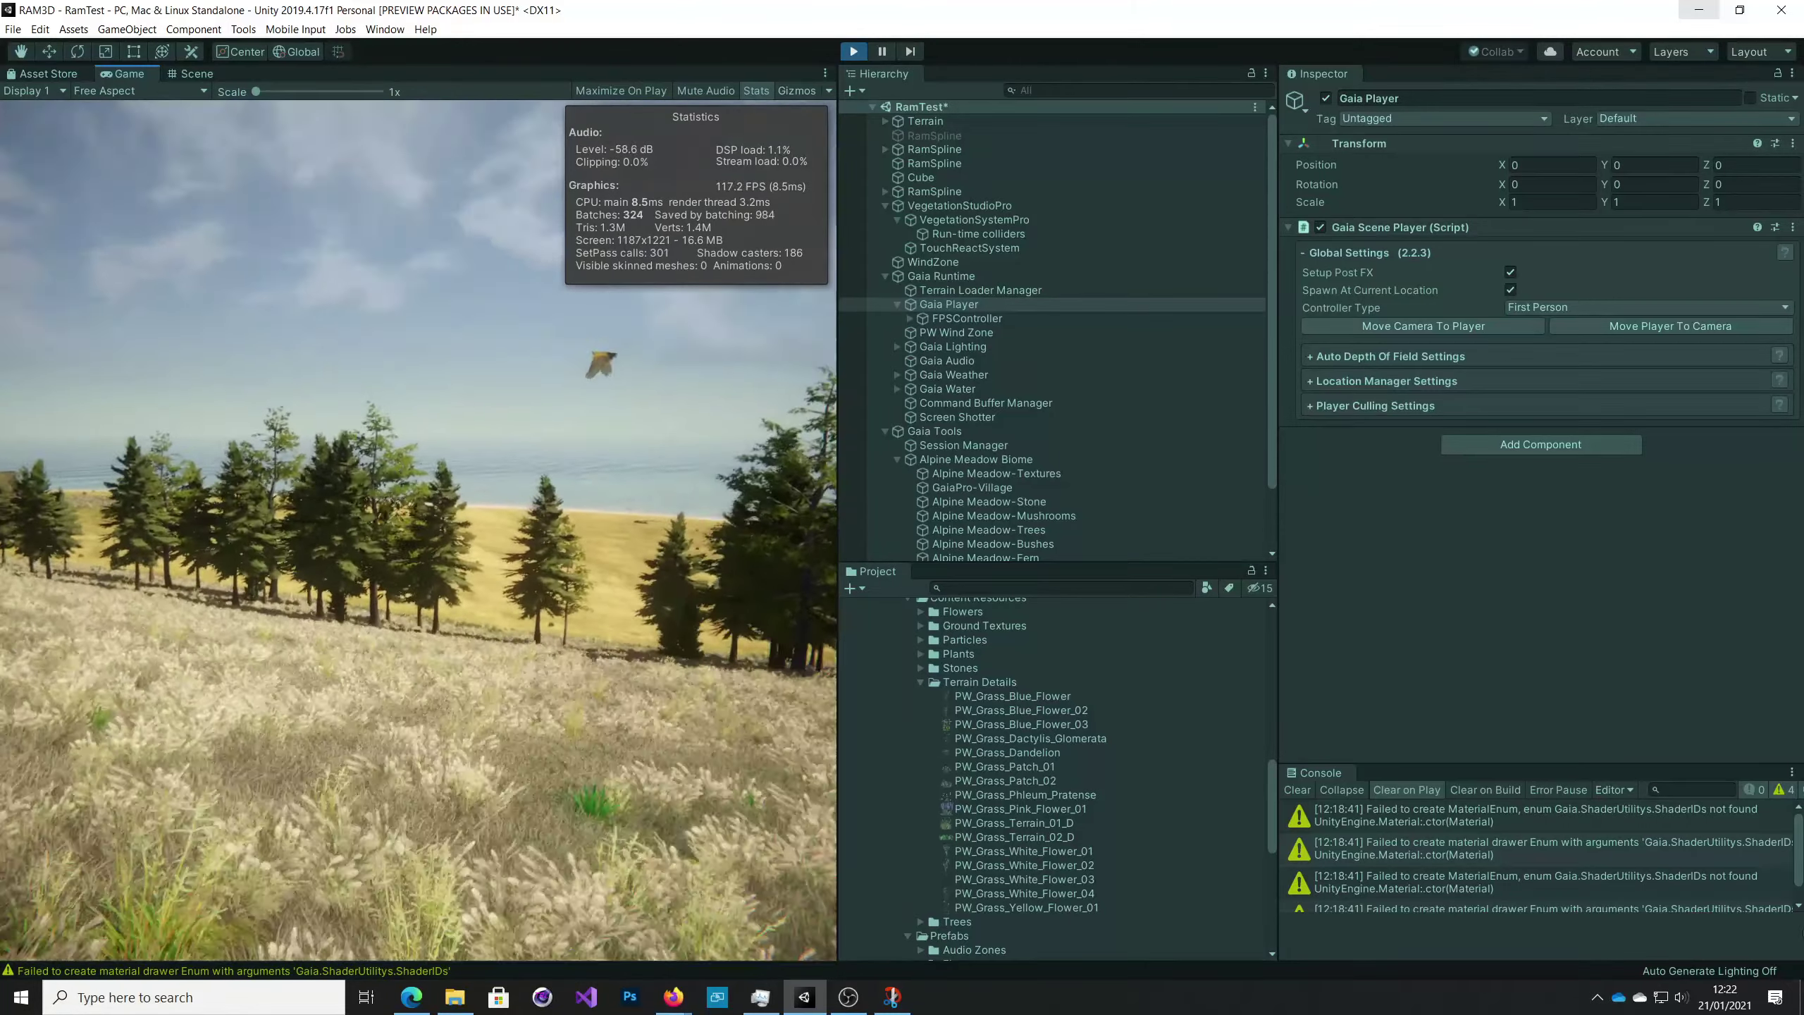